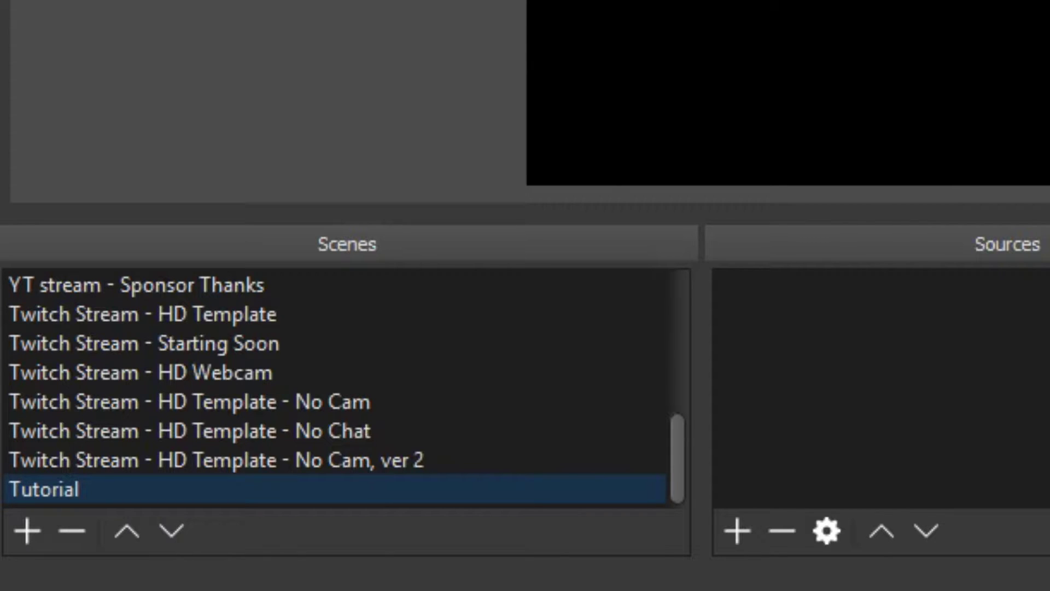
Enlarge the docks below the preview so more scenes are listed, and switch to the local recording scene
{"action": "left_click_drag", "start_coordinate": [525, 214], "coordinate": [525, 45]}
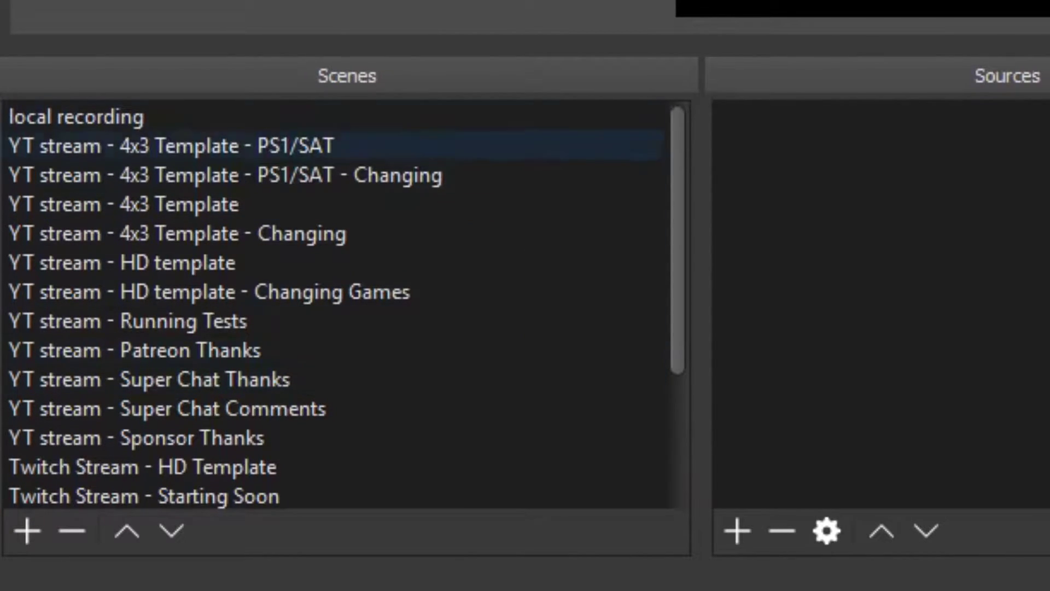
{"action": "scroll", "coordinate": [164, 329], "scroll_direction": "down", "scroll_amount": 2}
{"action": "scroll", "coordinate": [164, 292], "scroll_direction": "up", "scroll_amount": 2}
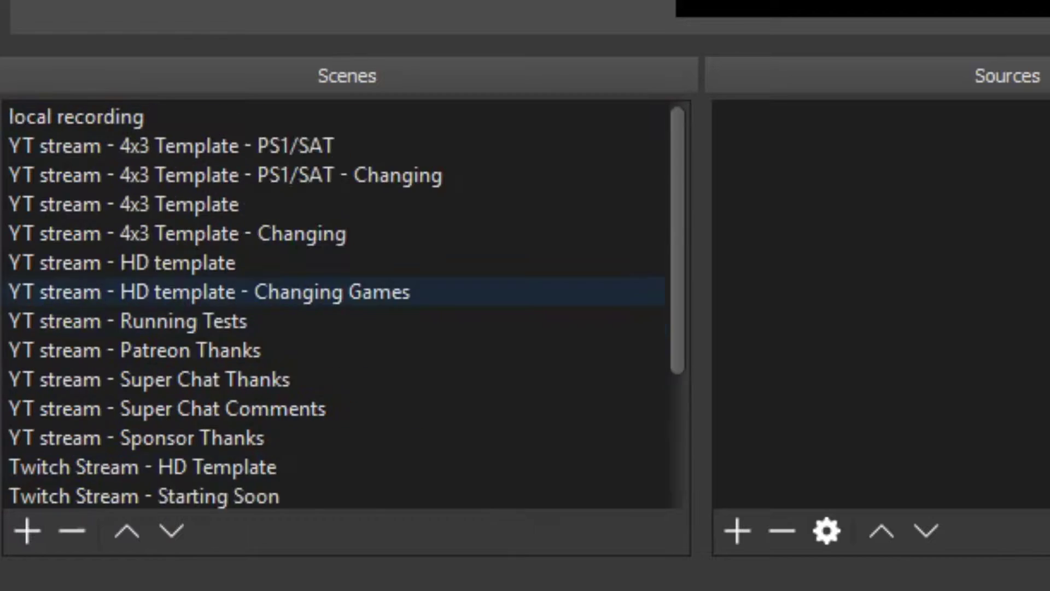
{"action": "left_click", "coordinate": [164, 117]}
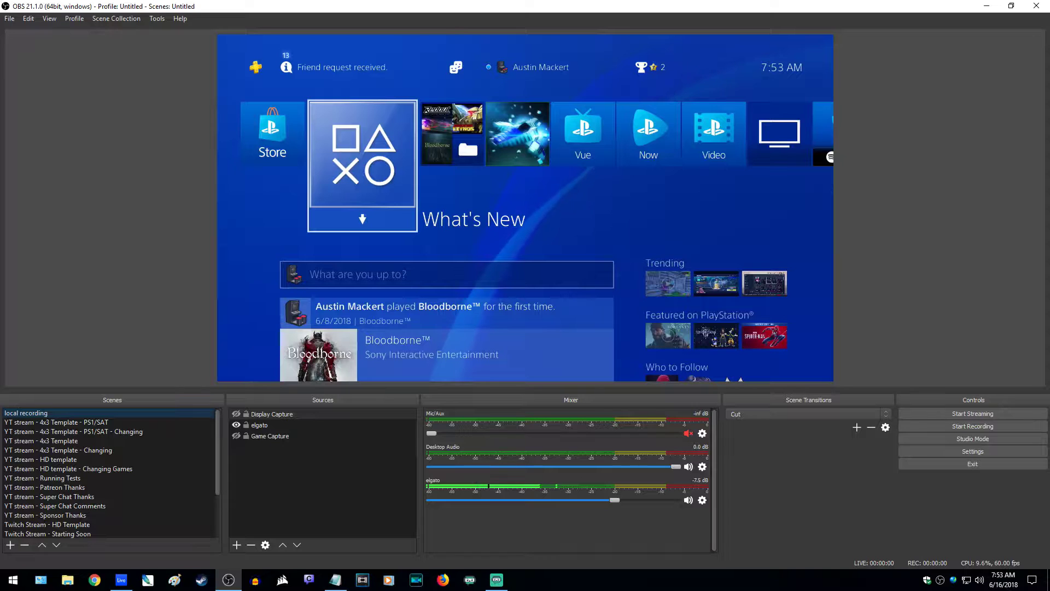
Look through the YT stream - 4x3 Template scenes, including the PS1/SAT and Changing variants
{"action": "left_click", "coordinate": [56, 421]}
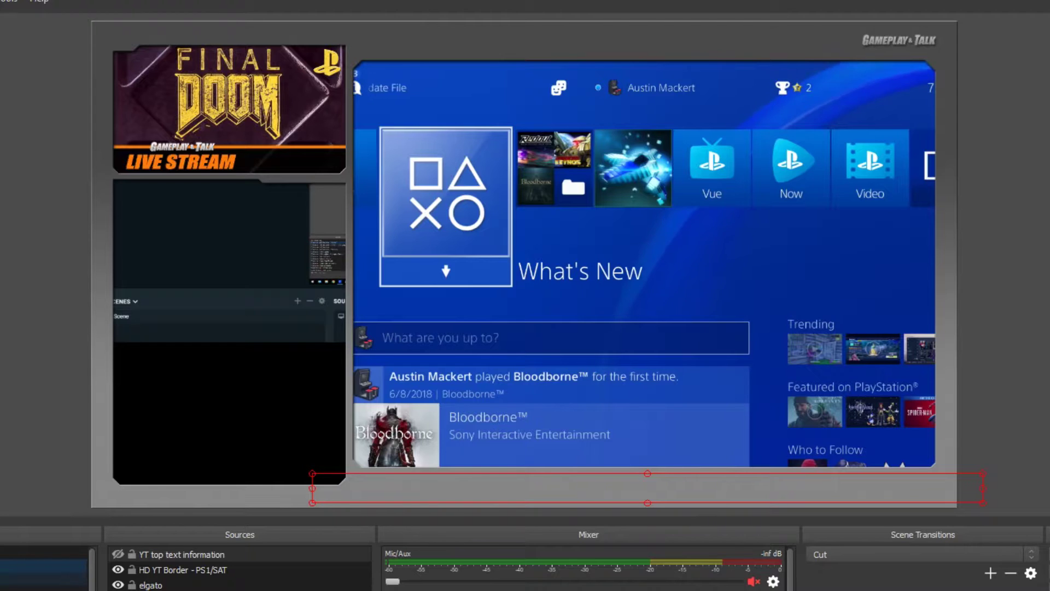
{"action": "left_click", "coordinate": [44, 570]}
{"action": "left_click", "coordinate": [44, 587]}
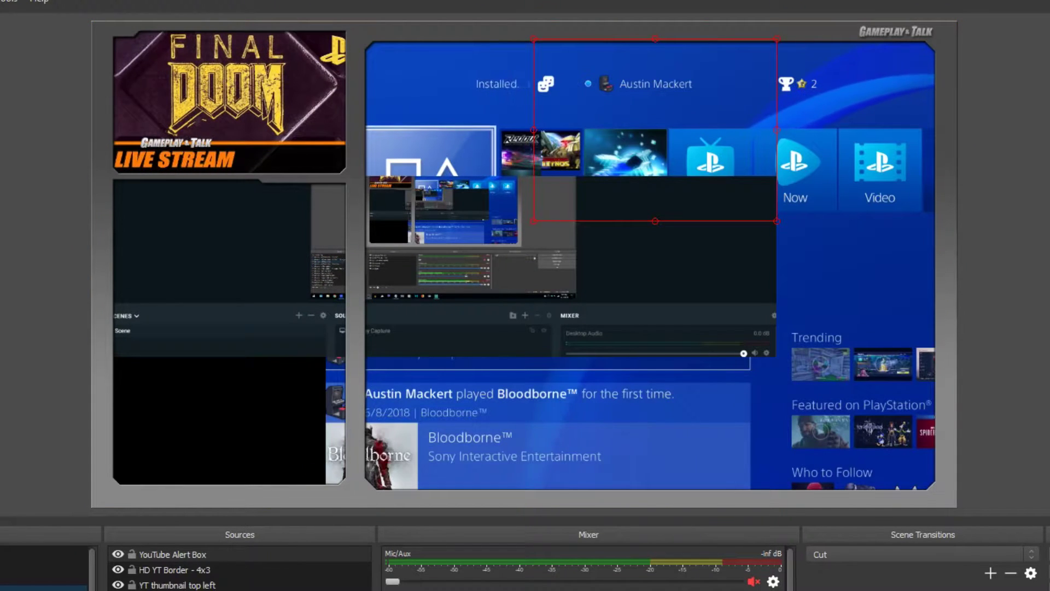
{"action": "left_click", "coordinate": [44, 578]}
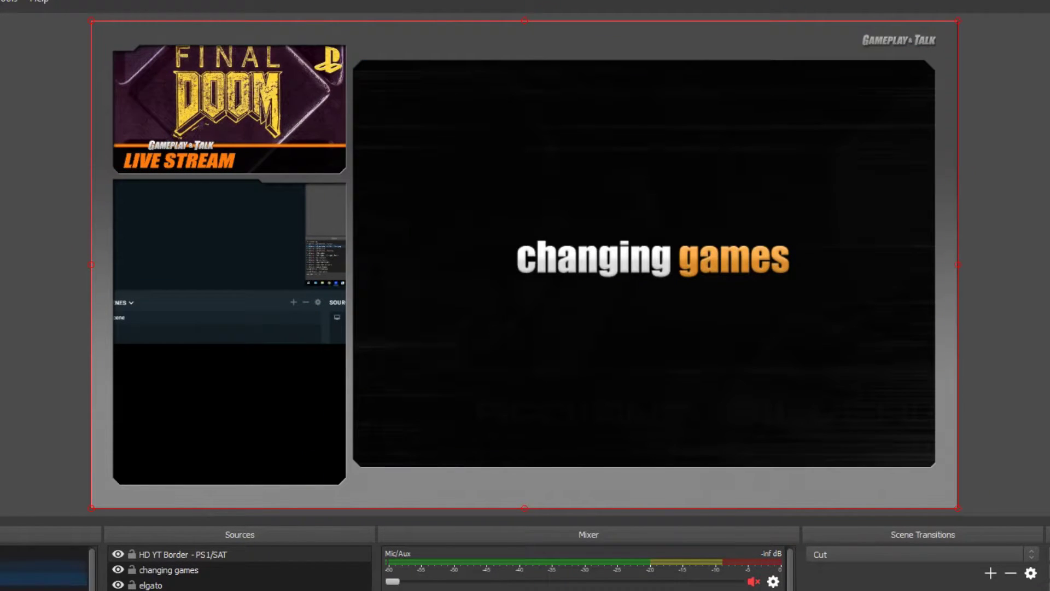
{"action": "left_click", "coordinate": [44, 586]}
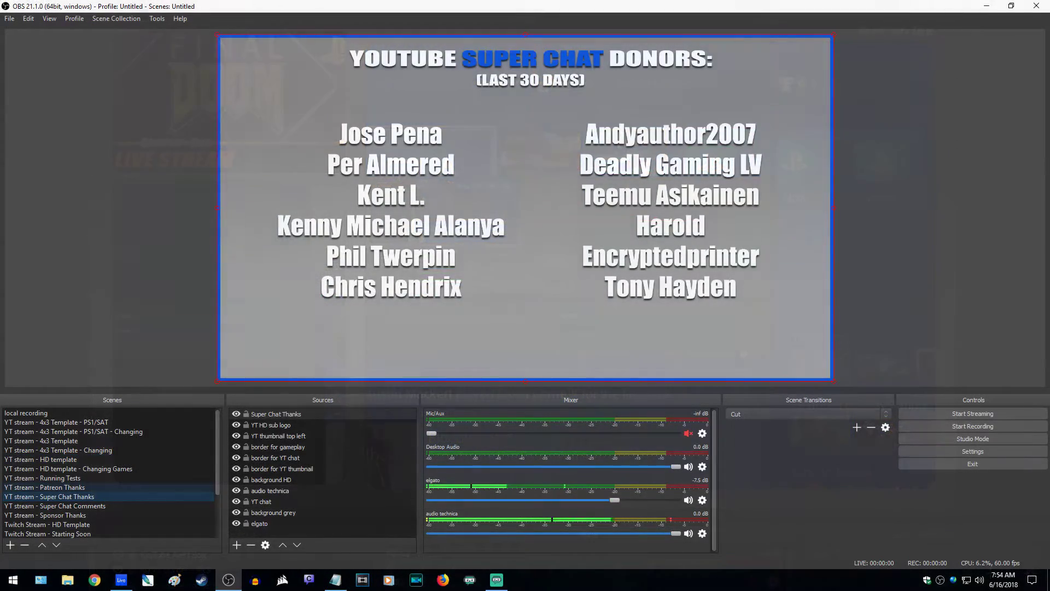
View the YT stream thank-you scenes: Patreon Thanks, Super Chat Comments and Sponsor Thanks
{"action": "left_click", "coordinate": [44, 487]}
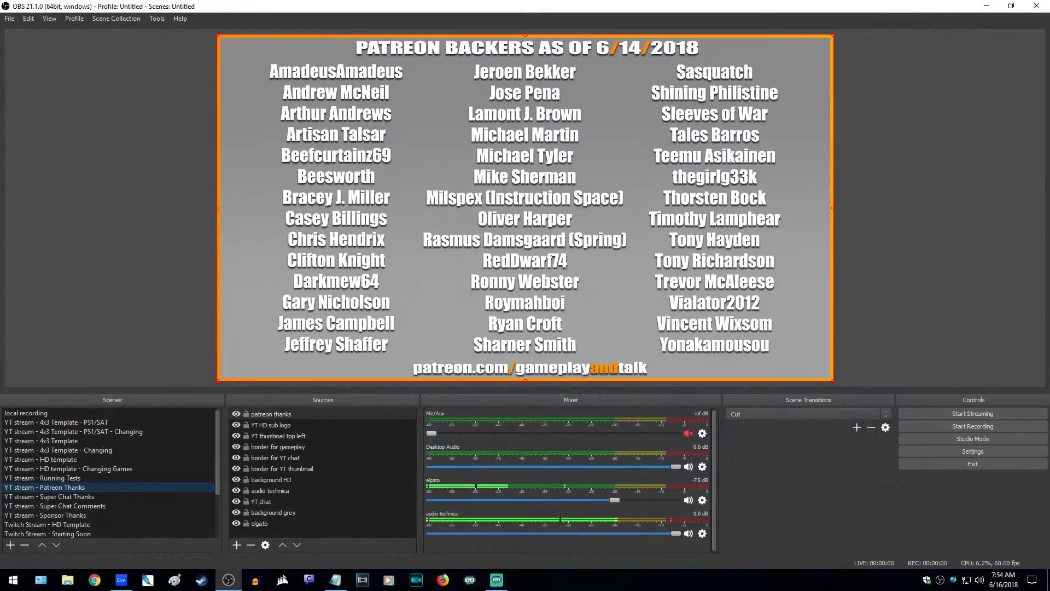
{"action": "left_click", "coordinate": [54, 506]}
{"action": "left_click", "coordinate": [44, 515]}
{"action": "left_click", "coordinate": [44, 486]}
Compare the sources of the YT stream - 4x3 Template, Twitch Stream - Starting Soon and Tutorial scenes, and try the Desktop Audio volume slider
{"action": "left_click", "coordinate": [41, 440]}
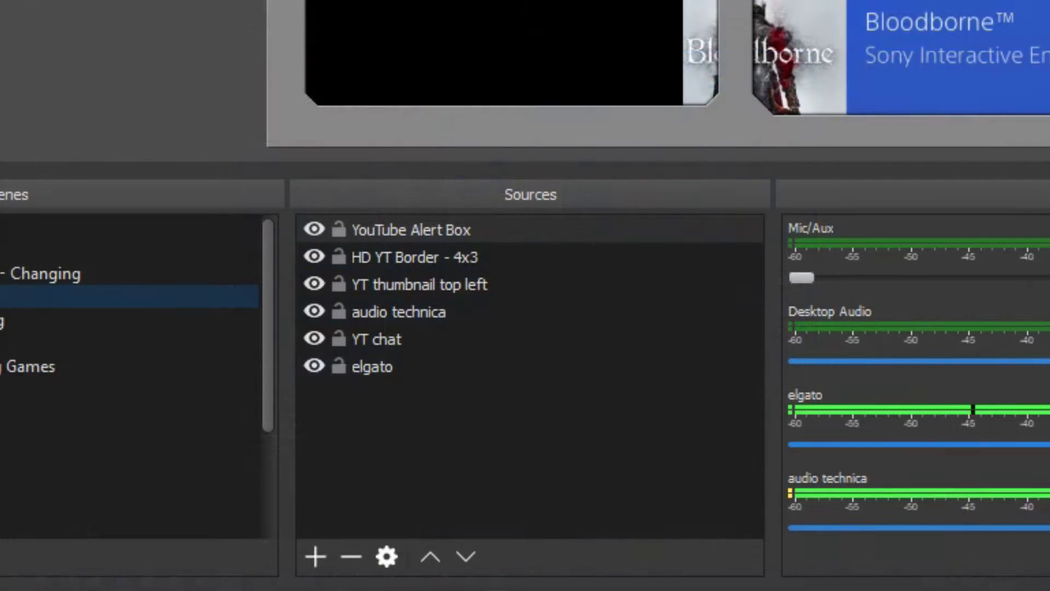
{"action": "left_click", "coordinate": [129, 527]}
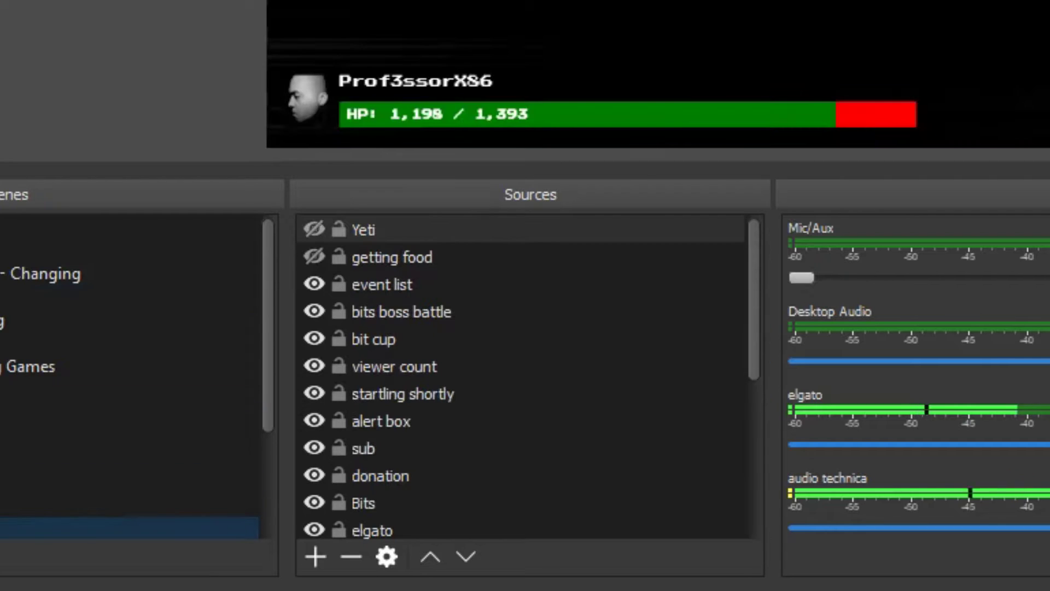
{"action": "scroll", "coordinate": [130, 376], "scroll_direction": "down", "scroll_amount": 2}
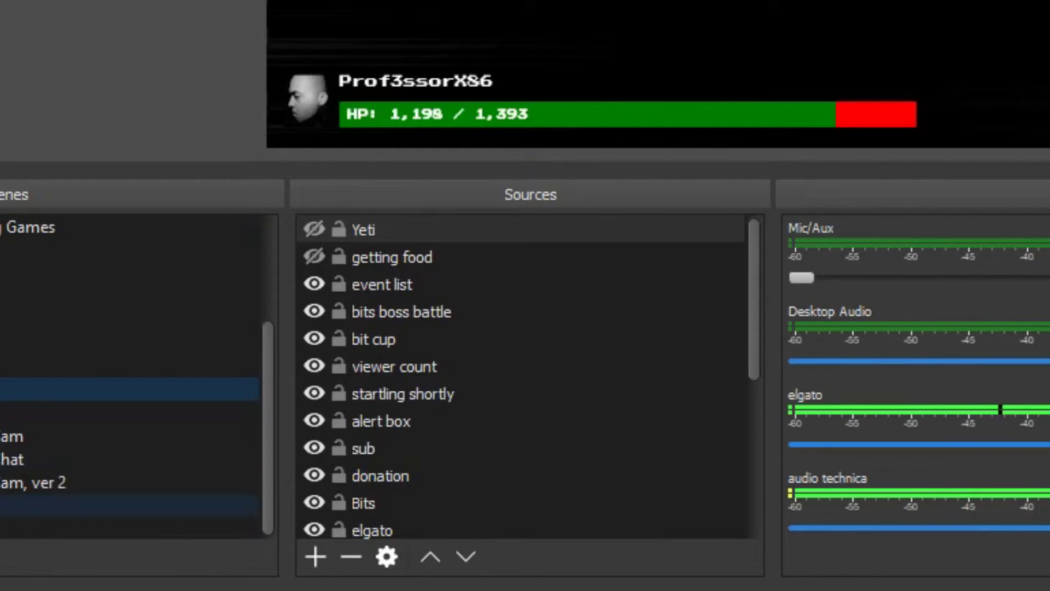
{"action": "left_click", "coordinate": [129, 505]}
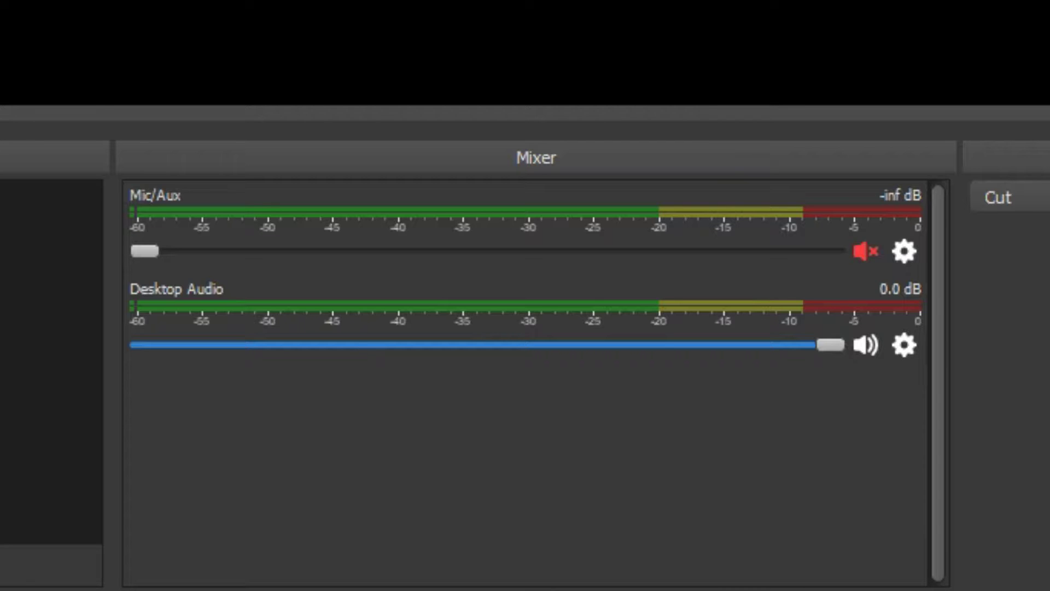
{"action": "mouse_move", "coordinate": [830, 345]}
{"action": "left_mouse_down"}
{"action": "mouse_move", "coordinate": [144, 344]}
{"action": "mouse_move", "coordinate": [830, 344]}
{"action": "left_mouse_up"}
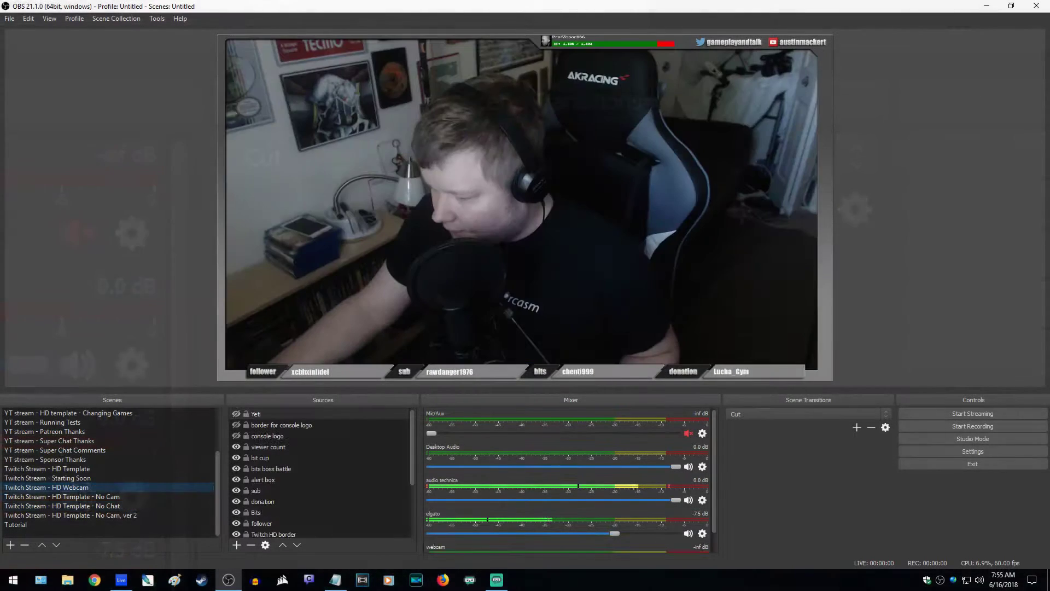
Step through the scenes from Twitch Stream - HD Webcam to YT stream - HD template - Changing Games and back to Super Chat Thanks, using the Cut transition
{"action": "key", "text": "Up"}
{"action": "key", "text": "Up"}
{"action": "key", "text": "Up"}
{"action": "key", "text": "Up"}
{"action": "key", "text": "Up"}
{"action": "key", "text": "Up"}
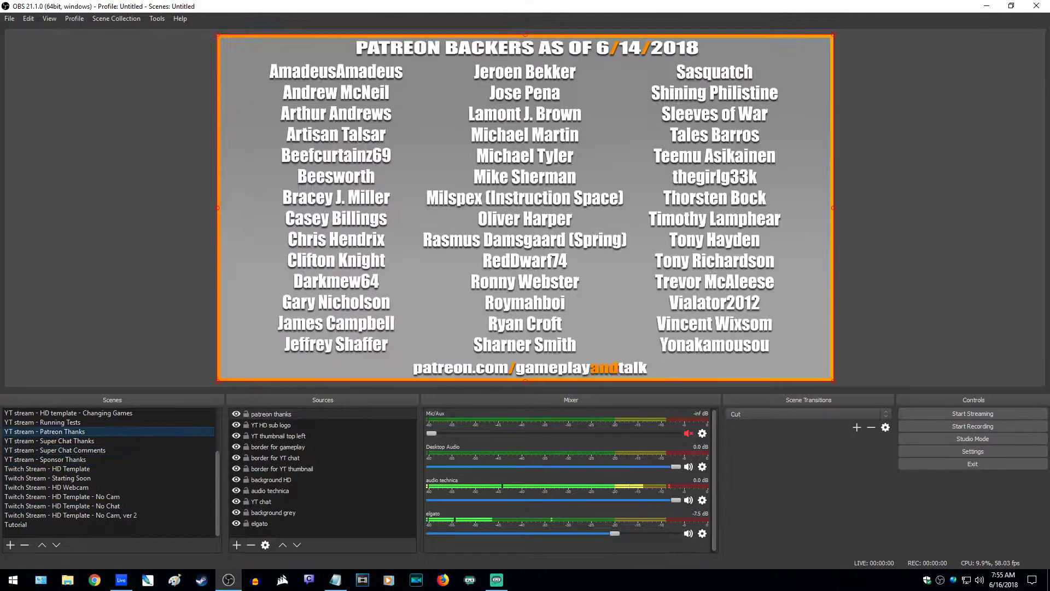
{"action": "key", "text": "Down"}
{"action": "key", "text": "Up"}
{"action": "key", "text": "Up"}
{"action": "key", "text": "Up"}
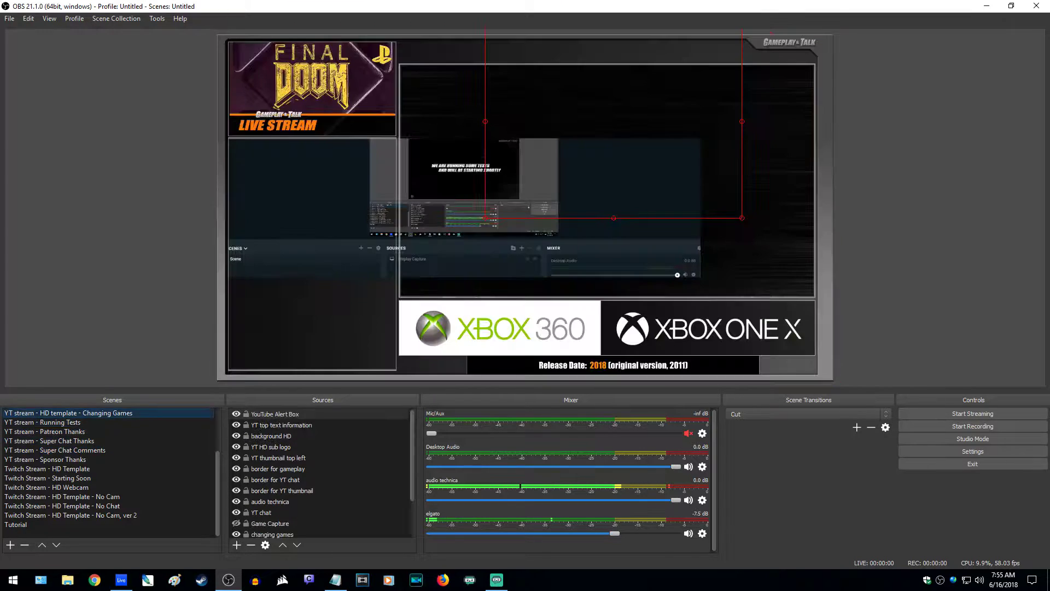
{"action": "key", "text": "Down"}
{"action": "key", "text": "Down"}
{"action": "key", "text": "Down"}
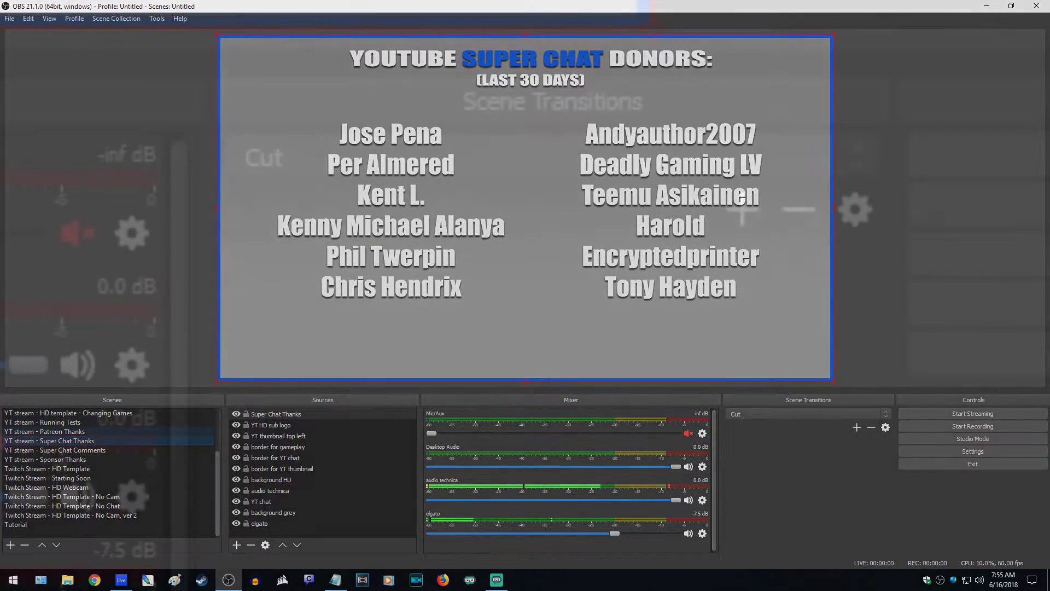
Set the scene transition to Fade
{"action": "left_click", "coordinate": [808, 414]}
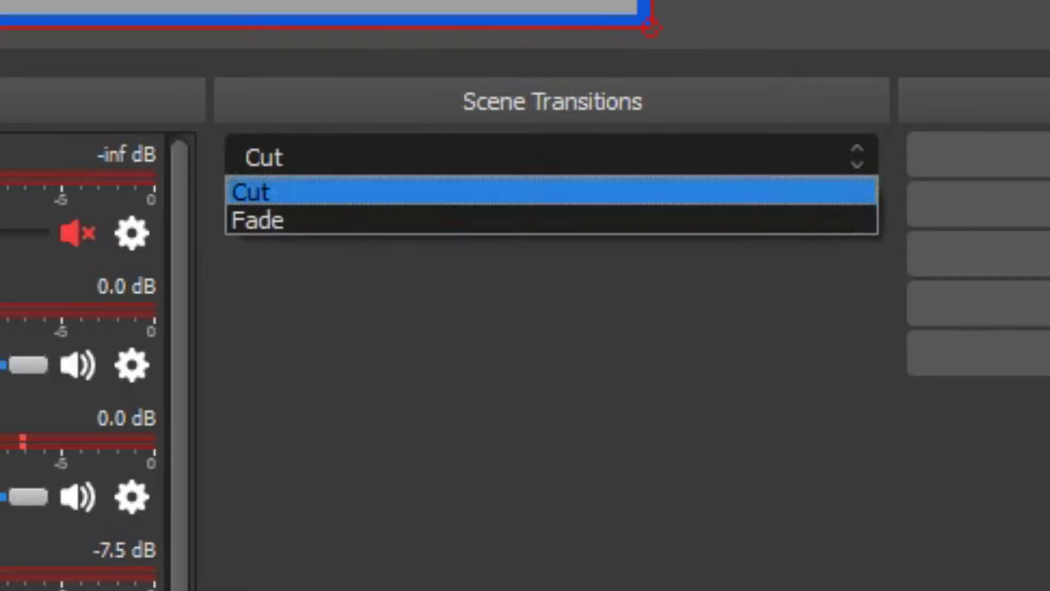
{"action": "key", "text": "Down"}
{"action": "key", "text": "Return"}
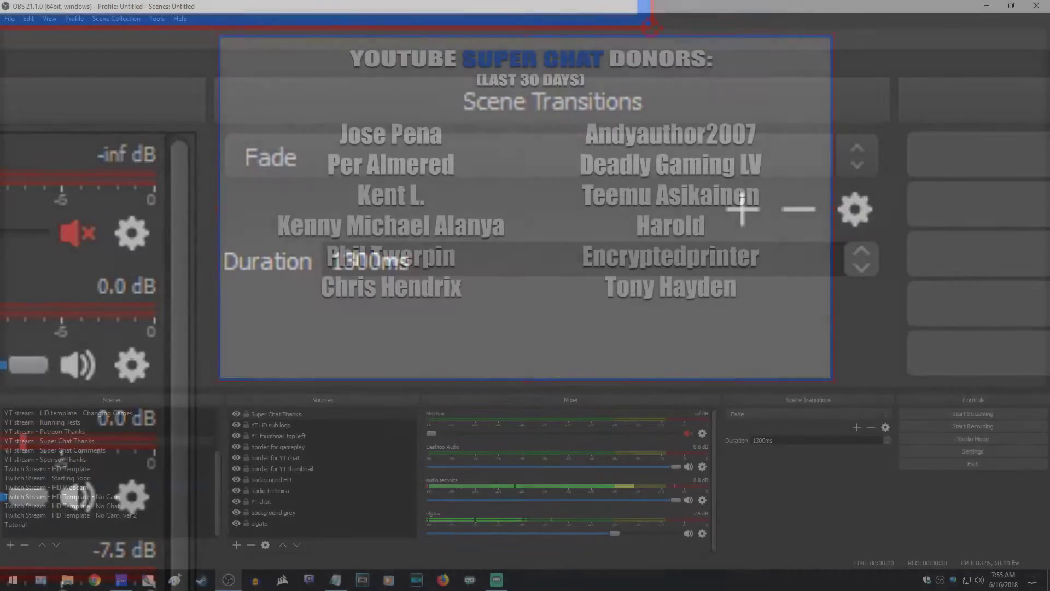
Test the Fade transition by switching between the Super Chat Comments, Running Tests and Changing Games scenes, and keep Fade as the scene transition
{"action": "left_click", "coordinate": [55, 449]}
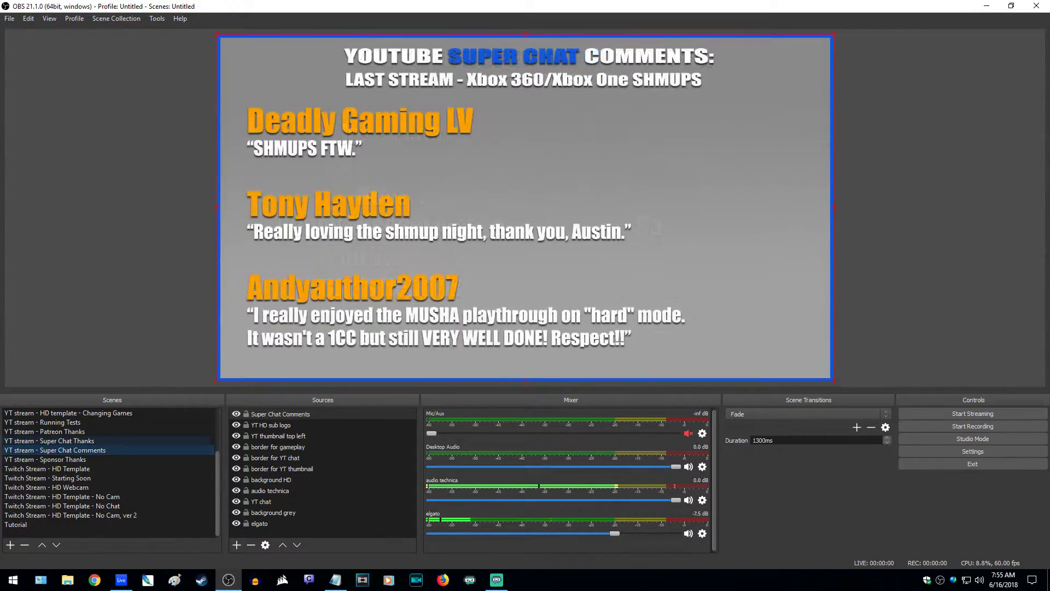
{"action": "left_click", "coordinate": [55, 422]}
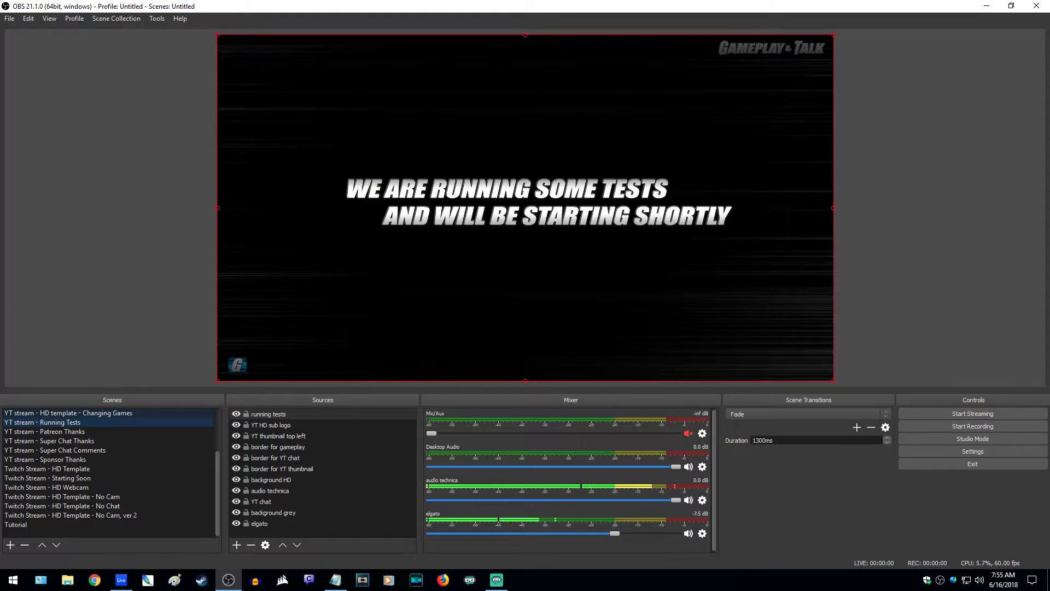
{"action": "left_click", "coordinate": [68, 413]}
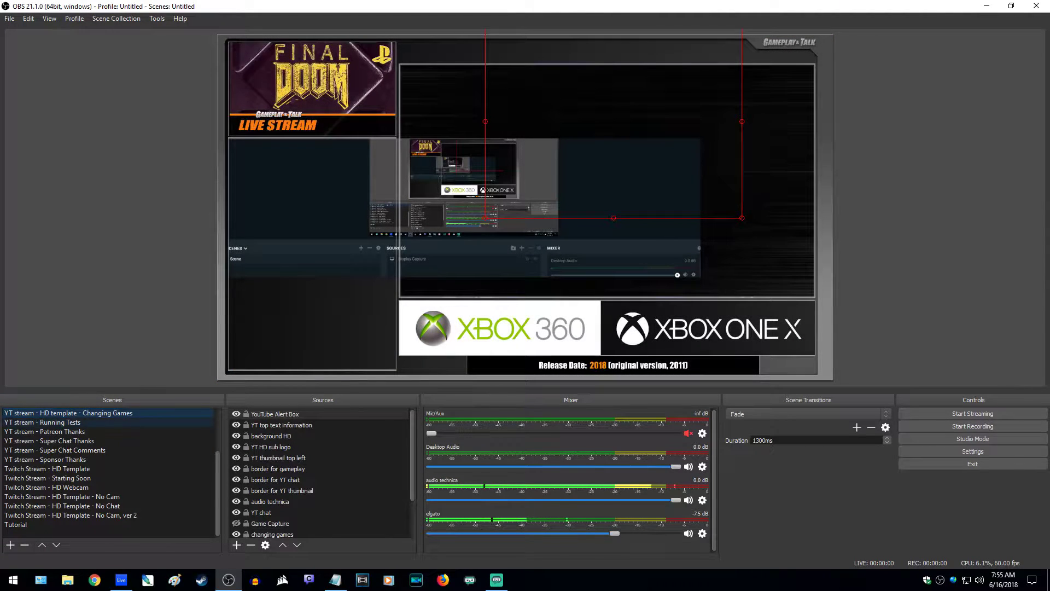
{"action": "left_click", "coordinate": [43, 422]}
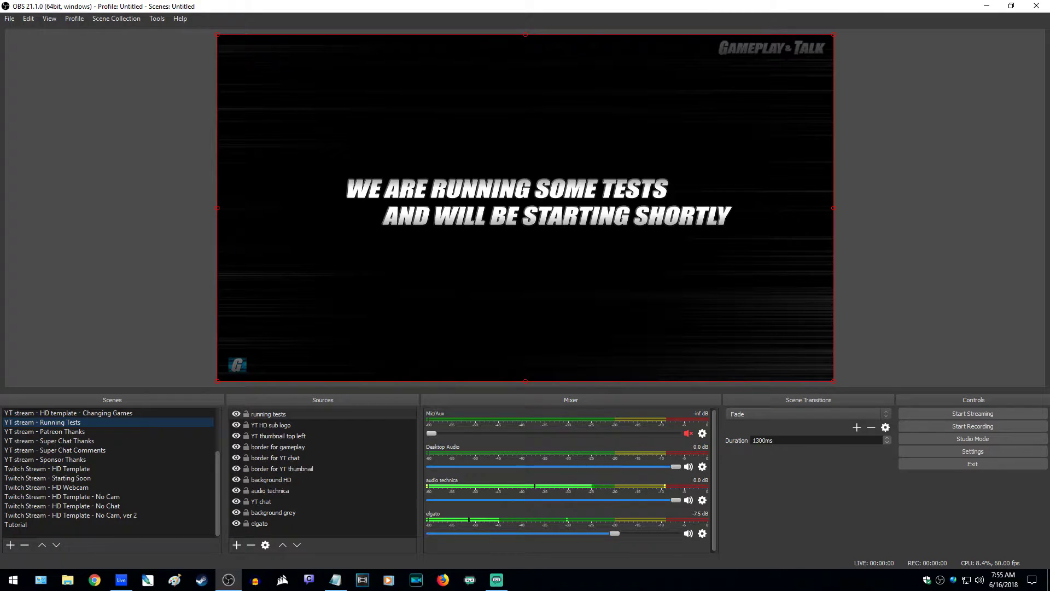
{"action": "left_click", "coordinate": [808, 413]}
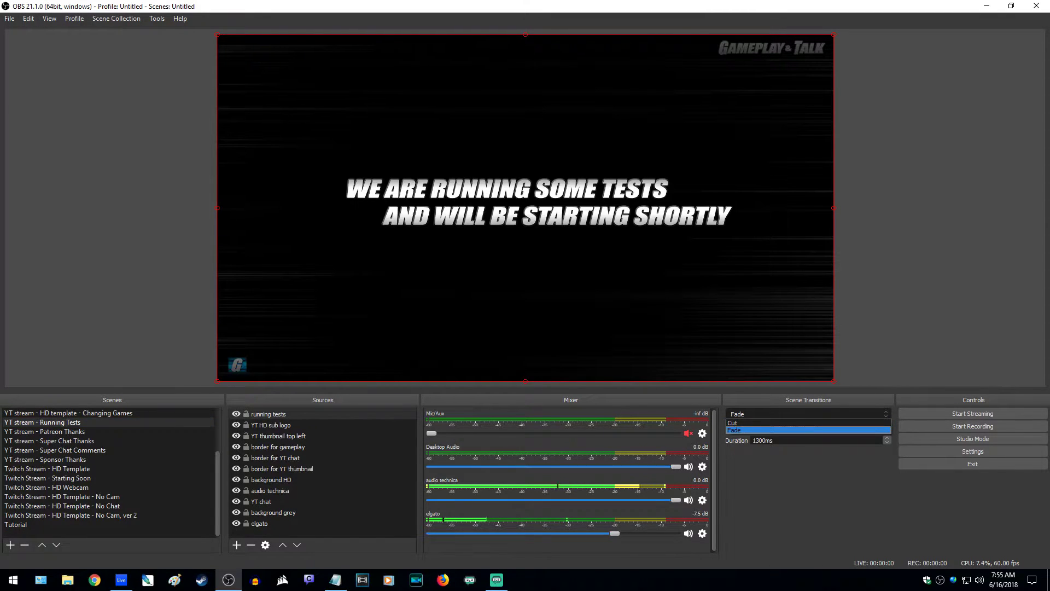
{"action": "left_click", "coordinate": [808, 430]}
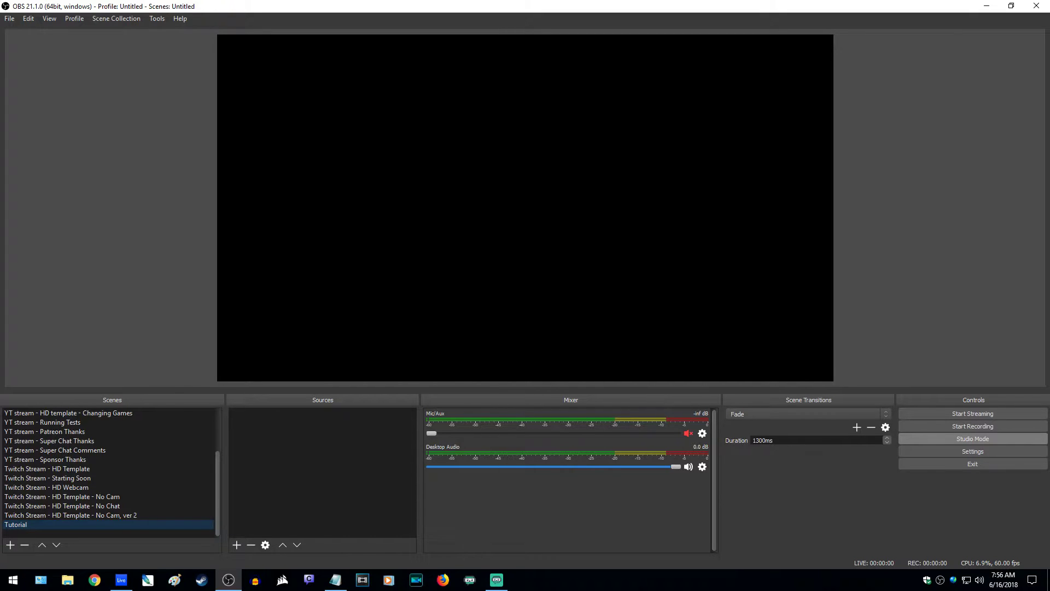
Turn on Studio Mode and load several Twitch and YT stream scenes into its preview, ending on YT stream - Patreon Thanks
{"action": "left_click", "coordinate": [972, 438]}
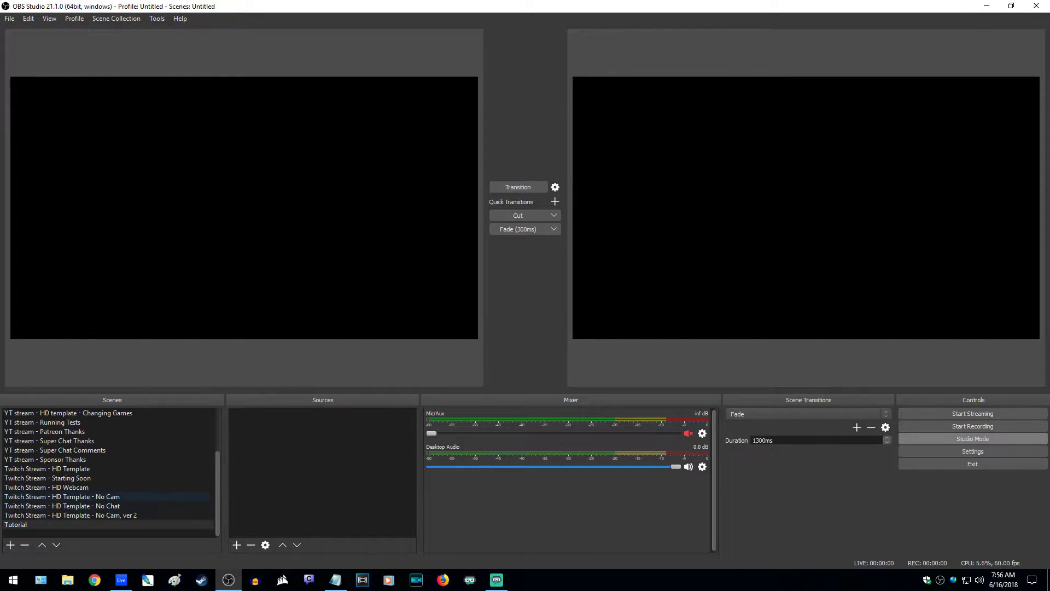
{"action": "left_click", "coordinate": [61, 487]}
{"action": "left_click", "coordinate": [61, 468]}
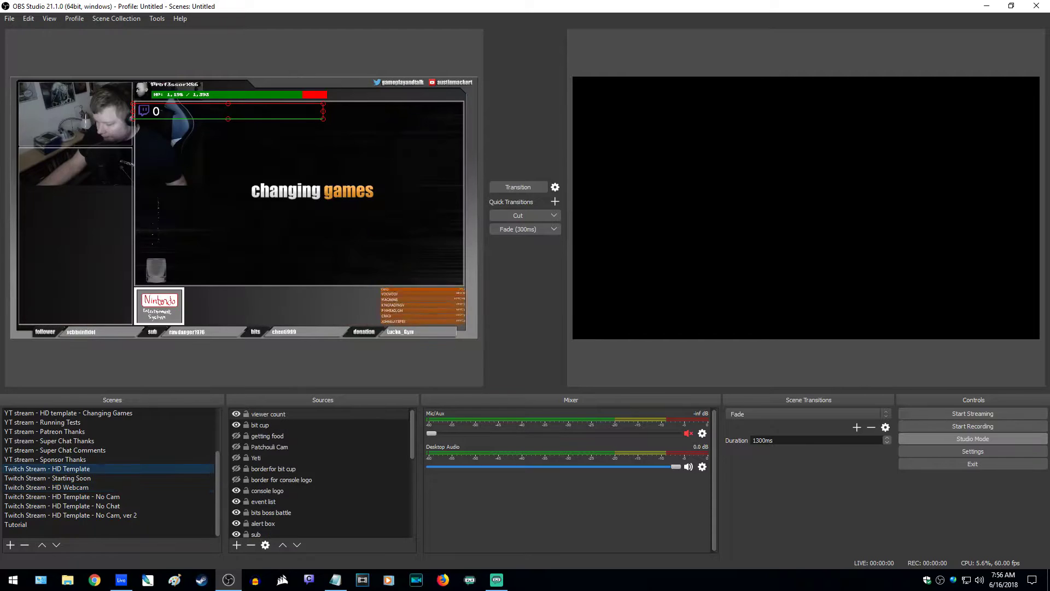
{"action": "left_click", "coordinate": [61, 441]}
{"action": "left_click", "coordinate": [61, 431]}
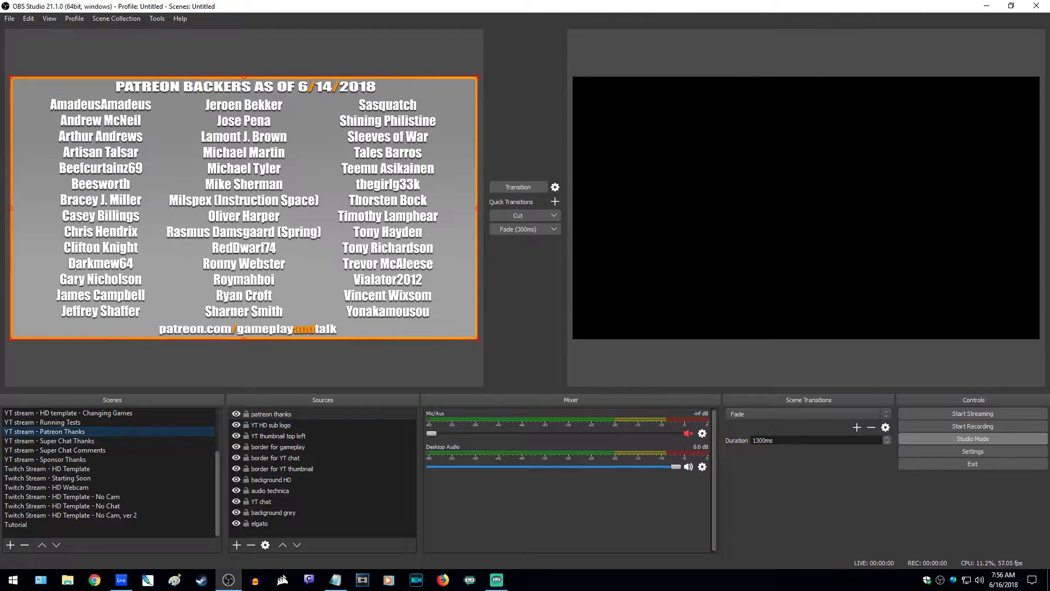
Hide the patreon thanks, YT thumbnail top left and YT HD sub logo sources in the Patreon Thanks scene
{"action": "left_click", "coordinate": [236, 414]}
{"action": "left_click", "coordinate": [271, 424]}
{"action": "left_click", "coordinate": [237, 436]}
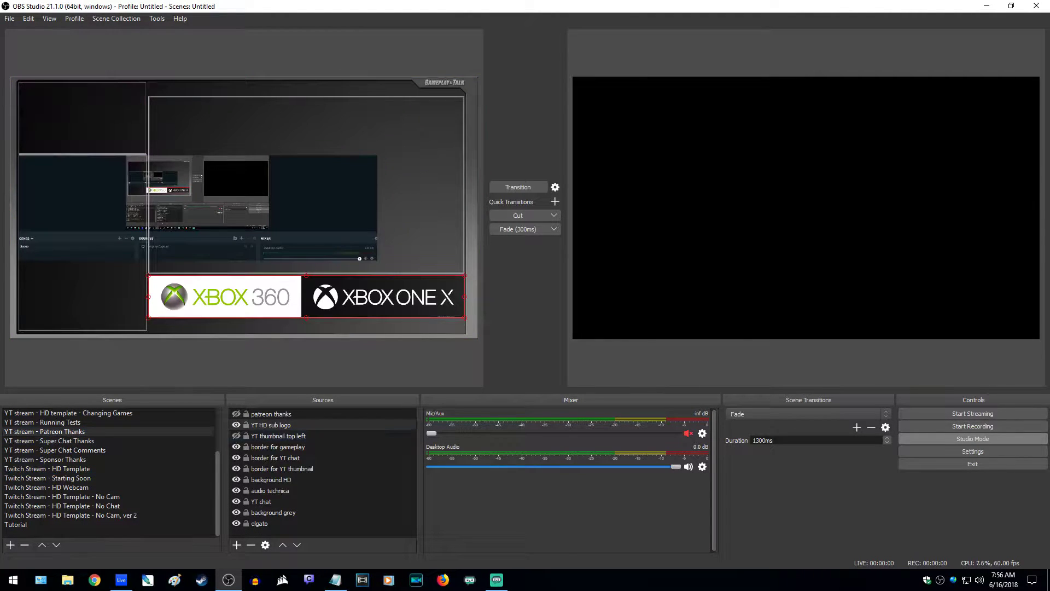
{"action": "left_click", "coordinate": [237, 424]}
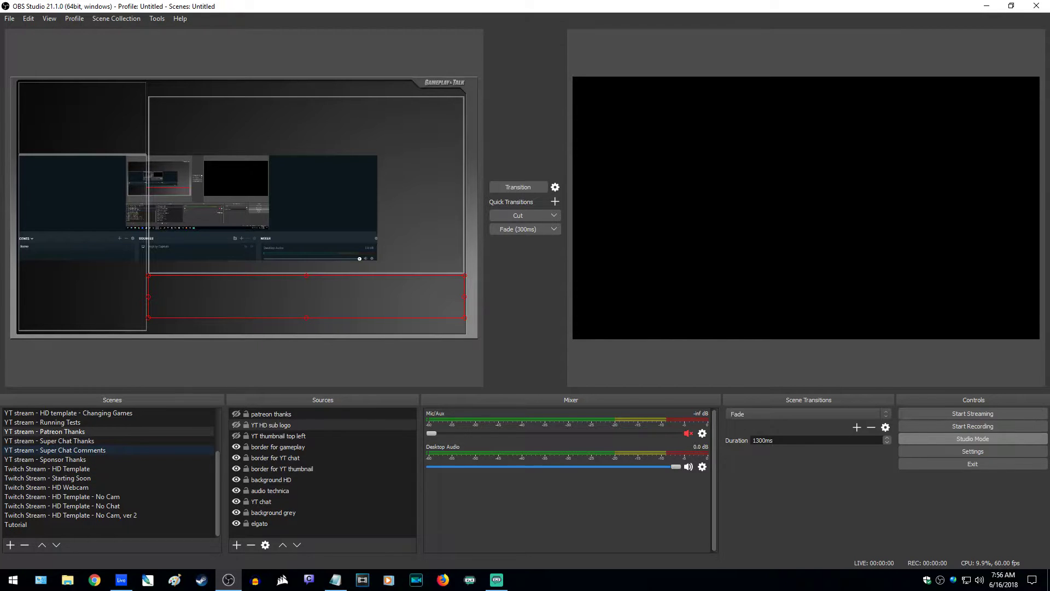
Preview the Super Chat Comments and Twitch Stream - Starting Soon scenes in Studio Mode, and toggle Studio Mode, leaving it off
{"action": "left_click", "coordinate": [55, 449]}
{"action": "left_click", "coordinate": [47, 477]}
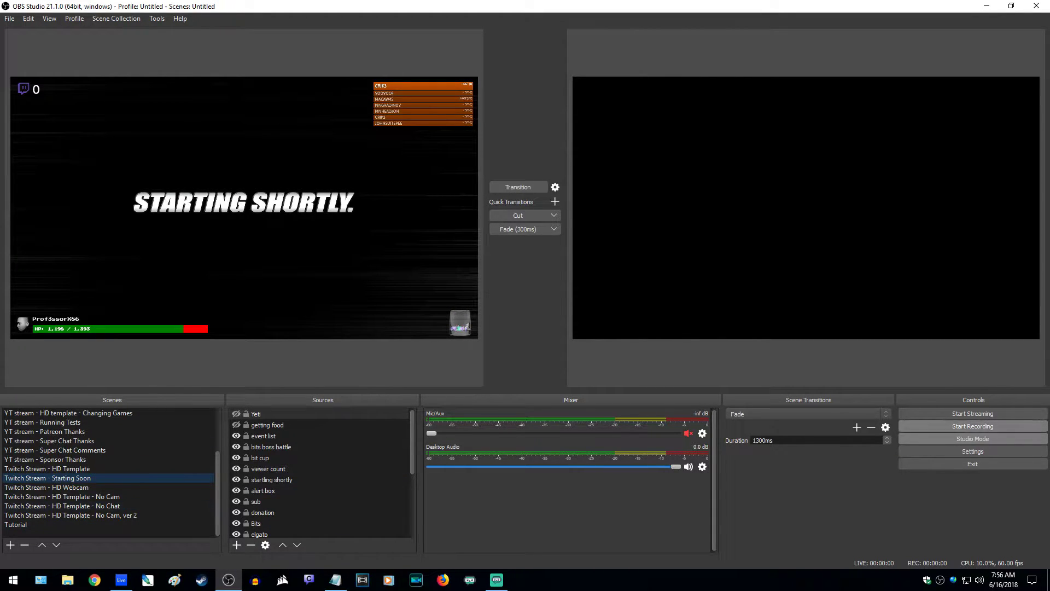
{"action": "left_click", "coordinate": [972, 439]}
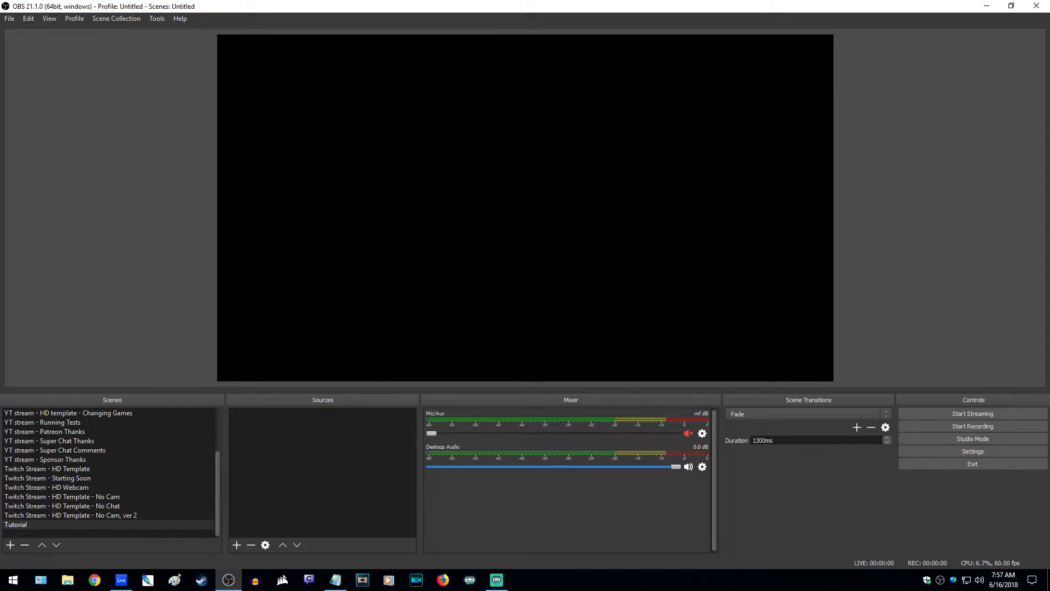
{"action": "left_click", "coordinate": [973, 439]}
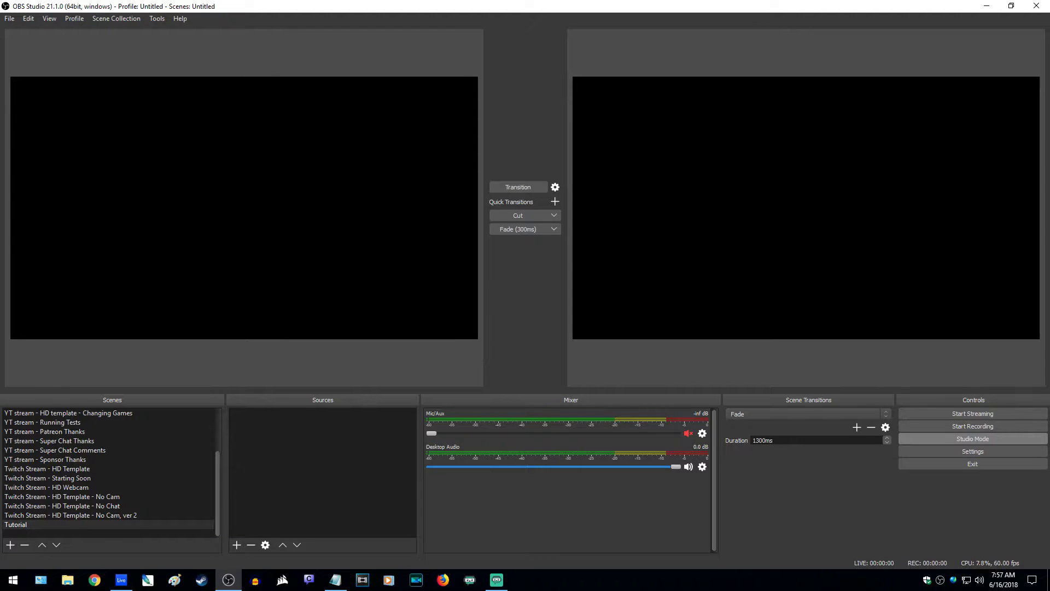
{"action": "left_click", "coordinate": [972, 438]}
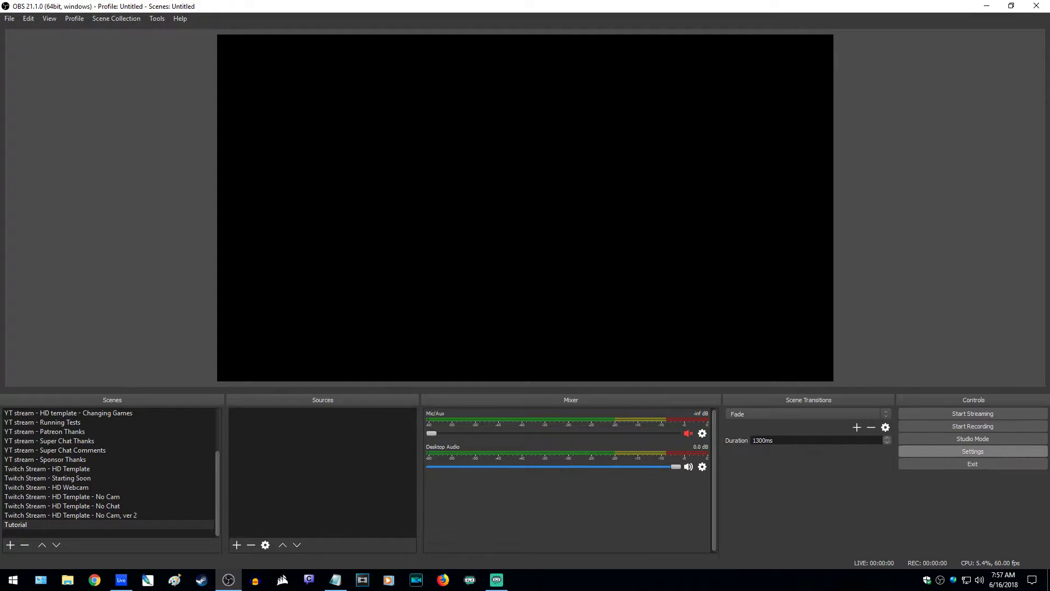
Open the settings and look through the available interface themes in the General section
{"action": "left_click", "coordinate": [973, 450]}
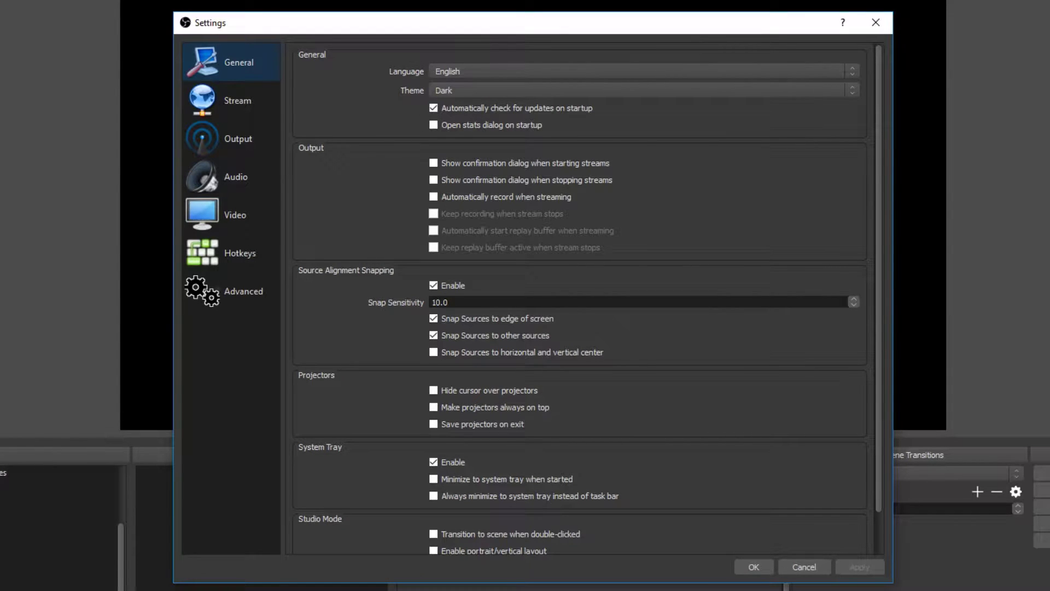
{"action": "left_click", "coordinate": [637, 90]}
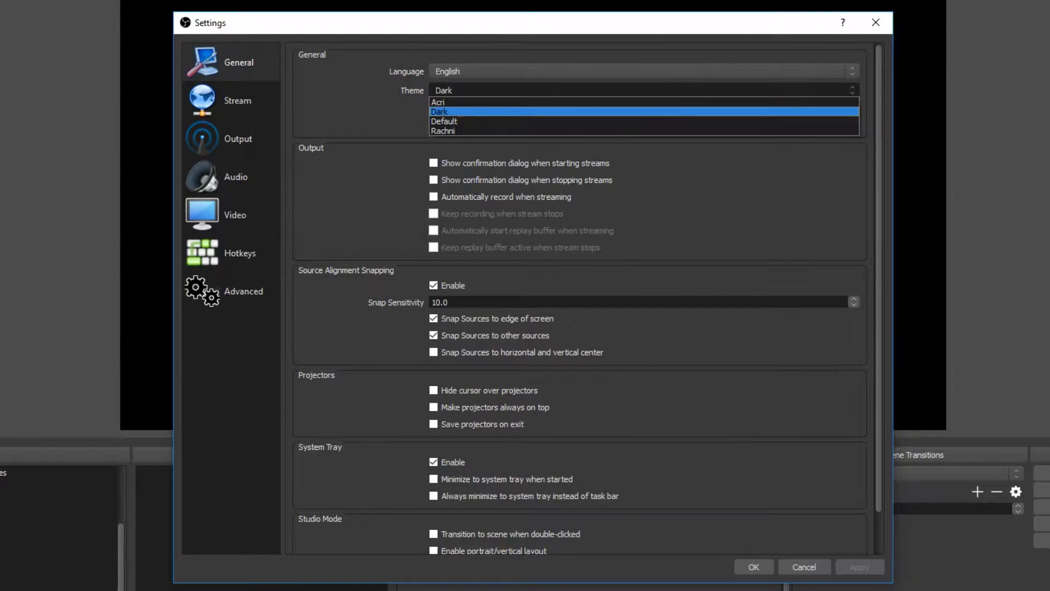
{"action": "key", "text": "Escape"}
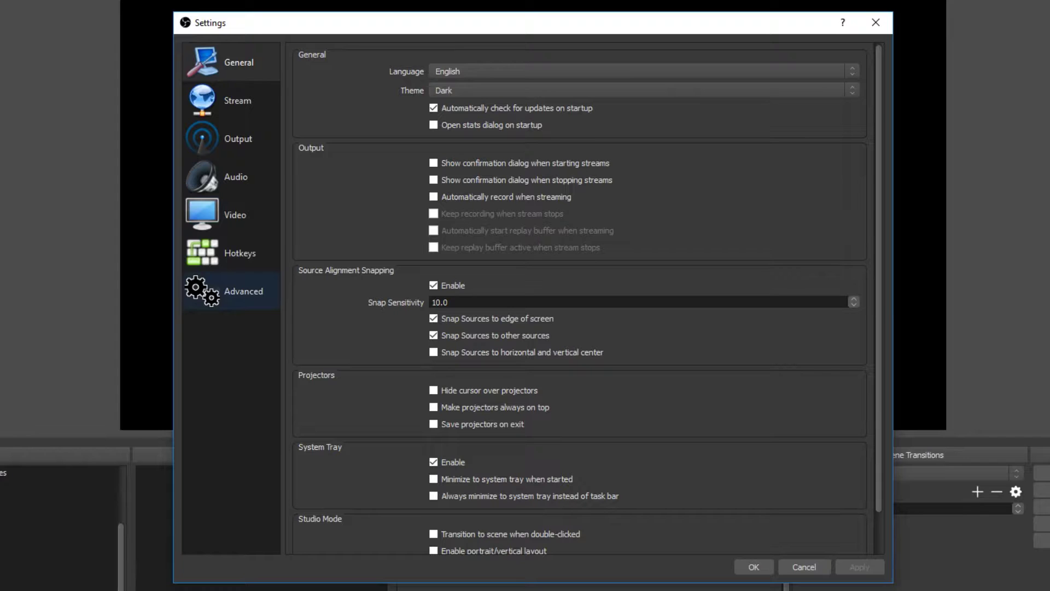
Review the available streaming services and the list of Twitch servers in the Stream settings
{"action": "left_click", "coordinate": [237, 100]}
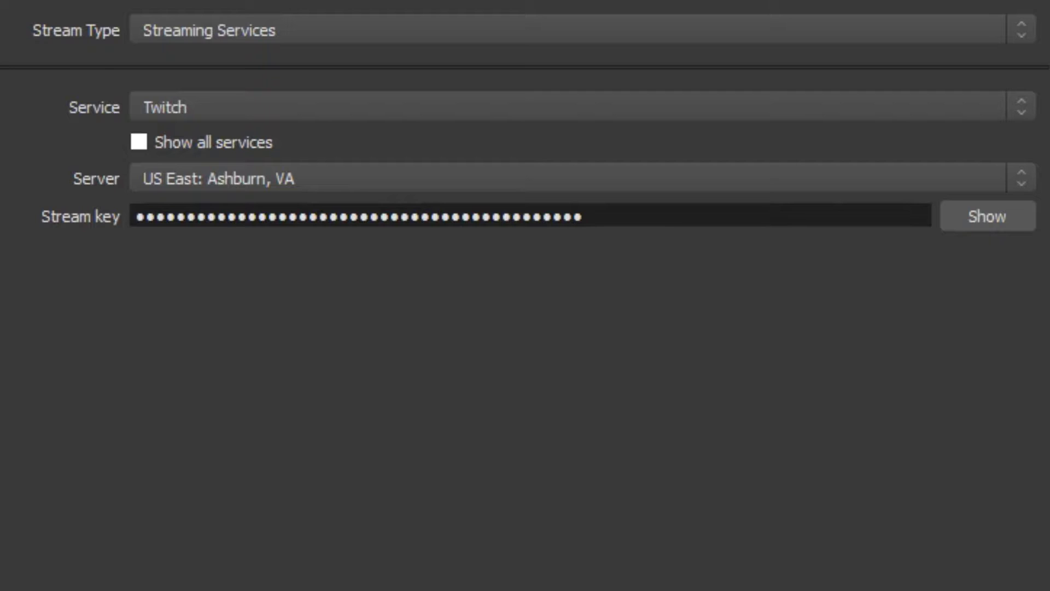
{"action": "left_click", "coordinate": [582, 107]}
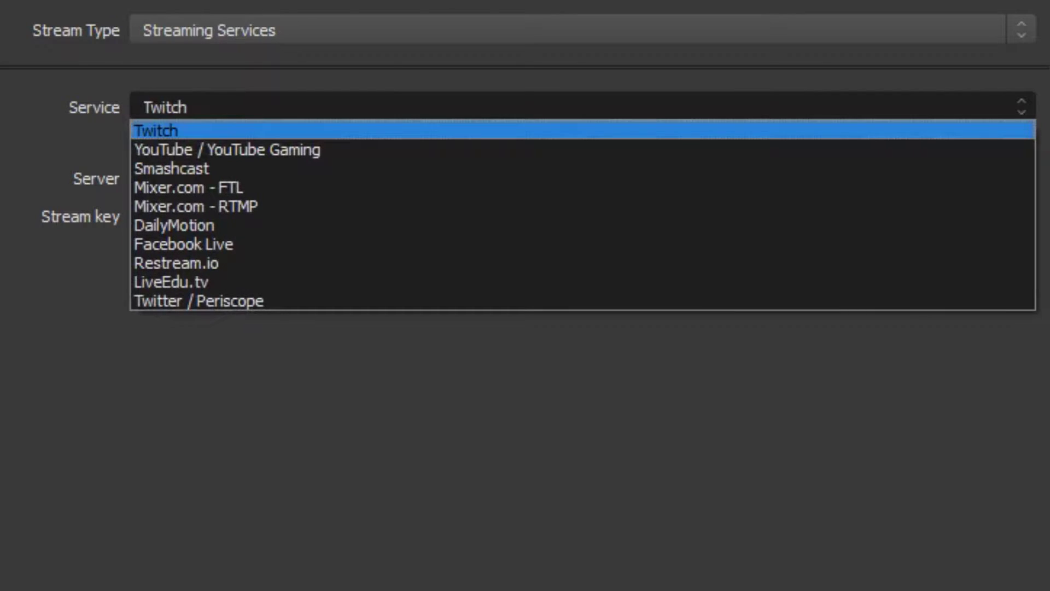
{"action": "key", "text": "Escape"}
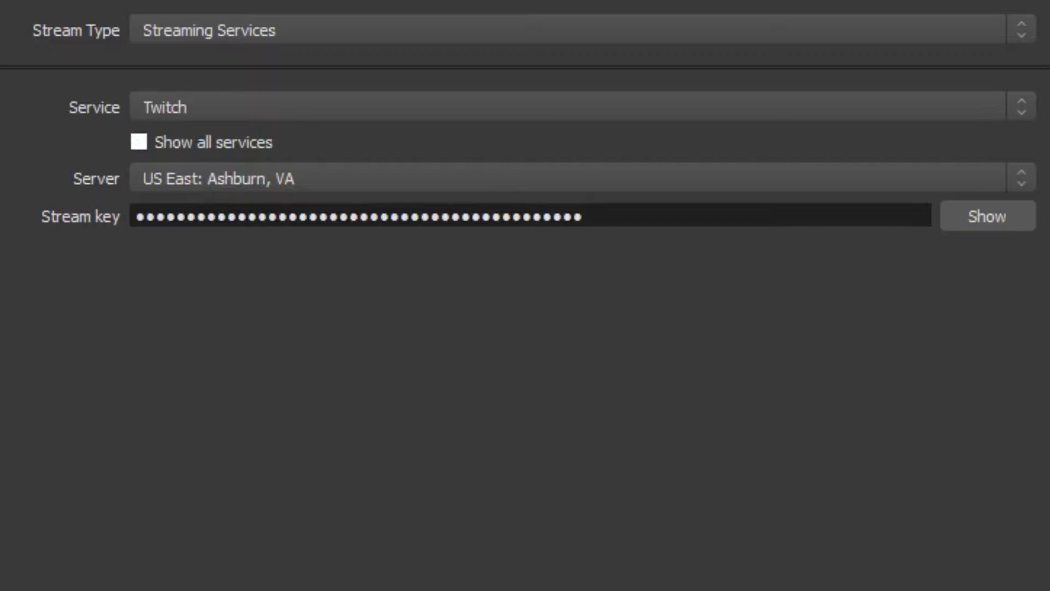
{"action": "left_click", "coordinate": [582, 177]}
{"action": "scroll", "coordinate": [574, 389], "scroll_direction": "down", "scroll_amount": 2}
{"action": "scroll", "coordinate": [575, 388], "scroll_direction": "up", "scroll_amount": 2}
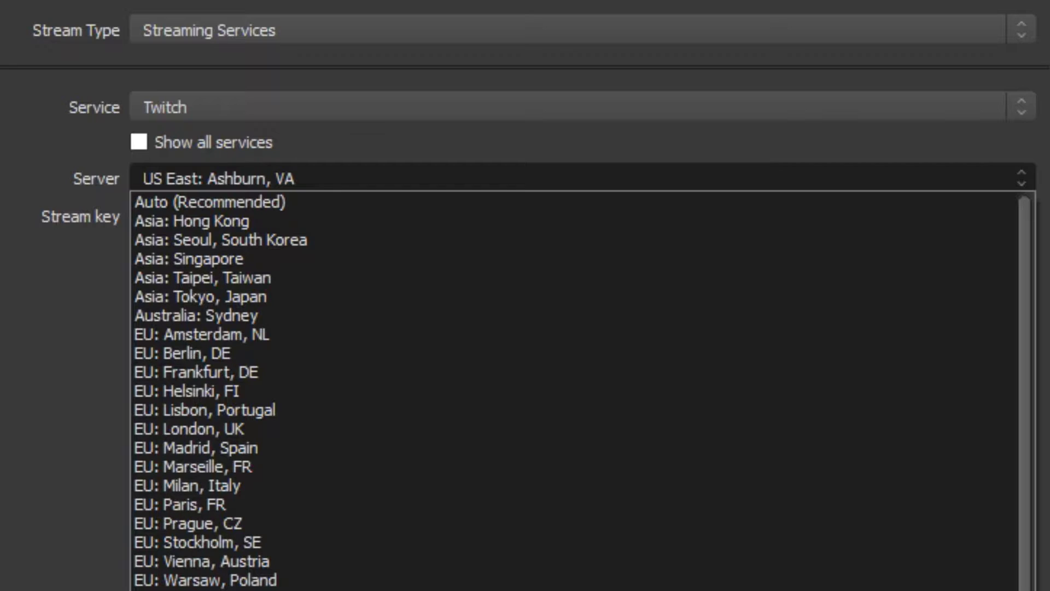
{"action": "key", "text": "Escape"}
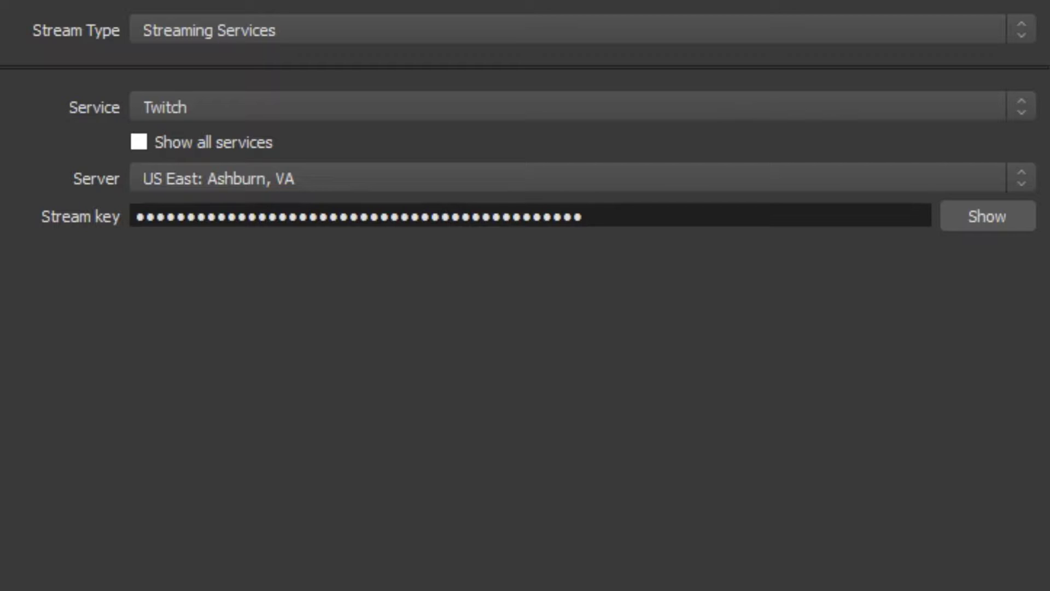
Select the whole Twitch stream key and paste the stream key in its place
{"action": "key", "text": "ctrl+a"}
{"action": "key", "text": "ctrl+v"}
{"action": "double_click", "coordinate": [472, 216]}
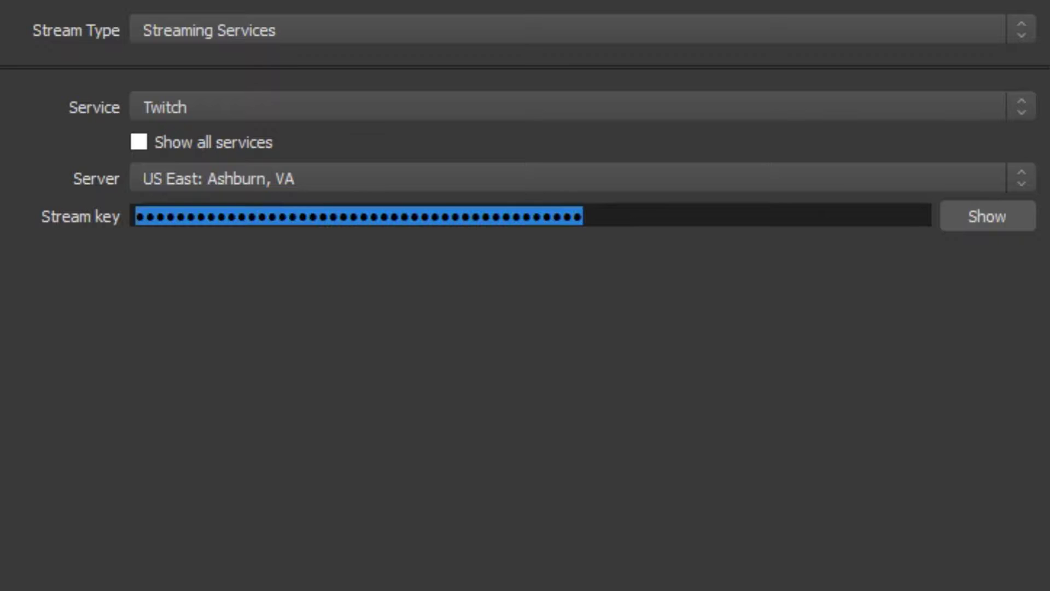
{"action": "left_click", "coordinate": [471, 216]}
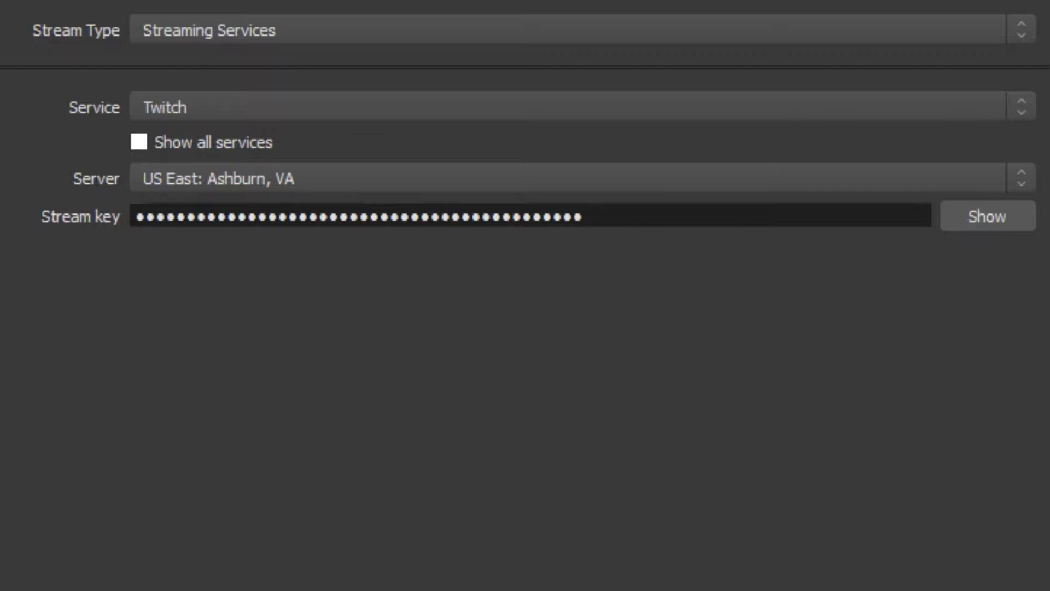
{"action": "key", "text": "ctrl+a"}
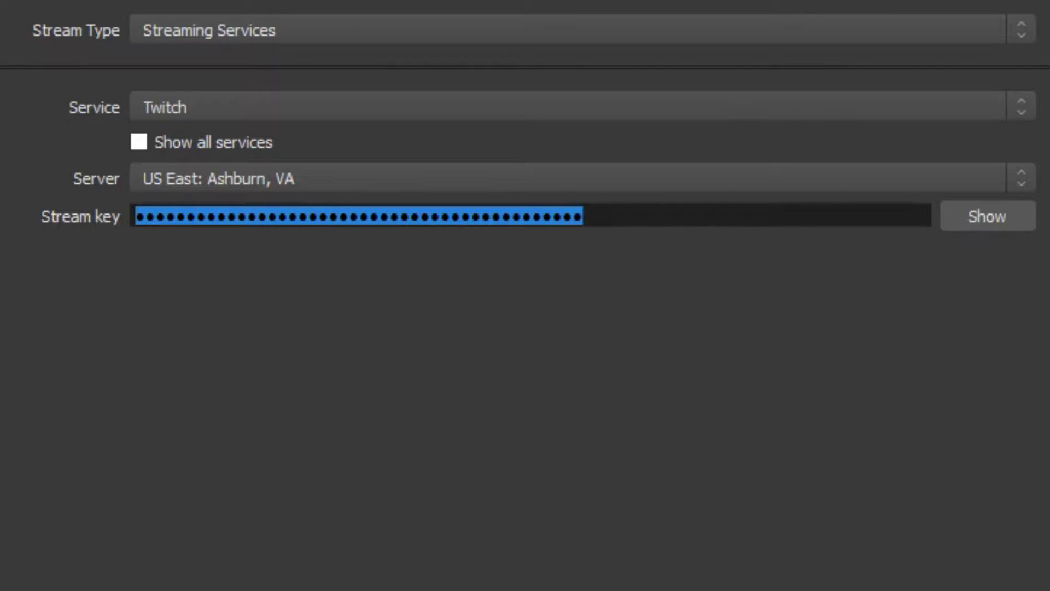
Set the service to YouTube / YouTube Gaming, and change the stream type to Custom Streaming Server
{"action": "left_click", "coordinate": [582, 106]}
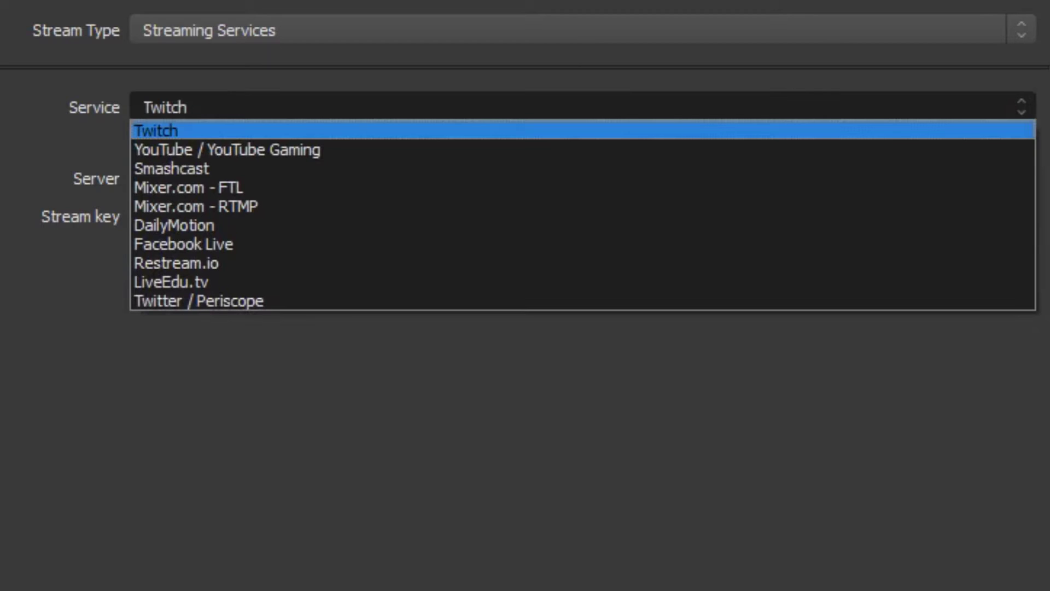
{"action": "key", "text": "Down"}
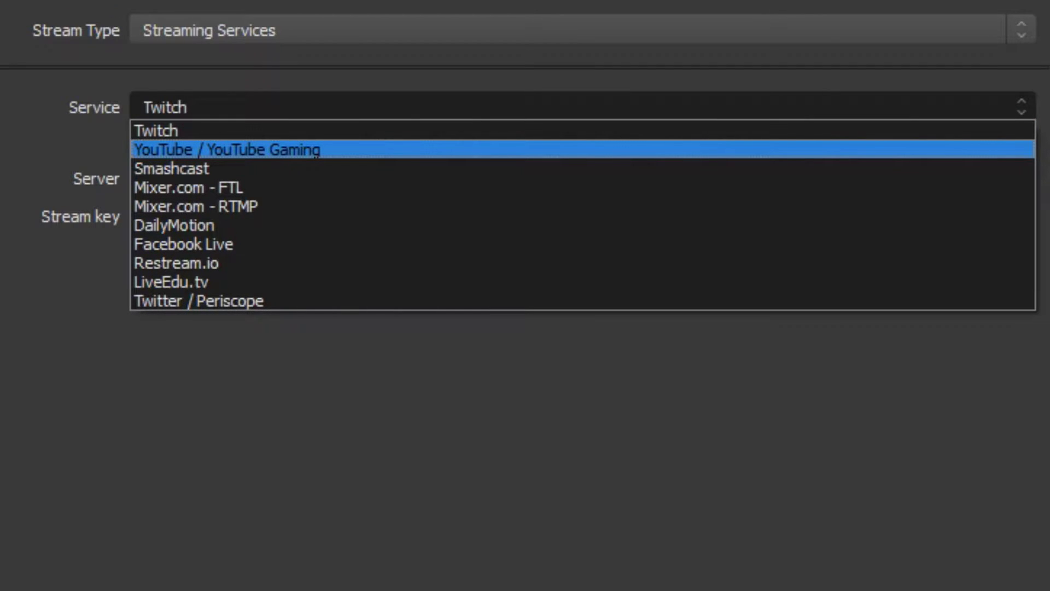
{"action": "key", "text": "Return"}
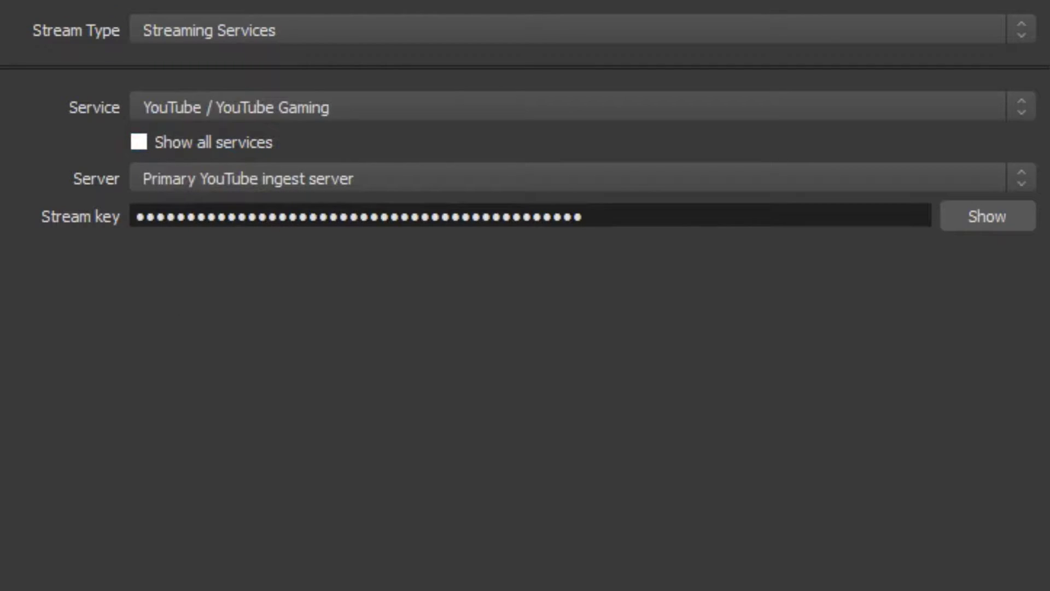
{"action": "left_click", "coordinate": [582, 29]}
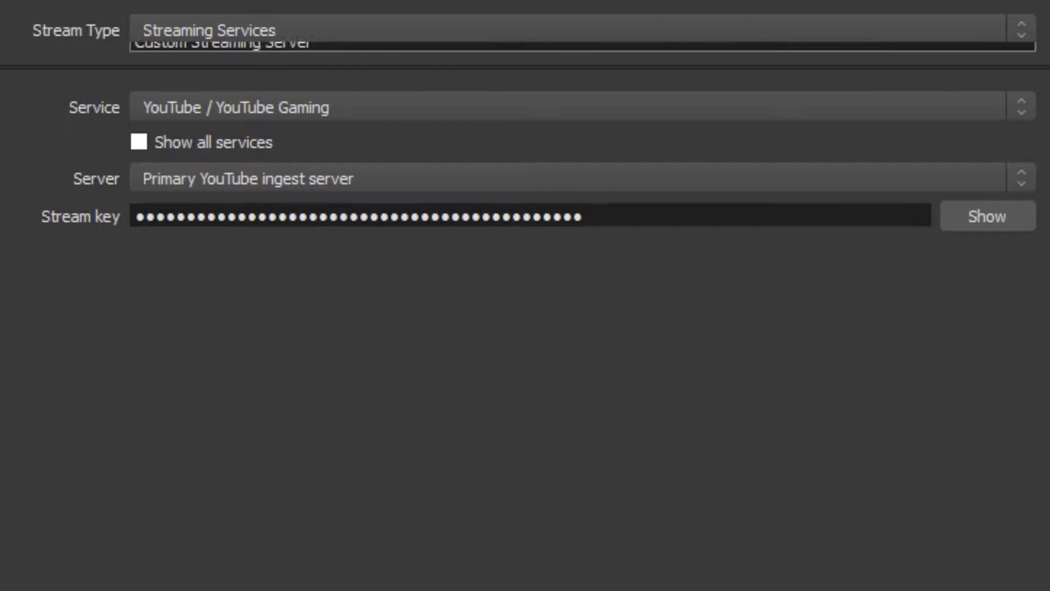
{"action": "key", "text": "Down"}
{"action": "key", "text": "Return"}
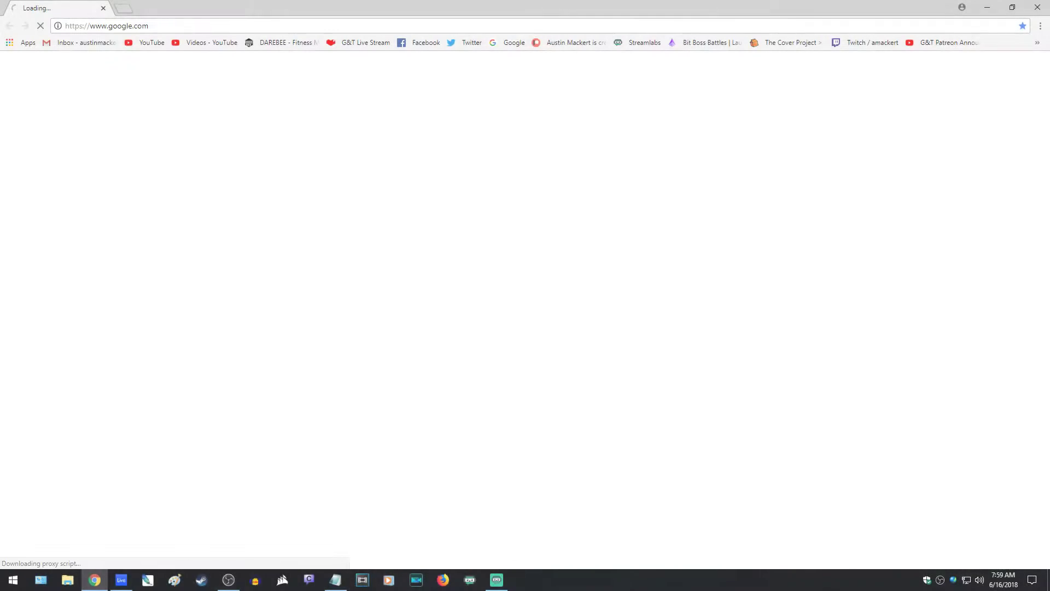
Open the YouTube live streaming dashboard in Chrome from Creator Studio and answer its survey with Very satisfied
{"action": "left_click", "coordinate": [212, 42]}
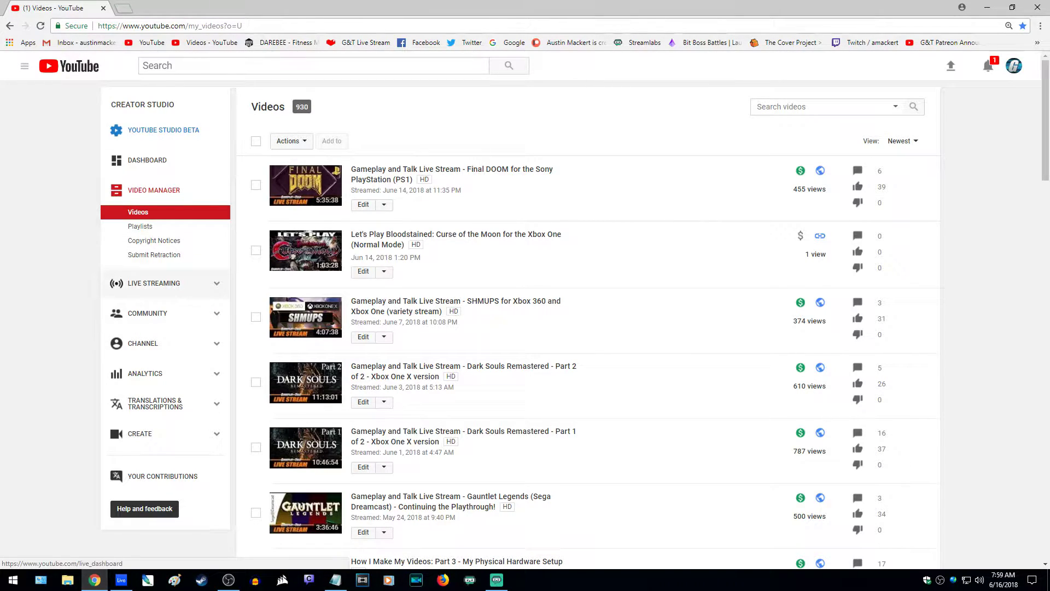
{"action": "left_click", "coordinate": [153, 283]}
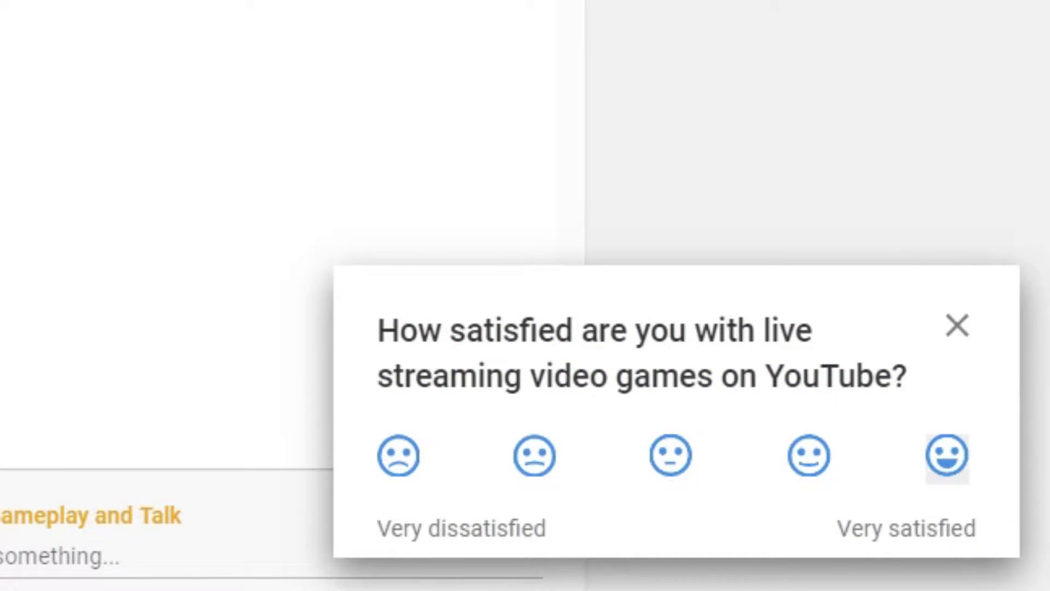
{"action": "left_click", "coordinate": [947, 455]}
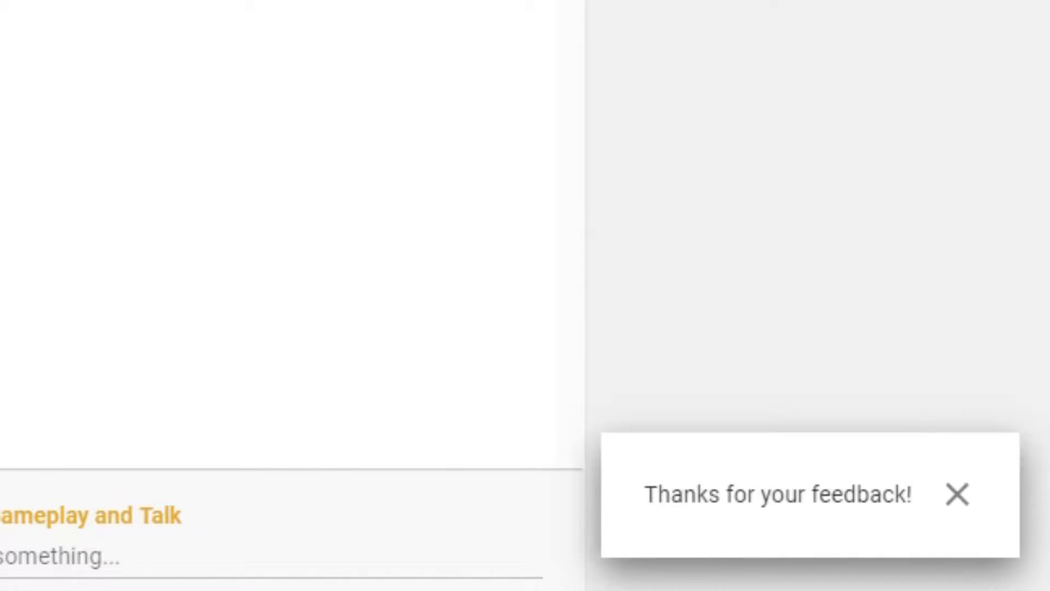
{"action": "left_click", "coordinate": [957, 494]}
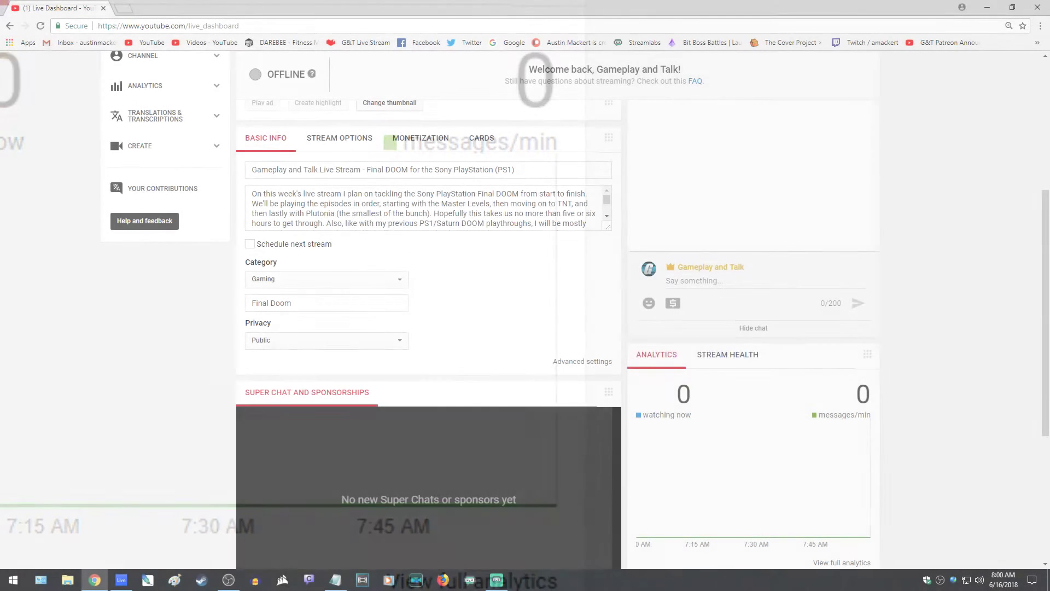
Copy the server URL rtmp://a.rtmp.youtube.com/live2 from YouTube's encoder setup into the custom streaming server's URL in OBS
{"action": "scroll", "coordinate": [429, 329], "scroll_direction": "down", "scroll_amount": 4}
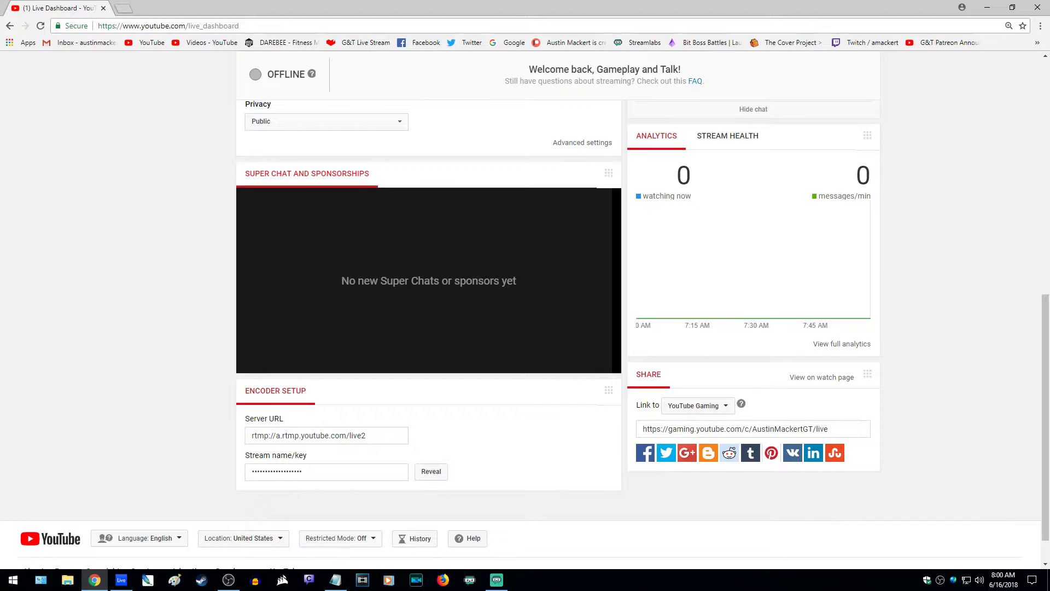
{"action": "scroll", "coordinate": [525, 329], "scroll_direction": "down", "scroll_amount": 1}
{"action": "left_click", "coordinate": [327, 395]}
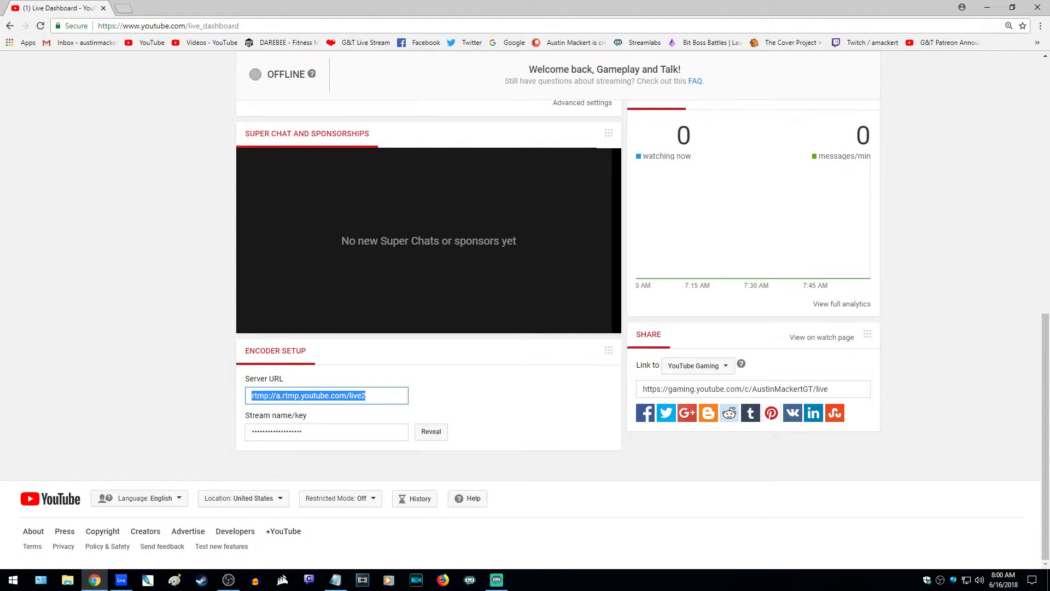
{"action": "right_click", "coordinate": [351, 395]}
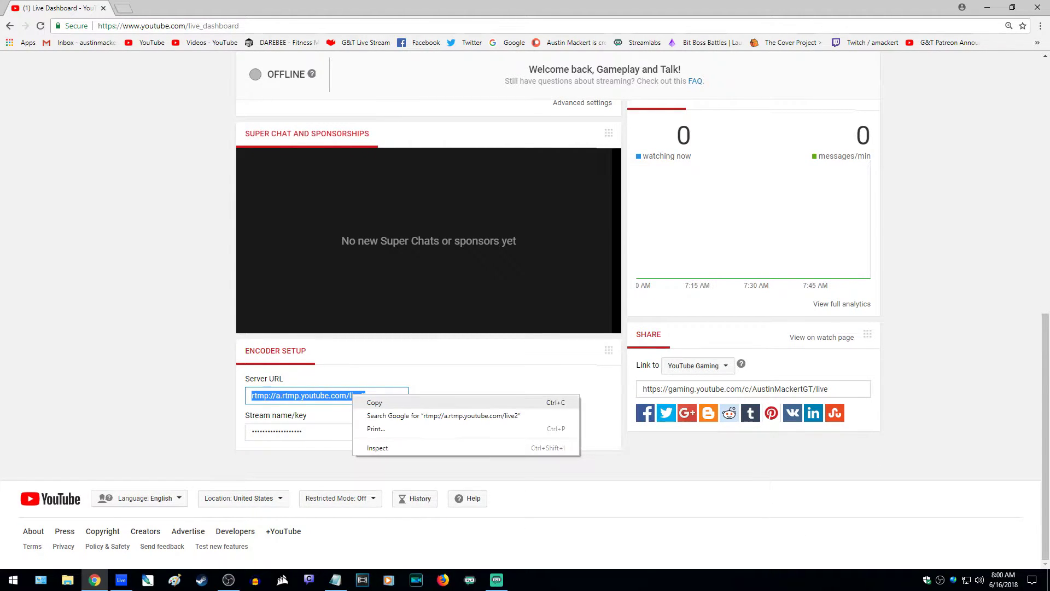
{"action": "left_click", "coordinate": [372, 404]}
{"action": "left_click", "coordinate": [229, 580]}
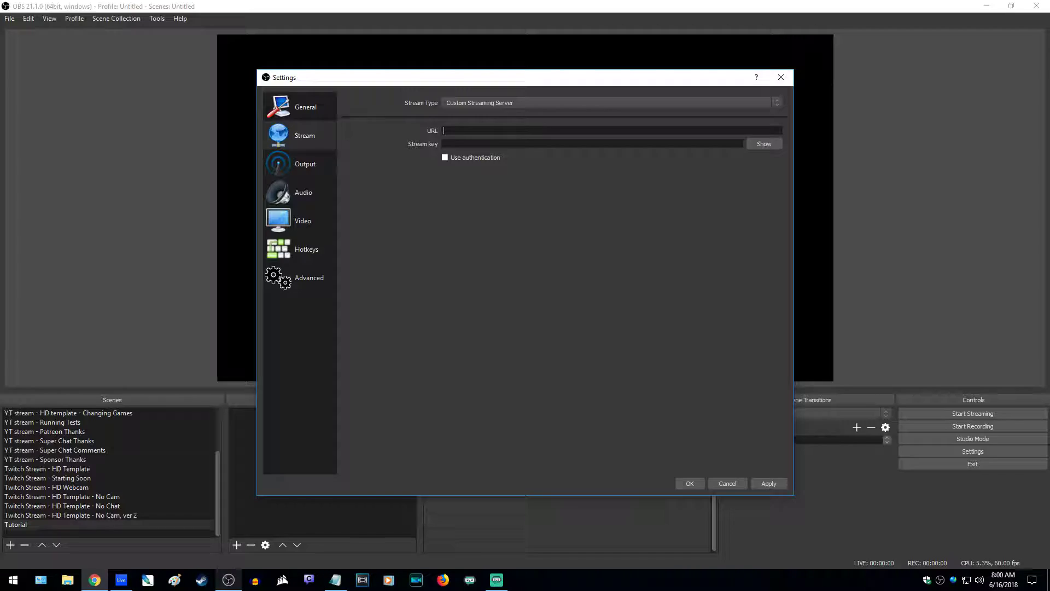
{"action": "right_click", "coordinate": [471, 133]}
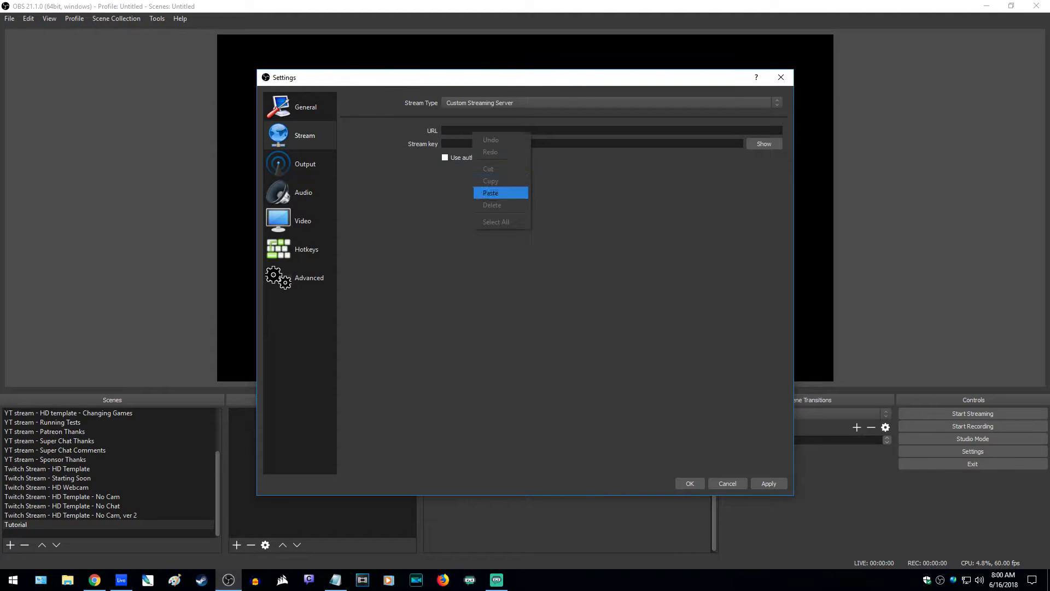
{"action": "left_click", "coordinate": [498, 192]}
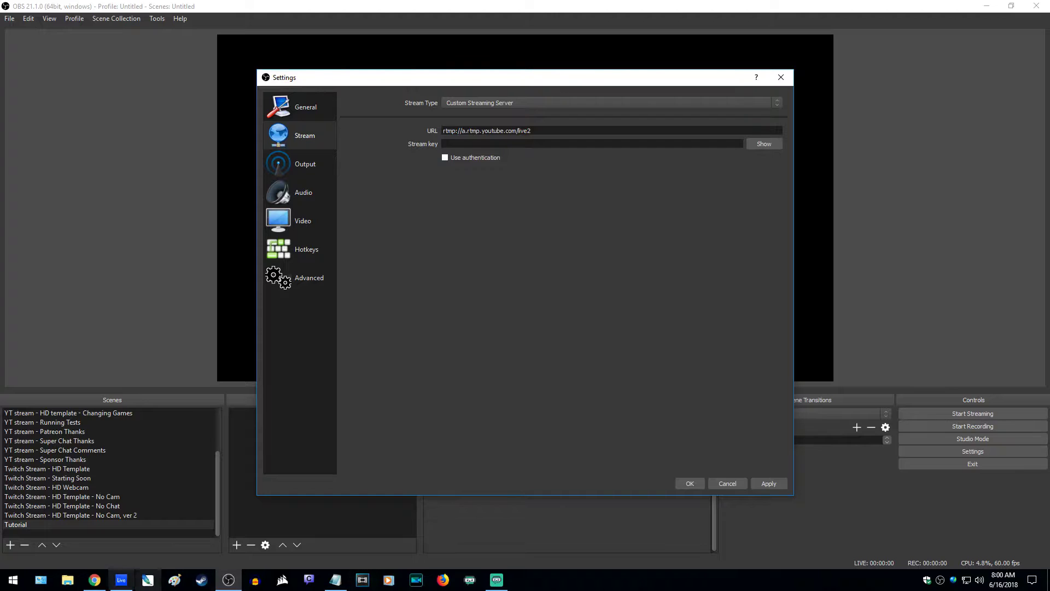
Try to copy the stream name/key from YouTube's encoder setup into the Stream key field in OBS
{"action": "left_click", "coordinate": [94, 580]}
{"action": "left_click", "coordinate": [283, 432]}
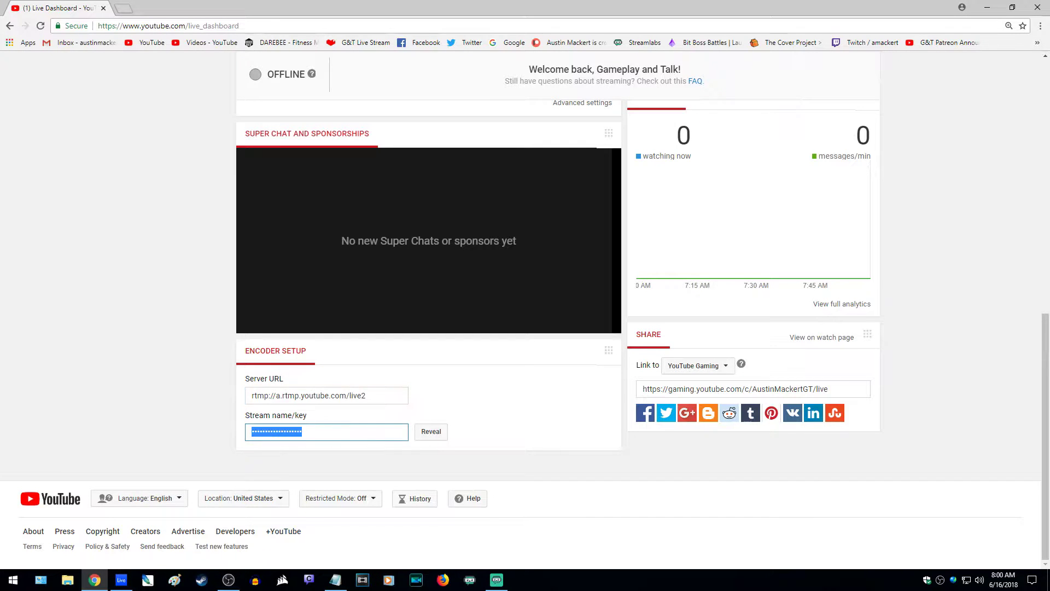
{"action": "right_click", "coordinate": [283, 432]}
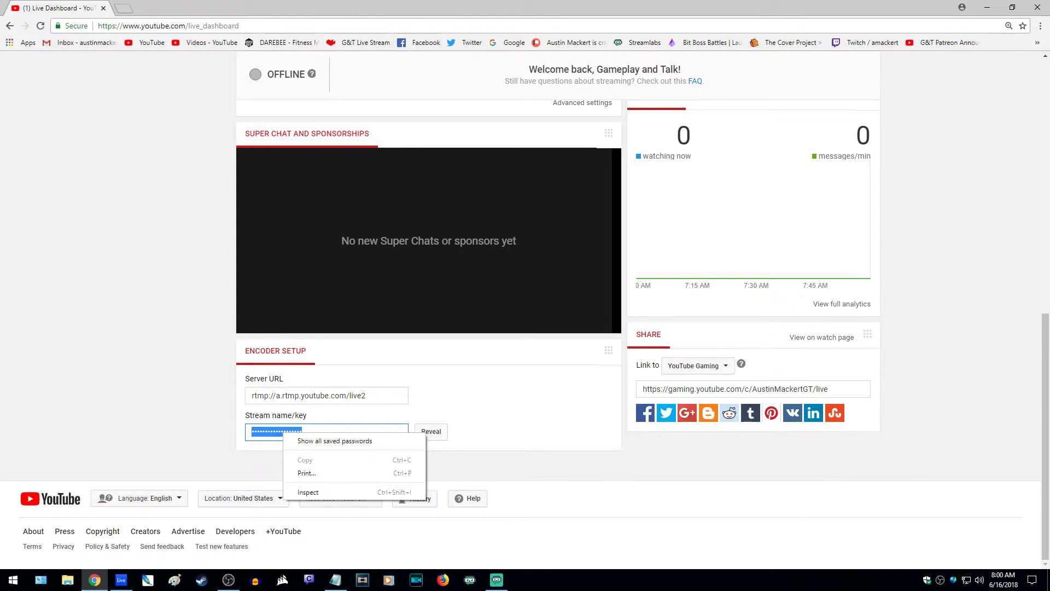
{"action": "key", "text": "Escape"}
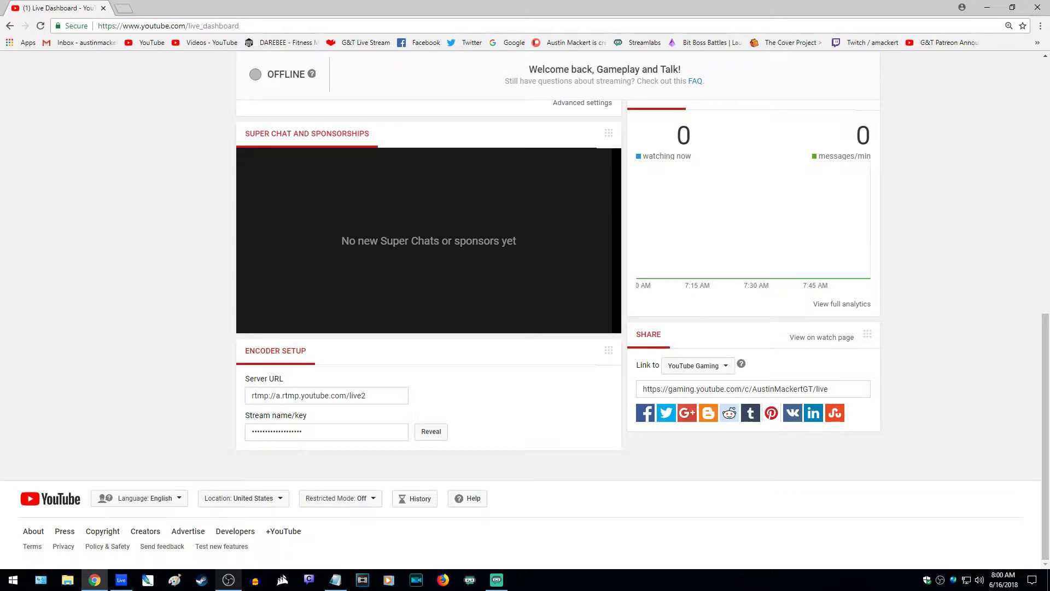
{"action": "left_click", "coordinate": [229, 580]}
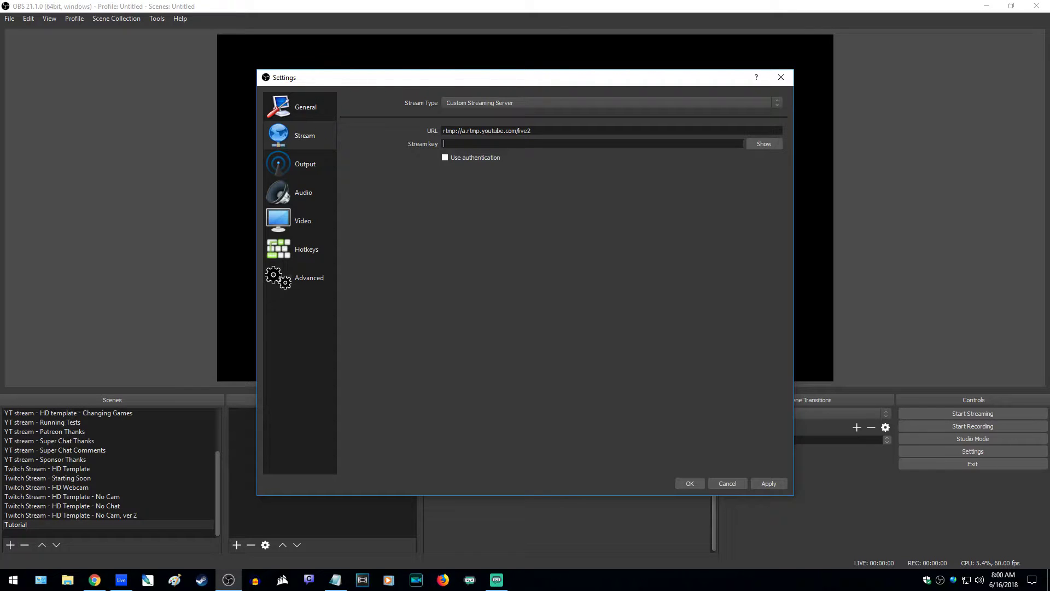
{"action": "key", "text": "ctrl+v"}
Set the stream type back to Streaming Services and choose the US East: Ashburn, VA server for Twitch
{"action": "left_click", "coordinate": [611, 102]}
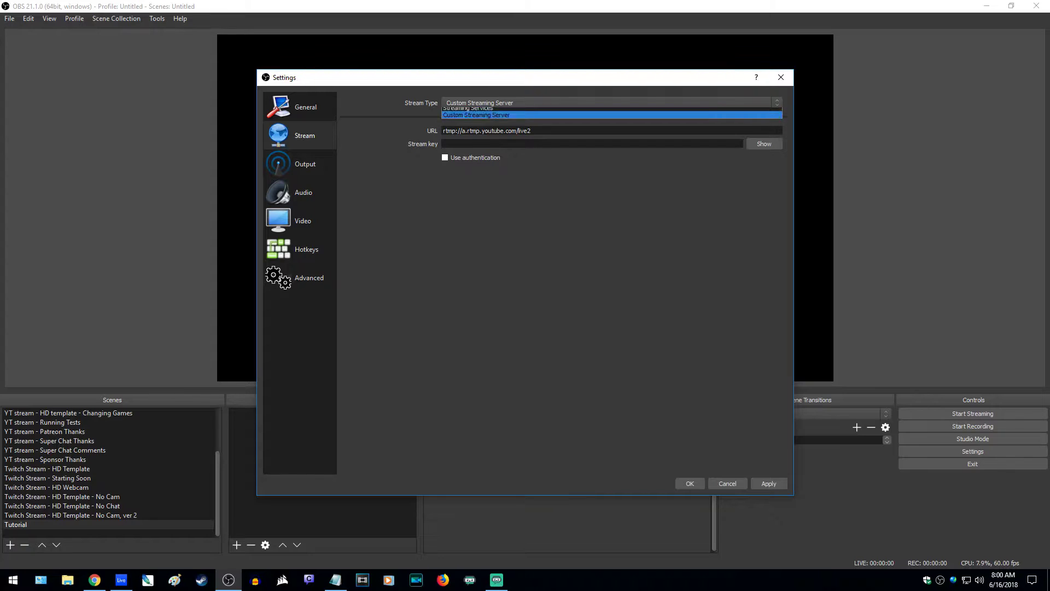
{"action": "left_click", "coordinate": [468, 111]}
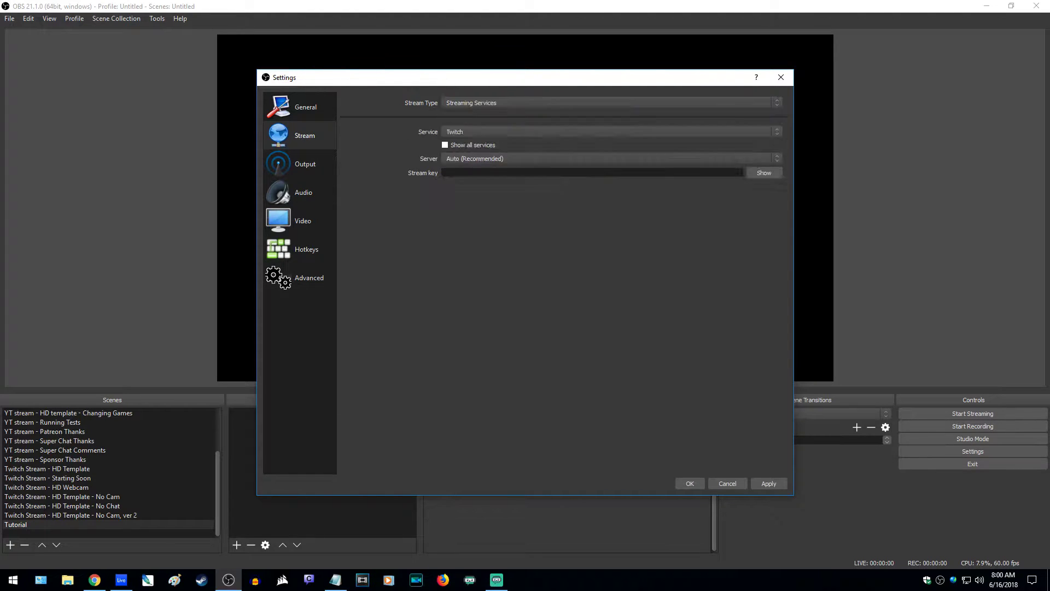
{"action": "left_click", "coordinate": [474, 158]}
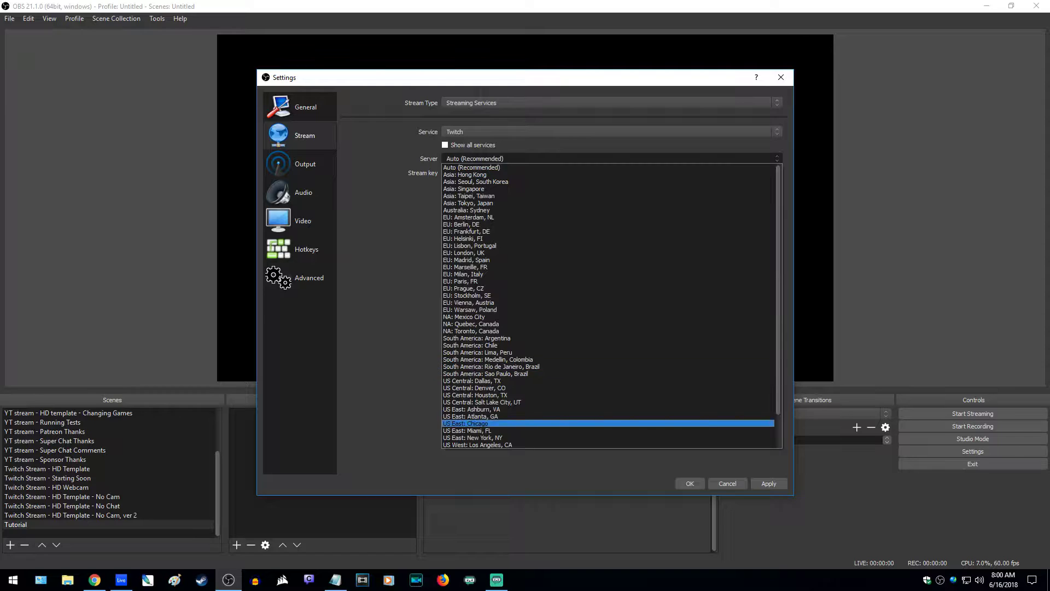
{"action": "left_click", "coordinate": [472, 409]}
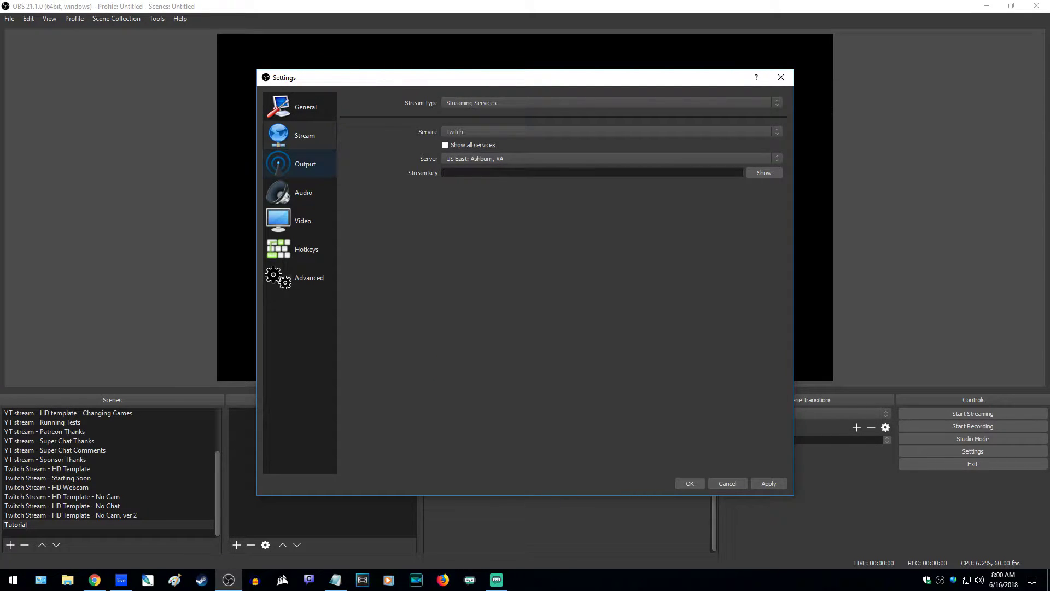
Open the Output settings and set the streaming video bitrate to 6000
{"action": "left_click", "coordinate": [300, 164]}
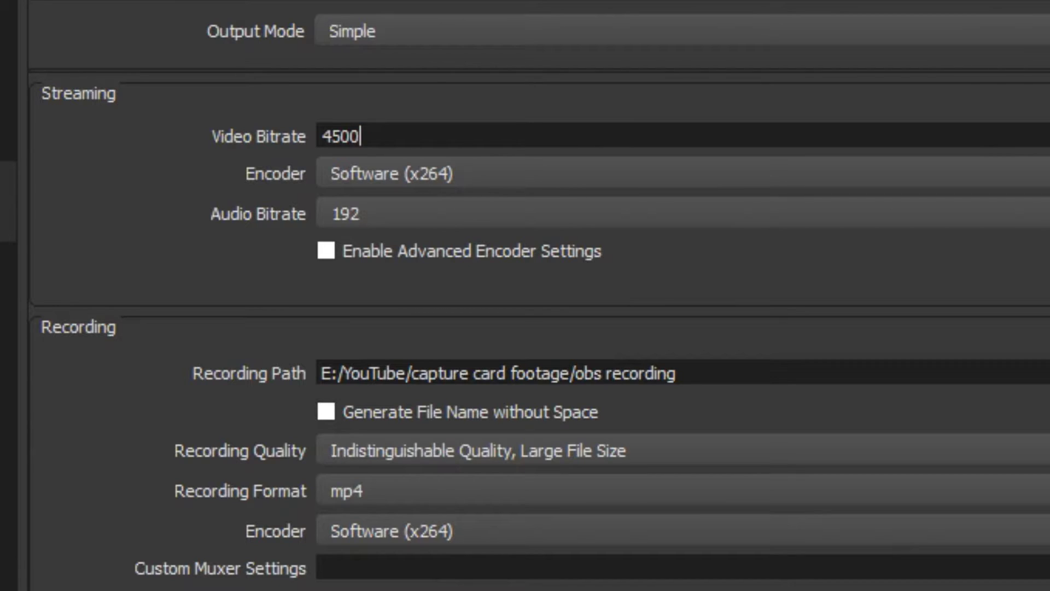
{"action": "key", "text": "ctrl+a"}
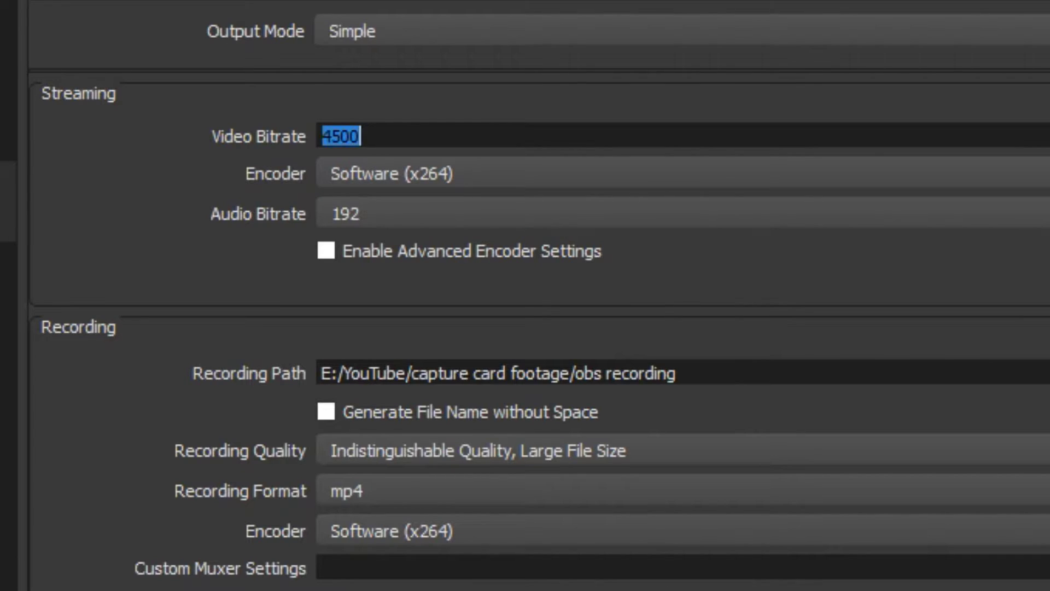
{"action": "left_click", "coordinate": [360, 136]}
{"action": "double_click", "coordinate": [341, 135]}
{"action": "type", "text": "6000"}
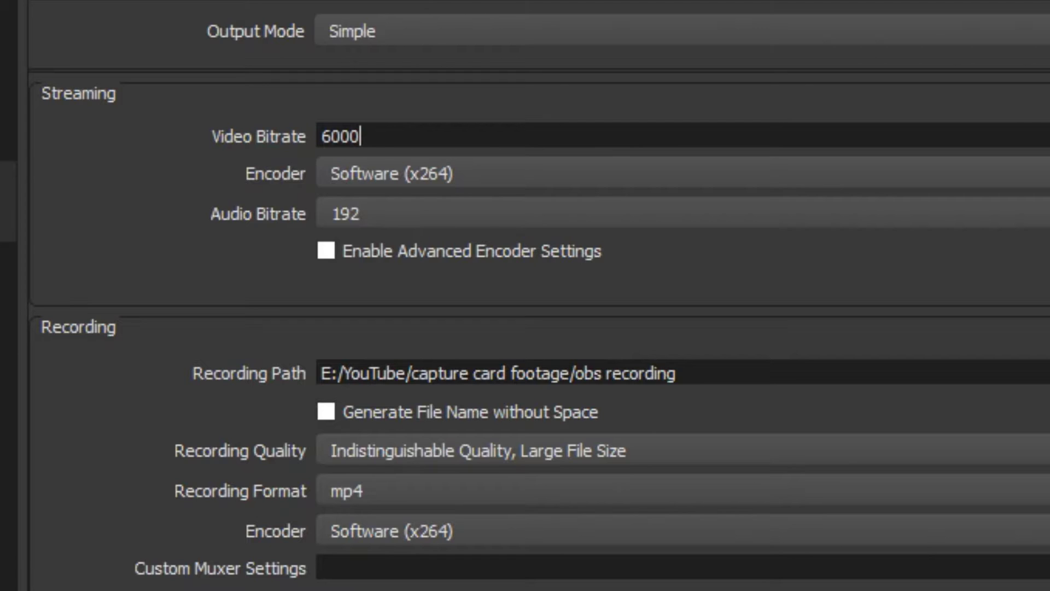
Replace the streaming video bitrate with 2000
{"action": "key", "text": "ctrl+a"}
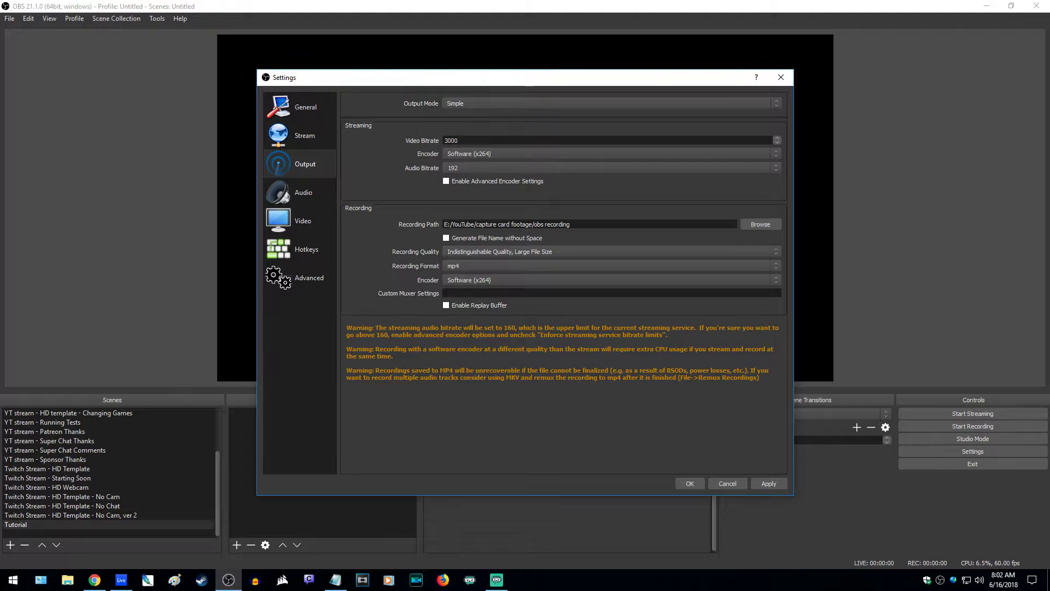
{"action": "key", "text": "BackSpace"}
{"action": "key", "text": "BackSpace"}
{"action": "key", "text": "BackSpace"}
{"action": "key", "text": "BackSpace"}
{"action": "type", "text": "2000"}
Set the streaming video bitrate to 4500
{"action": "key", "text": "BackSpace"}
{"action": "key", "text": "BackSpace"}
{"action": "key", "text": "BackSpace"}
{"action": "key", "text": "BackSpace"}
{"action": "type", "text": "4500"}
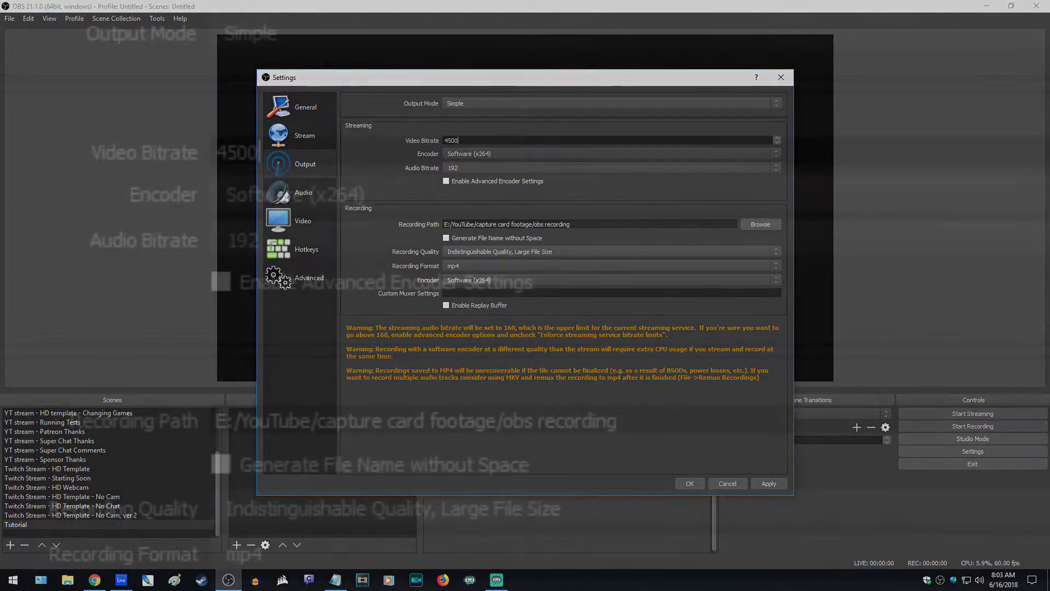
Examine the audio bitrate choices for streaming, comparing 160 with 192
{"action": "left_click", "coordinate": [611, 168]}
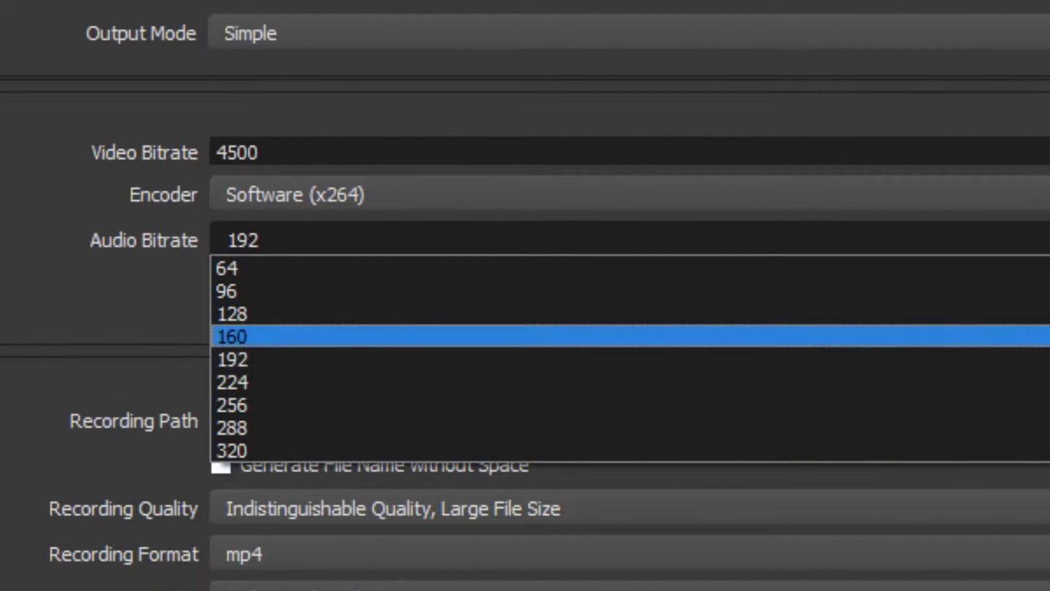
{"action": "key", "text": "Escape"}
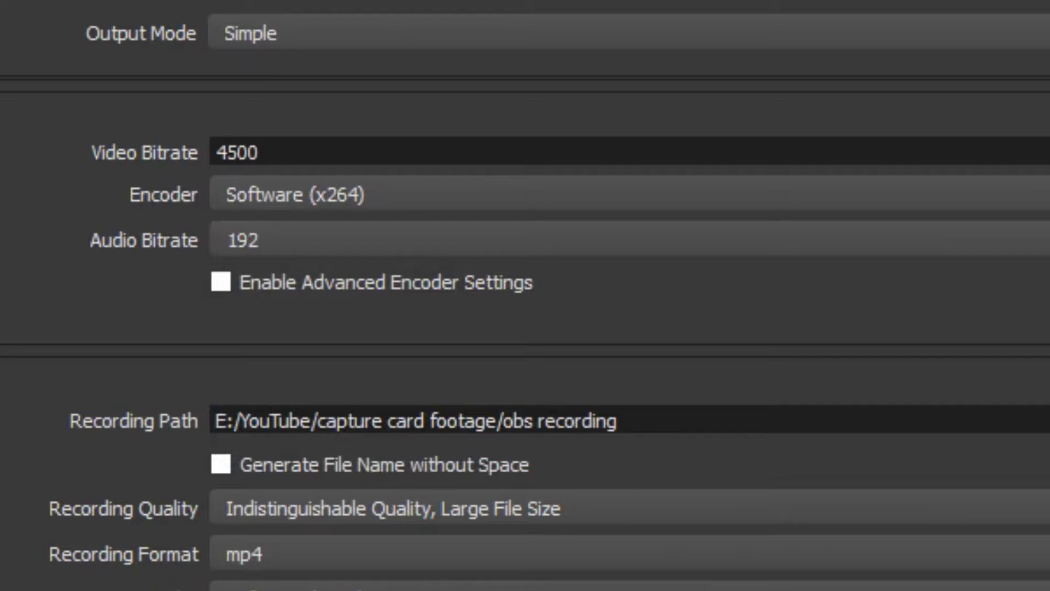
{"action": "key", "text": "alt+Down"}
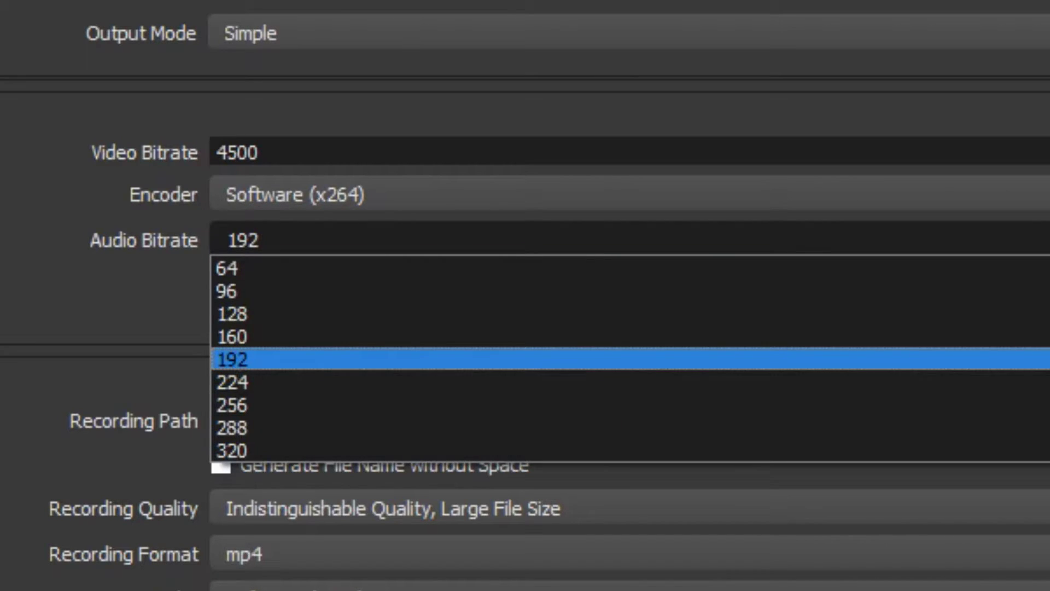
{"action": "left_click", "coordinate": [232, 336]}
{"action": "left_click", "coordinate": [242, 241]}
{"action": "key", "text": "Down"}
{"action": "key", "text": "Return"}
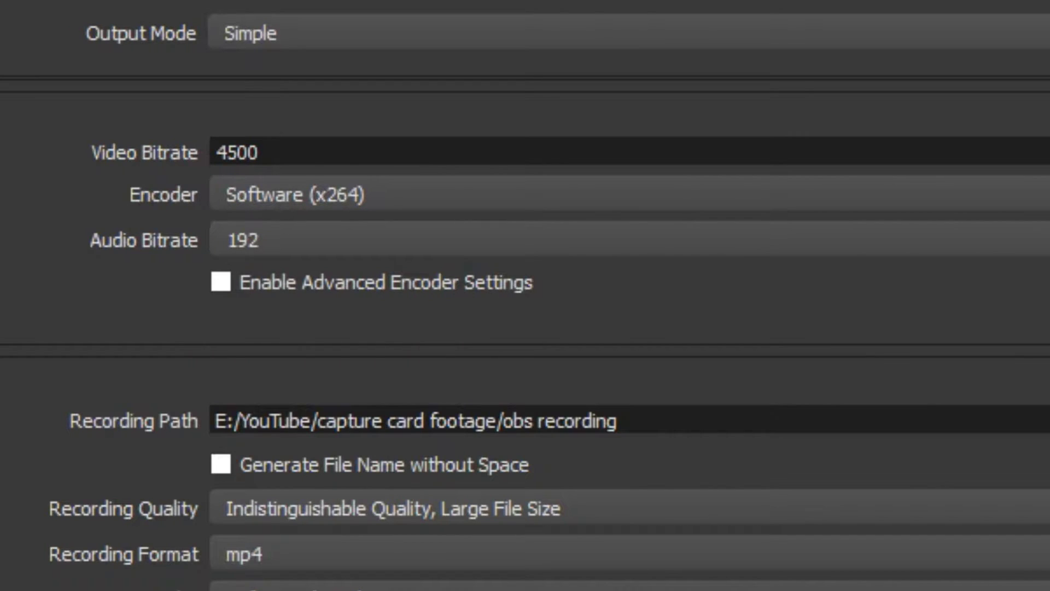
{"action": "key", "text": "alt+Down"}
{"action": "key", "text": "Return"}
{"action": "key", "text": "alt+Down"}
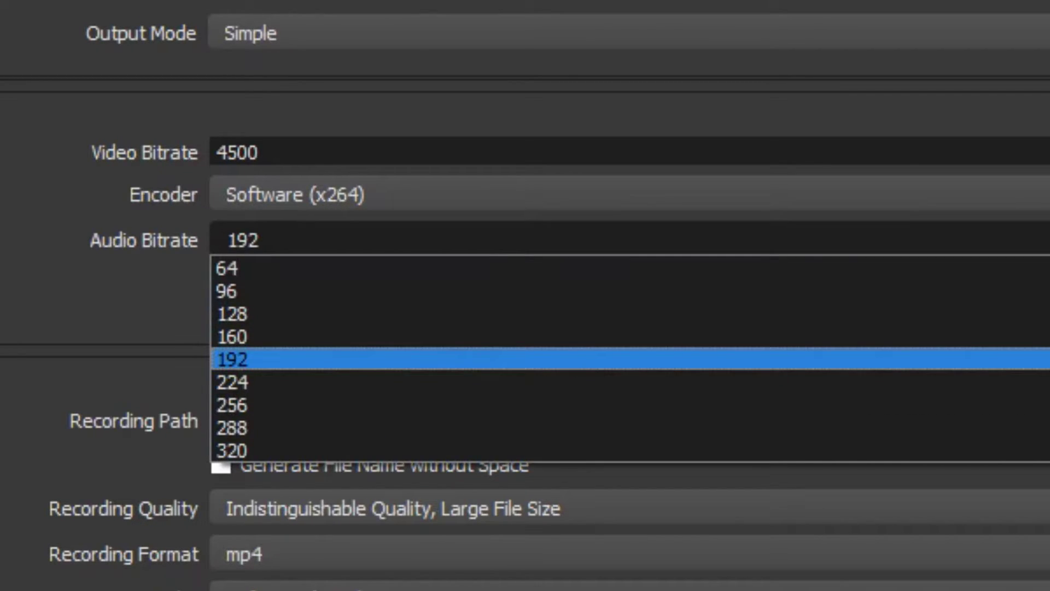
{"action": "key", "text": "Up"}
{"action": "key", "text": "Escape"}
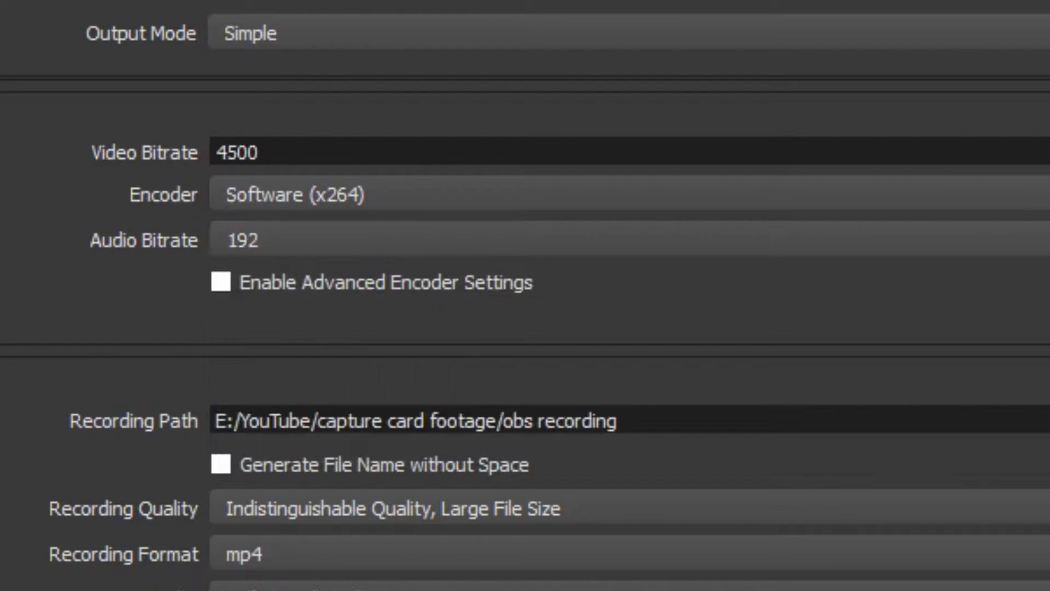
{"action": "key", "text": "alt+Down"}
{"action": "key", "text": "Down"}
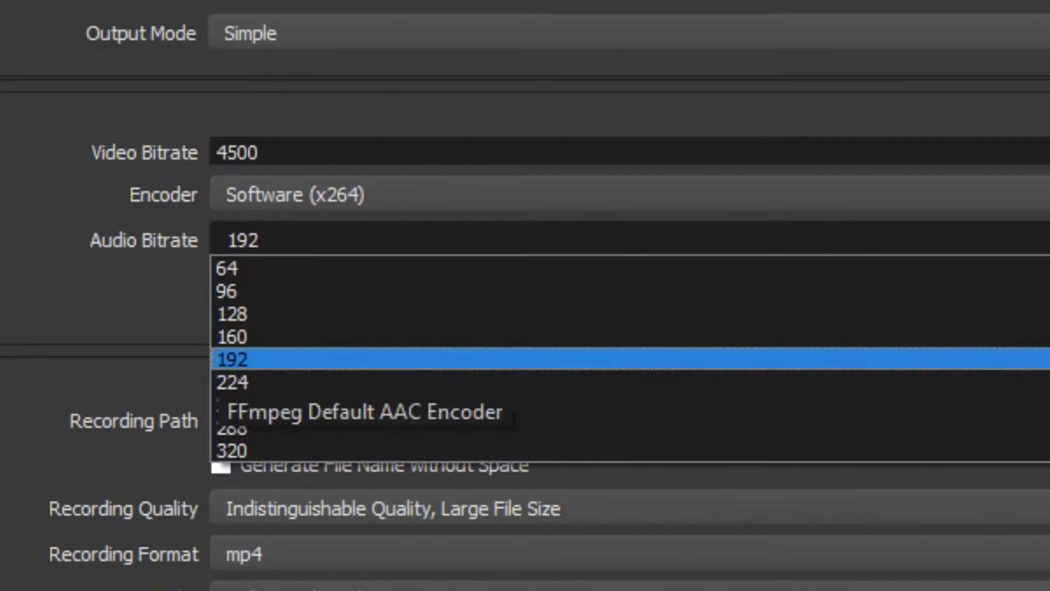
{"action": "key", "text": "Escape"}
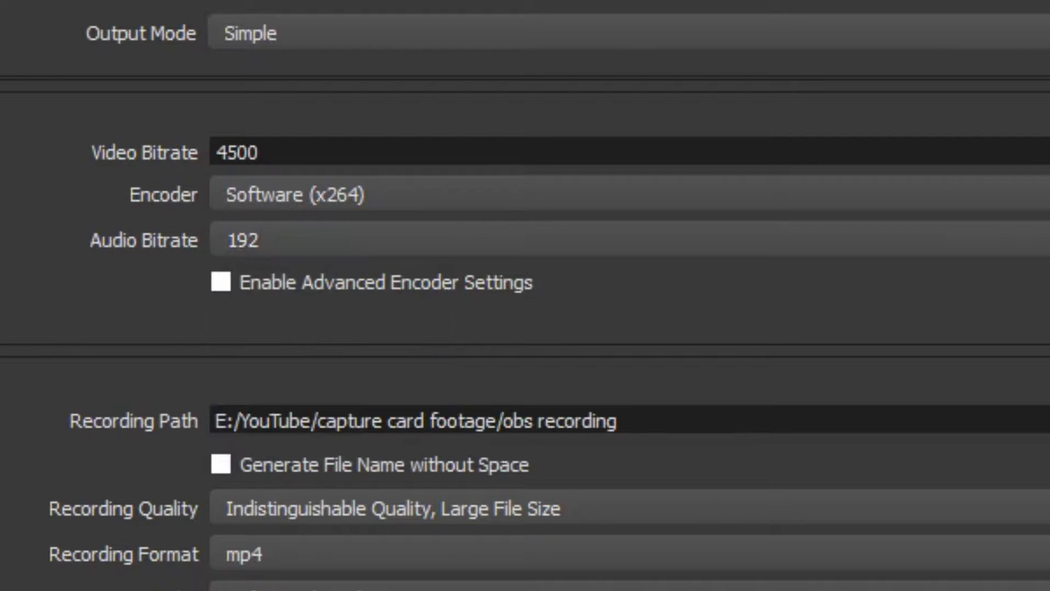
Look through the full range of streaming audio bitrates, from 320 down to 64
{"action": "left_click", "coordinate": [629, 239]}
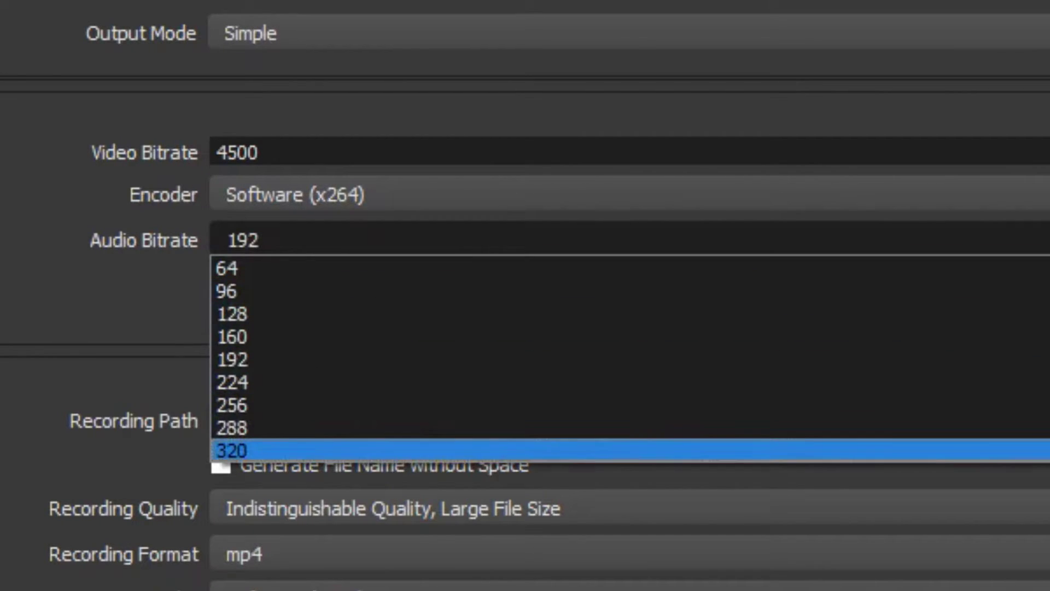
{"action": "key", "text": "Up"}
{"action": "key", "text": "Up"}
{"action": "key", "text": "Up"}
{"action": "key", "text": "Up"}
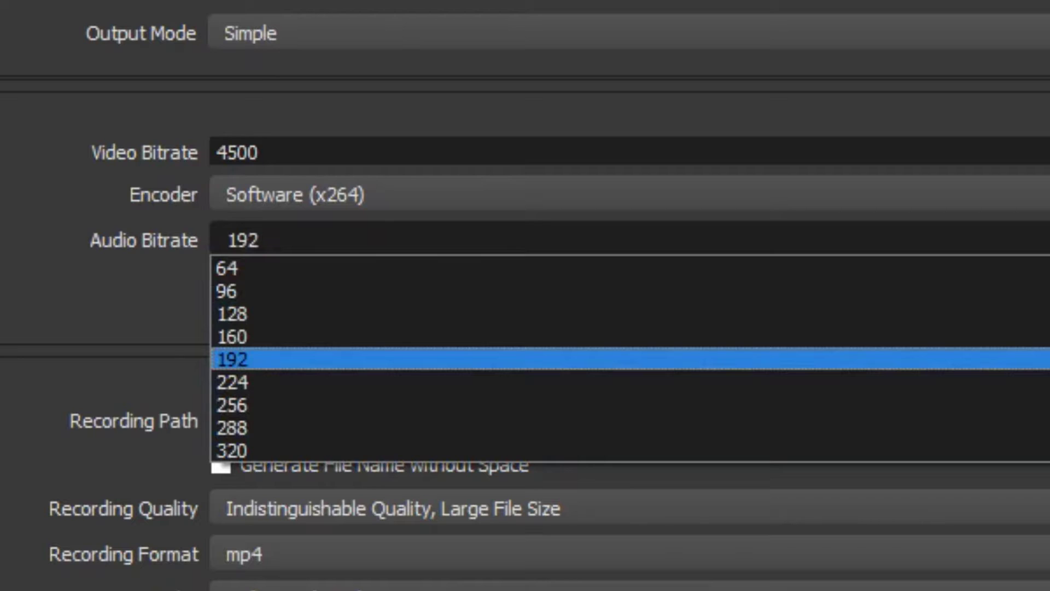
{"action": "key", "text": "Up"}
{"action": "key", "text": "Up"}
{"action": "key", "text": "Down"}
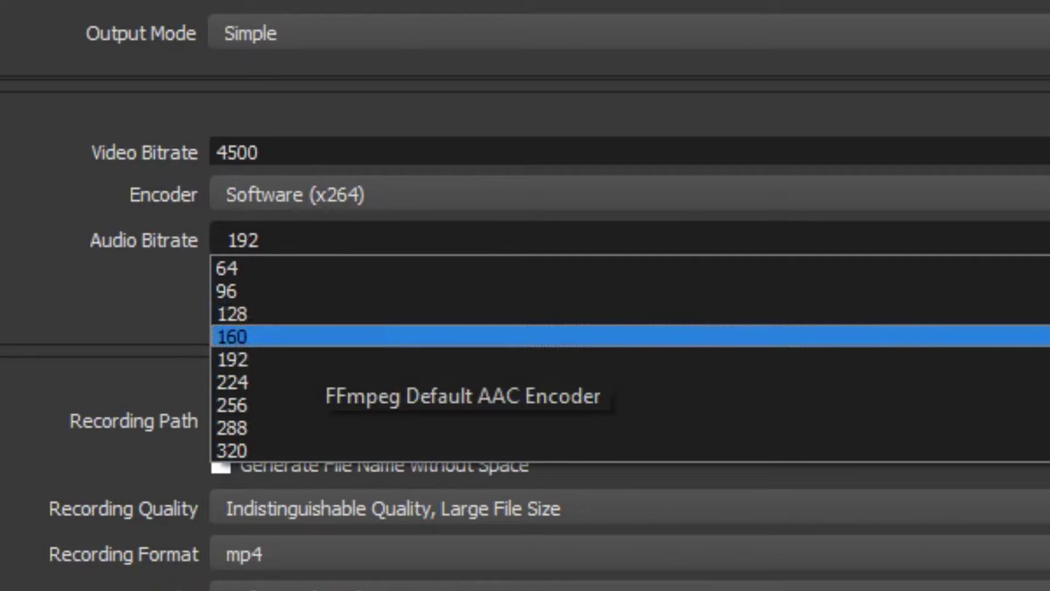
{"action": "key", "text": "Up"}
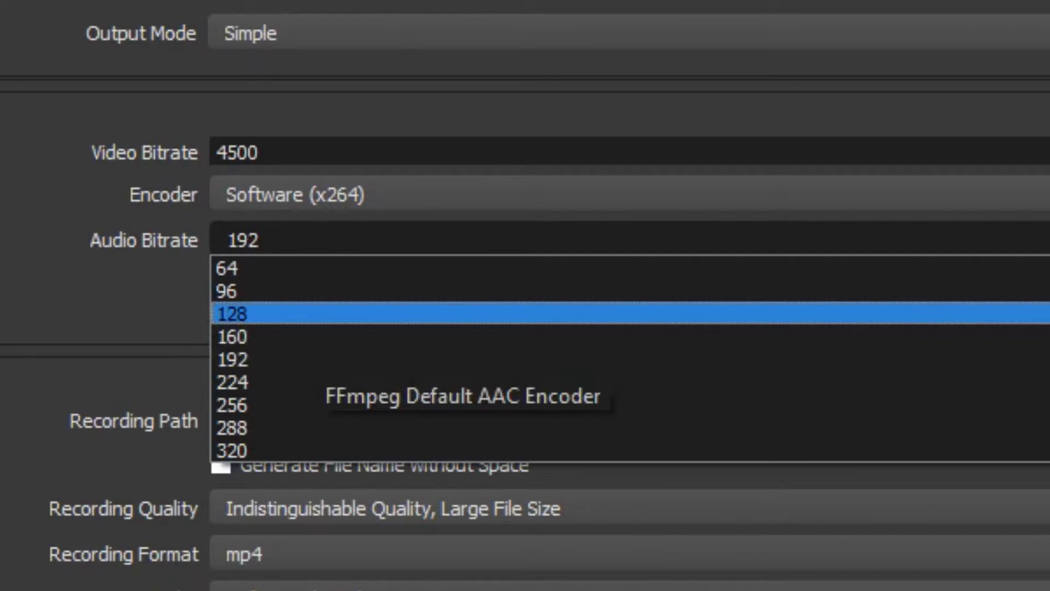
{"action": "key", "text": "Up"}
{"action": "key", "text": "Up"}
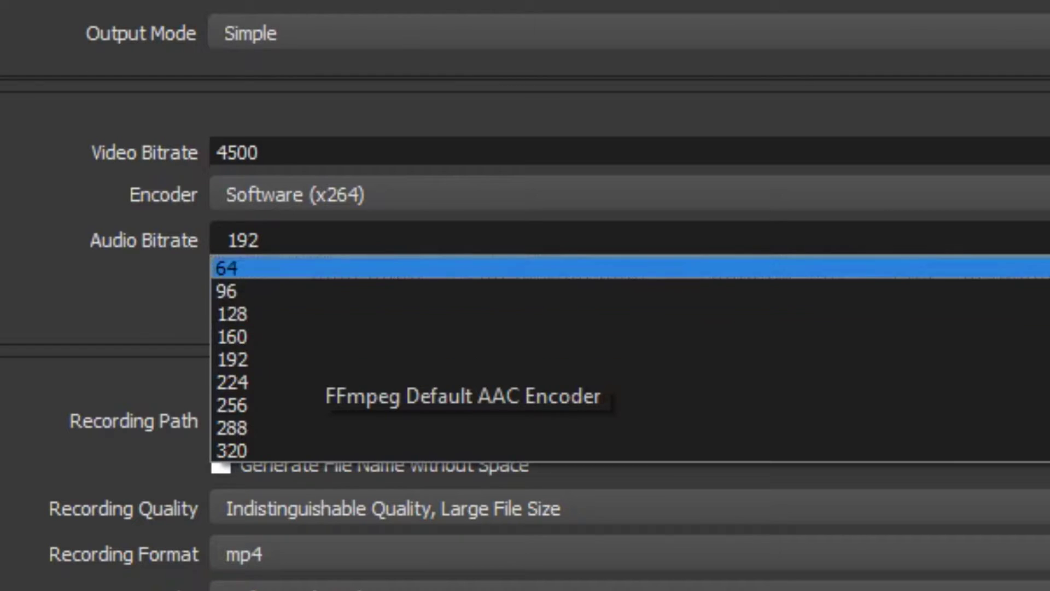
{"action": "key", "text": "Down"}
{"action": "key", "text": "Down"}
{"action": "key", "text": "Down"}
{"action": "key", "text": "Down"}
{"action": "key", "text": "Down"}
{"action": "key", "text": "Down"}
{"action": "key", "text": "Down"}
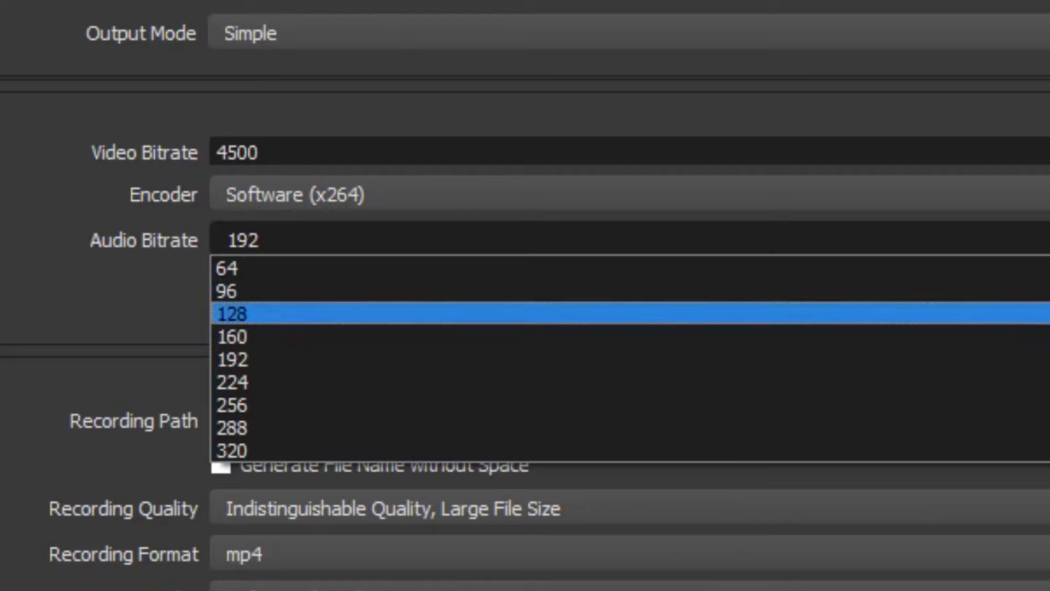
{"action": "key", "text": "Escape"}
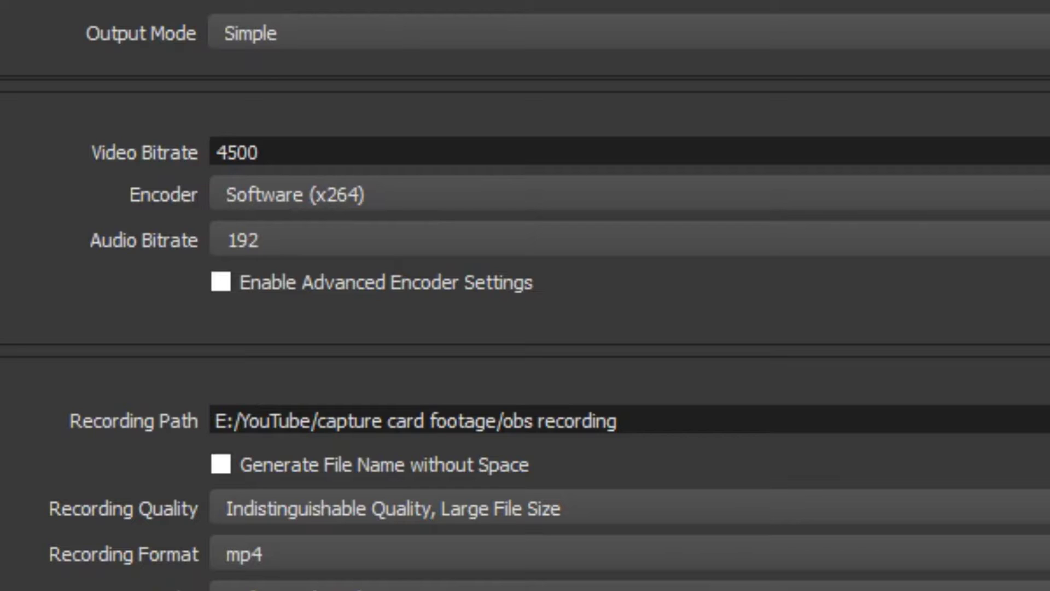
{"action": "key", "text": "space"}
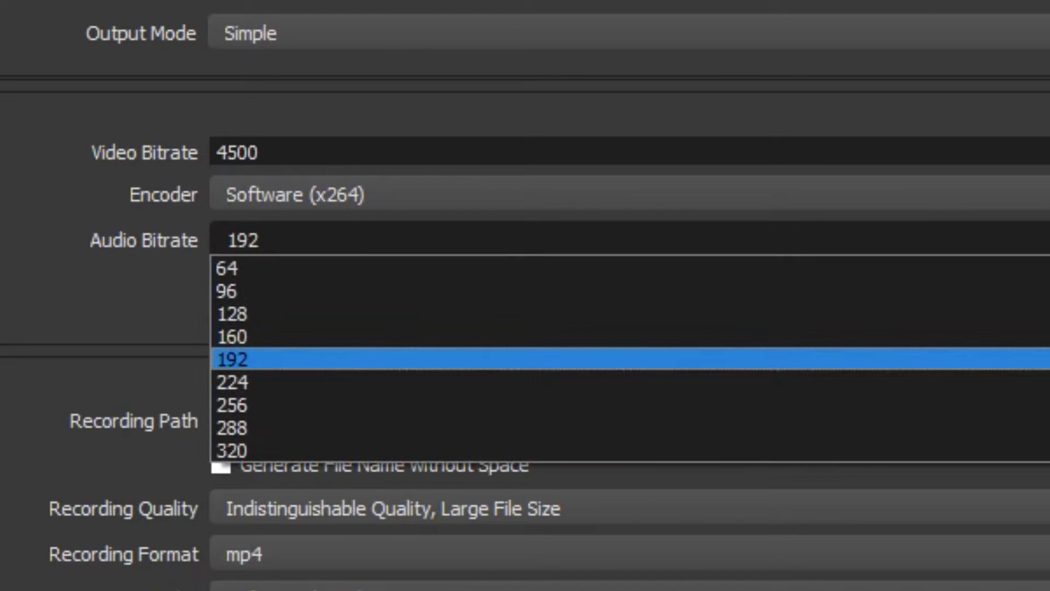
{"action": "key", "text": "Escape"}
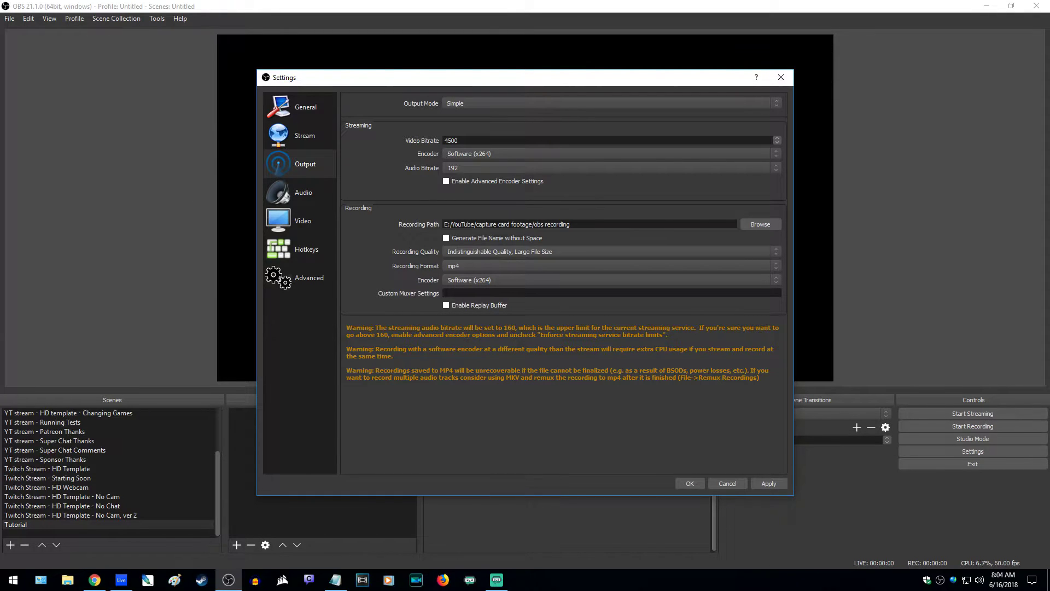
{"action": "left_click", "coordinate": [611, 168]}
{"action": "key", "text": "Escape"}
Compare the Software (x264) and Hardware (AMD) choices for the streaming encoder
{"action": "left_click", "coordinate": [611, 154]}
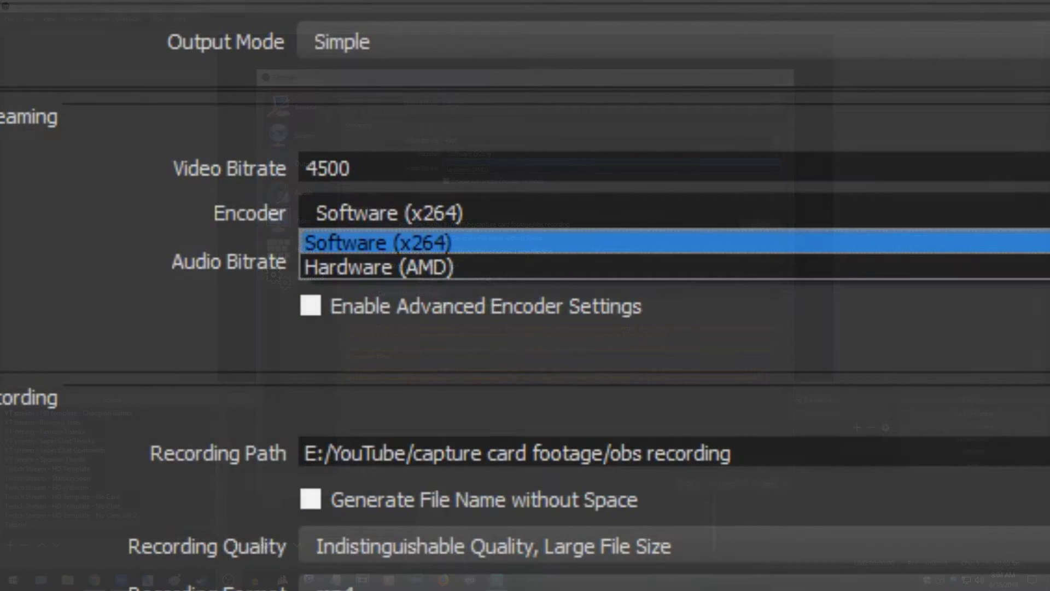
{"action": "key", "text": "Down"}
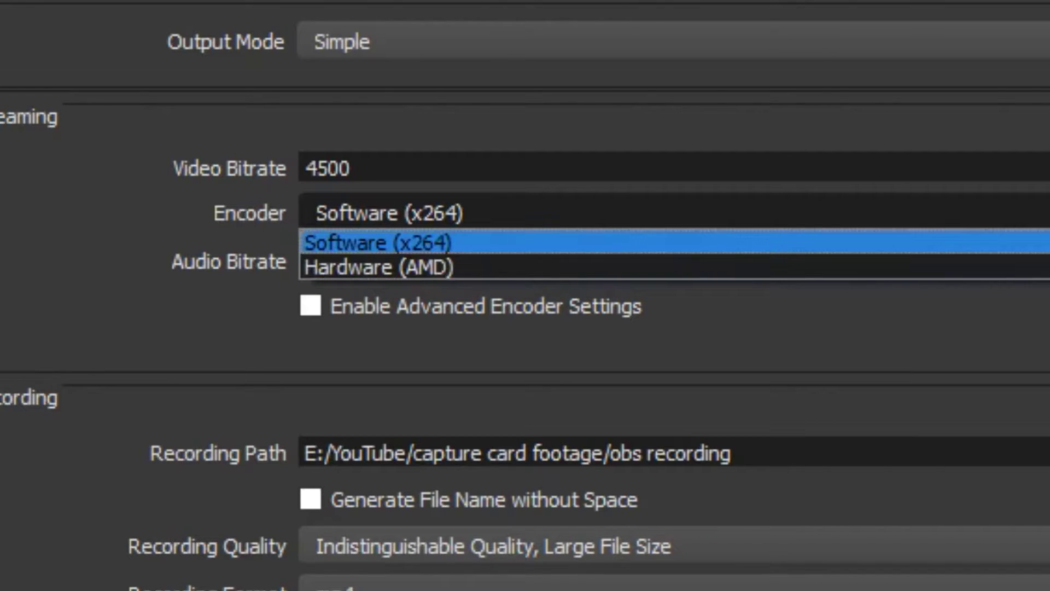
{"action": "left_click", "coordinate": [377, 242]}
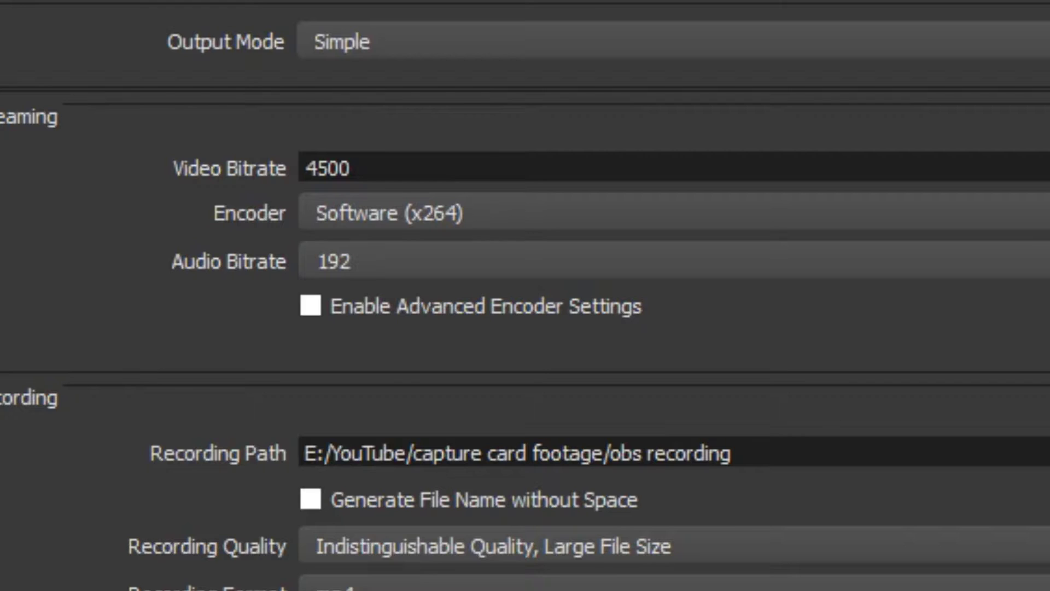
{"action": "key", "text": "alt+Down"}
{"action": "key", "text": "Down"}
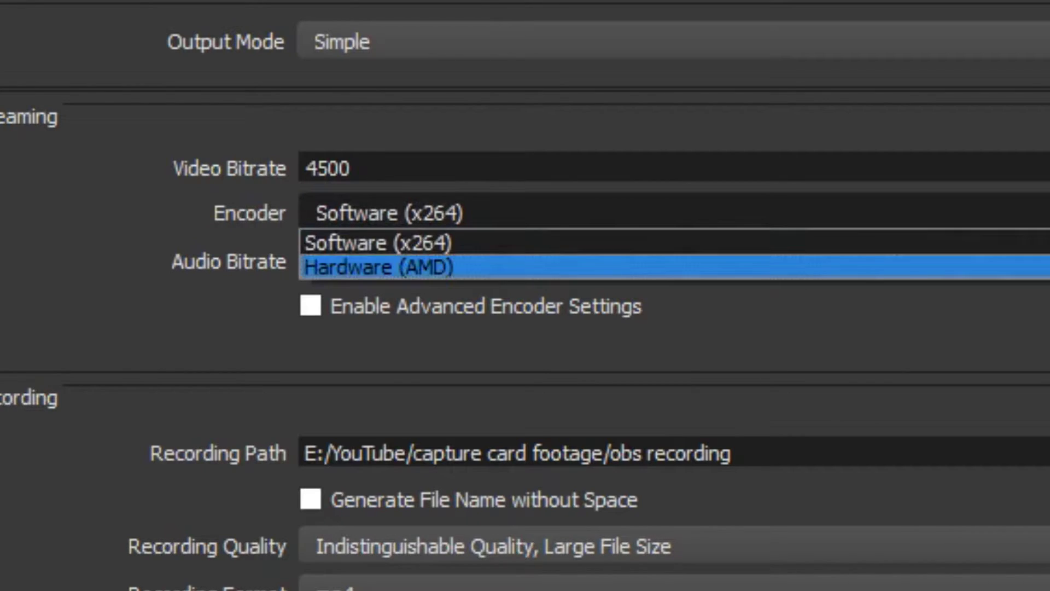
{"action": "key", "text": "Escape"}
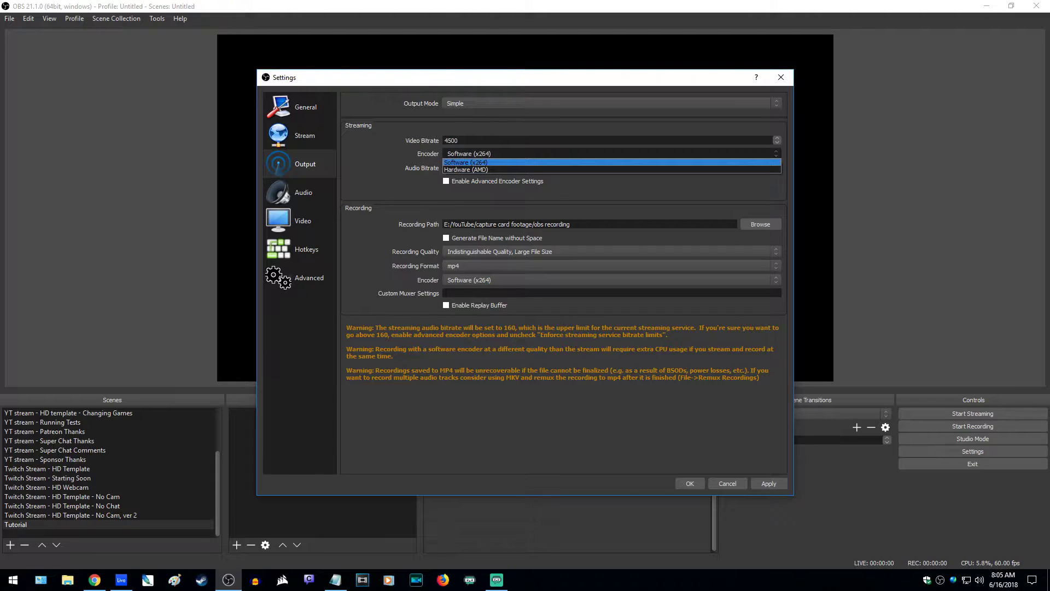
{"action": "key", "text": "Escape"}
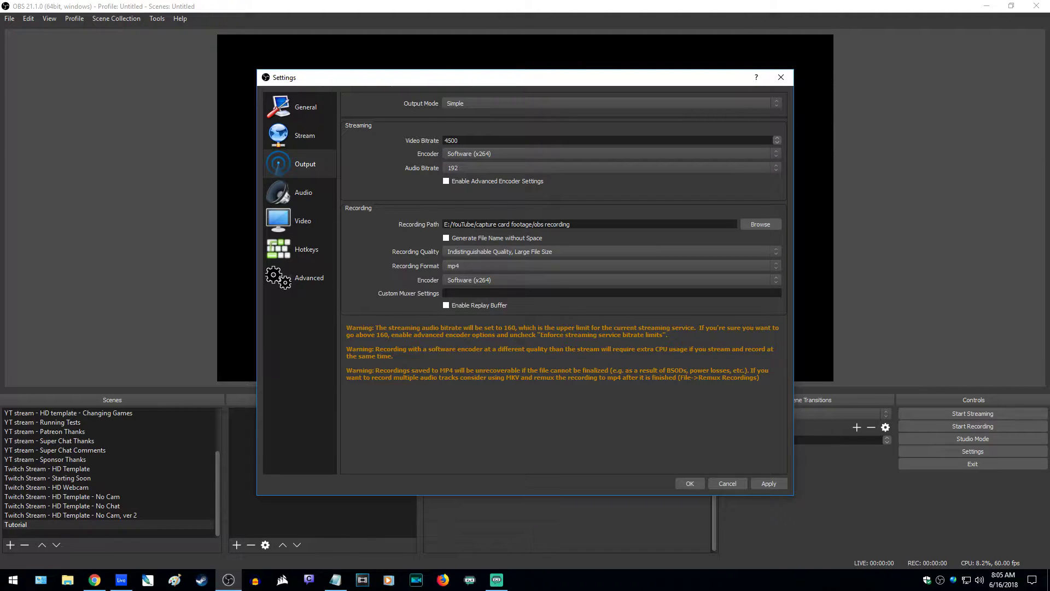
{"action": "key", "text": "space"}
{"action": "key", "text": "Escape"}
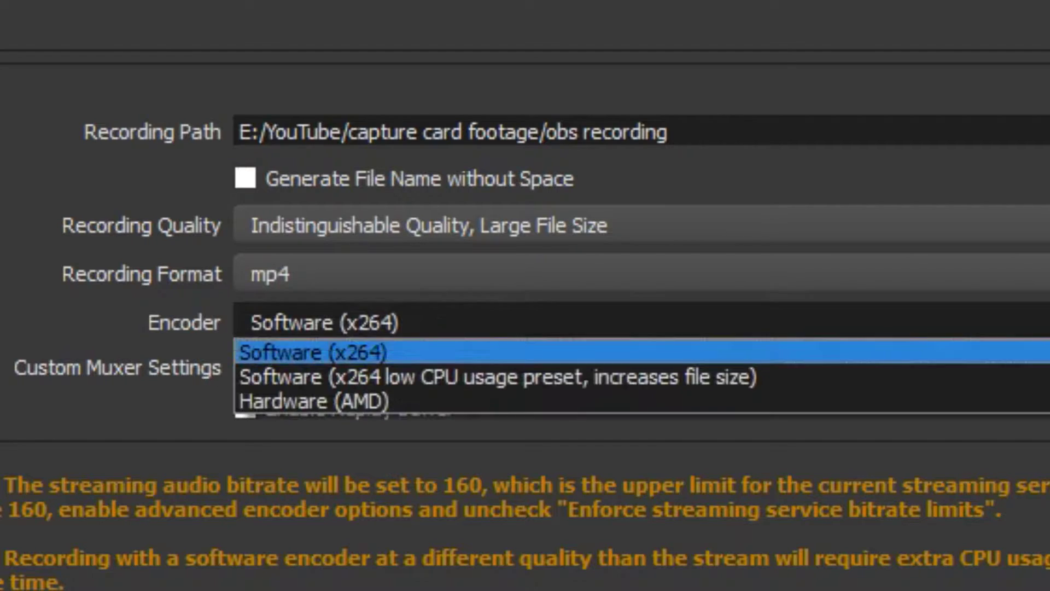
Leave the recording encoder choices and review the recording quality options, including High Quality, Indistinguishable Quality and Lossless Quality
{"action": "key", "text": "Escape"}
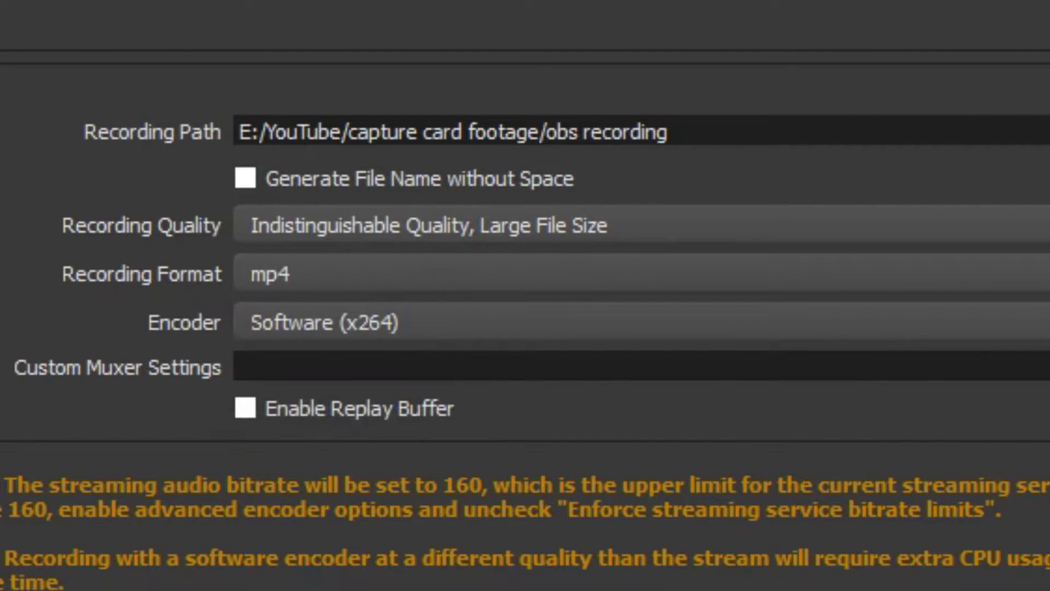
{"action": "left_click", "coordinate": [422, 225]}
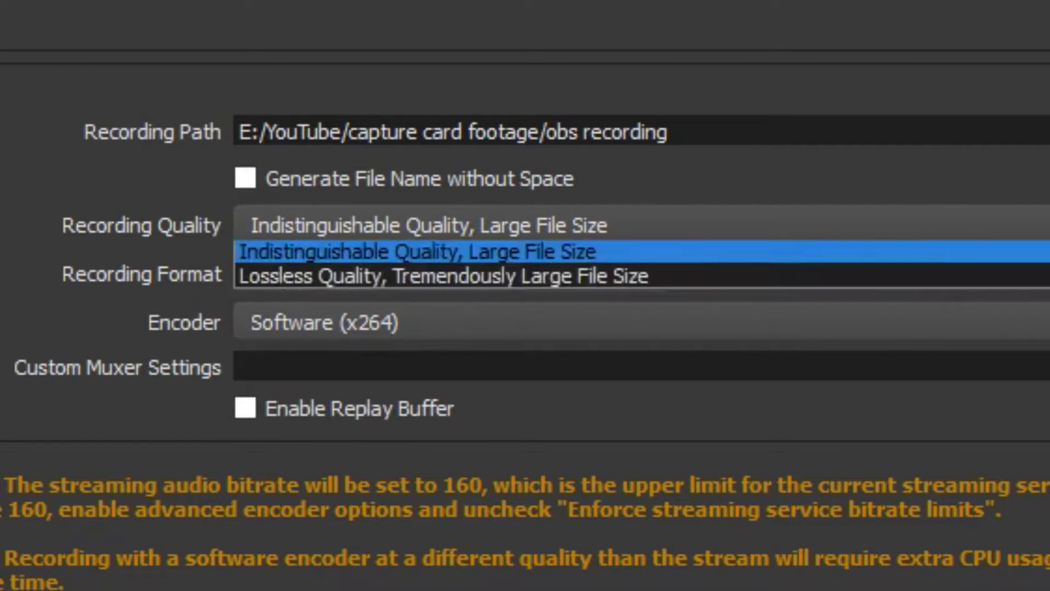
{"action": "key", "text": "Up"}
{"action": "key", "text": "Up"}
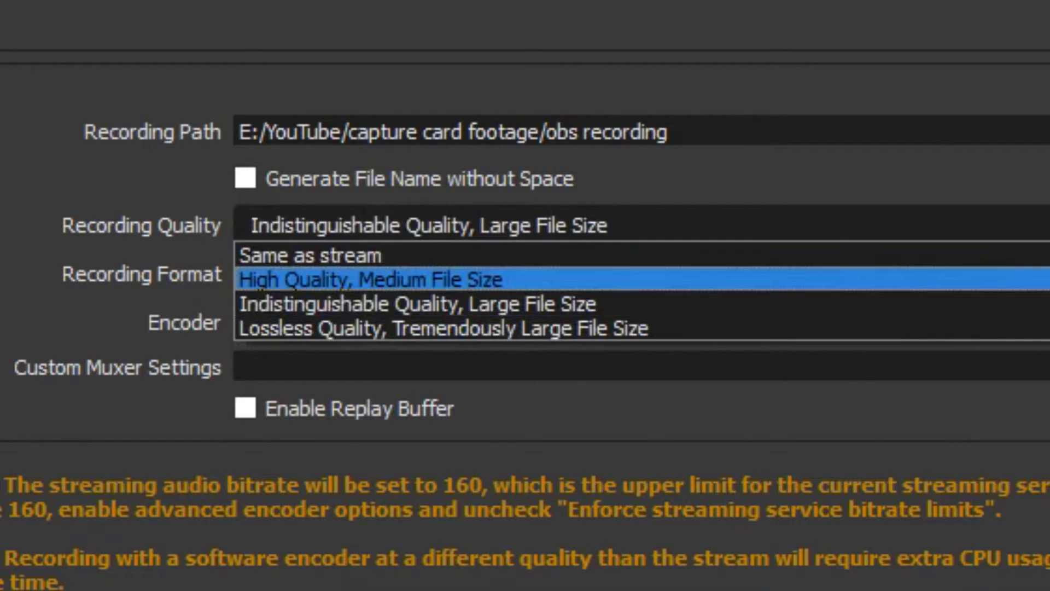
{"action": "key", "text": "Down"}
{"action": "key", "text": "Down"}
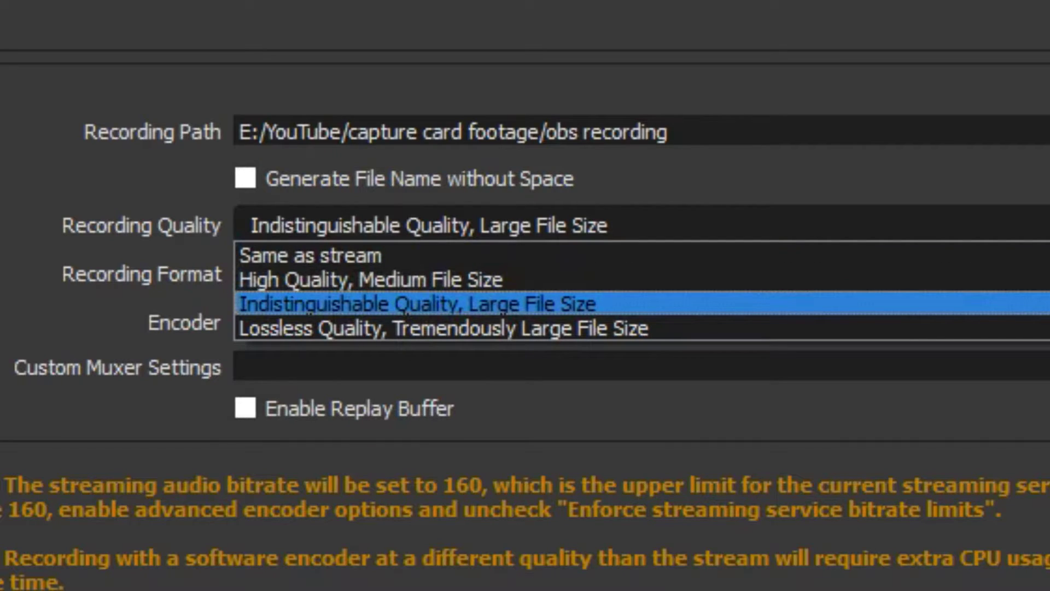
{"action": "key", "text": "Down"}
{"action": "key", "text": "Return"}
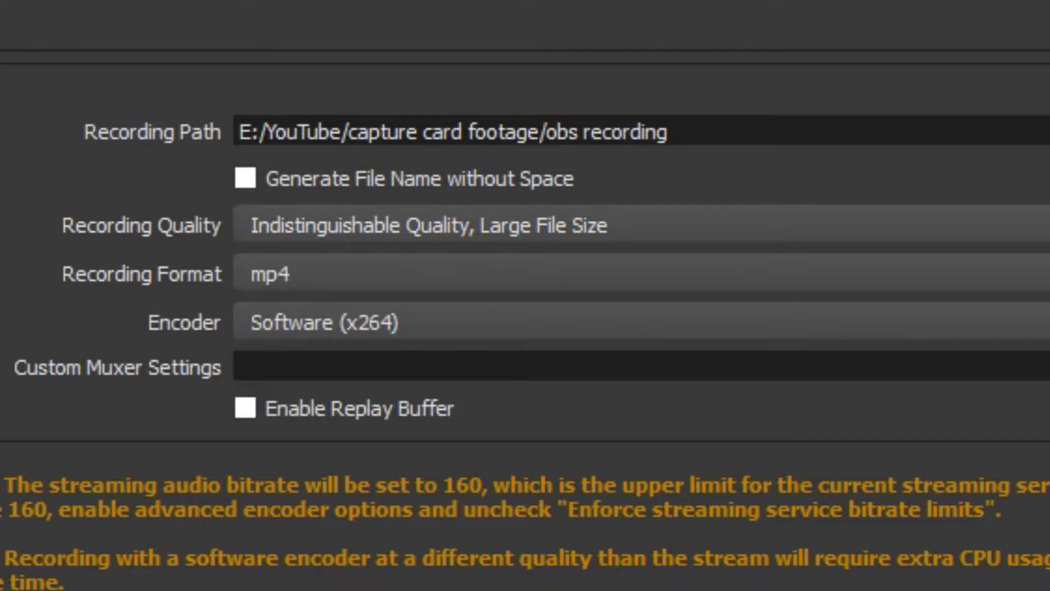
Review the recording format options flv, mp4, mov, mkv, ts and m3u8, and open the Audio settings
{"action": "key", "text": "alt+Down"}
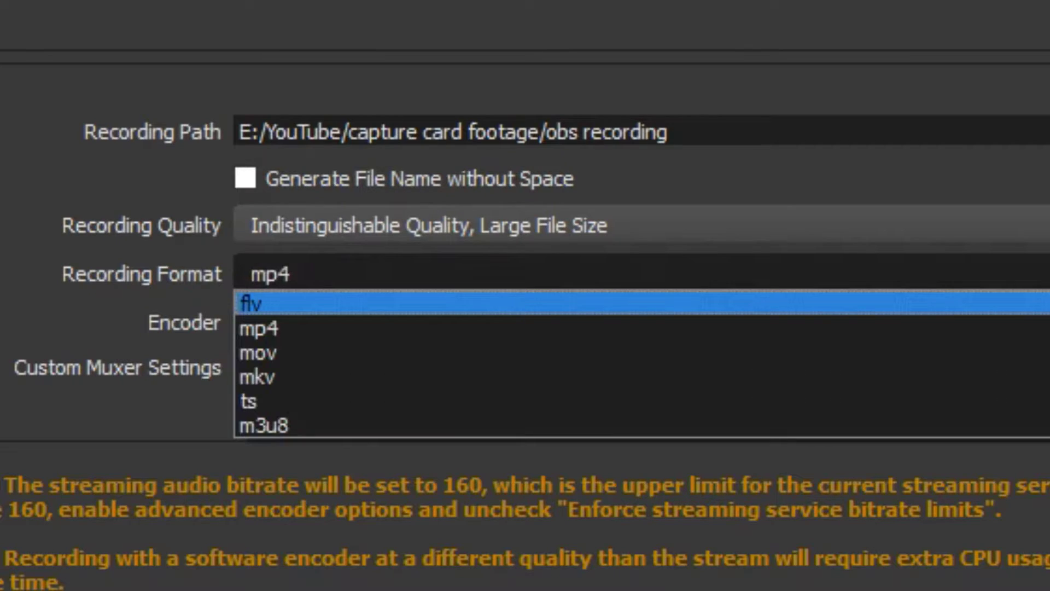
{"action": "key", "text": "Down"}
{"action": "key", "text": "Down"}
{"action": "key", "text": "Up"}
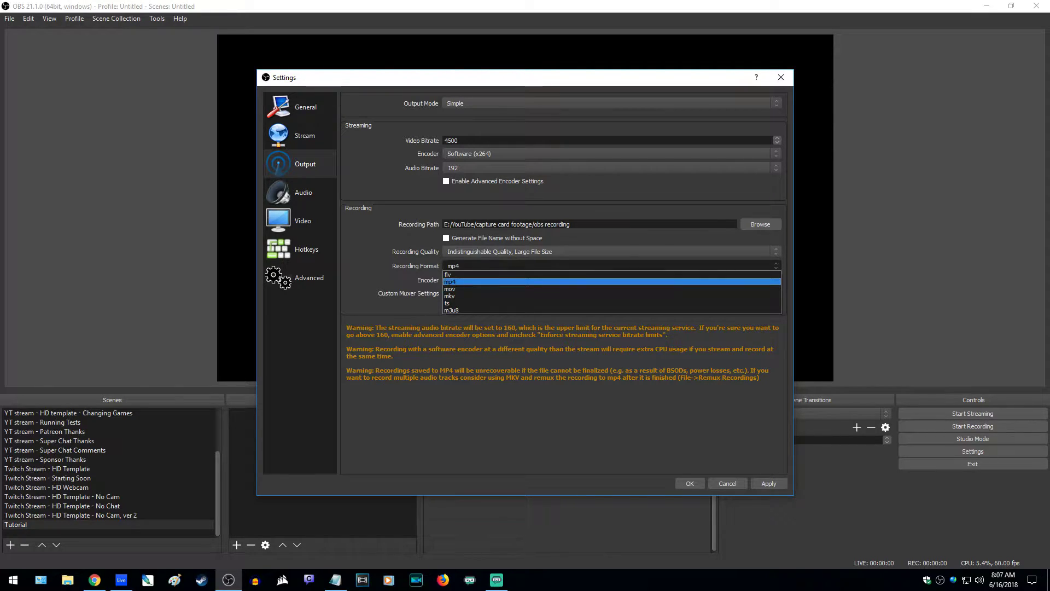
{"action": "key", "text": "Escape"}
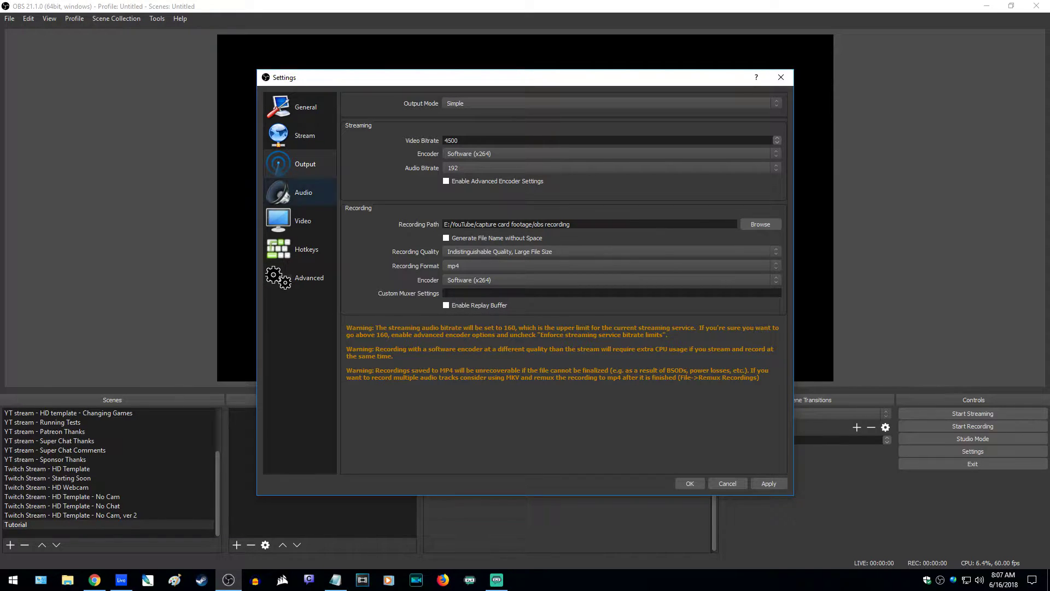
{"action": "left_click", "coordinate": [300, 192]}
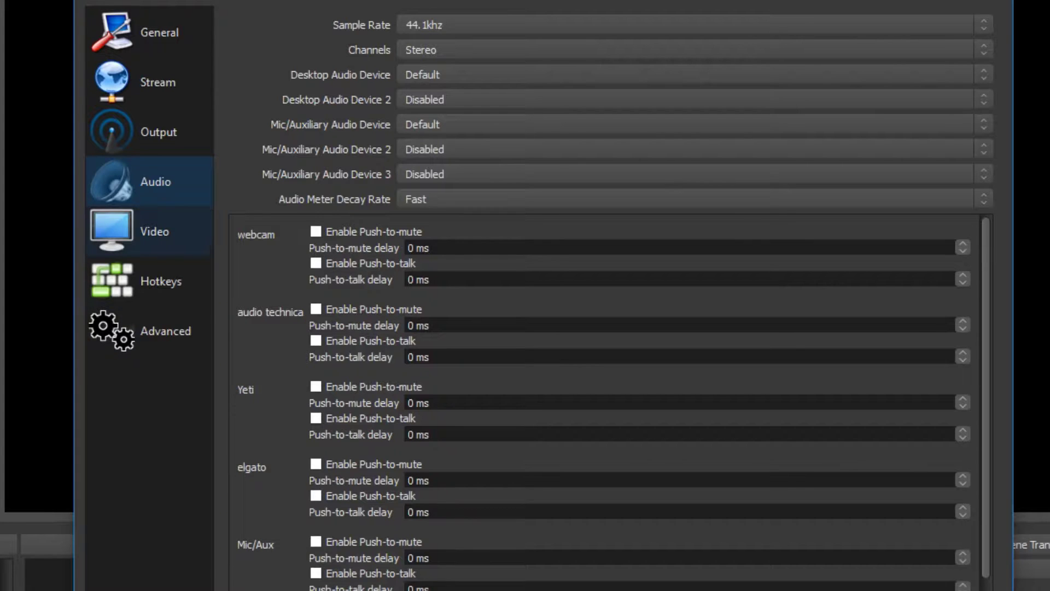
Open the Video settings and check the base canvas resolution and the output resolution, keeping 1920x1080 selected
{"action": "left_click", "coordinate": [149, 231]}
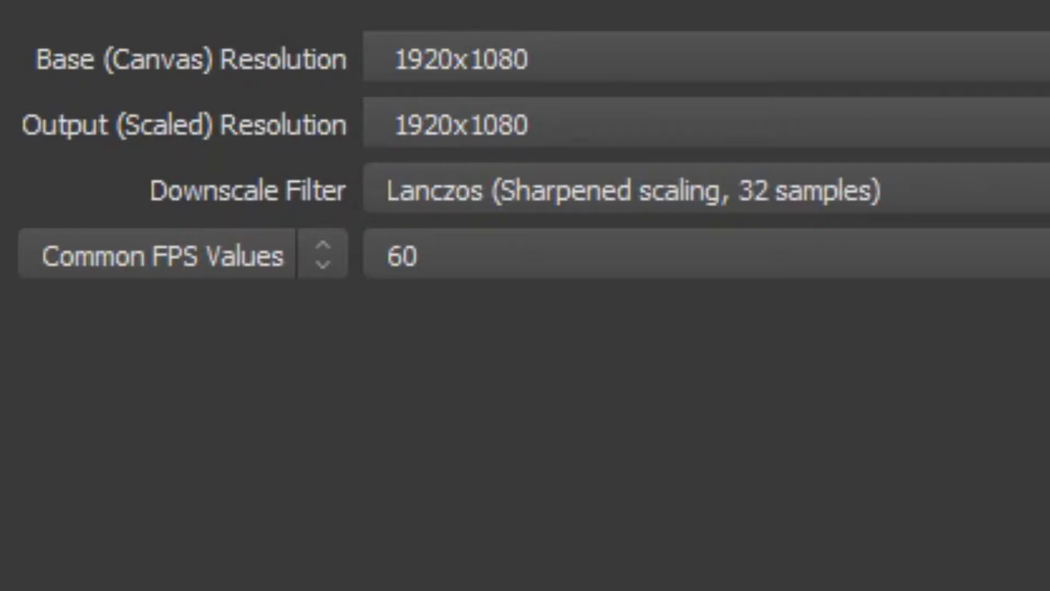
{"action": "left_click", "coordinate": [530, 58]}
{"action": "key", "text": "Escape"}
{"action": "left_click", "coordinate": [529, 125]}
{"action": "key", "text": "alt+Down"}
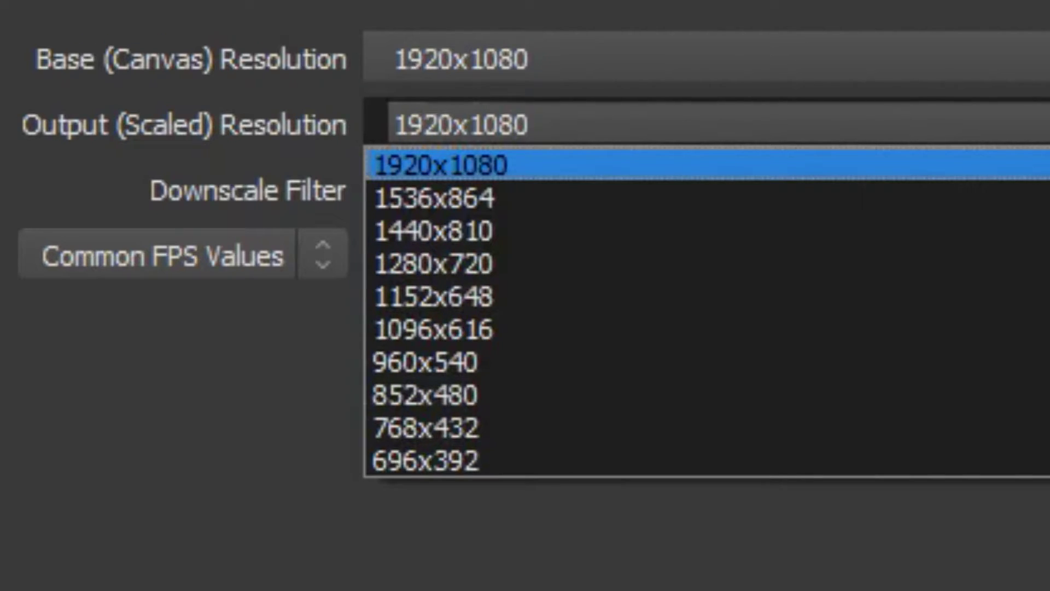
{"action": "key", "text": "Down"}
{"action": "key", "text": "Up"}
{"action": "key", "text": "Return"}
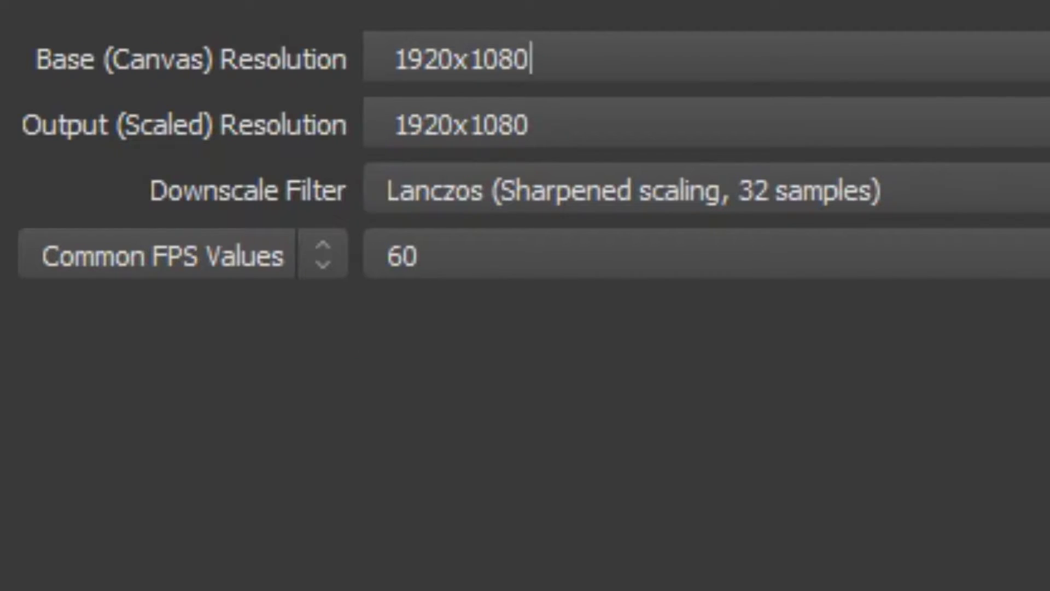
Look through the smaller output resolution choices, down to 696x392, without changing the selection
{"action": "left_click", "coordinate": [530, 124]}
{"action": "key", "text": "alt+Down"}
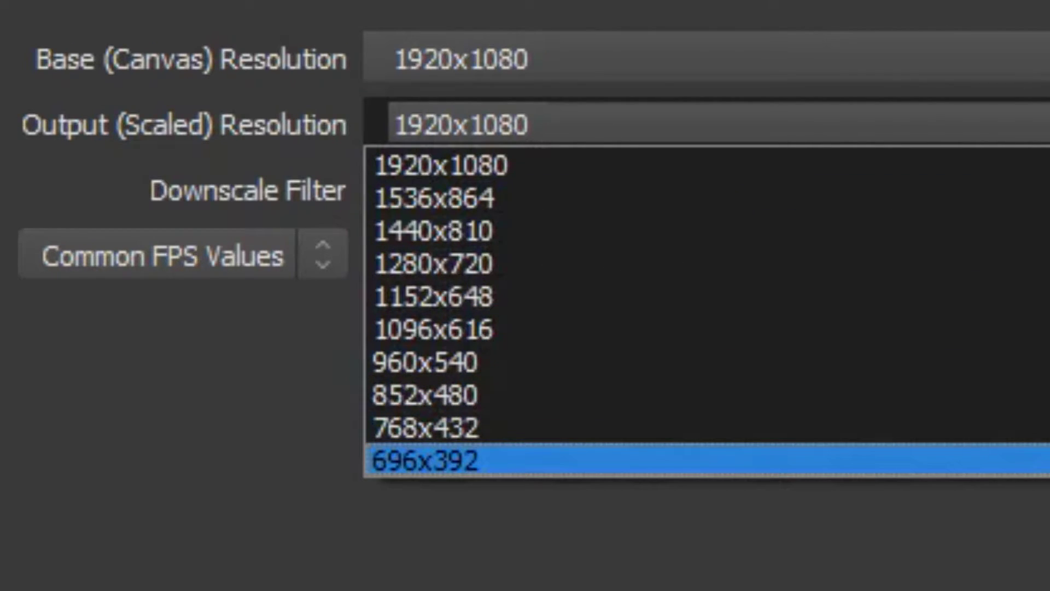
{"action": "key", "text": "Escape"}
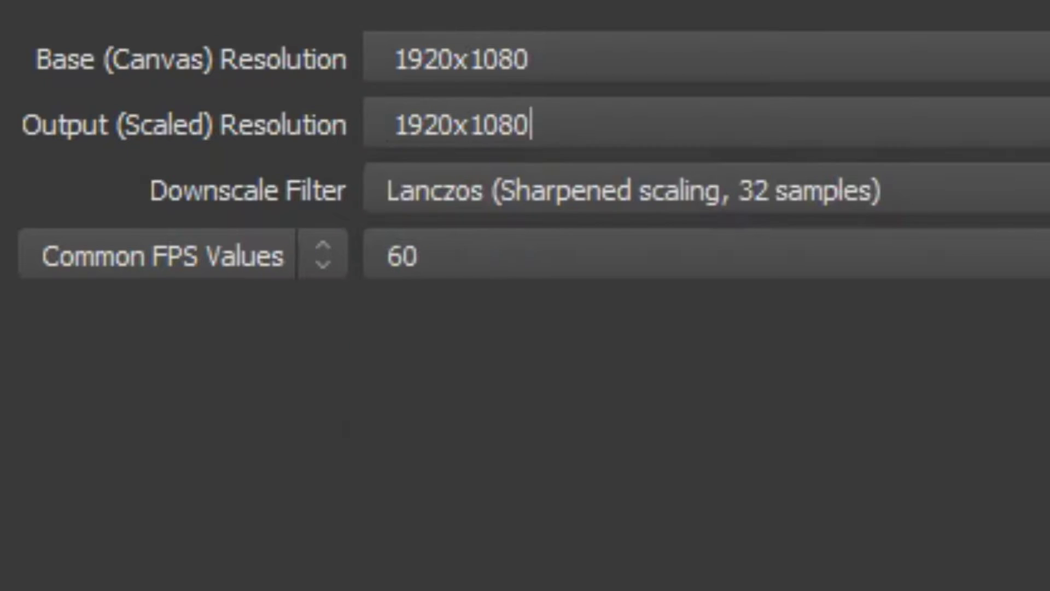
{"action": "key", "text": "ctrl+a"}
{"action": "left_click", "coordinate": [530, 124]}
Try the Bilinear downscale filter and switch back to Lanczos (Sharpened scaling, 32 samples)
{"action": "left_click", "coordinate": [634, 191]}
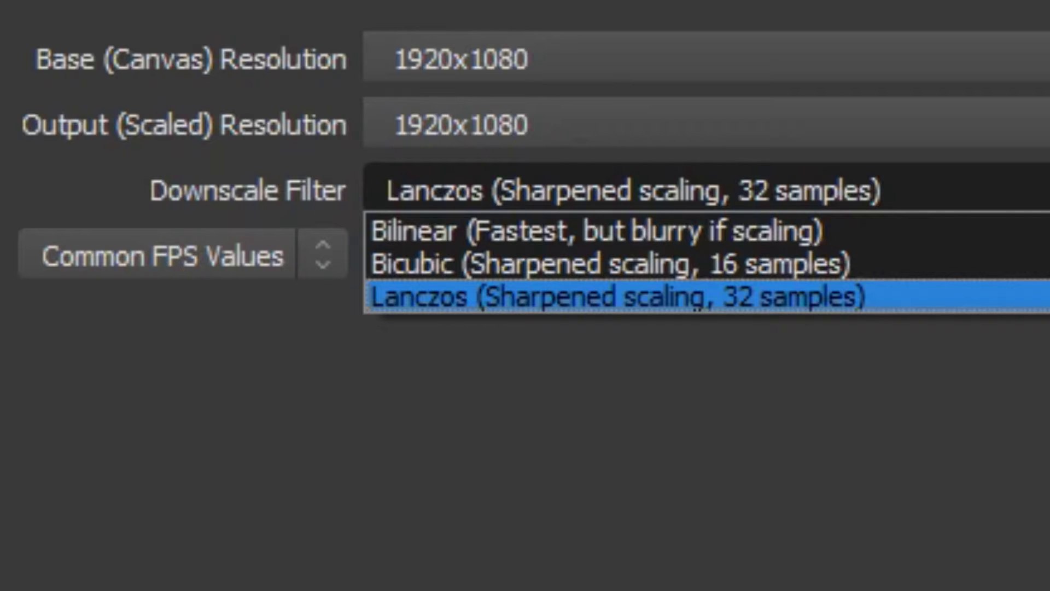
{"action": "key", "text": "Return"}
{"action": "key", "text": "space"}
{"action": "key", "text": "Up"}
{"action": "key", "text": "Up"}
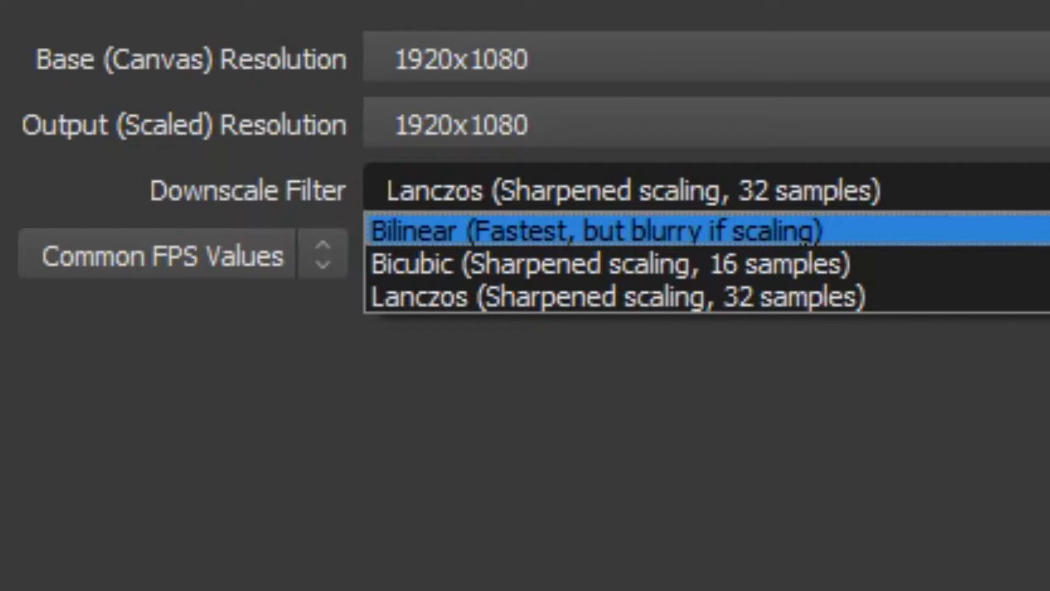
{"action": "key", "text": "Return"}
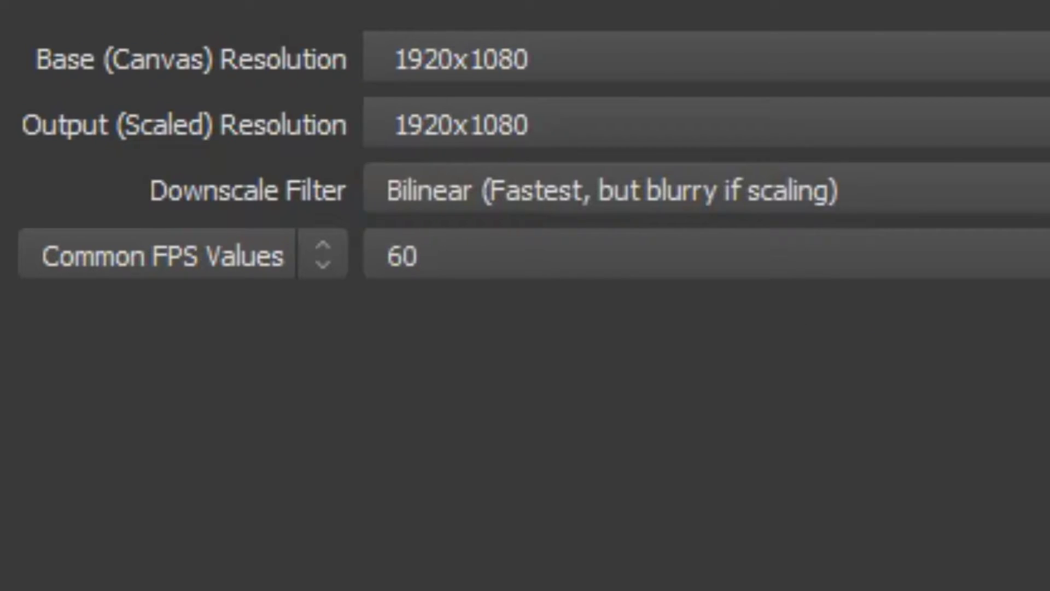
{"action": "key", "text": "space"}
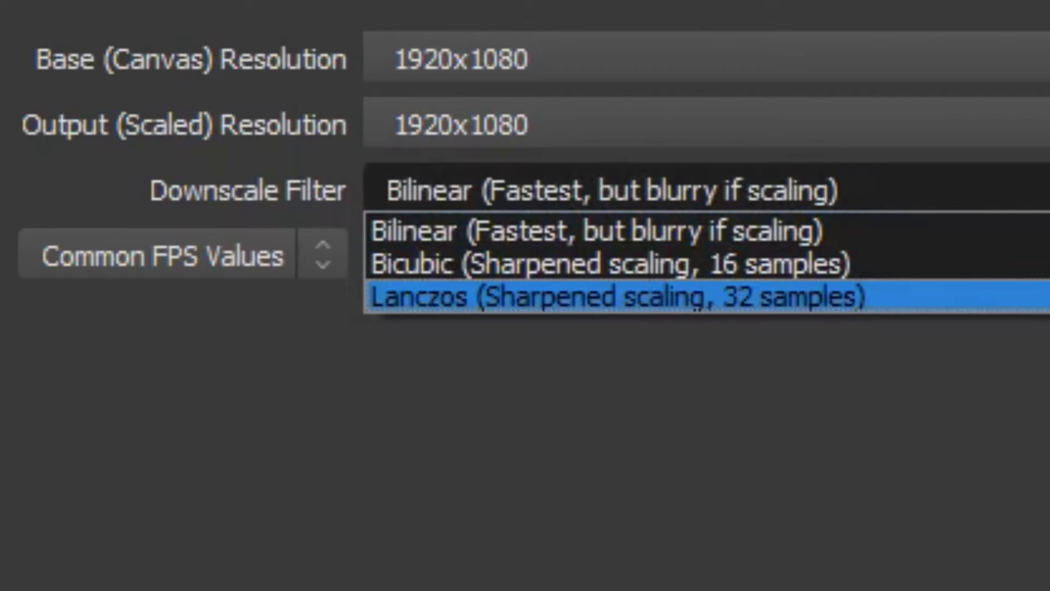
{"action": "key", "text": "Return"}
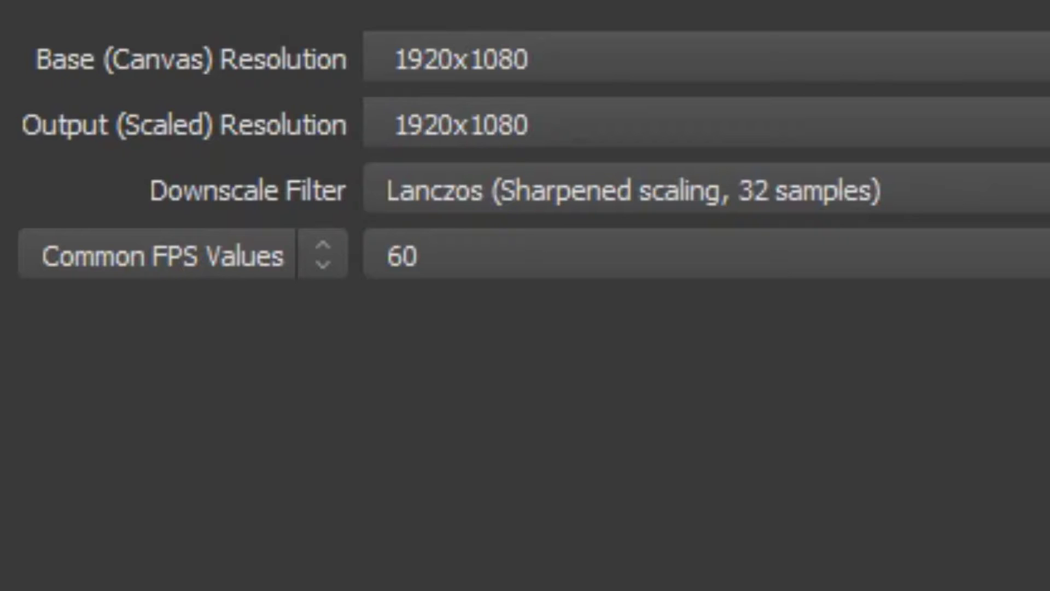
Look through the common FPS values from 10 to 60, comparing 24 NTSC, 29.97 and 30, and keep 60
{"action": "key", "text": "alt+Down"}
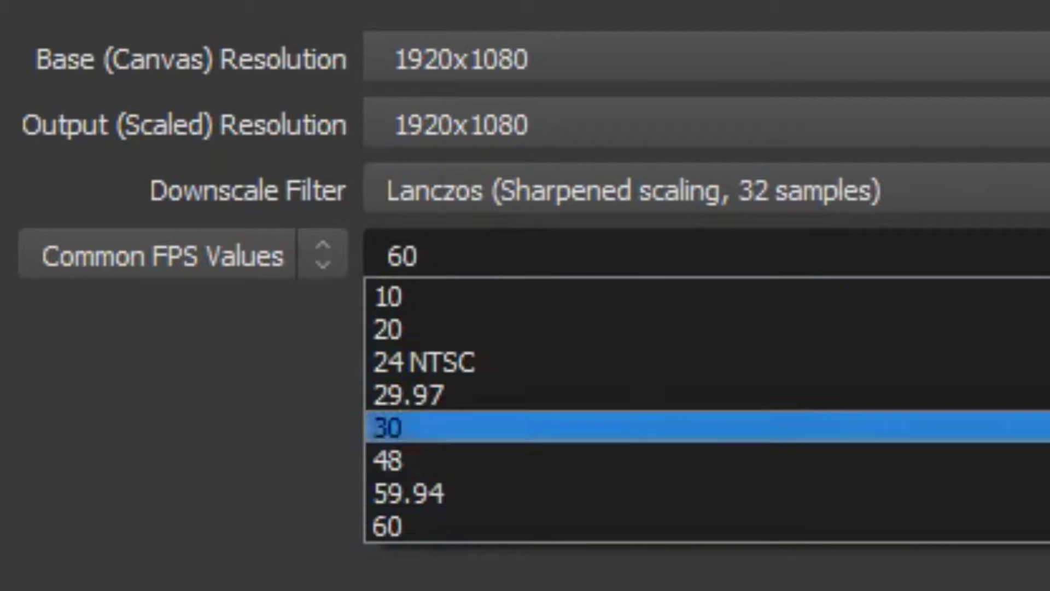
{"action": "key", "text": "Up"}
{"action": "key", "text": "Up"}
{"action": "key", "text": "Up"}
{"action": "key", "text": "Up"}
{"action": "key", "text": "Up"}
{"action": "key", "text": "Up"}
{"action": "key", "text": "Up"}
{"action": "key", "text": "Down"}
{"action": "key", "text": "Down"}
{"action": "key", "text": "Down"}
{"action": "key", "text": "Down"}
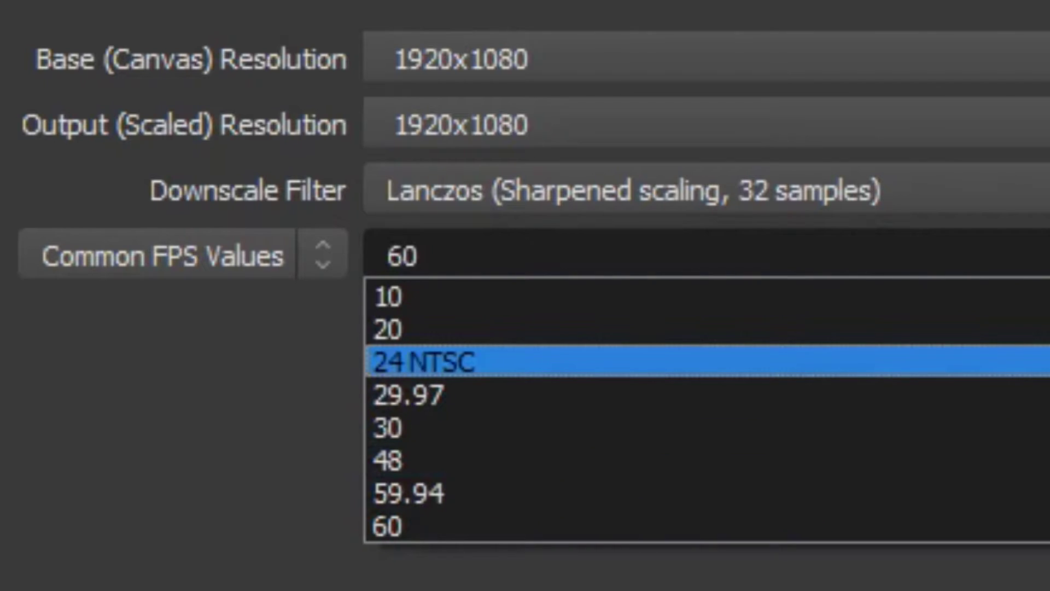
{"action": "key", "text": "Up"}
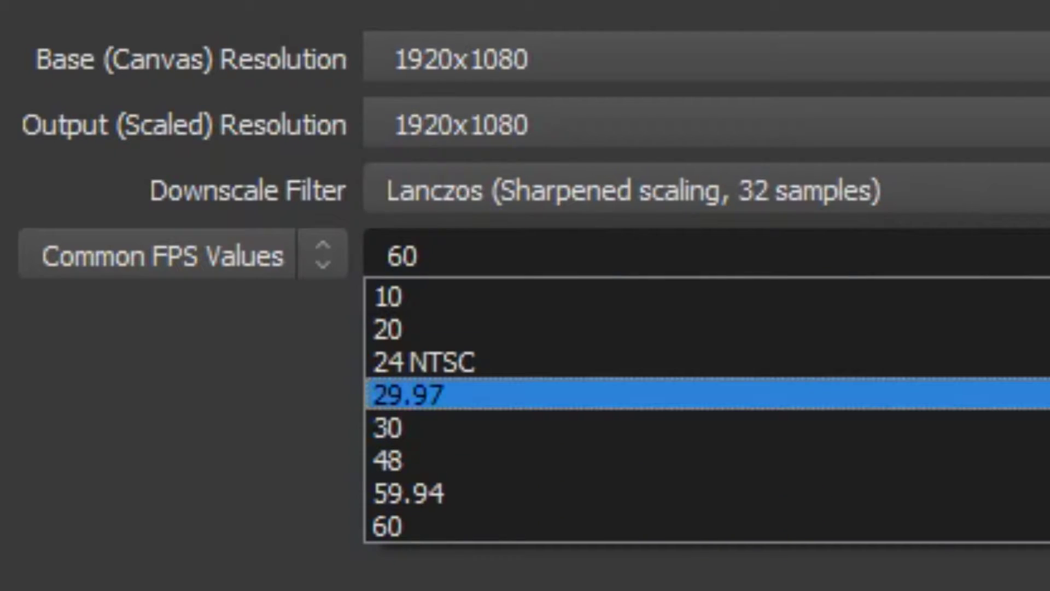
{"action": "key", "text": "Down"}
{"action": "key", "text": "Down"}
{"action": "key", "text": "Up"}
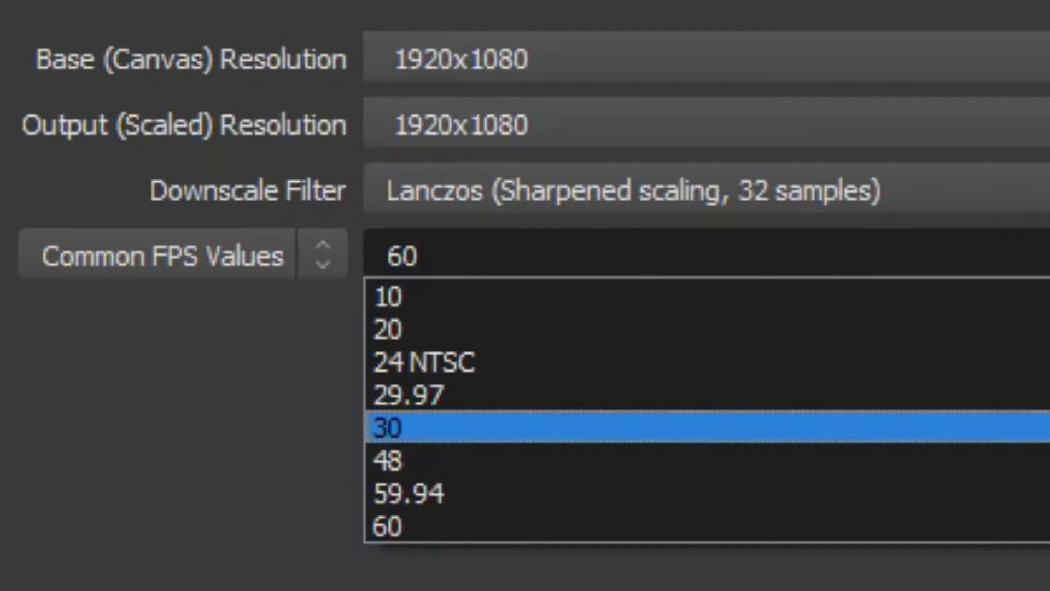
{"action": "key", "text": "Down"}
{"action": "key", "text": "Down"}
{"action": "key", "text": "Down"}
{"action": "key", "text": "Return"}
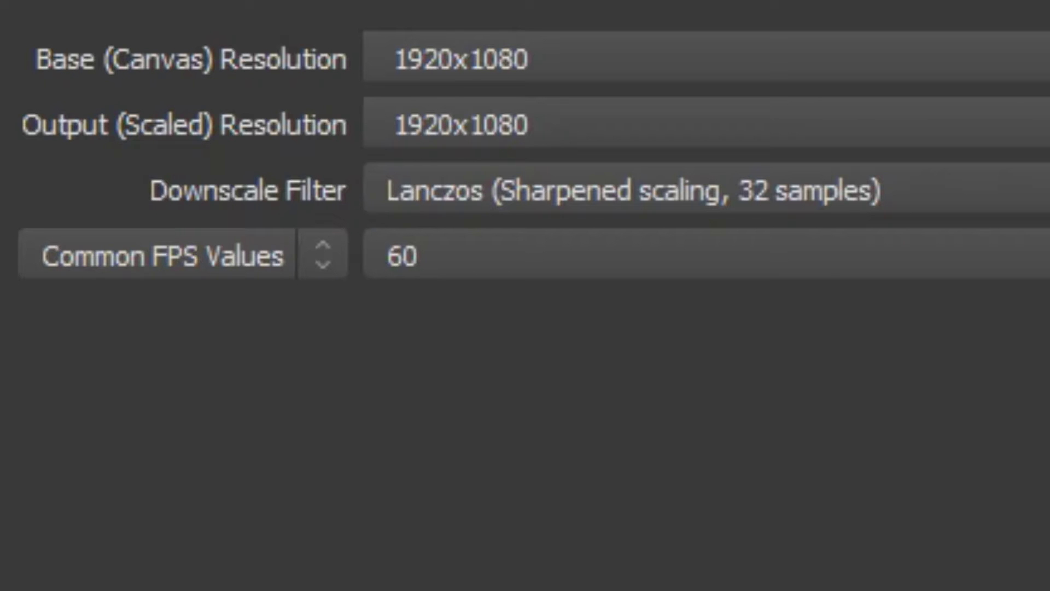
Try common FPS values of 30 and 48 for the video, comparing them with the other frame rates
{"action": "left_click", "coordinate": [706, 256]}
{"action": "left_click", "coordinate": [705, 427]}
{"action": "key", "text": "alt+Down"}
{"action": "key", "text": "Home"}
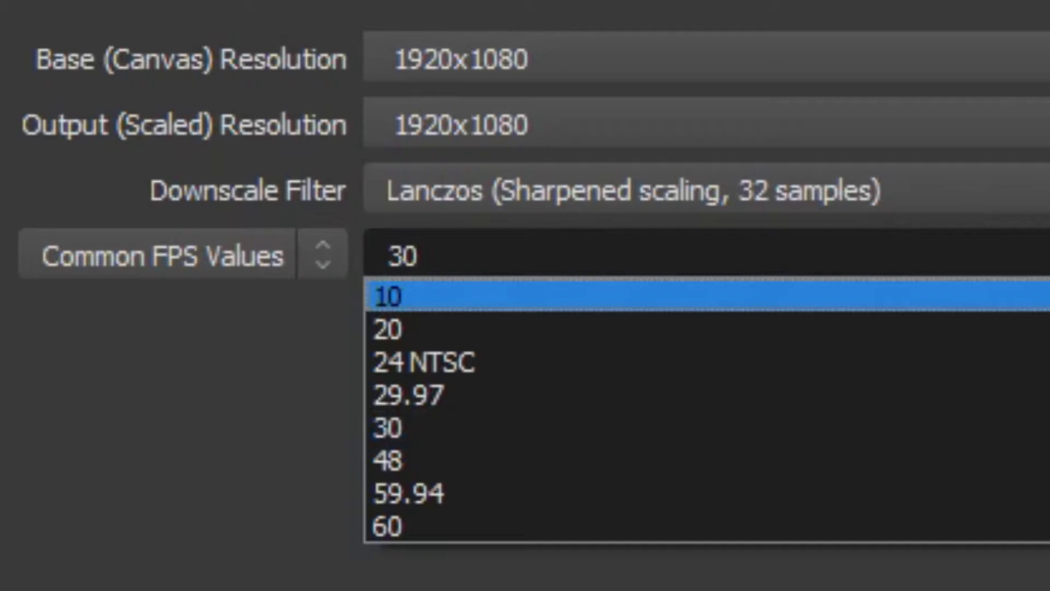
{"action": "key", "text": "End"}
{"action": "key", "text": "Up"}
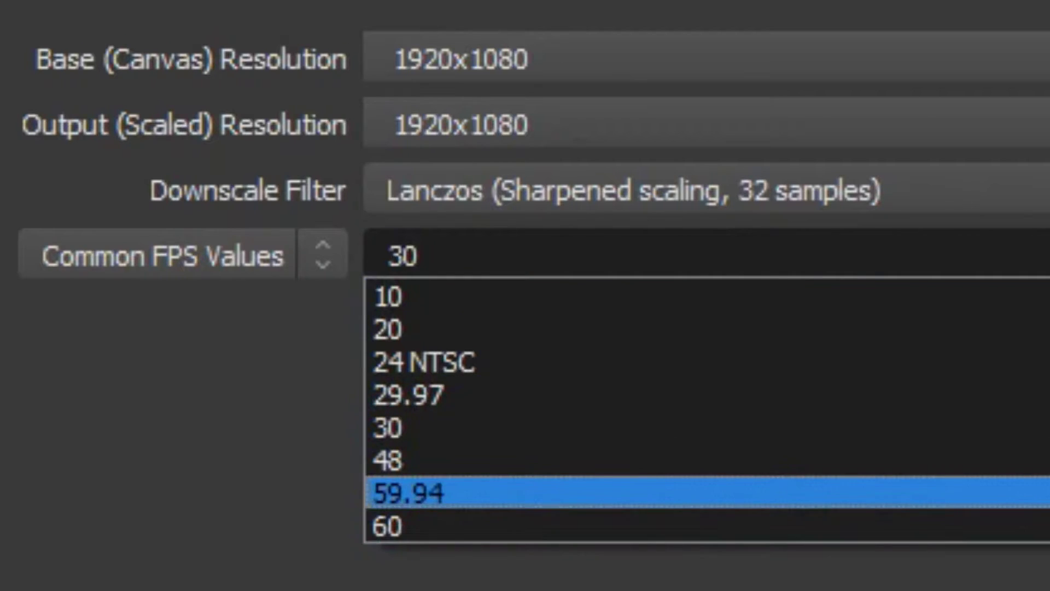
{"action": "key", "text": "Down"}
{"action": "key", "text": "Up"}
{"action": "key", "text": "Up"}
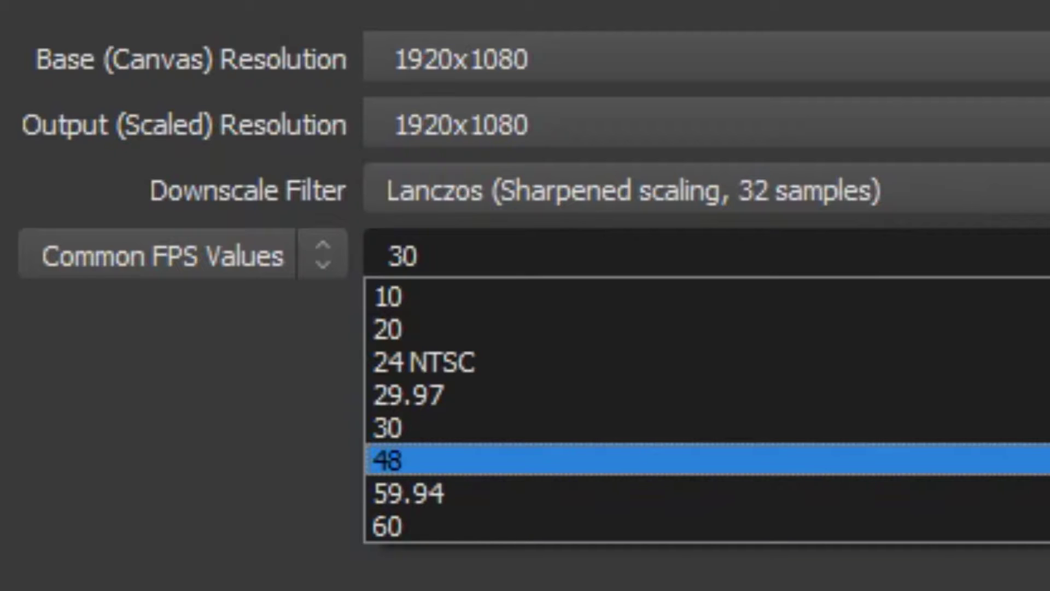
{"action": "key", "text": "Up"}
{"action": "key", "text": "Home"}
{"action": "key", "text": "Down"}
{"action": "key", "text": "End"}
{"action": "key", "text": "Up"}
{"action": "key", "text": "Down"}
{"action": "key", "text": "Up"}
{"action": "key", "text": "Up"}
{"action": "key", "text": "Return"}
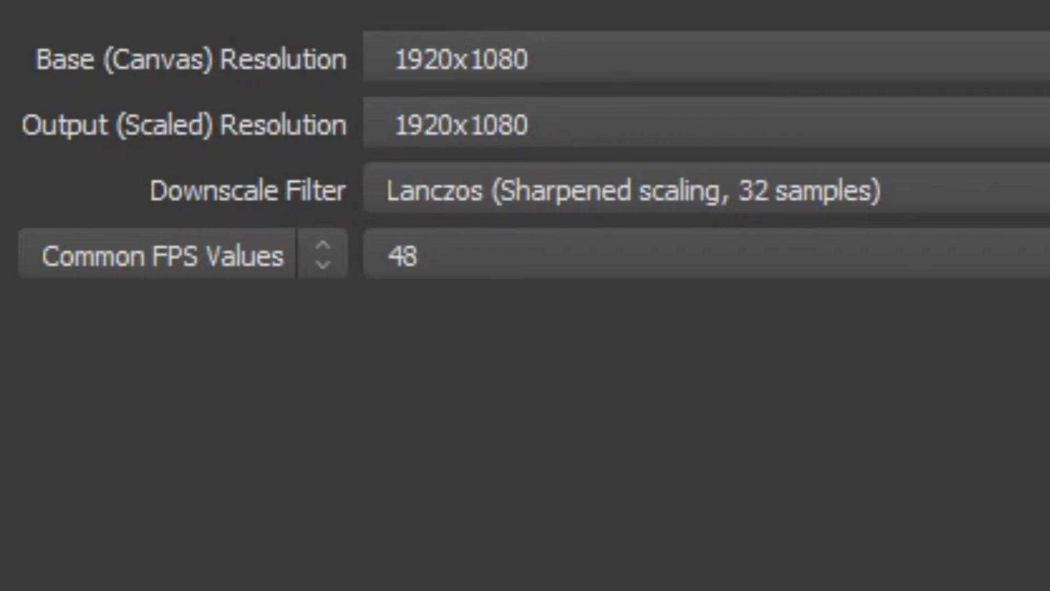
Set the common FPS value to 60 and close the settings without saving changes
{"action": "left_click", "coordinate": [707, 254]}
{"action": "left_click", "coordinate": [707, 526]}
{"action": "key", "text": "alt+Down"}
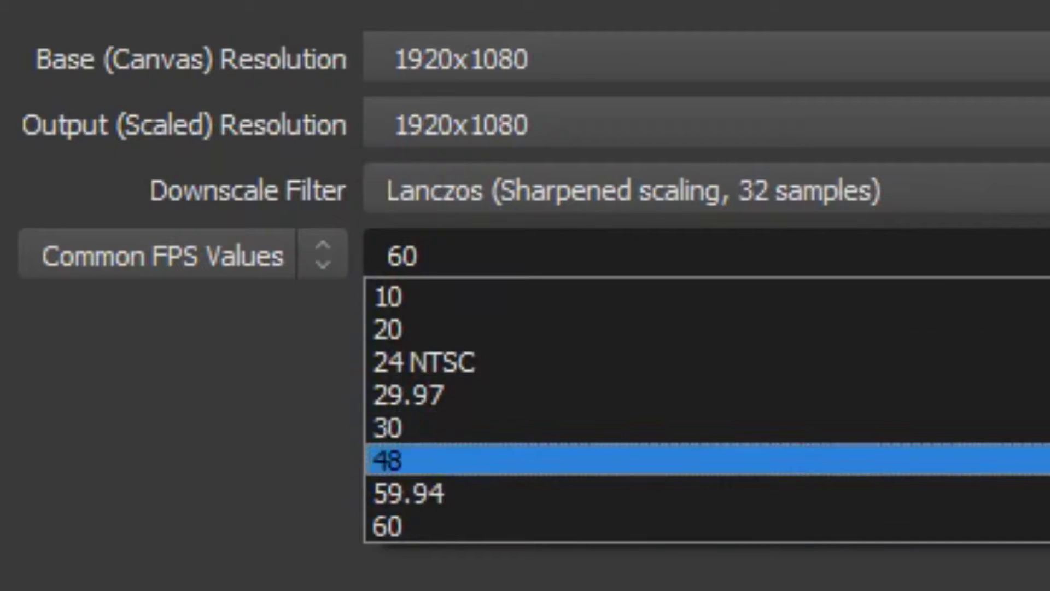
{"action": "key", "text": "Escape"}
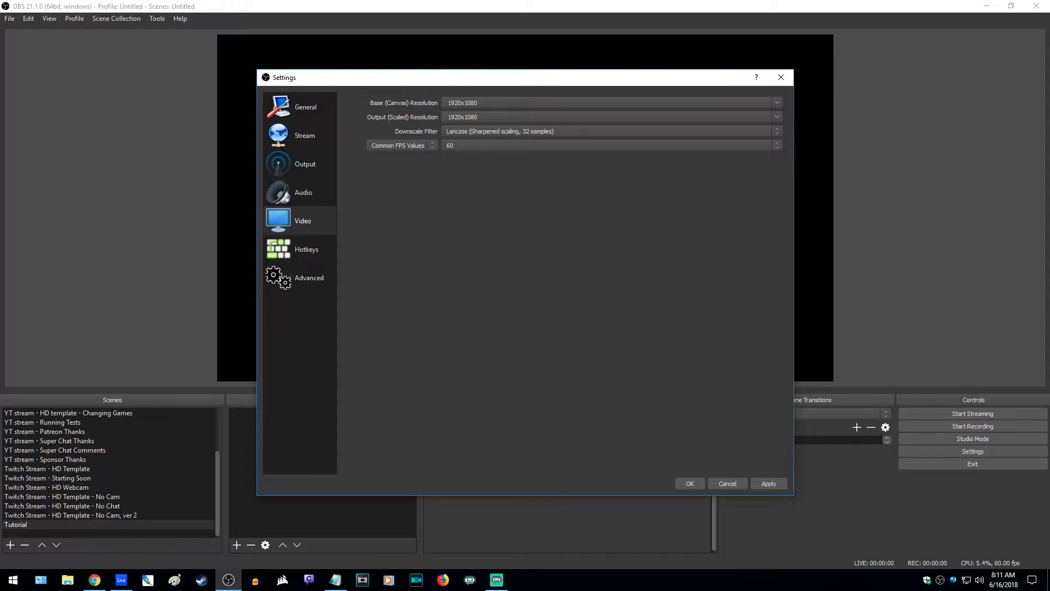
{"action": "left_click", "coordinate": [727, 483]}
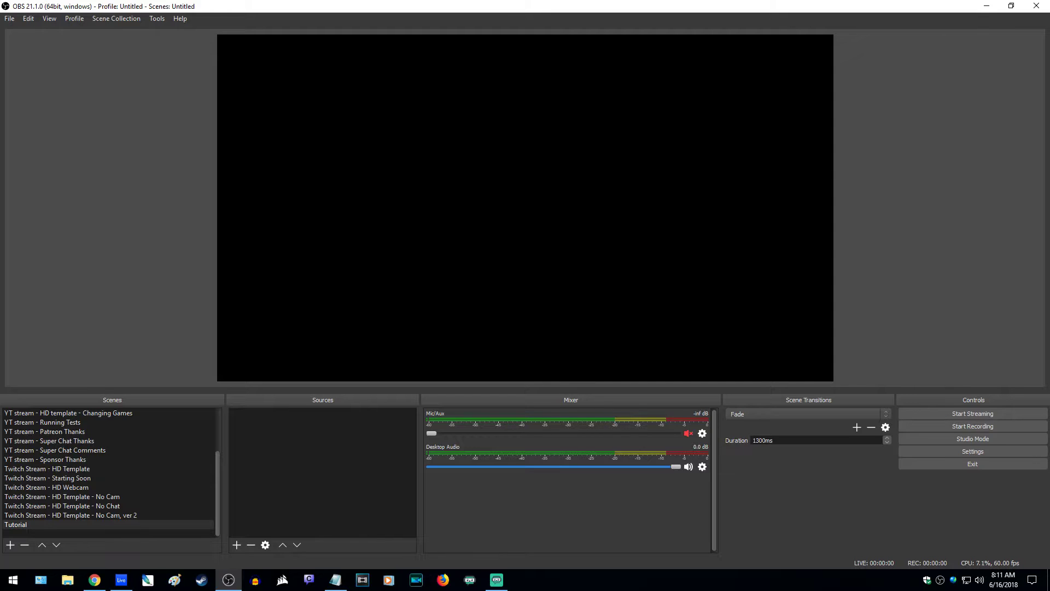
Add a new Image source named "tutorial background" to the Tutorial scene
{"action": "right_click", "coordinate": [275, 421]}
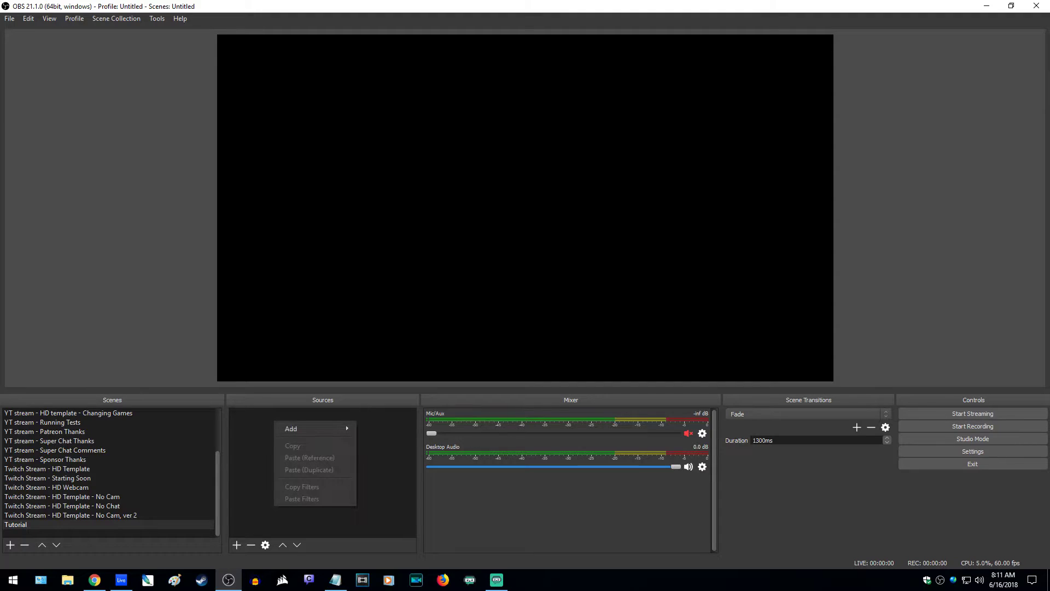
{"action": "mouse_move", "coordinate": [307, 429]}
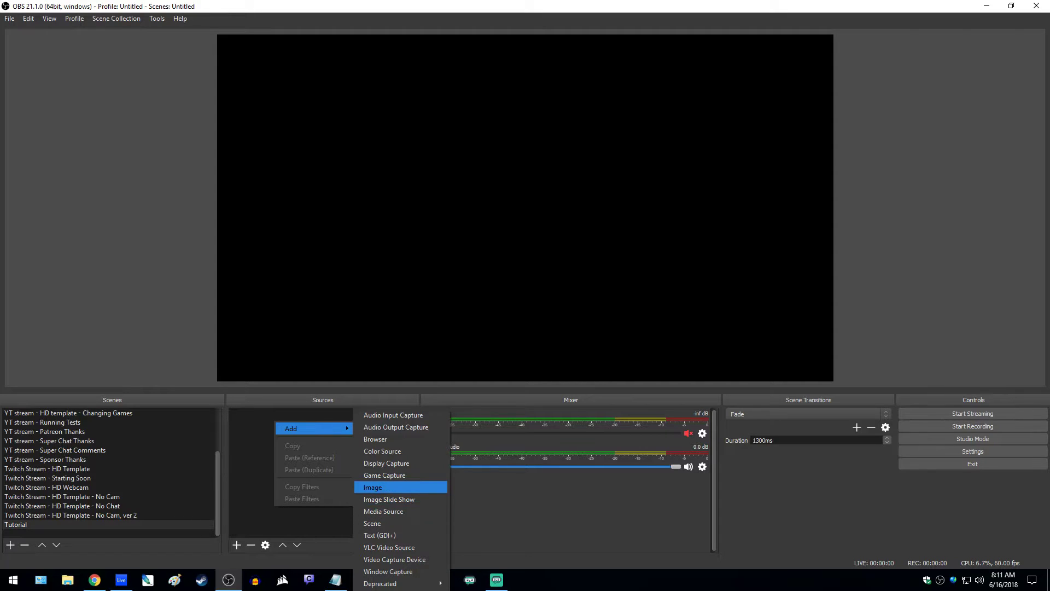
{"action": "left_click", "coordinate": [378, 487]}
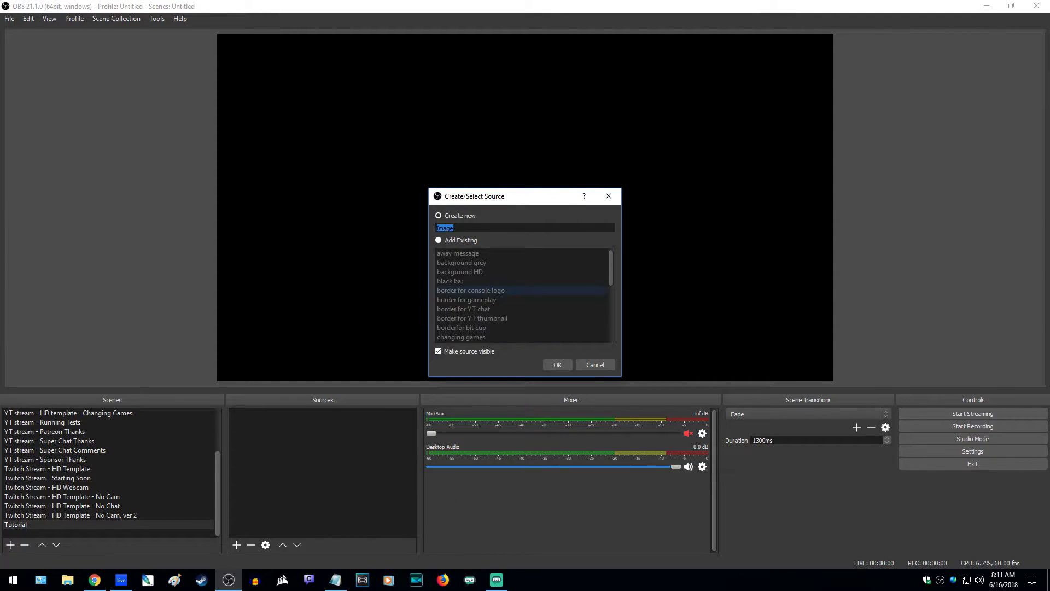
{"action": "type", "text": "tutorial background"}
{"action": "key", "text": "Return"}
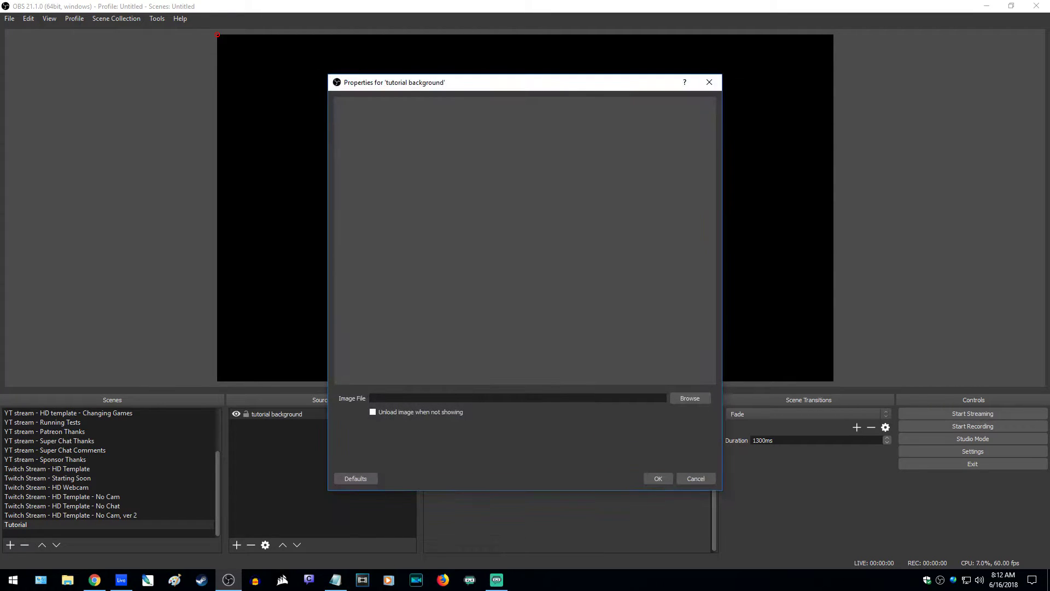
Load background.png from the YouTube/OBS Tutorial Project folder as the image file of the tutorial background source
{"action": "left_click", "coordinate": [690, 398]}
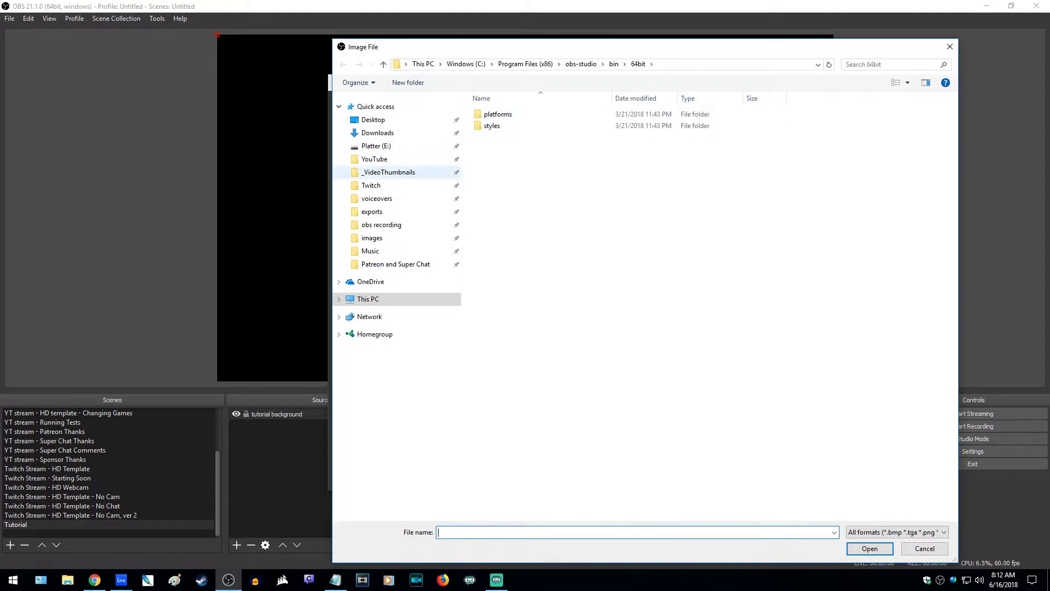
{"action": "left_click", "coordinate": [374, 159]}
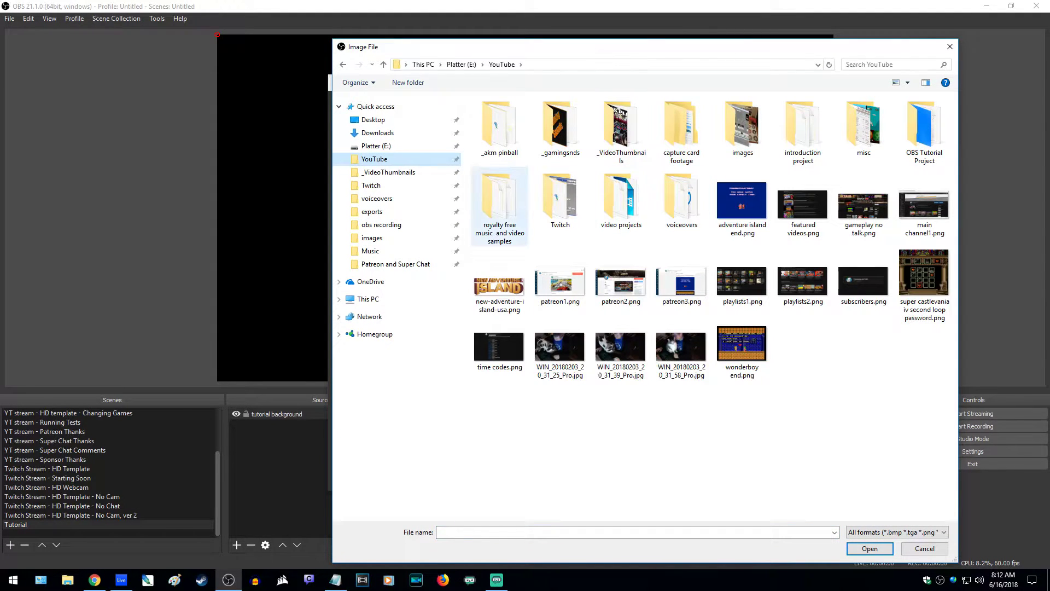
{"action": "double_click", "coordinate": [924, 129]}
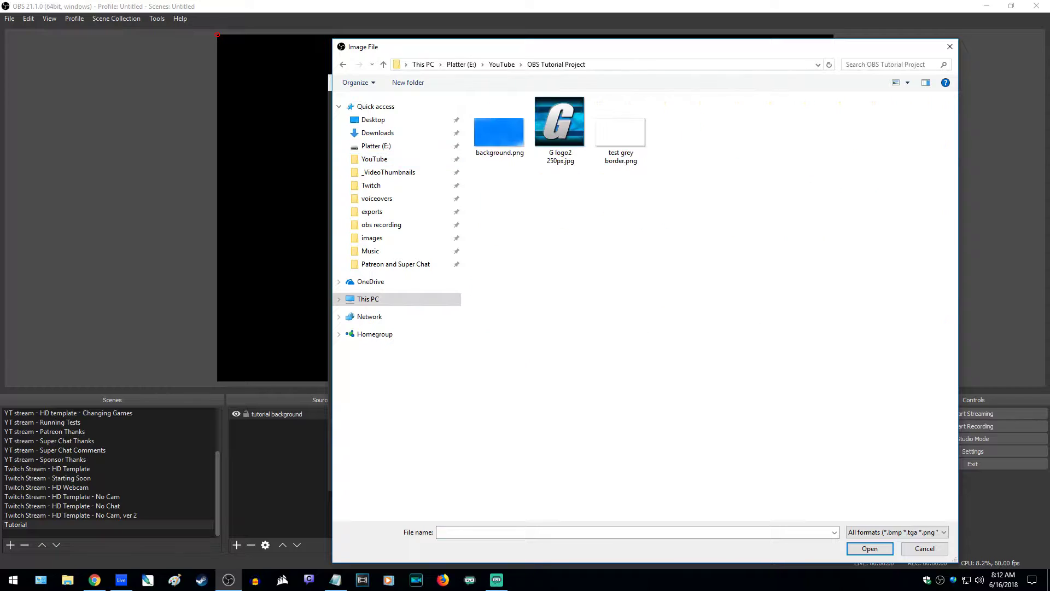
{"action": "left_click", "coordinate": [499, 127]}
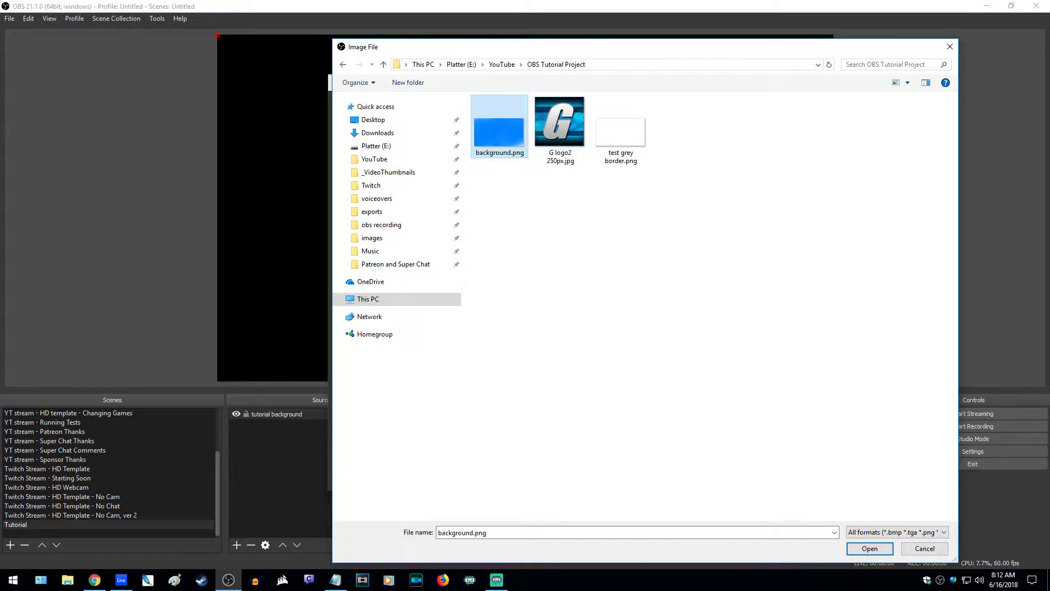
{"action": "key", "text": "Return"}
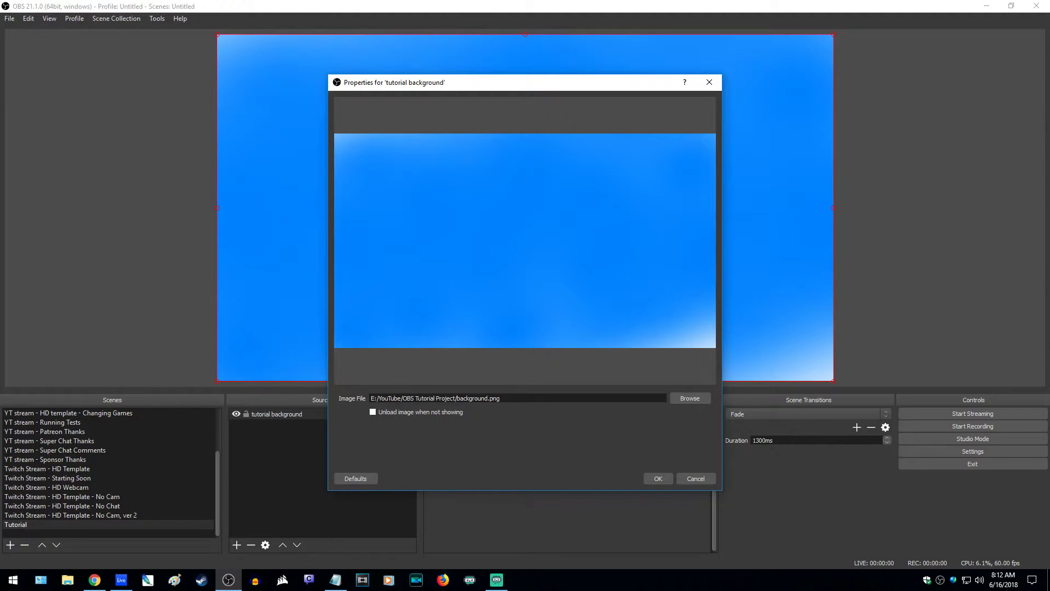
Accept the background image properties and add a Text (GDI+) source named "tutorial text" to the Tutorial scene
{"action": "left_click", "coordinate": [658, 478]}
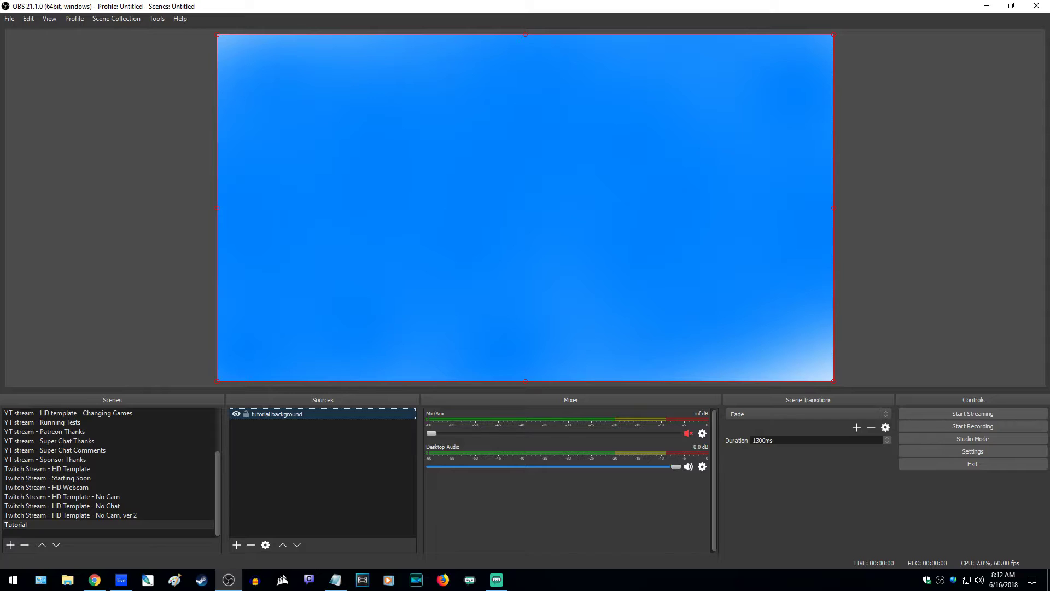
{"action": "left_click", "coordinate": [109, 208]}
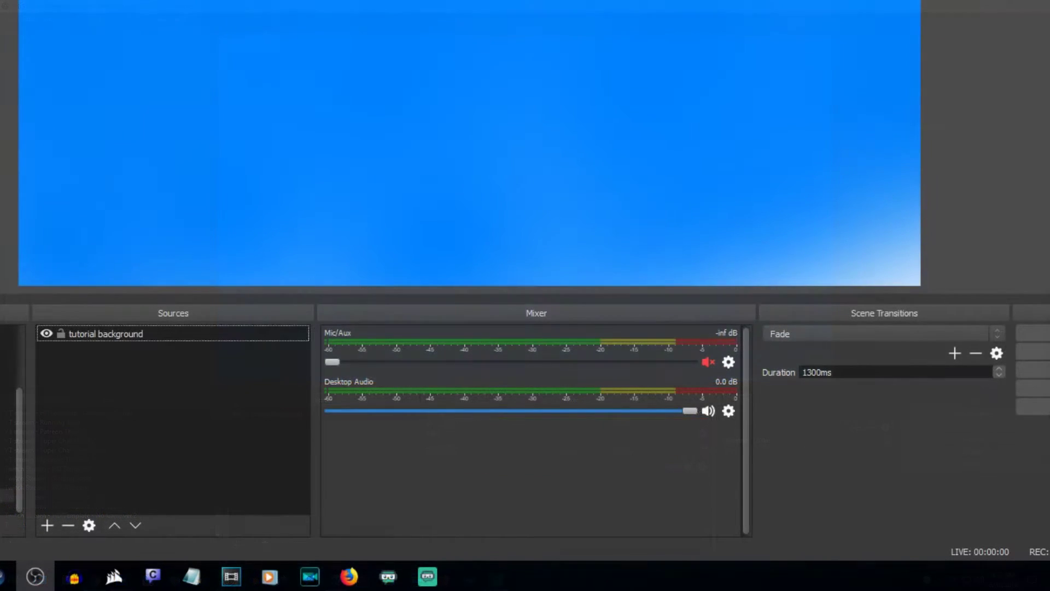
{"action": "right_click", "coordinate": [106, 387]}
{"action": "mouse_move", "coordinate": [163, 397]}
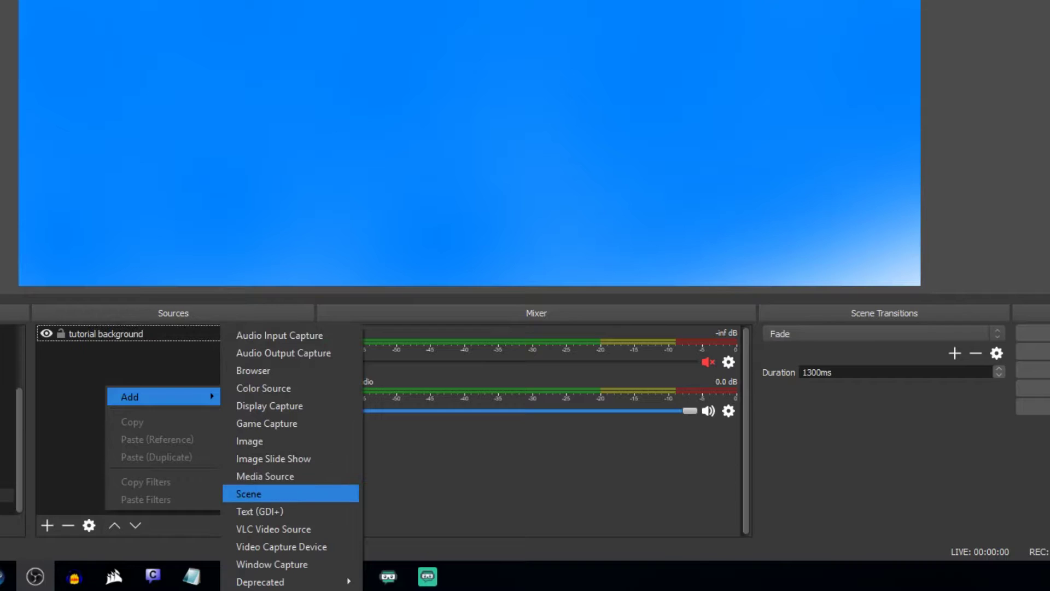
{"action": "mouse_move", "coordinate": [262, 582]}
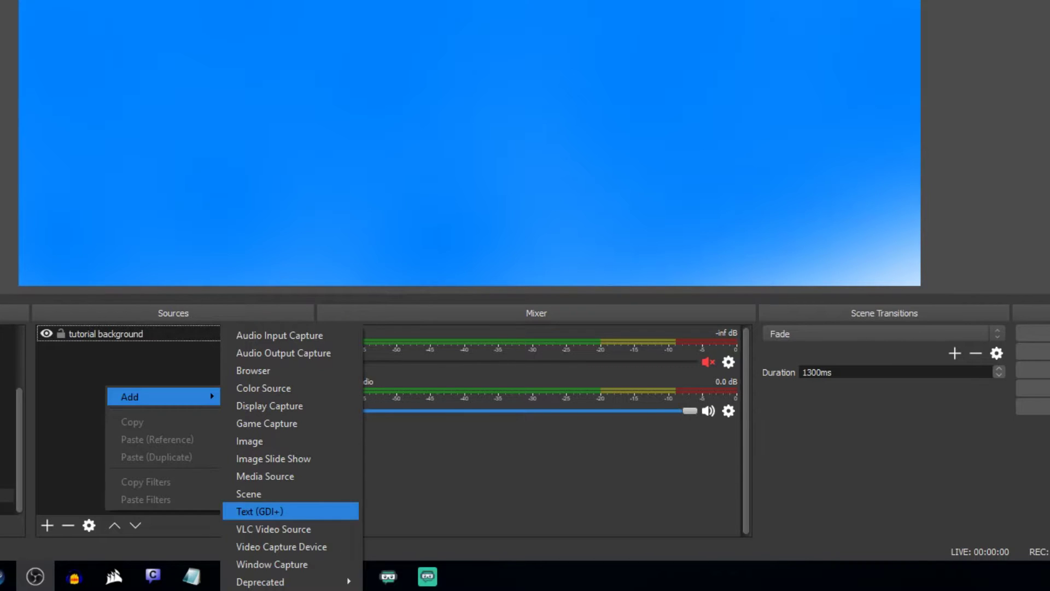
{"action": "left_click", "coordinate": [260, 511]}
{"action": "type", "text": "tutorial text"}
{"action": "key", "text": "Return"}
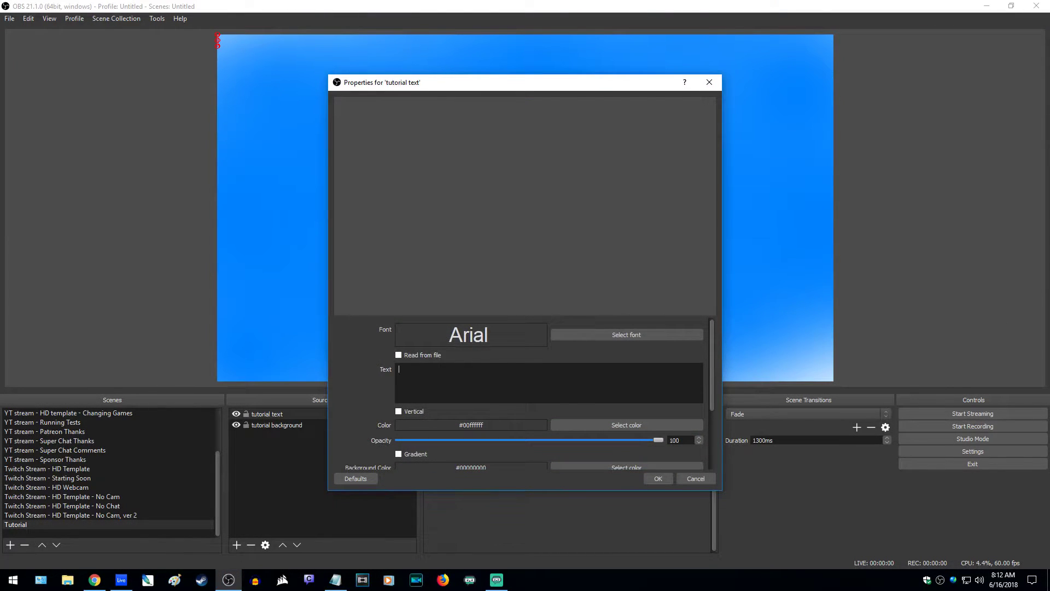
Enter "Hi, welcome to my OBS tutorial." as the content of the tutorial text source
{"action": "type", "text": "Hi, we"}
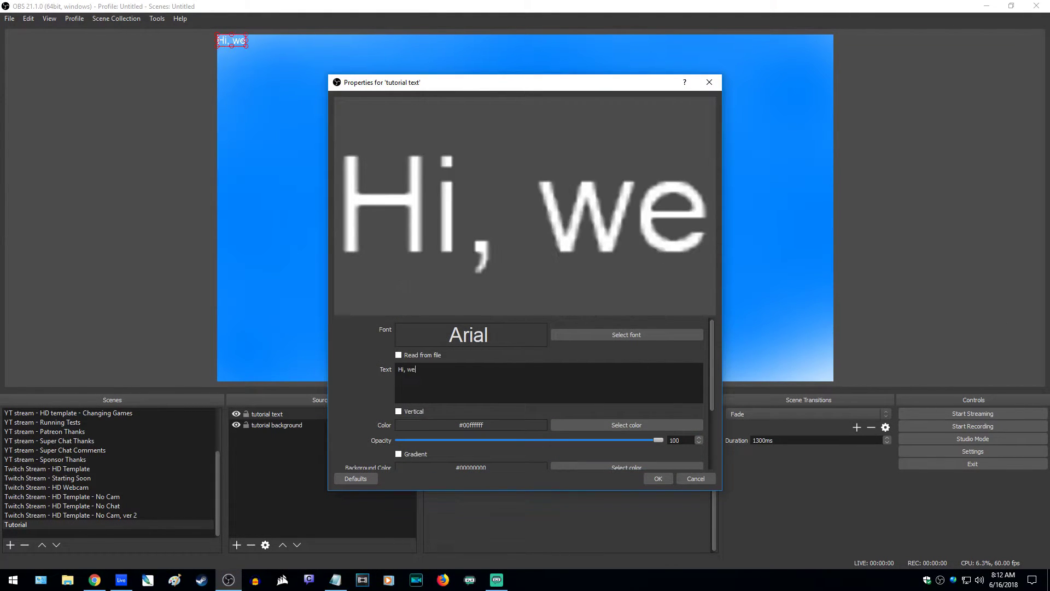
{"action": "type", "text": "lcome to my OBS "}
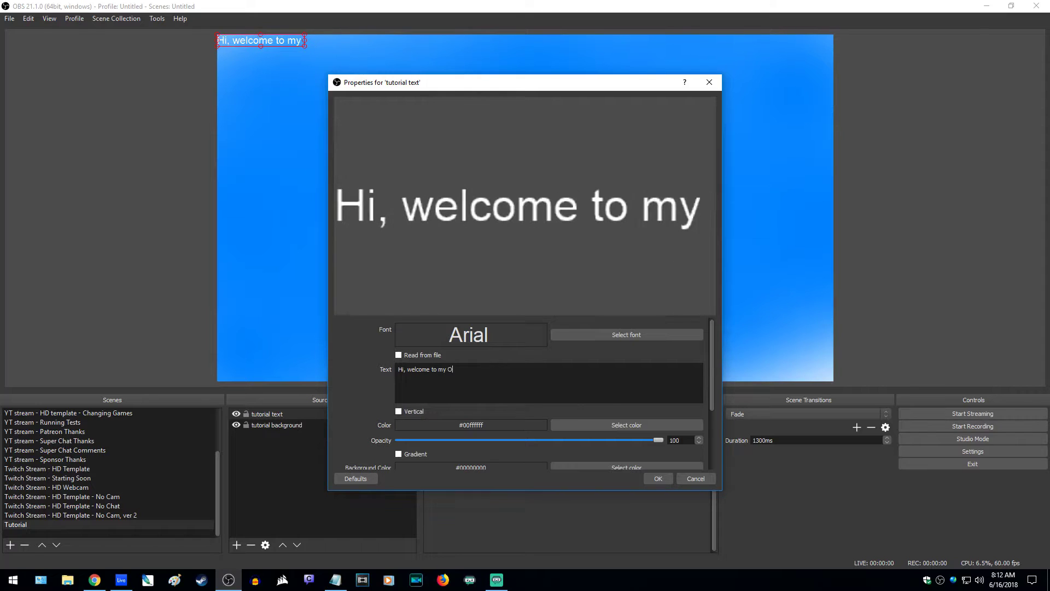
{"action": "type", "text": "tutorial."}
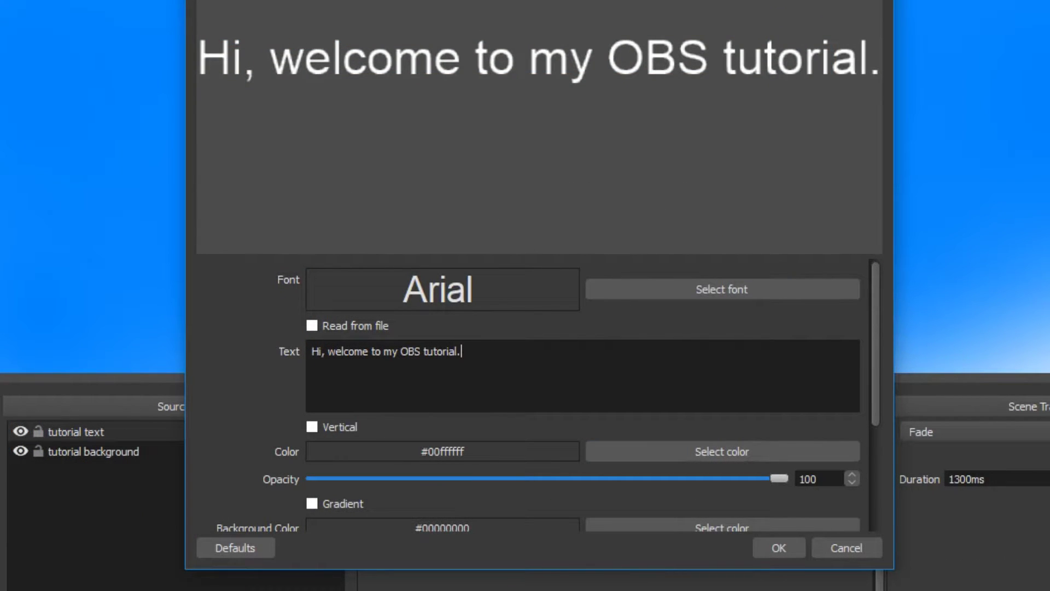
Give the text a black background colour with a background opacity of 62
{"action": "scroll", "coordinate": [533, 394], "scroll_direction": "down", "scroll_amount": 3}
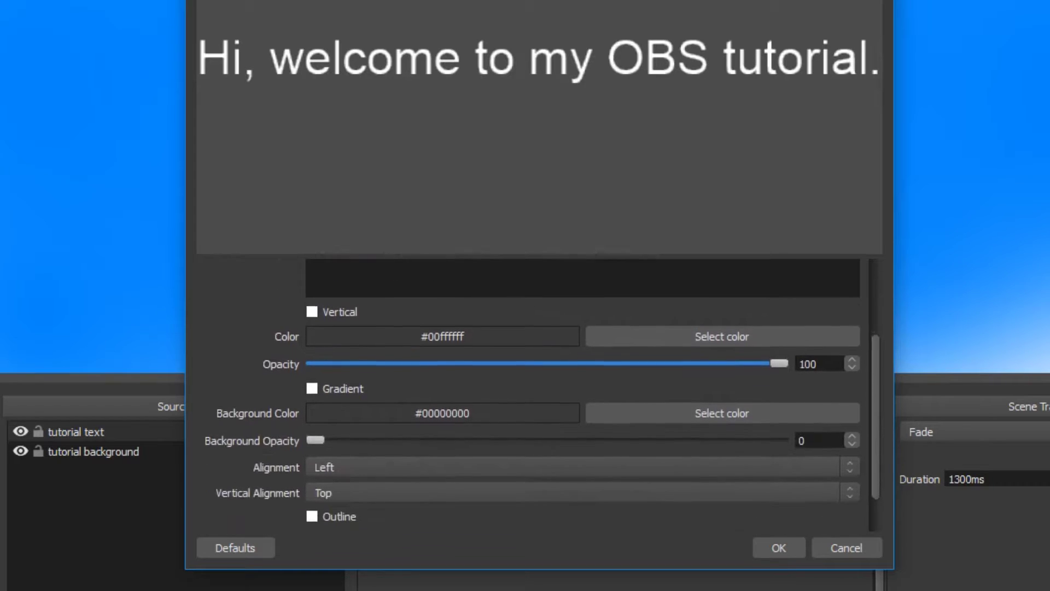
{"action": "scroll", "coordinate": [533, 393], "scroll_direction": "down", "scroll_amount": 2}
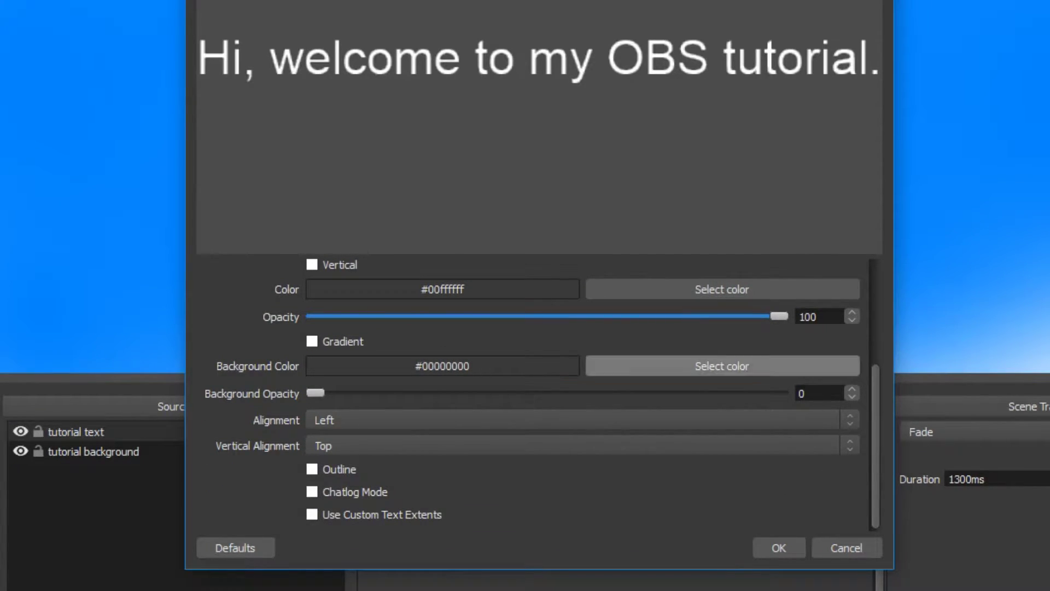
{"action": "left_click", "coordinate": [722, 366]}
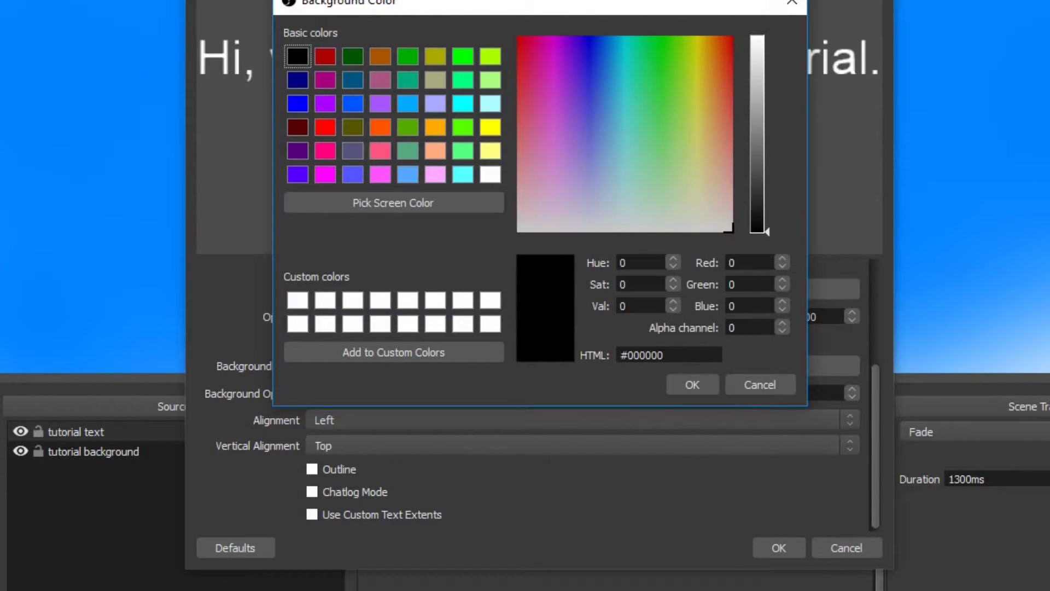
{"action": "left_click", "coordinate": [692, 384]}
{"action": "left_click_drag", "start_coordinate": [315, 392], "coordinate": [603, 392]}
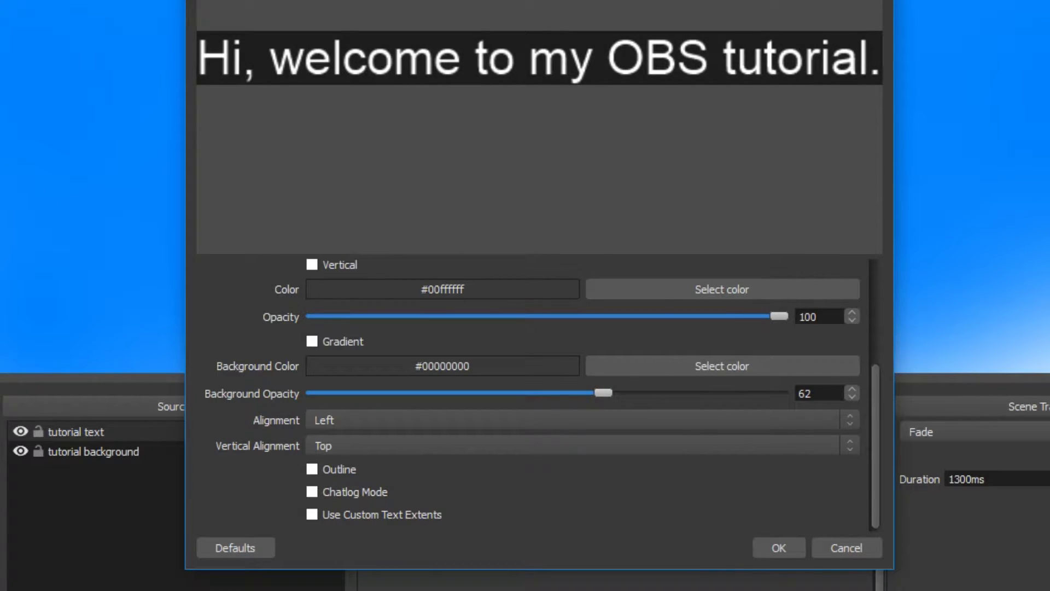
Set the text's font to Arial Regular at size 72 and accept the source properties
{"action": "scroll", "coordinate": [528, 394], "scroll_direction": "up", "scroll_amount": 3}
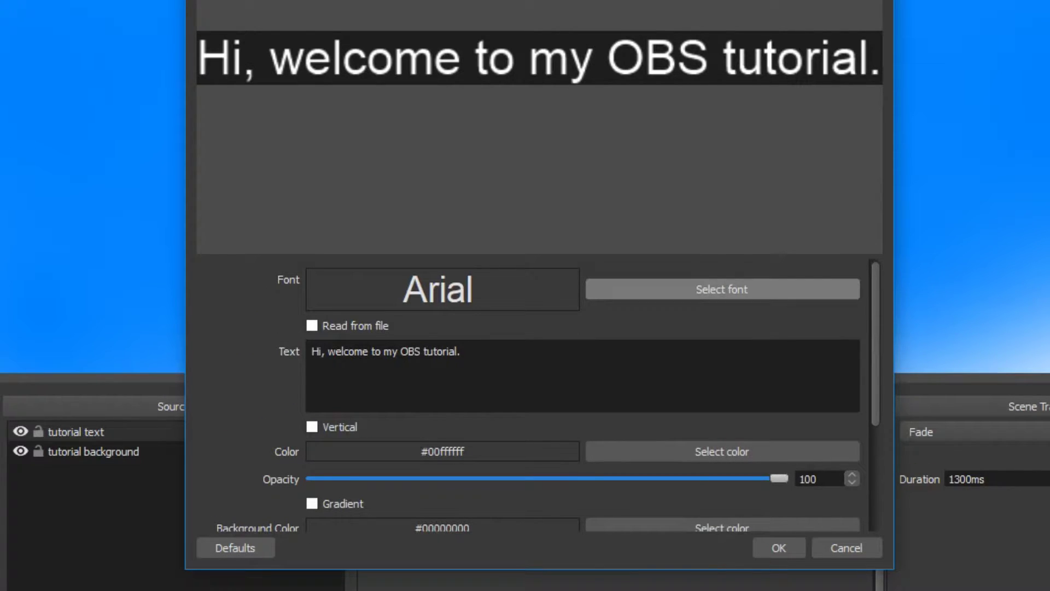
{"action": "left_click", "coordinate": [722, 289]}
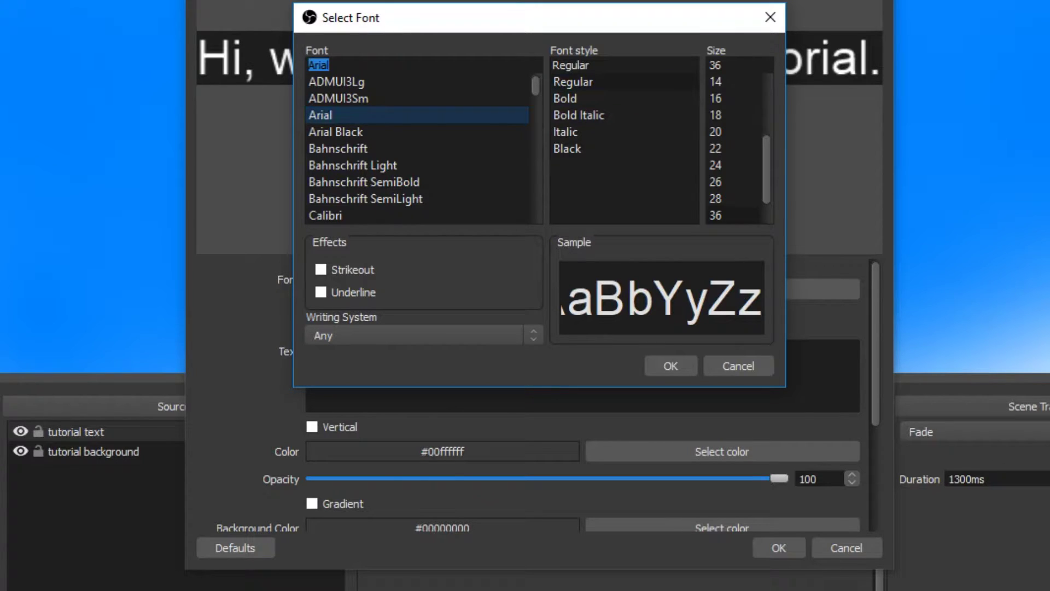
{"action": "left_click", "coordinate": [318, 66]}
{"action": "left_click", "coordinate": [732, 198]}
{"action": "scroll", "coordinate": [732, 198], "scroll_direction": "down", "scroll_amount": 1}
{"action": "left_click", "coordinate": [732, 199]}
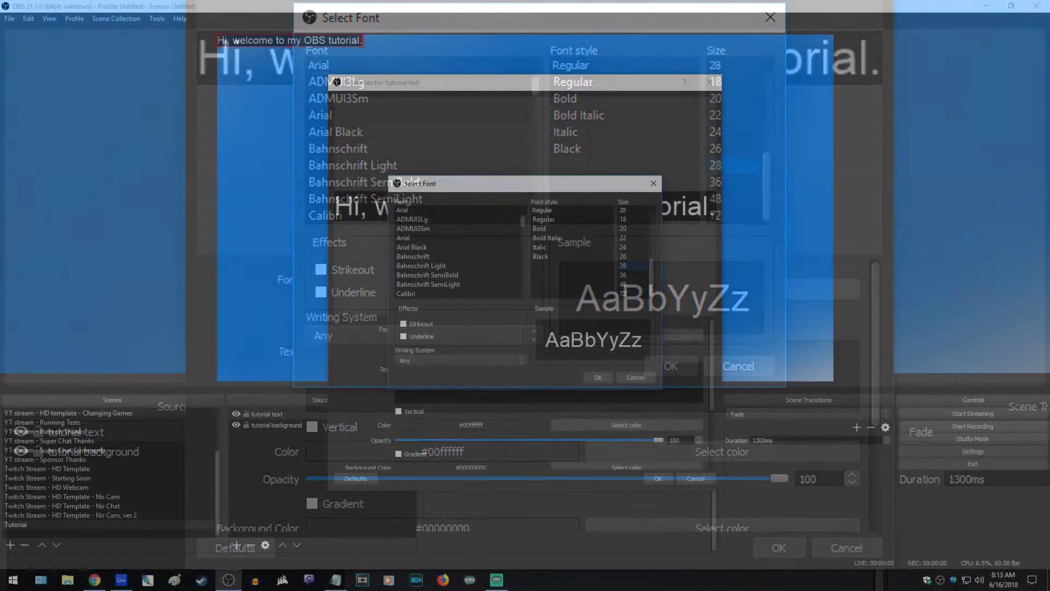
{"action": "key", "text": "Down"}
{"action": "left_click", "coordinate": [598, 377]}
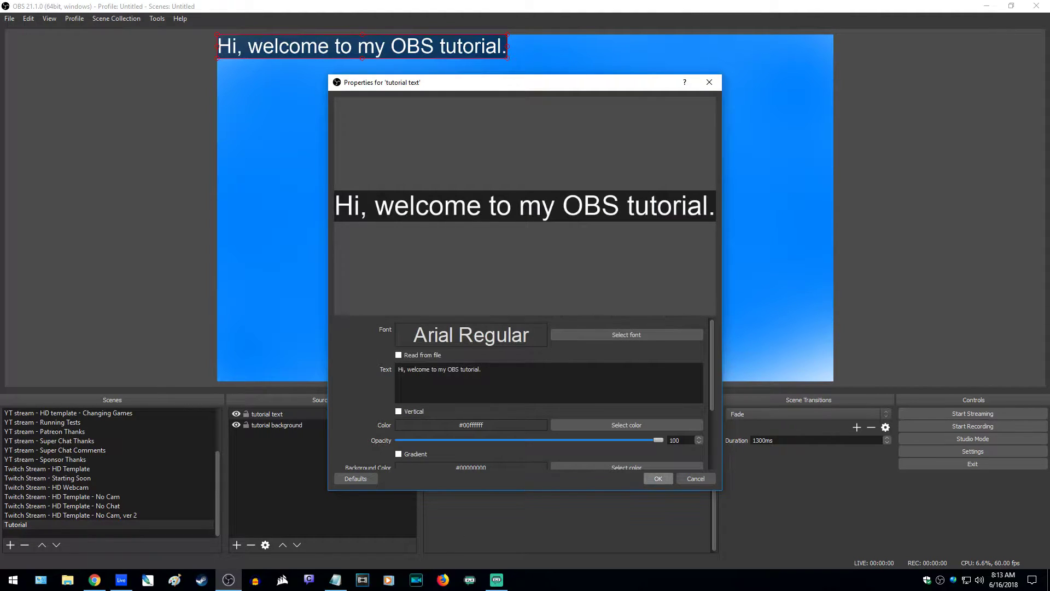
{"action": "left_click", "coordinate": [658, 479]}
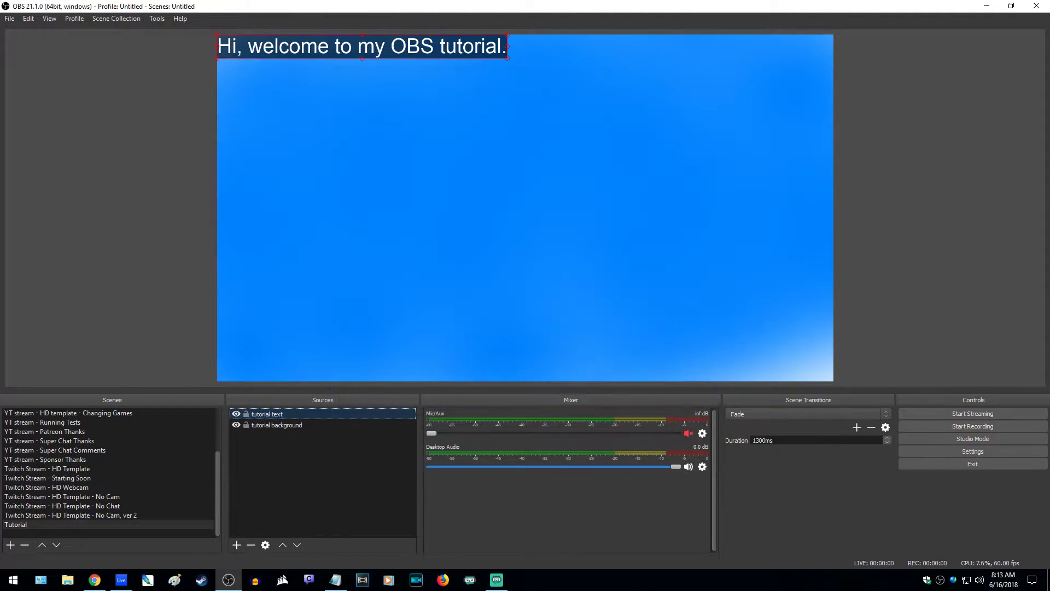
Move the text to the right half of the canvas, enlarge it and reposition it there
{"action": "left_click_drag", "start_coordinate": [362, 46], "coordinate": [695, 79]}
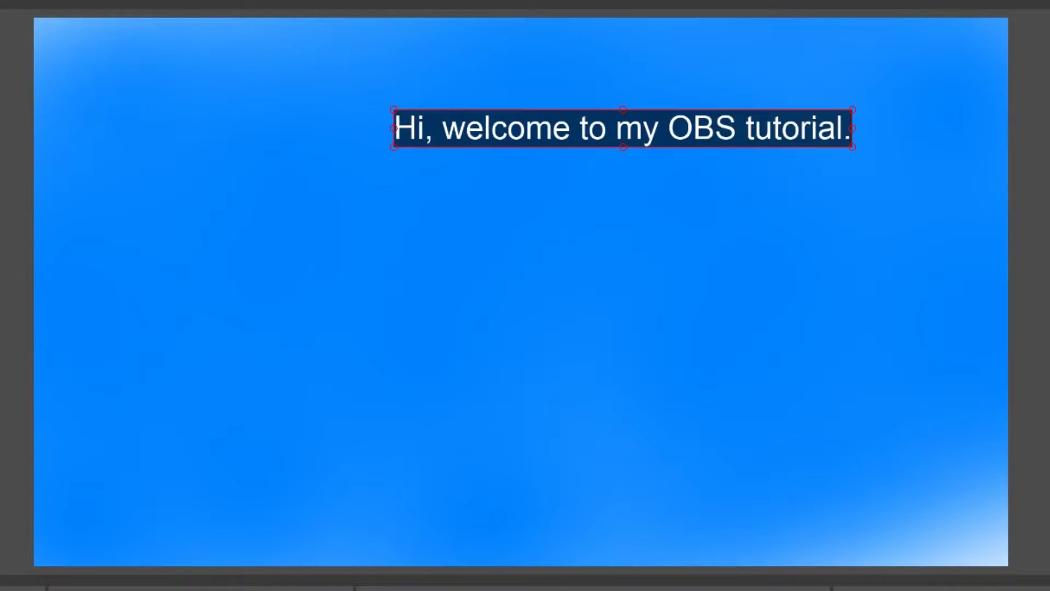
{"action": "left_click_drag", "start_coordinate": [853, 147], "coordinate": [630, 129]}
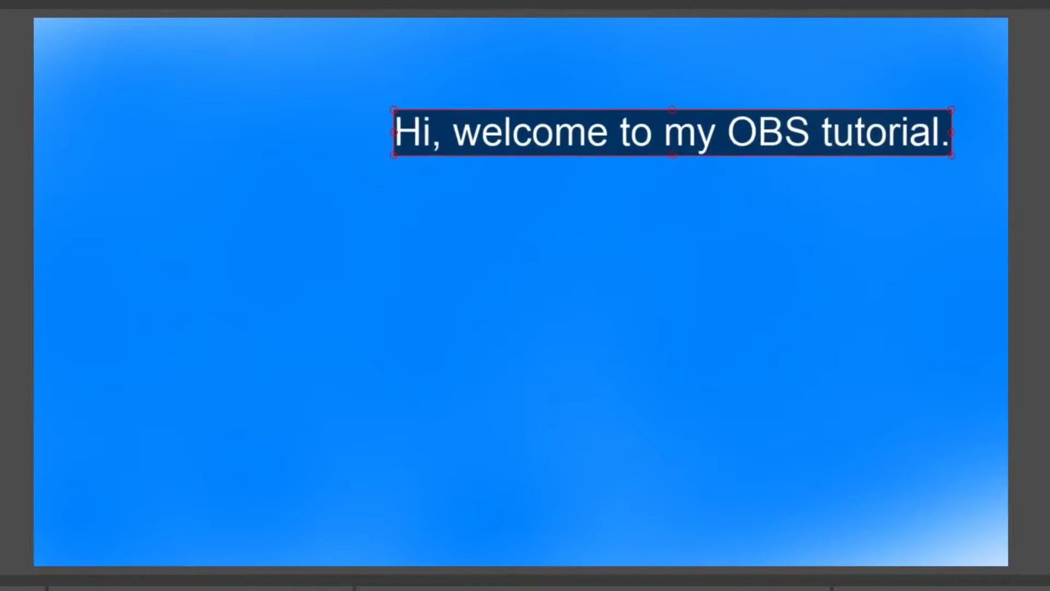
{"action": "left_click_drag", "start_coordinate": [577, 124], "coordinate": [812, 43]}
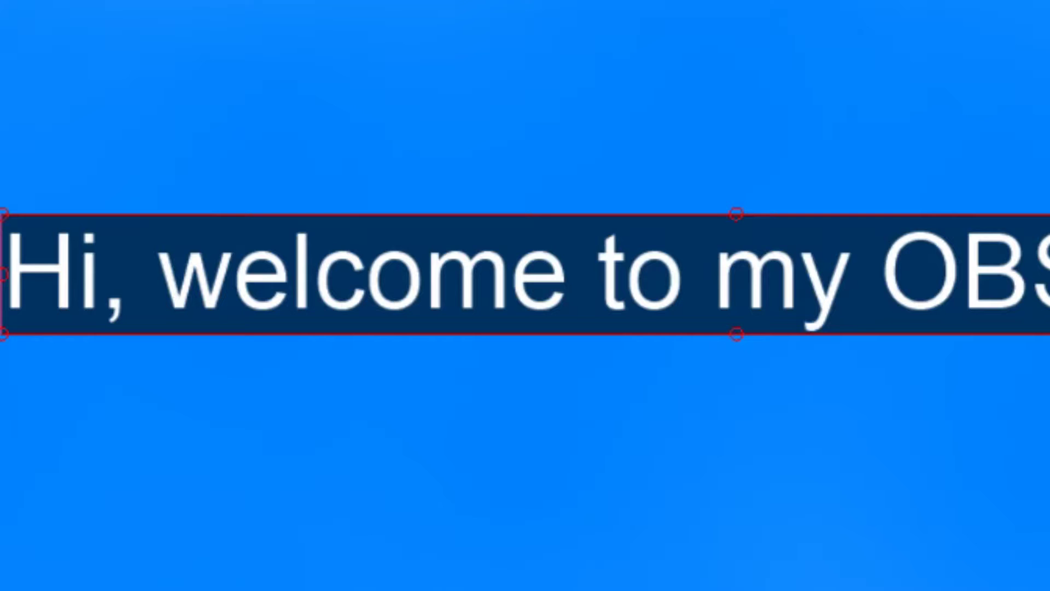
Crop the text source's sides to leave only "welcome to my", and trim its upper and lower edges
{"action": "left_click_drag", "start_coordinate": [3, 273], "coordinate": [148, 273]}
{"action": "left_click_drag", "start_coordinate": [1049, 273], "coordinate": [860, 273]}
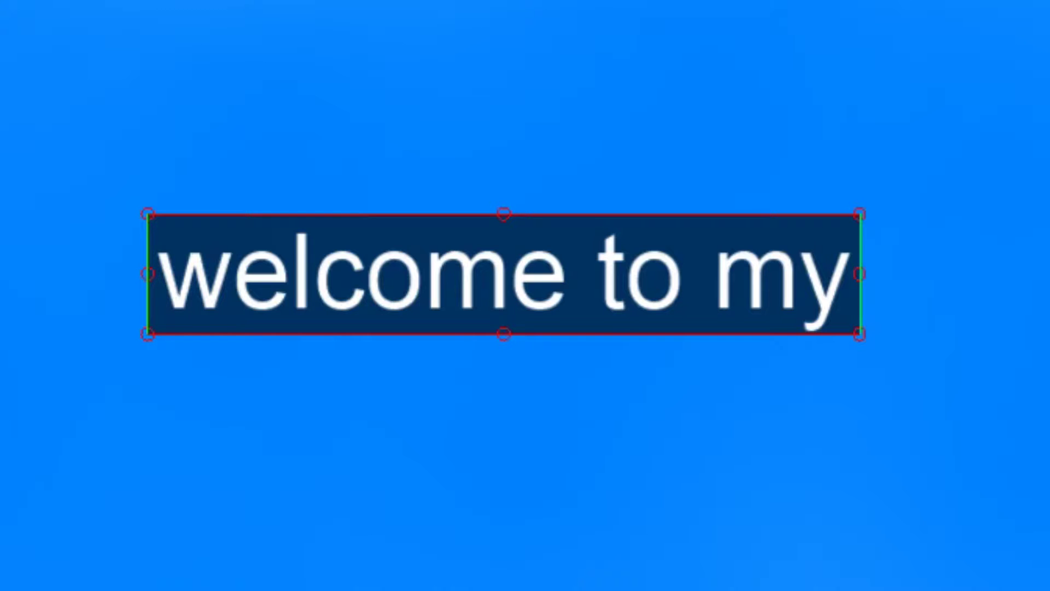
{"action": "left_click_drag", "start_coordinate": [504, 214], "coordinate": [503, 224]}
{"action": "left_click_drag", "start_coordinate": [503, 332], "coordinate": [504, 286]}
{"action": "left_click_drag", "start_coordinate": [504, 224], "coordinate": [503, 252]}
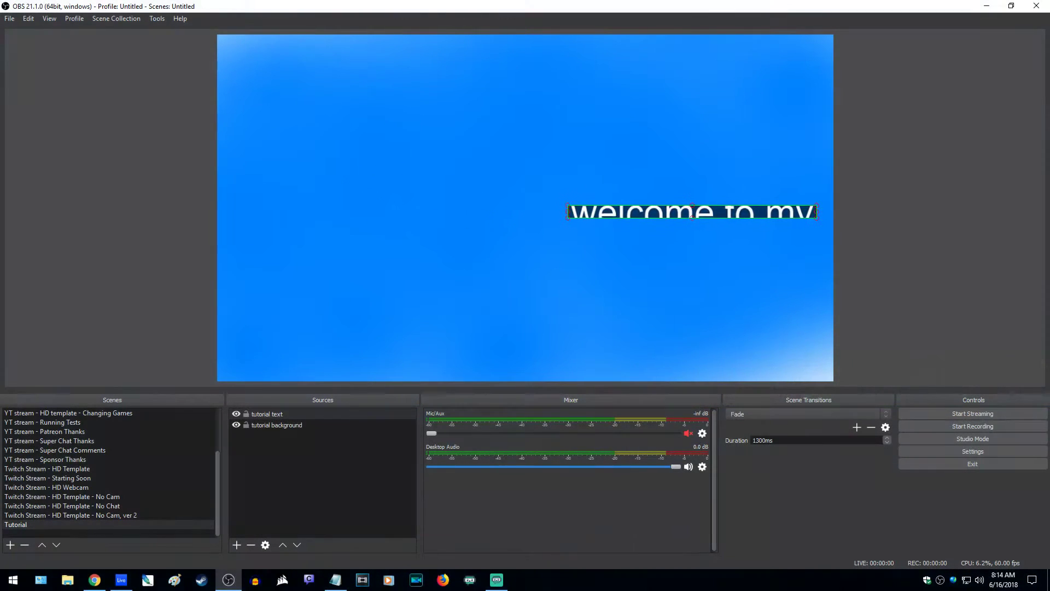
Enlarge the cropped text and try different positions for it in the upper part of the canvas
{"action": "left_click_drag", "start_coordinate": [691, 212], "coordinate": [492, 158]}
{"action": "left_click_drag", "start_coordinate": [616, 164], "coordinate": [640, 186]}
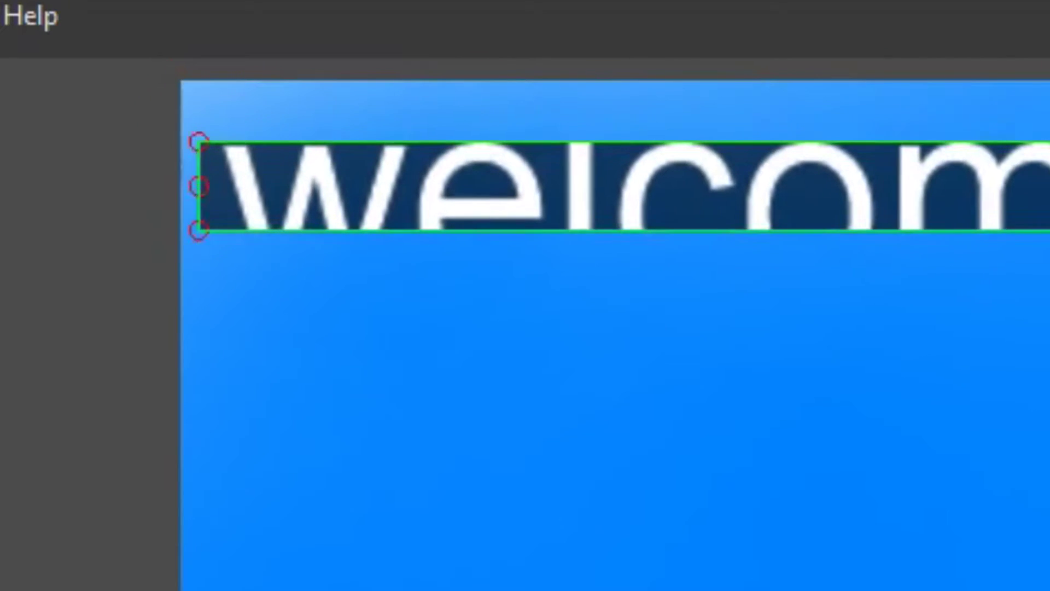
{"action": "left_click_drag", "start_coordinate": [470, 186], "coordinate": [495, 170]}
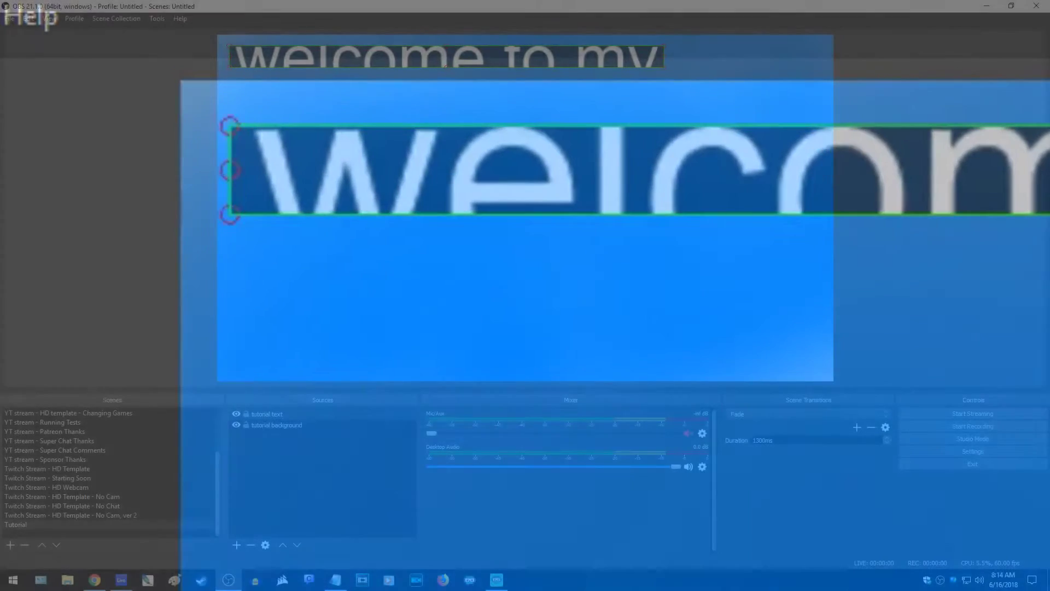
{"action": "left_click_drag", "start_coordinate": [501, 103], "coordinate": [504, 111]}
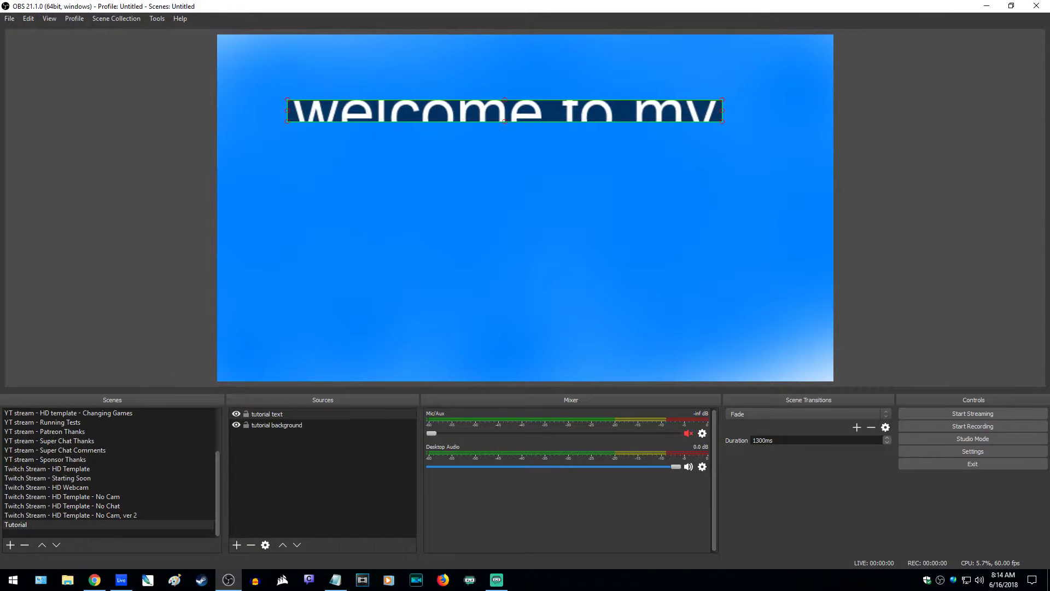
Shrink the text source, uncrop it to show the full sentence, and place it in the canvas's upper-right corner
{"action": "mouse_move", "coordinate": [722, 110]}
{"action": "left_mouse_down"}
{"action": "mouse_move", "coordinate": [734, 111]}
{"action": "mouse_move", "coordinate": [701, 111]}
{"action": "mouse_move", "coordinate": [950, 111]}
{"action": "mouse_move", "coordinate": [643, 105]}
{"action": "mouse_move", "coordinate": [704, 105]}
{"action": "left_mouse_up"}
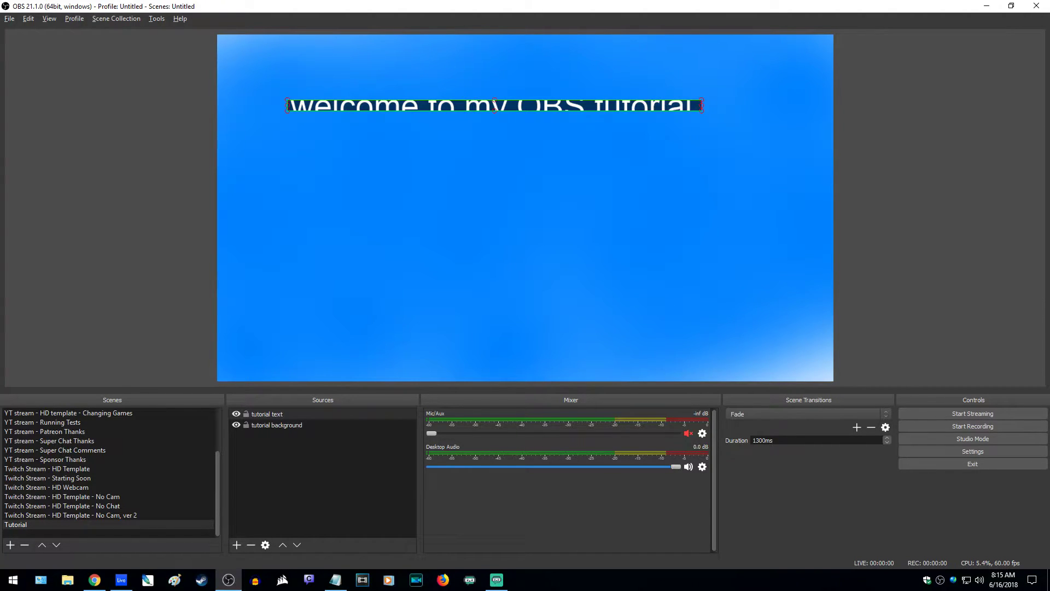
{"action": "left_click_drag", "start_coordinate": [286, 105], "coordinate": [239, 105]}
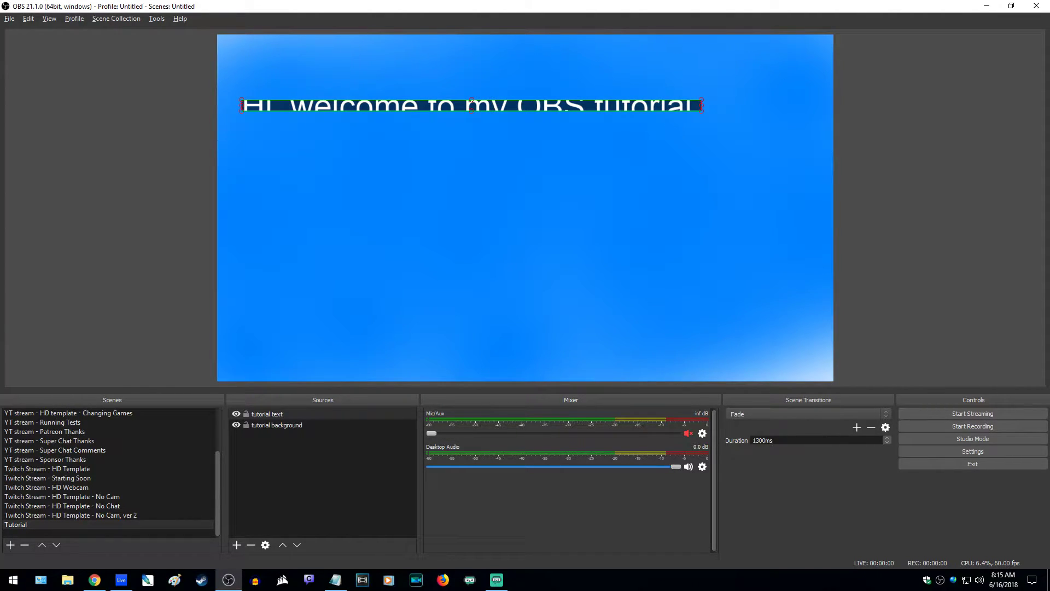
{"action": "left_click_drag", "start_coordinate": [471, 100], "coordinate": [595, 62]}
{"action": "left_click_drag", "start_coordinate": [365, 81], "coordinate": [484, 70]}
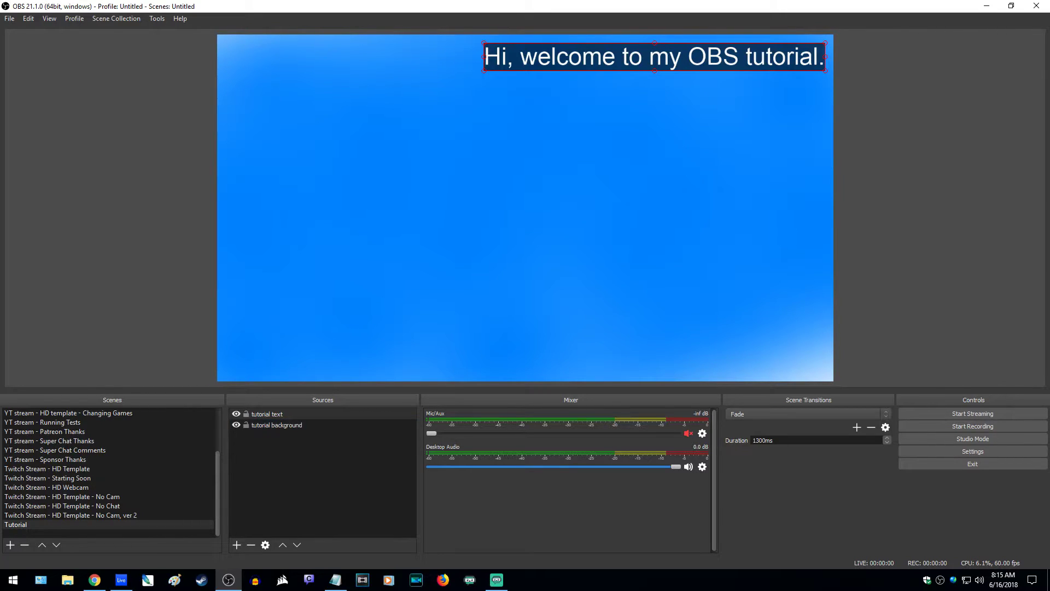
Hide the tutorial text source and make it visible again
{"action": "left_click", "coordinate": [236, 414]}
{"action": "left_click", "coordinate": [323, 413]}
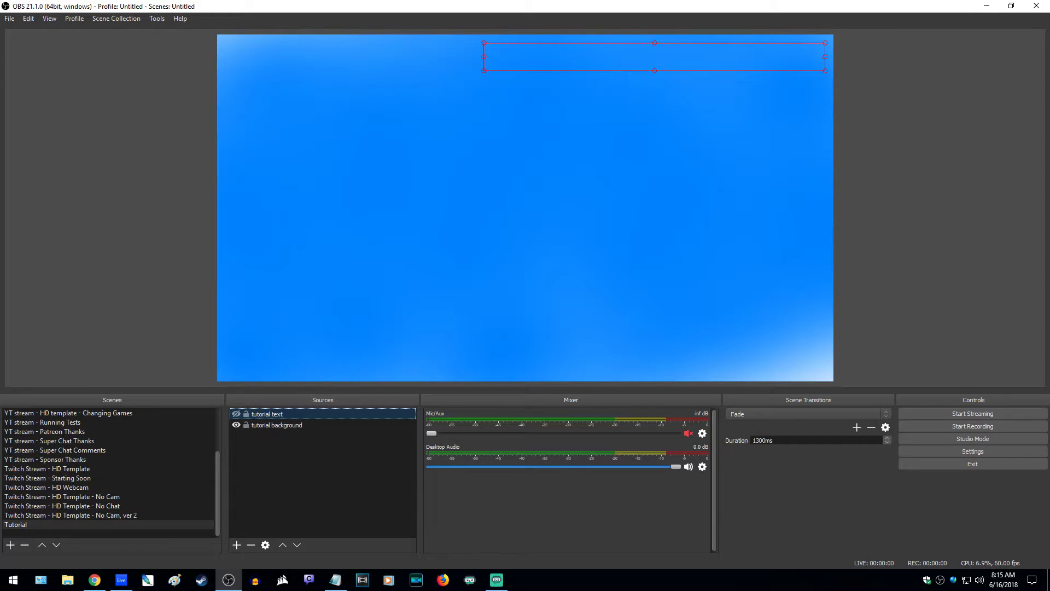
{"action": "left_click", "coordinate": [236, 414]}
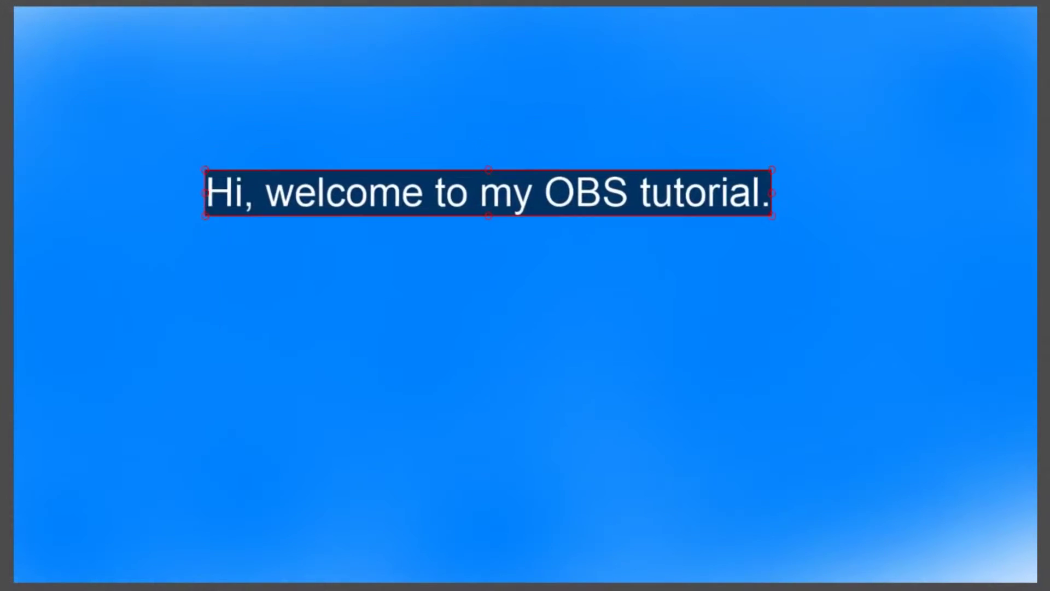
Move the welcome text to about the middle of the canvas and reselect it
{"action": "left_click_drag", "start_coordinate": [488, 193], "coordinate": [543, 277]}
{"action": "left_click", "coordinate": [525, 383]}
{"action": "left_click", "coordinate": [543, 278]}
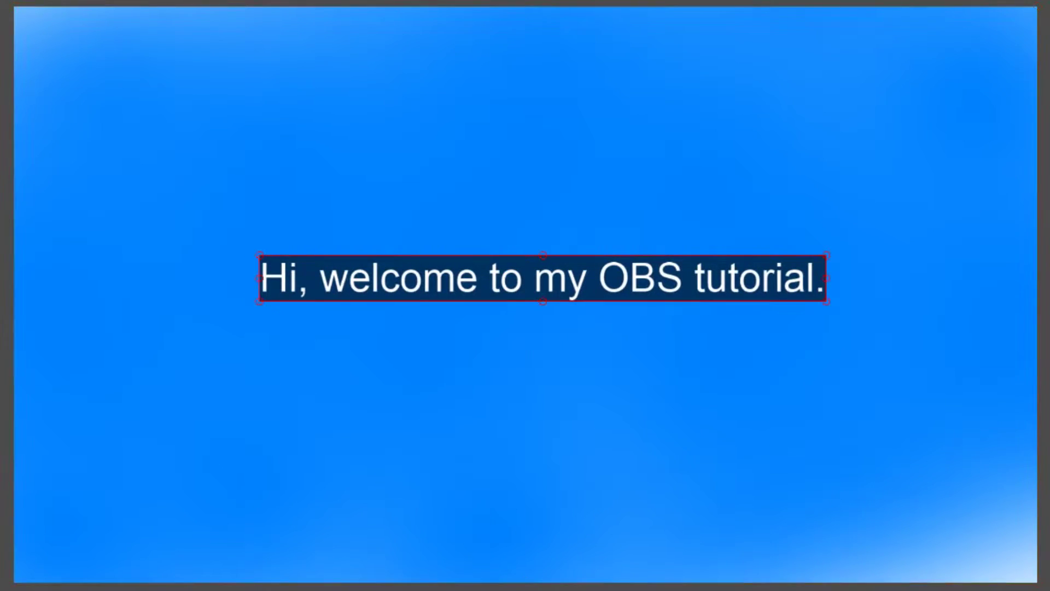
Shift the background image down and right, return it to fill the canvas, and offset it again behind the text
{"action": "left_click", "coordinate": [525, 383]}
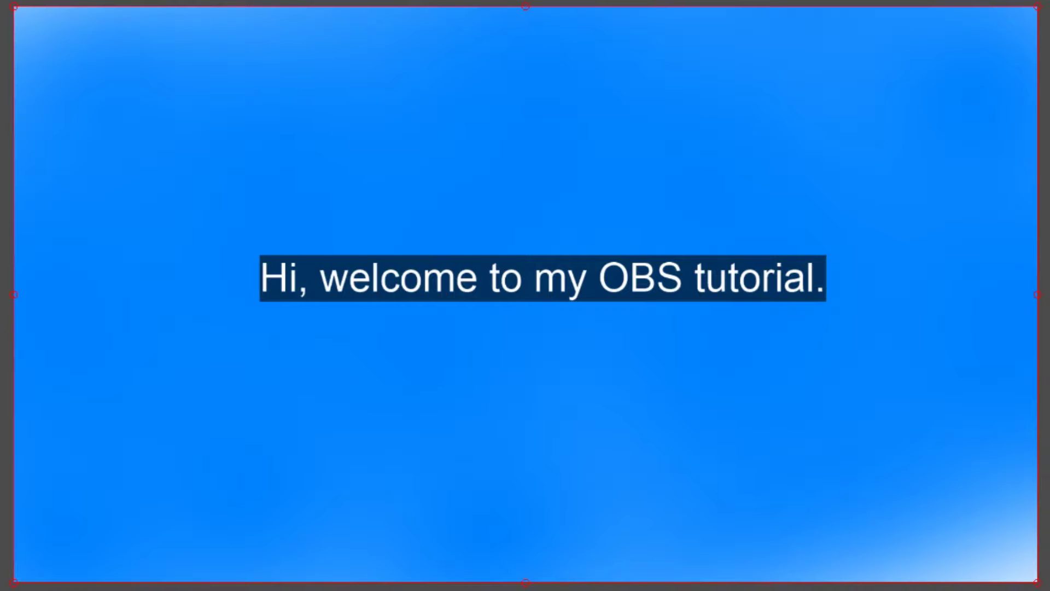
{"action": "left_click_drag", "start_coordinate": [526, 383], "coordinate": [643, 434]}
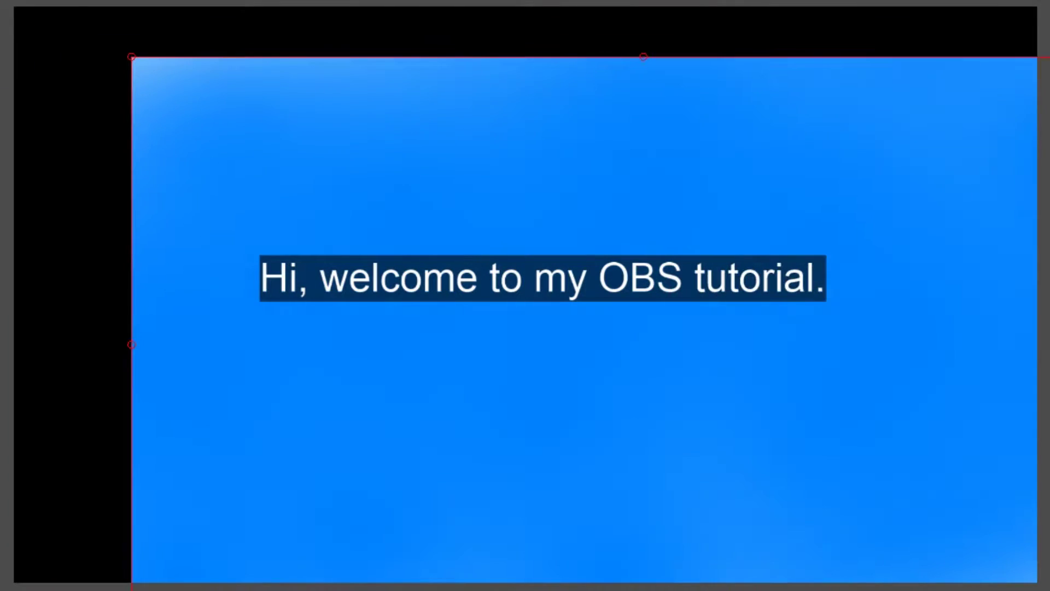
{"action": "left_click", "coordinate": [543, 277]}
{"action": "left_click", "coordinate": [525, 383]}
{"action": "left_click_drag", "start_coordinate": [643, 433], "coordinate": [525, 383]}
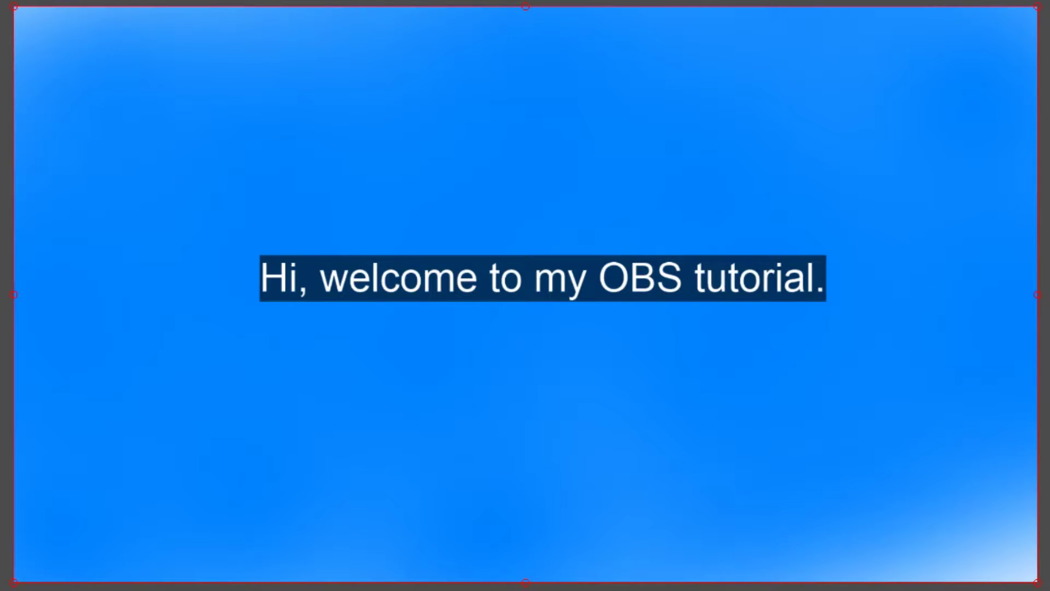
{"action": "left_click_drag", "start_coordinate": [525, 384], "coordinate": [786, 511]}
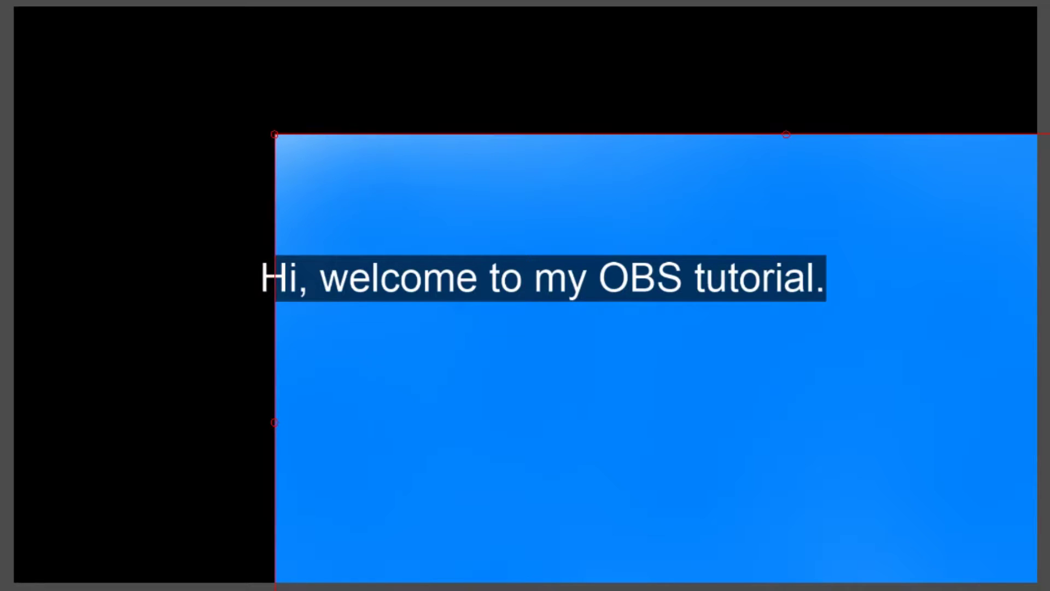
Move the background image back to fill the canvas and lock the tutorial background source
{"action": "left_click_drag", "start_coordinate": [786, 511], "coordinate": [526, 384]}
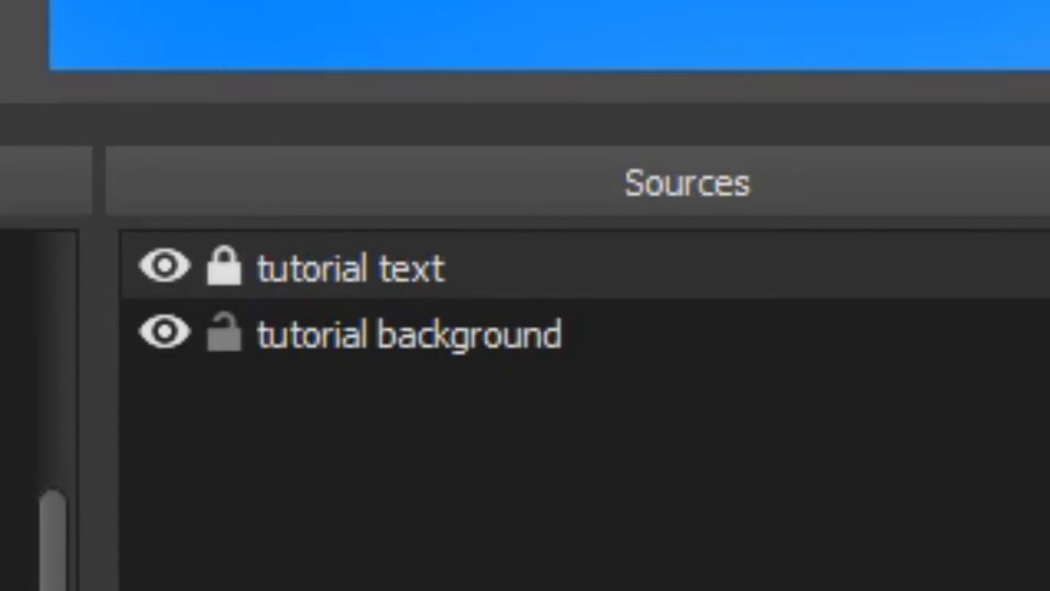
{"action": "left_click", "coordinate": [410, 334]}
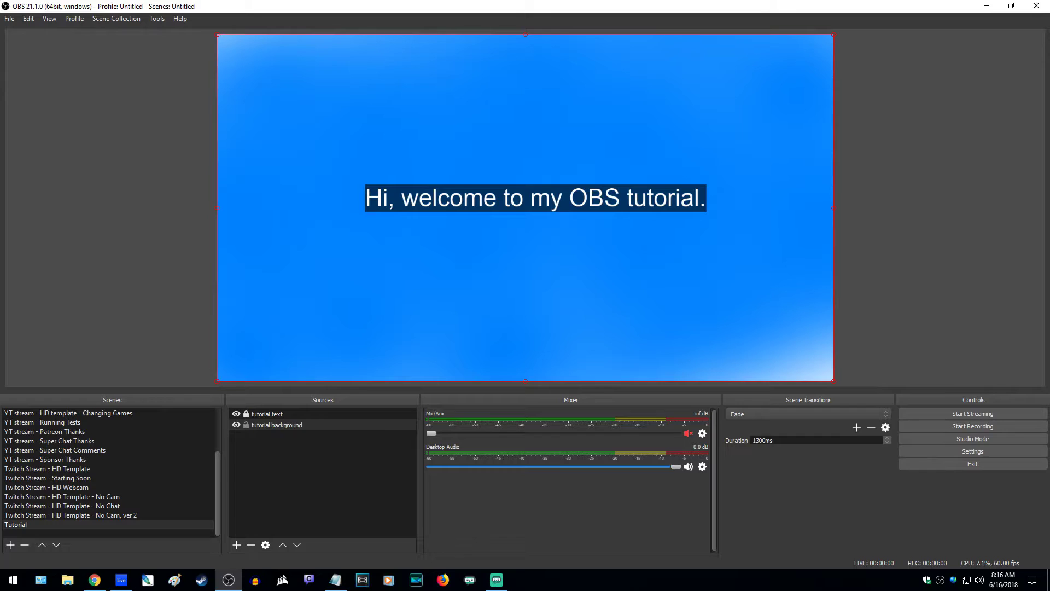
{"action": "left_click", "coordinate": [246, 425]}
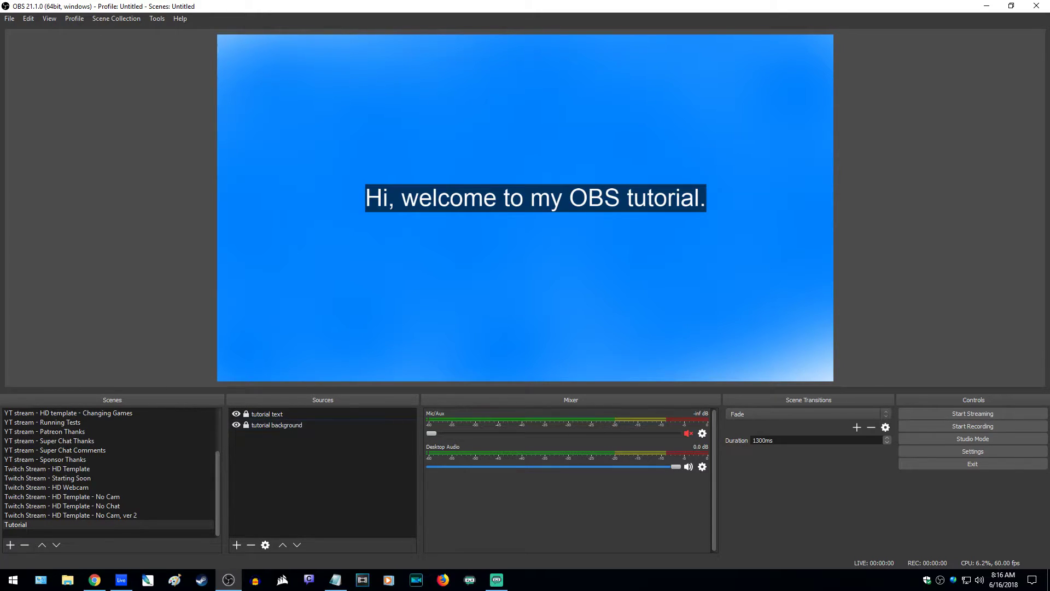
{"action": "left_click", "coordinate": [276, 425]}
Unlock the tutorial text source to shift it slightly up and left on the canvas, and hide it
{"action": "left_click", "coordinate": [246, 414]}
{"action": "left_click", "coordinate": [535, 198]}
{"action": "mouse_move", "coordinate": [535, 198]}
{"action": "left_mouse_down"}
{"action": "mouse_move", "coordinate": [419, 305]}
{"action": "mouse_move", "coordinate": [626, 195]}
{"action": "mouse_move", "coordinate": [534, 173]}
{"action": "mouse_move", "coordinate": [518, 216]}
{"action": "mouse_move", "coordinate": [531, 190]}
{"action": "left_mouse_up"}
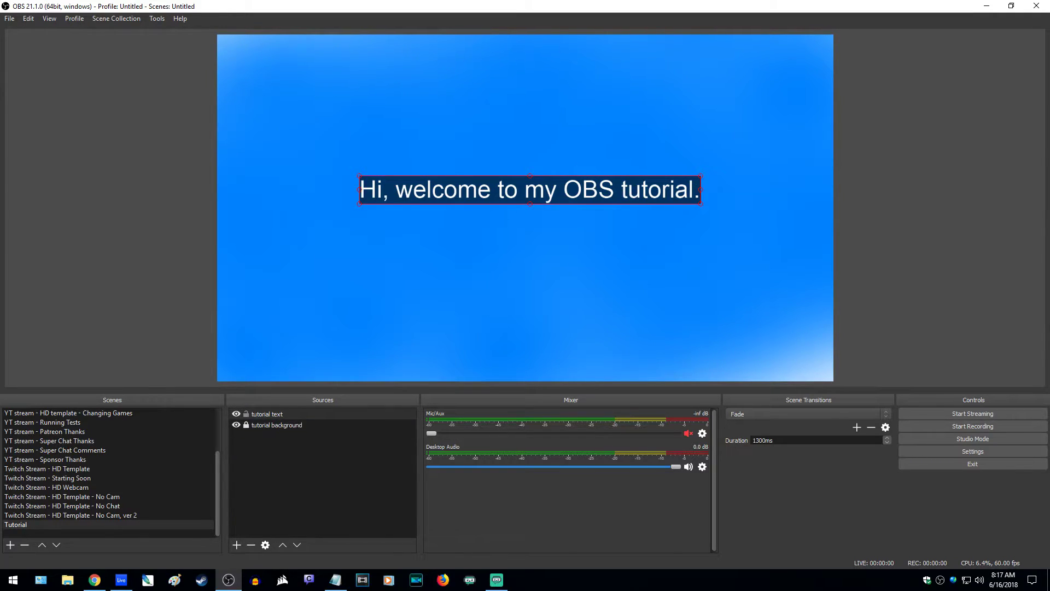
{"action": "left_click", "coordinate": [236, 414]}
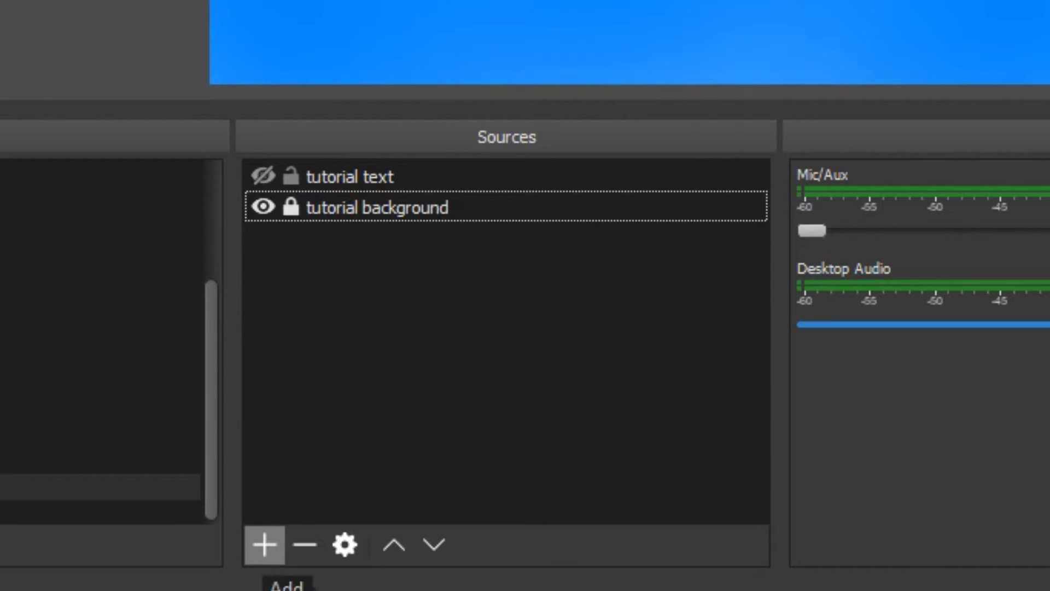
Add the existing elgato source to the scene as a visible Video Capture Device and deselect it
{"action": "left_click", "coordinate": [265, 544]}
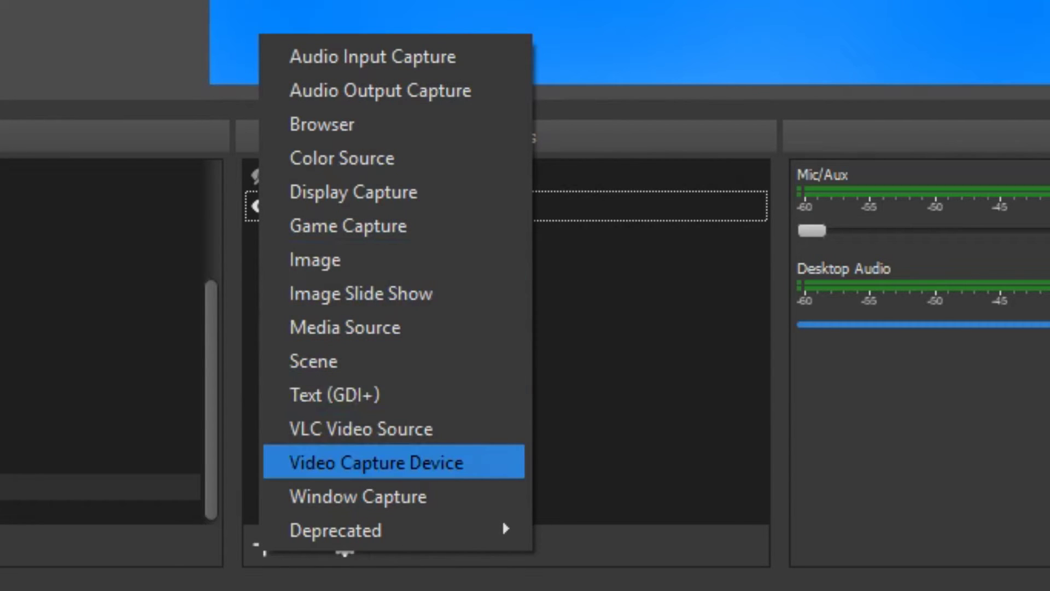
{"action": "left_click", "coordinate": [392, 462]}
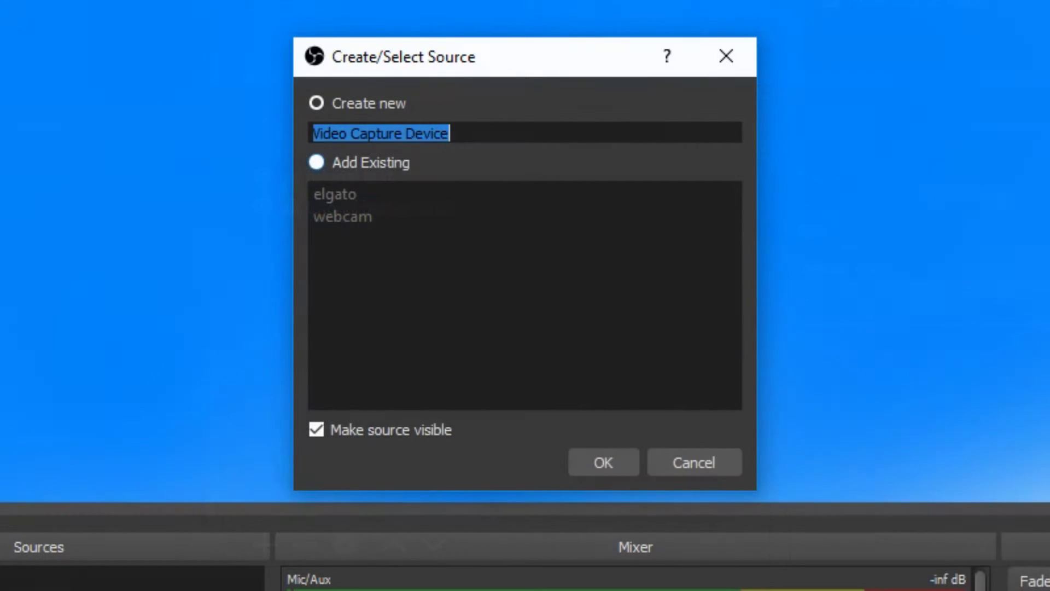
{"action": "left_click", "coordinate": [316, 162]}
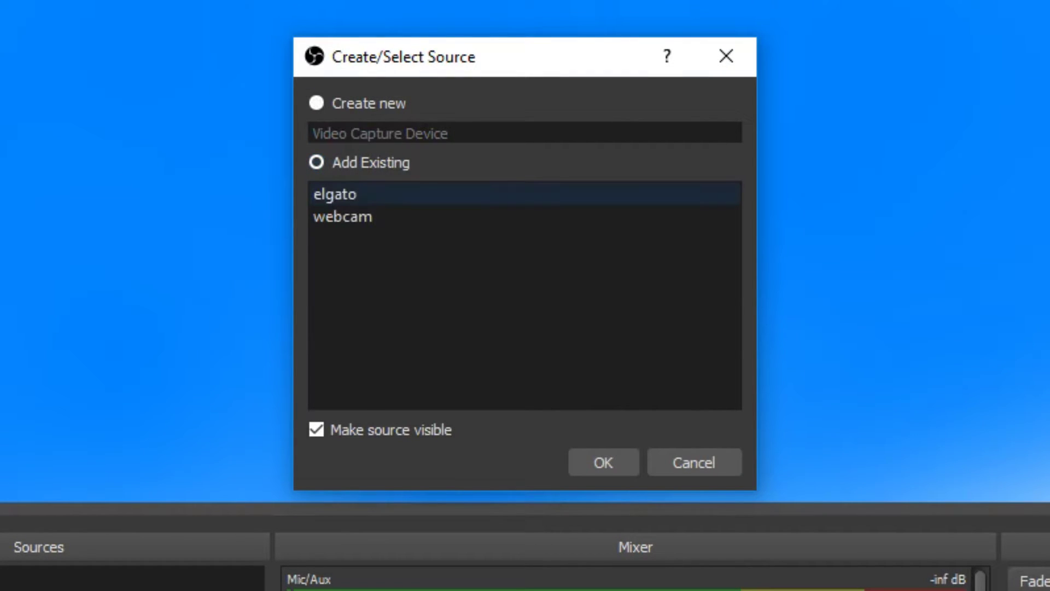
{"action": "left_click", "coordinate": [335, 194]}
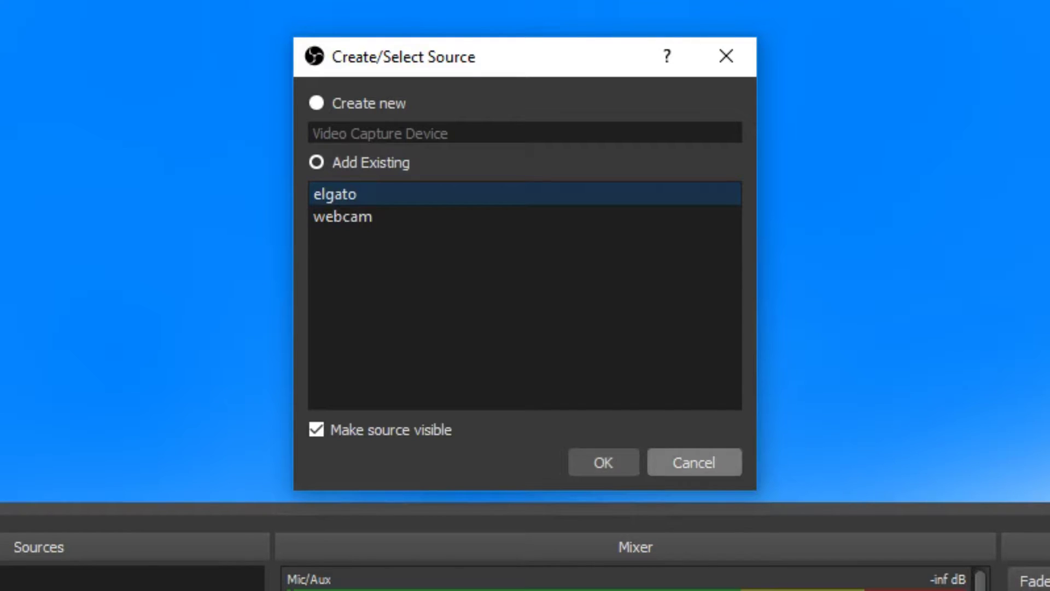
{"action": "left_click", "coordinate": [604, 463]}
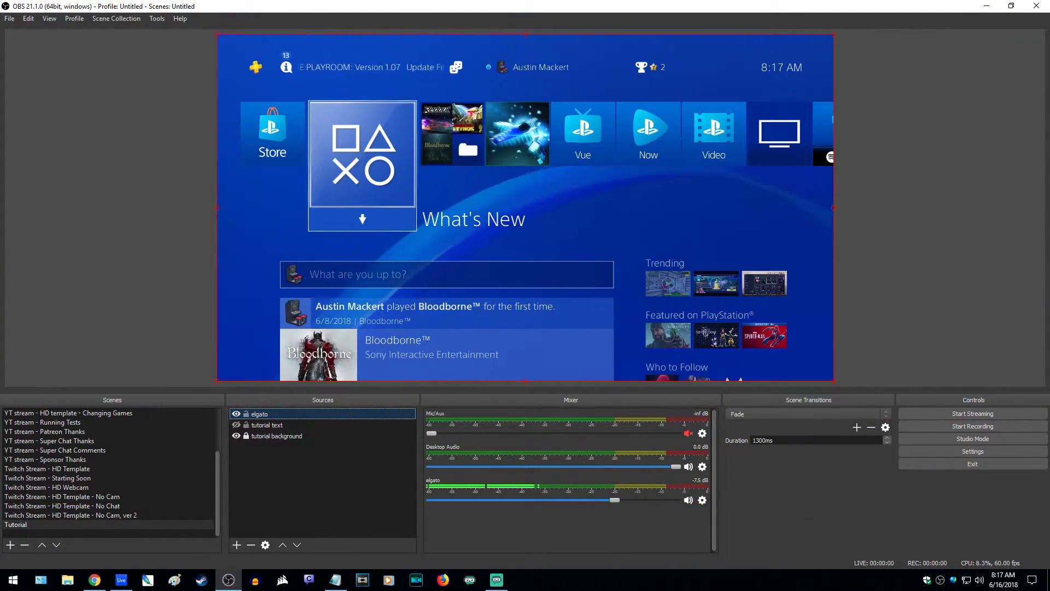
{"action": "key", "text": "Escape"}
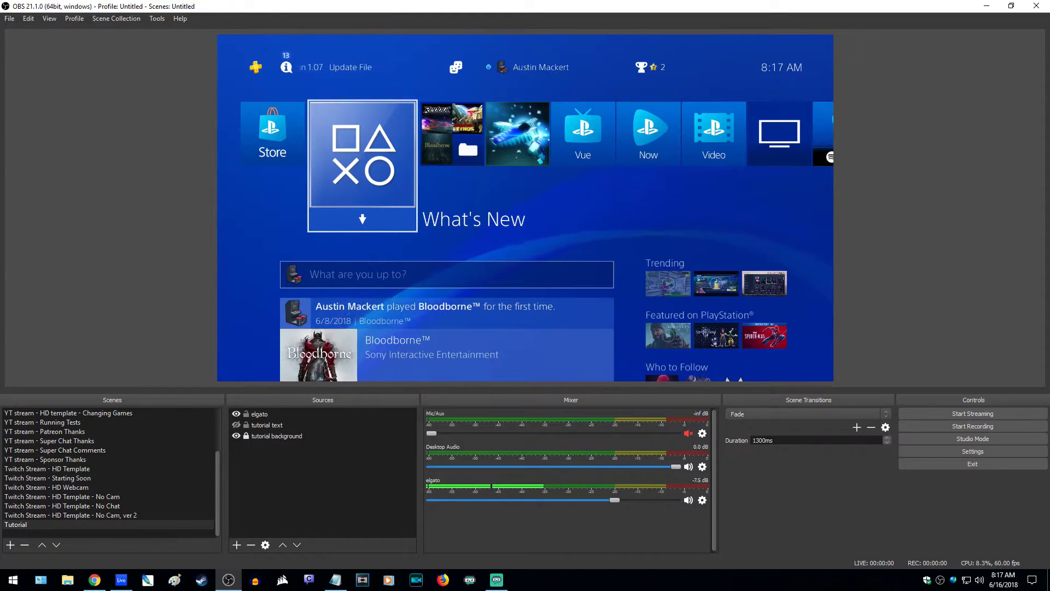
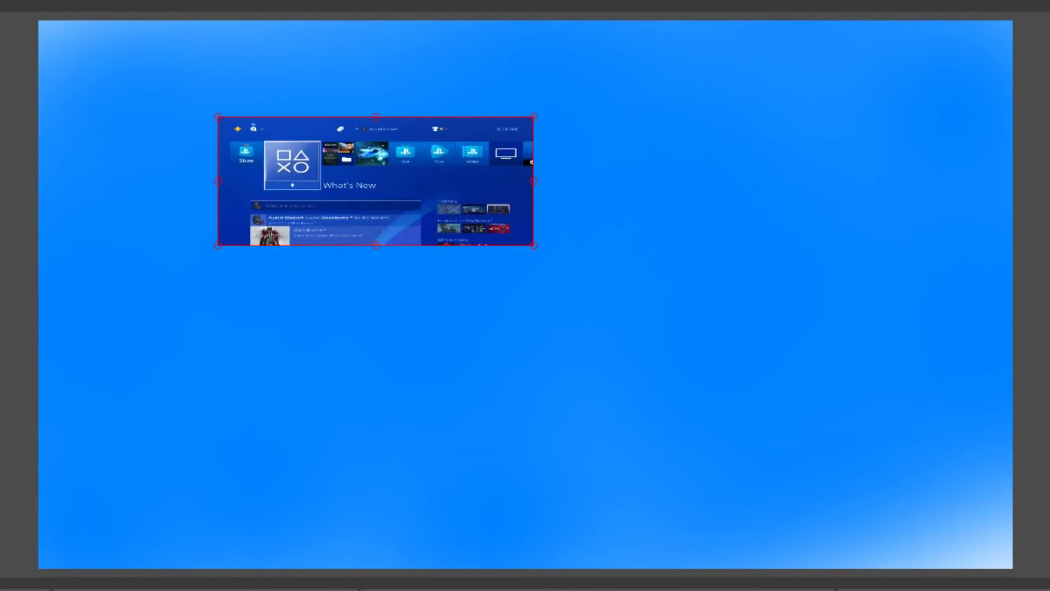
Resize the elgato capture to cover most of the canvas's lower-left area, and enlarge the preview by shrinking the docks beneath it
{"action": "left_click_drag", "start_coordinate": [533, 245], "coordinate": [532, 294]}
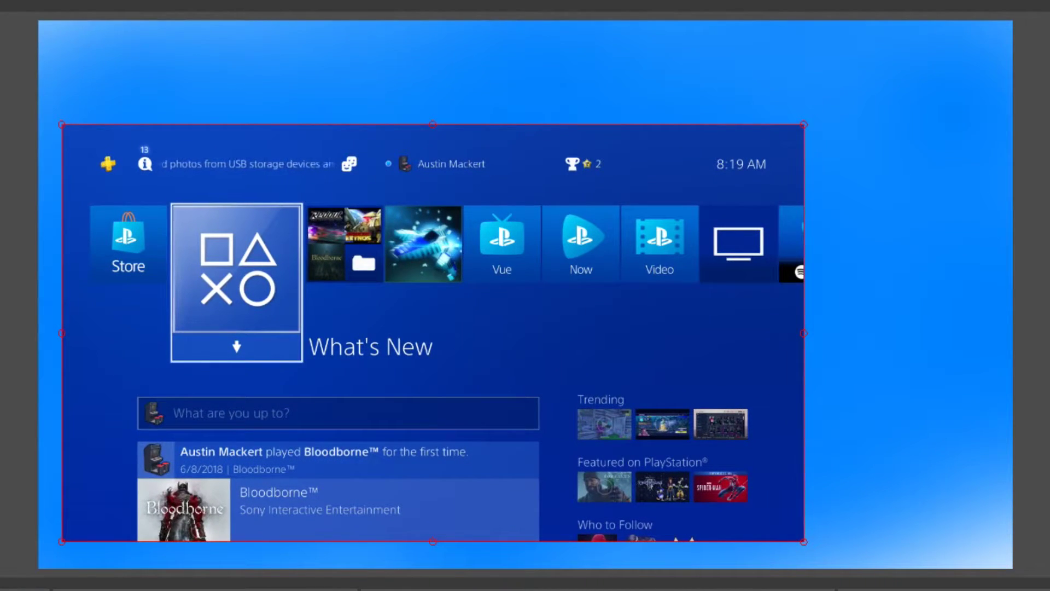
{"action": "key", "text": "Escape"}
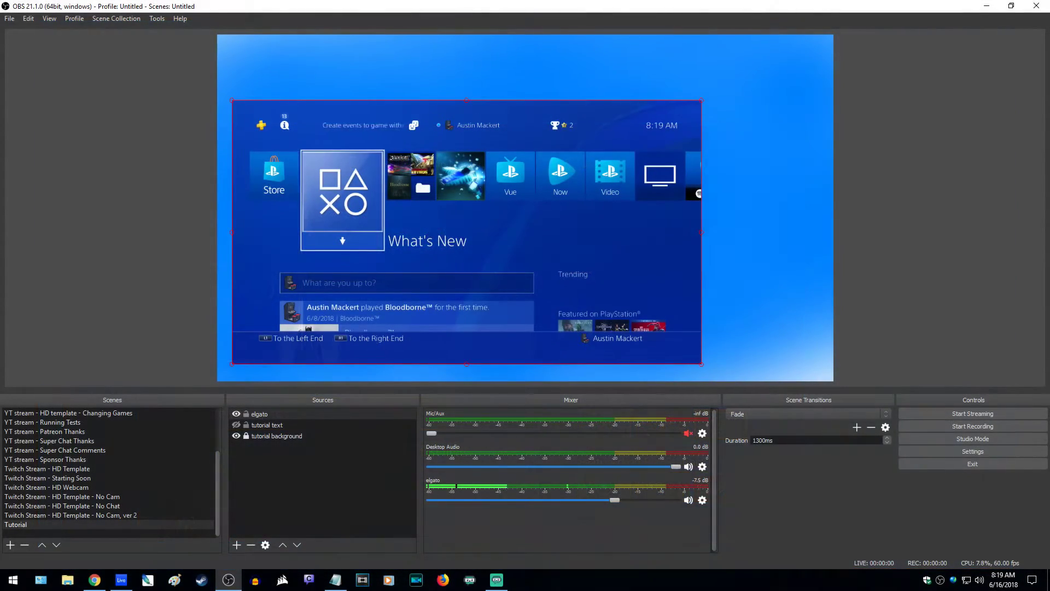
{"action": "left_click_drag", "start_coordinate": [525, 392], "coordinate": [525, 441]}
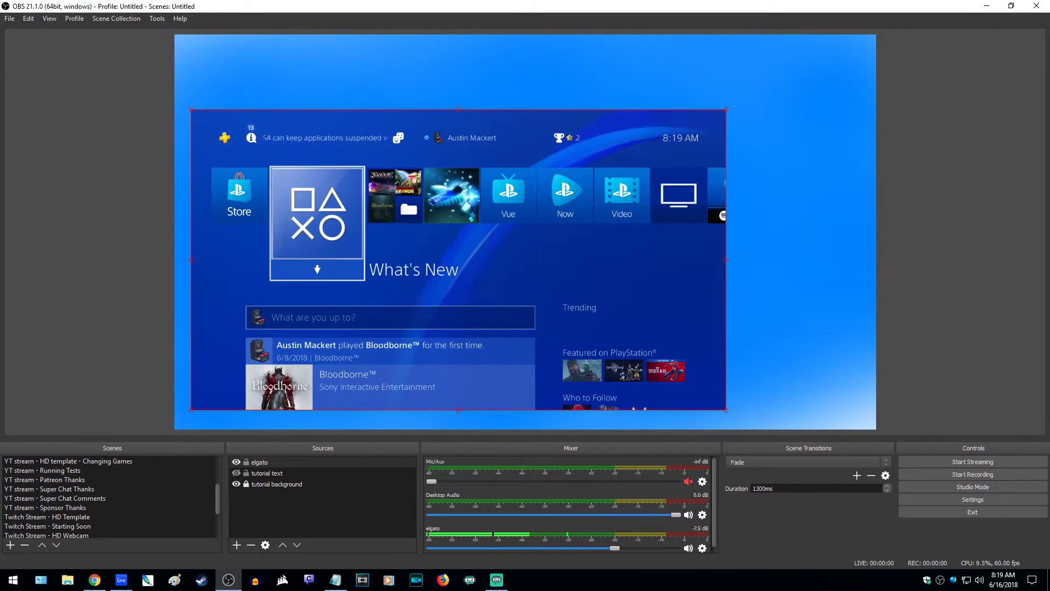
{"action": "key", "text": "Escape"}
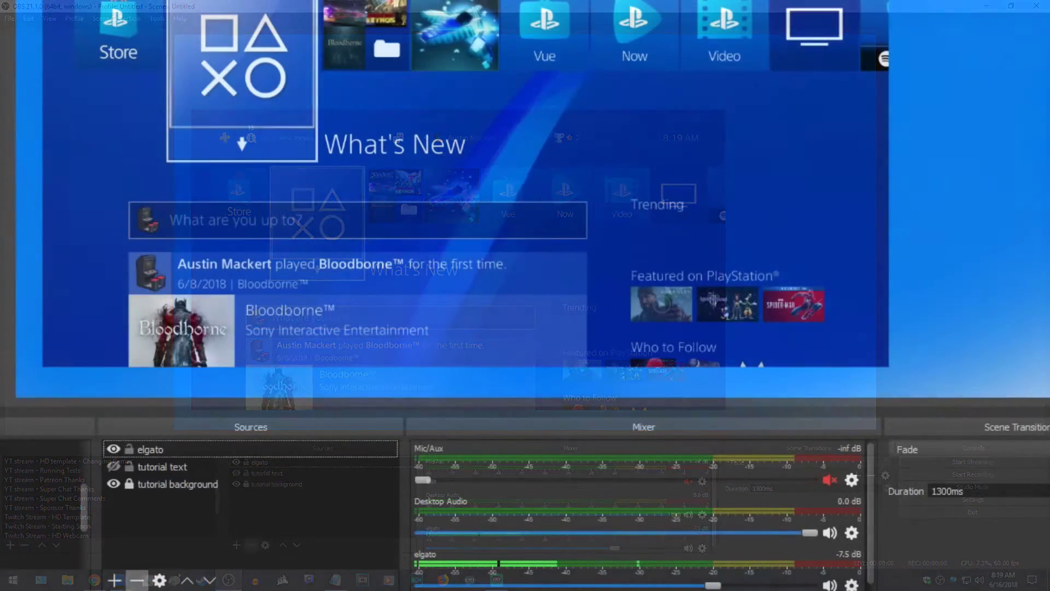
Add the existing webcam source as a Video Capture Device and shrink it into the canvas's upper-right corner
{"action": "left_click", "coordinate": [114, 579]}
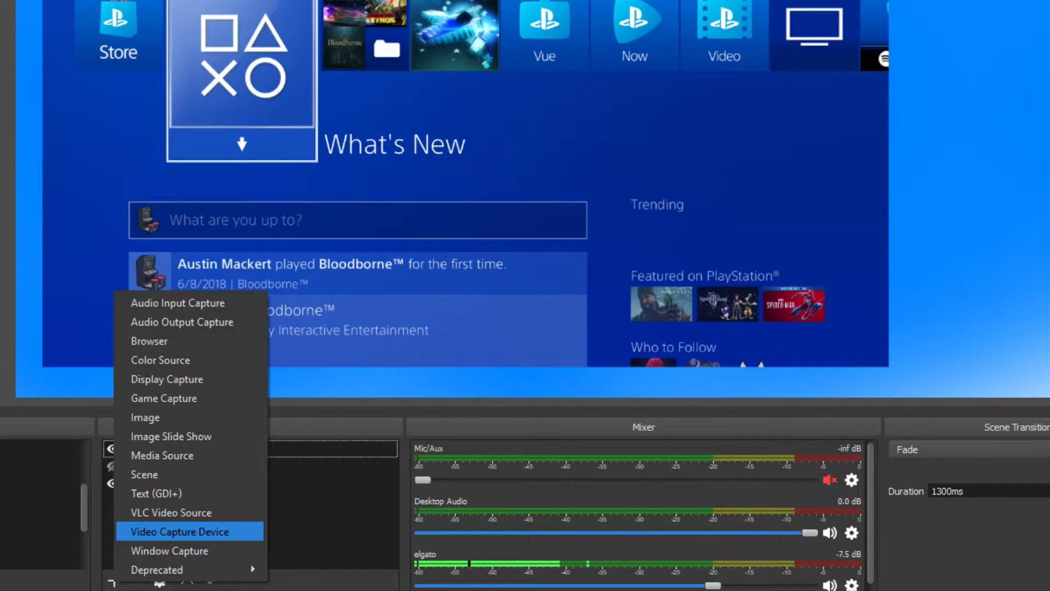
{"action": "left_click", "coordinate": [180, 531]}
{"action": "left_click", "coordinate": [434, 97]}
{"action": "left_click", "coordinate": [451, 133]}
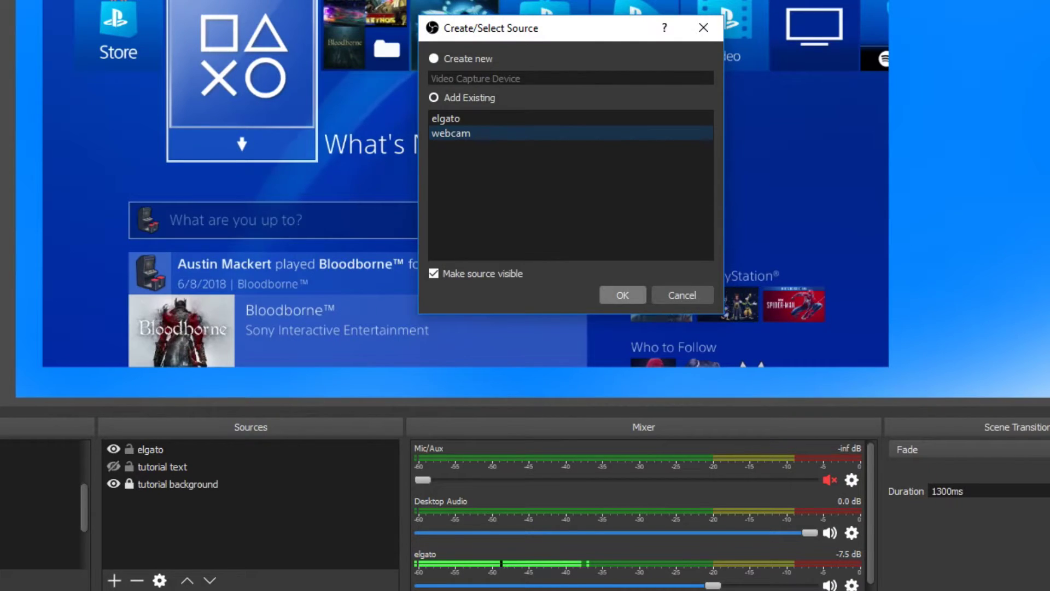
{"action": "left_click", "coordinate": [622, 295]}
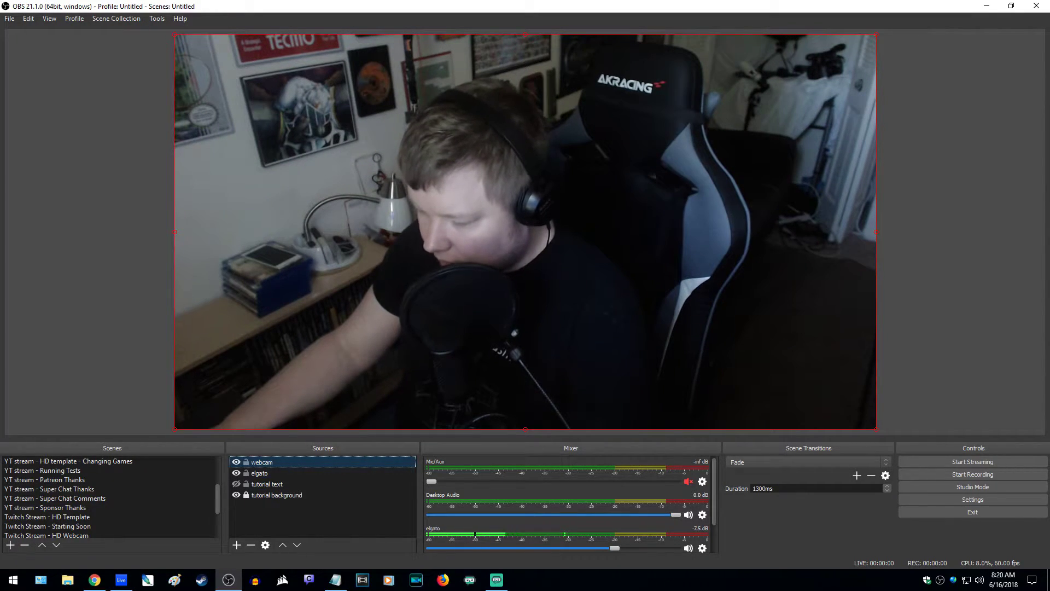
{"action": "right_click", "coordinate": [304, 204]}
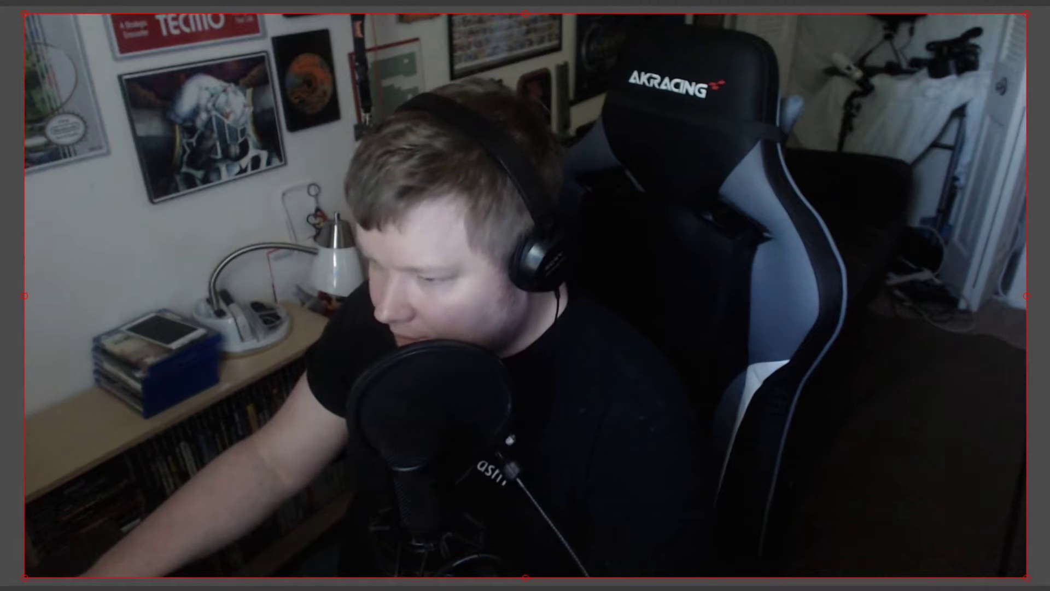
{"action": "left_click_drag", "start_coordinate": [24, 14], "coordinate": [454, 255]}
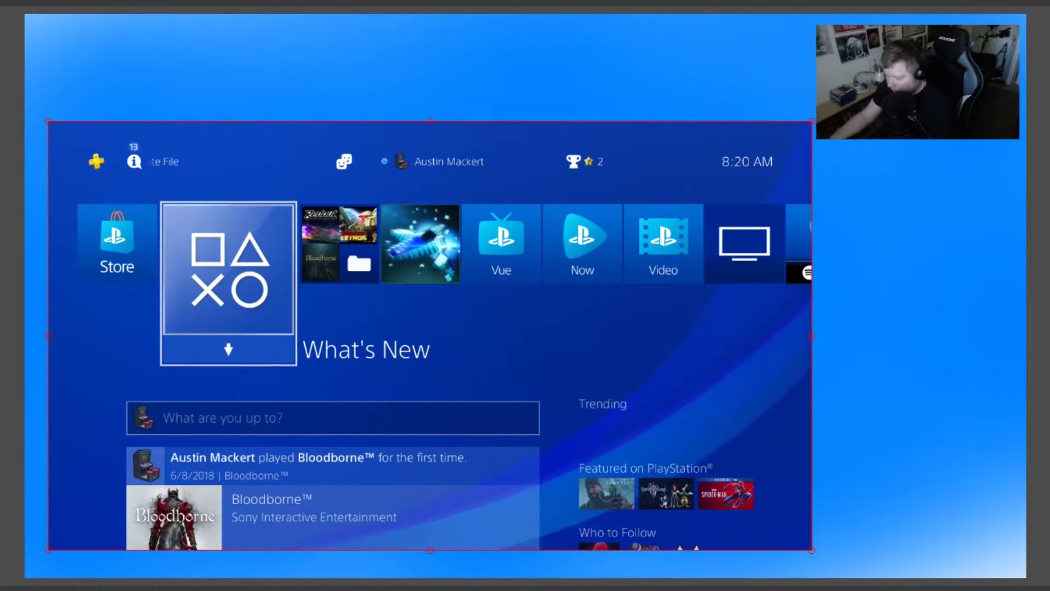
Nudge the elgato capture left and down in small increments until it sits flush in the canvas's lower-left corner
{"action": "key", "text": "Left"}
{"action": "key", "text": "Left"}
{"action": "key", "text": "Left"}
{"action": "key", "text": "Left"}
{"action": "key", "text": "Left"}
{"action": "key", "text": "Left"}
{"action": "key", "text": "Left"}
{"action": "key", "text": "Left"}
{"action": "key", "text": "Left"}
{"action": "key", "text": "Left"}
{"action": "key", "text": "Left"}
{"action": "key", "text": "Left"}
{"action": "key", "text": "Left"}
{"action": "key", "text": "Left"}
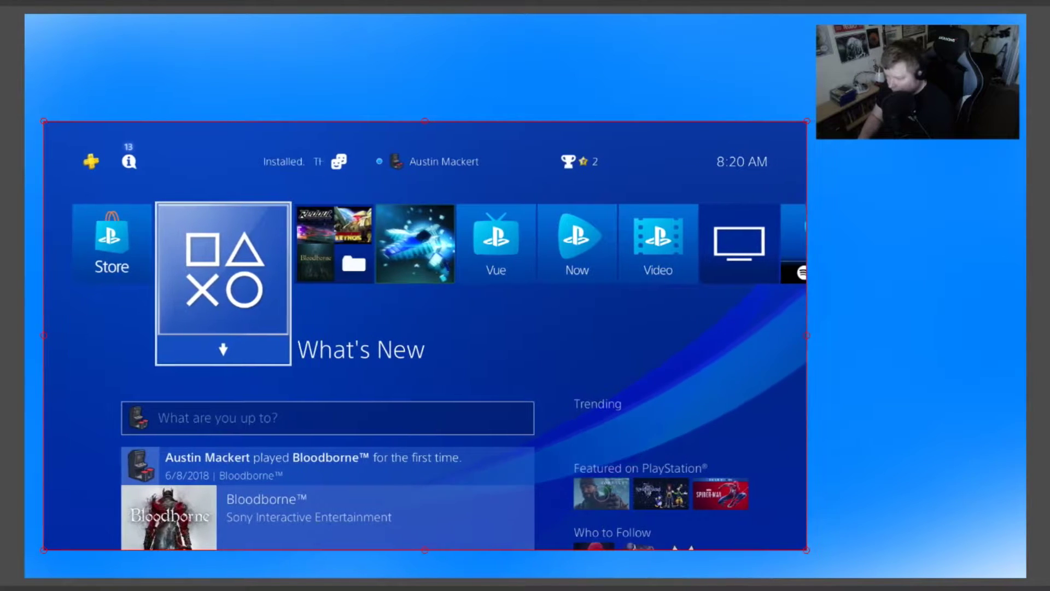
{"action": "key", "text": "Down"}
{"action": "key", "text": "Down"}
{"action": "key", "text": "Down"}
{"action": "key", "text": "Down"}
{"action": "key", "text": "Down"}
{"action": "key", "text": "Down"}
{"action": "key", "text": "Down"}
{"action": "key", "text": "Down"}
{"action": "key", "text": "Down"}
{"action": "key", "text": "Down"}
{"action": "key", "text": "Down"}
{"action": "key", "text": "Down"}
{"action": "key", "text": "Down"}
{"action": "key", "text": "Down"}
{"action": "key", "text": "Down"}
{"action": "key", "text": "Down"}
{"action": "key", "text": "Down"}
{"action": "key", "text": "Down"}
{"action": "key", "text": "Down"}
{"action": "key", "text": "Down"}
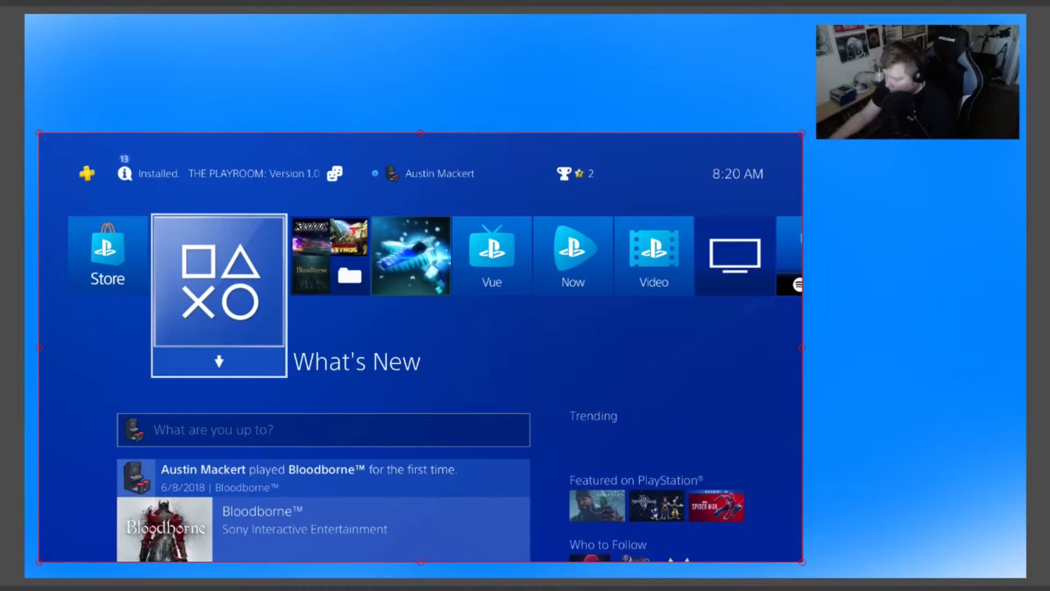
{"action": "key", "text": "Left"}
{"action": "key", "text": "Left"}
{"action": "key", "text": "Left"}
{"action": "key", "text": "Left"}
{"action": "key", "text": "Left"}
{"action": "key", "text": "Left"}
{"action": "key", "text": "Left"}
{"action": "key", "text": "Left"}
{"action": "key", "text": "Left"}
{"action": "key", "text": "Left"}
{"action": "key", "text": "Left"}
{"action": "key", "text": "Left"}
{"action": "key", "text": "Left"}
{"action": "key", "text": "Left"}
{"action": "key", "text": "Left"}
{"action": "key", "text": "Left"}
{"action": "key", "text": "Left"}
{"action": "key", "text": "Left"}
{"action": "key", "text": "Left"}
{"action": "key", "text": "Left"}
{"action": "key", "text": "Down"}
{"action": "key", "text": "Down"}
{"action": "key", "text": "Down"}
{"action": "key", "text": "Down"}
{"action": "key", "text": "Down"}
{"action": "key", "text": "Down"}
{"action": "key", "text": "Down"}
{"action": "key", "text": "Down"}
{"action": "key", "text": "Down"}
{"action": "key", "text": "Down"}
{"action": "key", "text": "Down"}
{"action": "key", "text": "Down"}
{"action": "key", "text": "Down"}
{"action": "key", "text": "Down"}
{"action": "key", "text": "Down"}
{"action": "key", "text": "Down"}
{"action": "key", "text": "Down"}
{"action": "key", "text": "Down"}
{"action": "key", "text": "Down"}
{"action": "key", "text": "Down"}
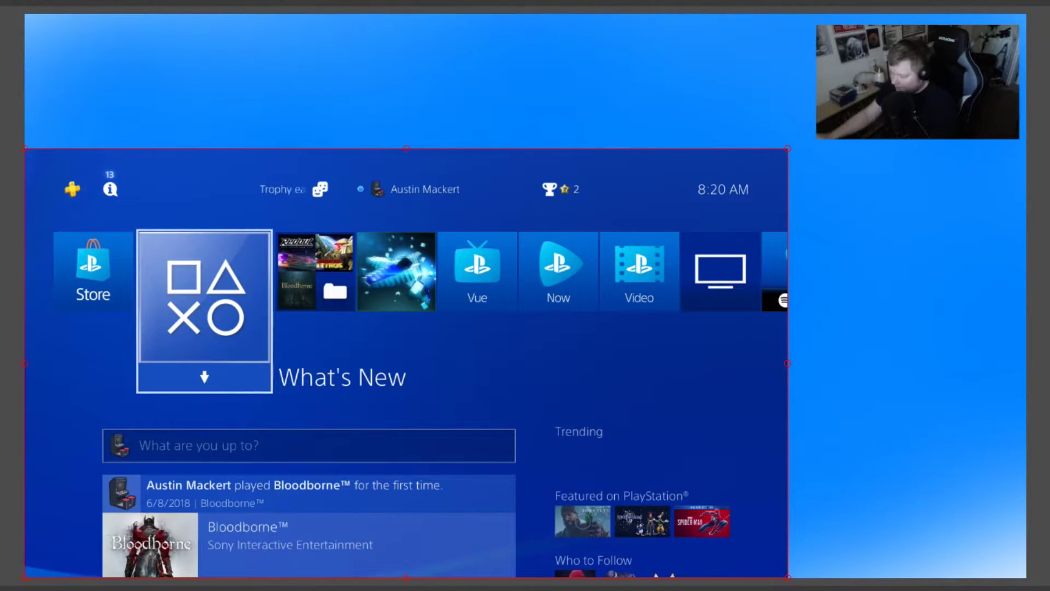
Nudge the elgato capture right and up, leaving a narrow strip of background along the canvas's left and bottom edges
{"action": "key", "text": "Right"}
{"action": "key", "text": "Right"}
{"action": "key", "text": "Right"}
{"action": "key", "text": "Right"}
{"action": "key", "text": "Right"}
{"action": "key", "text": "Right"}
{"action": "key", "text": "Right"}
{"action": "key", "text": "Right"}
{"action": "key", "text": "Right"}
{"action": "key", "text": "Right"}
{"action": "key", "text": "Right"}
{"action": "key", "text": "Right"}
{"action": "key", "text": "Right"}
{"action": "key", "text": "Right"}
{"action": "key", "text": "Right"}
{"action": "key", "text": "Right"}
{"action": "key", "text": "Right"}
{"action": "key", "text": "Right"}
{"action": "key", "text": "Right"}
{"action": "key", "text": "Right"}
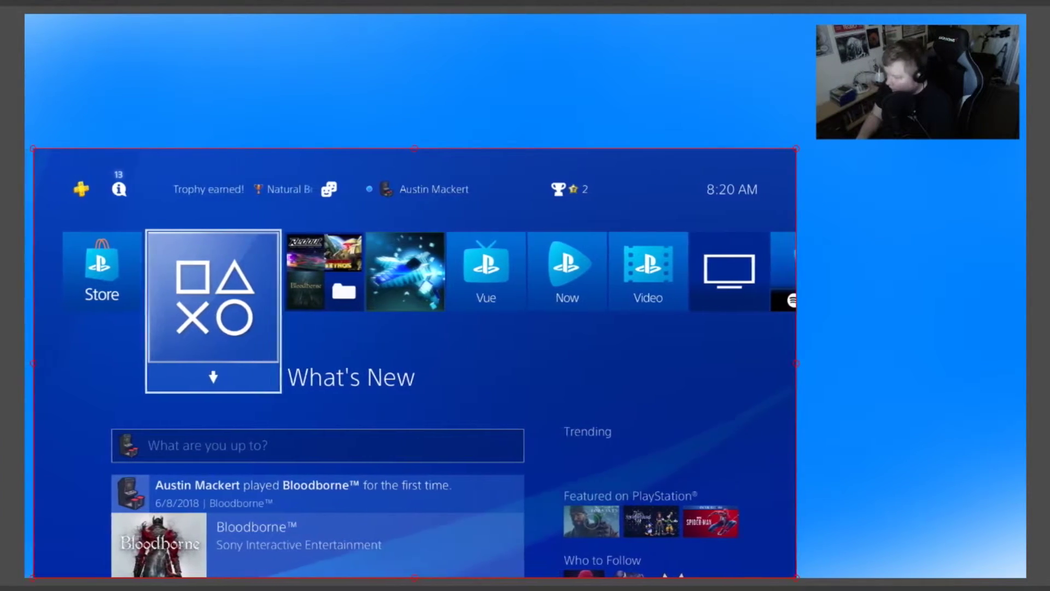
{"action": "key", "text": "Up"}
{"action": "key", "text": "Up"}
{"action": "key", "text": "Up"}
{"action": "key", "text": "Up"}
{"action": "key", "text": "Up"}
{"action": "key", "text": "Up"}
{"action": "key", "text": "Up"}
{"action": "key", "text": "Up"}
{"action": "key", "text": "Up"}
{"action": "key", "text": "Up"}
{"action": "key", "text": "Up"}
{"action": "key", "text": "Up"}
{"action": "key", "text": "Up"}
{"action": "key", "text": "Up"}
{"action": "key", "text": "Up"}
{"action": "key", "text": "Up"}
{"action": "key", "text": "Up"}
{"action": "key", "text": "Up"}
{"action": "key", "text": "Up"}
{"action": "key", "text": "Up"}
{"action": "key", "text": "Up"}
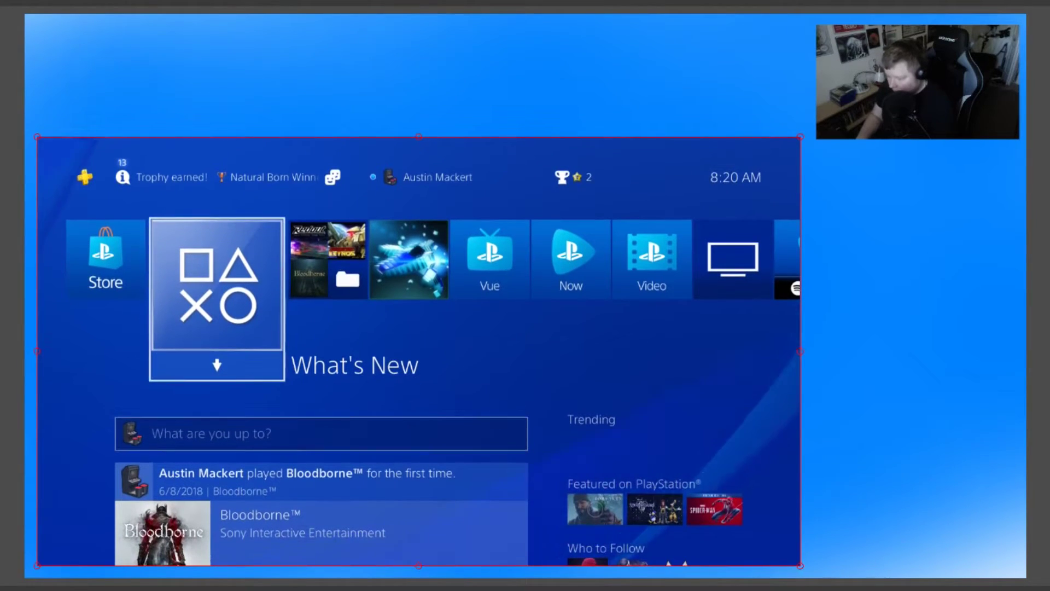
{"action": "key", "text": "Up"}
{"action": "key", "text": "Up"}
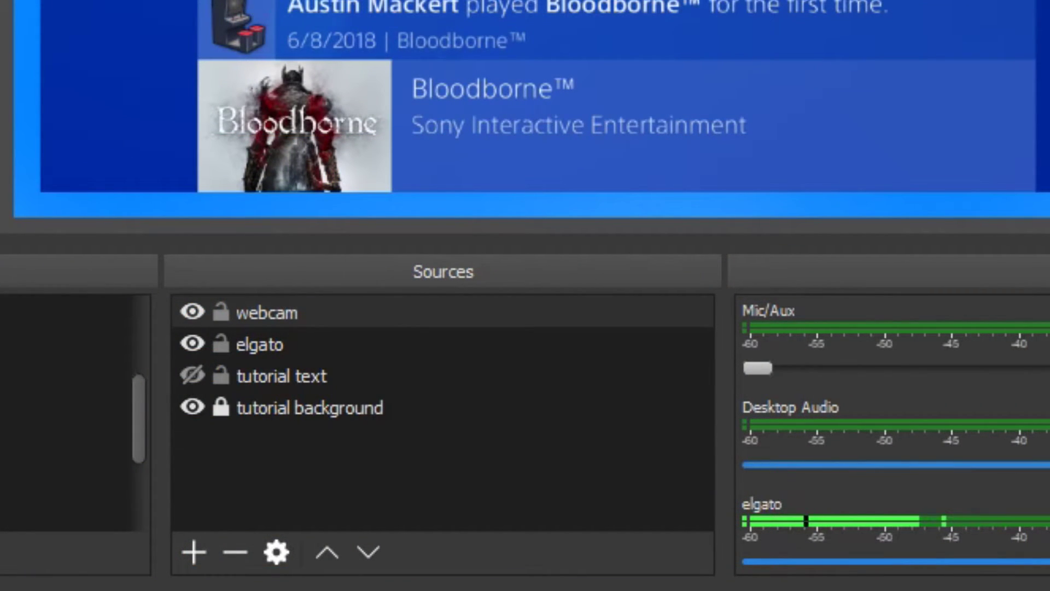
Open the properties of the webcam source
{"action": "left_click", "coordinate": [267, 313]}
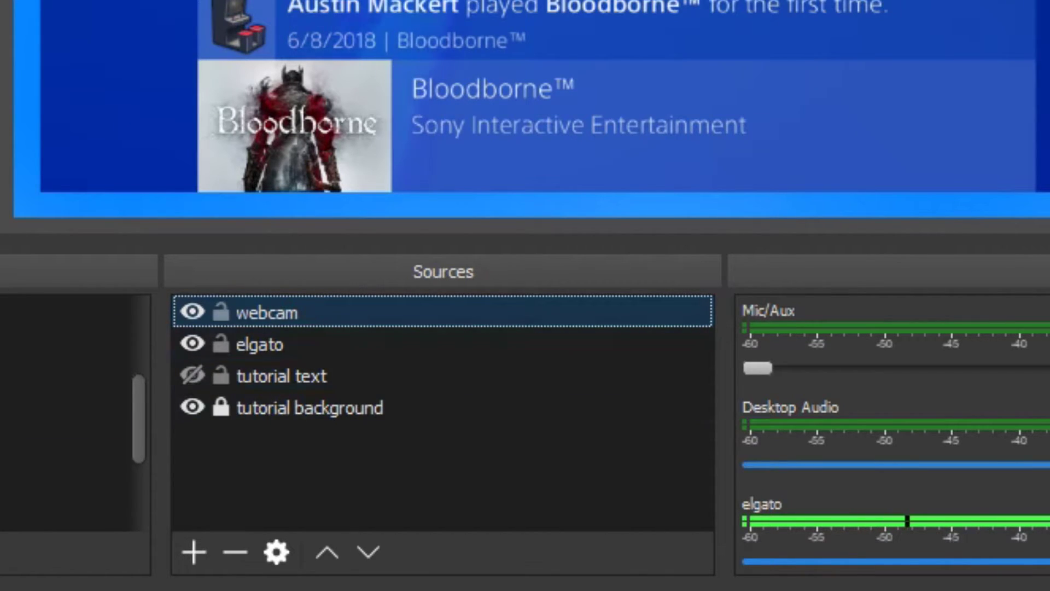
{"action": "right_click", "coordinate": [383, 312]}
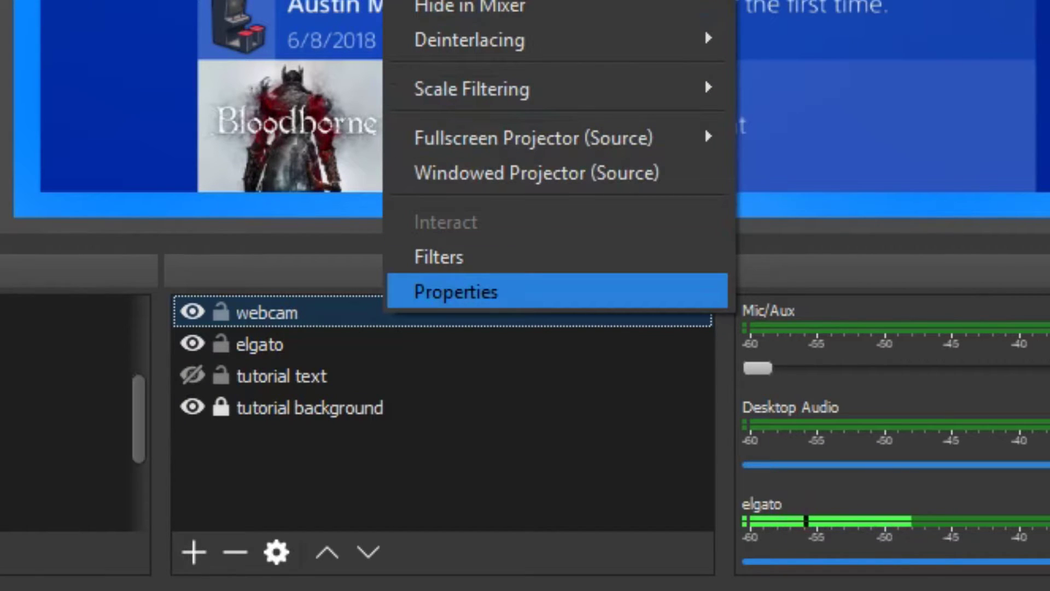
{"action": "key", "text": "Return"}
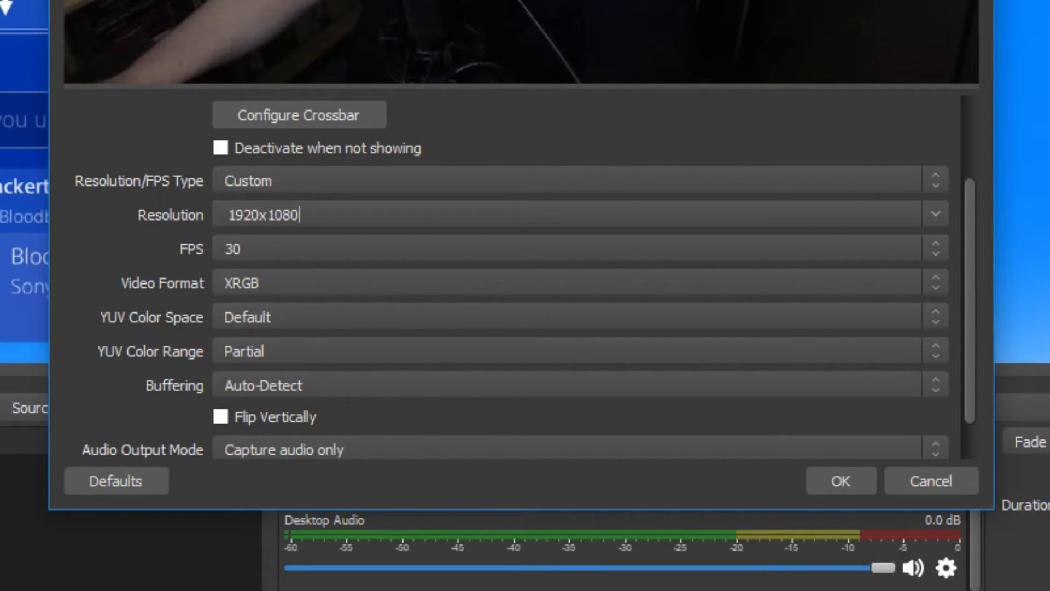
Examine the webcam's available FPS options and its remaining video and audio settings, keeping the current FPS choice
{"action": "left_click", "coordinate": [580, 248]}
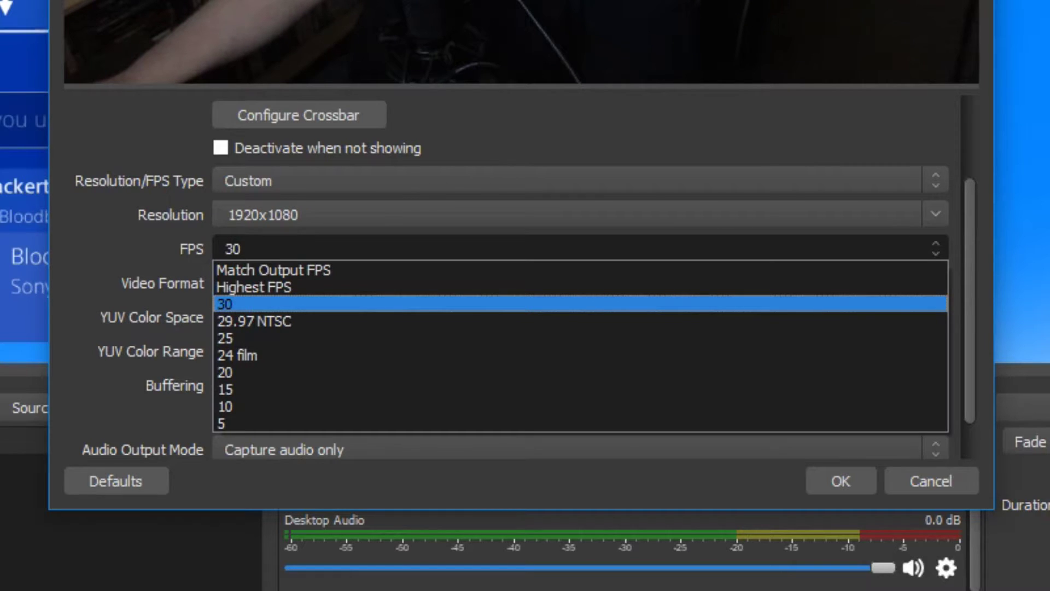
{"action": "key", "text": "Down"}
{"action": "key", "text": "Down"}
{"action": "key", "text": "Down"}
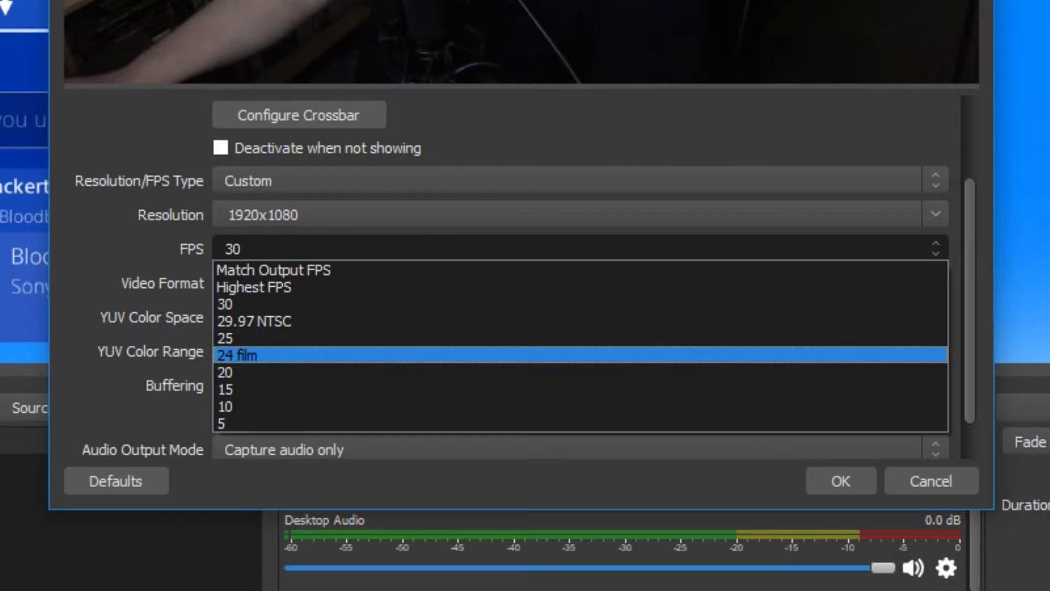
{"action": "key", "text": "Home"}
{"action": "key", "text": "Escape"}
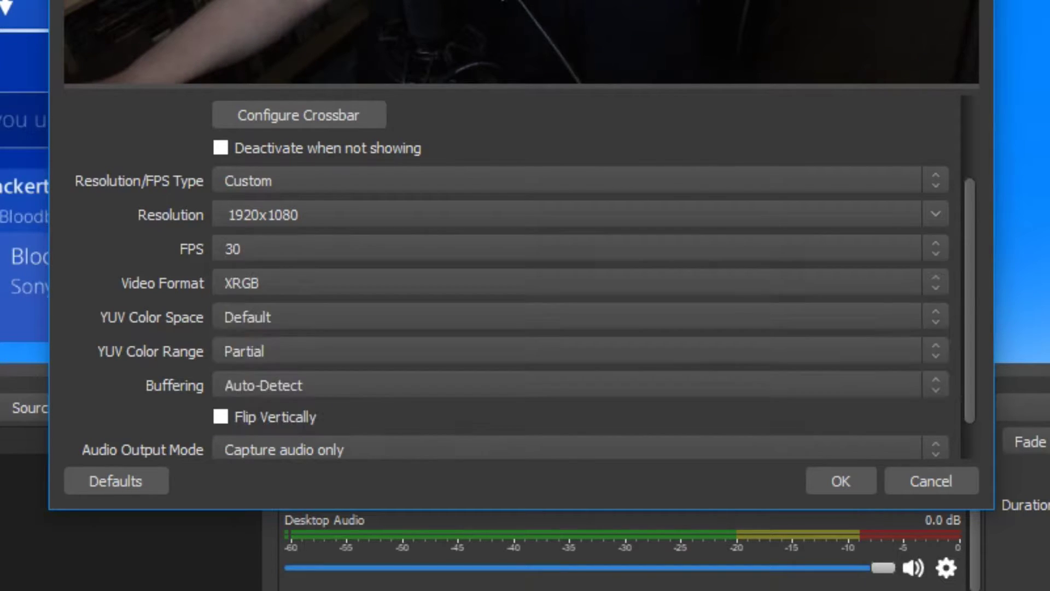
{"action": "scroll", "coordinate": [525, 278], "scroll_direction": "down", "scroll_amount": 1}
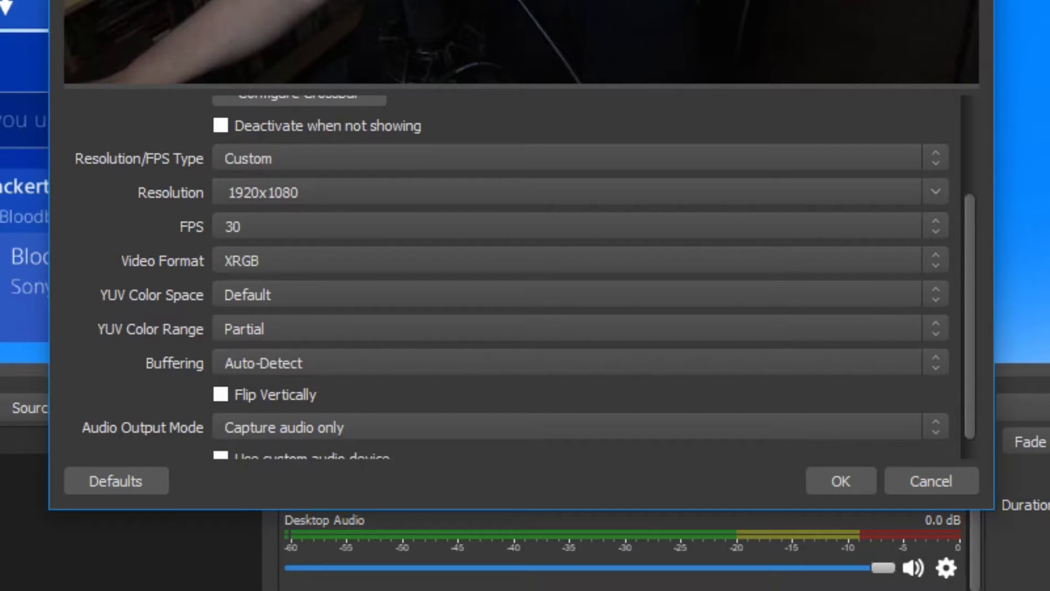
{"action": "scroll", "coordinate": [525, 277], "scroll_direction": "up", "scroll_amount": 1}
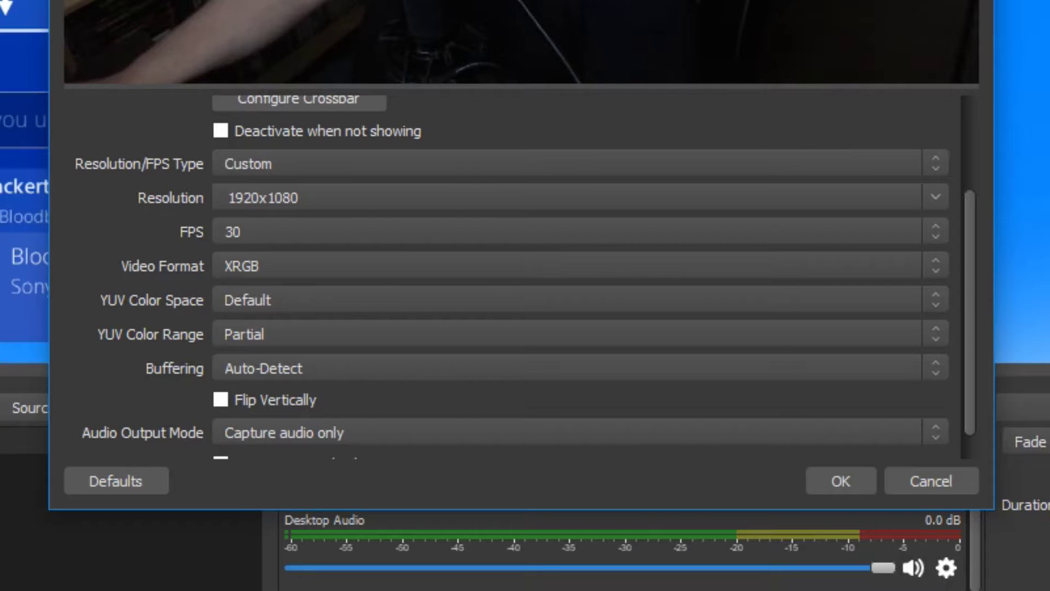
Examine the Buffering options and the remaining settings in the webcam's properties
{"action": "scroll", "coordinate": [525, 277], "scroll_direction": "down", "scroll_amount": 1}
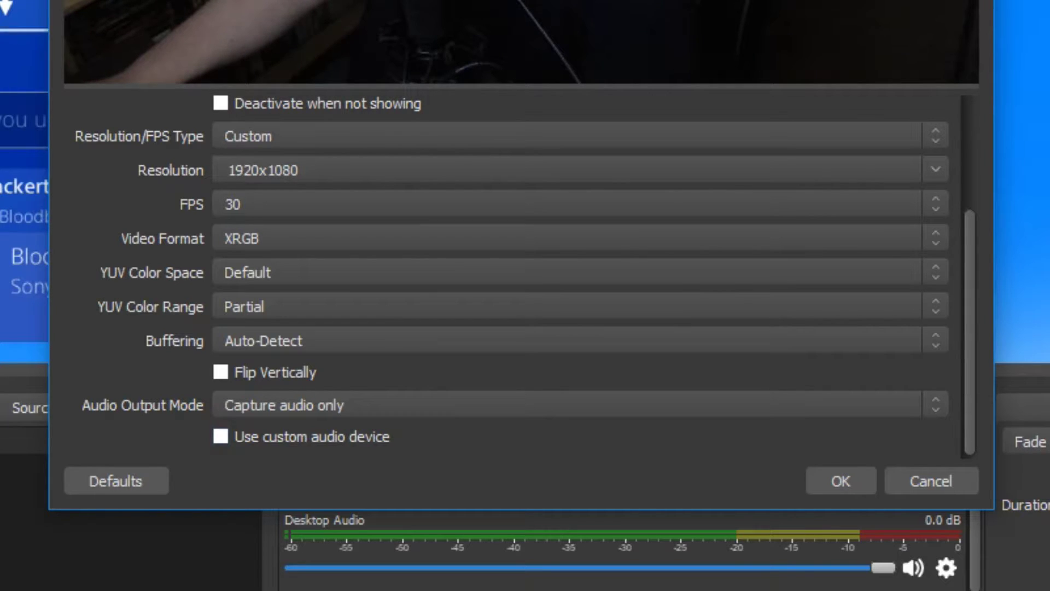
{"action": "left_click", "coordinate": [580, 340]}
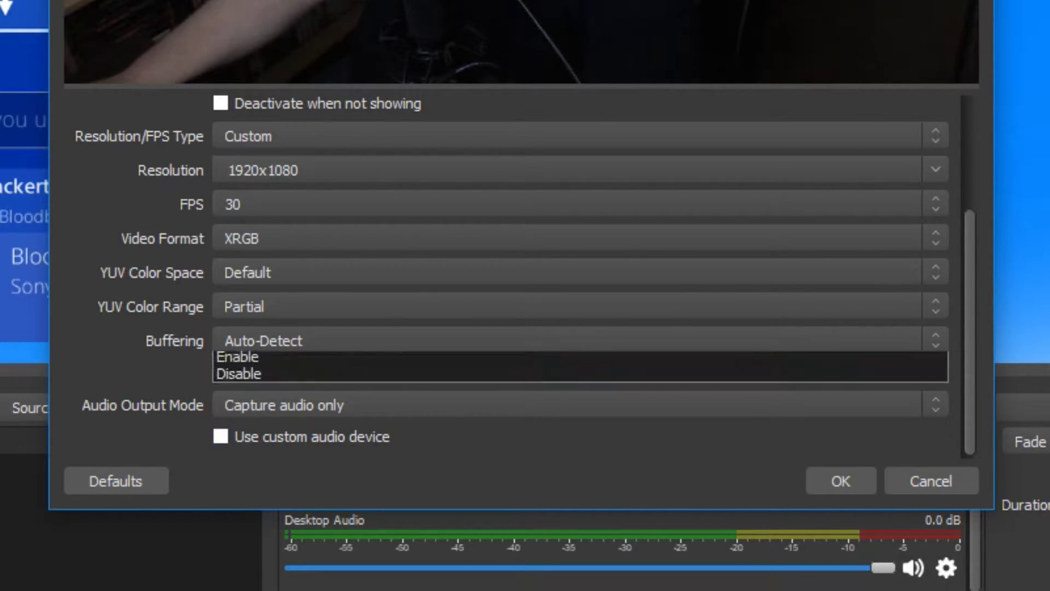
{"action": "key", "text": "Escape"}
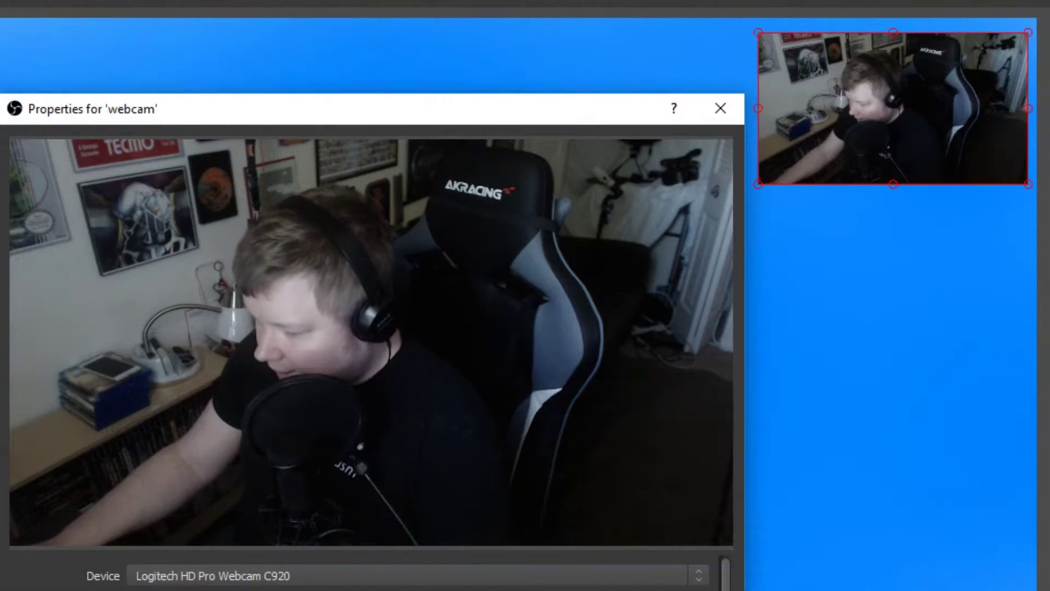
{"action": "scroll", "coordinate": [372, 572], "scroll_direction": "down", "scroll_amount": 1}
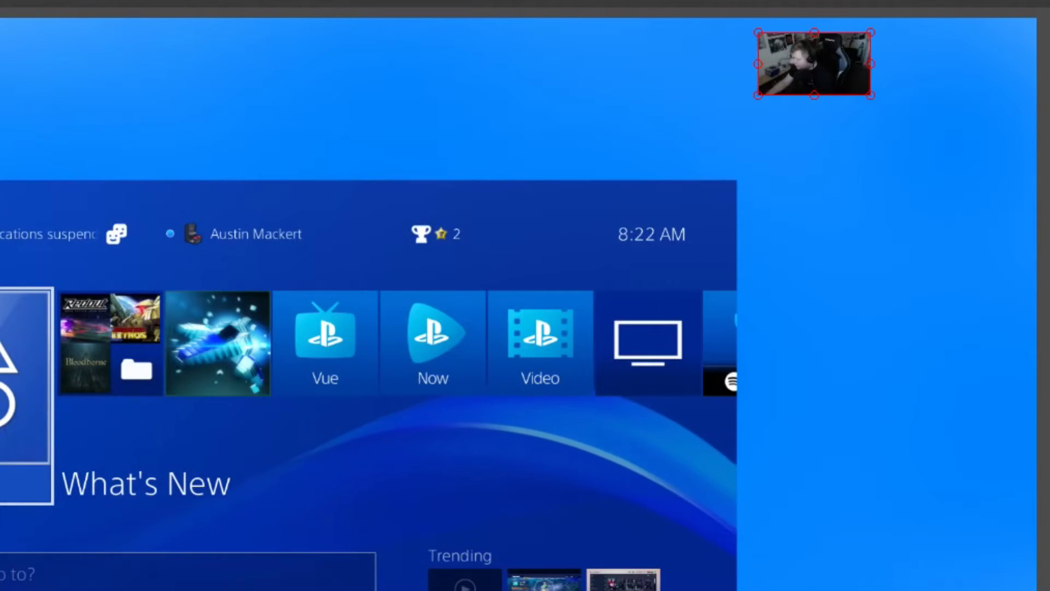
Enlarge the small webcam source to fit the background area in the canvas's upper-right corner, beside the elgato capture
{"action": "left_click_drag", "start_coordinate": [894, 108], "coordinate": [1022, 179]}
{"action": "left_click_drag", "start_coordinate": [890, 106], "coordinate": [888, 105]}
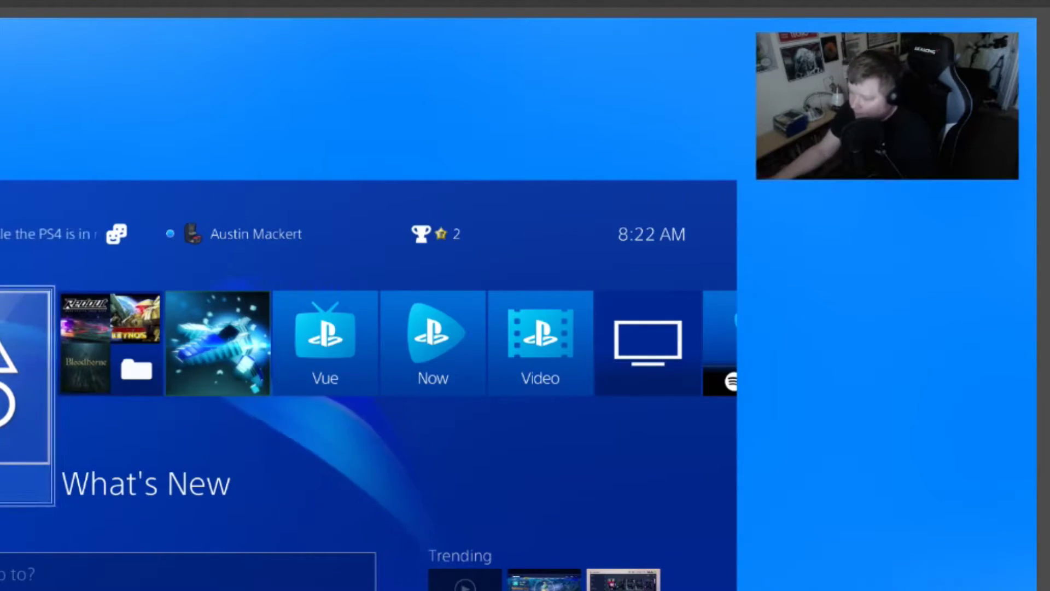
{"action": "left_click", "coordinate": [888, 106]}
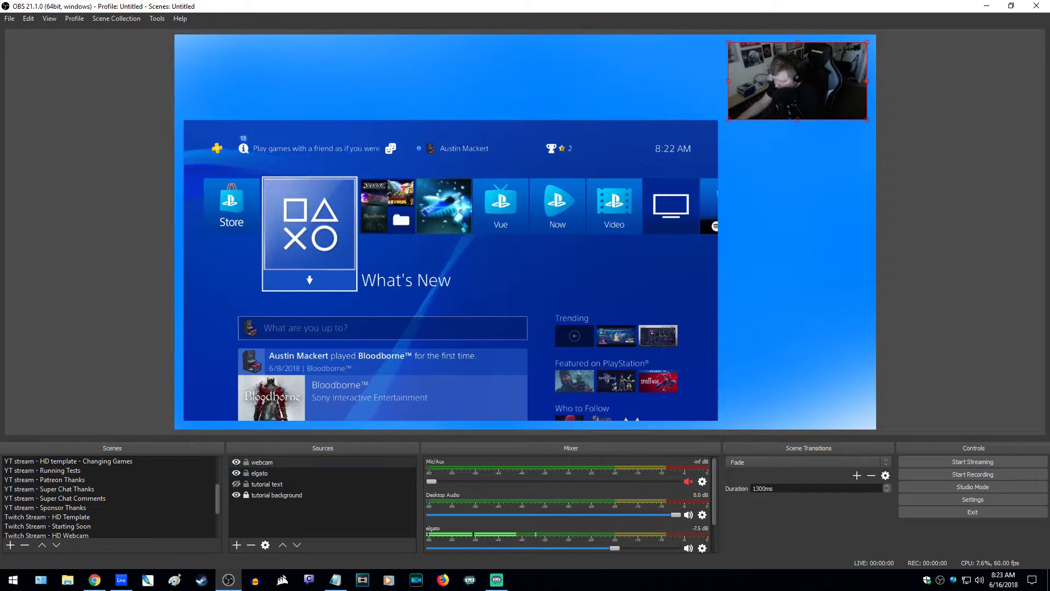
Switch to the Twitch Stream - HD Webcam scene and shrink its webcam source into the canvas's upper-left corner
{"action": "scroll", "coordinate": [110, 498], "scroll_direction": "down", "scroll_amount": 2}
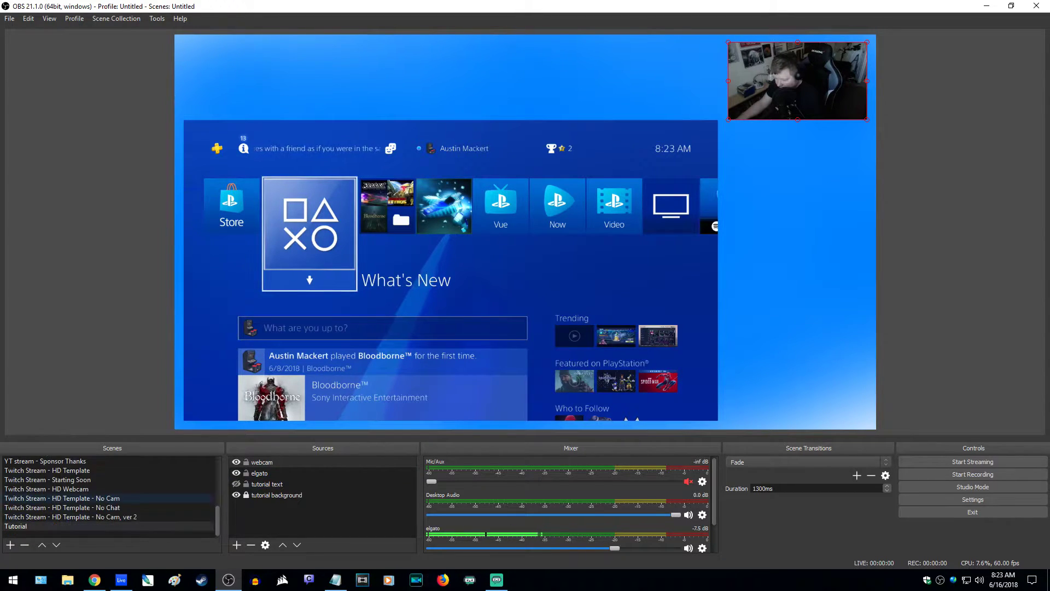
{"action": "left_click", "coordinate": [47, 489]}
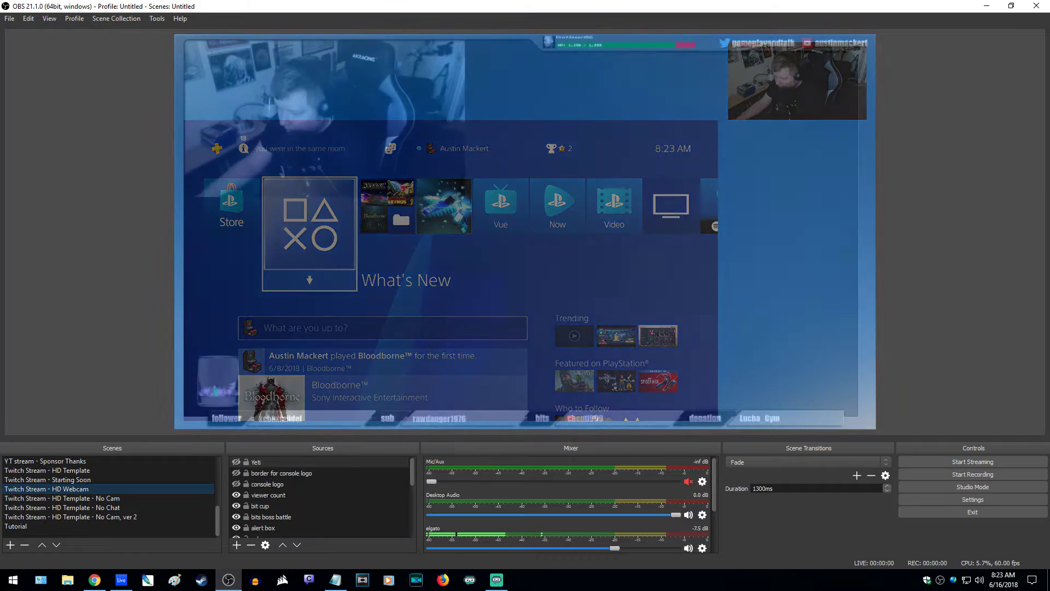
{"action": "left_click", "coordinate": [323, 118]}
{"action": "left_click", "coordinate": [324, 118]}
{"action": "left_click_drag", "start_coordinate": [465, 197], "coordinate": [319, 115]}
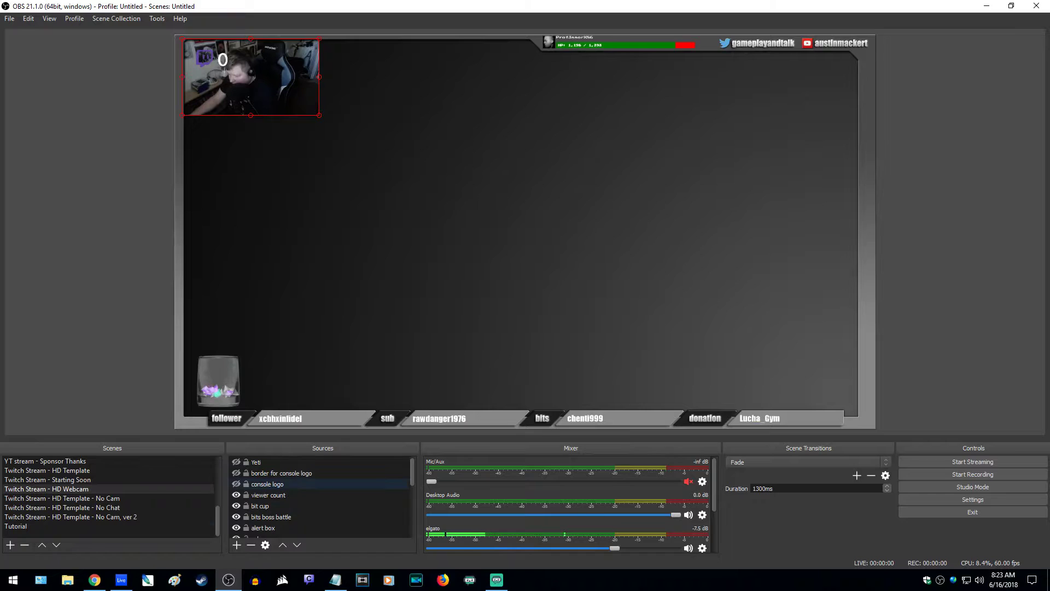
Set the webcam's resolution to 1920x1080 in its properties and enlarge the source to fill the overlay border
{"action": "scroll", "coordinate": [322, 495], "scroll_direction": "down", "scroll_amount": 4}
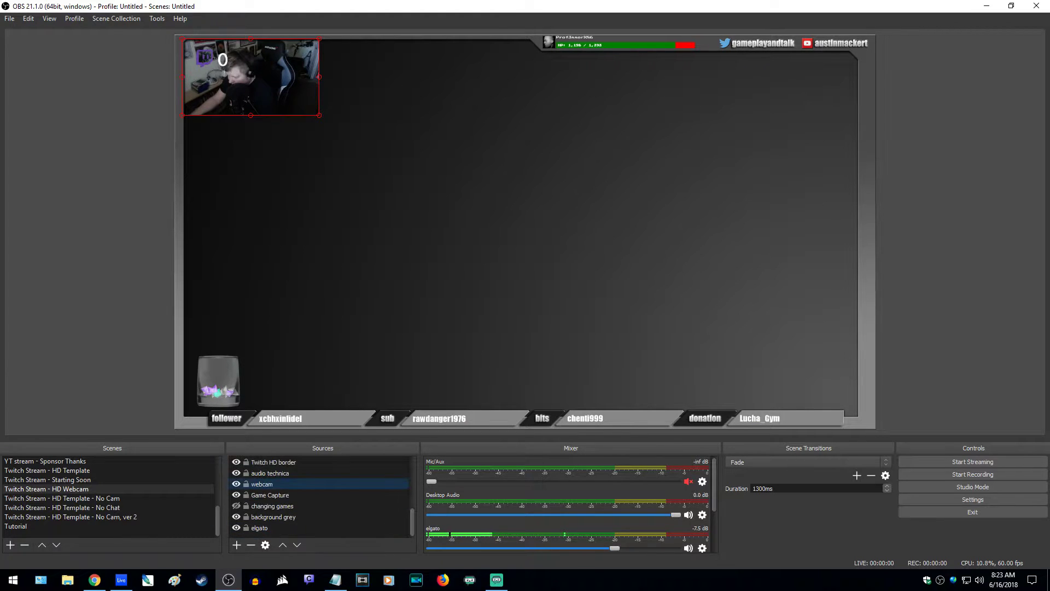
{"action": "right_click", "coordinate": [290, 484]}
{"action": "left_click", "coordinate": [317, 479]}
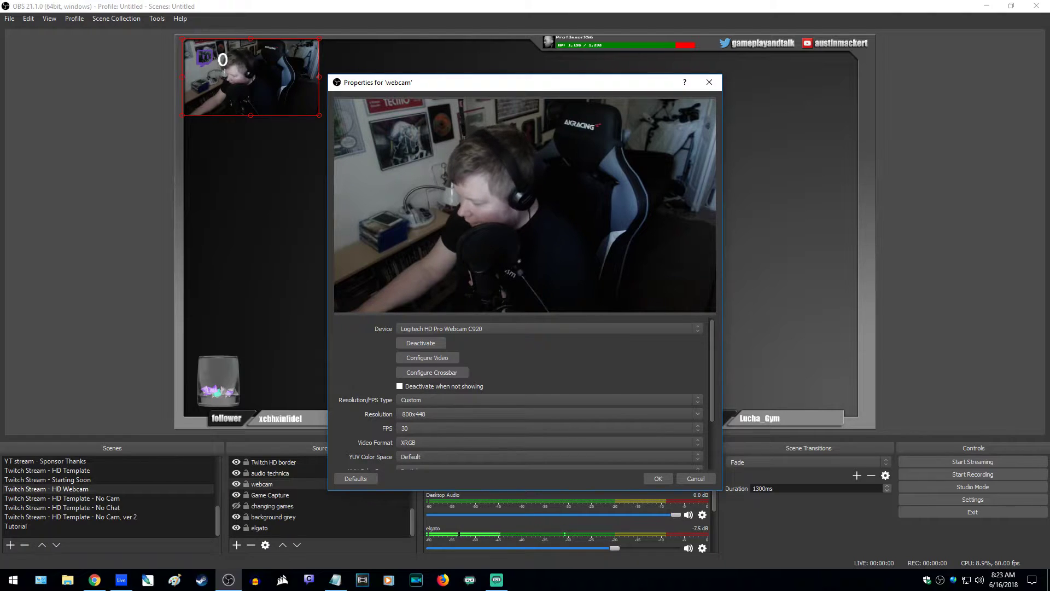
{"action": "left_click", "coordinate": [547, 415]}
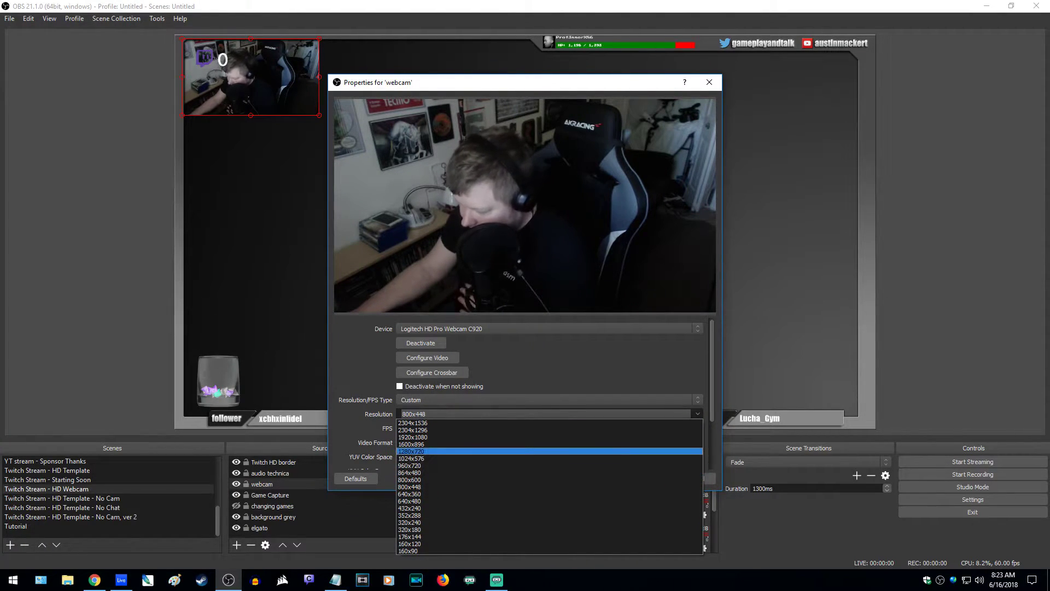
{"action": "left_click", "coordinate": [528, 437]}
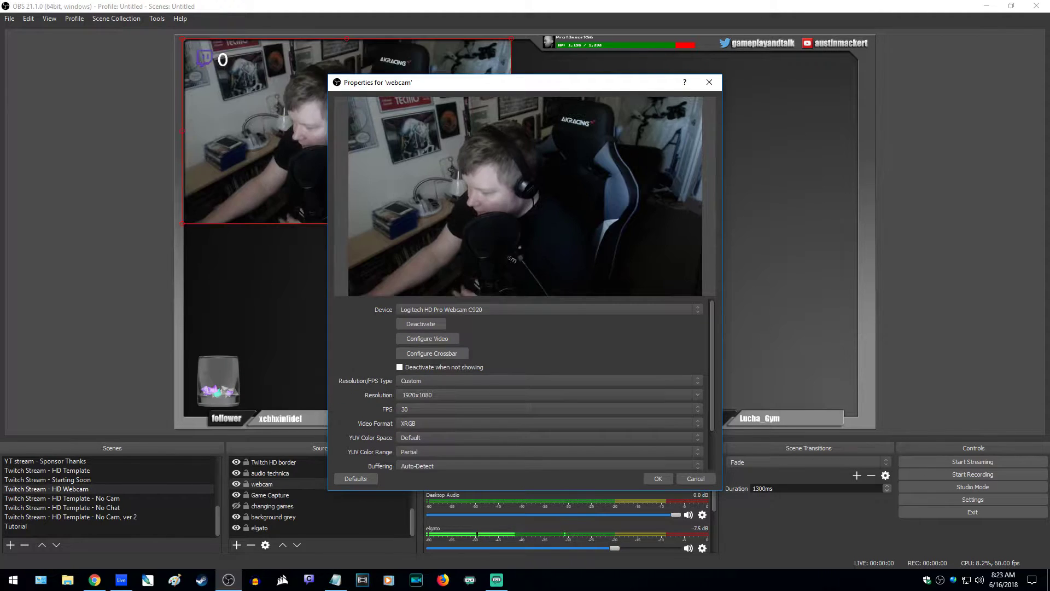
{"action": "key", "text": "Return"}
{"action": "left_click_drag", "start_coordinate": [511, 224], "coordinate": [865, 423]}
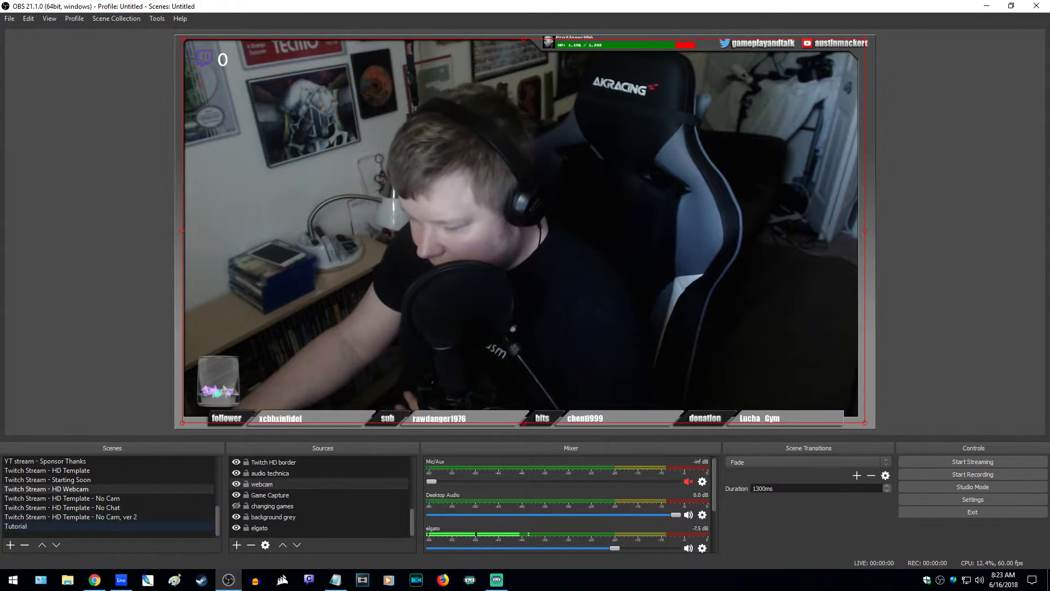
Return to the Tutorial scene, shrink the webcam source and move it into the canvas's upper-right corner
{"action": "left_click", "coordinate": [22, 525]}
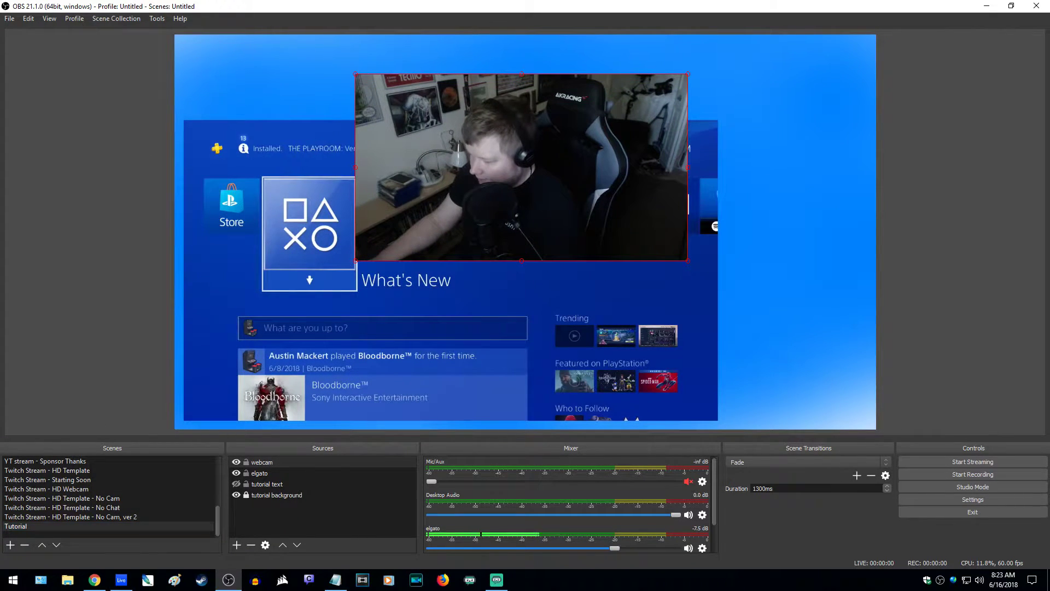
{"action": "left_click_drag", "start_coordinate": [355, 260], "coordinate": [526, 164]}
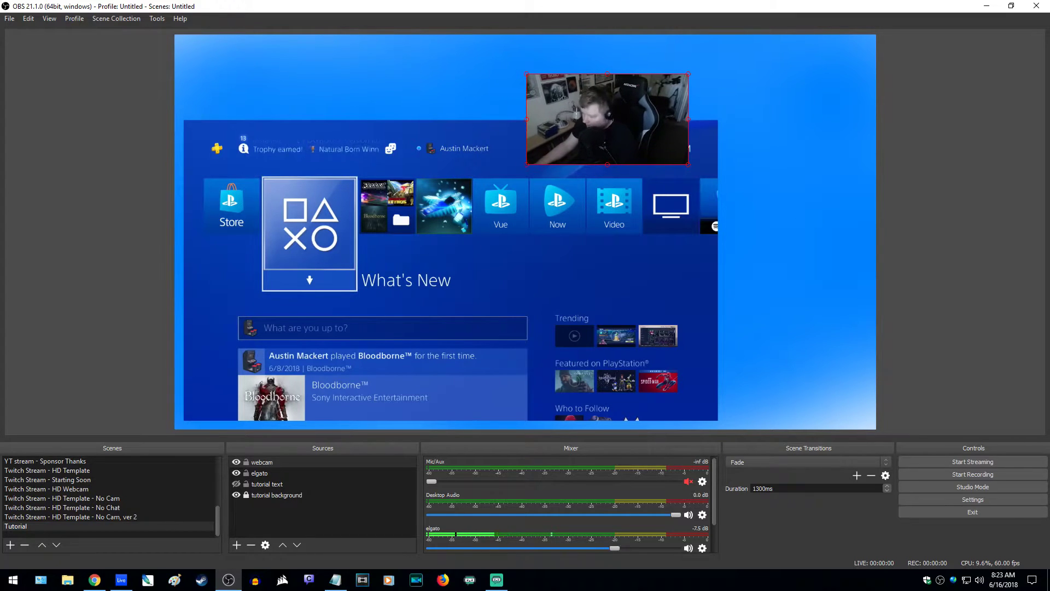
{"action": "left_click_drag", "start_coordinate": [607, 119], "coordinate": [789, 86]}
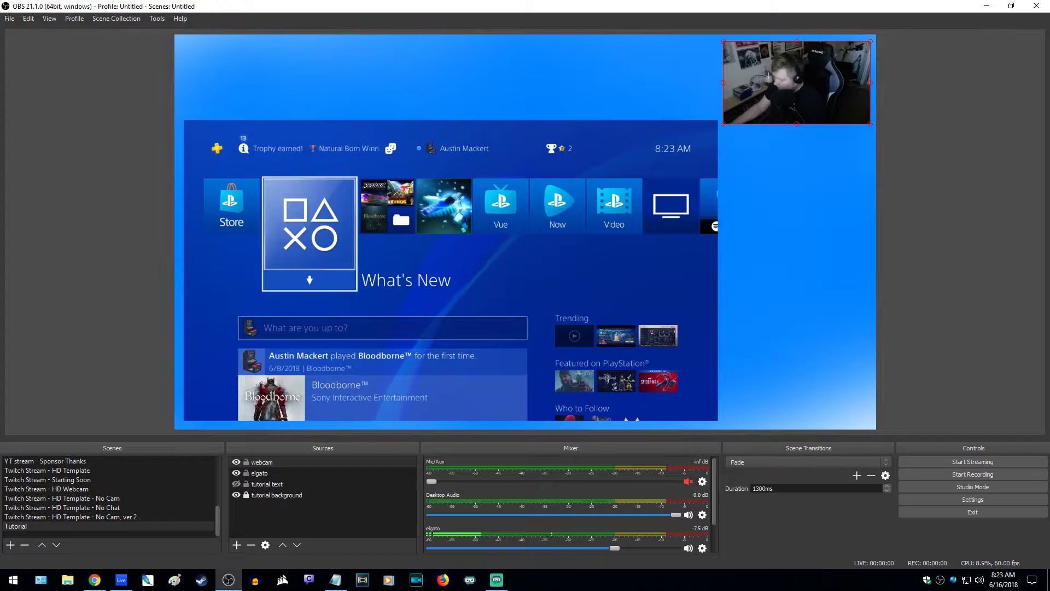
{"action": "key", "text": "Escape"}
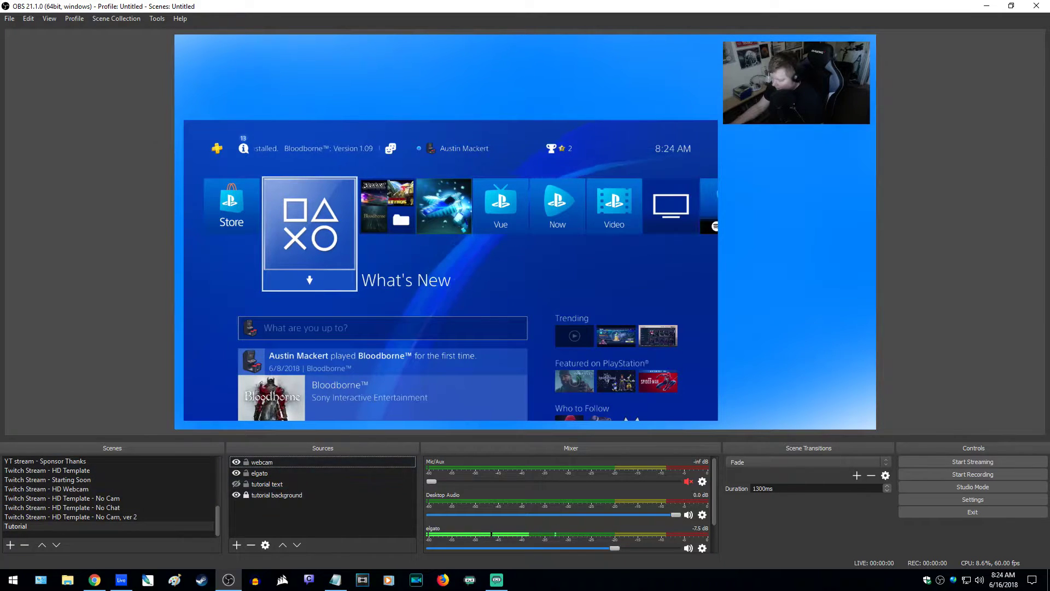
Review the Twitch Stream - HD Webcam scene and its source list, and return to the Tutorial scene
{"action": "right_click", "coordinate": [335, 462]}
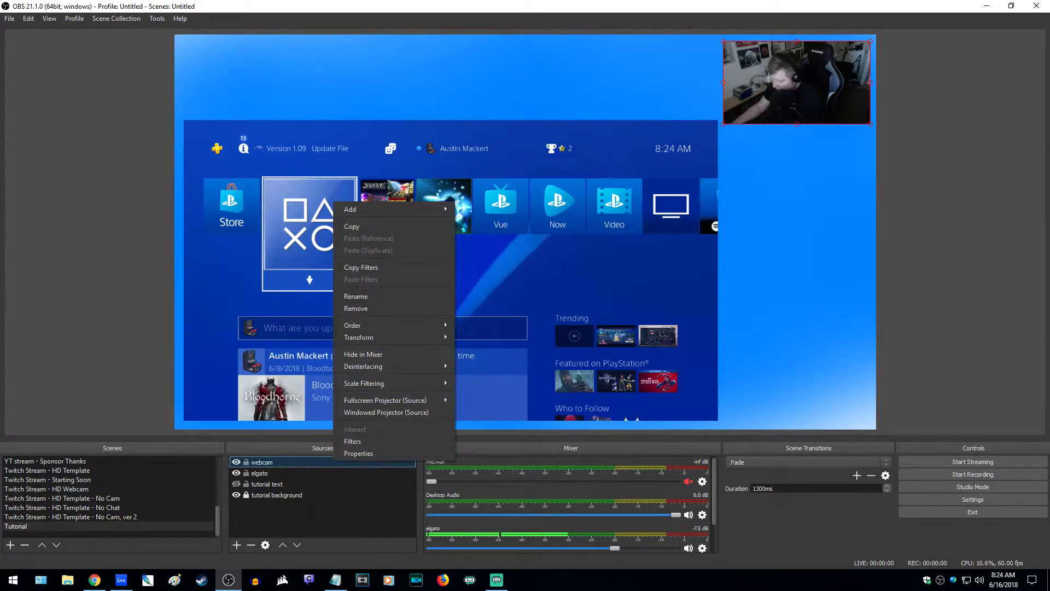
{"action": "left_click", "coordinate": [46, 488]}
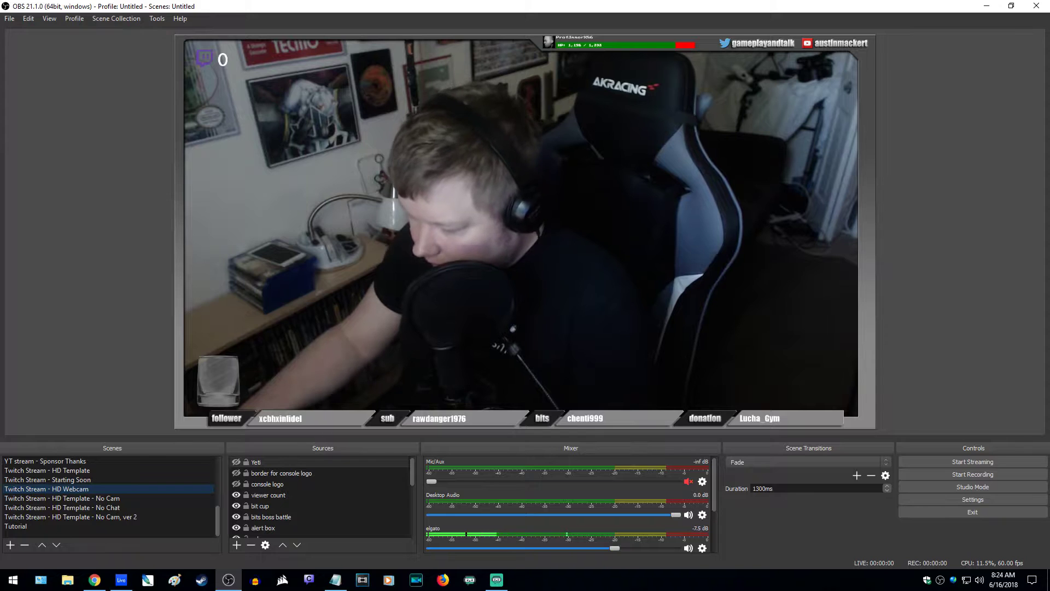
{"action": "scroll", "coordinate": [322, 495], "scroll_direction": "down", "scroll_amount": 5}
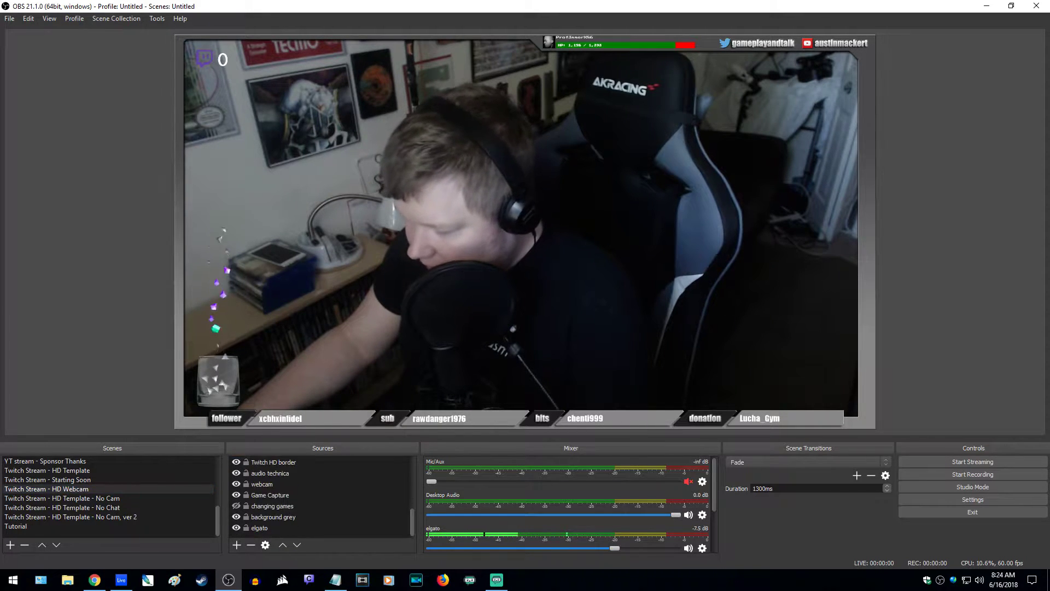
{"action": "left_click", "coordinate": [15, 526]}
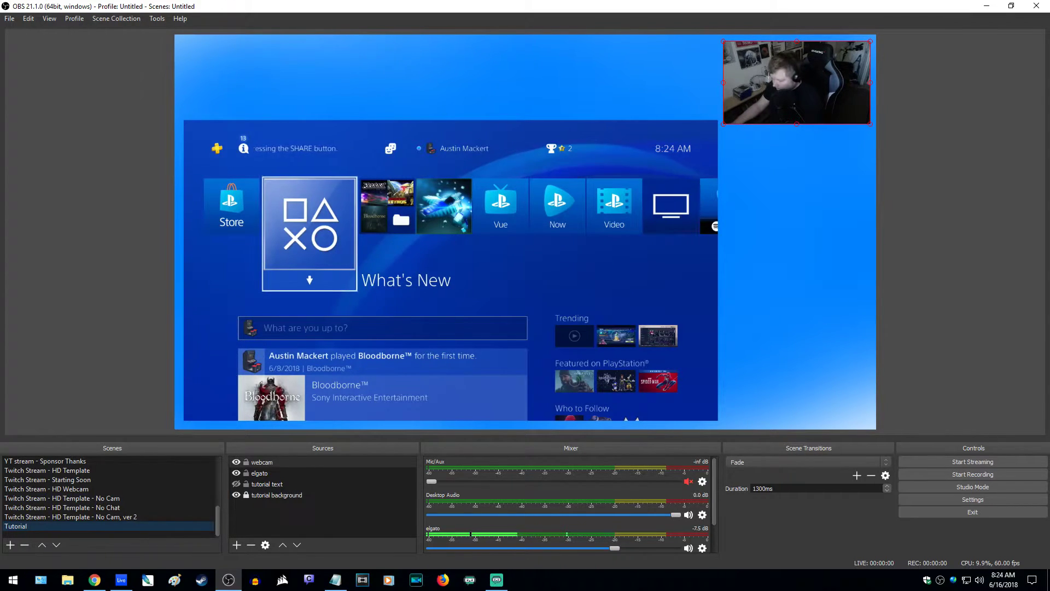
Open the video configuration from the webcam's properties, turn off Auto-focus and close the configuration window
{"action": "right_click", "coordinate": [328, 463]}
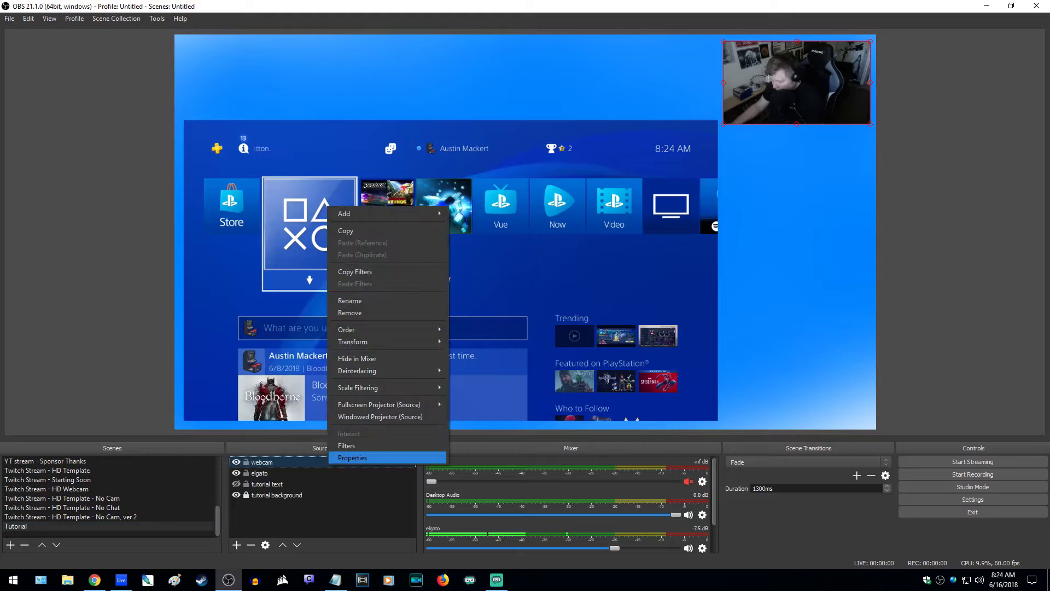
{"action": "left_click", "coordinate": [352, 457]}
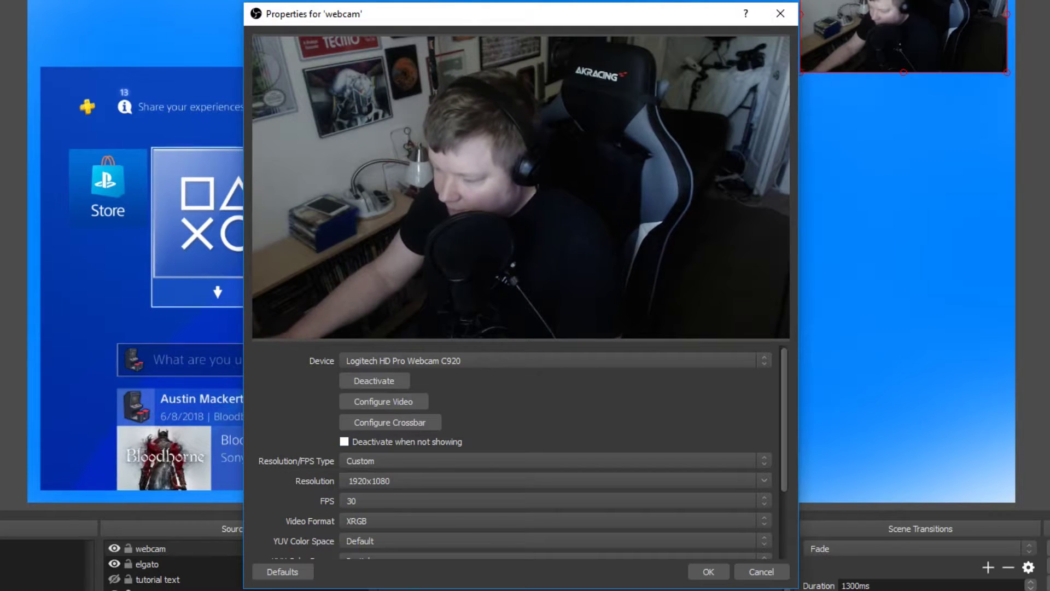
{"action": "left_click", "coordinate": [384, 401]}
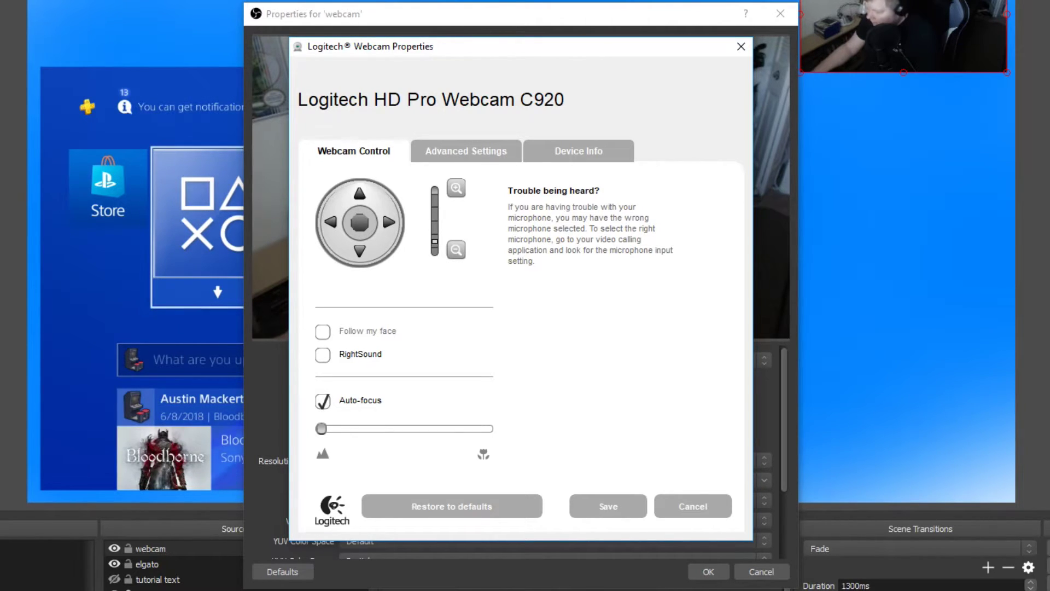
{"action": "left_click", "coordinate": [323, 401]}
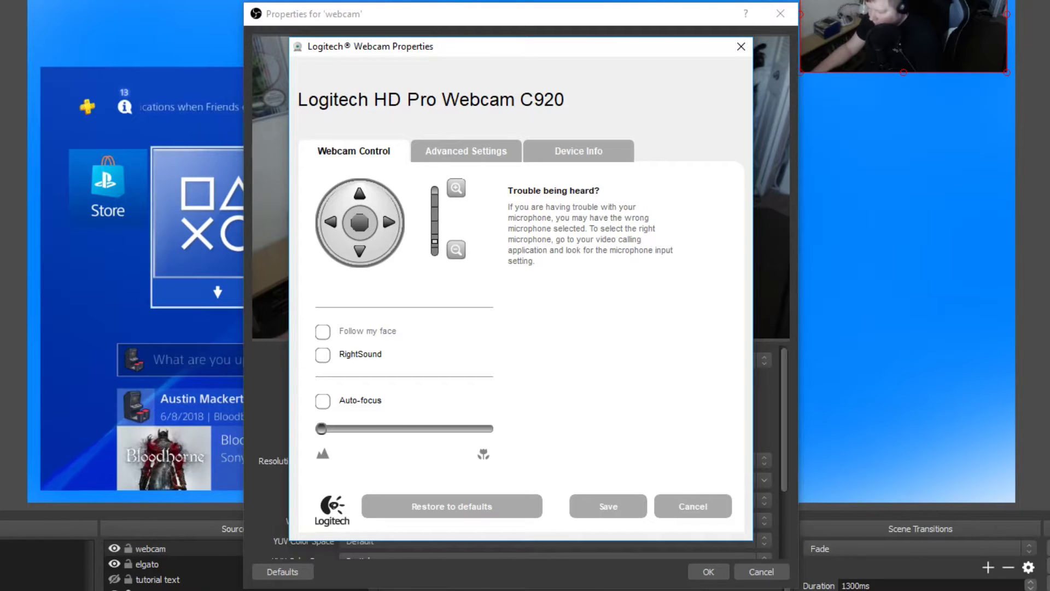
{"action": "mouse_move", "coordinate": [567, 49]}
{"action": "left_mouse_down"}
{"action": "mouse_move", "coordinate": [567, 36]}
{"action": "mouse_move", "coordinate": [566, 50]}
{"action": "left_mouse_up"}
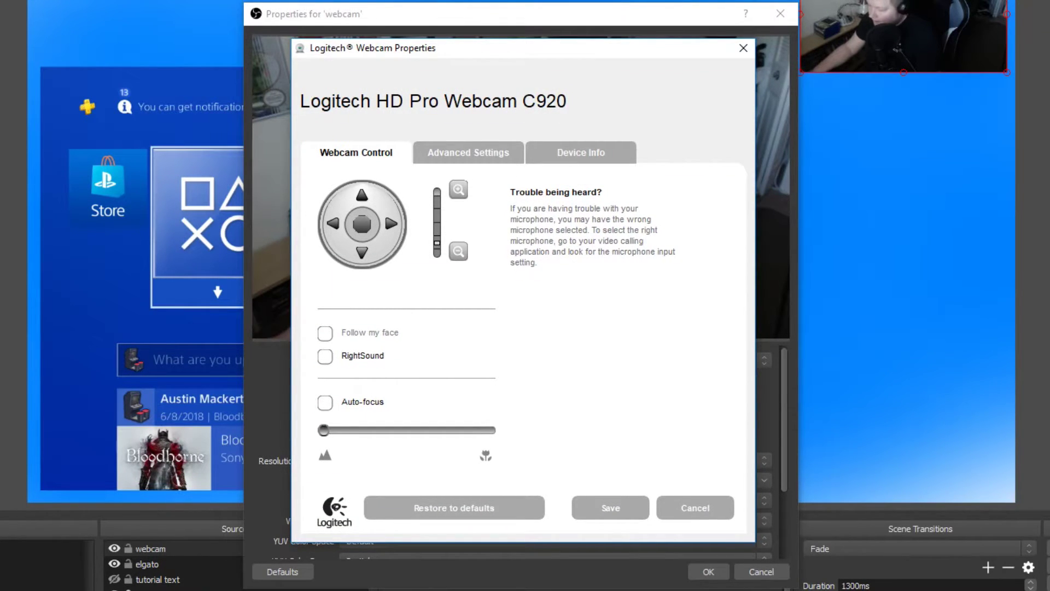
{"action": "key", "text": "Escape"}
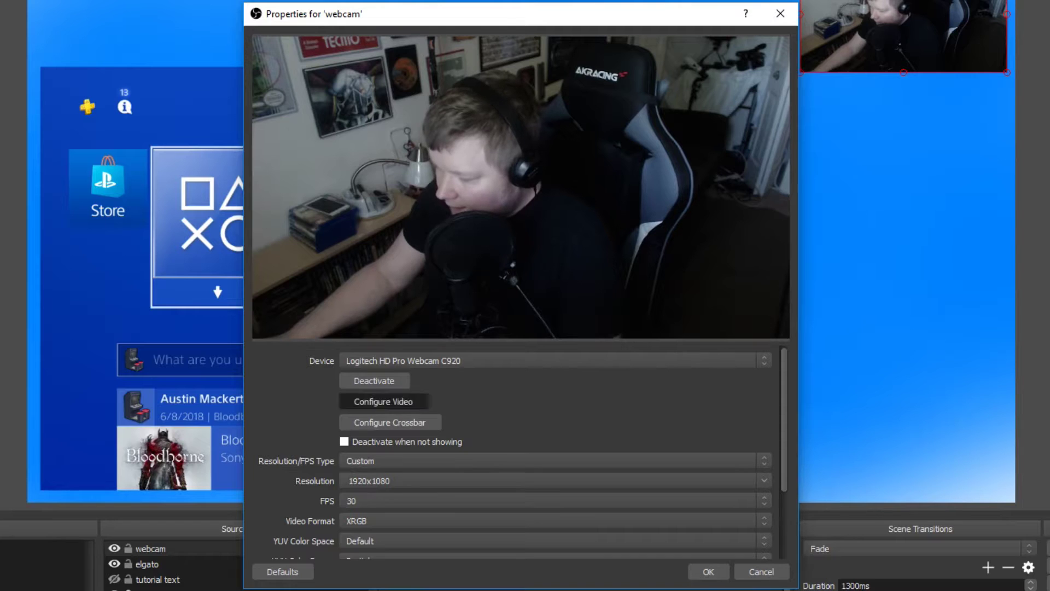
Reopen the webcam's video configuration and place it side by side with the webcam properties window
{"action": "left_click", "coordinate": [383, 402]}
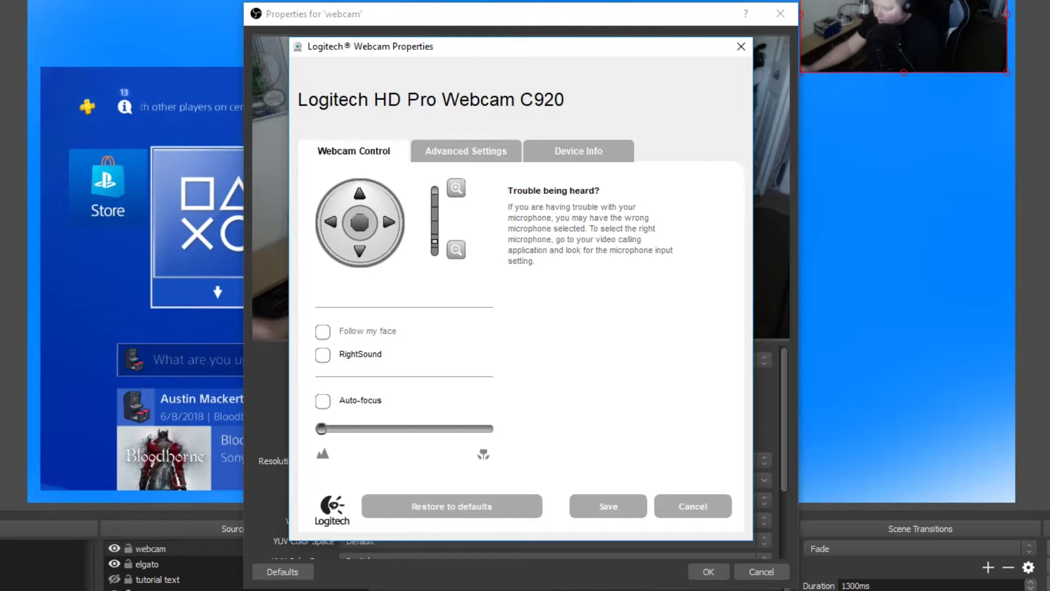
{"action": "key", "text": "Escape"}
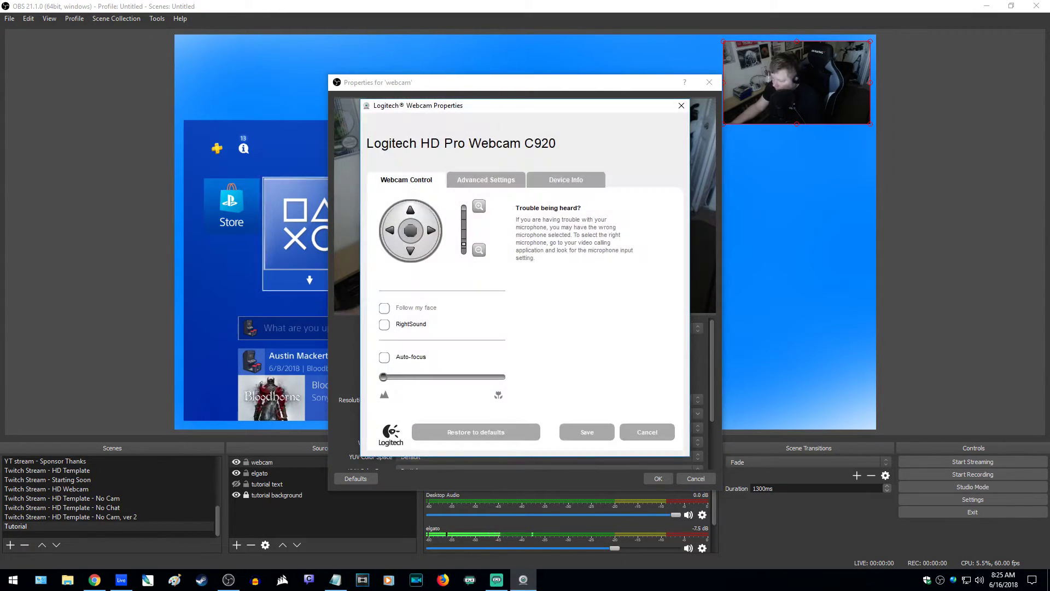
{"action": "left_click_drag", "start_coordinate": [558, 106], "coordinate": [902, 140]}
{"action": "left_click_drag", "start_coordinate": [494, 82], "coordinate": [275, 74]}
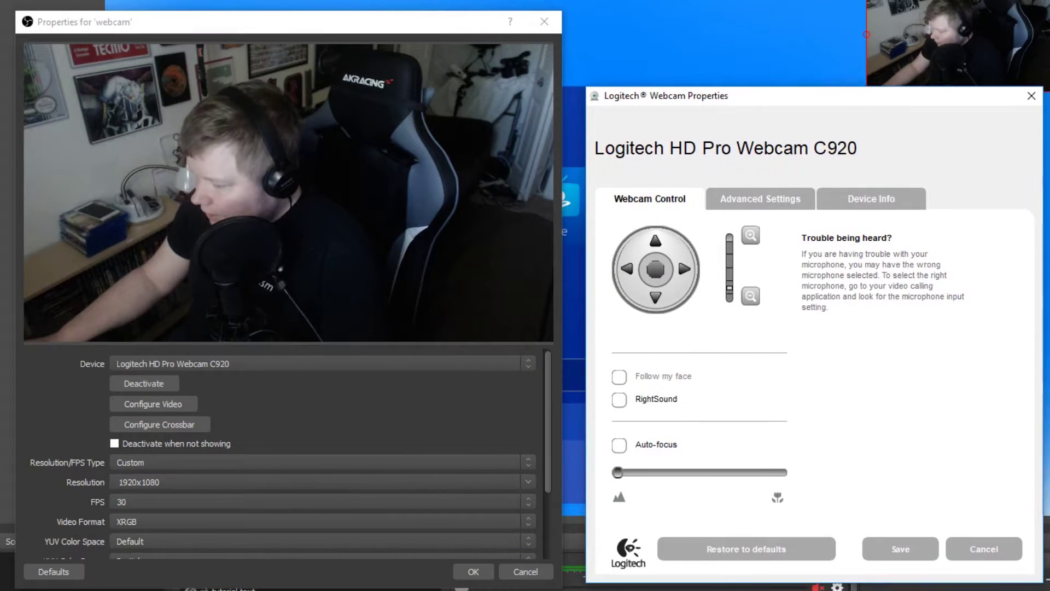
In the webcam's advanced settings, turn off RightLight, keep automatic Gain off and set Exposure slightly above the middle of its range
{"action": "left_click", "coordinate": [760, 198]}
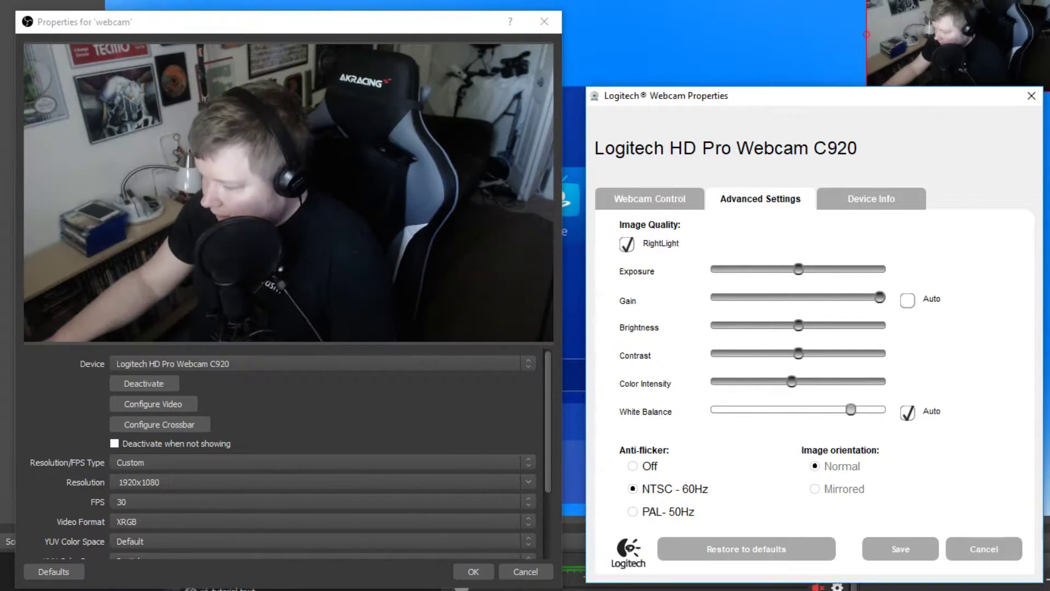
{"action": "left_click", "coordinate": [908, 300]}
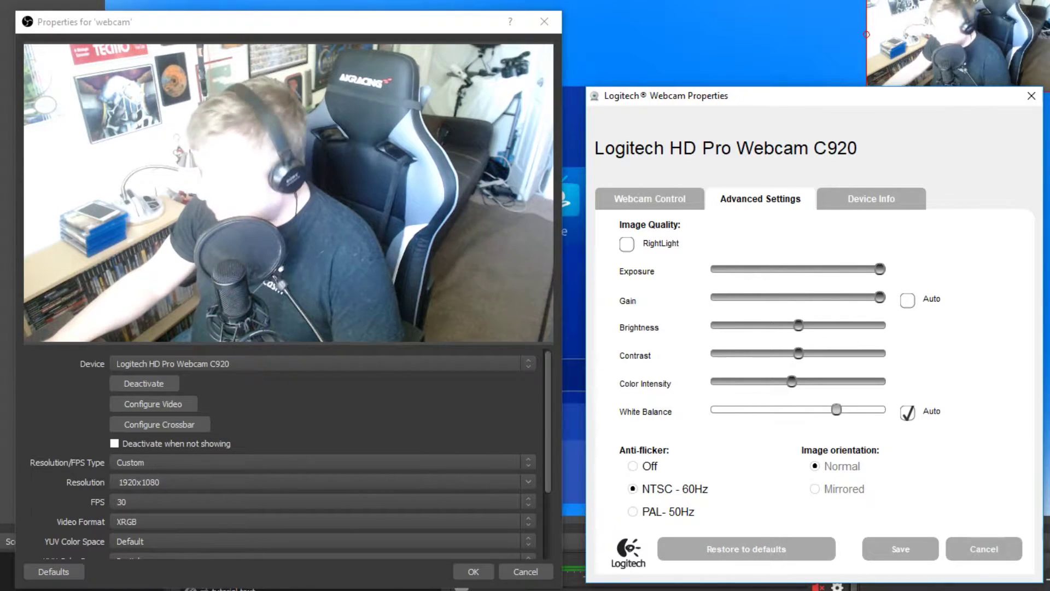
{"action": "left_click_drag", "start_coordinate": [880, 268], "coordinate": [776, 269]}
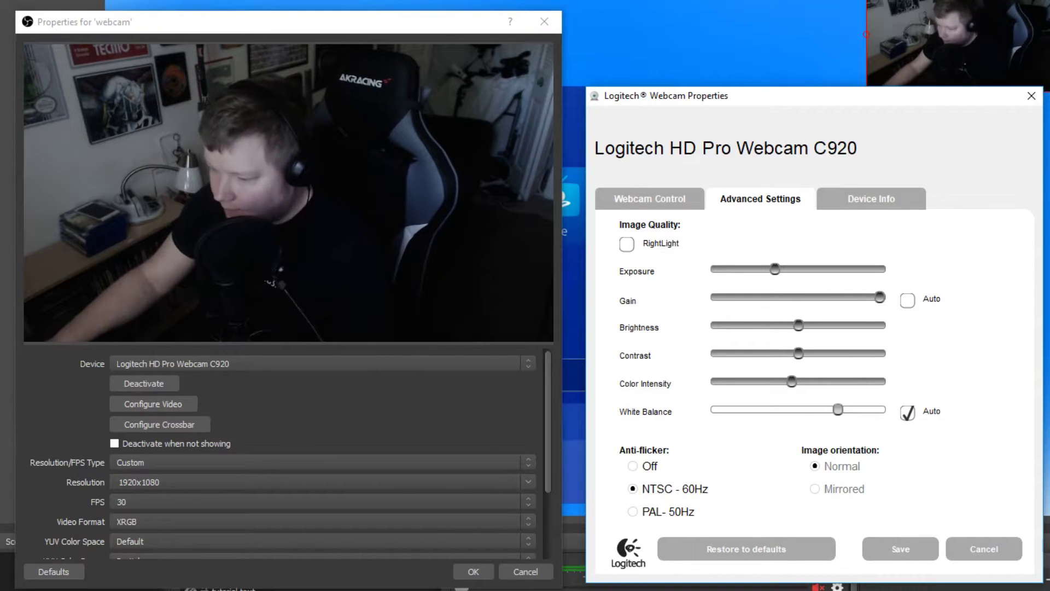
{"action": "left_click_drag", "start_coordinate": [775, 269], "coordinate": [810, 269]}
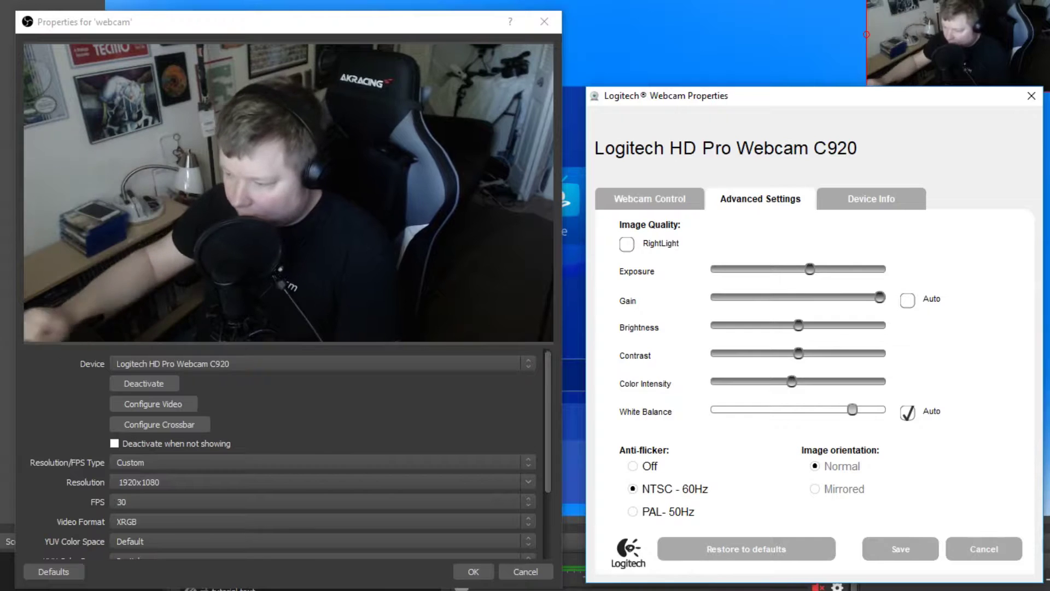
Try higher Exposure levels for the webcam and finish with Exposure at the middle of its range
{"action": "key", "text": "Right"}
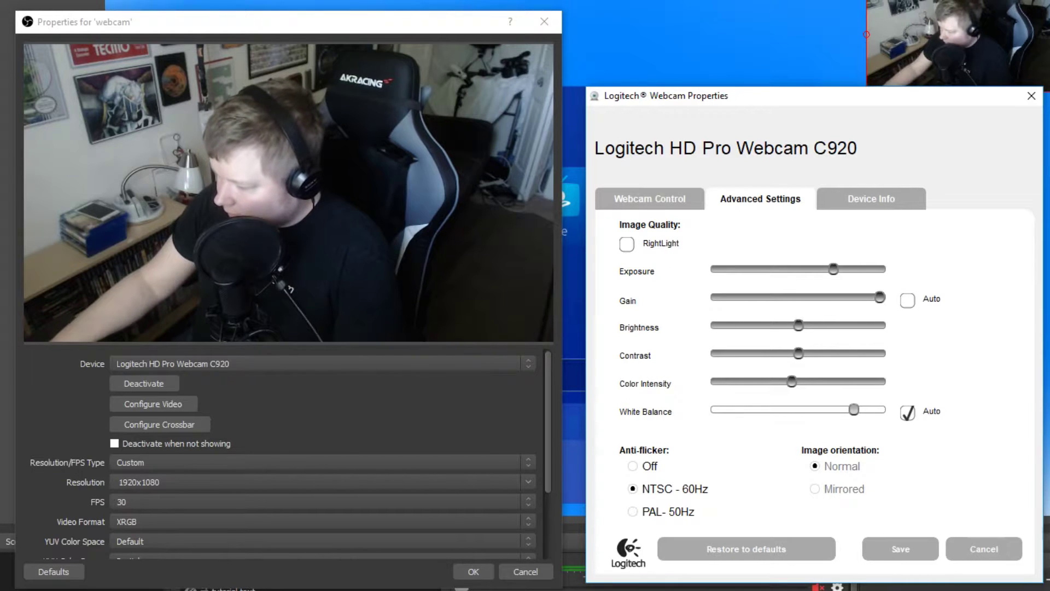
{"action": "key", "text": "Right"}
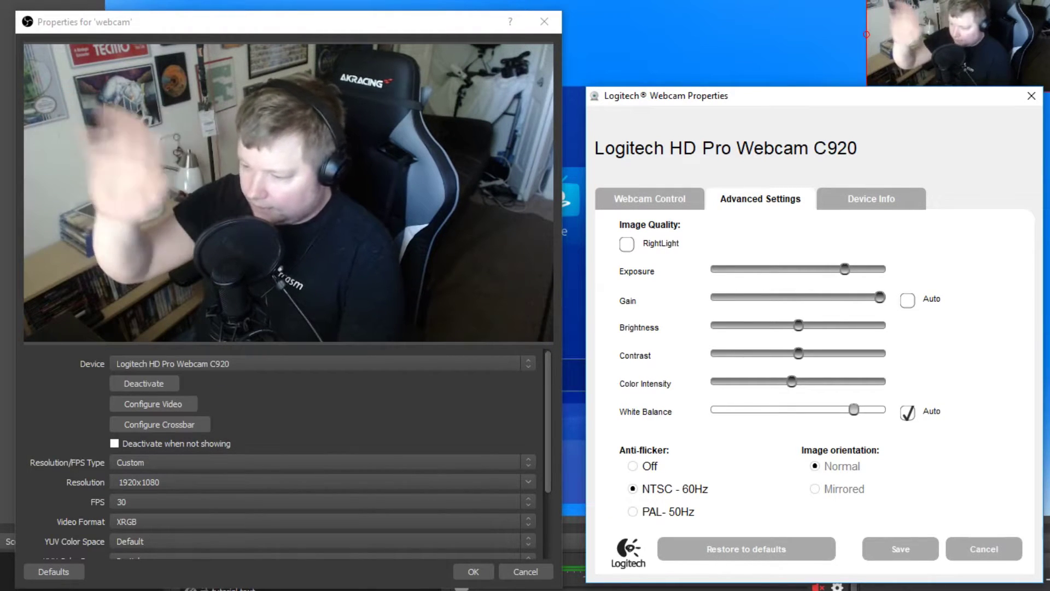
{"action": "key", "text": "Right"}
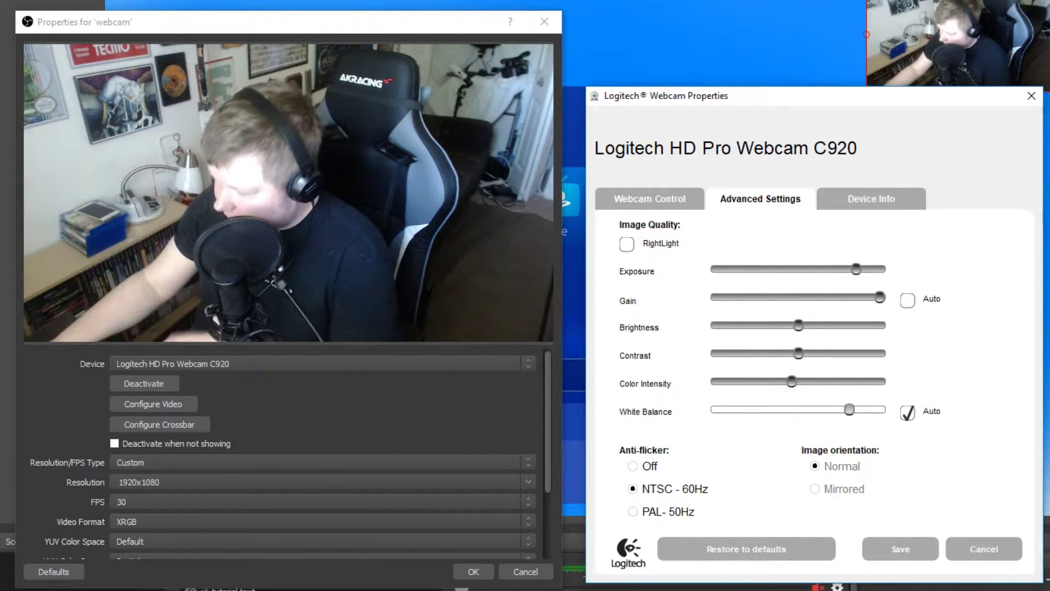
{"action": "key", "text": "Left"}
{"action": "key", "text": "Left"}
{"action": "key", "text": "Left"}
{"action": "key", "text": "Left"}
{"action": "key", "text": "Left"}
{"action": "key", "text": "Right"}
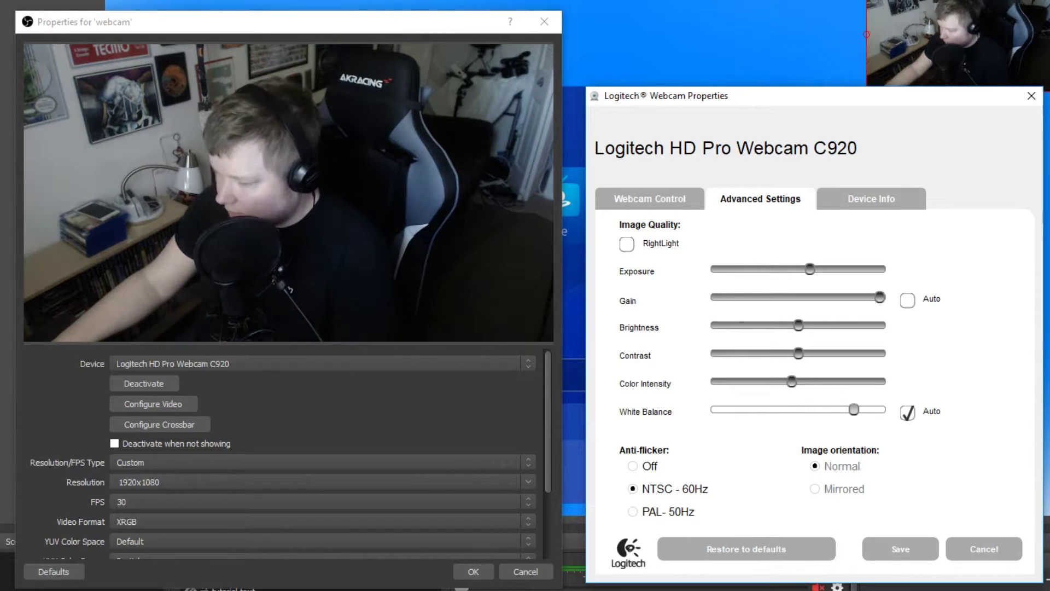
{"action": "key", "text": "Left"}
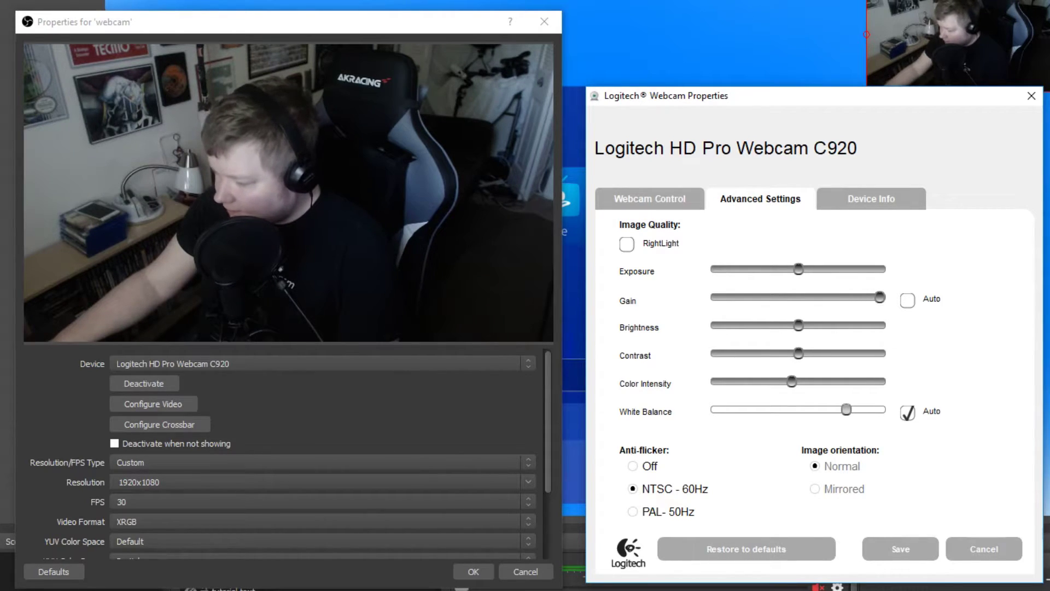
Try a manual White Balance near its minimum with Auto off, and restore automatic White Balance
{"action": "left_click", "coordinate": [907, 413]}
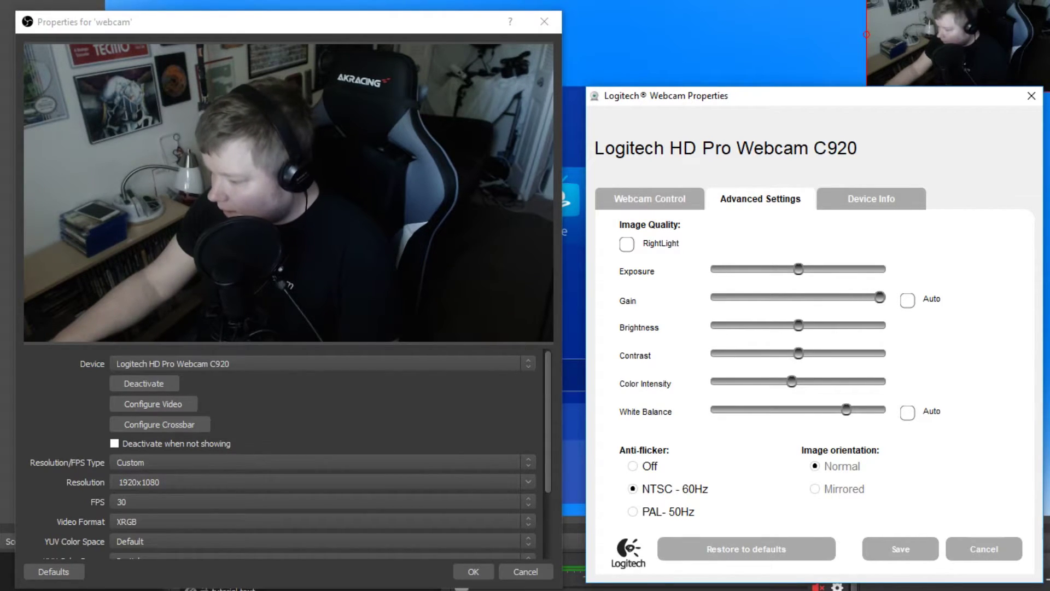
{"action": "left_click_drag", "start_coordinate": [740, 410], "coordinate": [726, 409]}
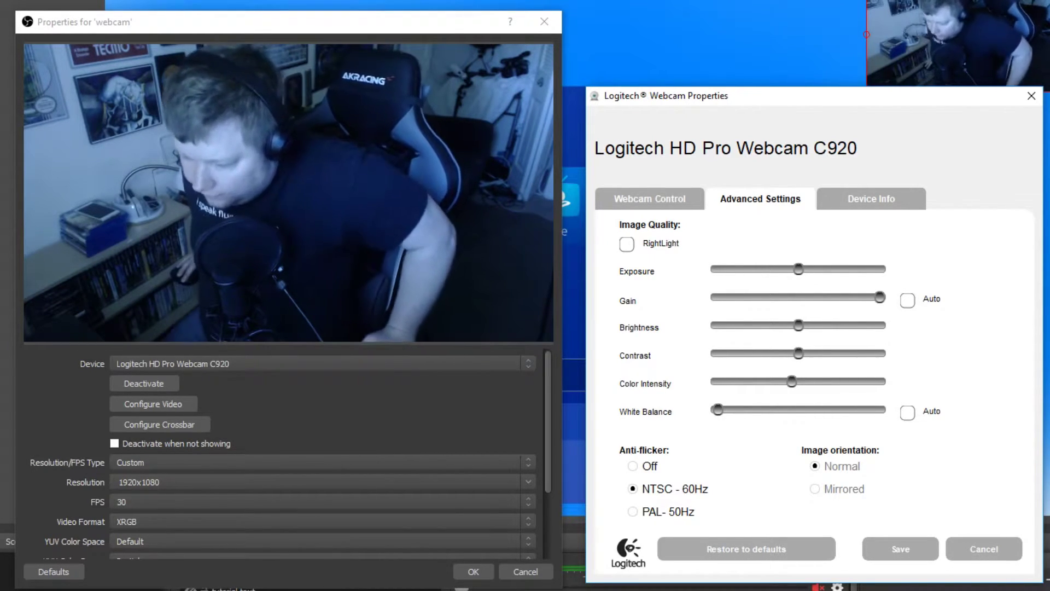
{"action": "left_click", "coordinate": [907, 412]}
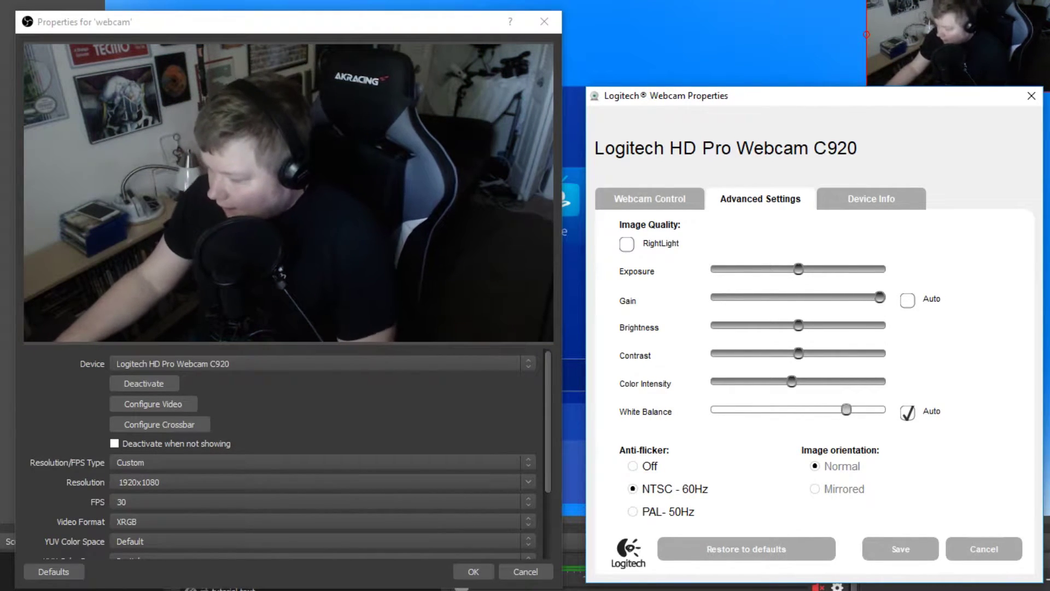
Try extreme image settings on the webcam: Contrast at maximum, Brightness and Color Intensity at minimum
{"action": "left_click_drag", "start_coordinate": [798, 354], "coordinate": [880, 354]}
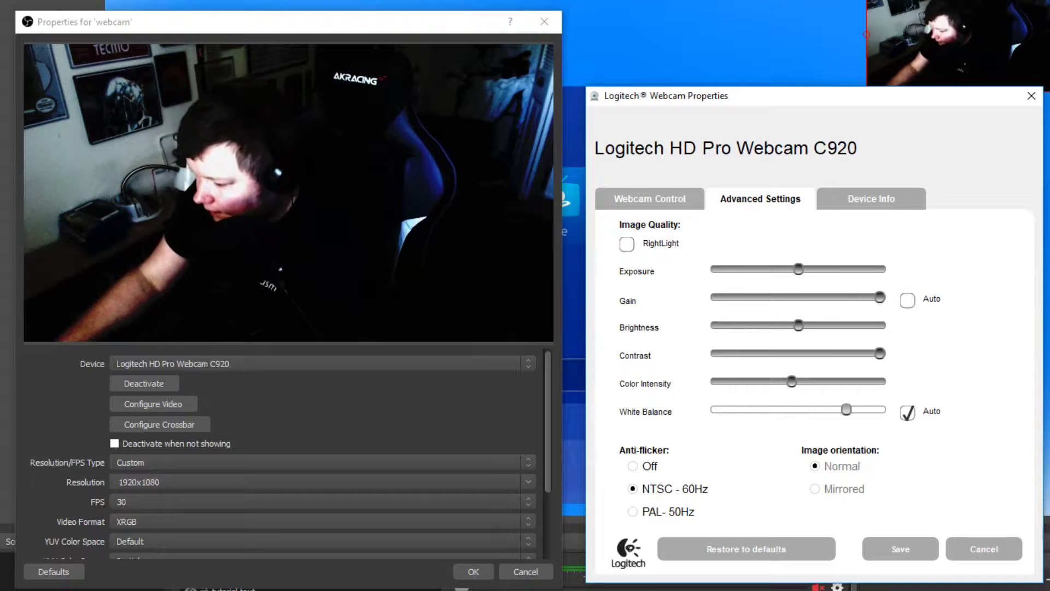
{"action": "left_click_drag", "start_coordinate": [798, 325], "coordinate": [736, 325]}
{"action": "key", "text": "Left"}
{"action": "key", "text": "Left"}
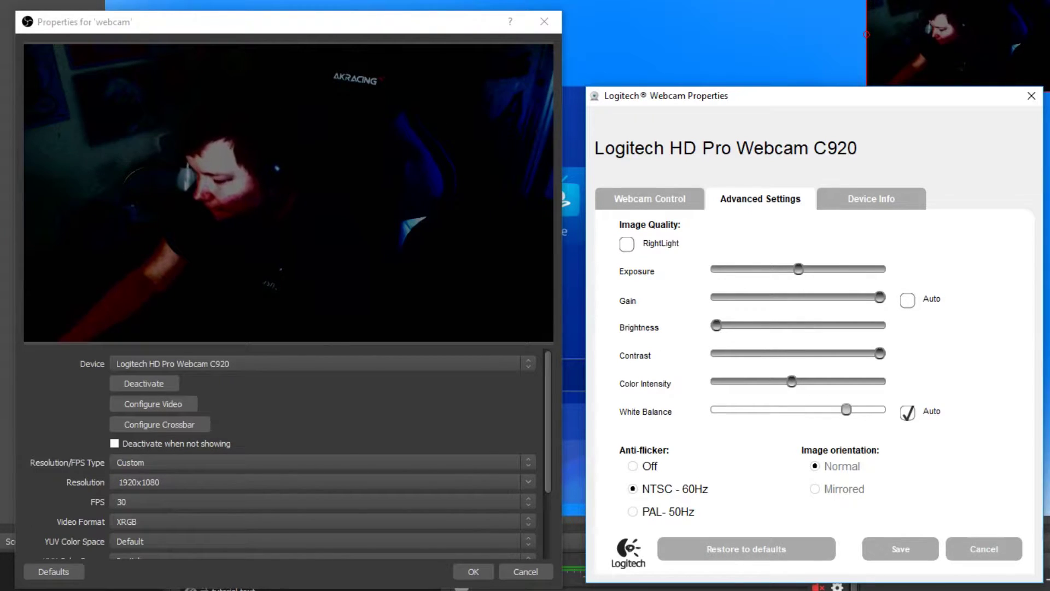
{"action": "left_click_drag", "start_coordinate": [880, 382], "coordinate": [716, 381]}
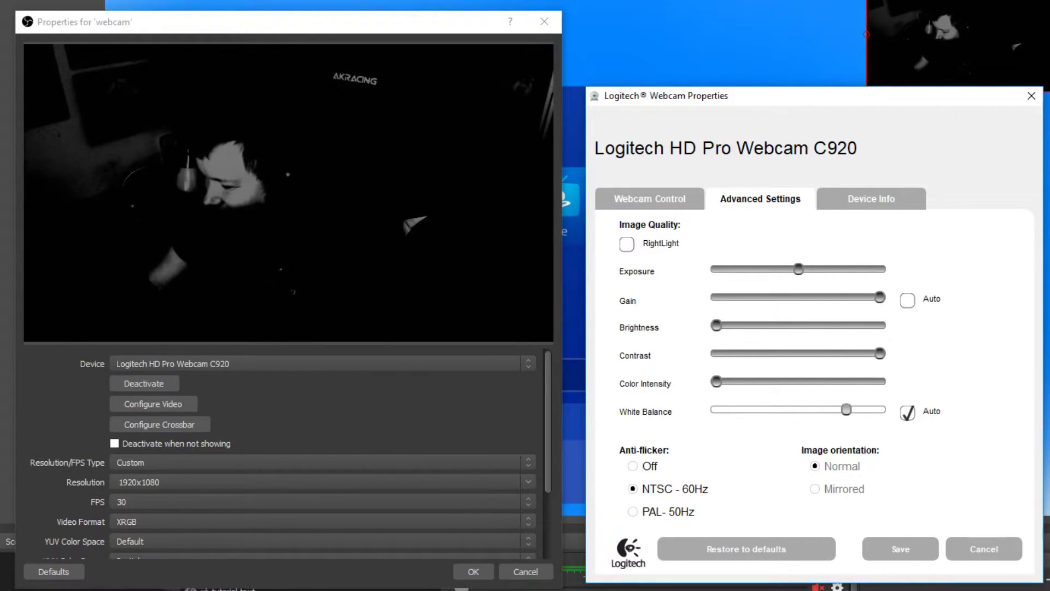
Return the webcam's Brightness, Contrast and Color Intensity to about the middle of their ranges
{"action": "left_click_drag", "start_coordinate": [718, 325], "coordinate": [798, 325]}
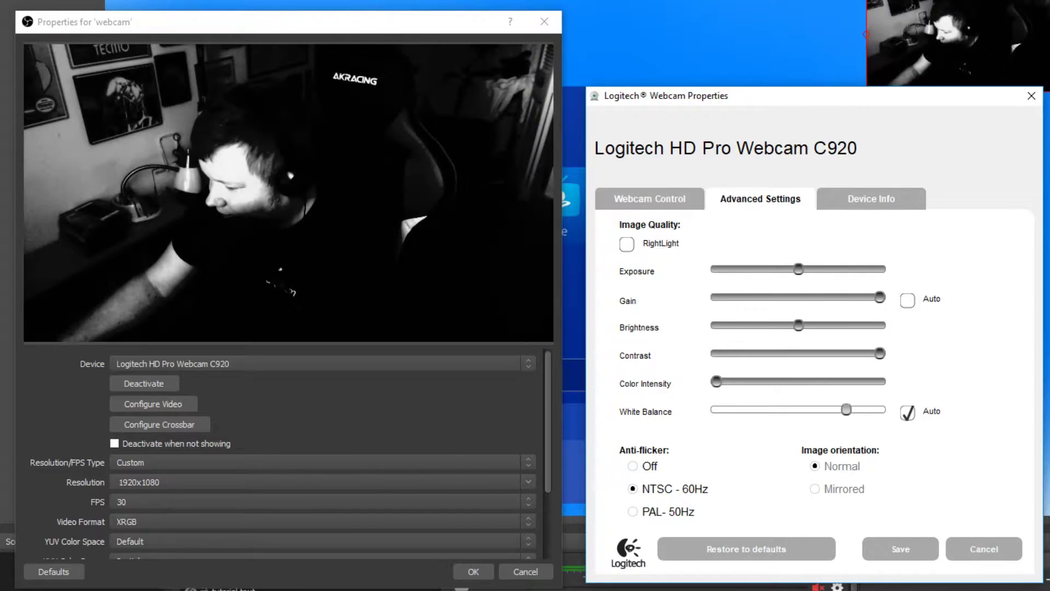
{"action": "left_click_drag", "start_coordinate": [879, 353], "coordinate": [806, 353]}
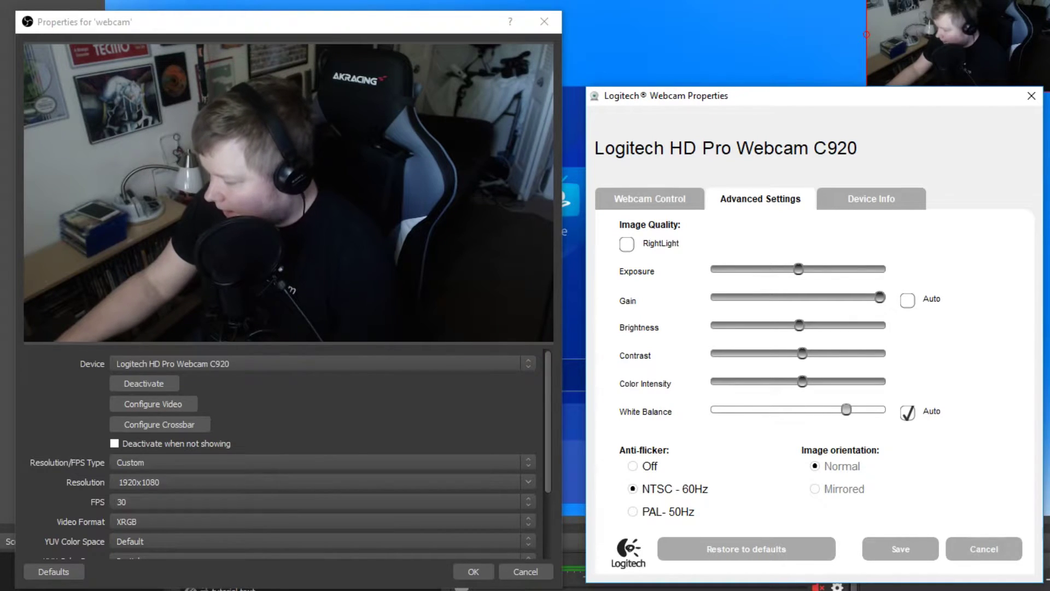
Check the webcam's Device Info and Webcam Control settings, close the video configuration and accept the webcam source properties
{"action": "left_click", "coordinate": [870, 198]}
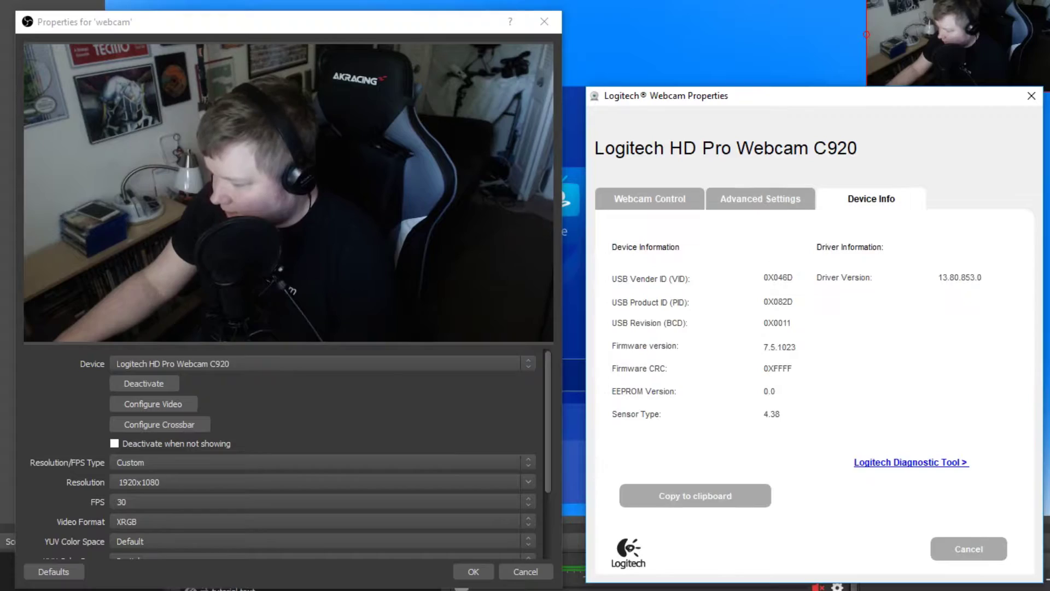
{"action": "left_click", "coordinate": [656, 200]}
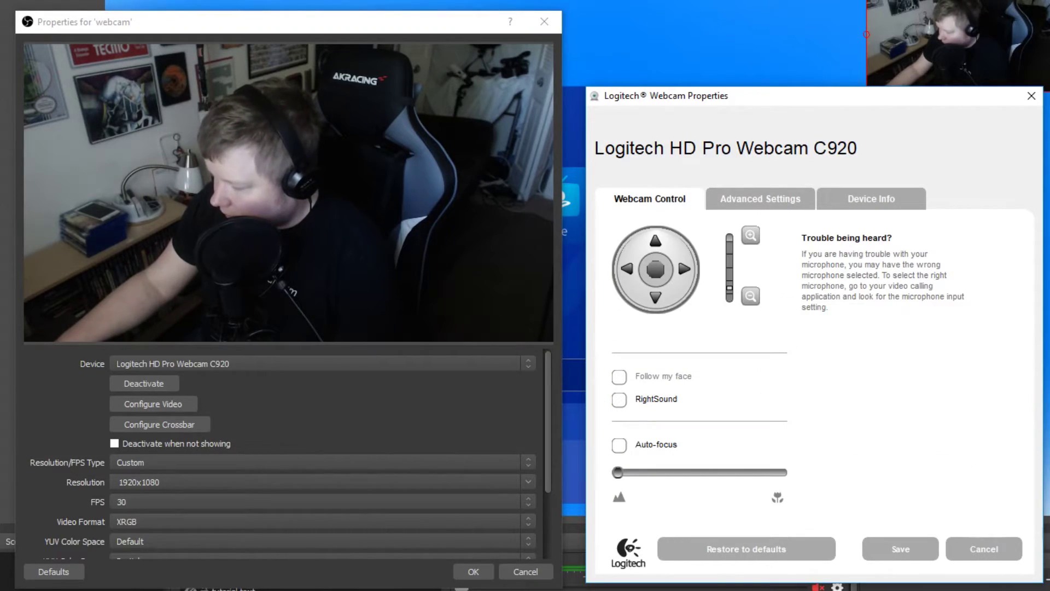
{"action": "key", "text": "Escape"}
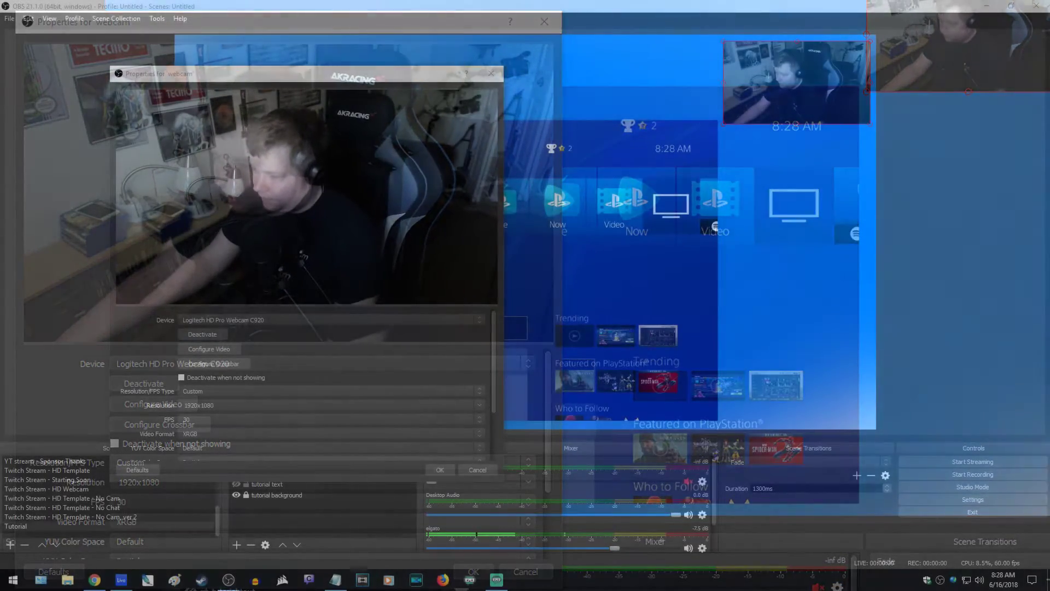
{"action": "left_click", "coordinate": [440, 469]}
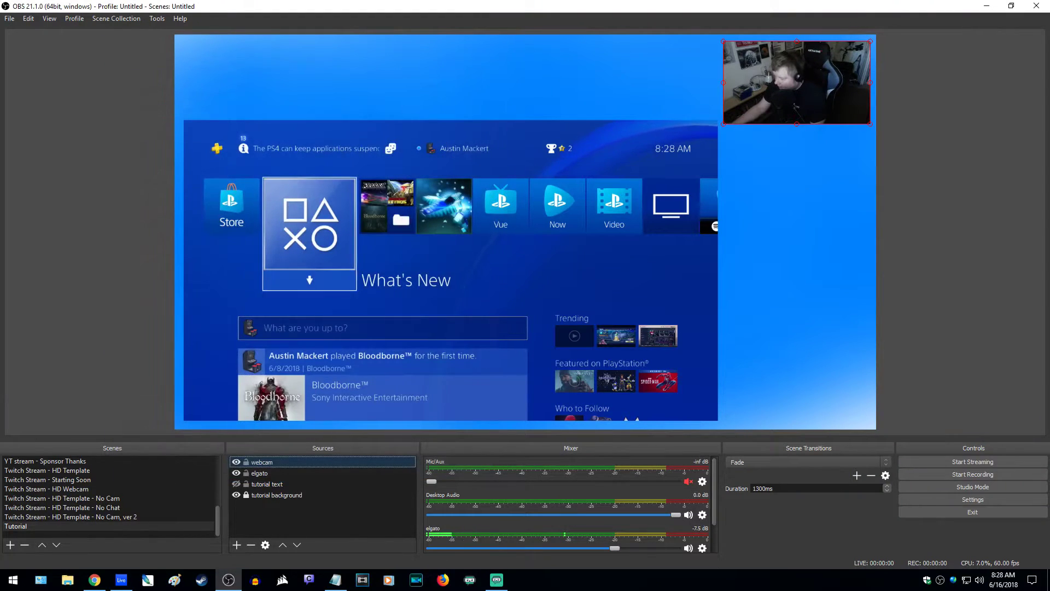
{"action": "key", "text": "Escape"}
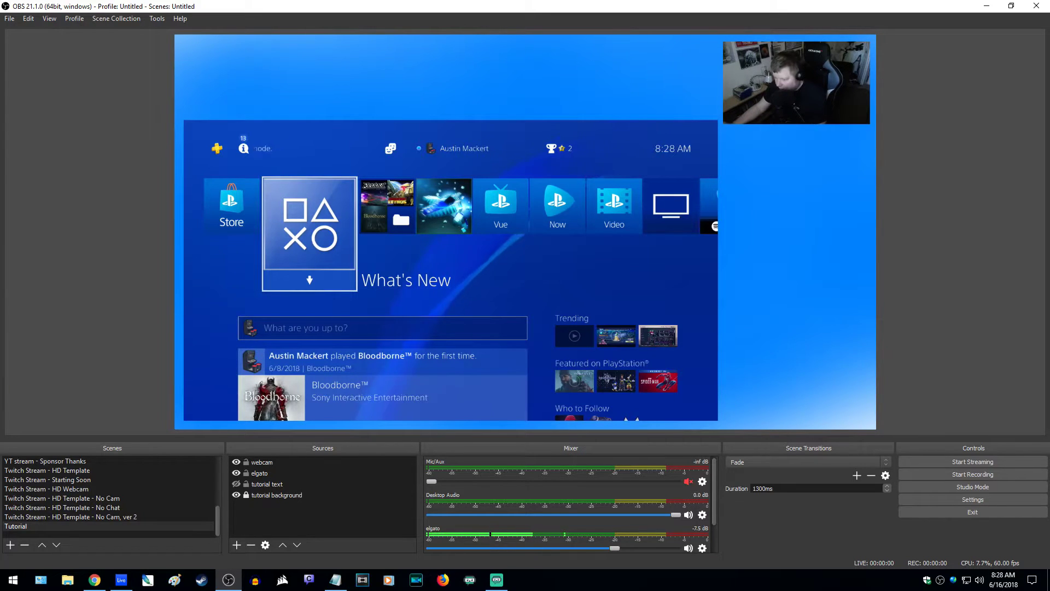
Add a new Image source named "tutorial logo" to the Tutorial scene
{"action": "left_click", "coordinate": [236, 544]}
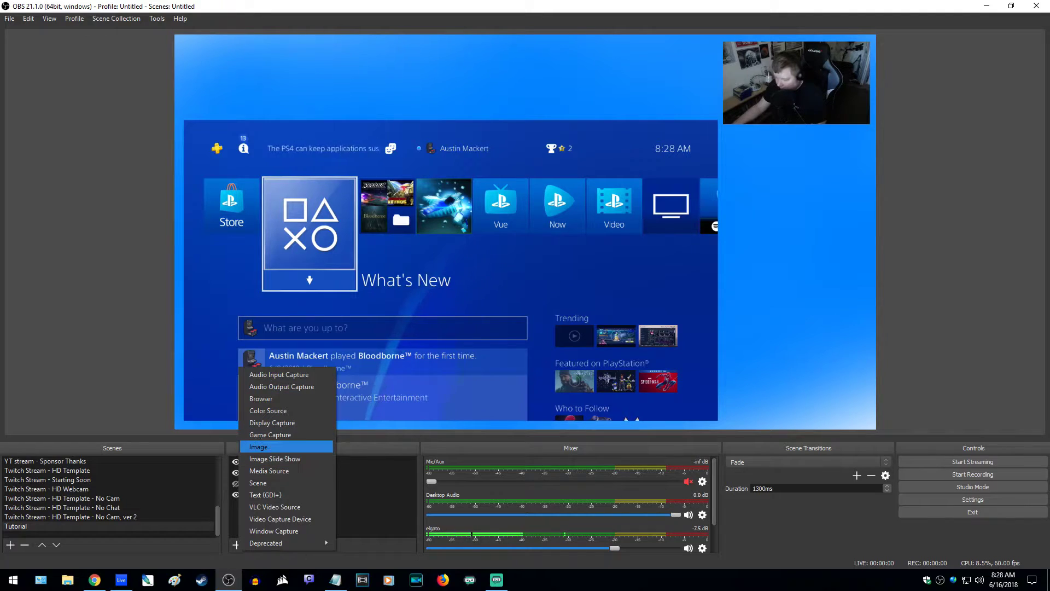
{"action": "left_click", "coordinate": [259, 446]}
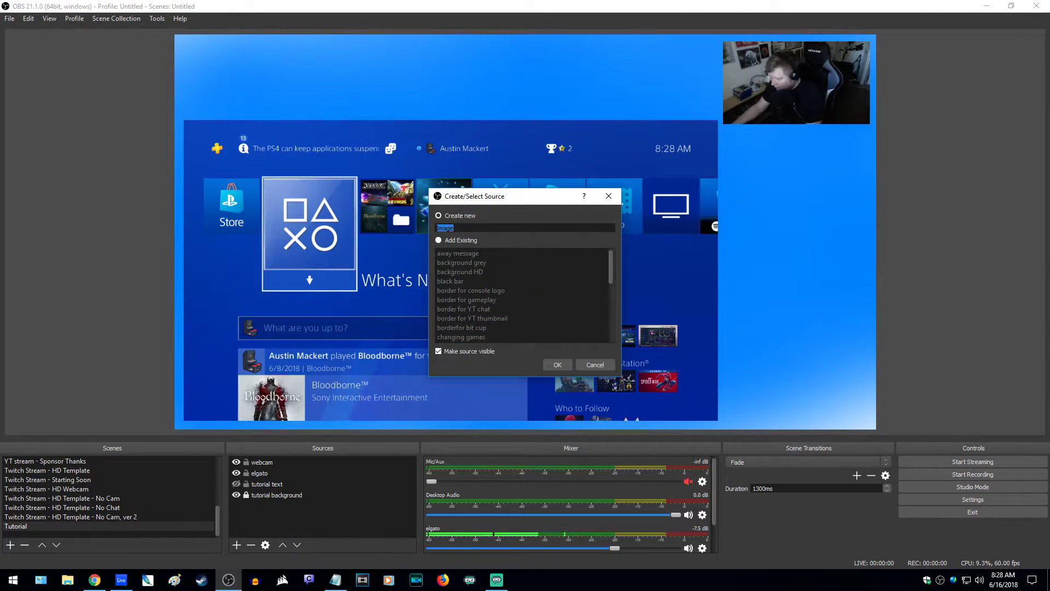
{"action": "type", "text": "tutori"}
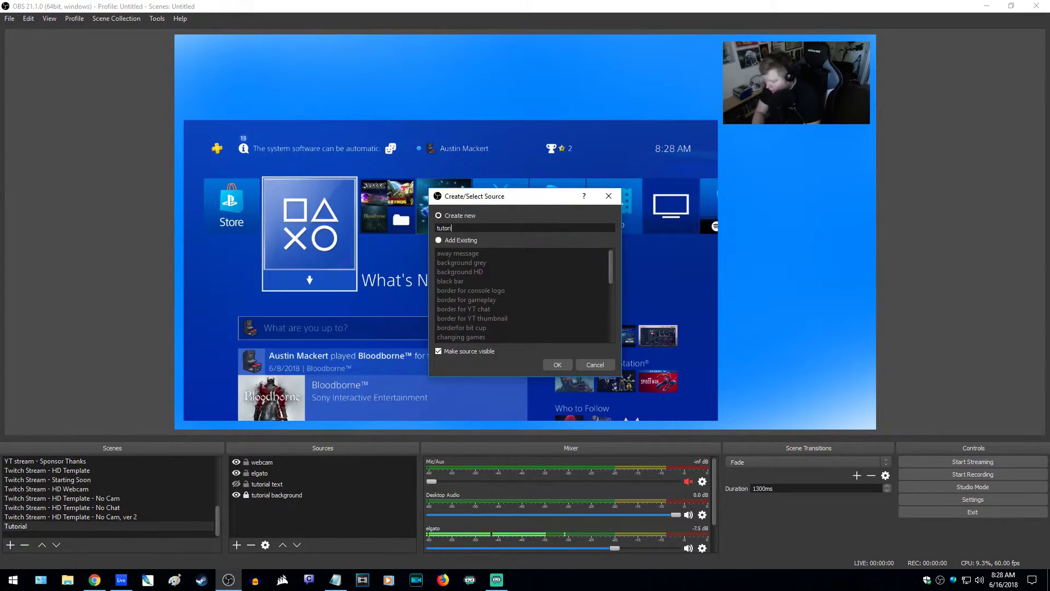
{"action": "type", "text": "al logo"}
{"action": "key", "text": "Return"}
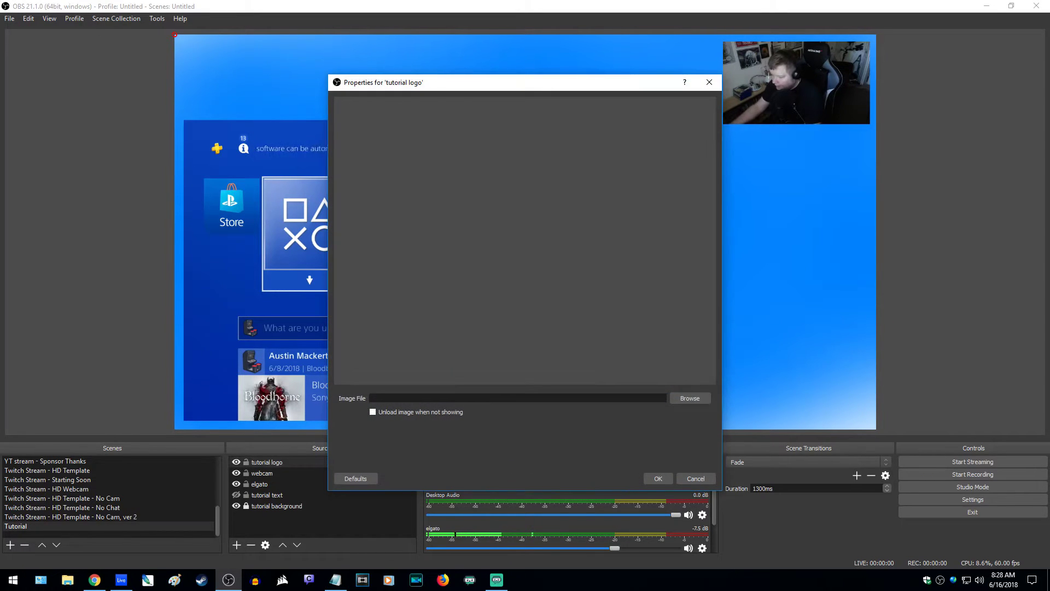
Load "G logo2 250px.jpg" from the OBS Tutorial Project folder as the tutorial logo's image and accept its properties
{"action": "left_click", "coordinate": [690, 398]}
{"action": "left_click", "coordinate": [559, 131]}
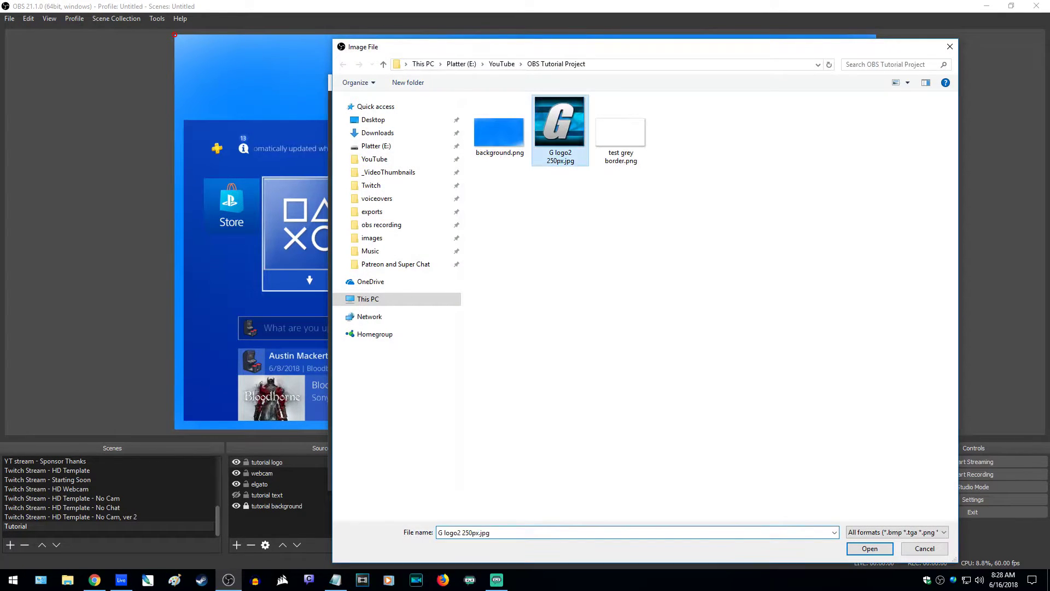
{"action": "key", "text": "Return"}
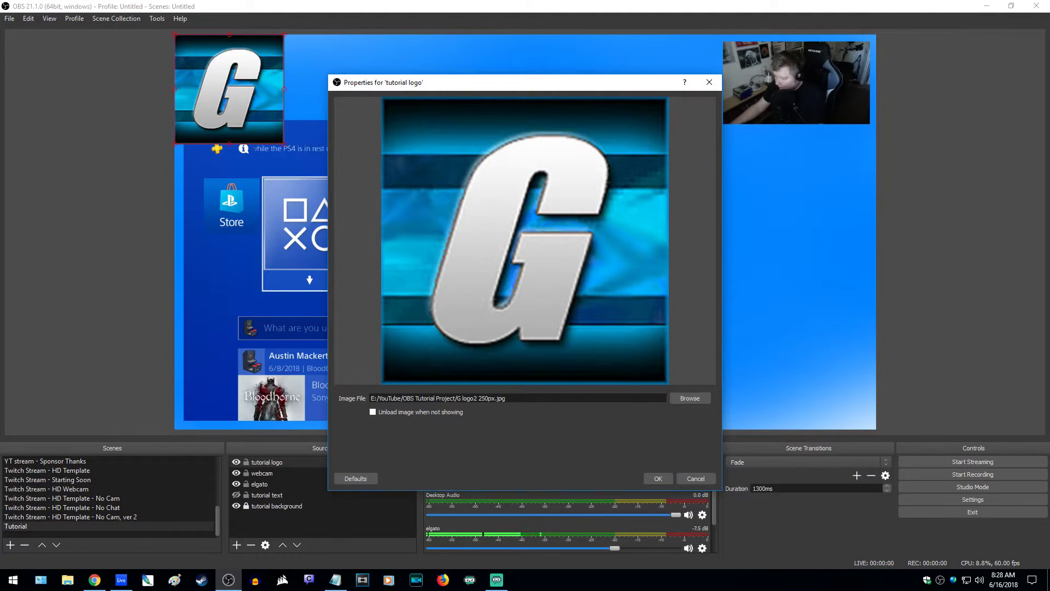
{"action": "left_click", "coordinate": [658, 478]}
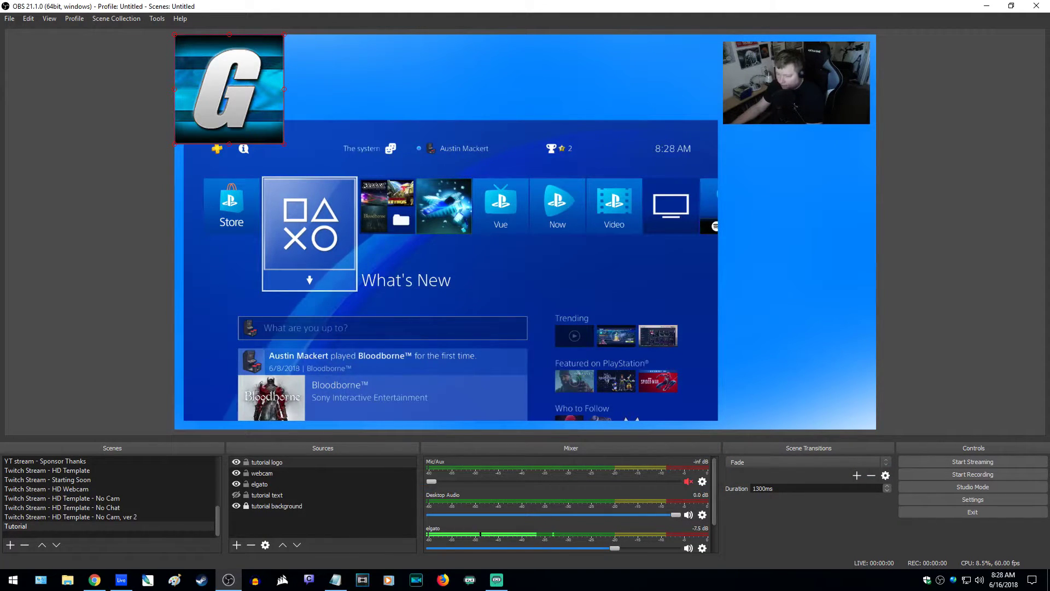
Shrink the tutorial logo to a small icon and place it just inside the lower-right corner of the canvas, then deselect it
{"action": "left_click_drag", "start_coordinate": [284, 144], "coordinate": [411, 80]}
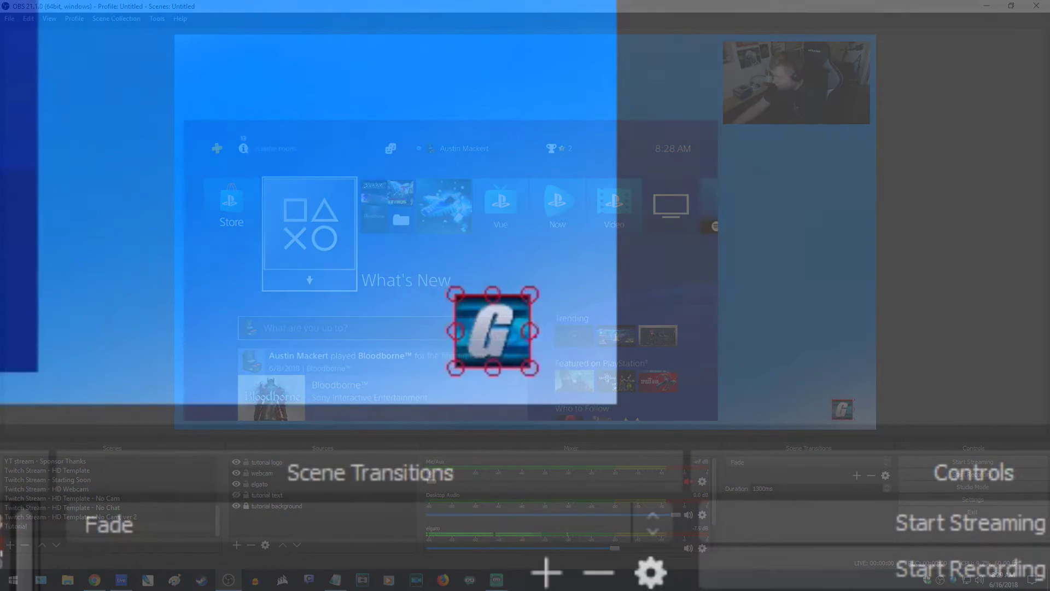
{"action": "left_click_drag", "start_coordinate": [492, 331], "coordinate": [553, 332]}
{"action": "key", "text": "Right"}
{"action": "key", "text": "Right"}
{"action": "key", "text": "Right"}
{"action": "key", "text": "Right"}
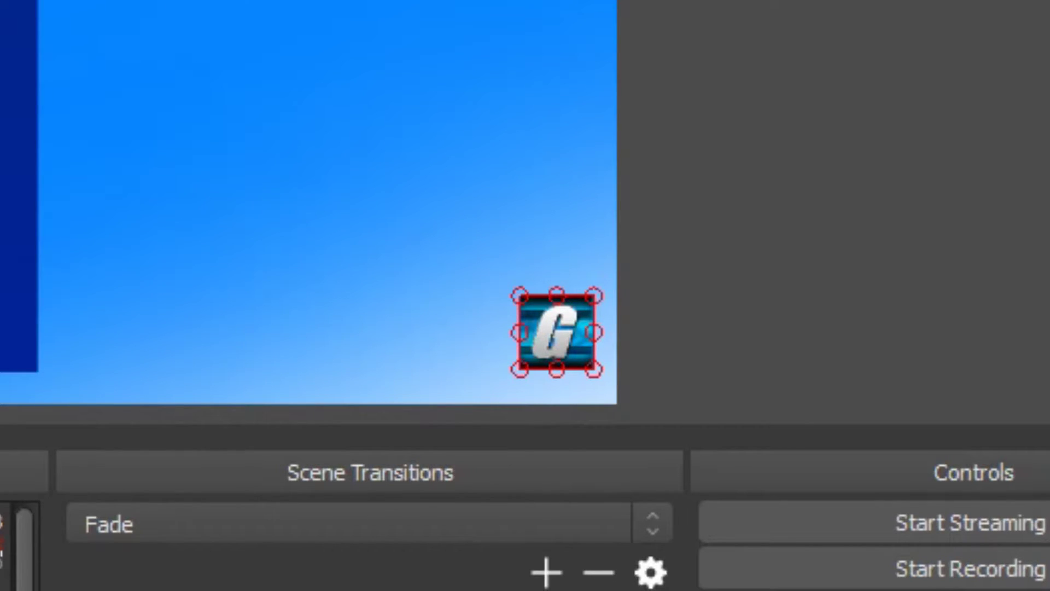
{"action": "left_click_drag", "start_coordinate": [594, 370], "coordinate": [567, 347]}
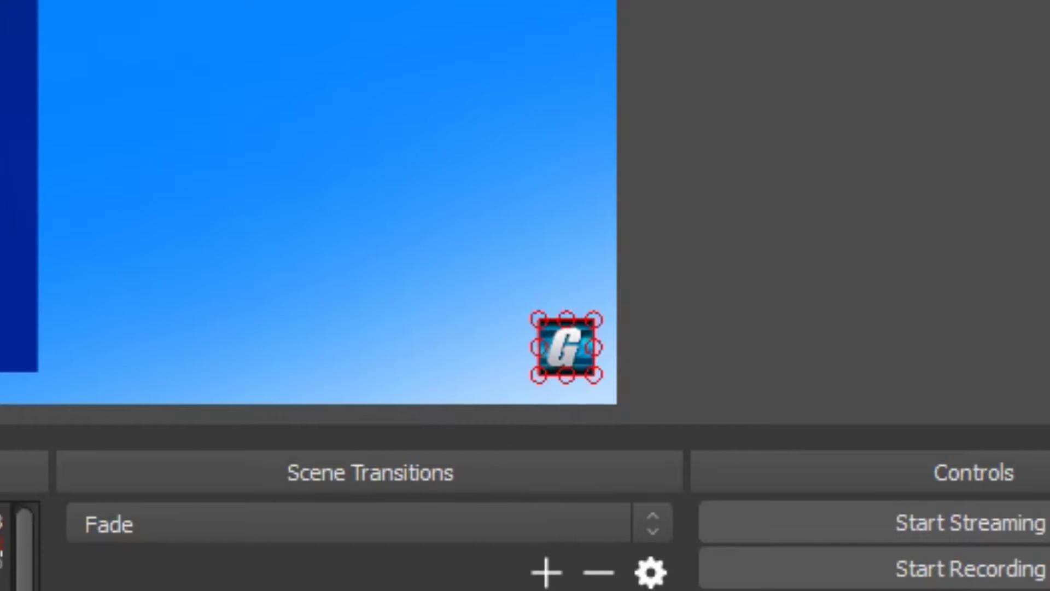
{"action": "key", "text": "Escape"}
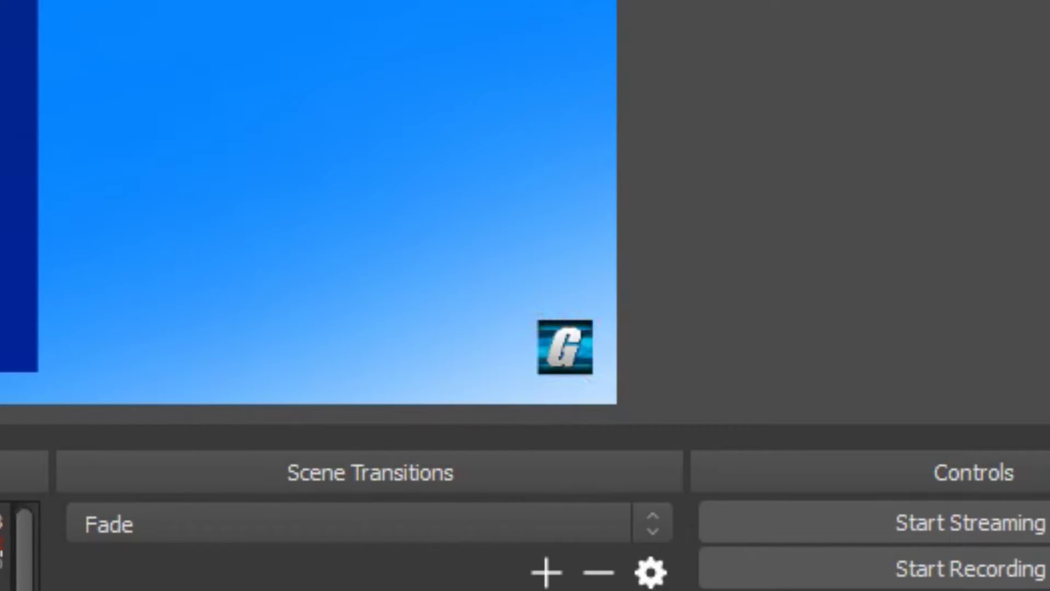
Check the logo's placement by selecting and deselecting it on the canvas and in the source list
{"action": "left_click", "coordinate": [565, 347]}
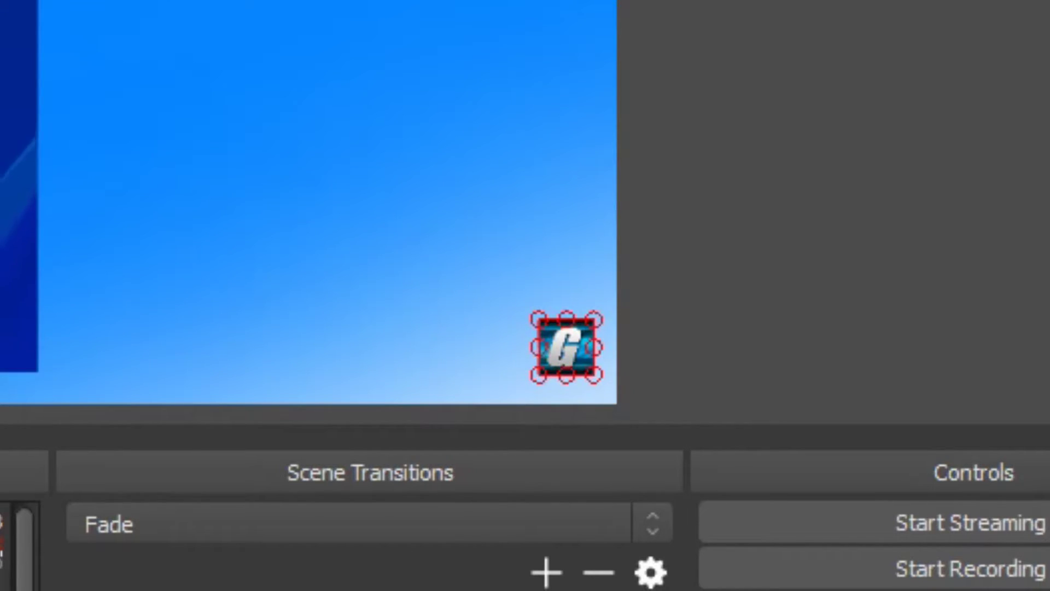
{"action": "key", "text": "Escape"}
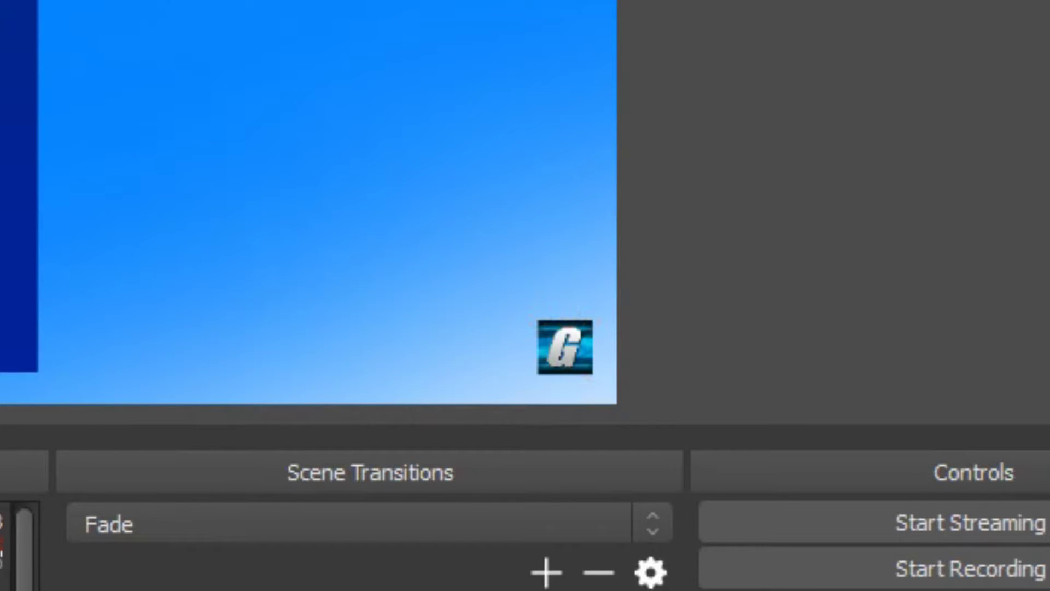
{"action": "left_click", "coordinate": [565, 346]}
{"action": "key", "text": "Escape"}
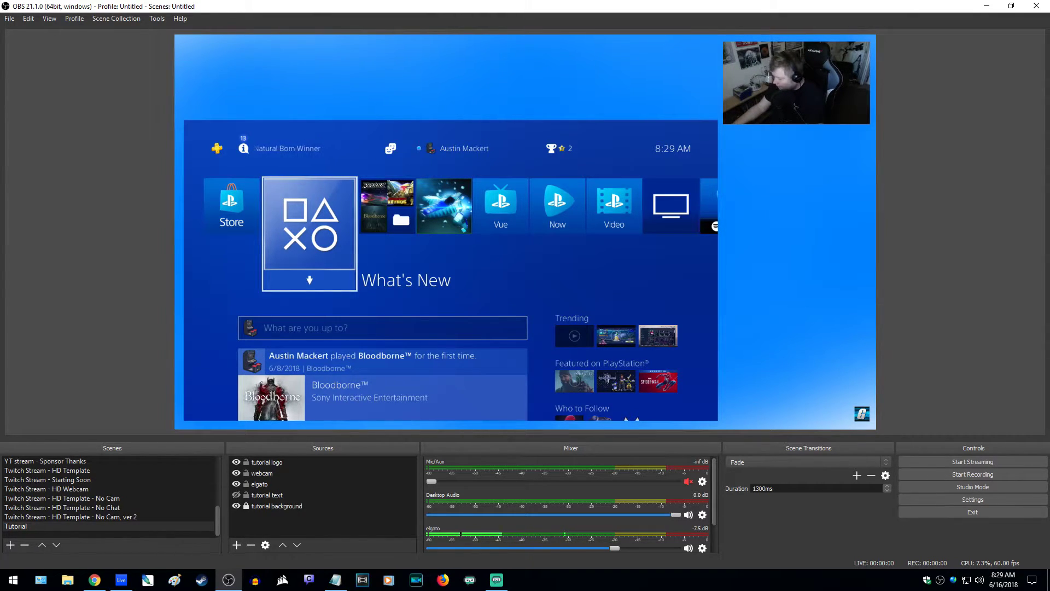
{"action": "left_click", "coordinate": [267, 462]}
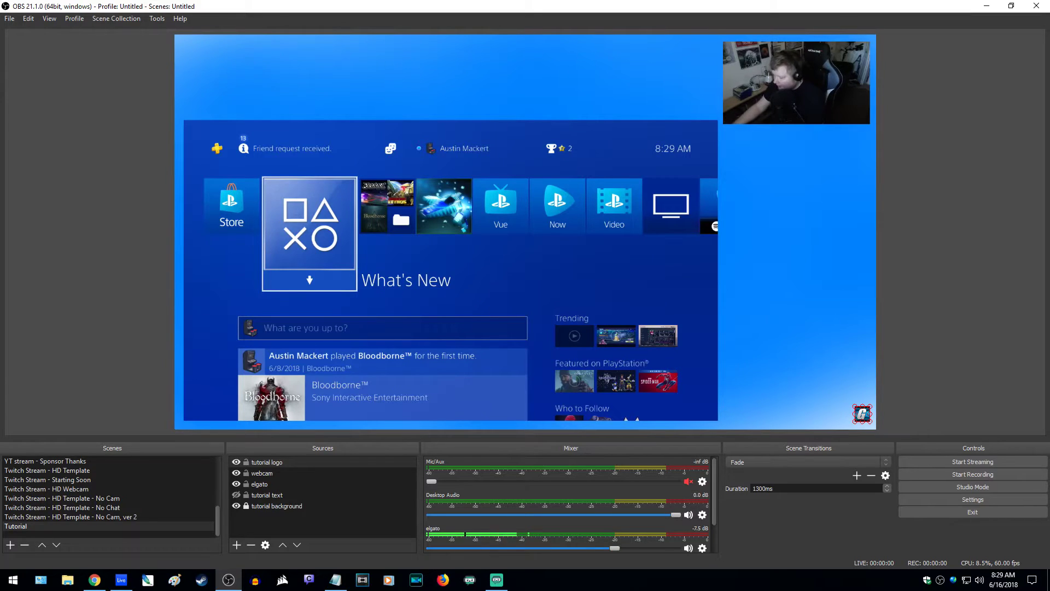
{"action": "key", "text": "Escape"}
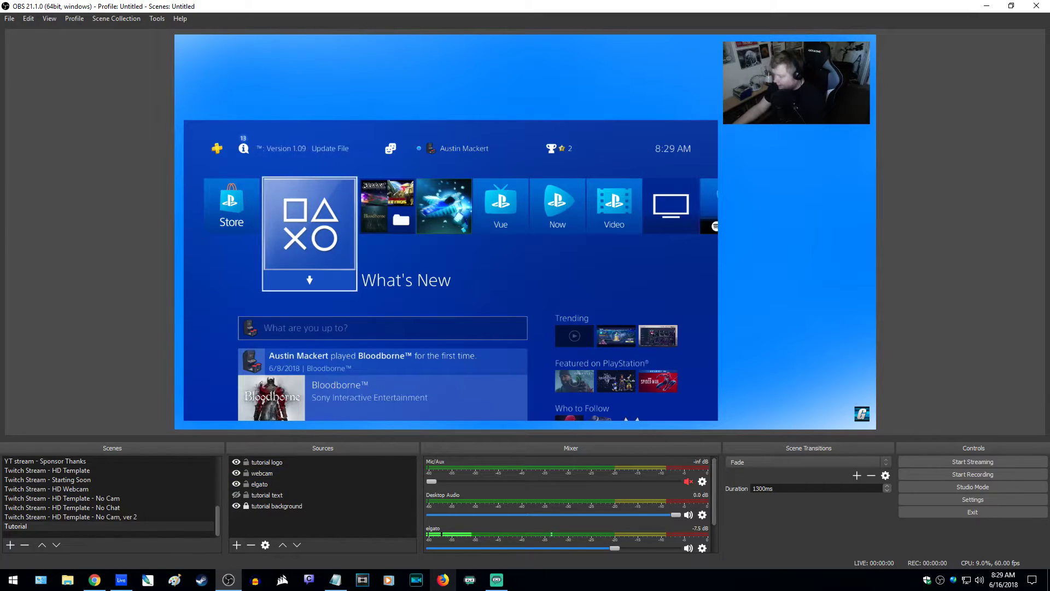
Switch to Chrome and look through the YouTube live dashboard, from its encoder setup and share sections to the chat options
{"action": "mouse_move", "coordinate": [335, 580]}
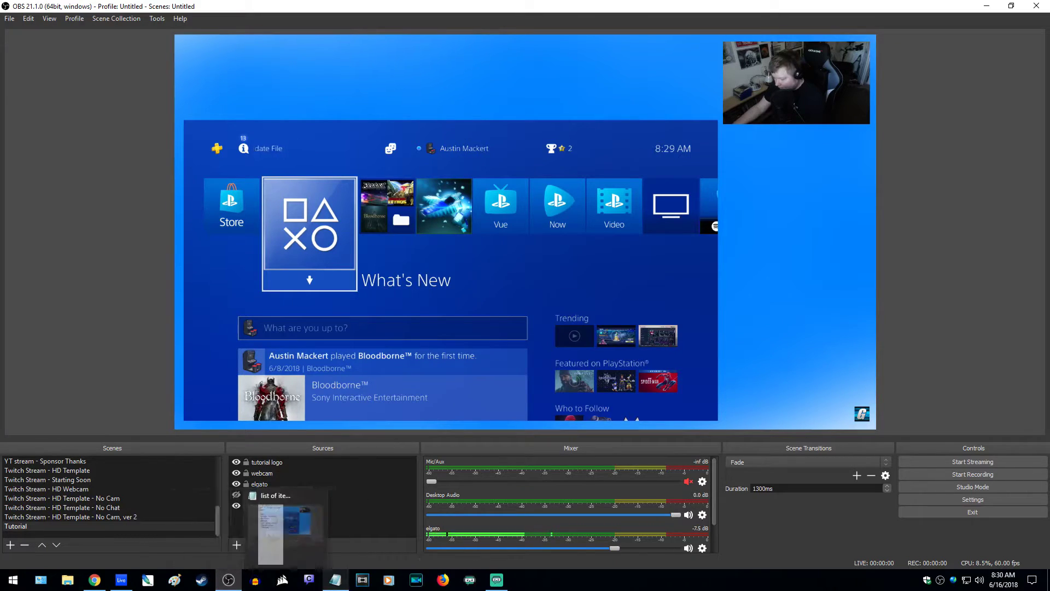
{"action": "mouse_move", "coordinate": [95, 580]}
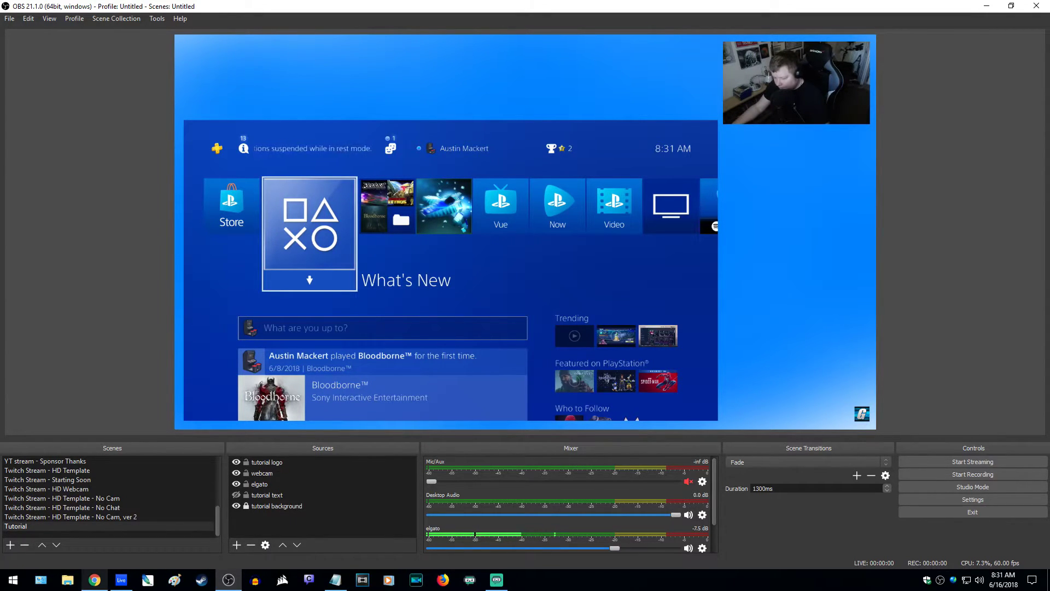
{"action": "left_click", "coordinate": [94, 580]}
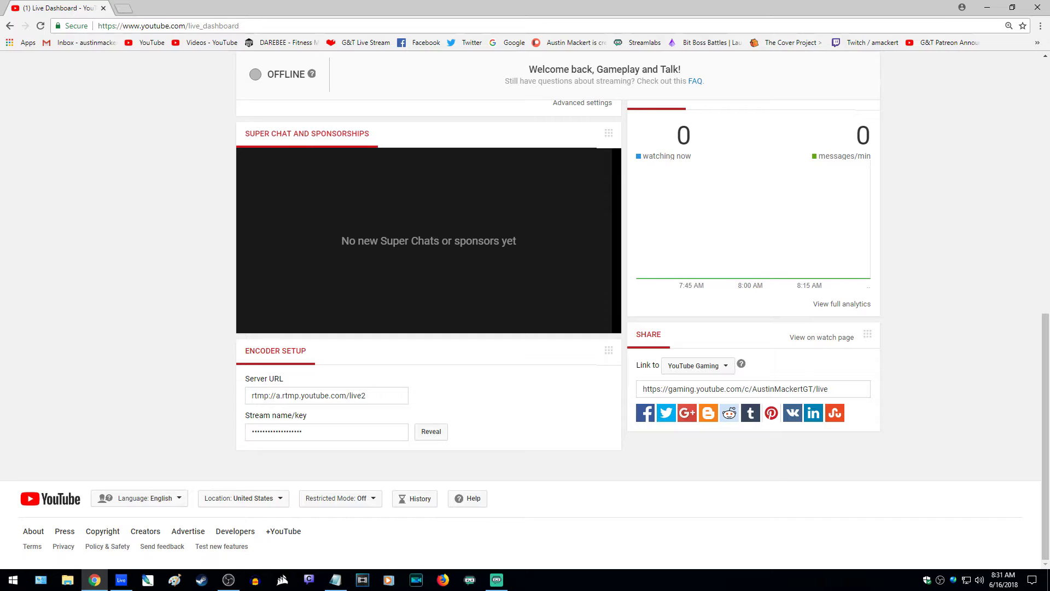
{"action": "scroll", "coordinate": [525, 306], "scroll_direction": "up", "scroll_amount": 3}
{"action": "scroll", "coordinate": [525, 306], "scroll_direction": "down", "scroll_amount": 3}
{"action": "left_click", "coordinate": [752, 389]}
{"action": "left_click_drag", "start_coordinate": [766, 345], "coordinate": [640, 126]}
{"action": "left_click", "coordinate": [766, 350]}
{"action": "scroll", "coordinate": [526, 306], "scroll_direction": "up", "scroll_amount": 1}
{"action": "scroll", "coordinate": [525, 306], "scroll_direction": "up", "scroll_amount": 10}
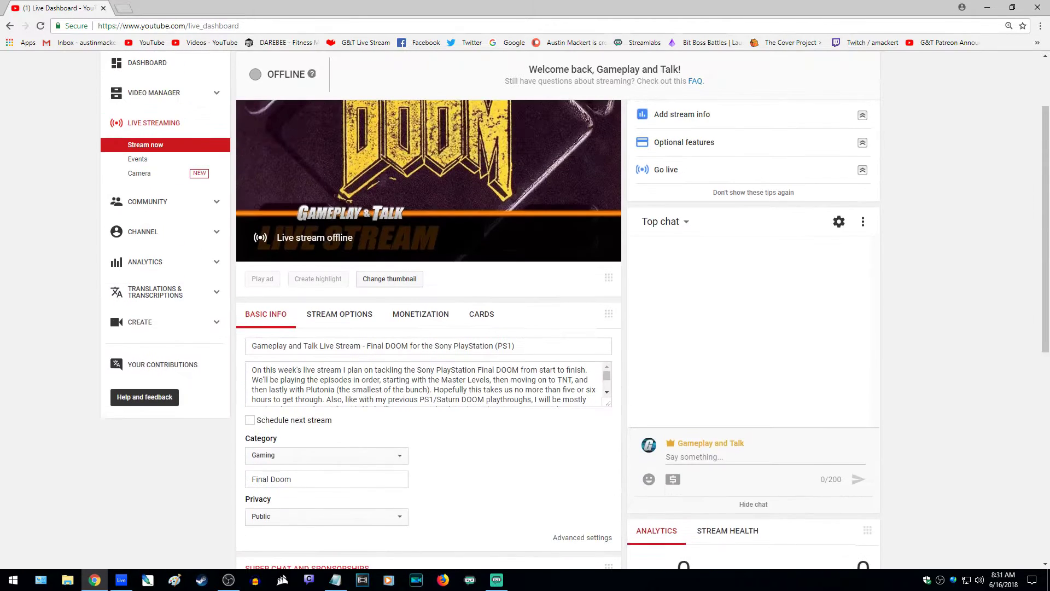
{"action": "left_click", "coordinate": [862, 319]}
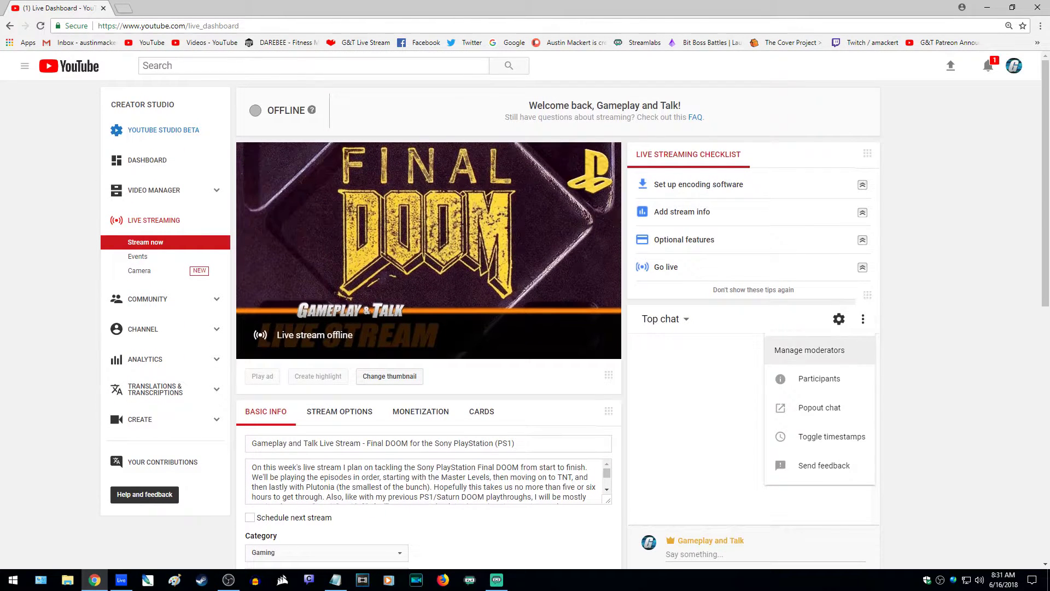
{"action": "key", "text": "Escape"}
{"action": "scroll", "coordinate": [525, 306], "scroll_direction": "down", "scroll_amount": 9}
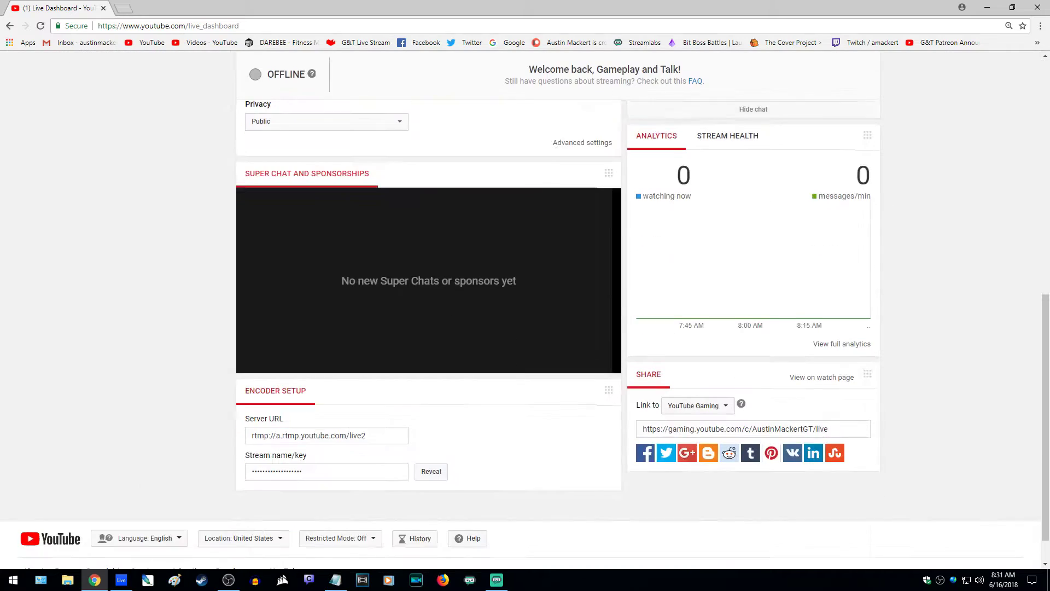
Open the bookmarked G&T Live Stream page, pop out its chat and set the popped-out window to Live chat
{"action": "left_click", "coordinate": [361, 42]}
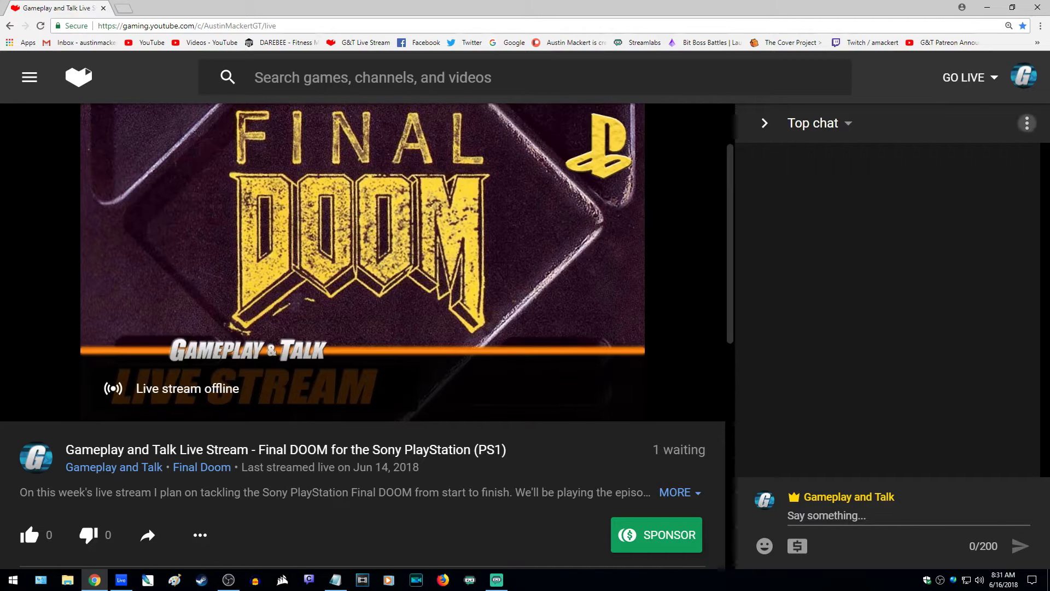
{"action": "left_click", "coordinate": [1027, 123]}
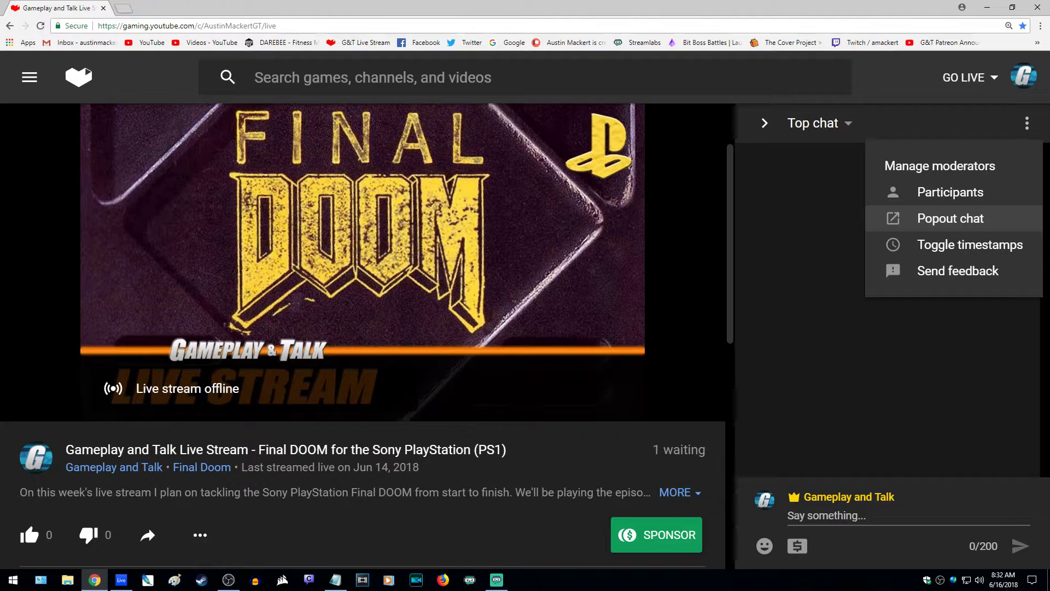
{"action": "left_click", "coordinate": [951, 218]}
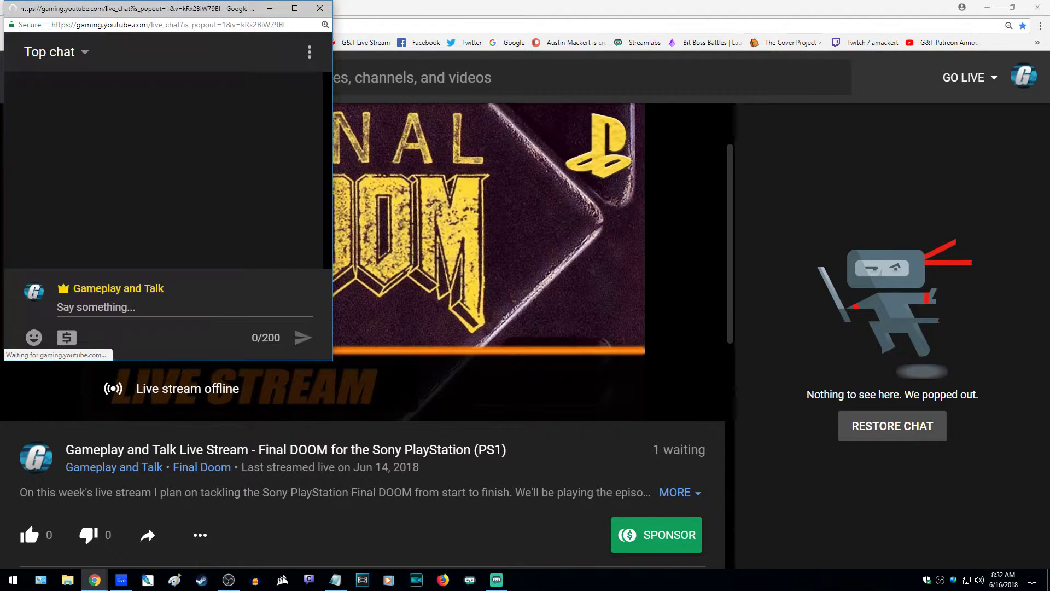
{"action": "left_click", "coordinate": [55, 51]}
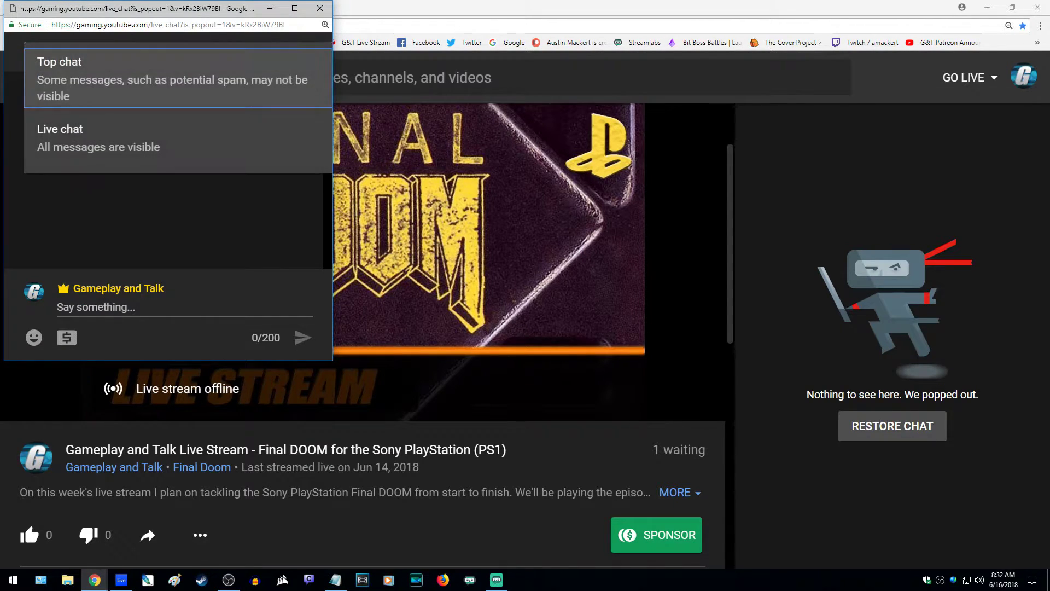
{"action": "left_click", "coordinate": [99, 138]}
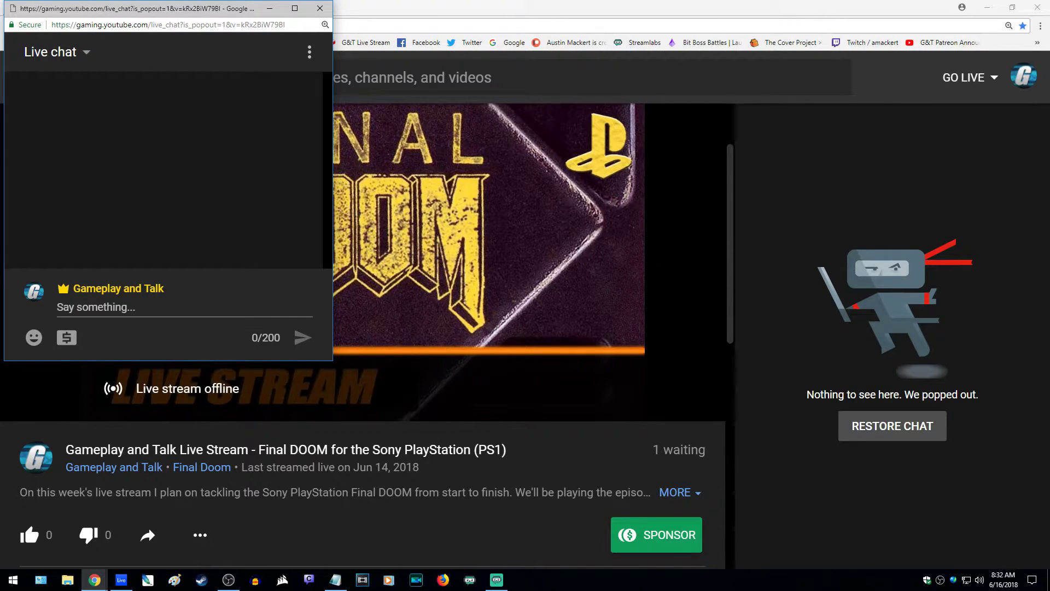
Stretch the popped-out chat window to full screen height, put it out of view and close the YouTube Gaming page
{"action": "double_click", "coordinate": [172, 2]}
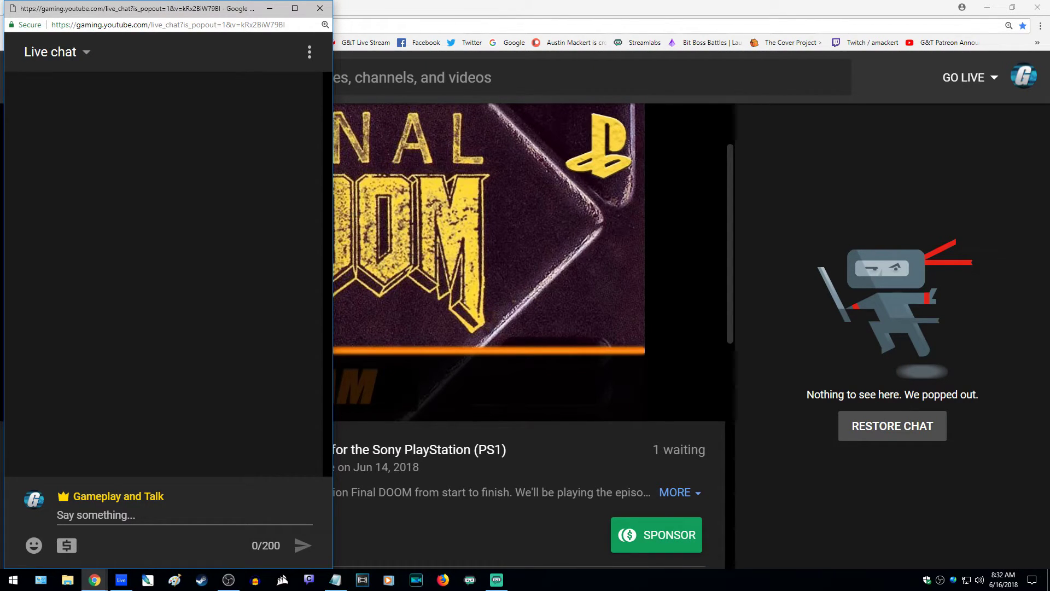
{"action": "left_click", "coordinate": [320, 8]}
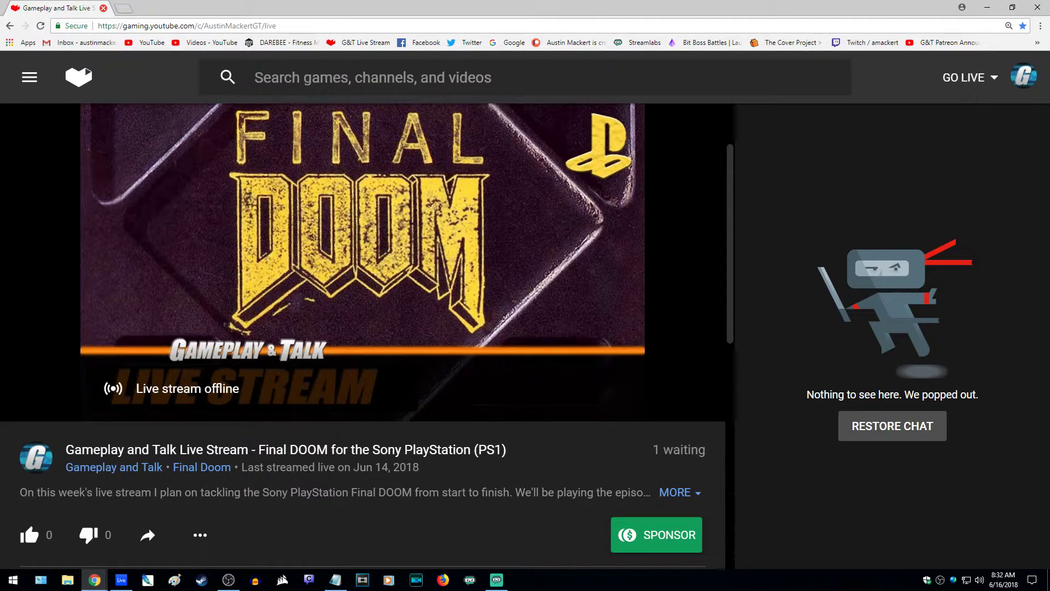
{"action": "left_click", "coordinate": [102, 7]}
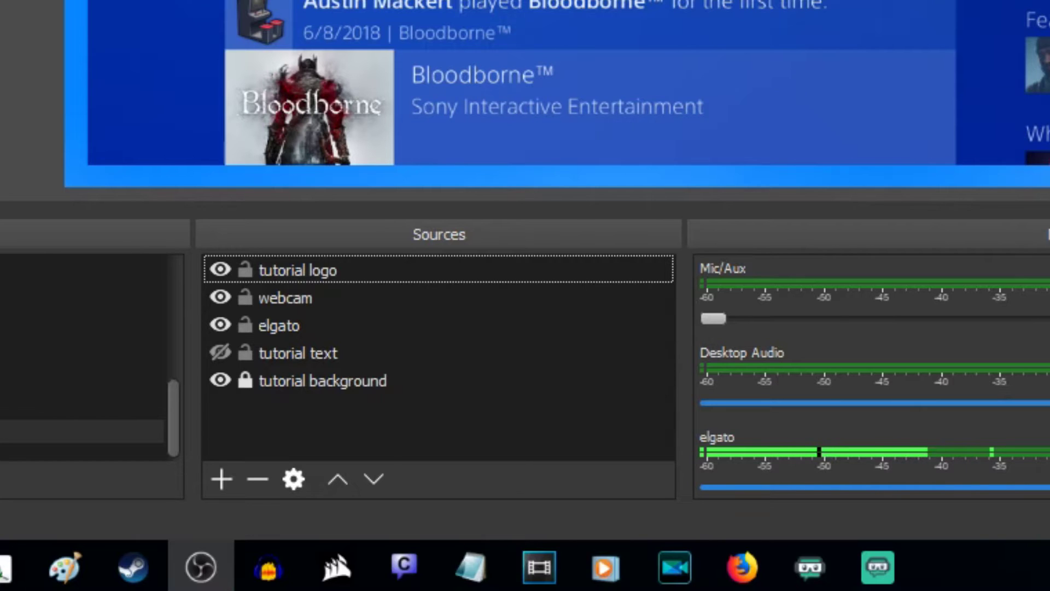
Add a new Window Capture source named "tutorial chat" to the Tutorial scene in OBS
{"action": "right_click", "coordinate": [313, 419]}
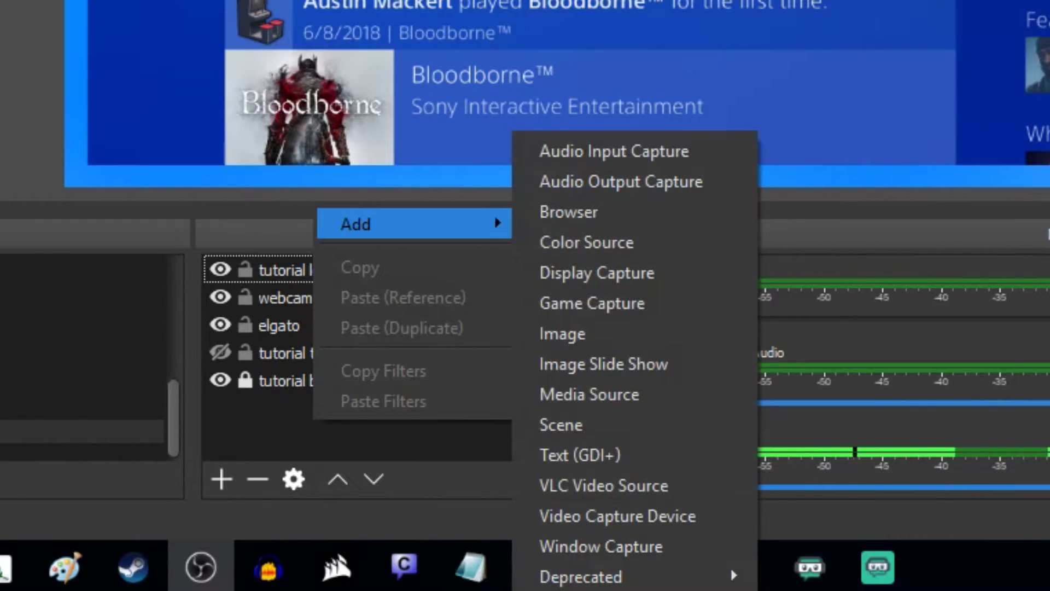
{"action": "mouse_move", "coordinate": [382, 224]}
{"action": "left_click", "coordinate": [601, 545]}
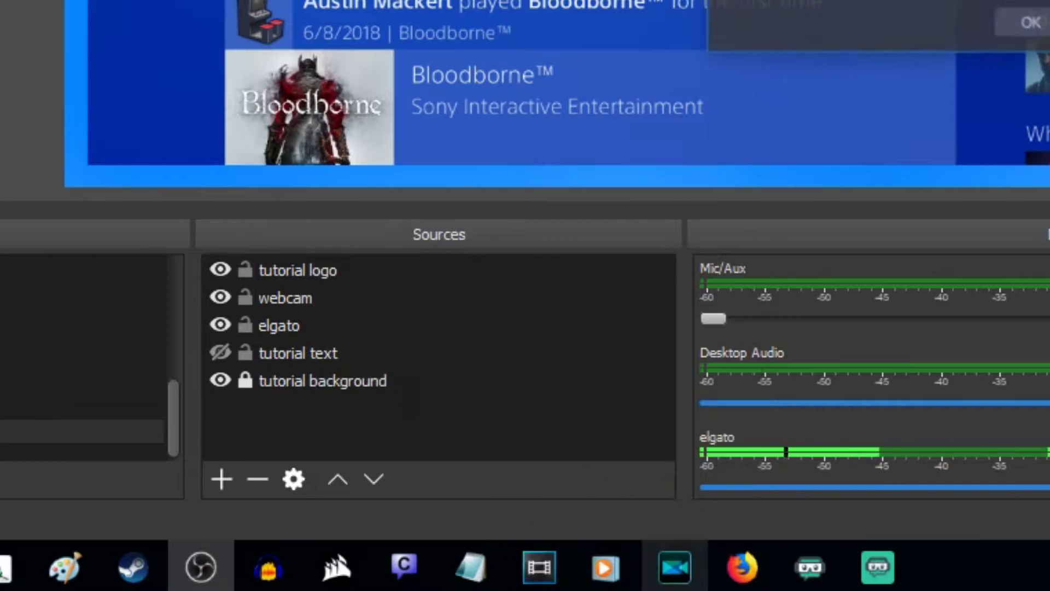
{"action": "type", "text": "tutorial chat"}
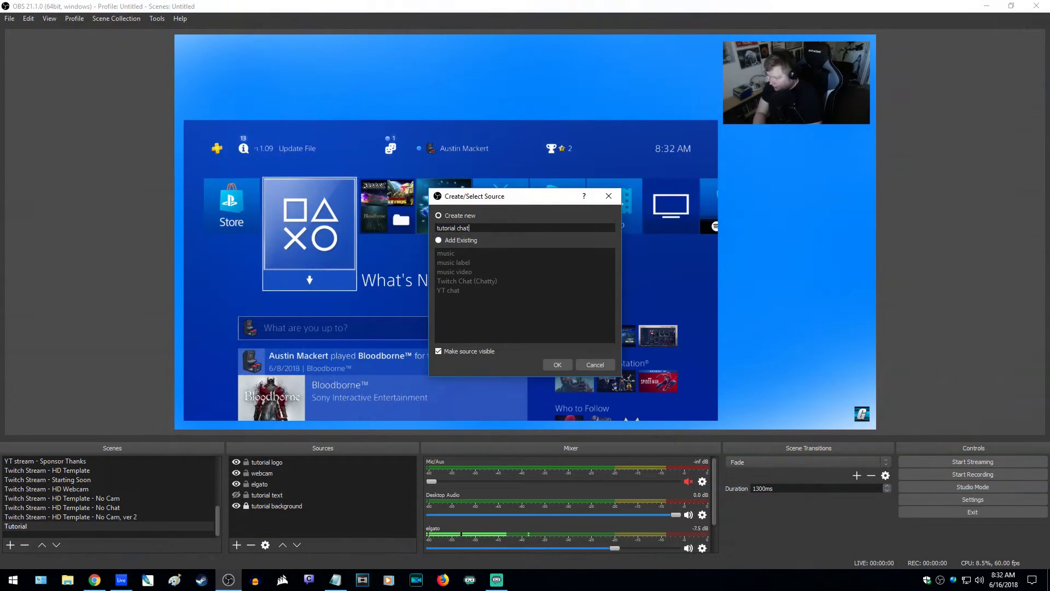
{"action": "key", "text": "Return"}
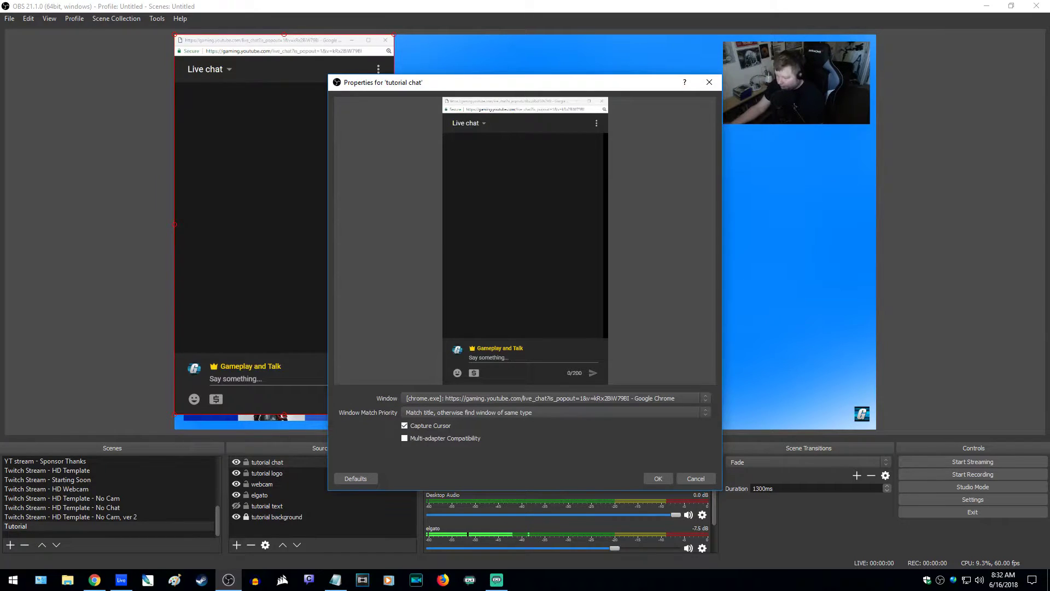
Try the Streamlabs OBS window as the capture target of the tutorial chat source
{"action": "left_click", "coordinate": [555, 398]}
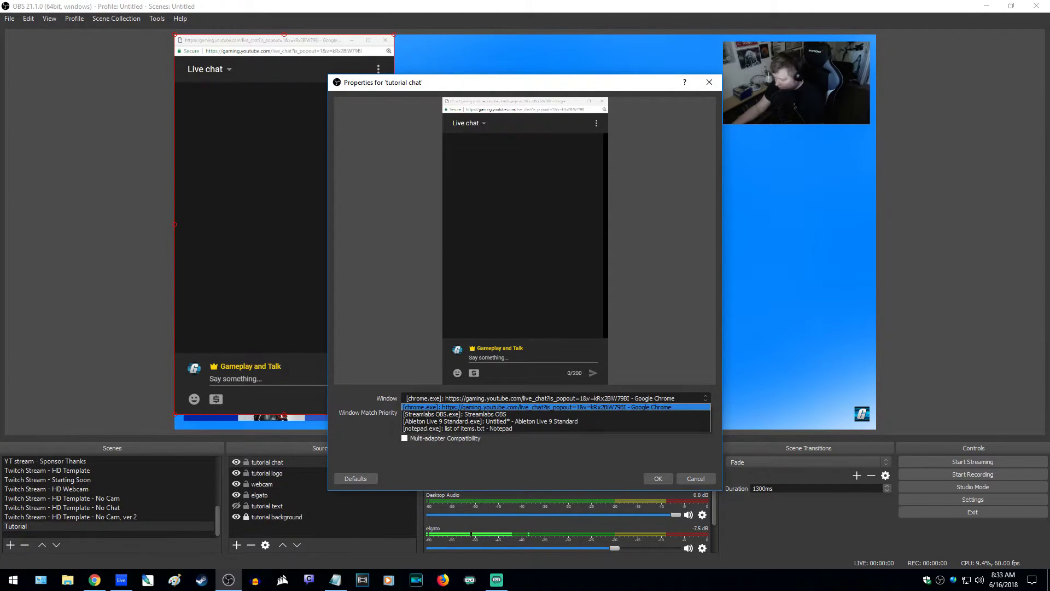
{"action": "key", "text": "Down"}
{"action": "key", "text": "Down"}
{"action": "key", "text": "Down"}
{"action": "key", "text": "Up"}
{"action": "key", "text": "Up"}
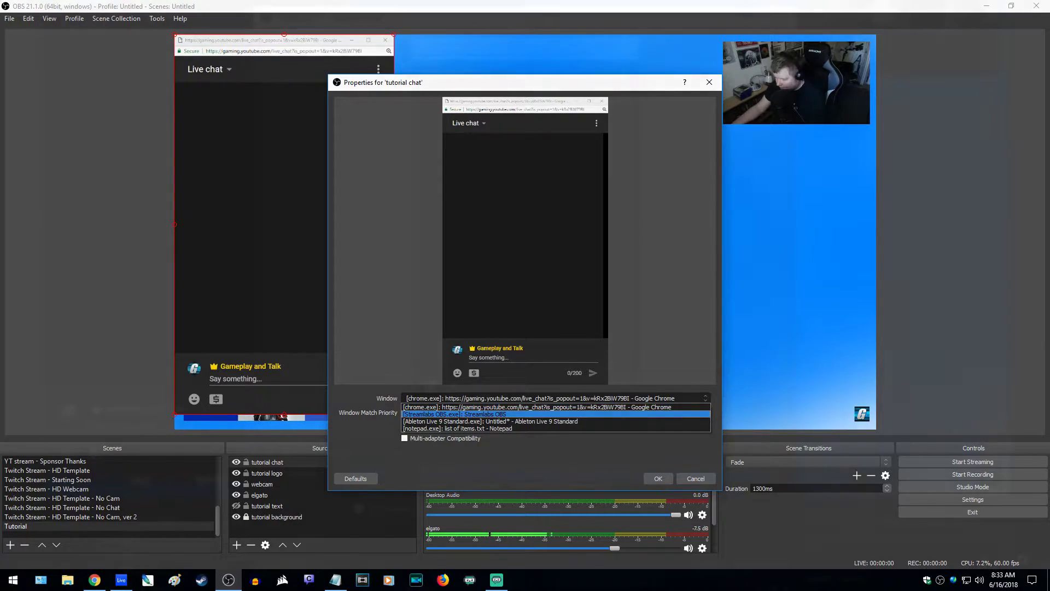
{"action": "key", "text": "Return"}
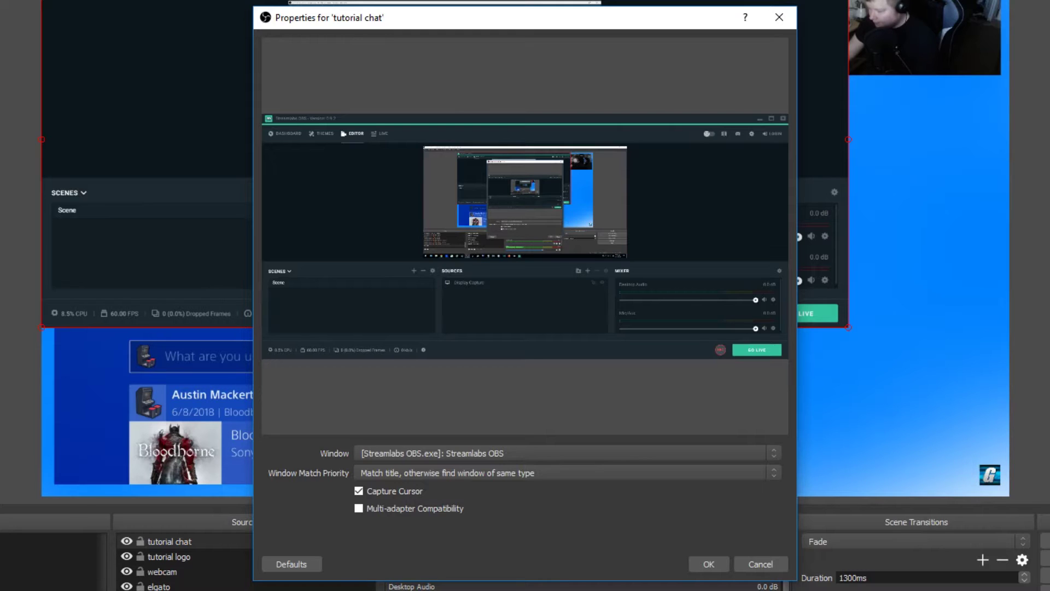
Try the Ableton Live 9 Standard window and the "list of items.txt" Notepad window as the tutorial chat's capture target
{"action": "left_click", "coordinate": [564, 453]}
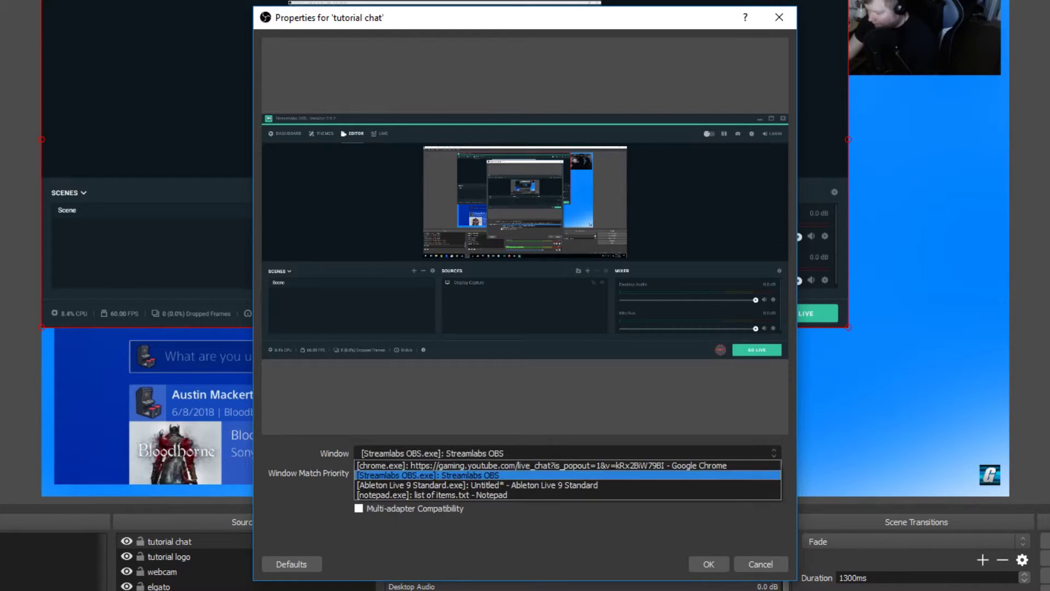
{"action": "key", "text": "Return"}
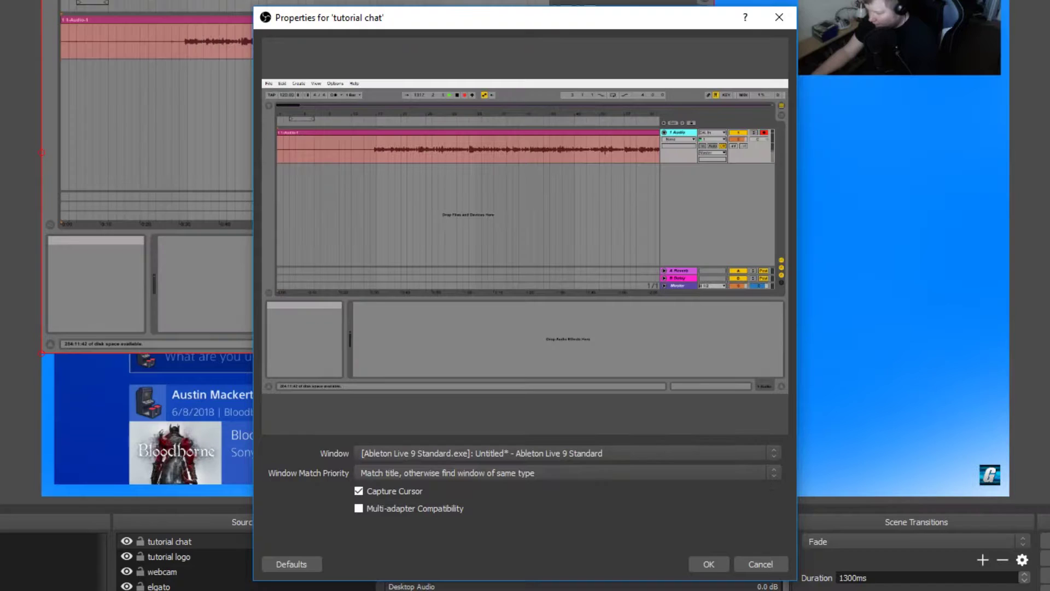
{"action": "left_click", "coordinate": [564, 453]}
{"action": "key", "text": "Up"}
{"action": "key", "text": "Down"}
{"action": "key", "text": "Down"}
{"action": "key", "text": "Return"}
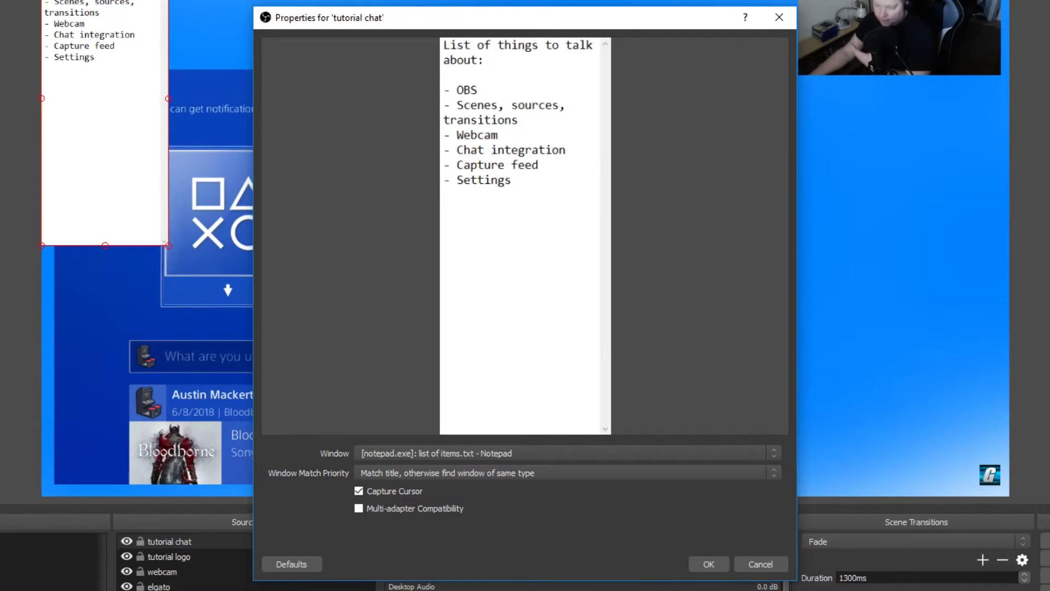
Set the tutorial chat to capture the Chrome live chat popout, accept its properties and move it to the middle of the canvas
{"action": "left_click", "coordinate": [567, 453]}
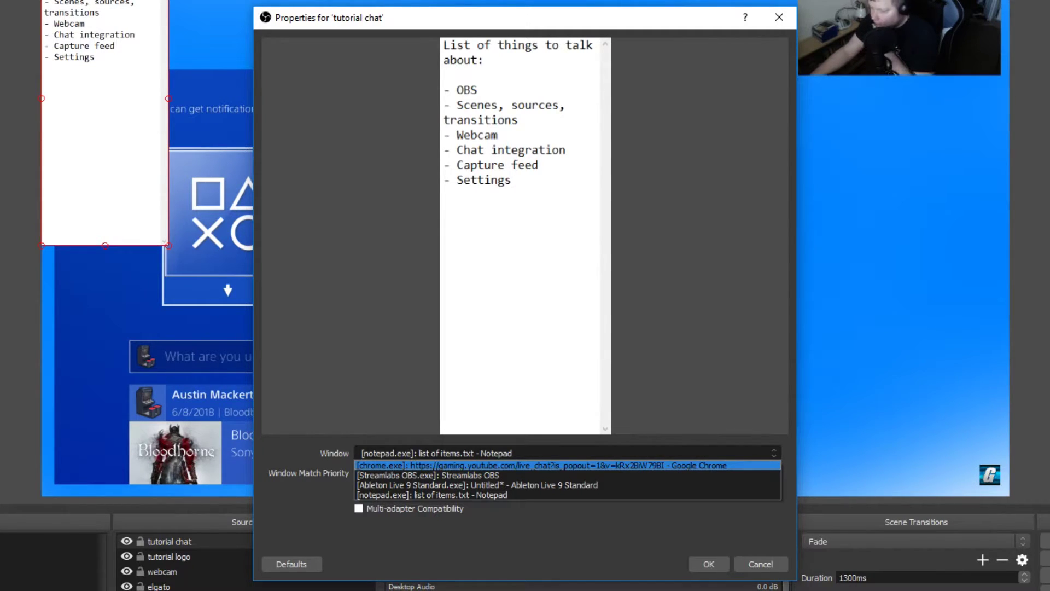
{"action": "left_click", "coordinate": [541, 465]}
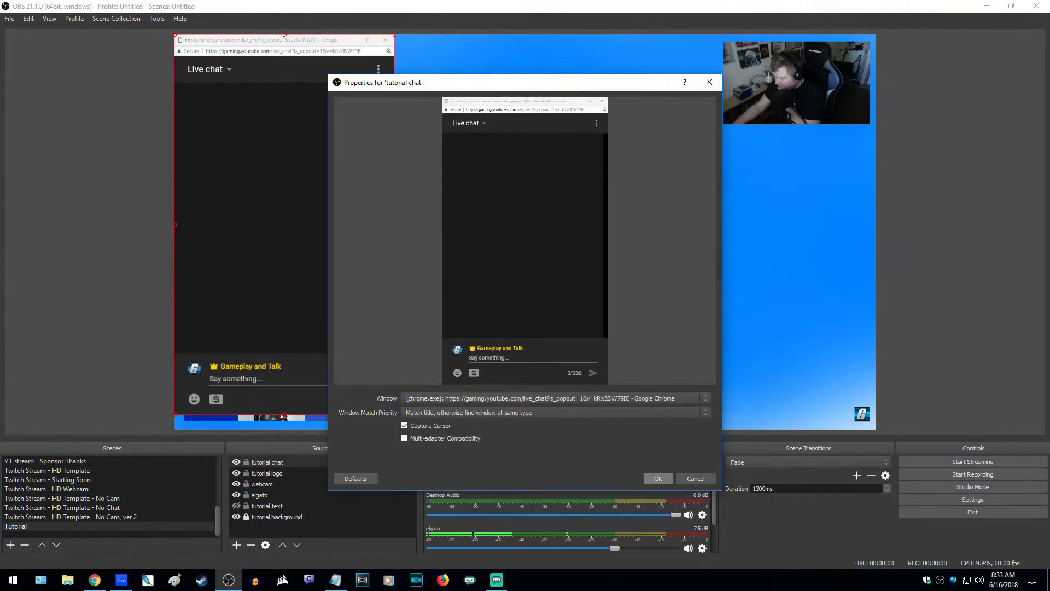
{"action": "key", "text": "Return"}
{"action": "left_click_drag", "start_coordinate": [284, 224], "coordinate": [545, 232]}
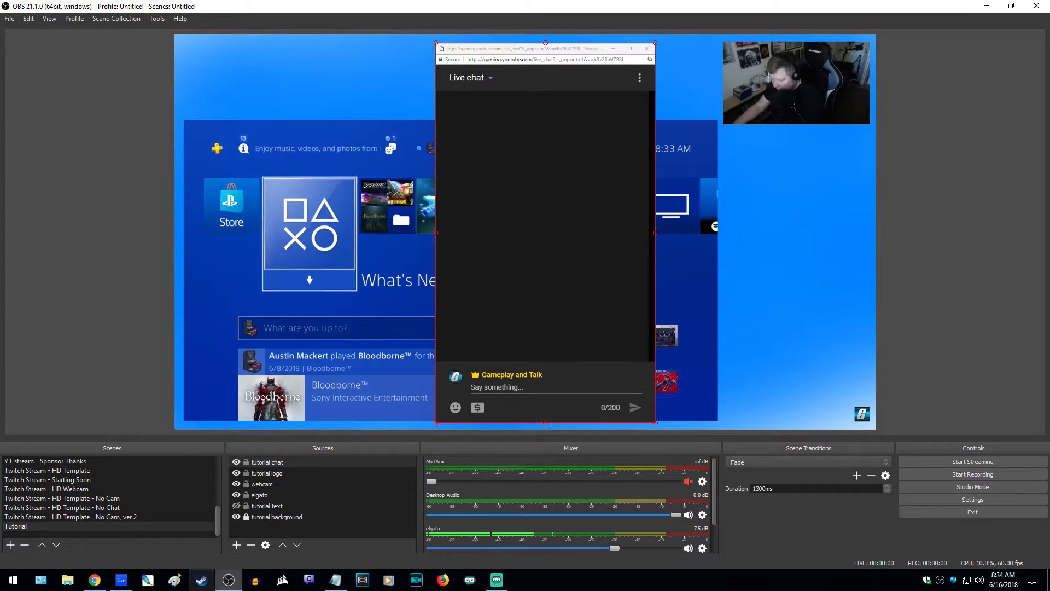
Bring up the popped-out live chat window and send the :gameplayDoomGuy: emote as a message
{"action": "left_click", "coordinate": [94, 580]}
{"action": "left_click", "coordinate": [111, 516]}
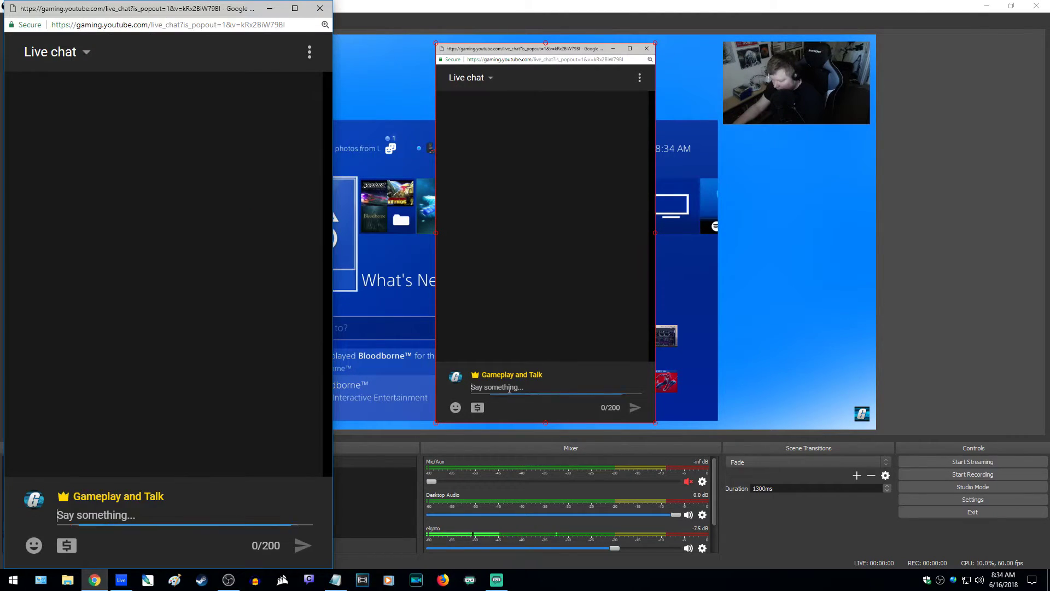
{"action": "type", "text": ":game"}
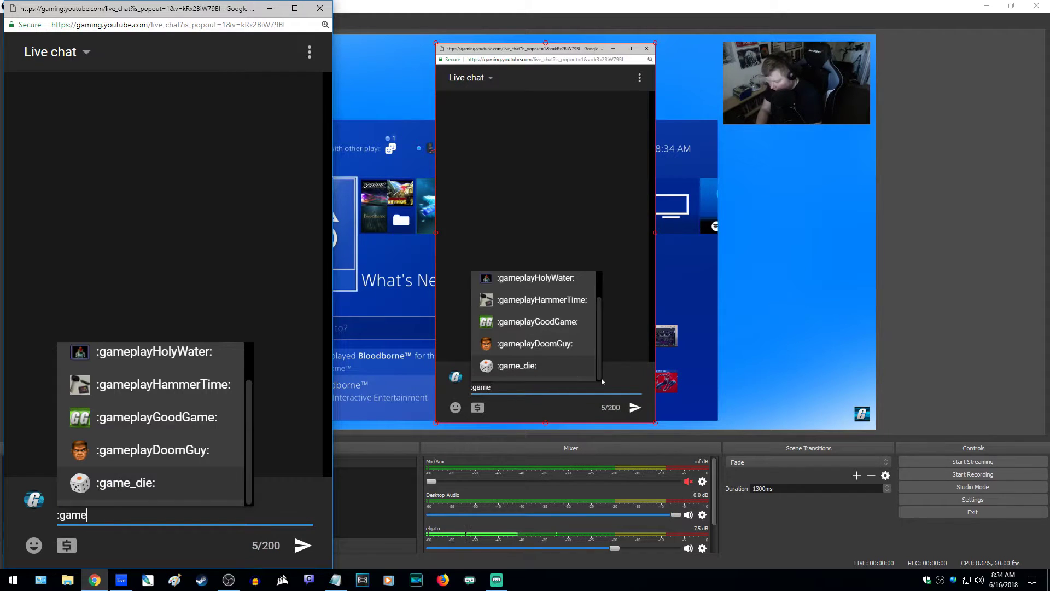
{"action": "key", "text": "Up"}
{"action": "key", "text": "Return"}
{"action": "key", "text": "Return"}
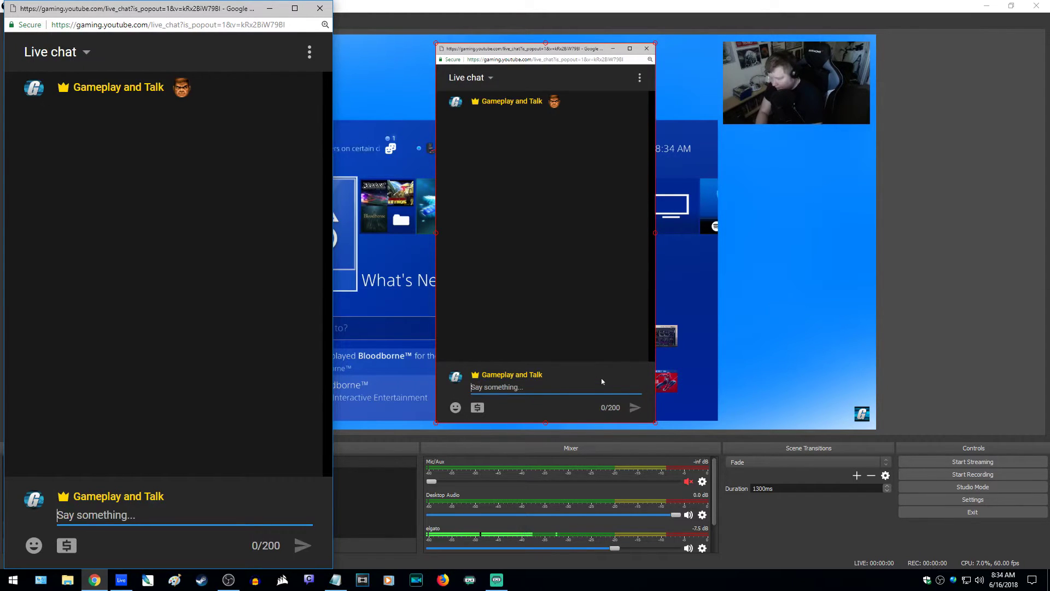
Send the :gameplayGoodGame: emote in the live chat
{"action": "type", "text": ":game"}
{"action": "key", "text": "Up"}
{"action": "key", "text": "Up"}
{"action": "key", "text": "Tab"}
{"action": "key", "text": "Return"}
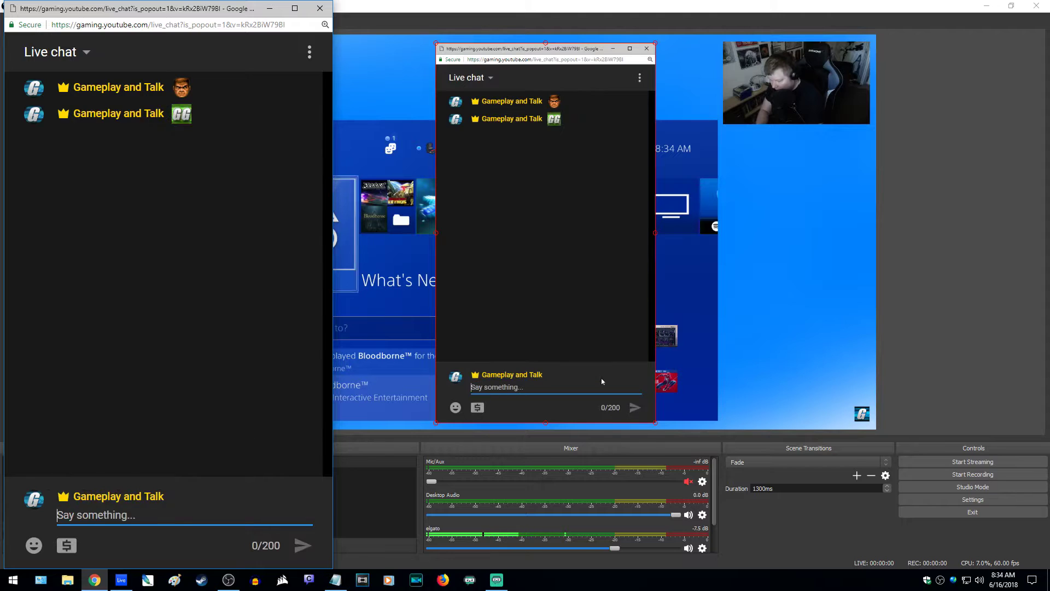
Send the :gameplayHammerTime: emote in the live chat
{"action": "type", "text": ":gam"}
{"action": "key", "text": "Up"}
{"action": "key", "text": "Up"}
{"action": "key", "text": "Up"}
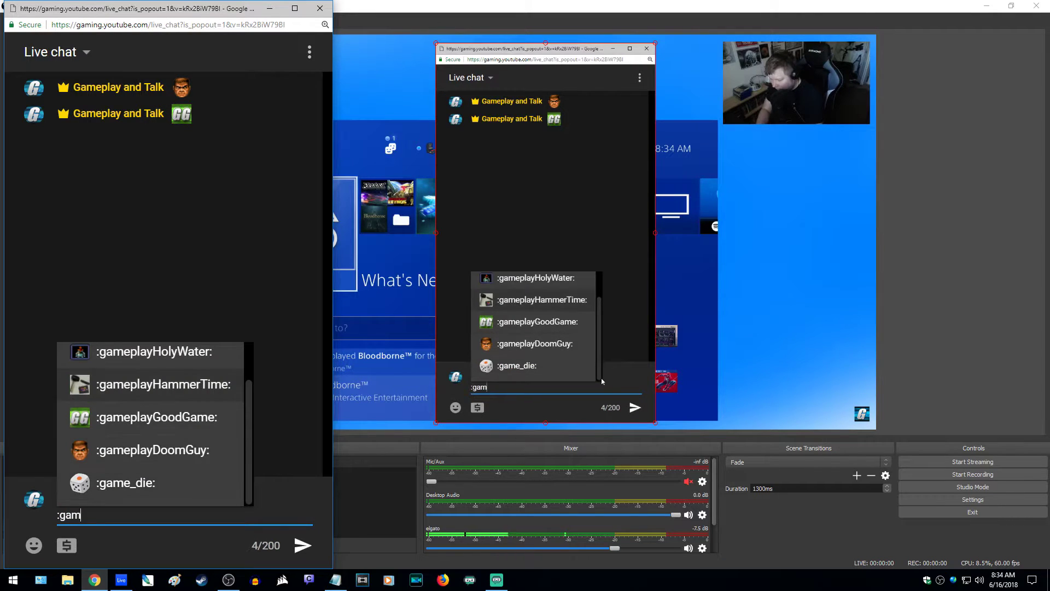
{"action": "key", "text": "Tab"}
{"action": "key", "text": "Return"}
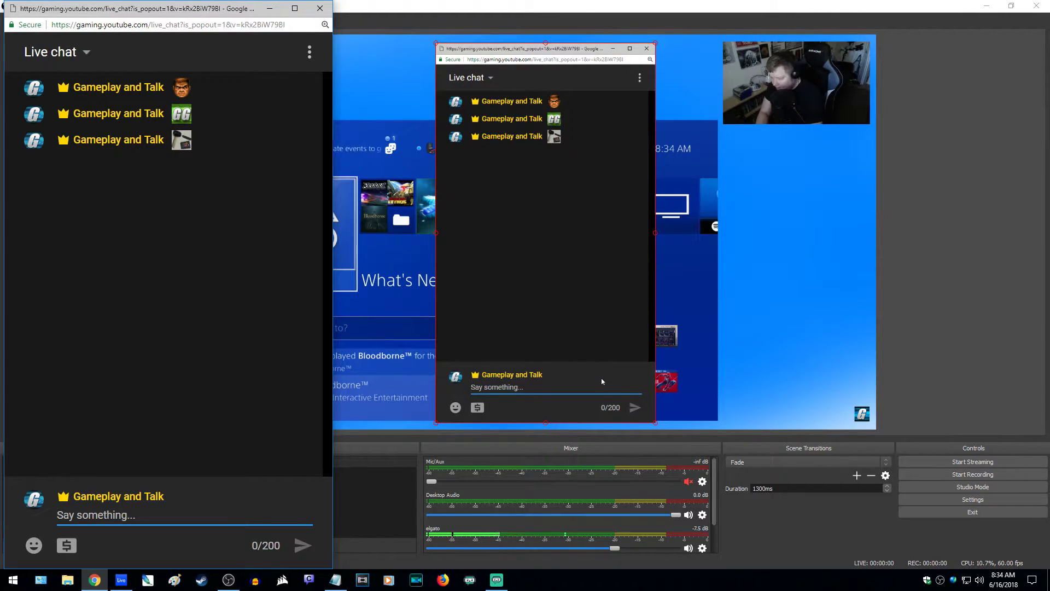
Send the channel's cat emote in the live chat
{"action": "type", "text": ":gamne"}
{"action": "key", "text": "BackSpace"}
{"action": "key", "text": "BackSpace"}
{"action": "key", "text": "Up"}
{"action": "key", "text": "Up"}
{"action": "key", "text": "Up"}
{"action": "key", "text": "Up"}
{"action": "key", "text": "Up"}
{"action": "key", "text": "Tab"}
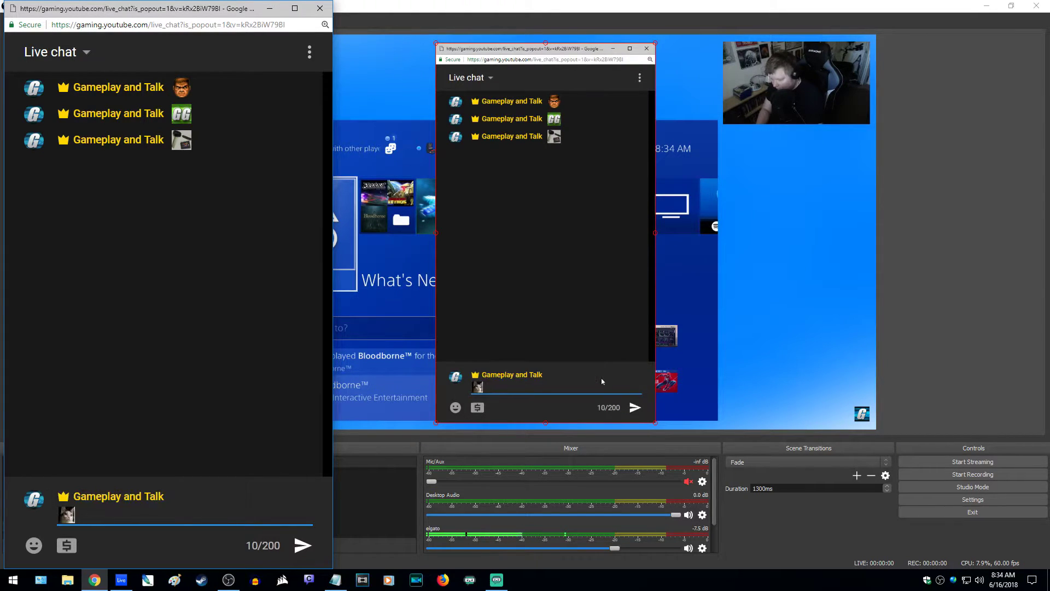
{"action": "key", "text": "Return"}
Send the :gameplayHolyWater: emote in the live chat
{"action": "type", "text": ":game"}
{"action": "key", "text": "Up"}
{"action": "key", "text": "Up"}
{"action": "key", "text": "Up"}
{"action": "key", "text": "Up"}
{"action": "key", "text": "Tab"}
{"action": "key", "text": "Return"}
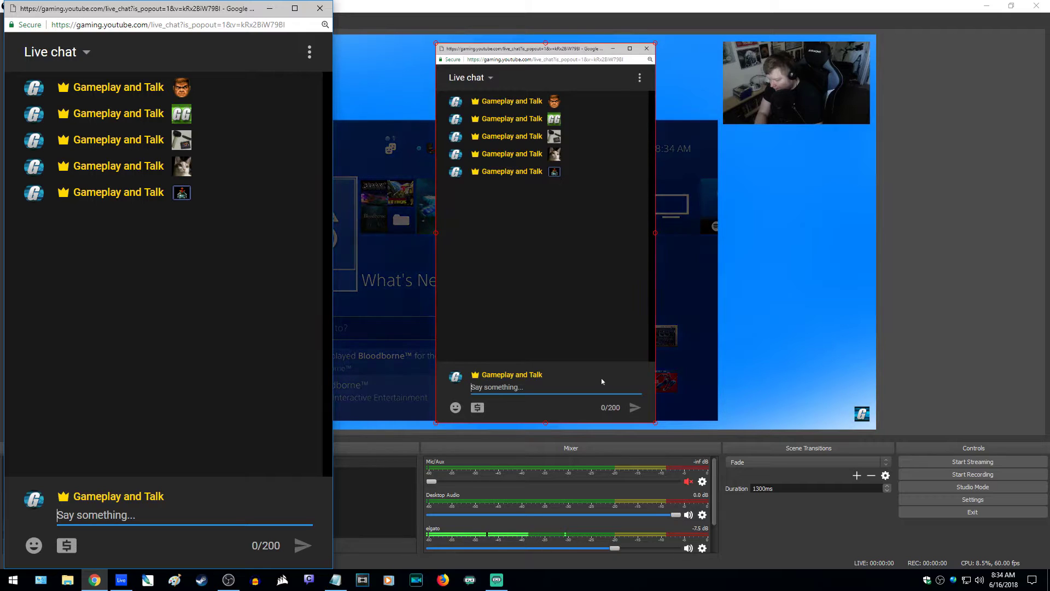
Send the message "This is a test. This is a test." twice in the live chat
{"action": "type", "text": "This is a test. This is a test."}
{"action": "key", "text": "ctrl+a"}
{"action": "key", "text": "ctrl+c"}
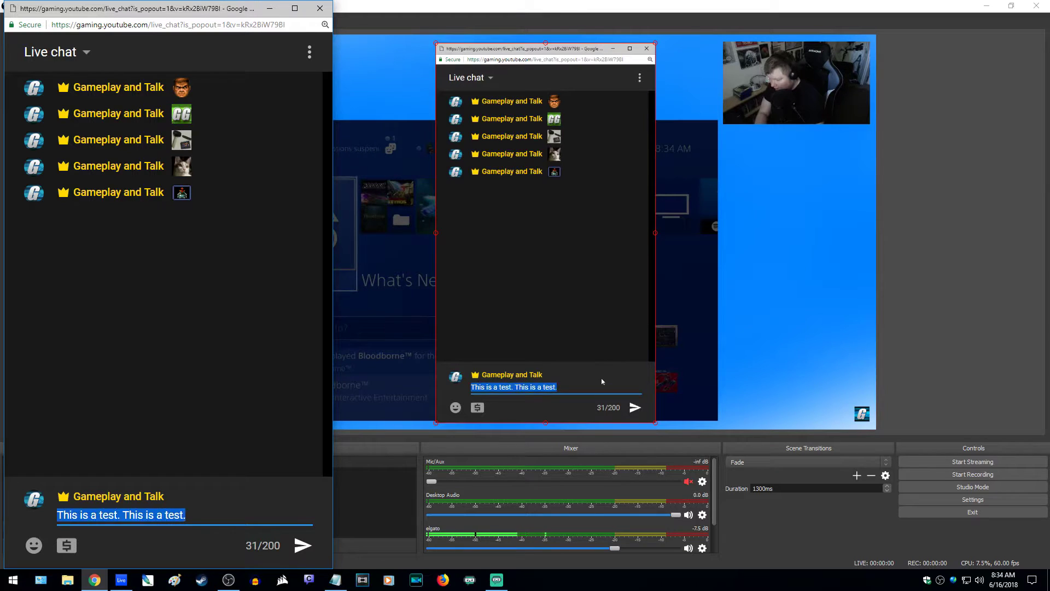
{"action": "key", "text": "Return"}
{"action": "key", "text": "ctrl+v"}
{"action": "key", "text": "Return"}
Send the messages "again" and "hello" in the live chat
{"action": "type", "text": "again"}
{"action": "key", "text": "Return"}
{"action": "type", "text": "hello"}
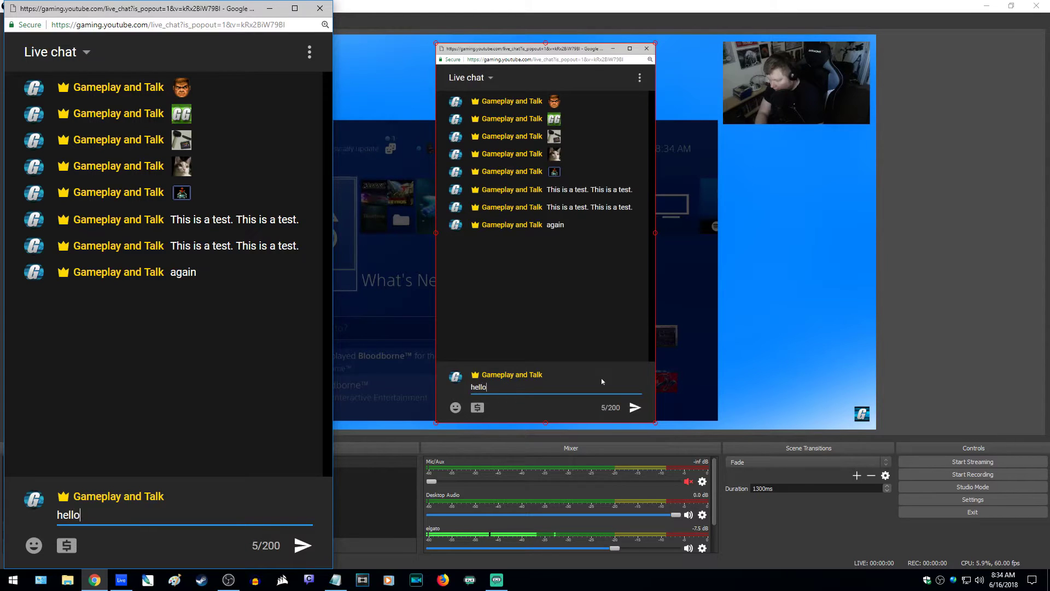
{"action": "key", "text": "Return"}
Send a long live chat message that repeats the word "testing" 18 times
{"action": "type", "text": "testing"}
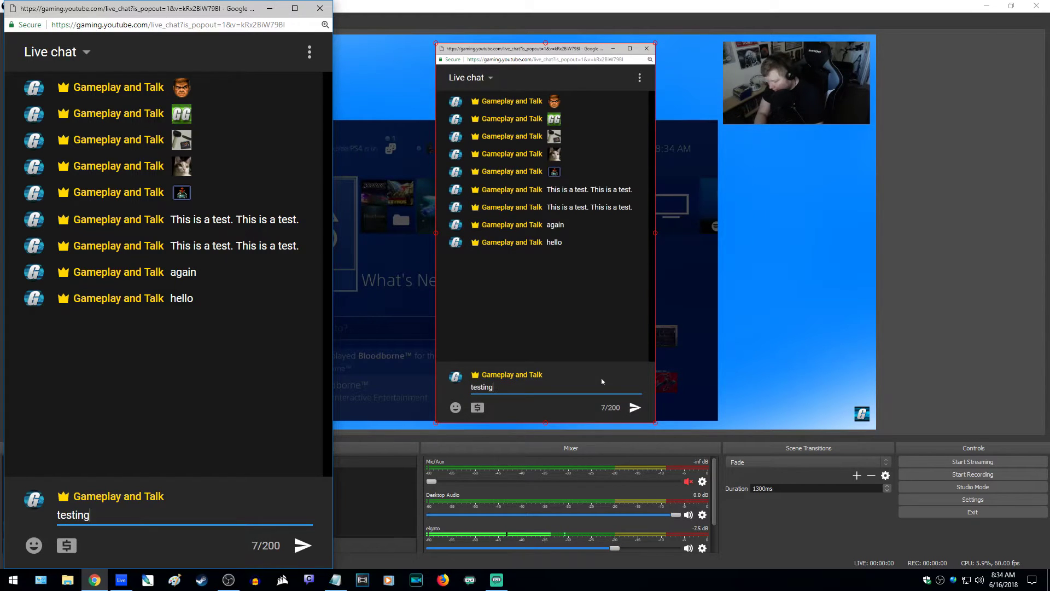
{"action": "key", "text": "ctrl+a"}
{"action": "key", "text": "ctrl+c"}
{"action": "key", "text": "ctrl+v"}
{"action": "key", "text": "ctrl+v"}
{"action": "key", "text": "ctrl+v"}
{"action": "key", "text": "ctrl+v"}
{"action": "key", "text": "ctrl+v"}
{"action": "key", "text": "ctrl+v"}
{"action": "key", "text": "ctrl+v"}
{"action": "key", "text": "ctrl+v"}
{"action": "key", "text": "ctrl+v"}
{"action": "key", "text": "ctrl+v"}
{"action": "key", "text": "ctrl+v"}
{"action": "key", "text": "ctrl+v"}
{"action": "key", "text": "ctrl+v"}
{"action": "key", "text": "ctrl+v"}
{"action": "key", "text": "ctrl+v"}
{"action": "key", "text": "ctrl+v"}
{"action": "key", "text": "ctrl+v"}
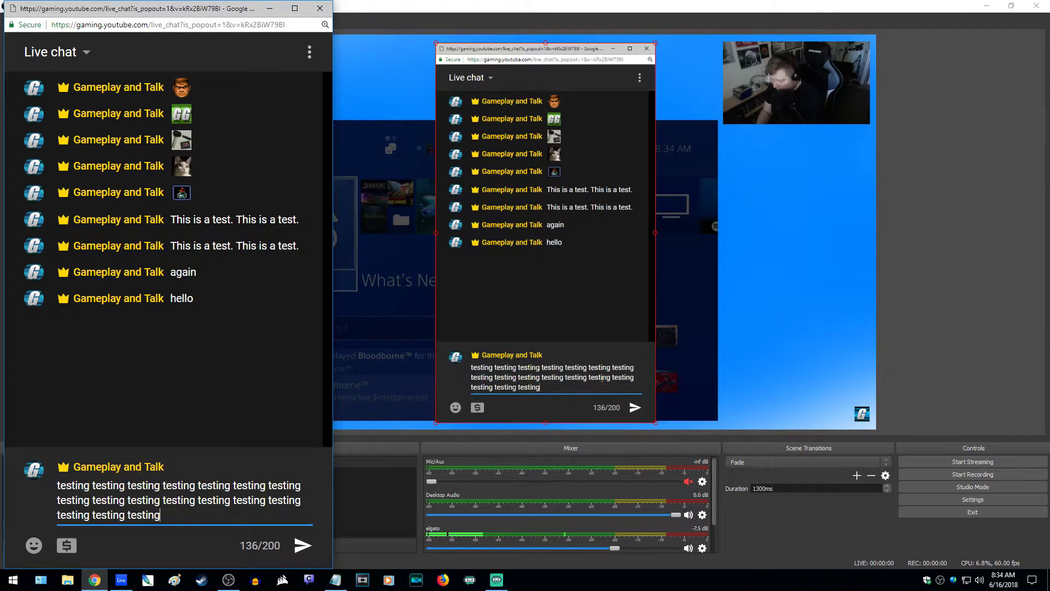
{"action": "key", "text": "Return"}
Send a second long live chat message that repeats "testing" 17 times
{"action": "key", "text": "ctrl+v"}
{"action": "key", "text": "ctrl+v"}
{"action": "key", "text": "ctrl+v"}
{"action": "key", "text": "ctrl+v"}
{"action": "key", "text": "ctrl+v"}
{"action": "key", "text": "ctrl+v"}
{"action": "key", "text": "ctrl+v"}
{"action": "key", "text": "ctrl+v"}
{"action": "key", "text": "ctrl+v"}
{"action": "key", "text": "ctrl+v"}
{"action": "key", "text": "ctrl+v"}
{"action": "key", "text": "ctrl+v"}
{"action": "key", "text": "ctrl+v"}
{"action": "key", "text": "ctrl+v"}
{"action": "key", "text": "ctrl+v"}
{"action": "key", "text": "ctrl+v"}
{"action": "key", "text": "ctrl+v"}
{"action": "key", "text": "Return"}
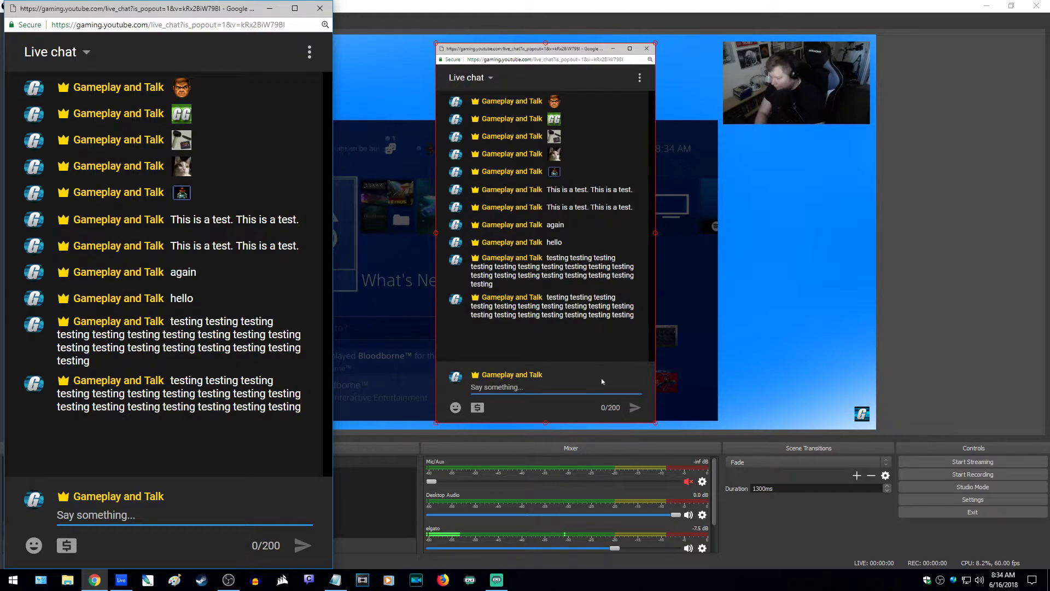
Send the message "Hello world!" in the live chat
{"action": "type", "text": "Hello world,"}
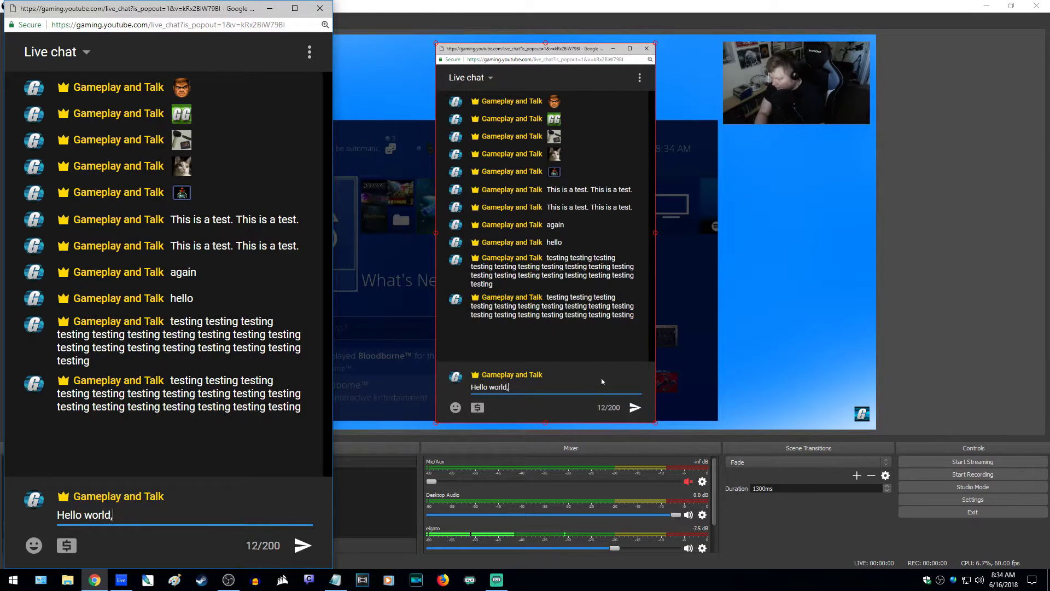
{"action": "type", "text": " ar"}
{"action": "key", "text": "BackSpace"}
{"action": "key", "text": "BackSpace"}
{"action": "key", "text": "BackSpace"}
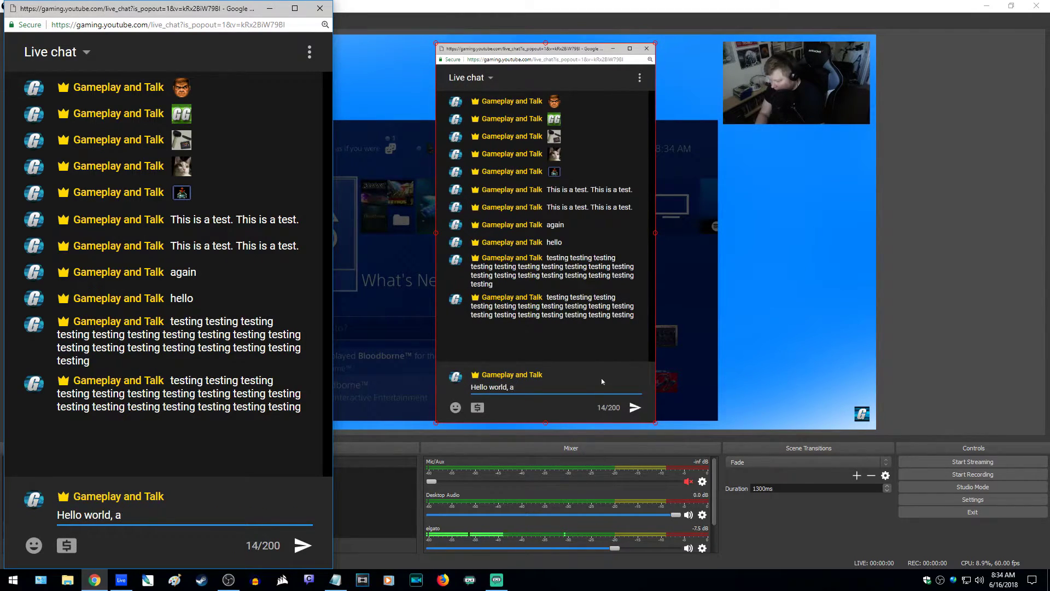
{"action": "type", "text": "!!"}
{"action": "key", "text": "Return"}
Send the message "This is a tutorial test." in the live chat
{"action": "type", "text": "Test"}
{"action": "key", "text": "BackSpace"}
{"action": "key", "text": "BackSpace"}
{"action": "key", "text": "BackSpace"}
{"action": "type", "text": "his is a tutorial test."}
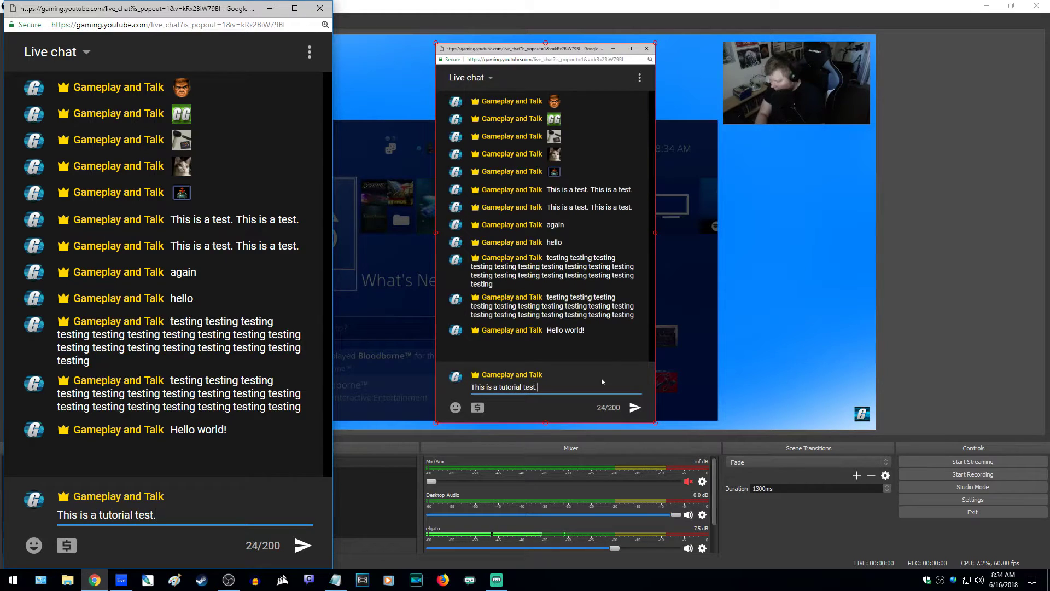
{"action": "key", "text": "Return"}
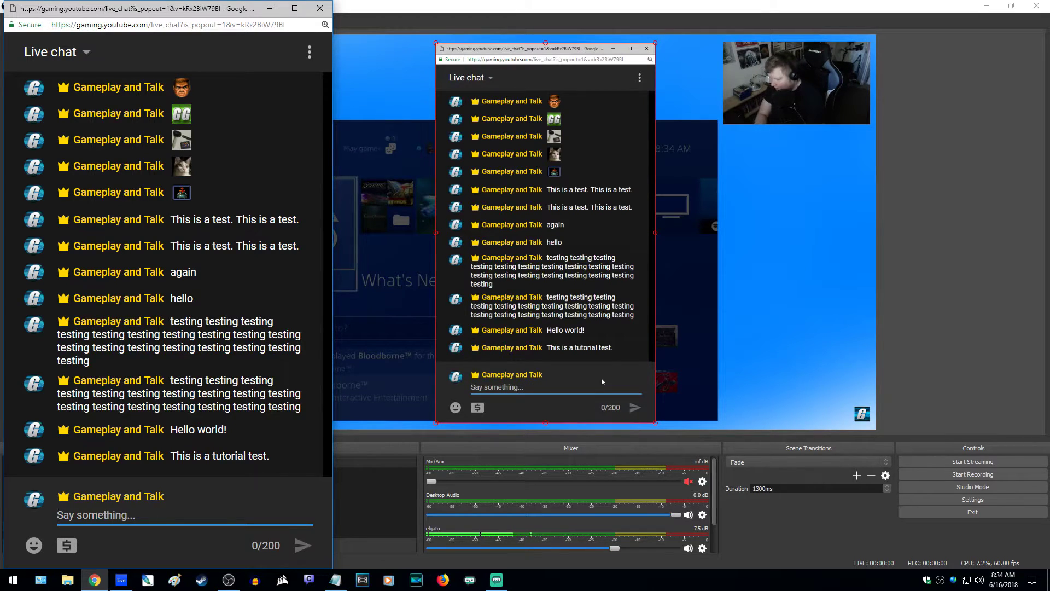
Find the emotes starting with ":game" and send :gameplayGoodGame: in the live chat
{"action": "type", "text": ":game"}
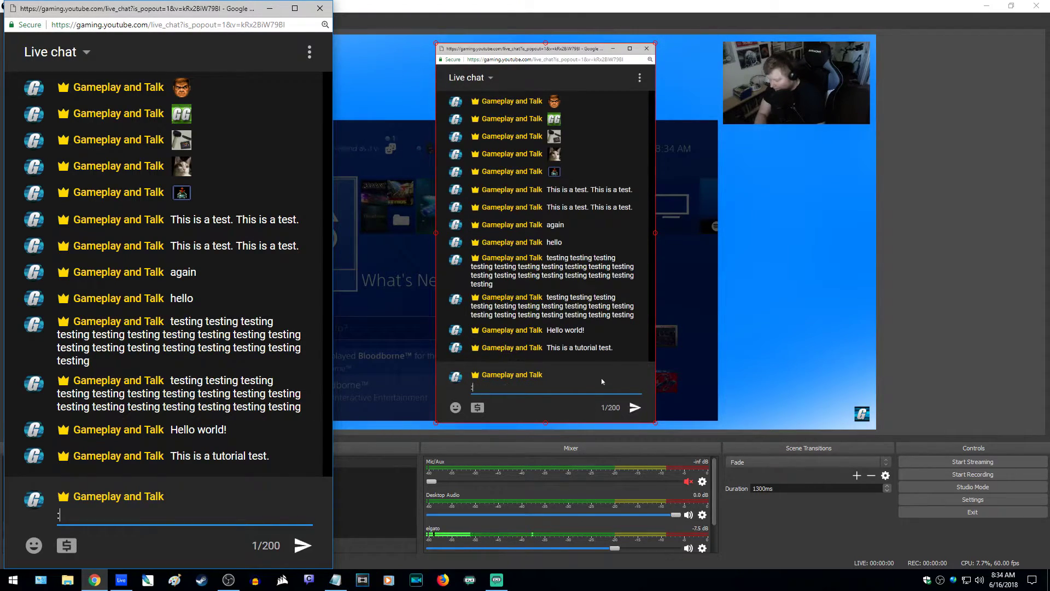
{"action": "key", "text": "Up"}
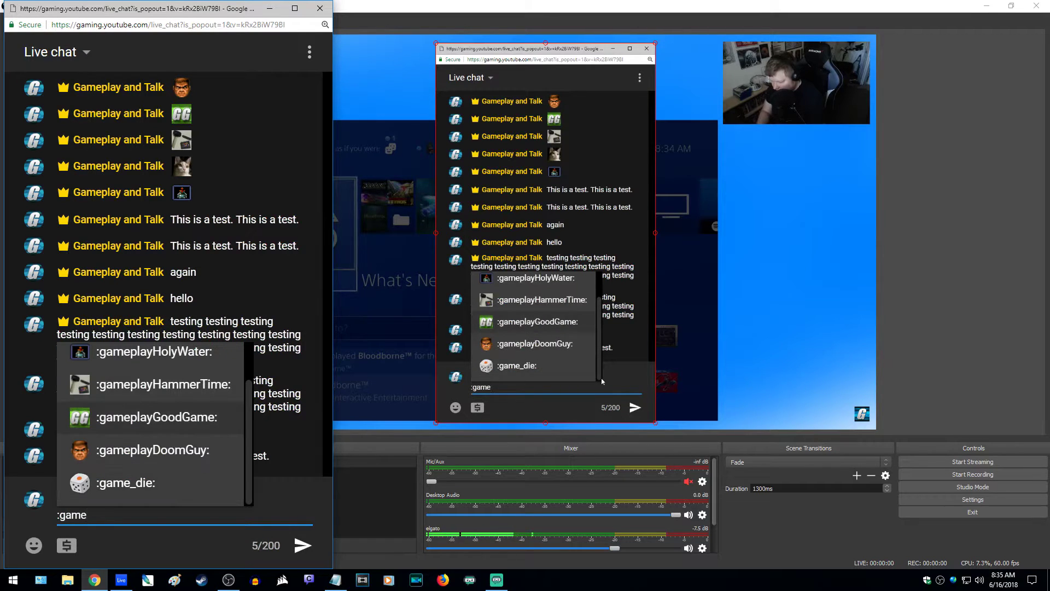
{"action": "key", "text": "Return"}
{"action": "key", "text": "Return"}
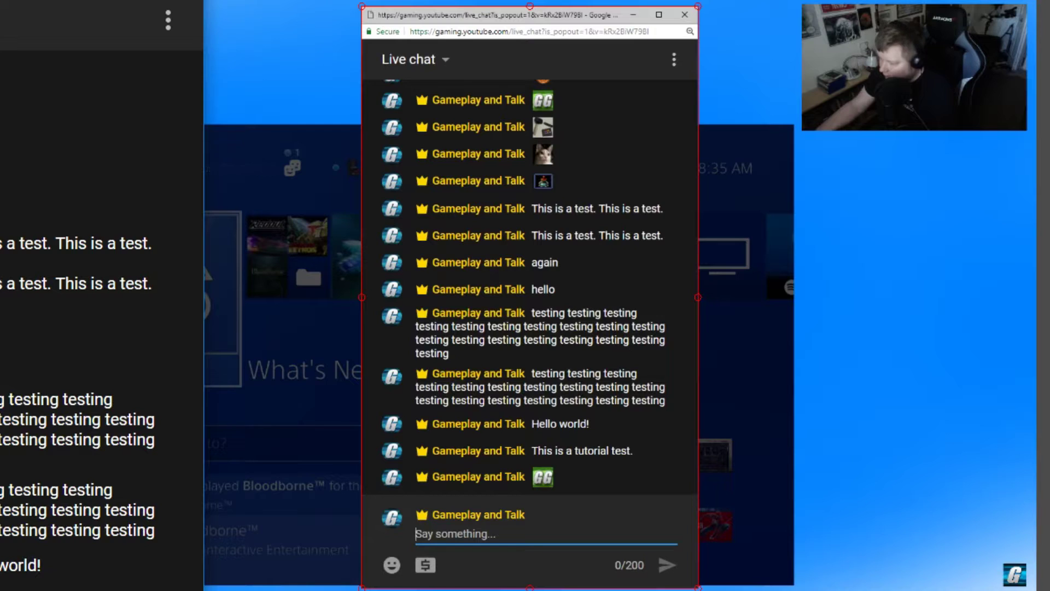
Crop the chat window capture to only the message list, removing the browser header, scrollbar, message entry area and excess side margins
{"action": "left_click_drag", "start_coordinate": [530, 6], "coordinate": [529, 80], "text": "alt"}
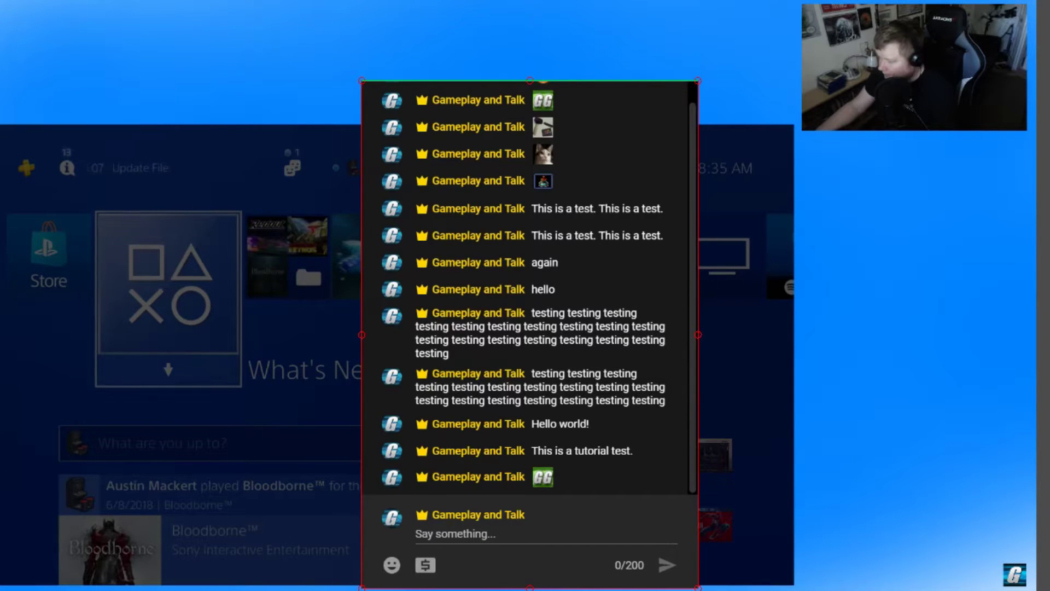
{"action": "left_click_drag", "start_coordinate": [698, 334], "coordinate": [687, 334]}
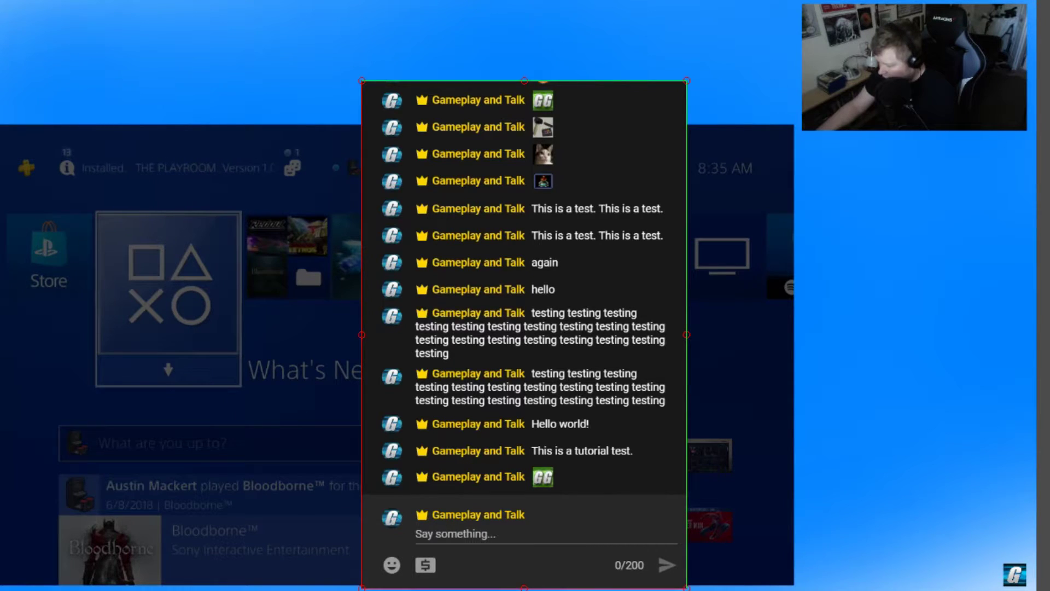
{"action": "left_click_drag", "start_coordinate": [524, 588], "coordinate": [524, 496]}
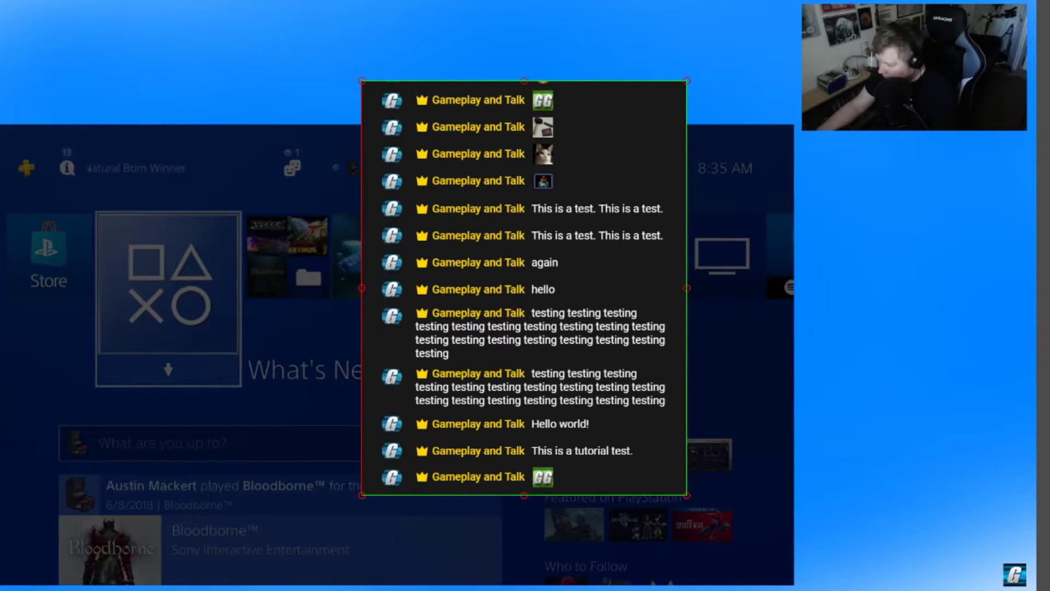
{"action": "left_click_drag", "start_coordinate": [362, 288], "coordinate": [372, 287]}
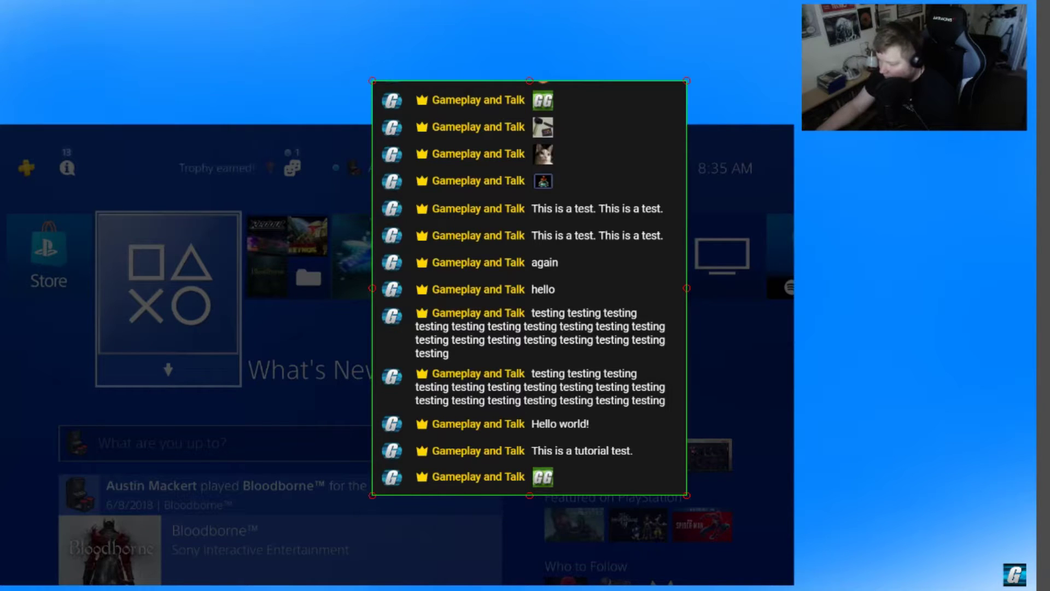
{"action": "left_click_drag", "start_coordinate": [372, 288], "coordinate": [402, 287]}
{"action": "left_click_drag", "start_coordinate": [362, 288], "coordinate": [374, 288]}
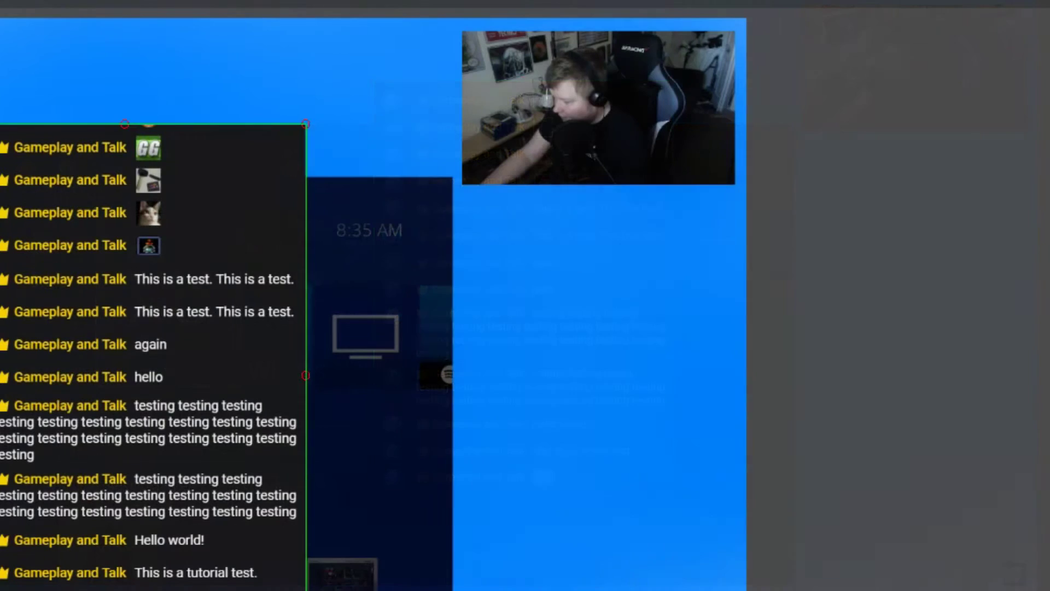
Position the cropped chat directly beneath the webcam and scale it to match the webcam's width
{"action": "left_click_drag", "start_coordinate": [125, 375], "coordinate": [552, 442]}
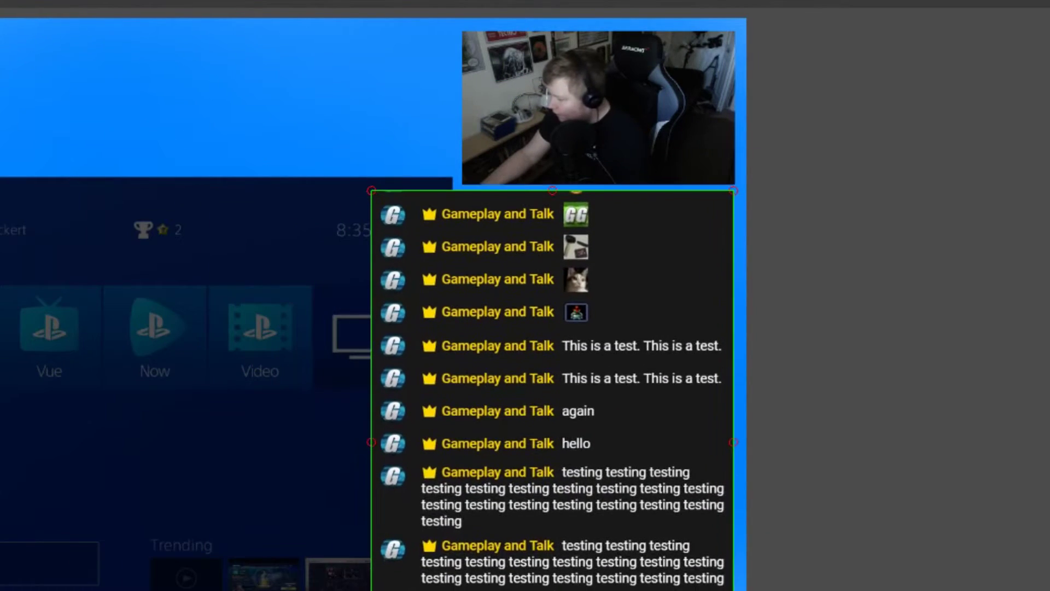
{"action": "key", "text": "Right"}
{"action": "key", "text": "Right"}
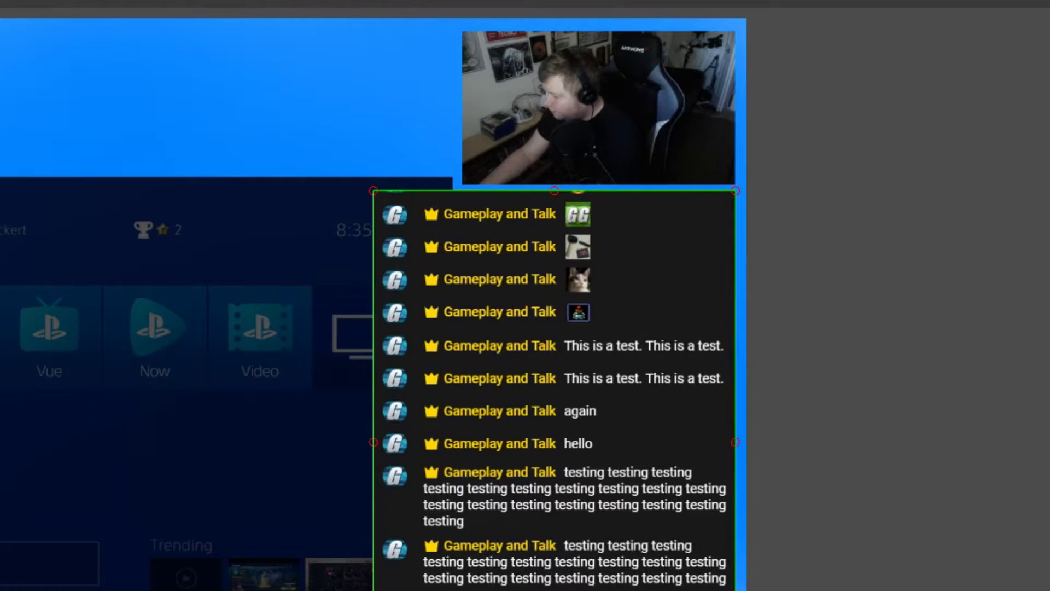
{"action": "left_click_drag", "start_coordinate": [374, 442], "coordinate": [461, 442]}
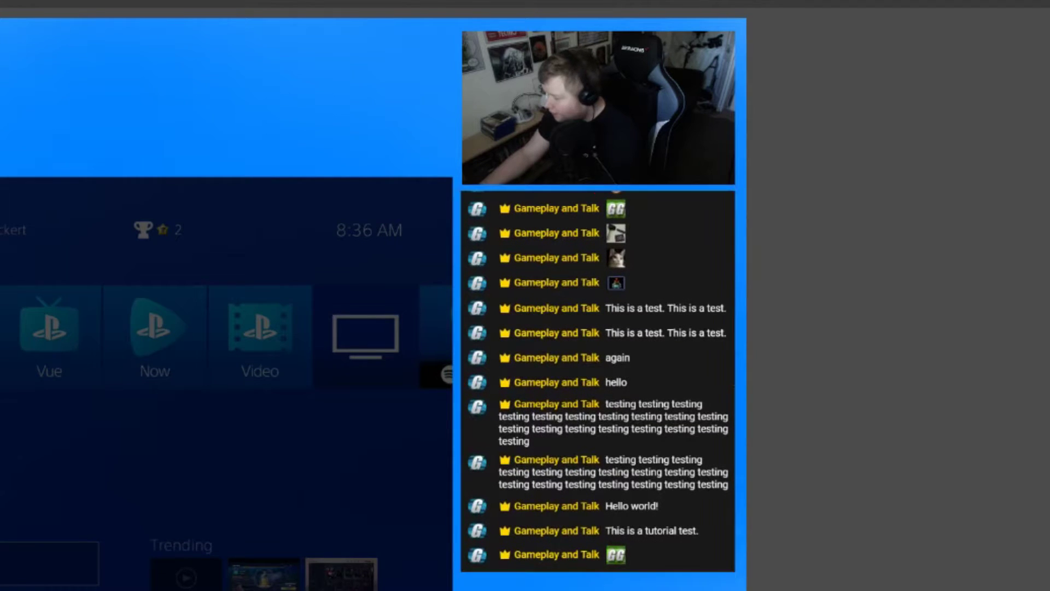
{"action": "left_click", "coordinate": [598, 381]}
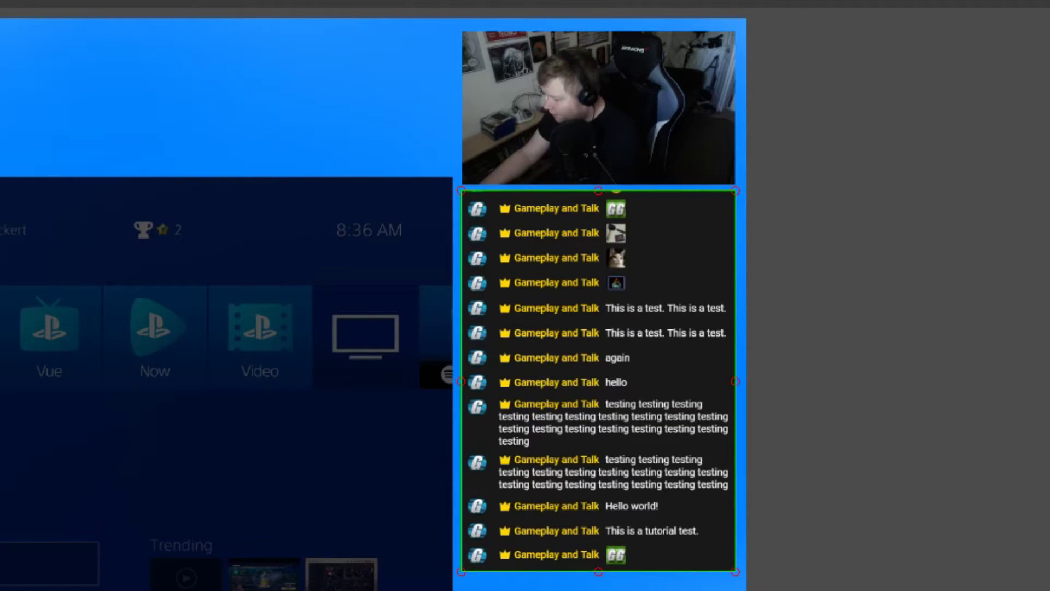
{"action": "left_click_drag", "start_coordinate": [461, 572], "coordinate": [463, 569]}
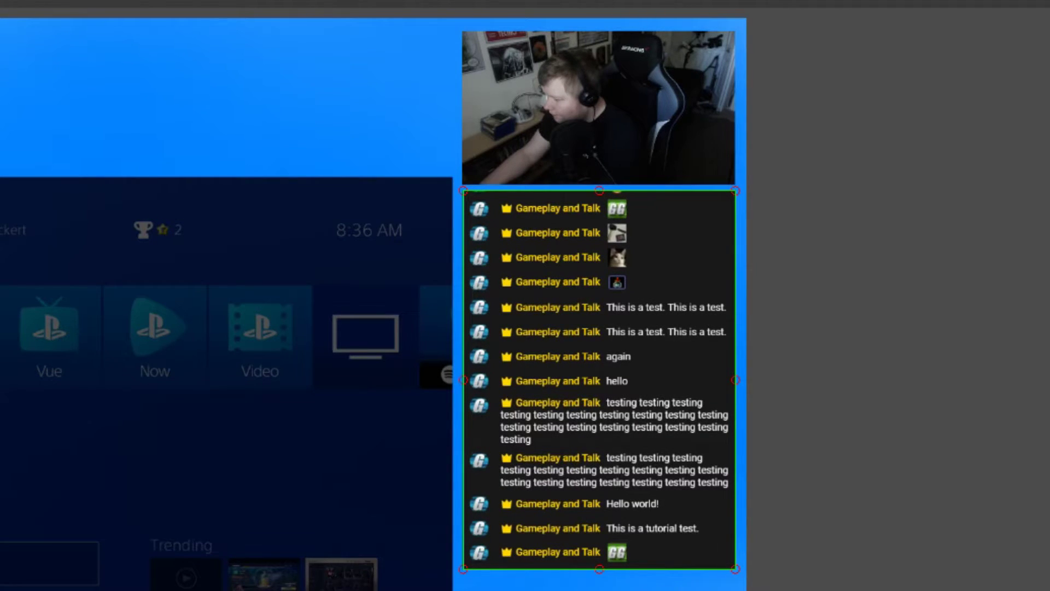
{"action": "left_click_drag", "start_coordinate": [463, 569], "coordinate": [463, 570]}
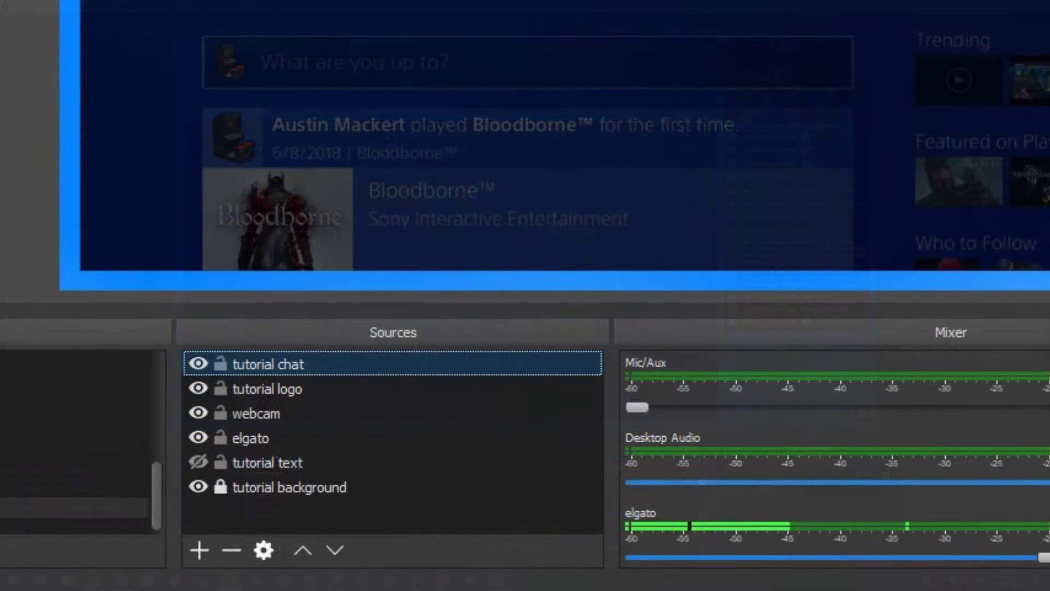
Add a Color Key effect filter to the tutorial chat source
{"action": "right_click", "coordinate": [376, 363]}
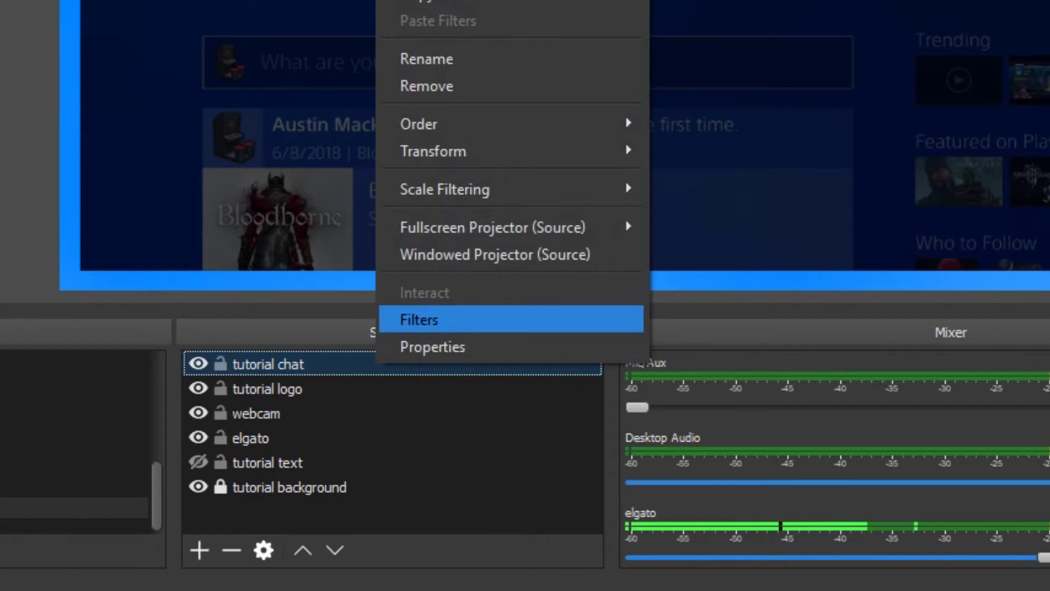
{"action": "left_click", "coordinate": [419, 320]}
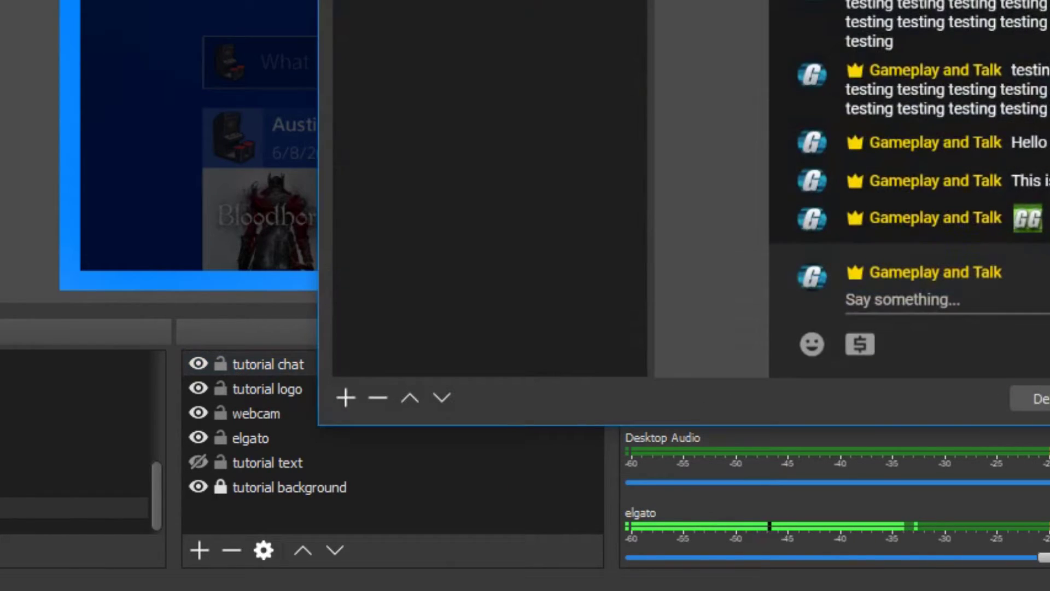
{"action": "left_click", "coordinate": [346, 397]}
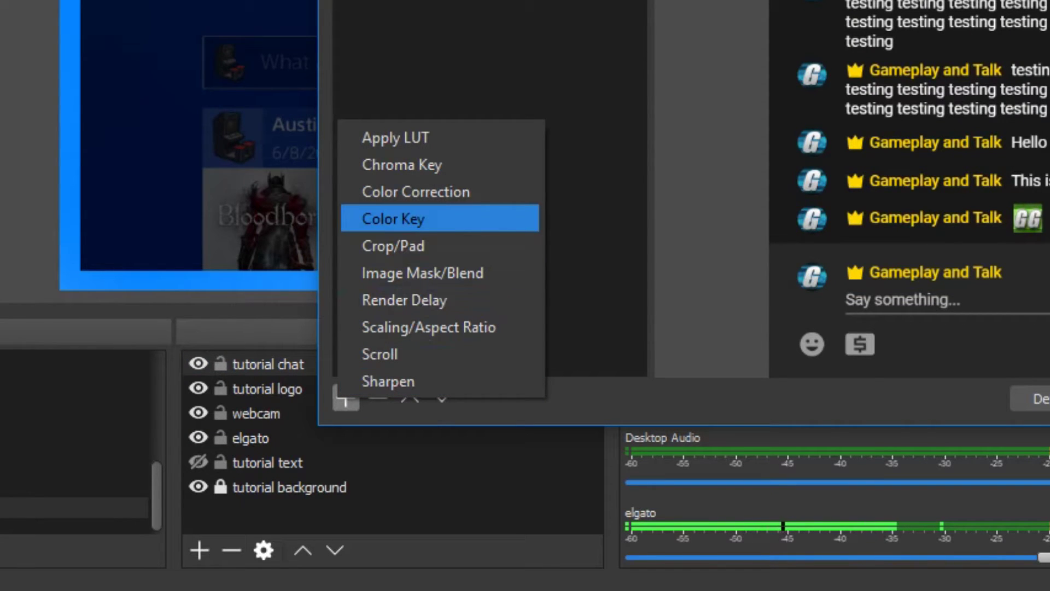
{"action": "left_click", "coordinate": [394, 219]}
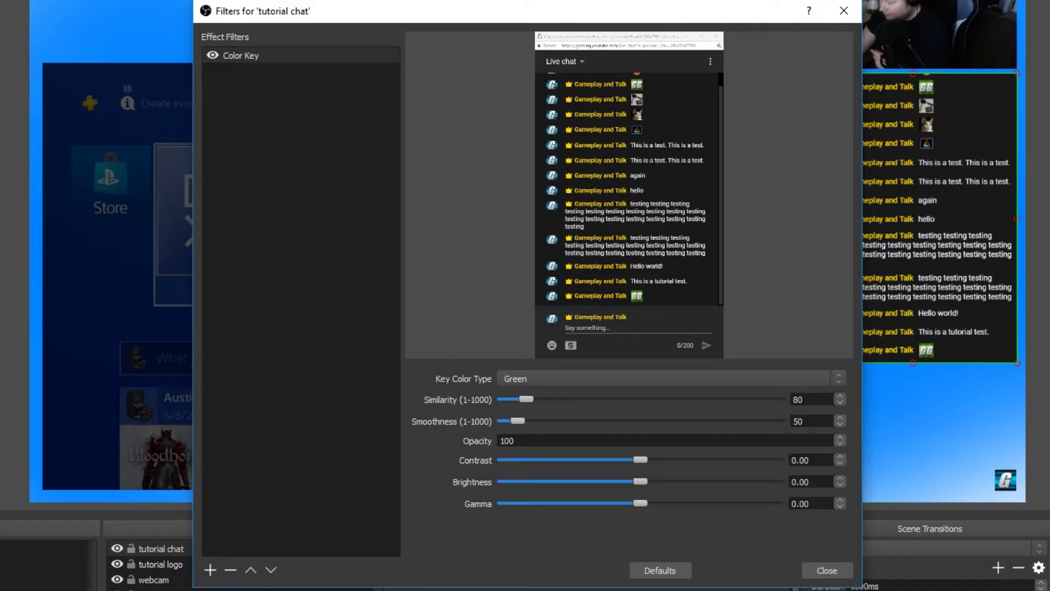
Set the Color Key filter to a custom color sampled from the chat's dark background, #191919
{"action": "left_click", "coordinate": [671, 378]}
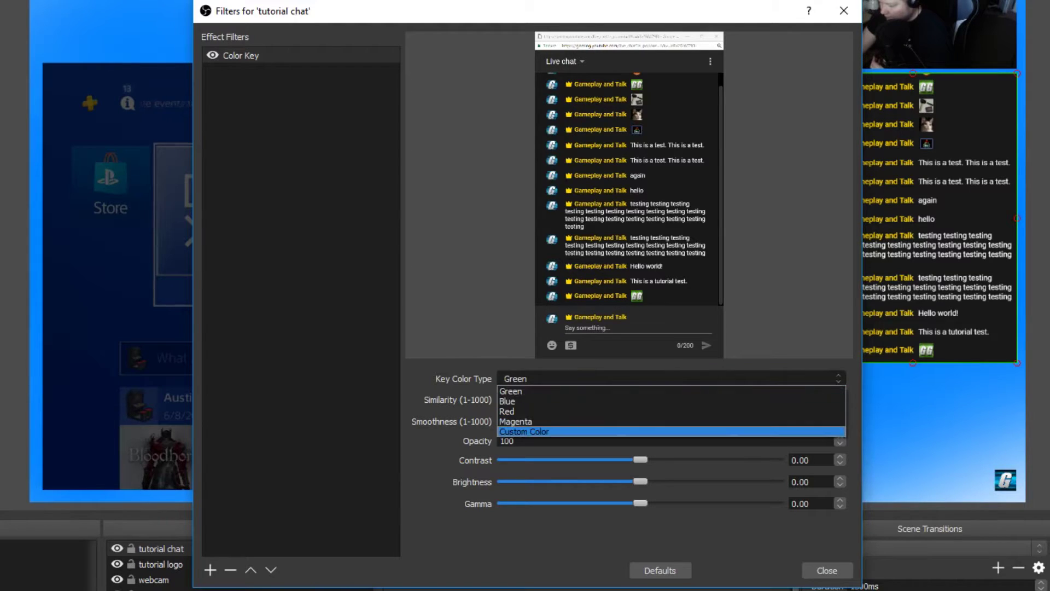
{"action": "left_click", "coordinate": [671, 431]}
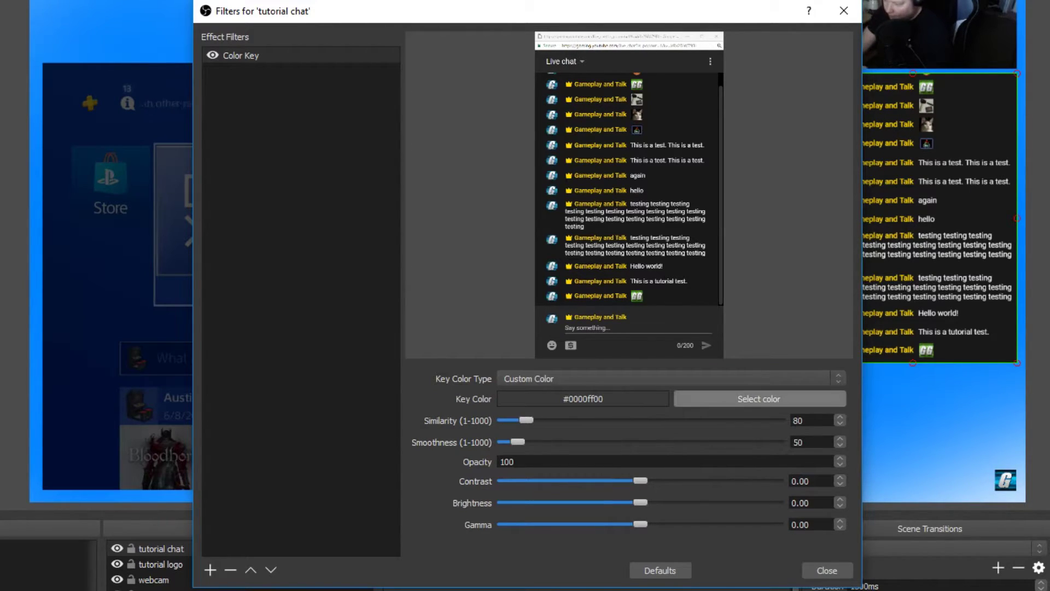
{"action": "left_click", "coordinate": [759, 399]}
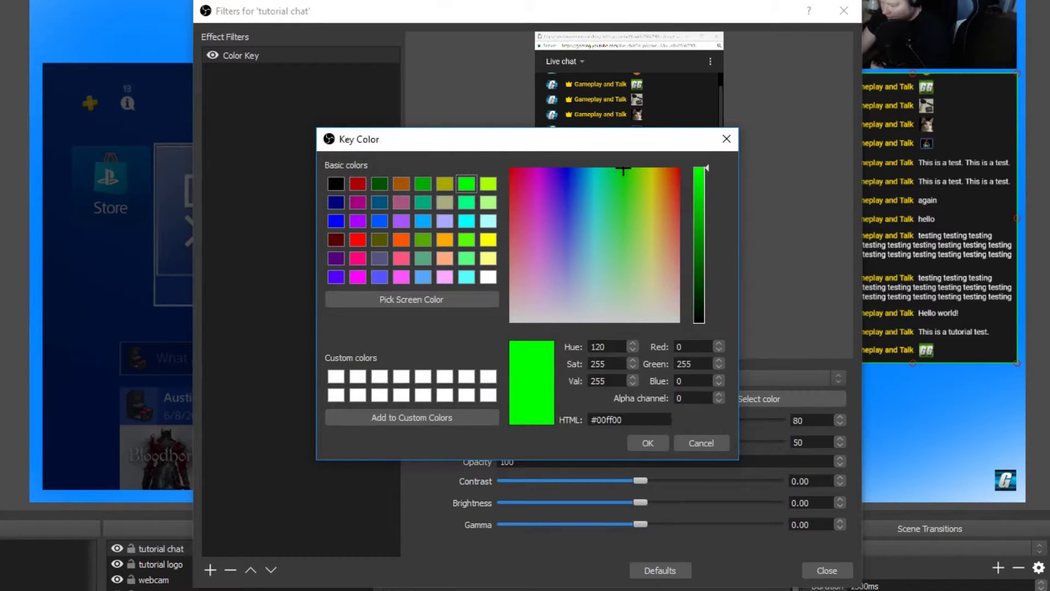
{"action": "left_click", "coordinate": [411, 300]}
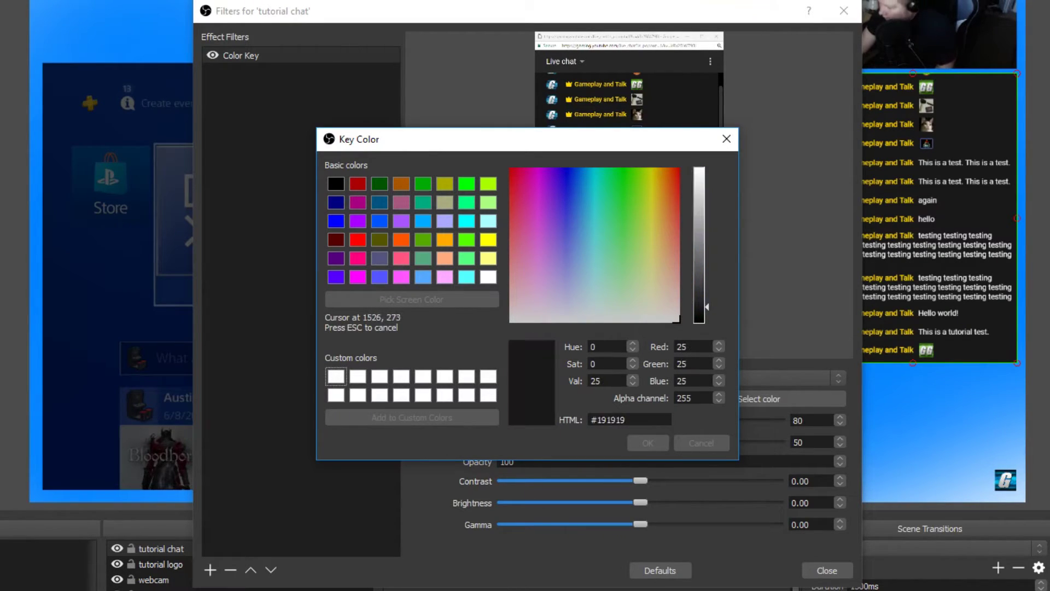
{"action": "left_click", "coordinate": [835, 149]}
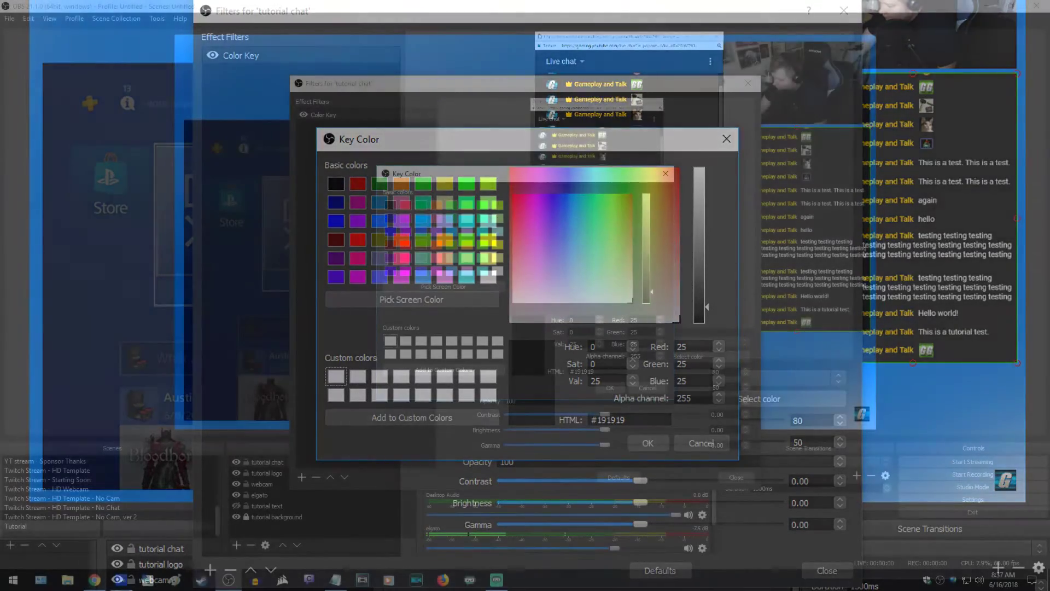
{"action": "key", "text": "Return"}
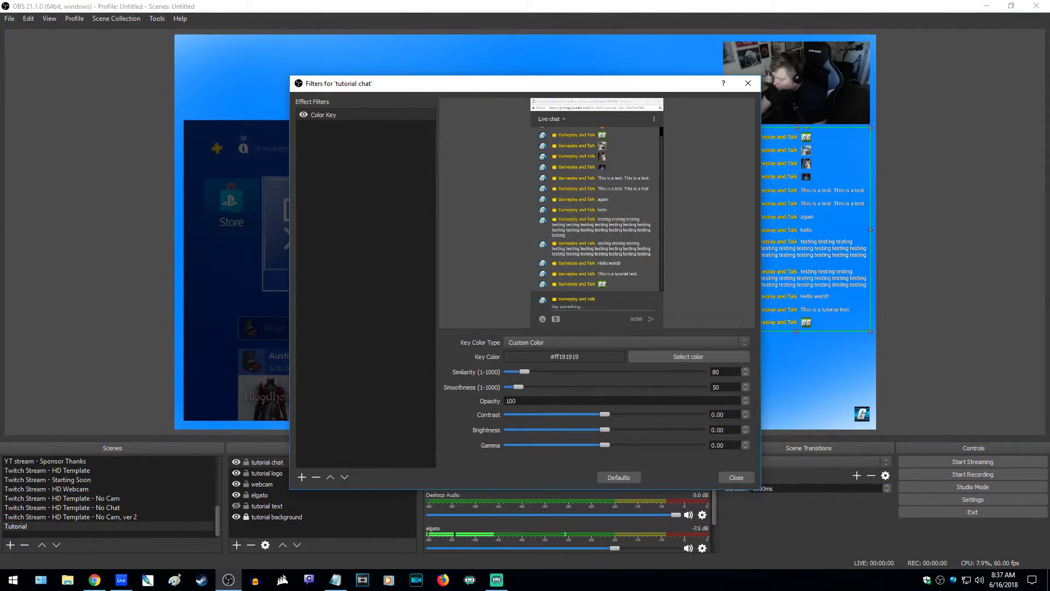
Set the Color Key's similarity to 24, smoothness to 78 and opacity to 100, and close the filters window
{"action": "left_click_drag", "start_coordinate": [620, 84], "coordinate": [448, 72]}
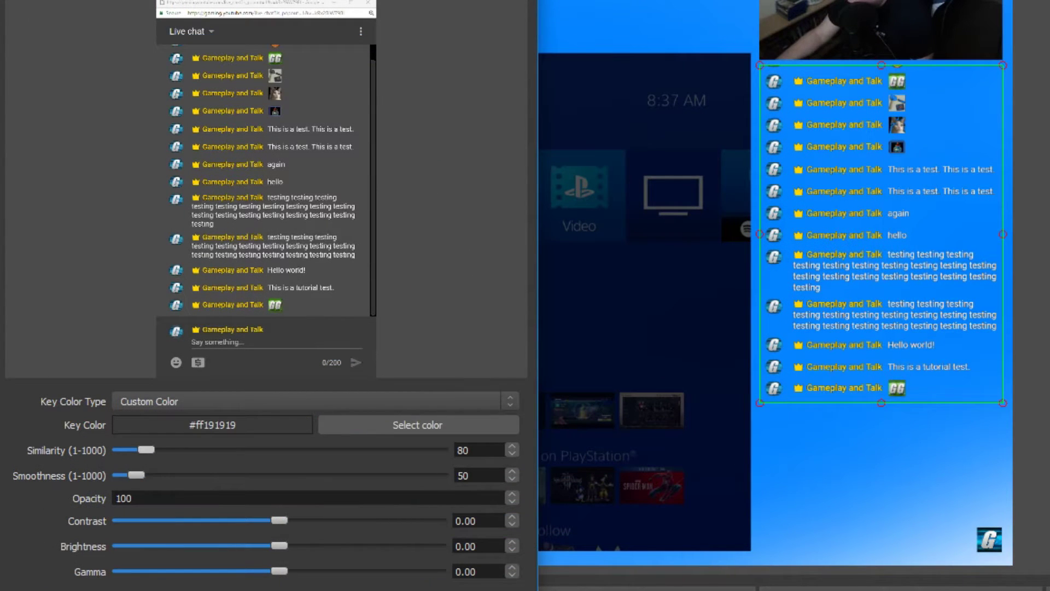
{"action": "left_click_drag", "start_coordinate": [146, 449], "coordinate": [121, 449]}
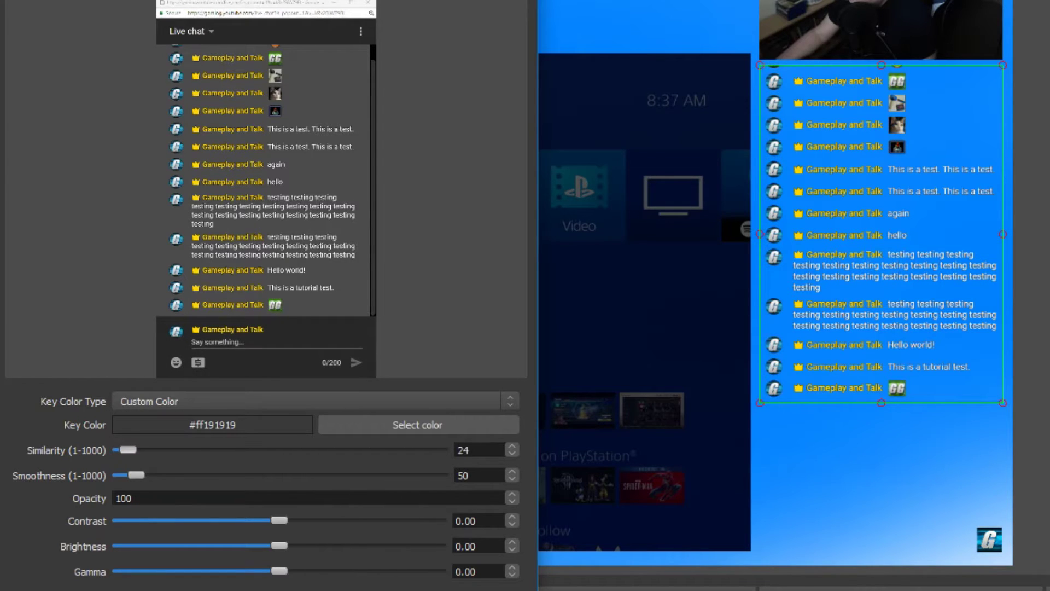
{"action": "mouse_move", "coordinate": [136, 475]}
{"action": "left_mouse_down"}
{"action": "mouse_move", "coordinate": [439, 475]}
{"action": "mouse_move", "coordinate": [121, 475]}
{"action": "left_mouse_up"}
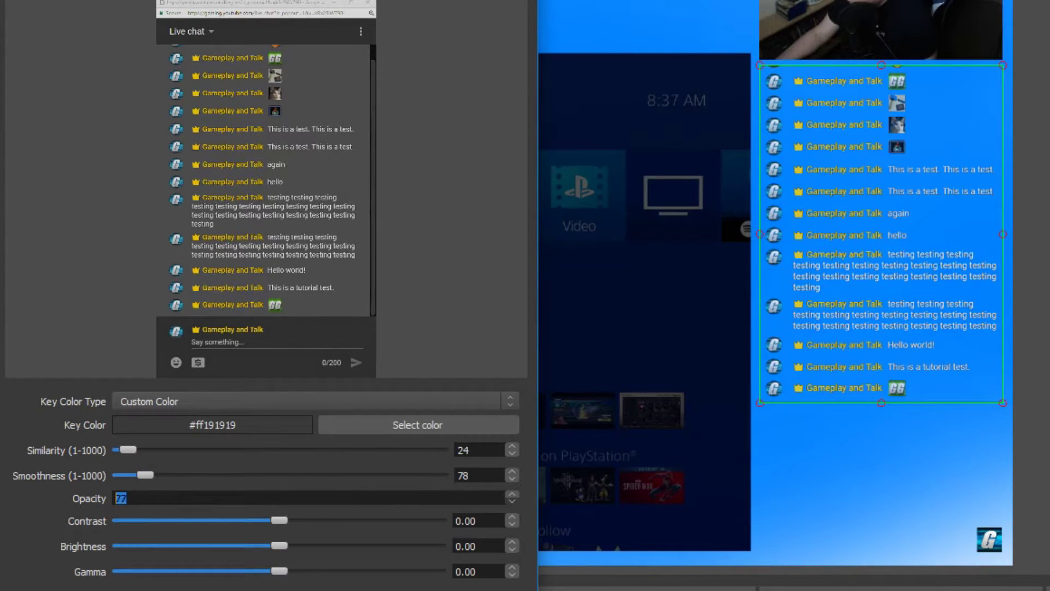
{"action": "type", "text": "100"}
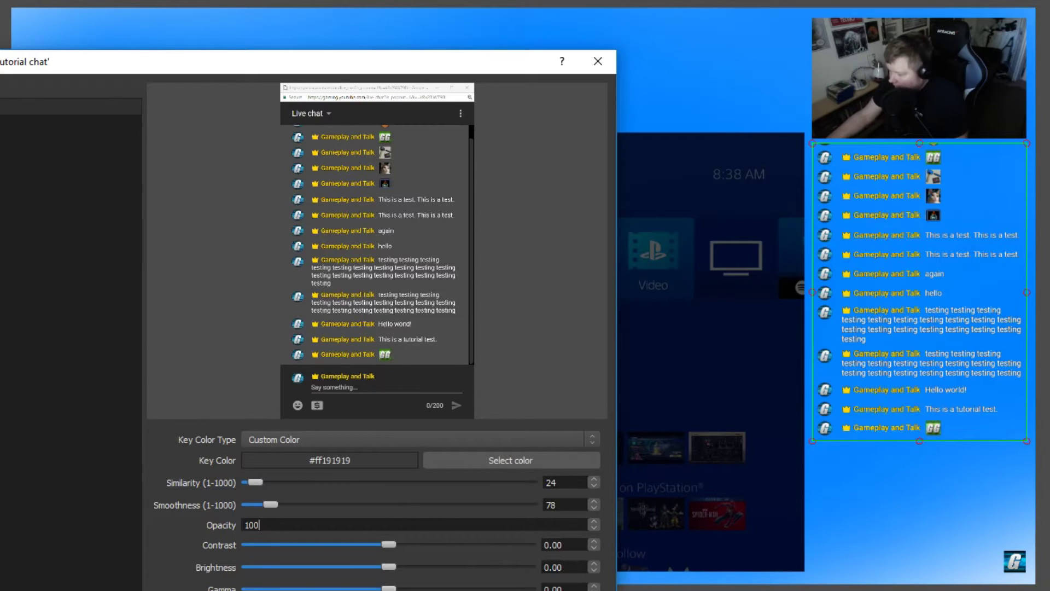
{"action": "key", "text": "Escape"}
Enlarge the transparent chat and try placing its last messages in the blue area above the gameplay capture
{"action": "left_click_drag", "start_coordinate": [1027, 441], "coordinate": [623, 558]}
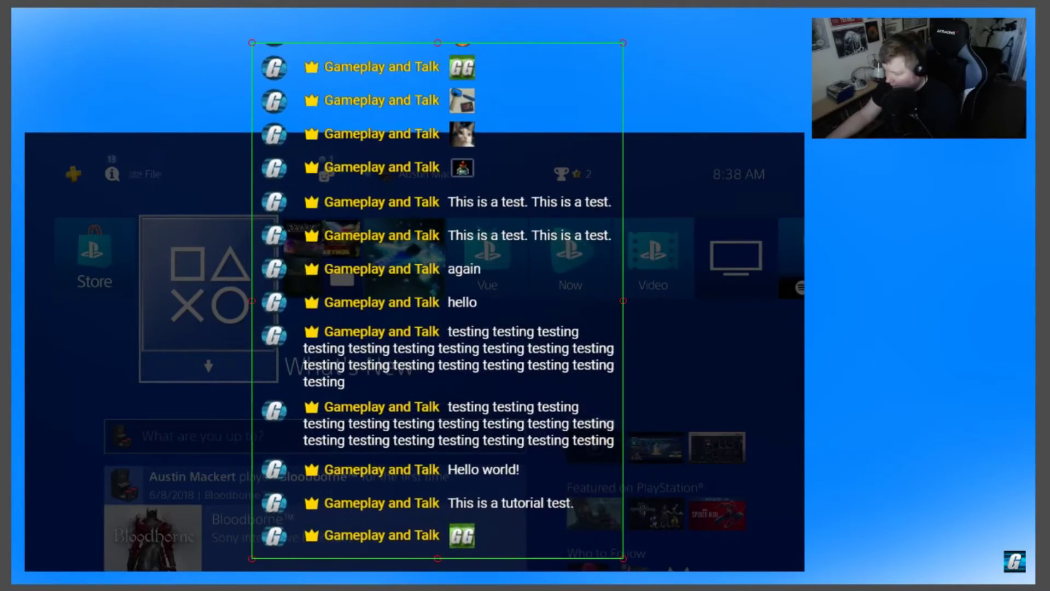
{"action": "left_click_drag", "start_coordinate": [437, 300], "coordinate": [220, 247]}
{"action": "left_click_drag", "start_coordinate": [220, 438], "coordinate": [206, 63]}
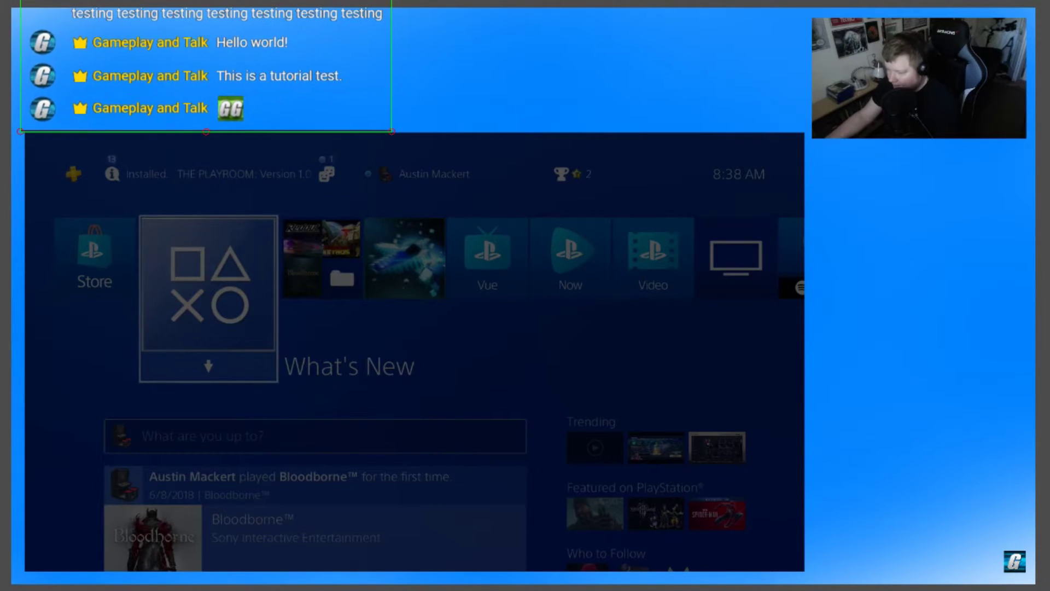
{"action": "left_click", "coordinate": [207, 66]}
{"action": "key", "text": "Down"}
{"action": "key", "text": "Down"}
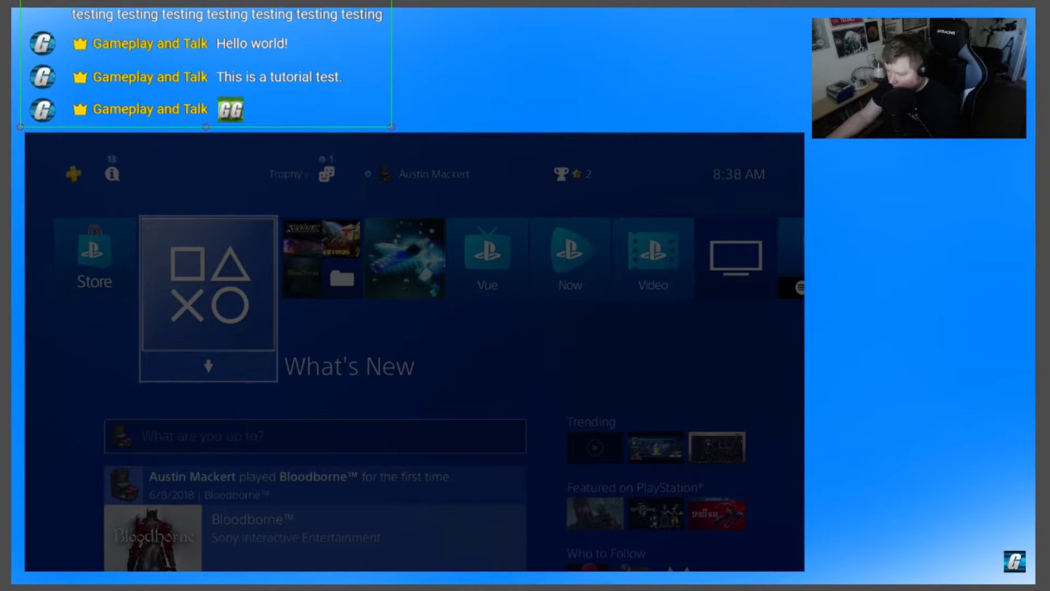
{"action": "left_click", "coordinate": [206, 65]}
Try the chat over the gameplay with its upper messages cropped off and its size reduced, and restore the full message list
{"action": "left_click_drag", "start_coordinate": [206, 11], "coordinate": [452, 275]}
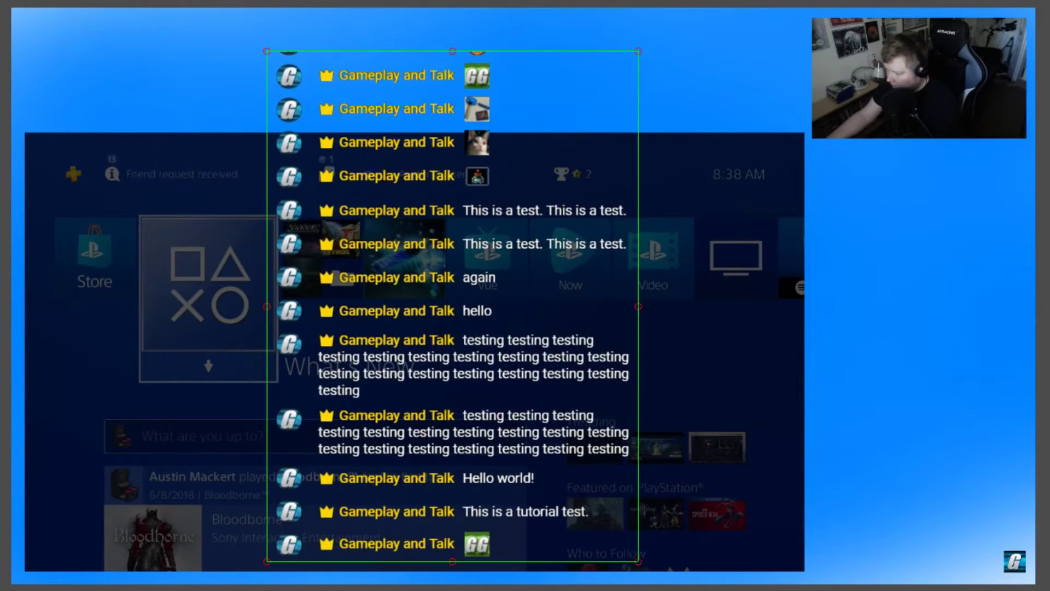
{"action": "left_click_drag", "start_coordinate": [452, 51], "coordinate": [453, 461]}
{"action": "left_click_drag", "start_coordinate": [453, 512], "coordinate": [488, 422]}
{"action": "left_click_drag", "start_coordinate": [675, 370], "coordinate": [574, 399]}
{"action": "left_click_drag", "start_coordinate": [440, 399], "coordinate": [440, 101]}
Move the chat below the webcam and scale it down to fit the blue column beside the gameplay
{"action": "left_click_drag", "start_coordinate": [439, 286], "coordinate": [942, 339]}
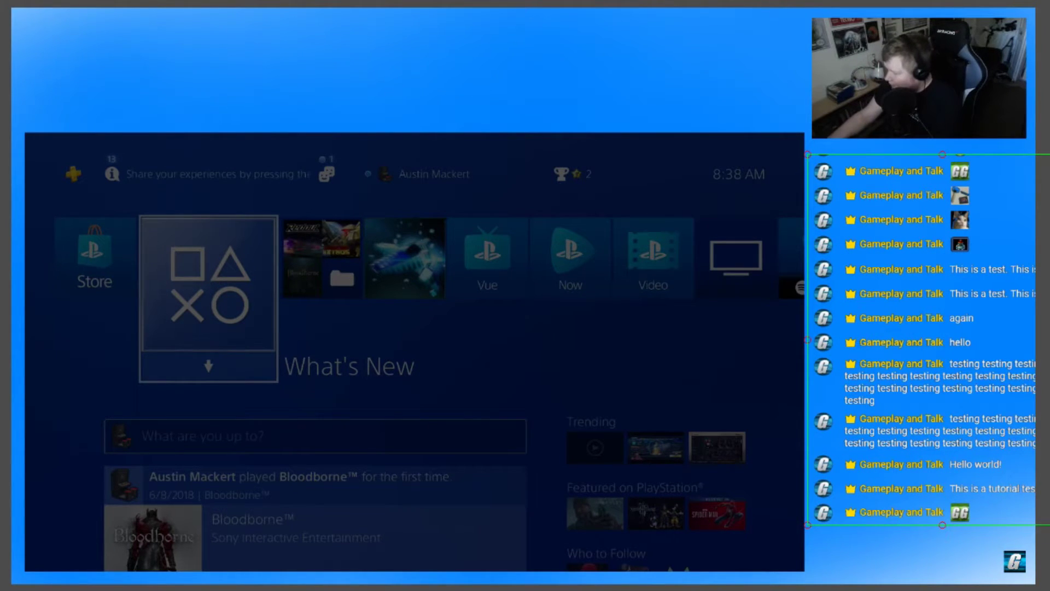
{"action": "left_click_drag", "start_coordinate": [943, 524], "coordinate": [920, 464]}
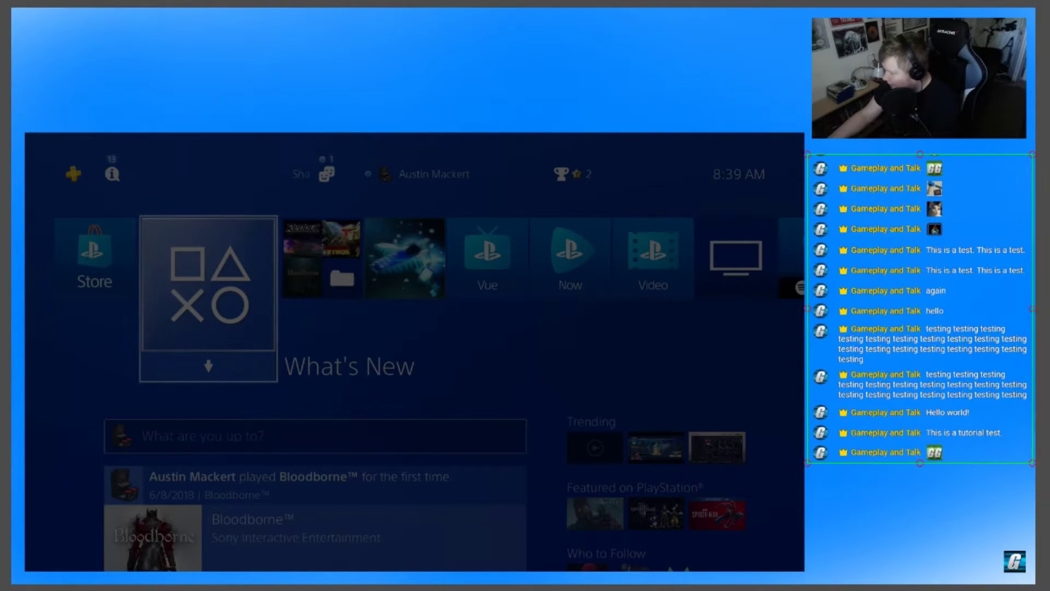
{"action": "key", "text": "Escape"}
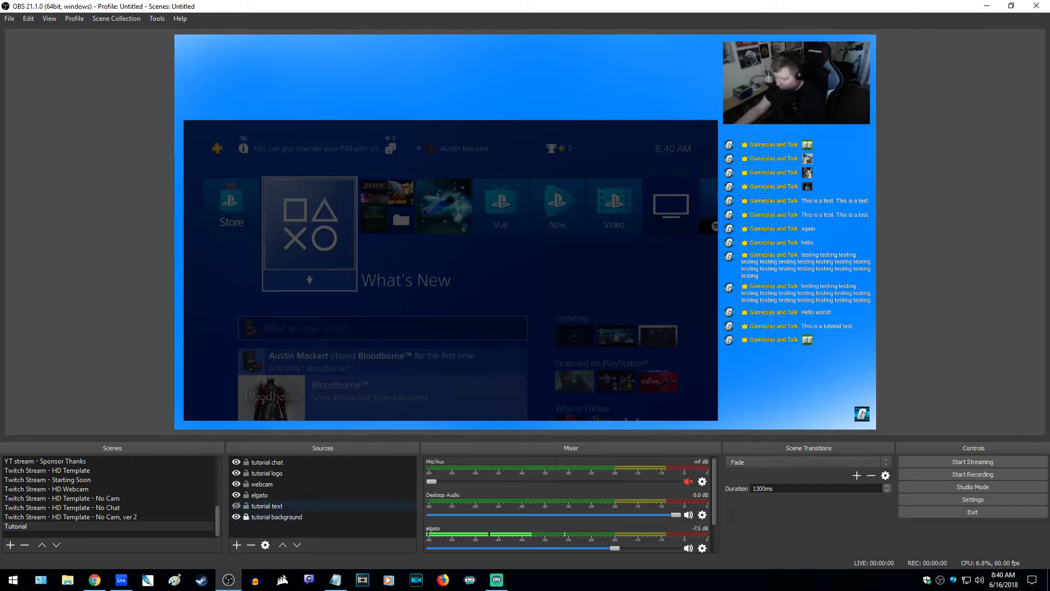
Unhide the tutorial text source and move the tutorial chat source down the layer order to just above the background
{"action": "left_click", "coordinate": [235, 506]}
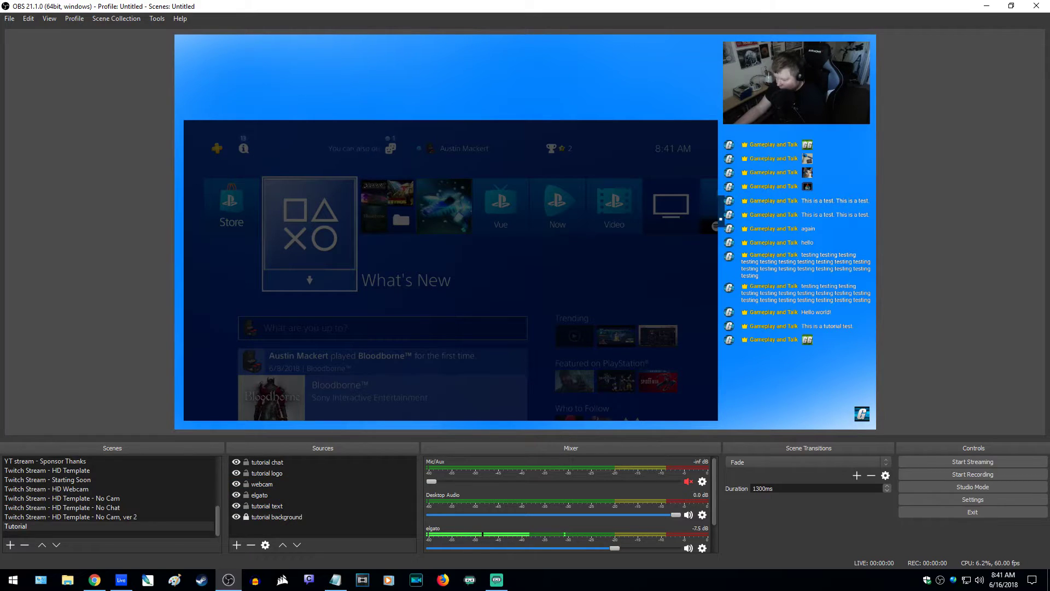
{"action": "left_click", "coordinate": [267, 473]}
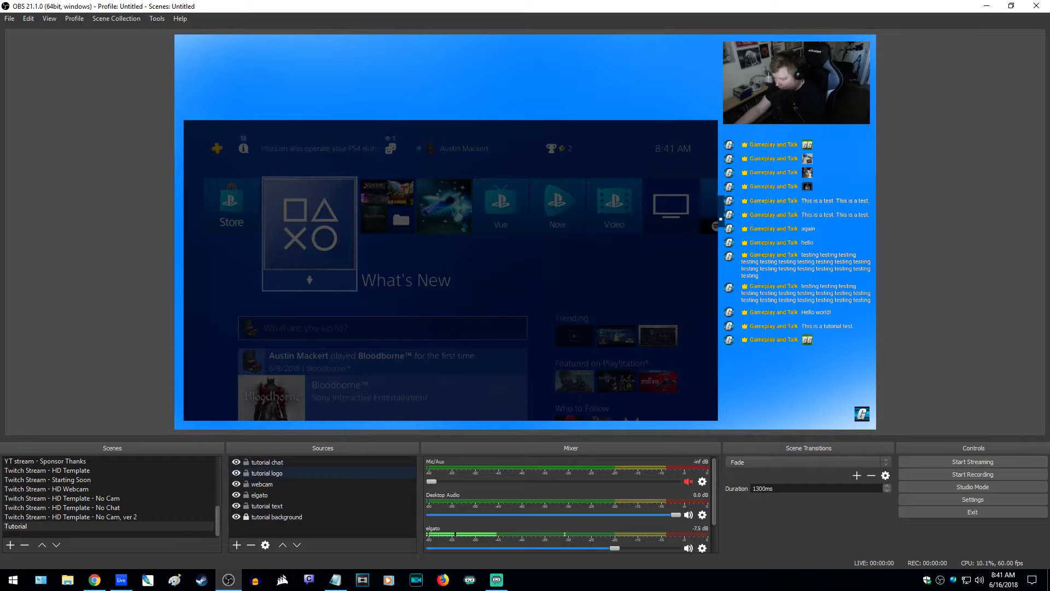
{"action": "left_click", "coordinate": [267, 462]}
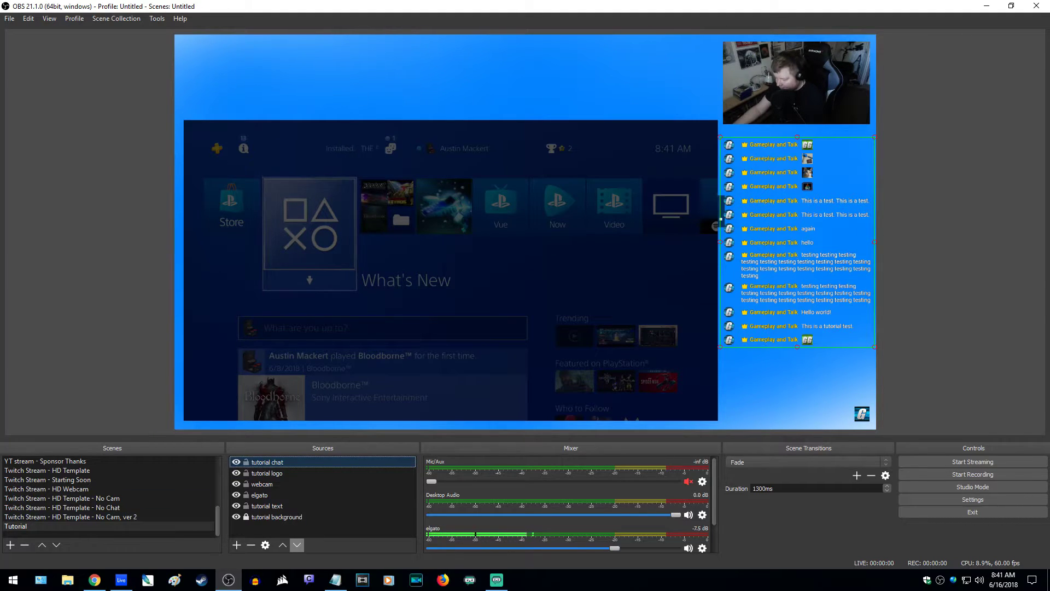
{"action": "left_click", "coordinate": [297, 545]}
{"action": "left_click", "coordinate": [297, 544]}
{"action": "left_click", "coordinate": [297, 545]}
{"action": "left_click", "coordinate": [297, 545]}
{"action": "left_click", "coordinate": [297, 545]}
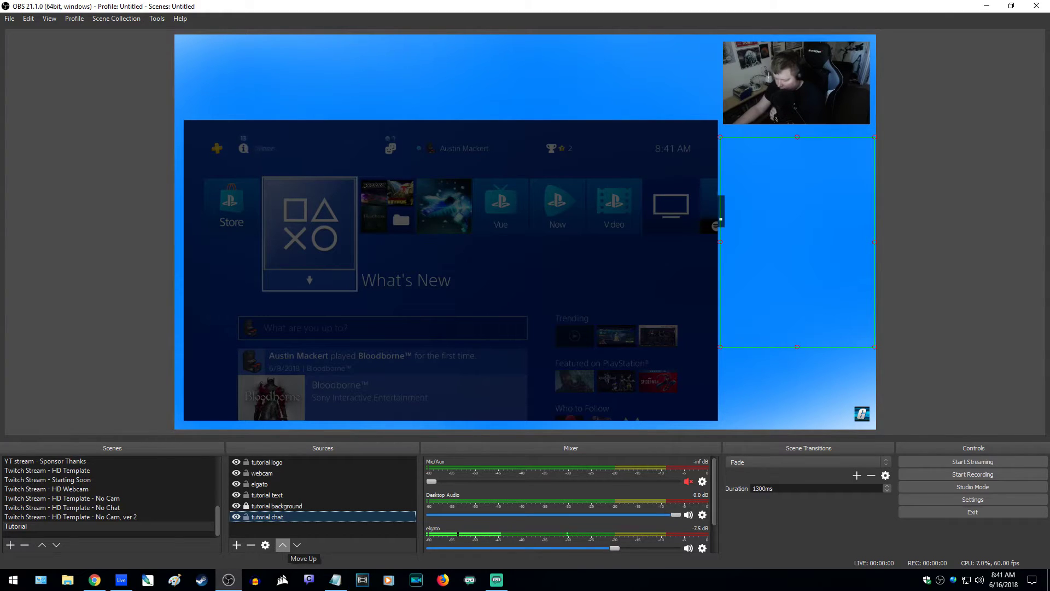
{"action": "left_click", "coordinate": [283, 545]}
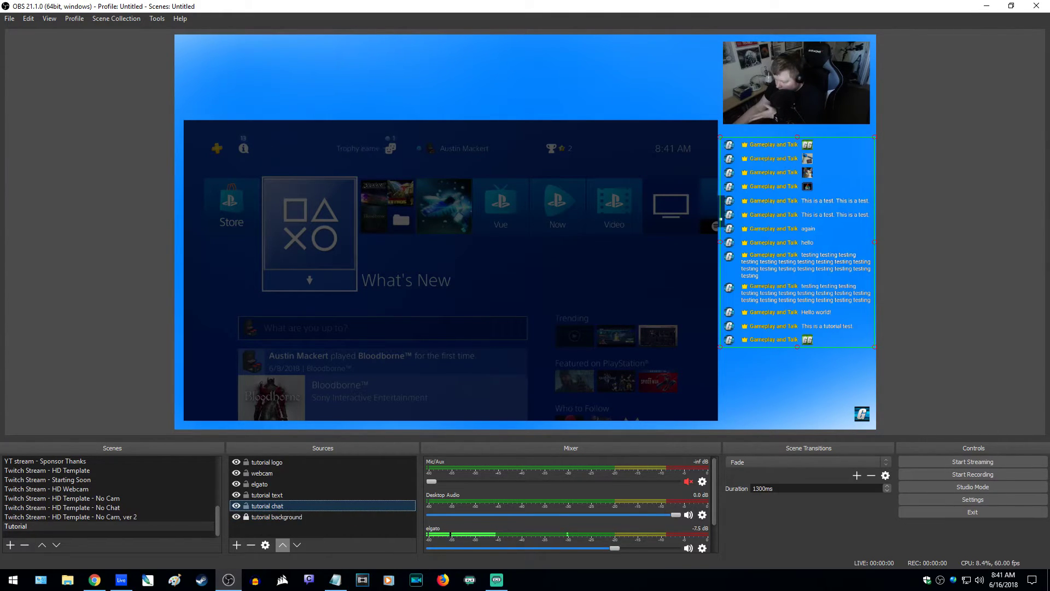
Move the tutorial text source to the top of the layer order and the elgato source directly below the tutorial chat
{"action": "left_click", "coordinate": [267, 495]}
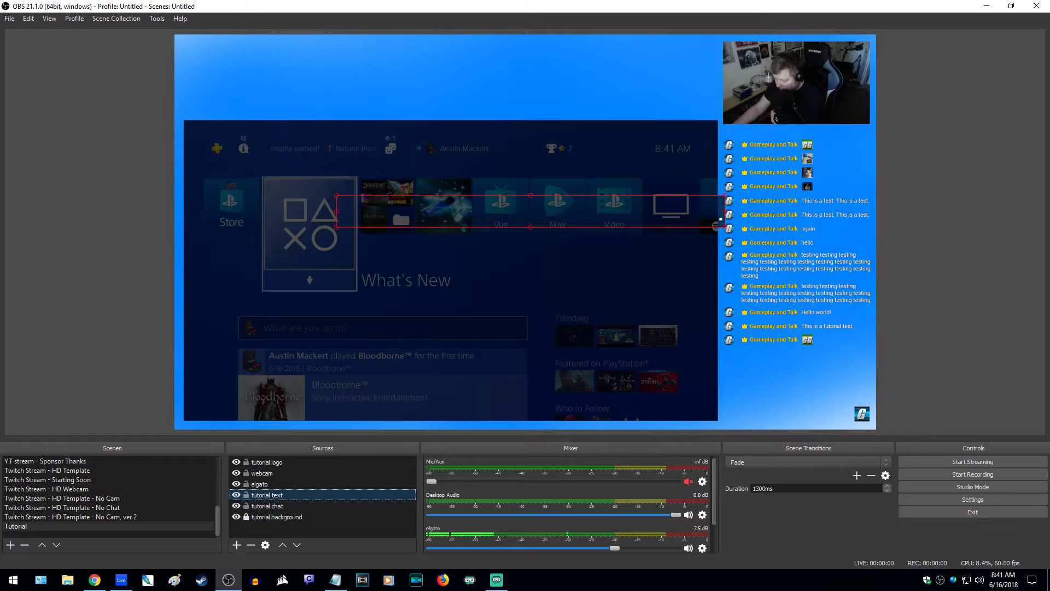
{"action": "left_click", "coordinate": [283, 545]}
{"action": "left_click", "coordinate": [282, 545]}
{"action": "left_click", "coordinate": [283, 545]}
{"action": "left_click", "coordinate": [268, 496]}
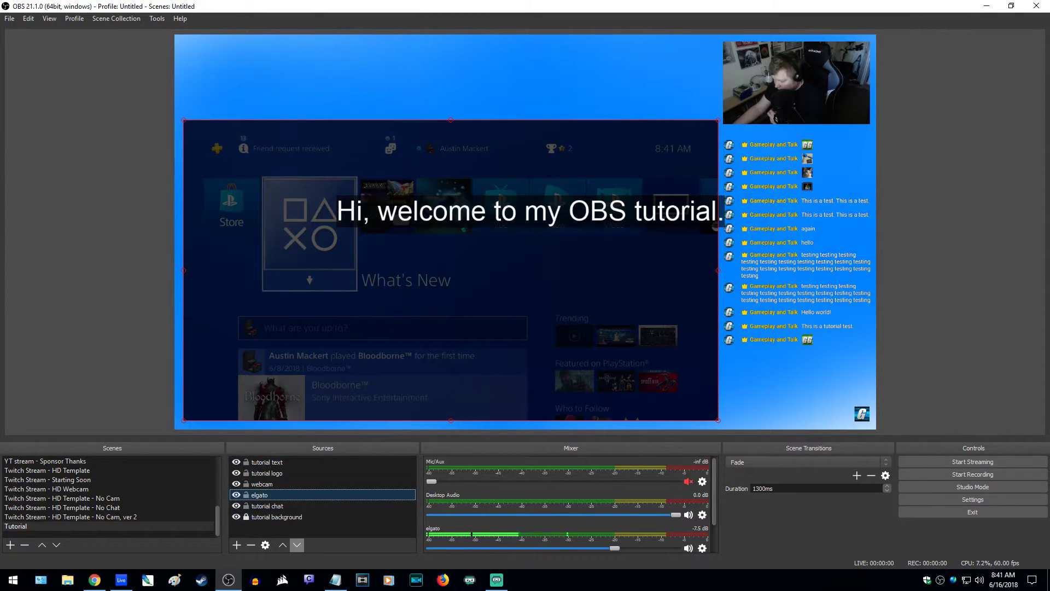
{"action": "left_click", "coordinate": [297, 544]}
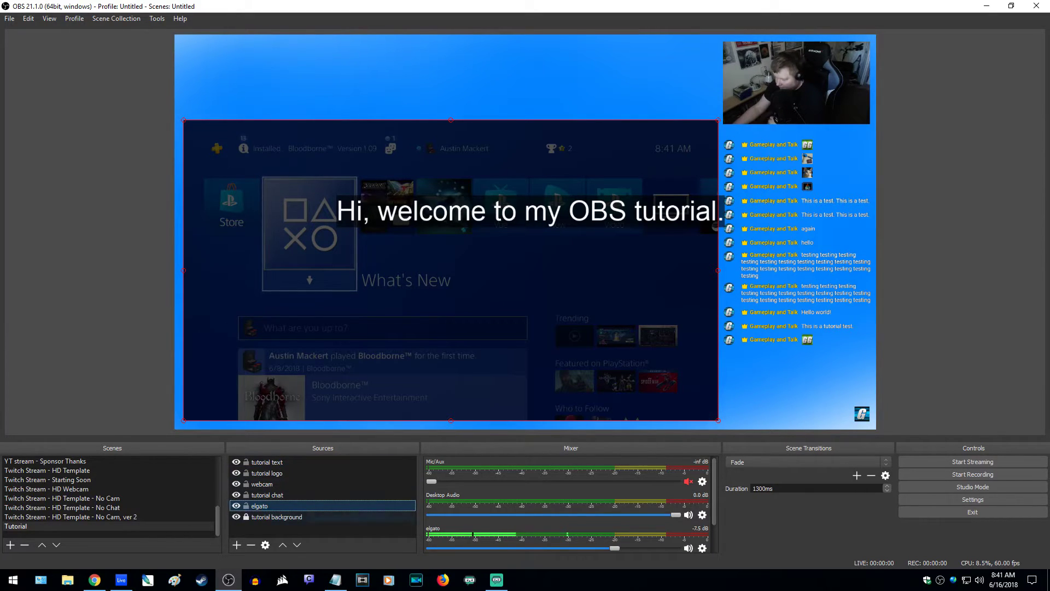
Lock the elgato, webcam, tutorial logo and tutorial chat sources
{"action": "left_click", "coordinate": [322, 495]}
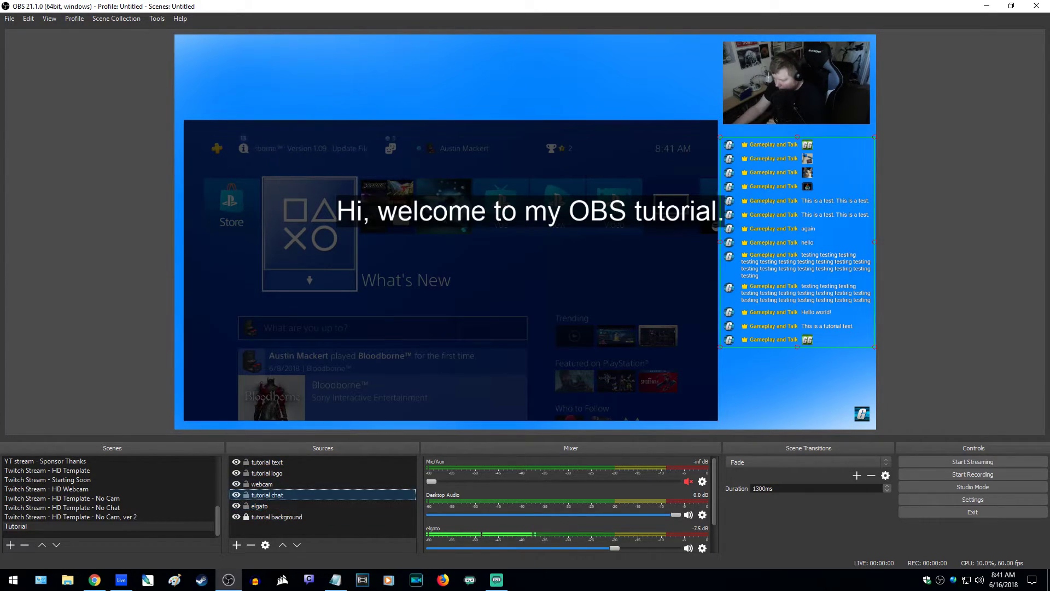
{"action": "left_click", "coordinate": [245, 506]}
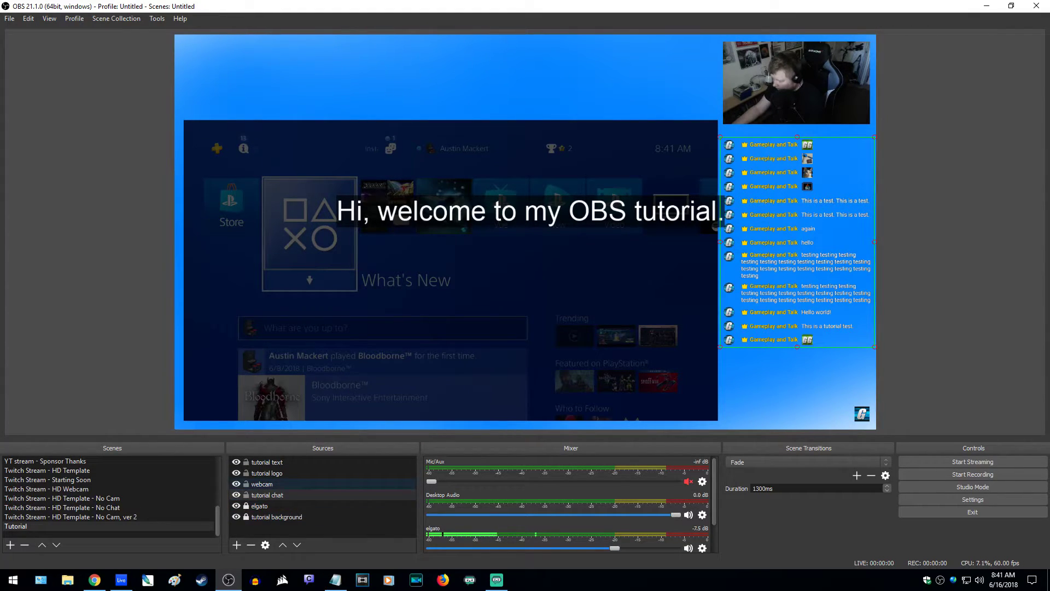
{"action": "left_click", "coordinate": [246, 483]}
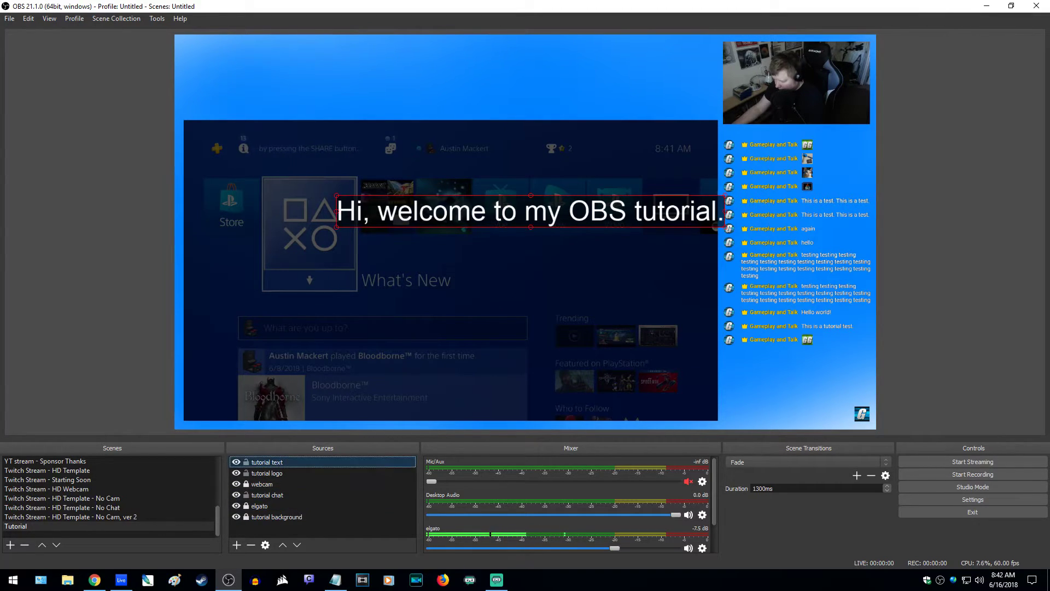
{"action": "left_click", "coordinate": [246, 472]}
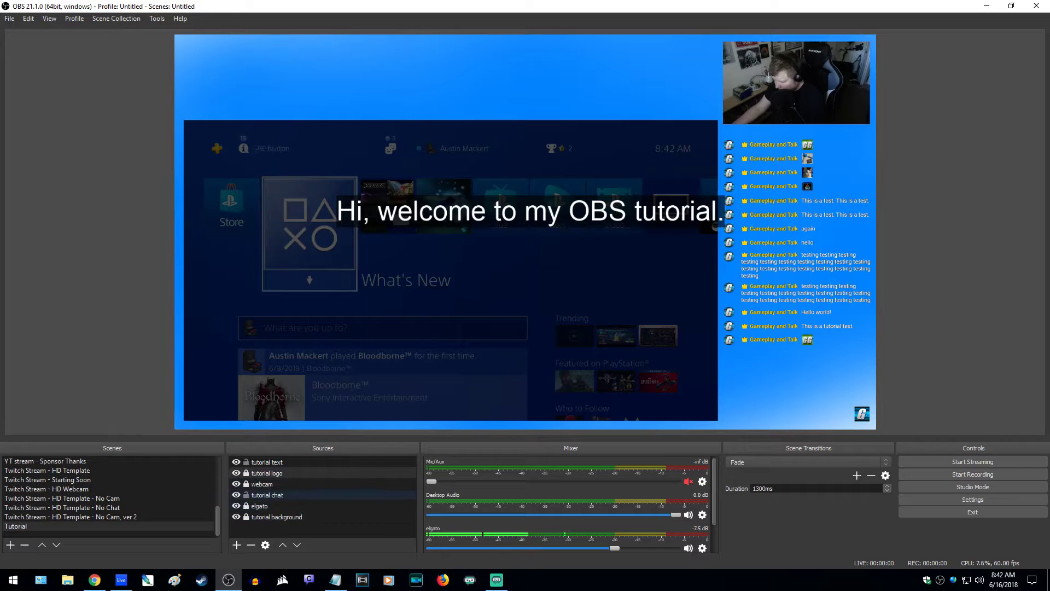
{"action": "left_click", "coordinate": [266, 495]}
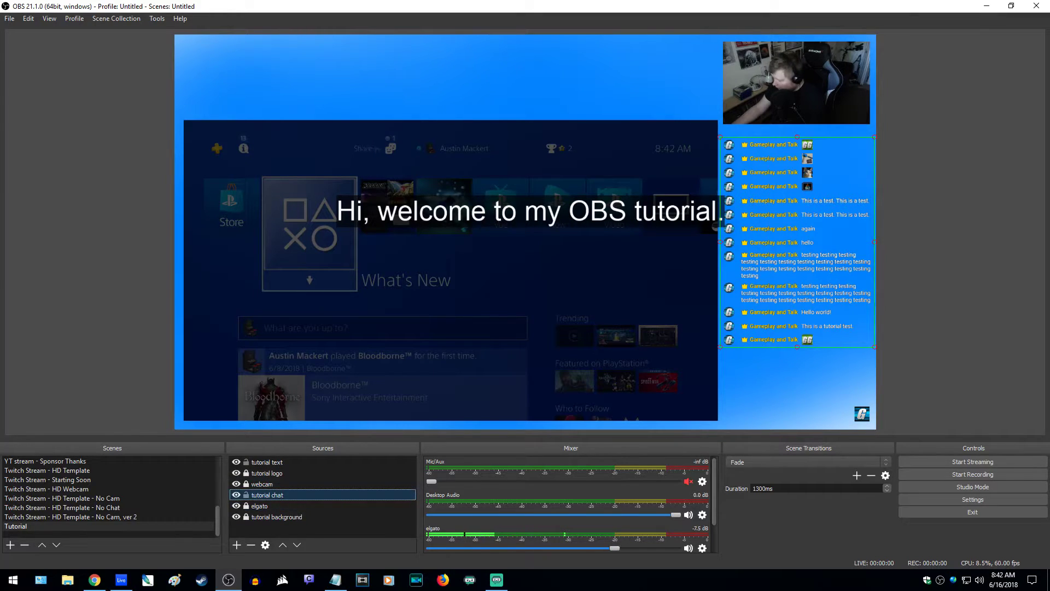
{"action": "left_click", "coordinate": [246, 495]}
Move the tutorial text into the blue area above the gameplay capture, aligned with the capture's left edge, and deselect it
{"action": "left_click", "coordinate": [267, 462]}
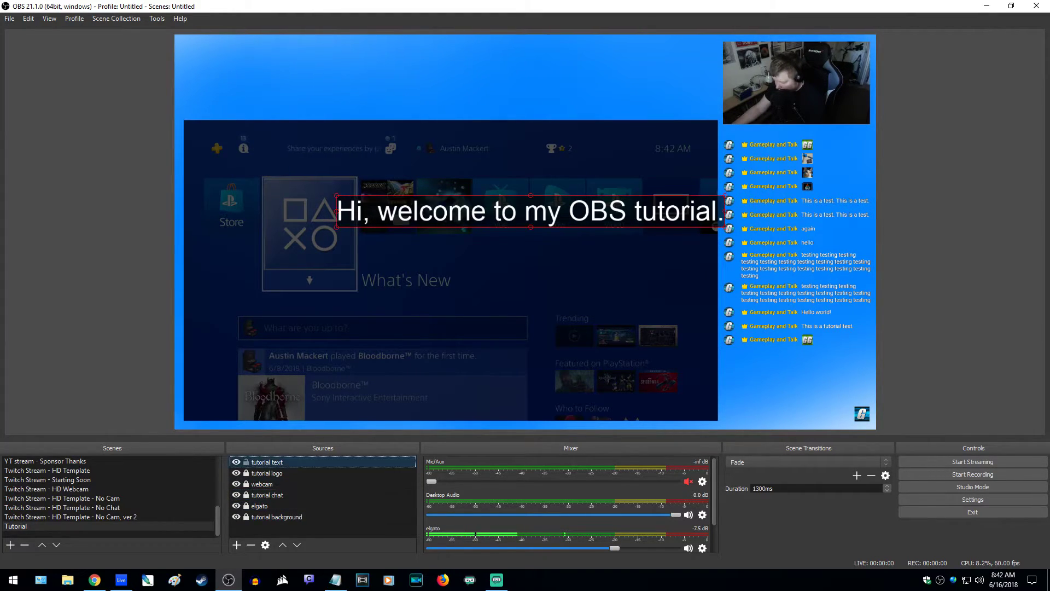
{"action": "left_click_drag", "start_coordinate": [530, 211], "coordinate": [377, 63]}
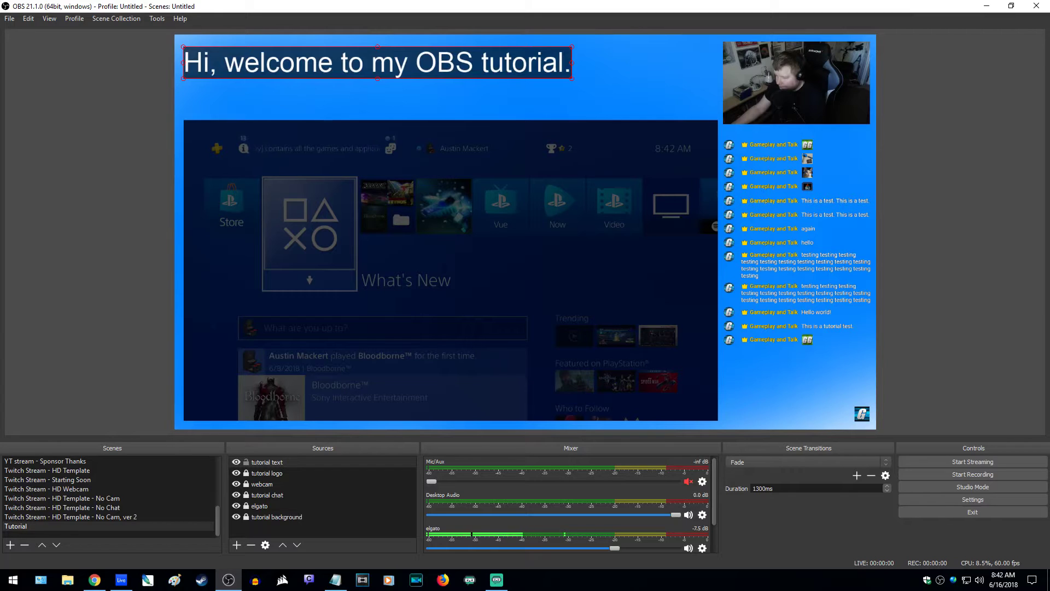
{"action": "key", "text": "Escape"}
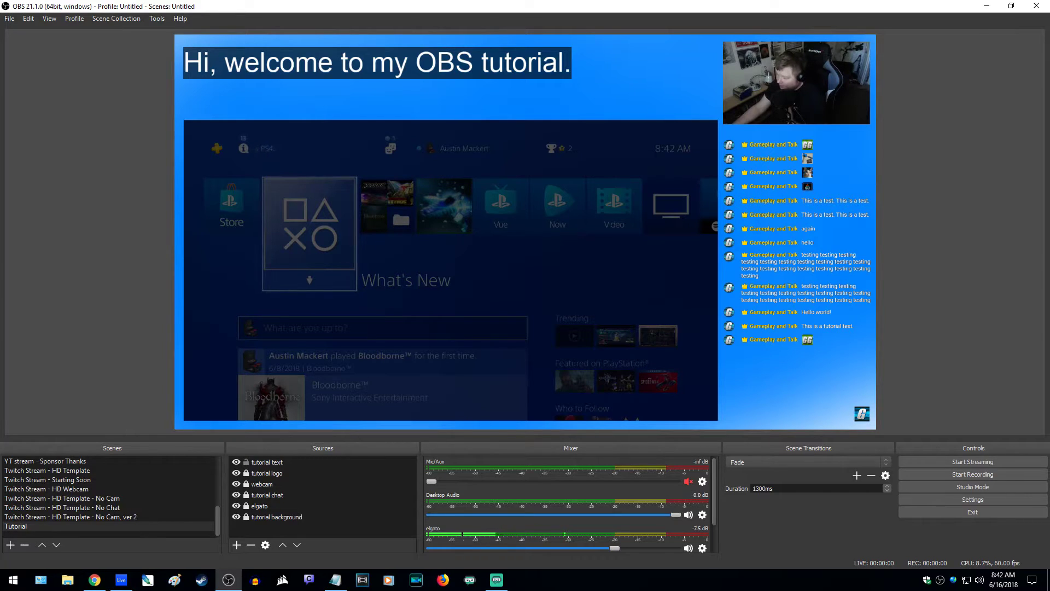
Add a new image source named "tutorial border1" using the file test grey border.png
{"action": "left_click", "coordinate": [236, 544]}
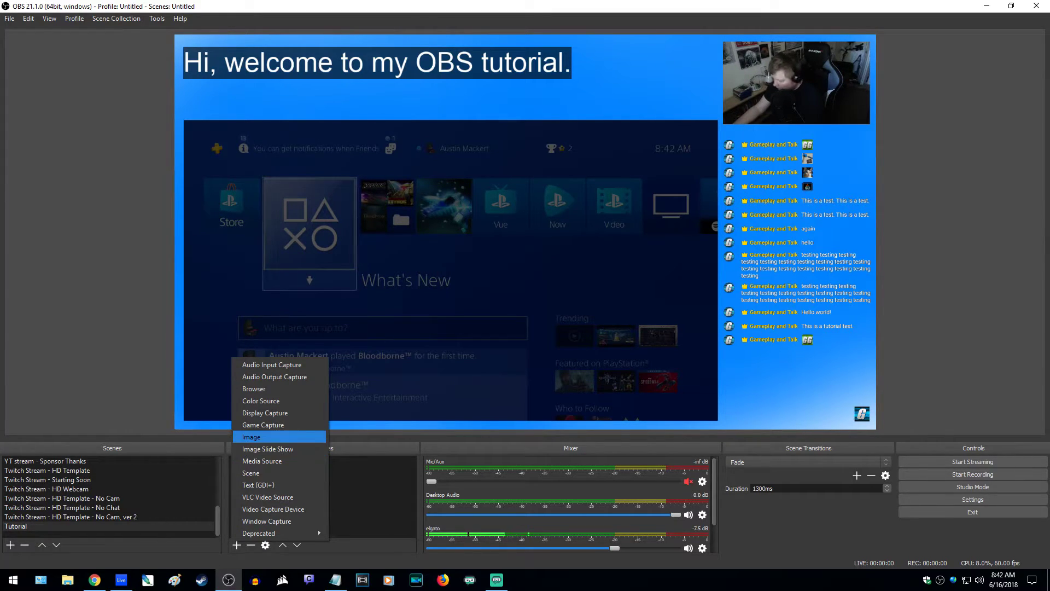
{"action": "left_click", "coordinate": [252, 437]}
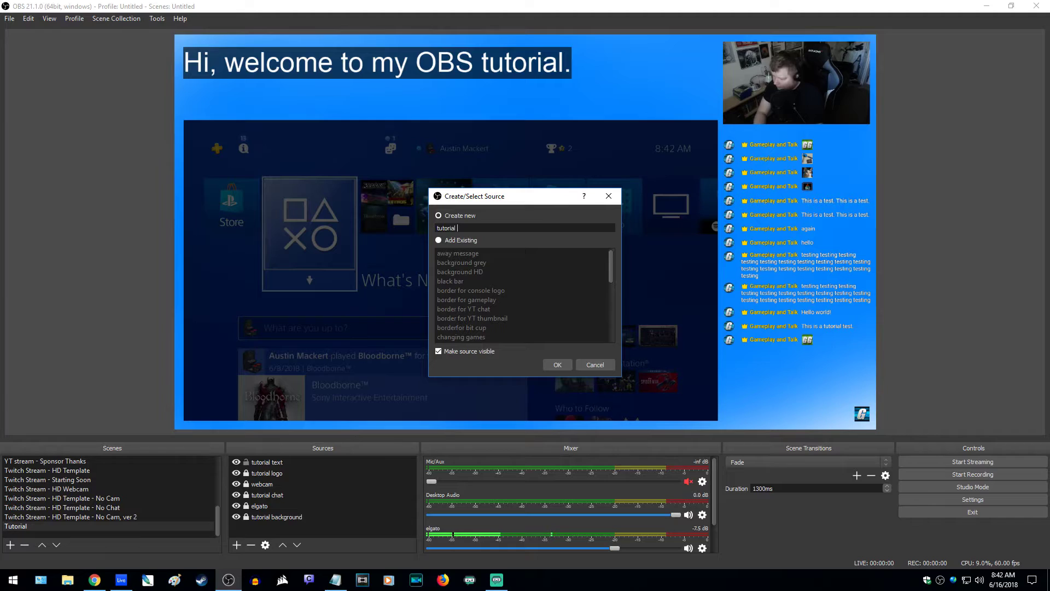
{"action": "type", "text": "border 1"}
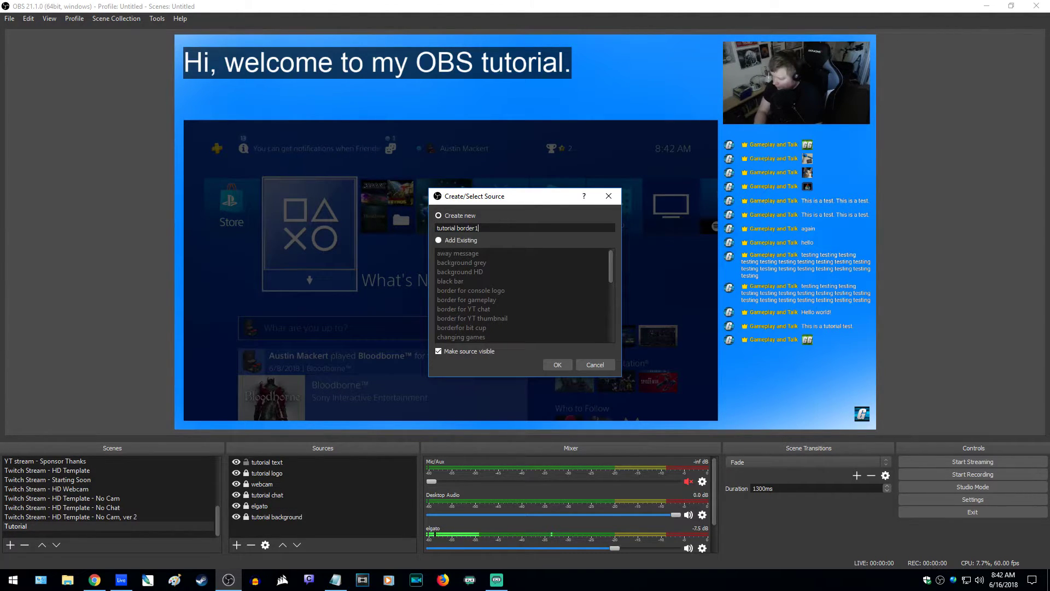
{"action": "key", "text": "Return"}
{"action": "left_click", "coordinate": [689, 398]}
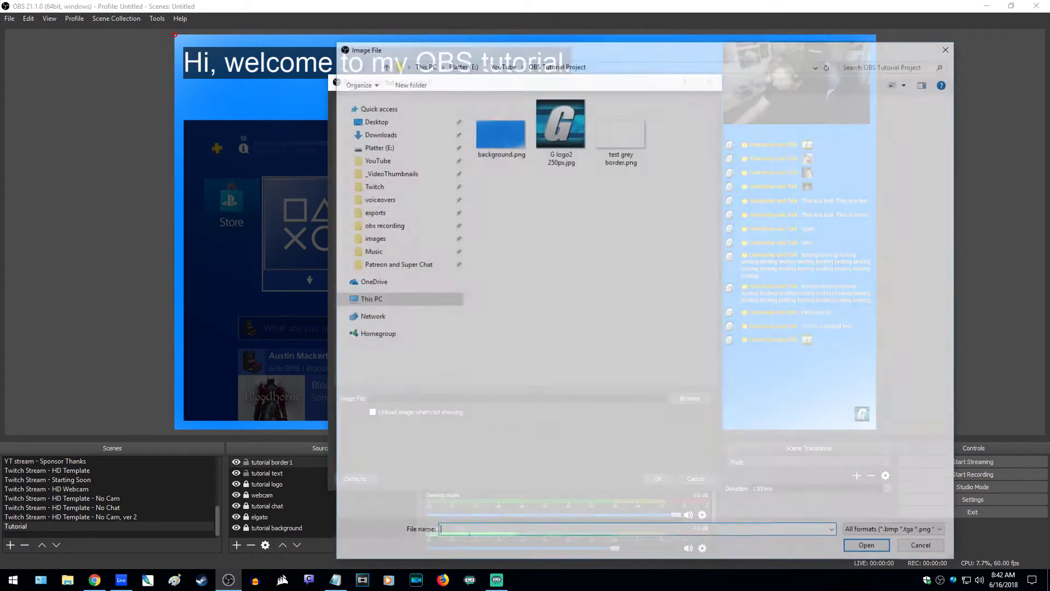
{"action": "left_click", "coordinate": [620, 130]}
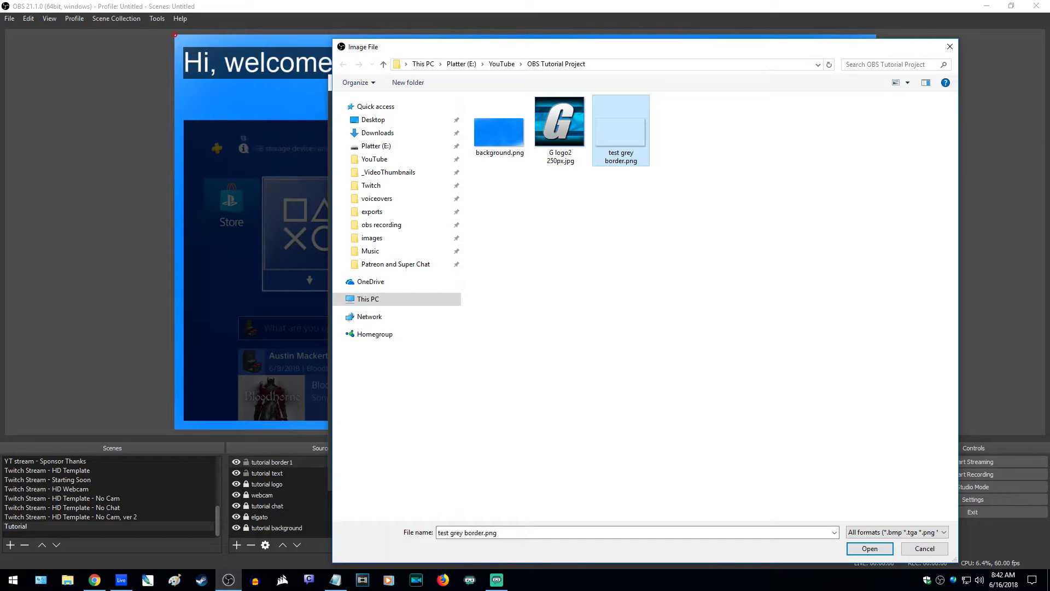
{"action": "key", "text": "Return"}
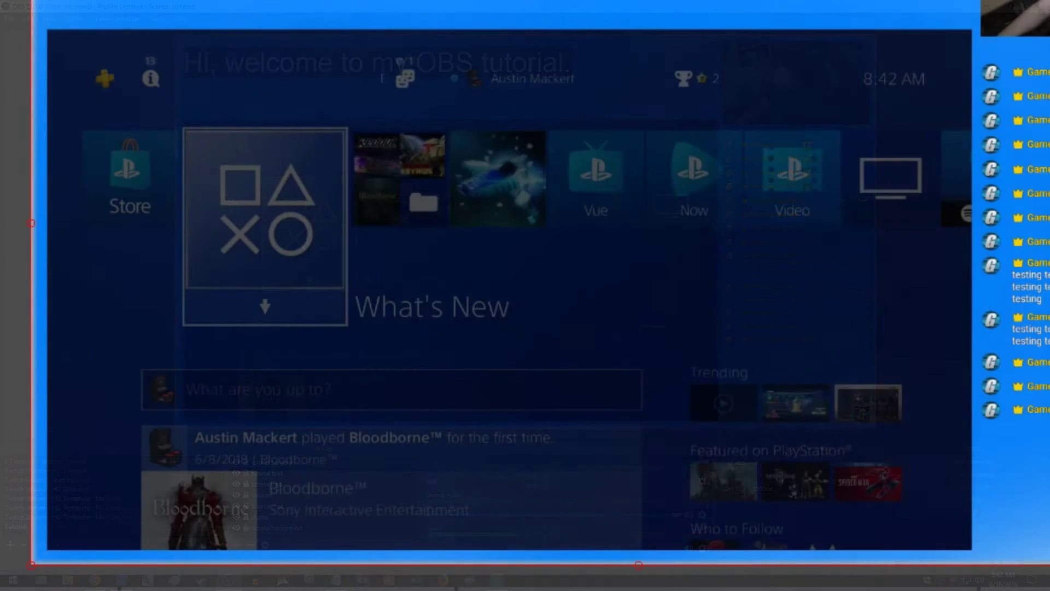
Scale the grey border image down and place it roughly around the gameplay capture
{"action": "left_click_drag", "start_coordinate": [31, 0], "coordinate": [926, 384]}
{"action": "left_click_drag", "start_coordinate": [988, 474], "coordinate": [108, 115]}
{"action": "left_click_drag", "start_coordinate": [365, 208], "coordinate": [980, 553]}
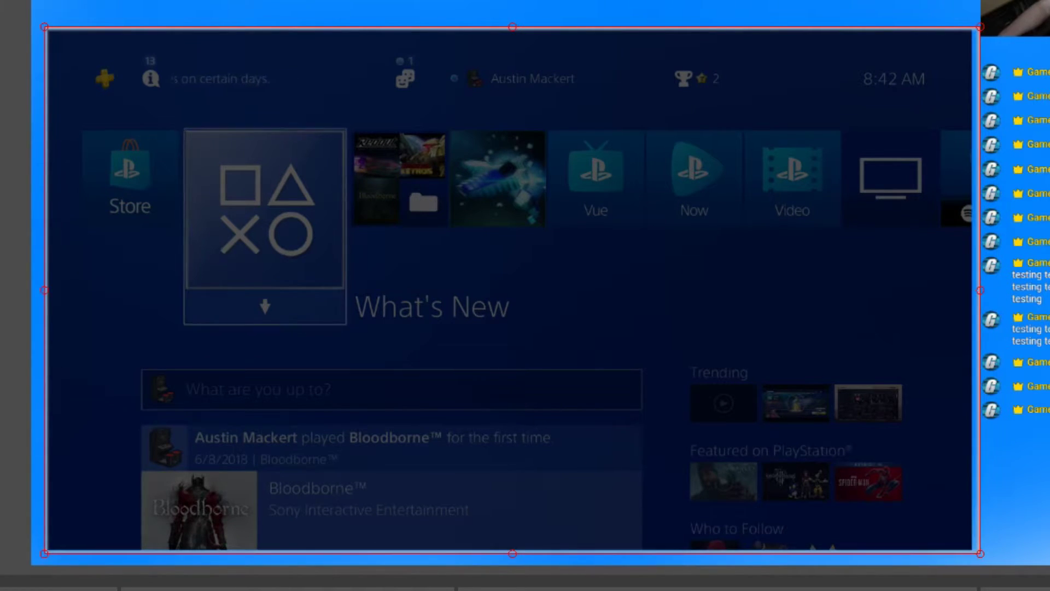
Nudge the grey border slightly left and up relative to the gameplay capture
{"action": "key", "text": "Left"}
{"action": "key", "text": "Left"}
{"action": "key", "text": "Left"}
{"action": "key", "text": "Left"}
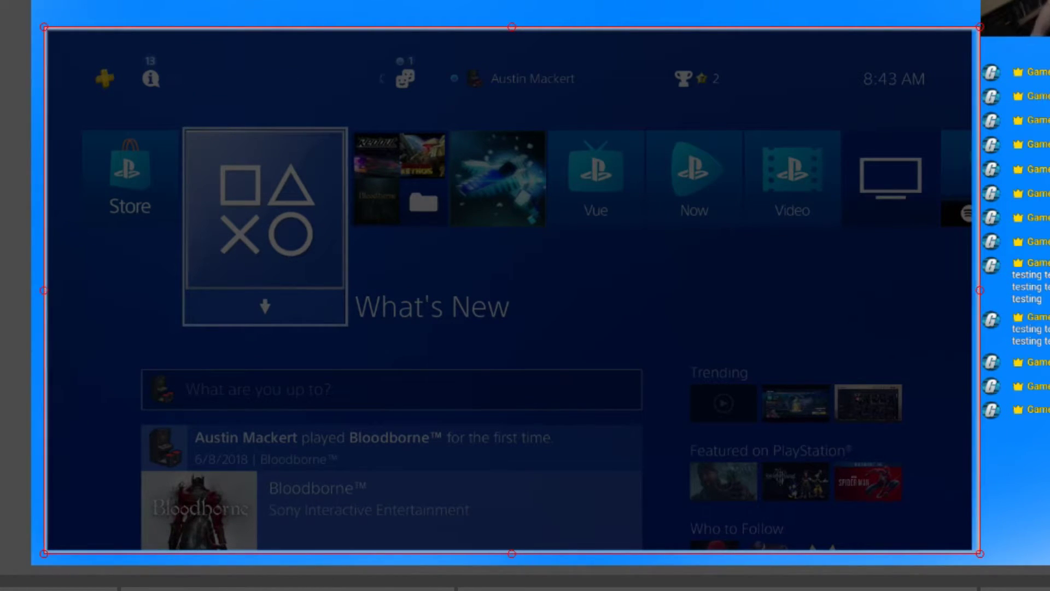
{"action": "key", "text": "Up"}
{"action": "key", "text": "Up"}
{"action": "key", "text": "Up"}
{"action": "key", "text": "Up"}
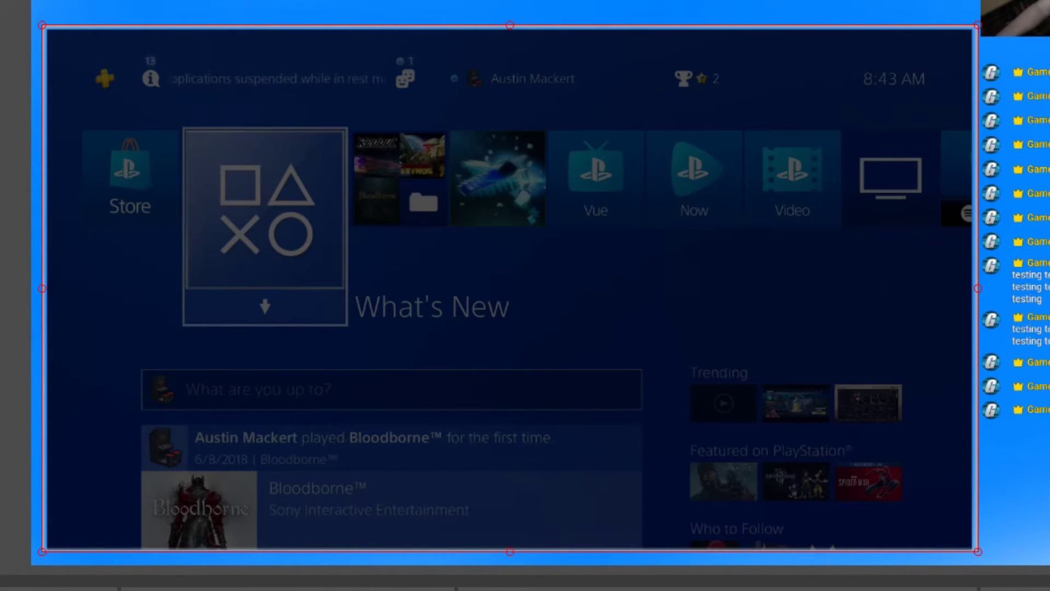
Resize the grey border from its edges and corner so it fits tightly around the gameplay capture
{"action": "mouse_move", "coordinate": [42, 288]}
{"action": "left_mouse_down"}
{"action": "mouse_move", "coordinate": [60, 289]}
{"action": "mouse_move", "coordinate": [44, 288]}
{"action": "left_mouse_up"}
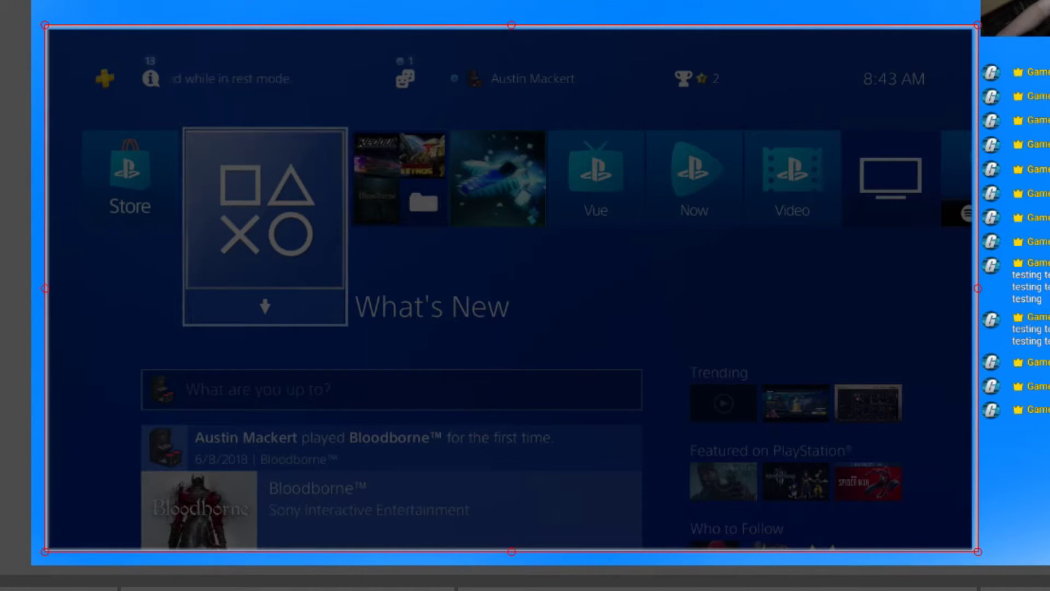
{"action": "mouse_move", "coordinate": [978, 25]}
{"action": "left_mouse_down"}
{"action": "mouse_move", "coordinate": [955, 26]}
{"action": "mouse_move", "coordinate": [972, 28]}
{"action": "left_mouse_up"}
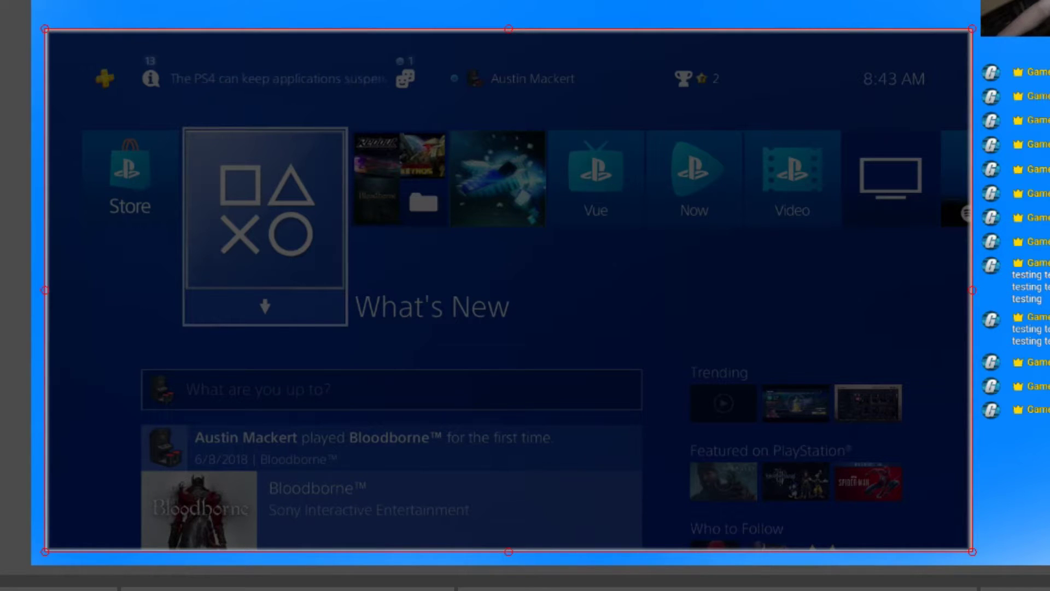
{"action": "mouse_move", "coordinate": [509, 551]}
{"action": "left_mouse_down"}
{"action": "mouse_move", "coordinate": [509, 563]}
{"action": "mouse_move", "coordinate": [509, 540]}
{"action": "mouse_move", "coordinate": [508, 552]}
{"action": "left_mouse_up"}
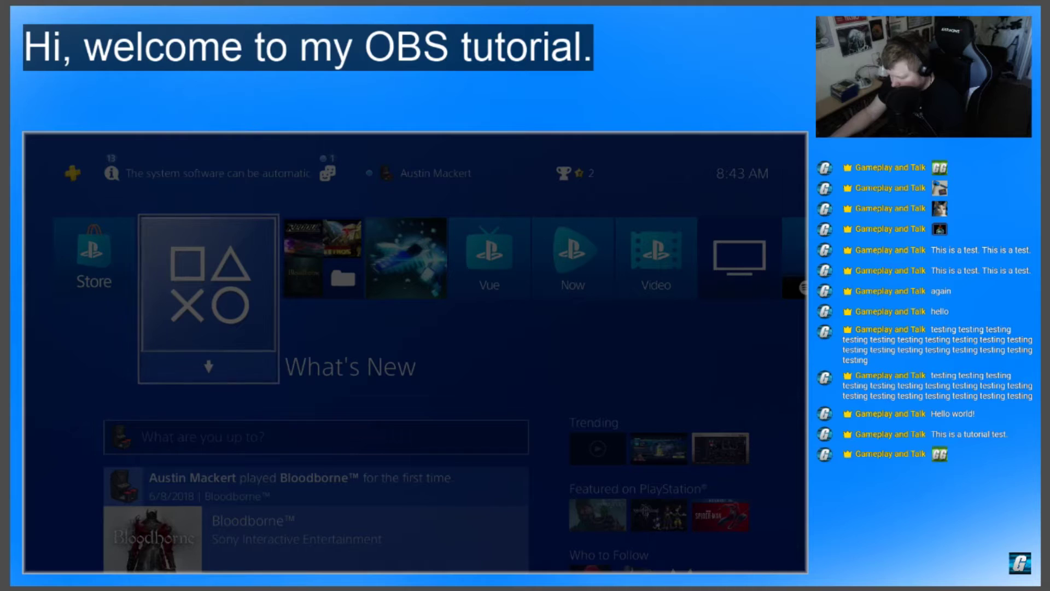
Nudge the grey border left to widen the gap to the chat column, and deselect it
{"action": "left_click", "coordinate": [415, 352]}
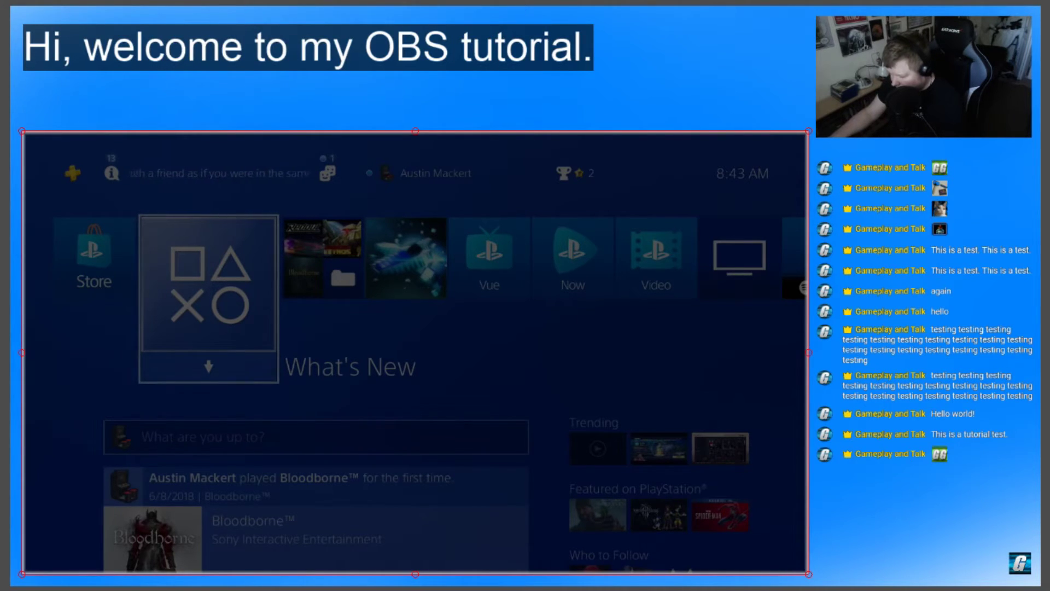
{"action": "key", "text": "Left"}
{"action": "key", "text": "Left"}
{"action": "key", "text": "Left"}
{"action": "key", "text": "Left"}
{"action": "key", "text": "Left"}
{"action": "key", "text": "Left"}
{"action": "key", "text": "Left"}
{"action": "key", "text": "Left"}
{"action": "key", "text": "Left"}
{"action": "key", "text": "Left"}
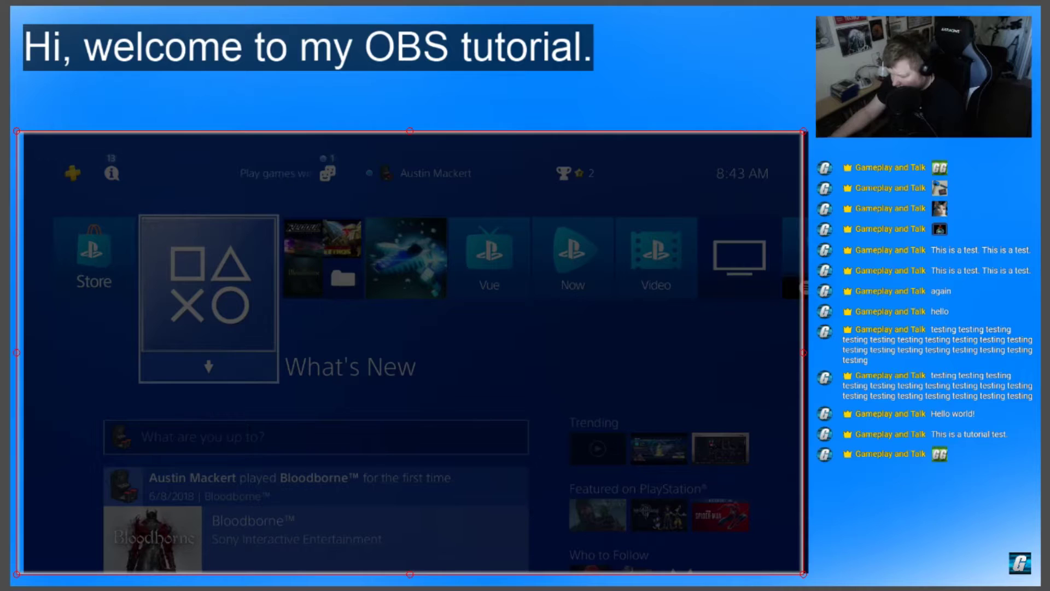
{"action": "key", "text": "Escape"}
Nudge the gameplay capture left until it sits inside the grey border, and deselect it
{"action": "left_click", "coordinate": [231, 356]}
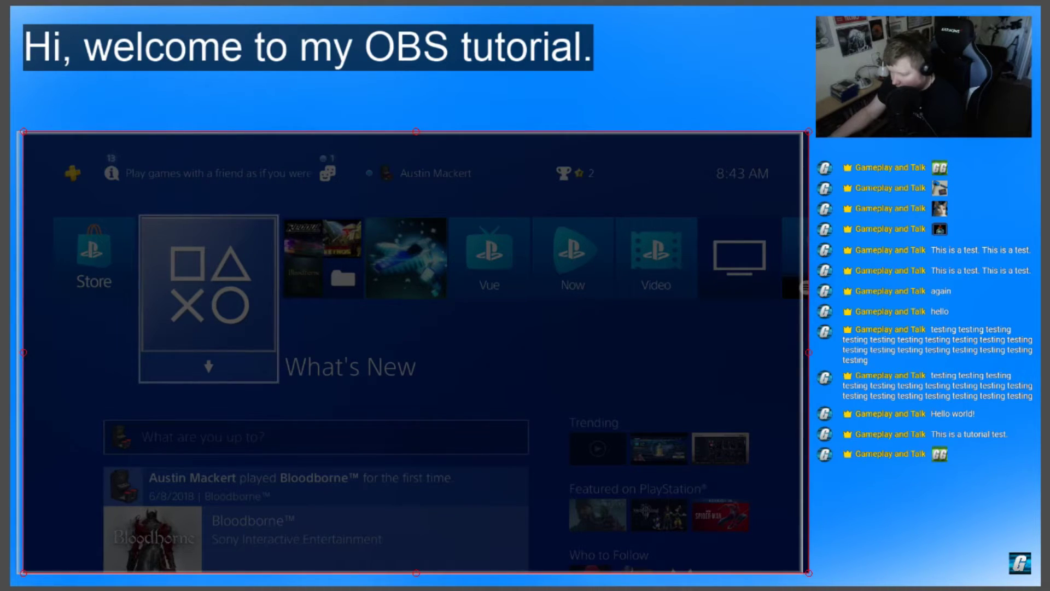
{"action": "key", "text": "Left"}
{"action": "key", "text": "Left"}
{"action": "key", "text": "Left"}
{"action": "key", "text": "Left"}
{"action": "key", "text": "Left"}
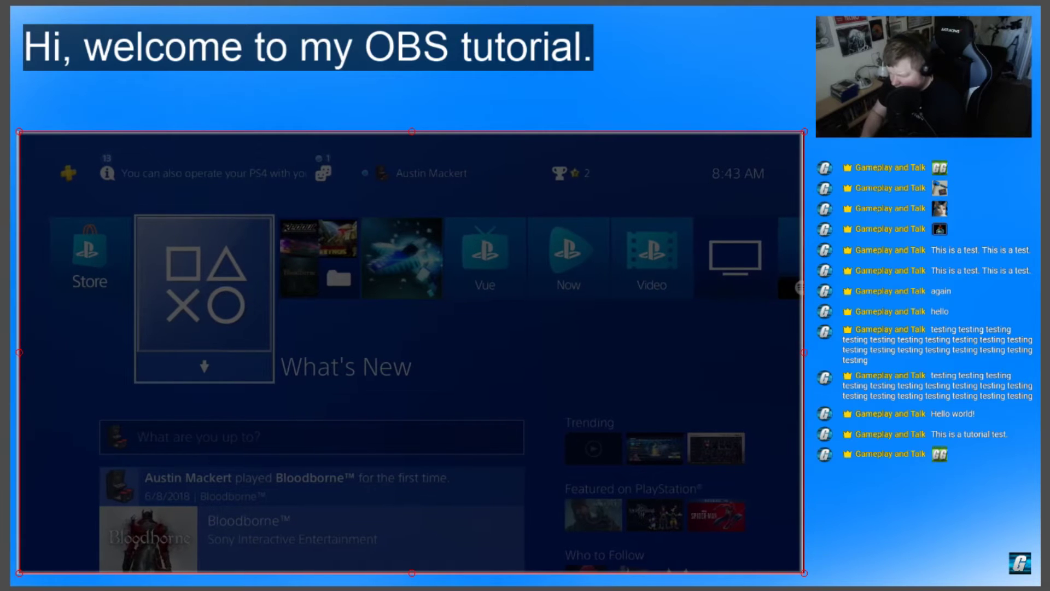
{"action": "key", "text": "Left"}
{"action": "key", "text": "Left"}
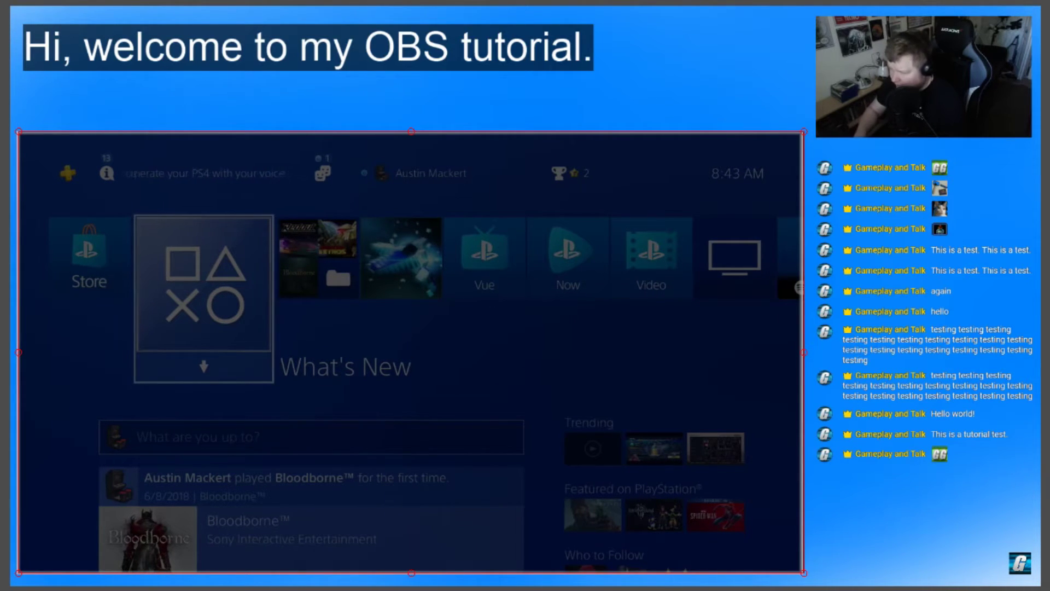
{"action": "key", "text": "Escape"}
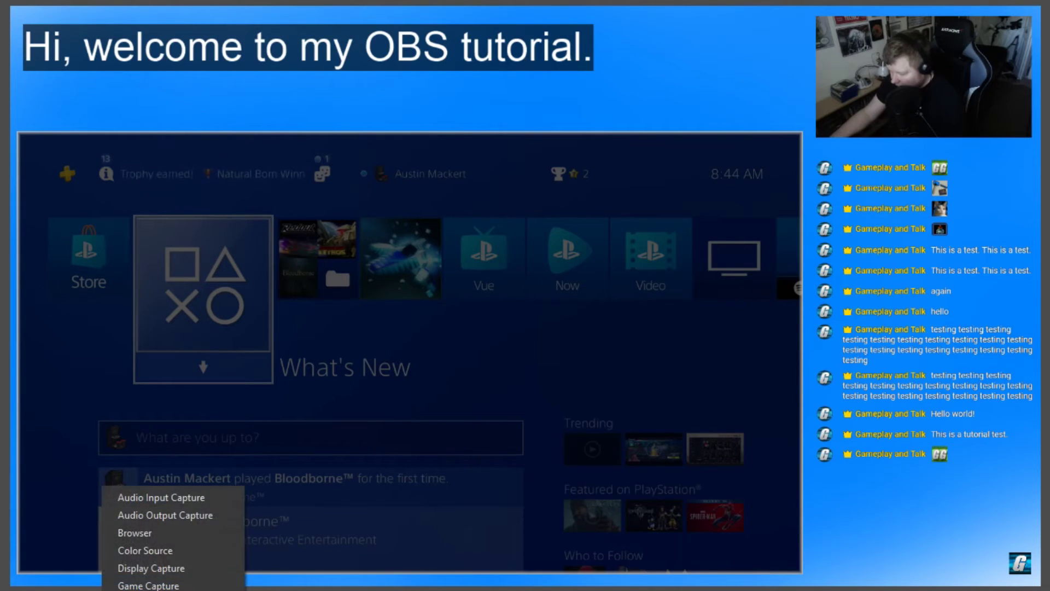
Add a new image source named "tutorial border2" using the file test grey border.png
{"action": "type", "text": "tutori"}
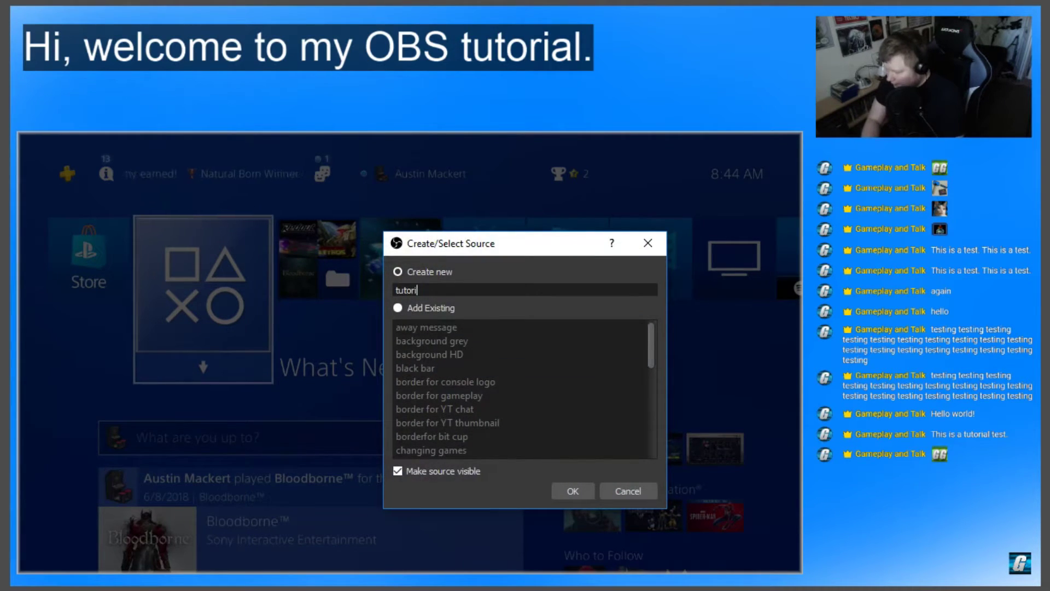
{"action": "type", "text": "al border2"}
{"action": "key", "text": "Return"}
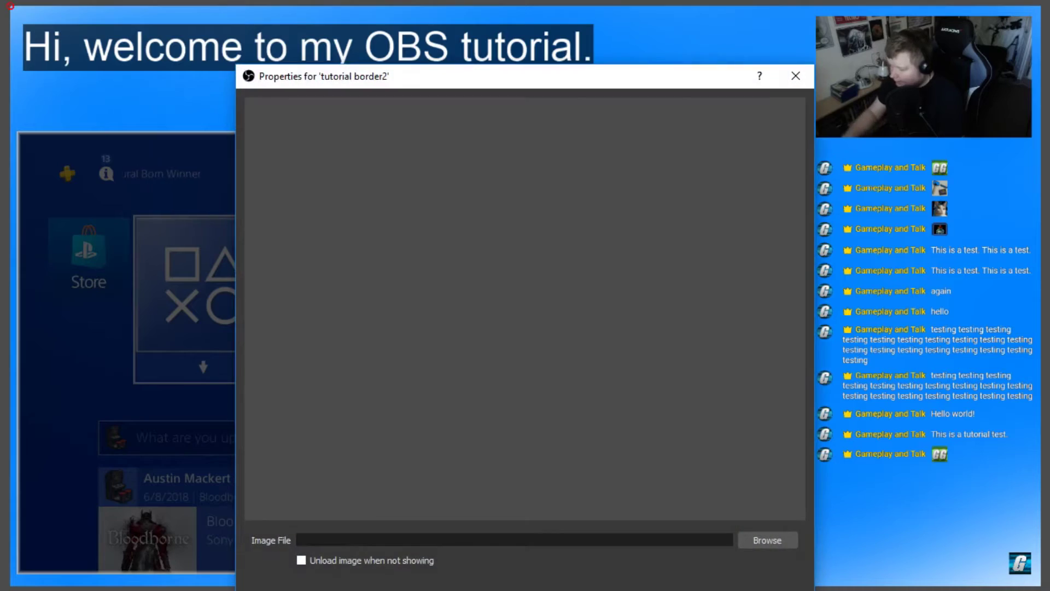
{"action": "left_click", "coordinate": [766, 540]}
{"action": "left_click", "coordinate": [665, 147]}
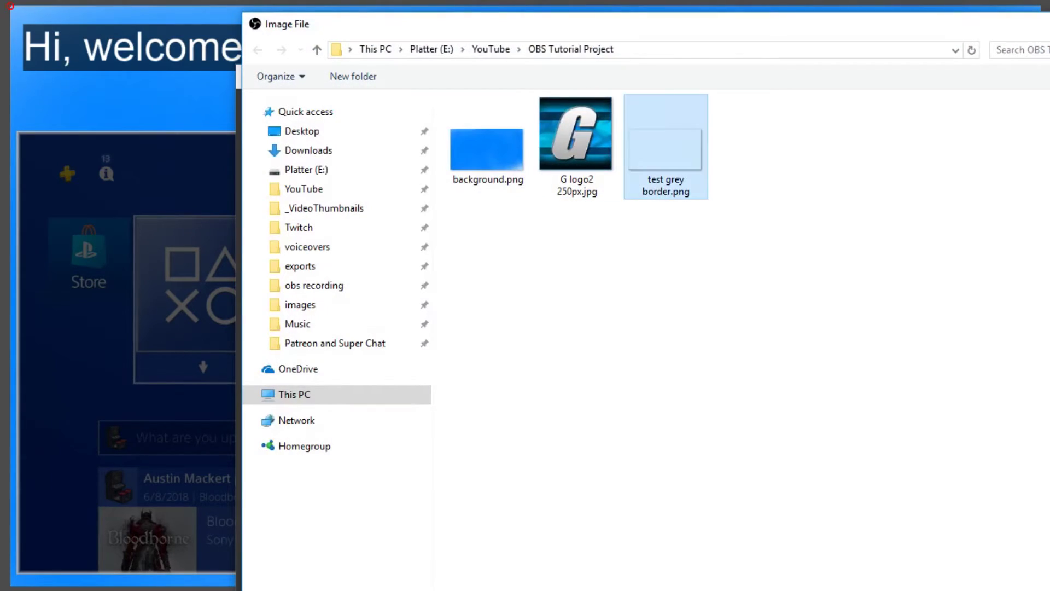
{"action": "key", "text": "Return"}
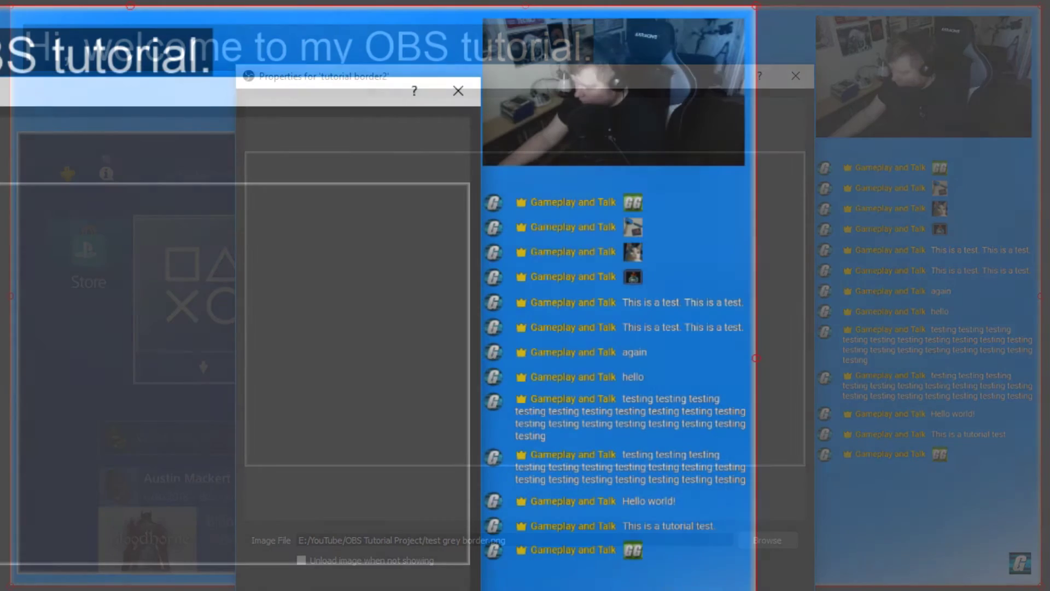
{"action": "key", "text": "Return"}
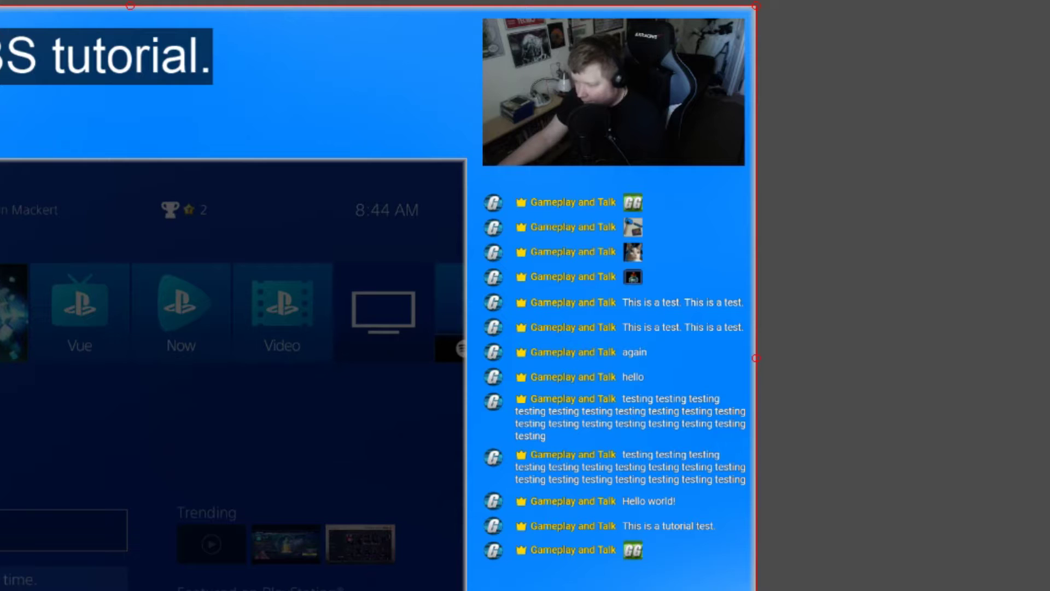
Shrink the second grey border and place it around the webcam, and deselect it
{"action": "left_click_drag", "start_coordinate": [0, 6], "coordinate": [394, 504]}
{"action": "left_click_drag", "start_coordinate": [492, 552], "coordinate": [485, 66]}
{"action": "left_click_drag", "start_coordinate": [386, 221], "coordinate": [482, 167]}
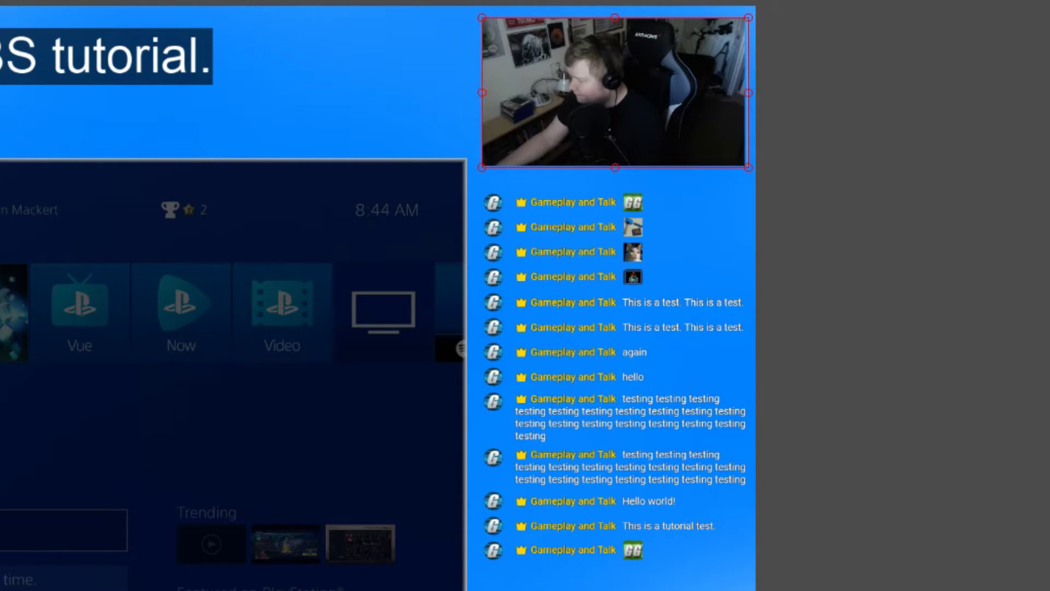
{"action": "key", "text": "Escape"}
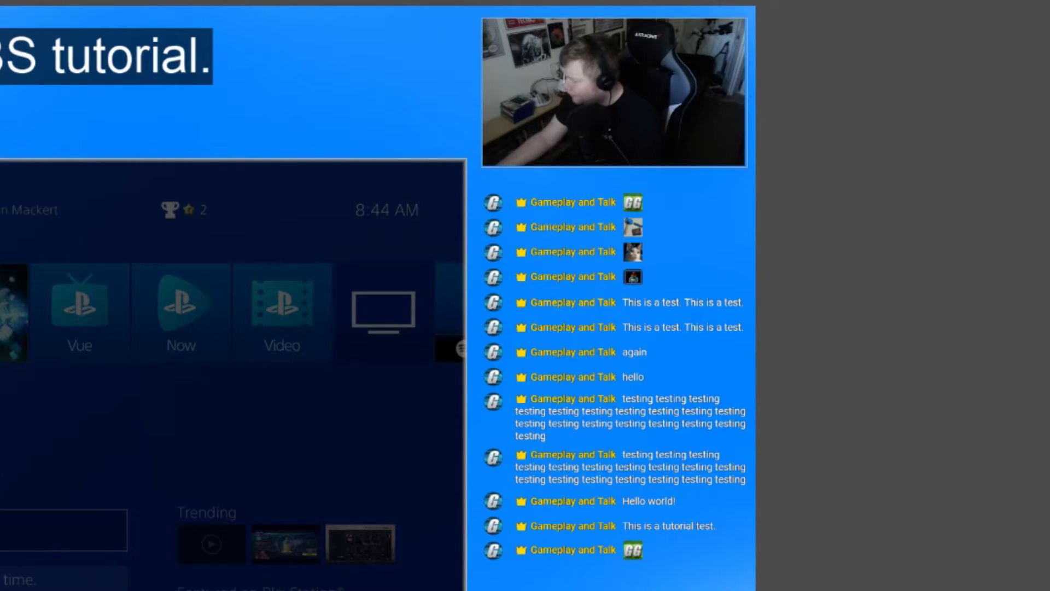
Pull in the right and bottom edges of the webcam border so it fits tightly around the webcam
{"action": "left_click", "coordinate": [614, 92]}
{"action": "key", "text": "Escape"}
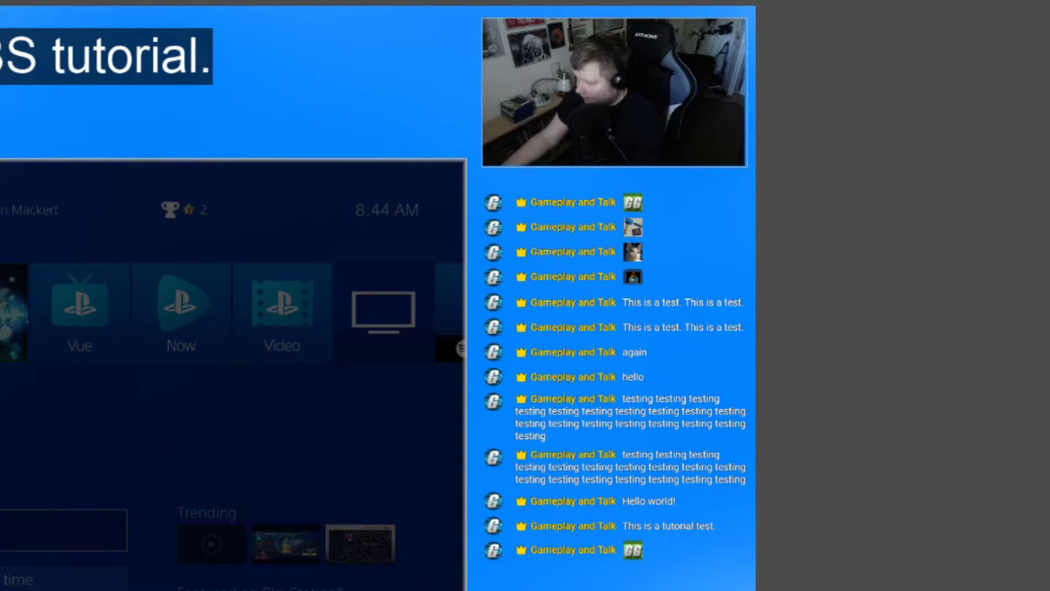
{"action": "left_click", "coordinate": [614, 92]}
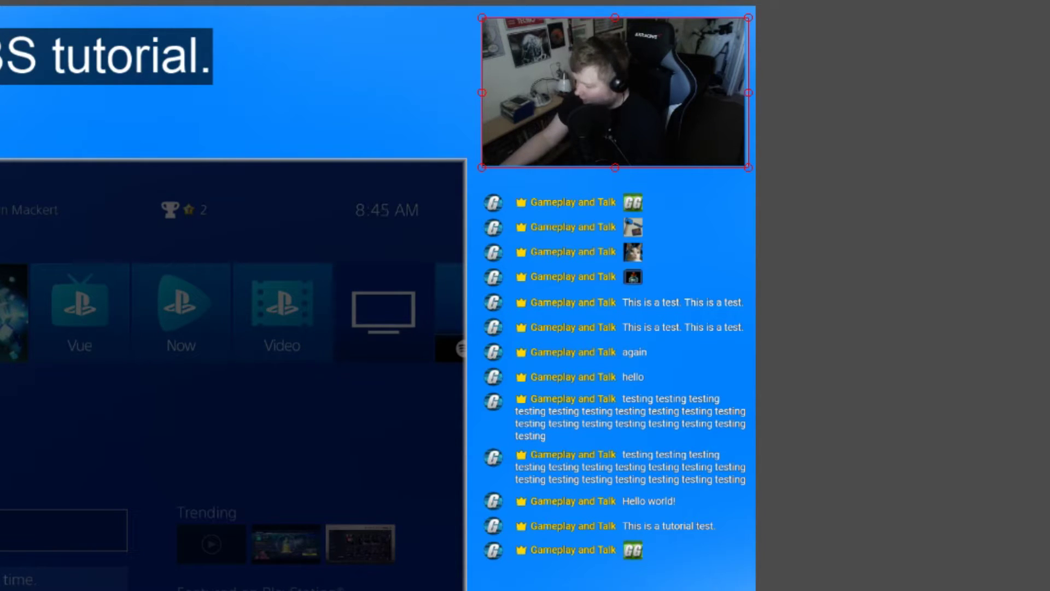
{"action": "key", "text": "Escape"}
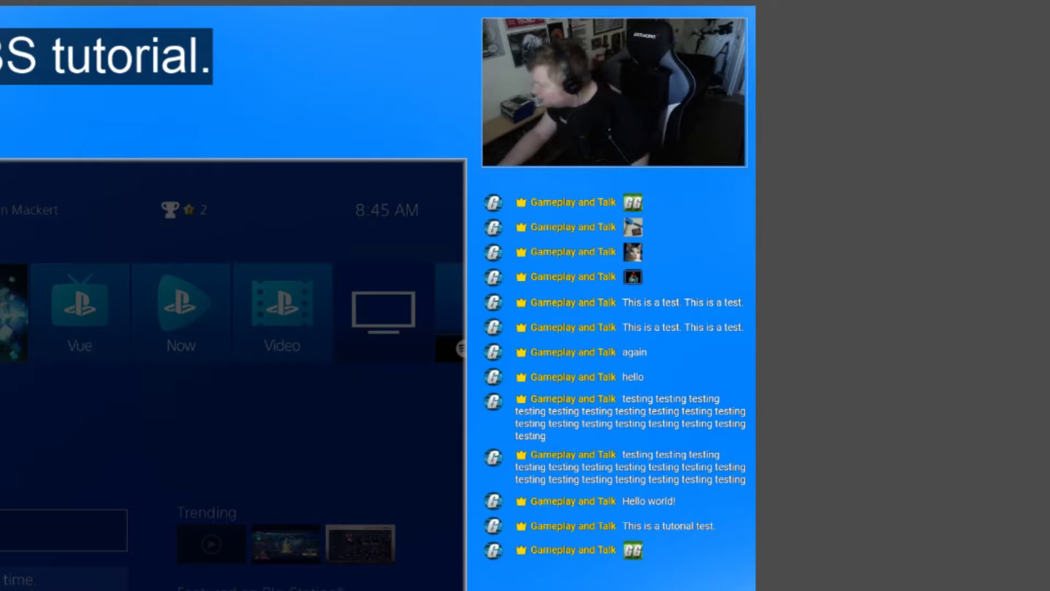
{"action": "left_click", "coordinate": [614, 92]}
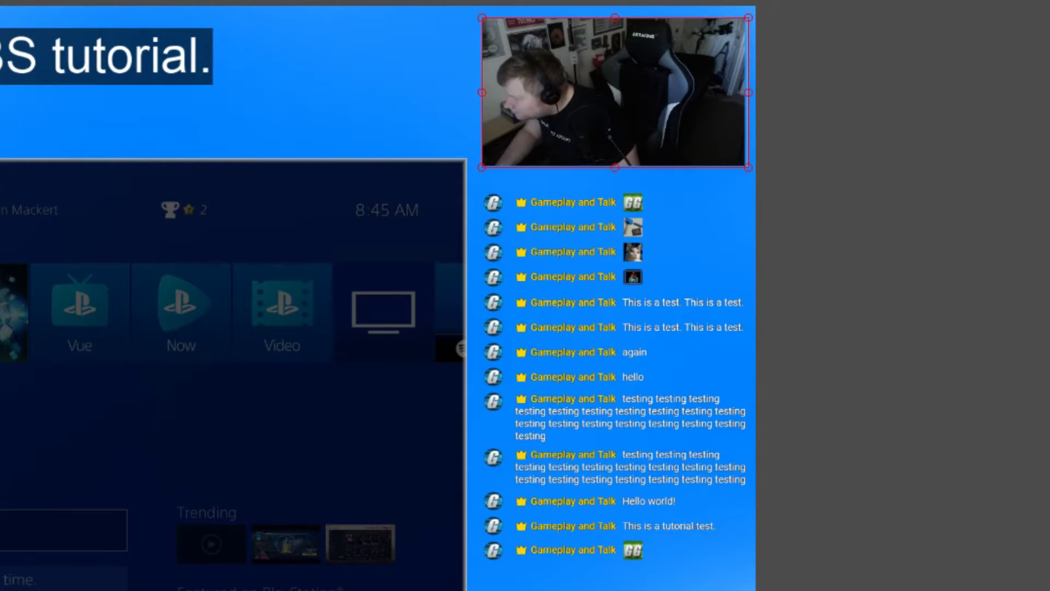
{"action": "left_click_drag", "start_coordinate": [749, 92], "coordinate": [745, 92]}
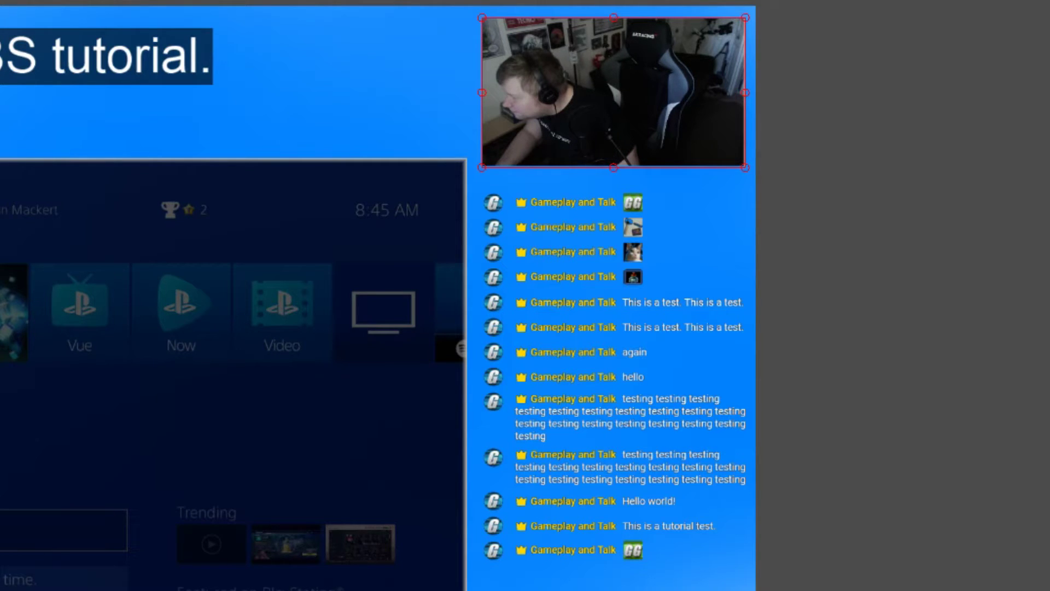
{"action": "left_click_drag", "start_coordinate": [613, 167], "coordinate": [614, 165]}
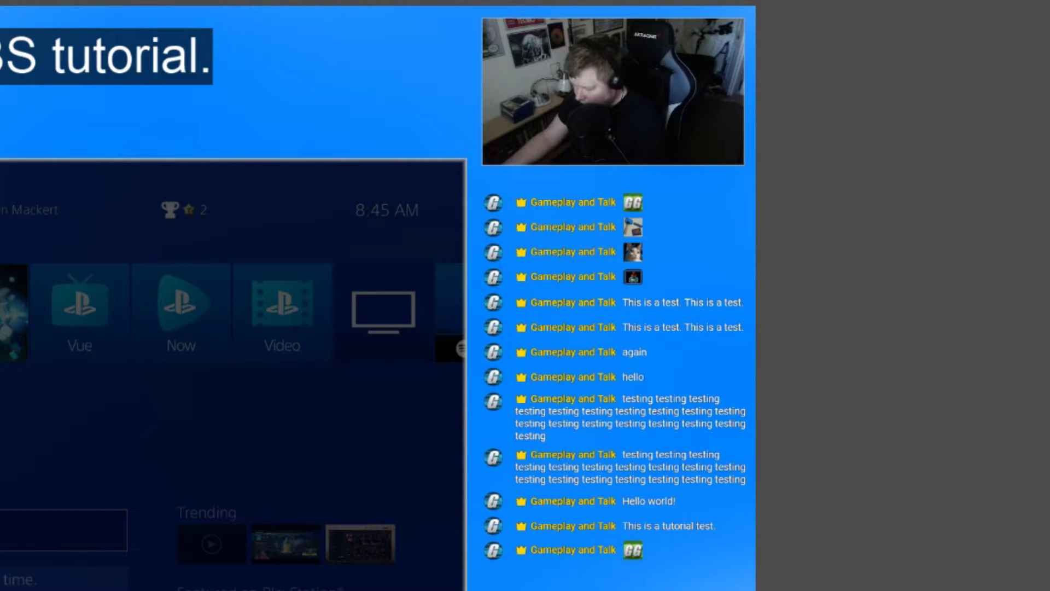
Add a new image source named "tutorial border3" using the file test grey border.png
{"action": "type", "text": "tutorial b"}
{"action": "type", "text": "order3"}
{"action": "key", "text": "Return"}
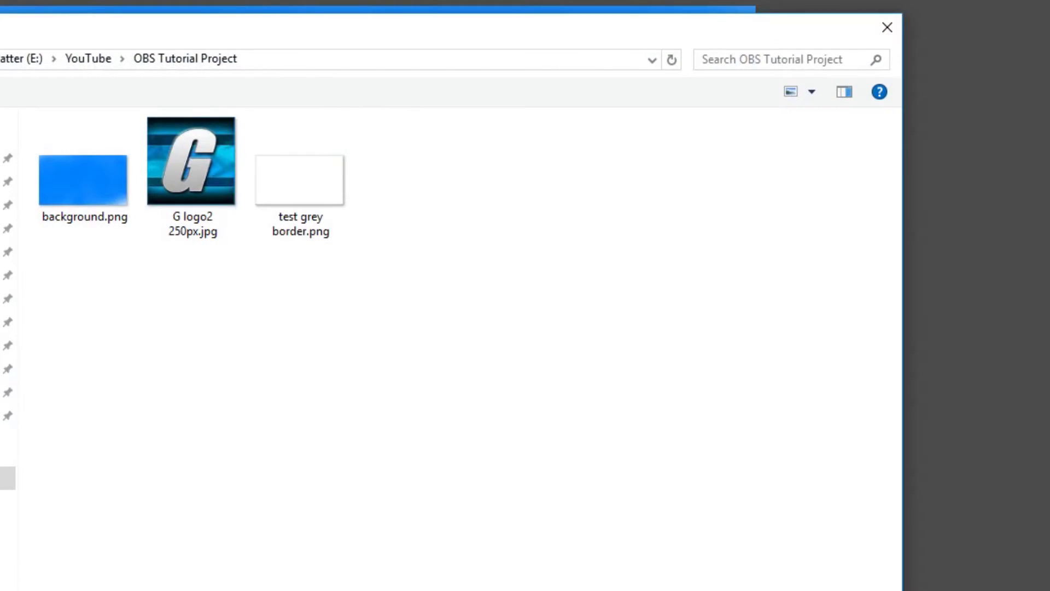
{"action": "double_click", "coordinate": [301, 175]}
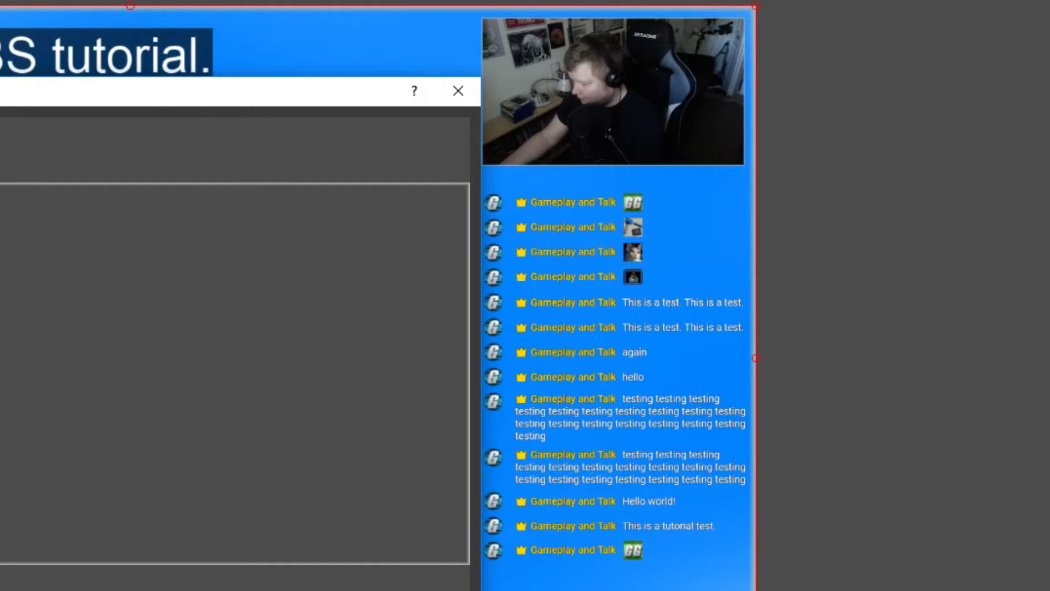
{"action": "key", "text": "Return"}
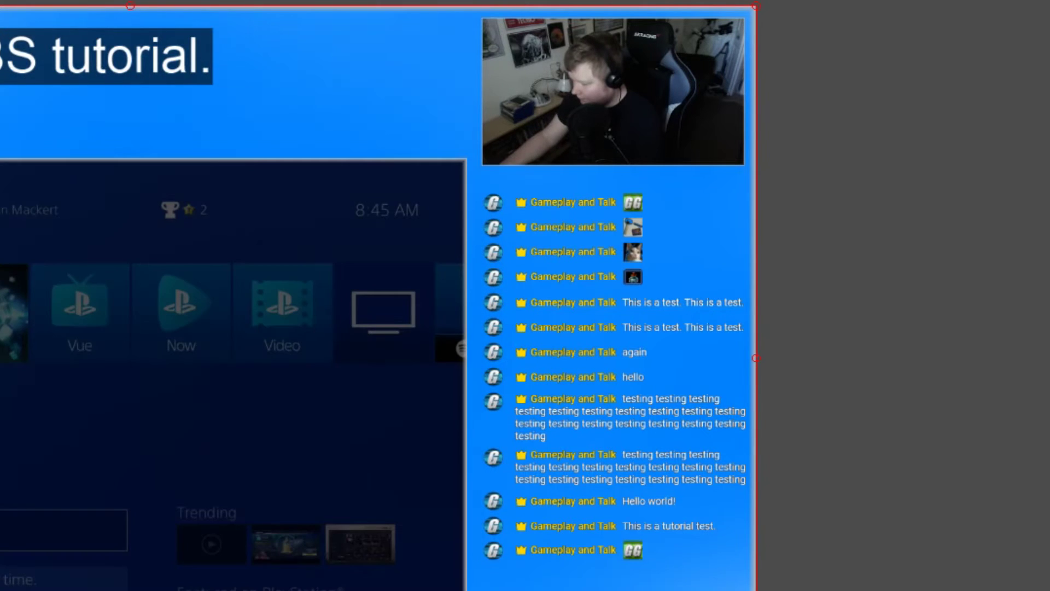
Resize the third grey border from its corners and edges so it surrounds the chat column below the webcam
{"action": "left_click_drag", "start_coordinate": [0, 6], "coordinate": [484, 183]}
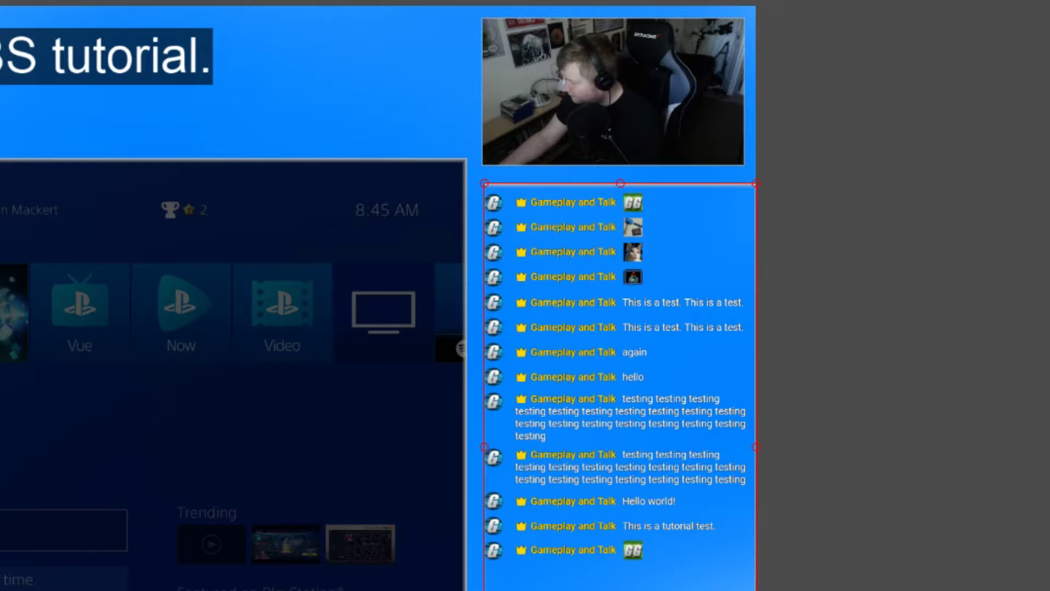
{"action": "left_click_drag", "start_coordinate": [756, 447], "coordinate": [741, 447]}
{"action": "left_click_drag", "start_coordinate": [612, 590], "coordinate": [613, 572]}
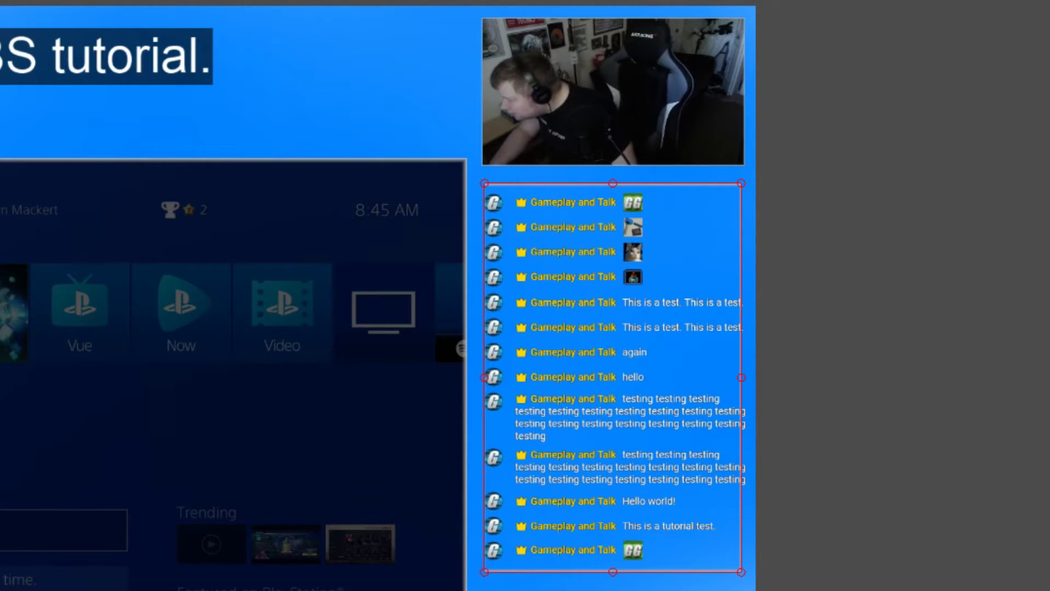
{"action": "mouse_move", "coordinate": [741, 571]}
{"action": "left_mouse_down"}
{"action": "mouse_move", "coordinate": [730, 558]}
{"action": "mouse_move", "coordinate": [743, 572]}
{"action": "left_mouse_up"}
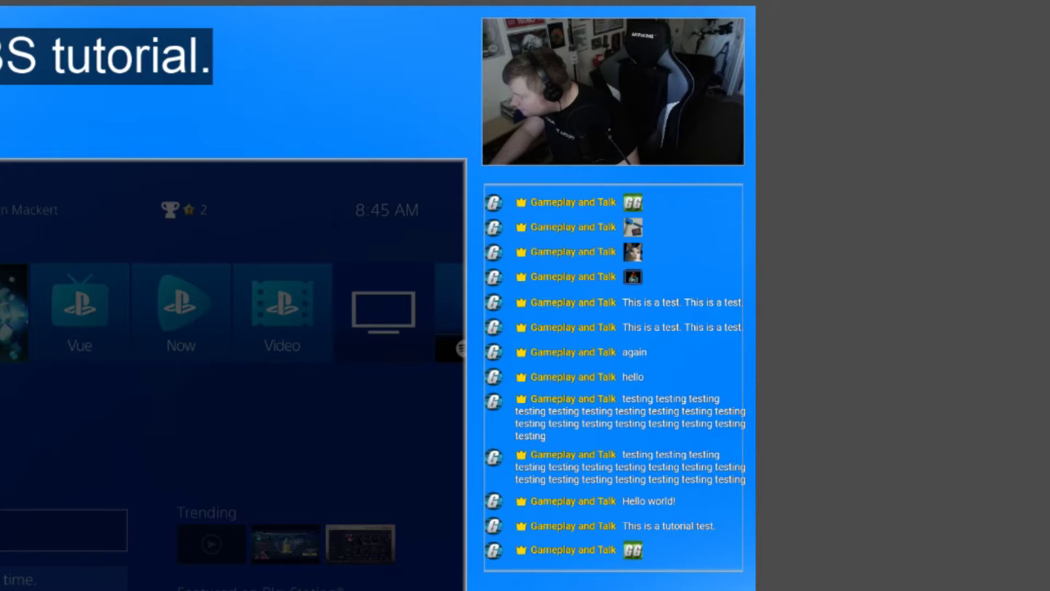
Nudge the chat border left to line up with the webcam border's left side, and raise its bottom edge slightly
{"action": "left_click", "coordinate": [614, 378]}
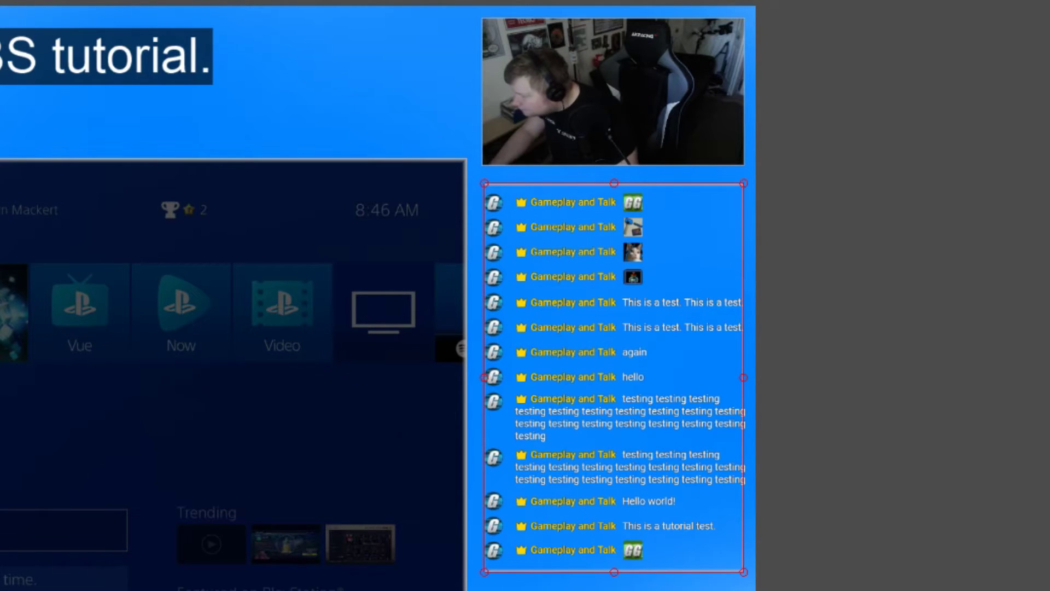
{"action": "key", "text": "Left"}
{"action": "key", "text": "Left"}
{"action": "key", "text": "Left"}
{"action": "key", "text": "Right"}
{"action": "key", "text": "Right"}
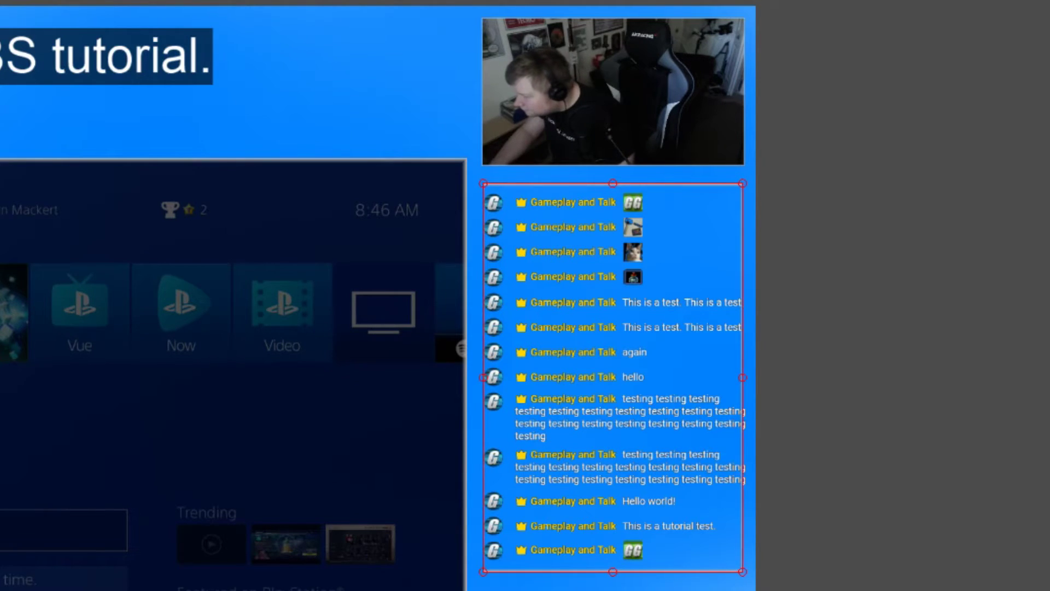
{"action": "left_click_drag", "start_coordinate": [613, 571], "coordinate": [612, 568]}
{"action": "left_click", "coordinate": [613, 376]}
{"action": "key", "text": "Left"}
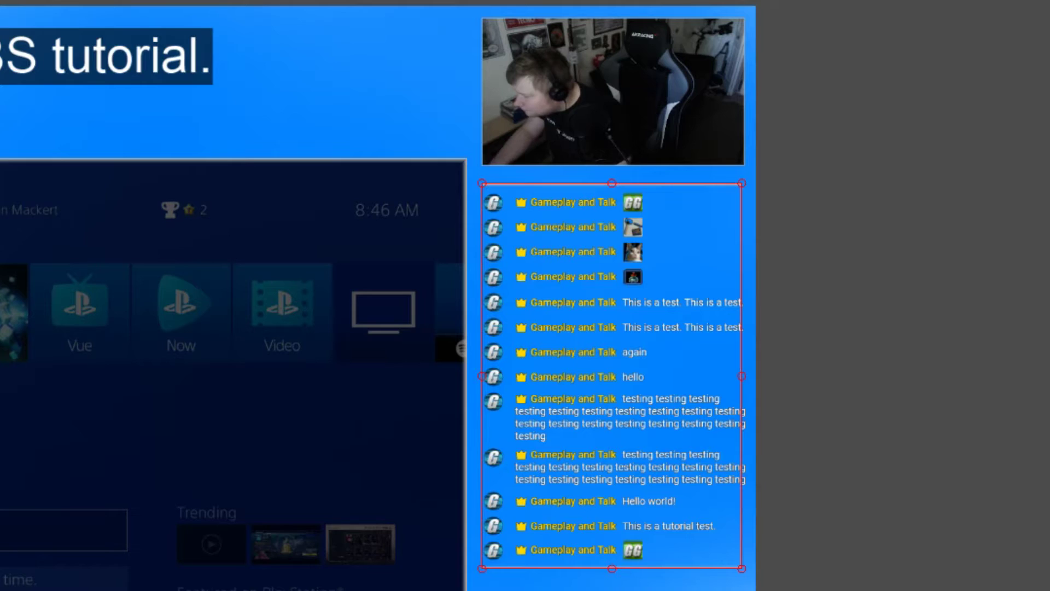
Extend the chat border slightly from its bottom-right corner to match the webcam border's width, and deselect it
{"action": "left_click", "coordinate": [611, 376]}
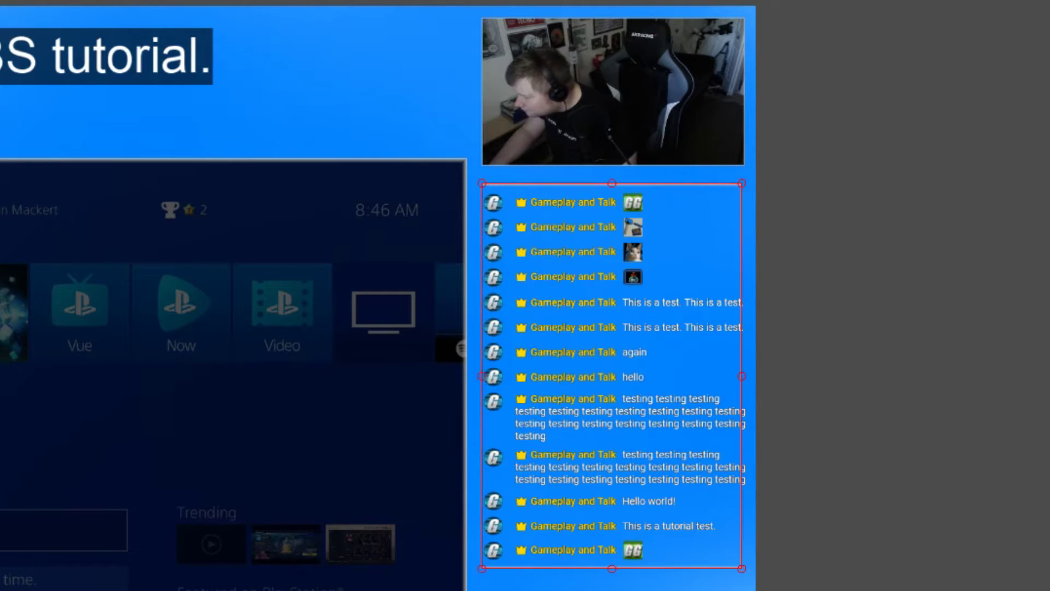
{"action": "left_click_drag", "start_coordinate": [741, 568], "coordinate": [743, 569]}
{"action": "right_click", "coordinate": [743, 570]}
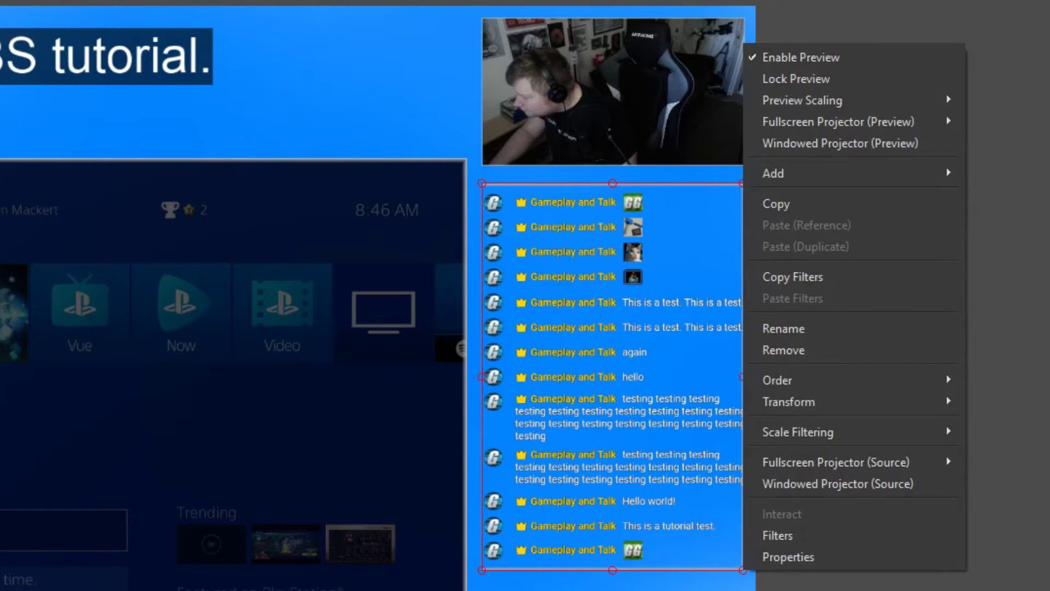
{"action": "key", "text": "Escape"}
{"action": "left_click", "coordinate": [611, 376]}
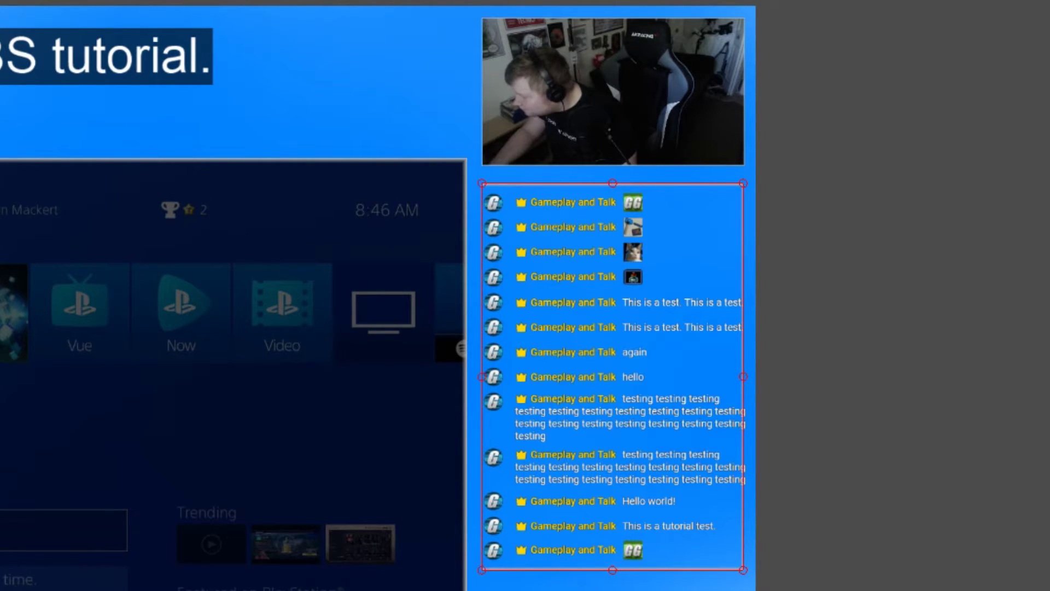
{"action": "left_click_drag", "start_coordinate": [743, 570], "coordinate": [744, 575]}
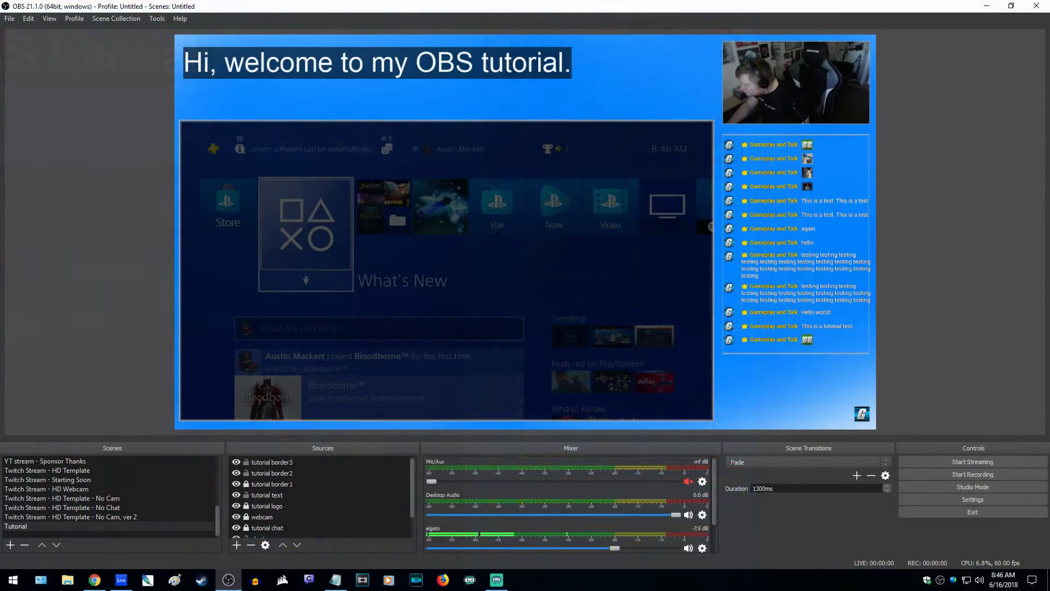
{"action": "left_click_drag", "start_coordinate": [796, 354], "coordinate": [797, 355]}
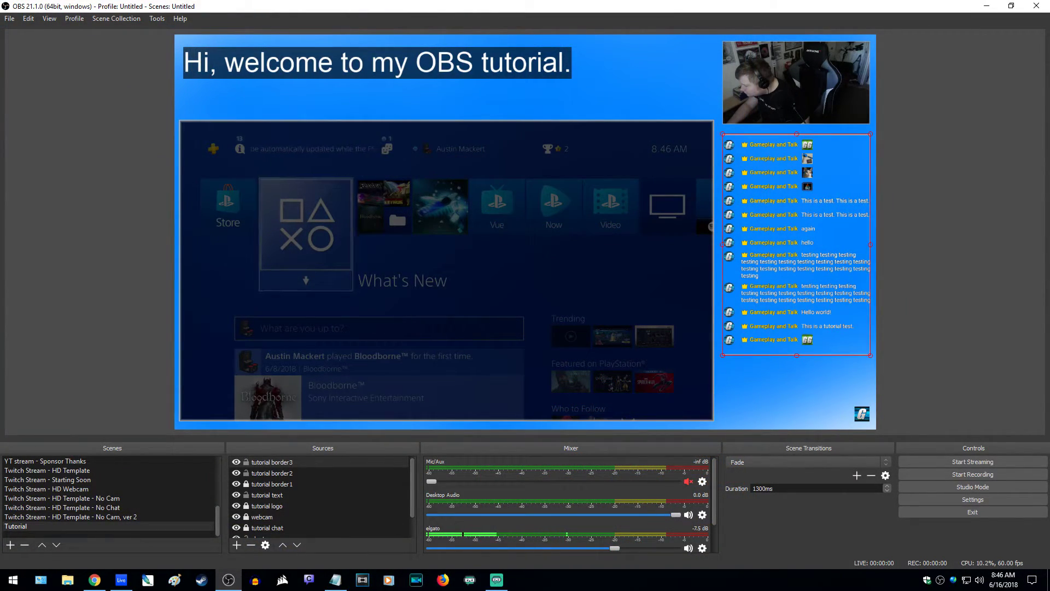
{"action": "key", "text": "Escape"}
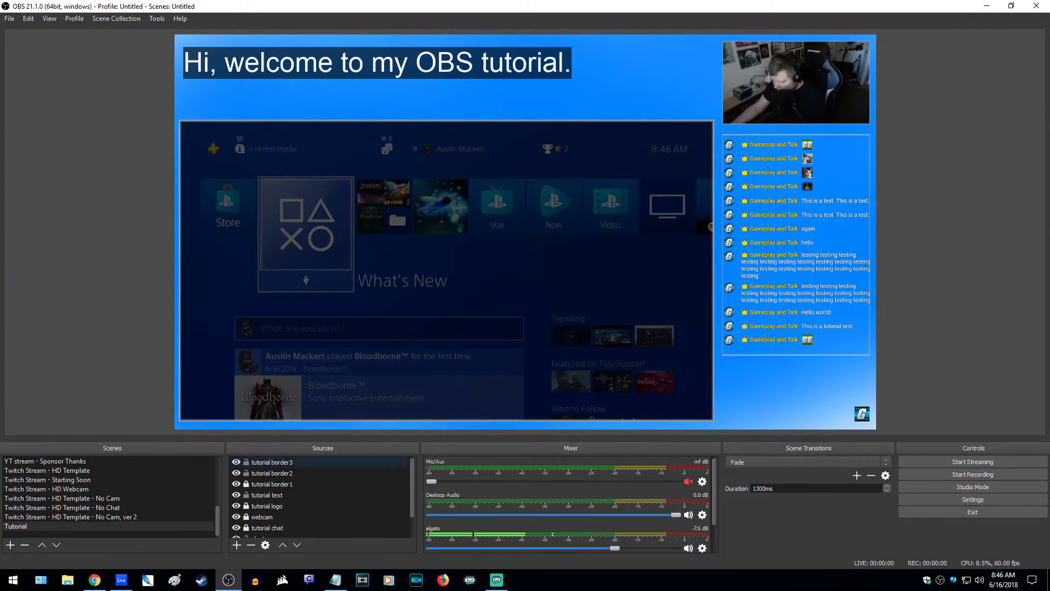
{"action": "right_click", "coordinate": [313, 231]}
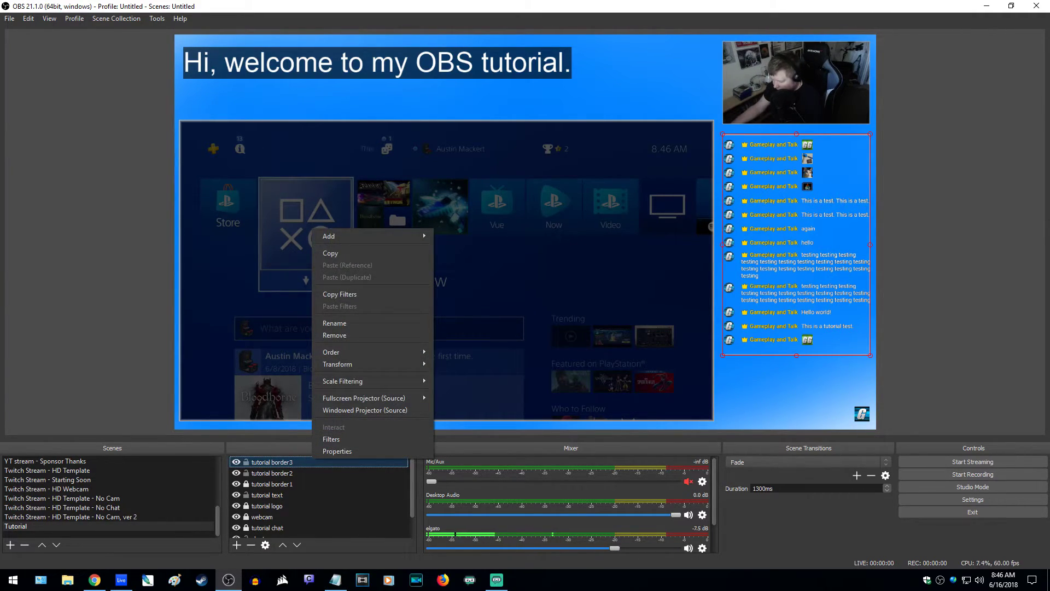
{"action": "mouse_move", "coordinate": [361, 381]}
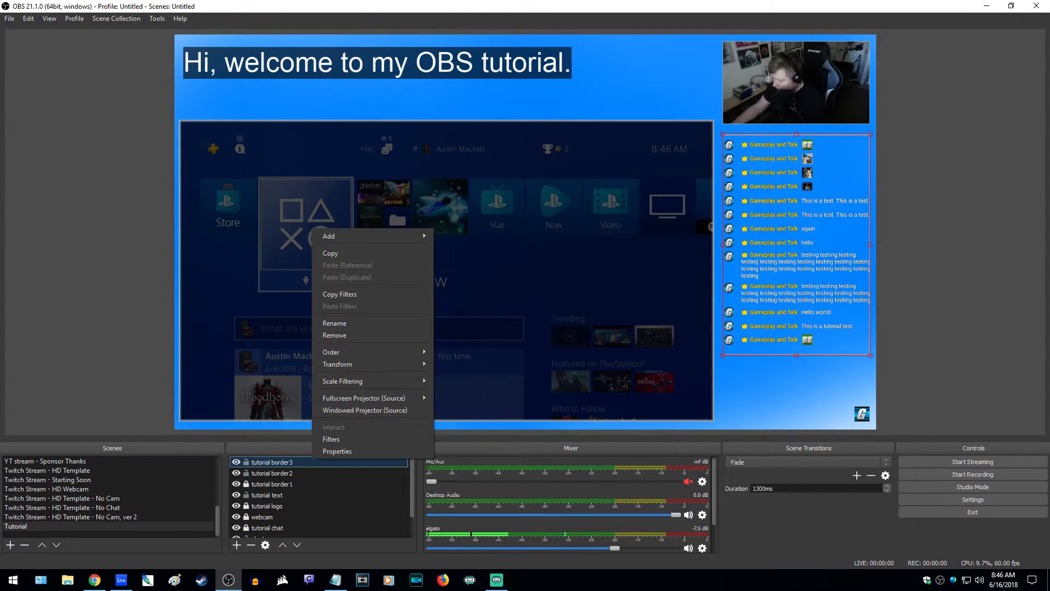
{"action": "key", "text": "Escape"}
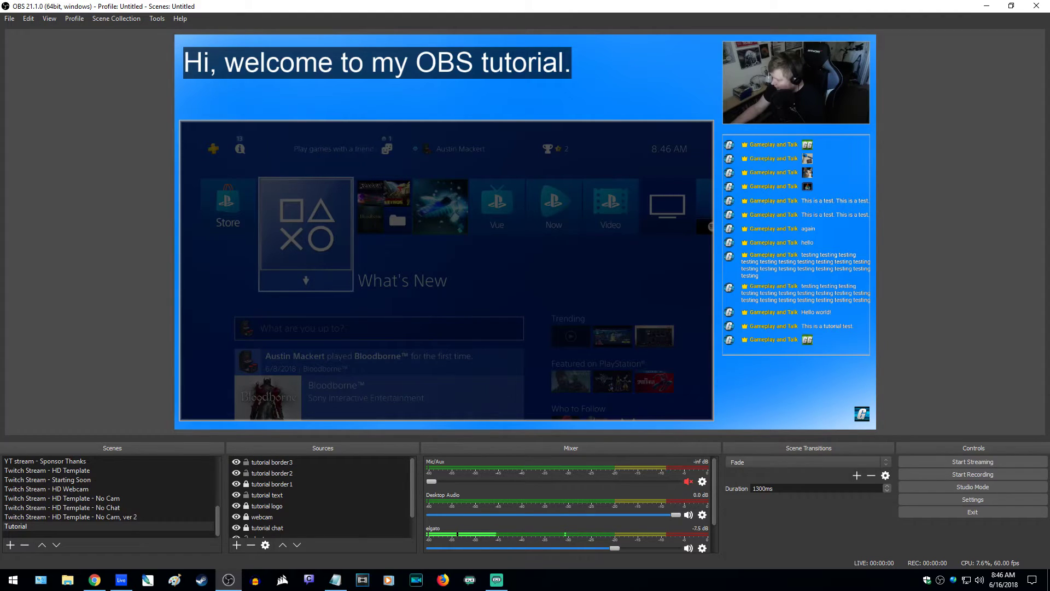
Copy the transform of the tutorial border2 source
{"action": "left_click", "coordinate": [272, 473]}
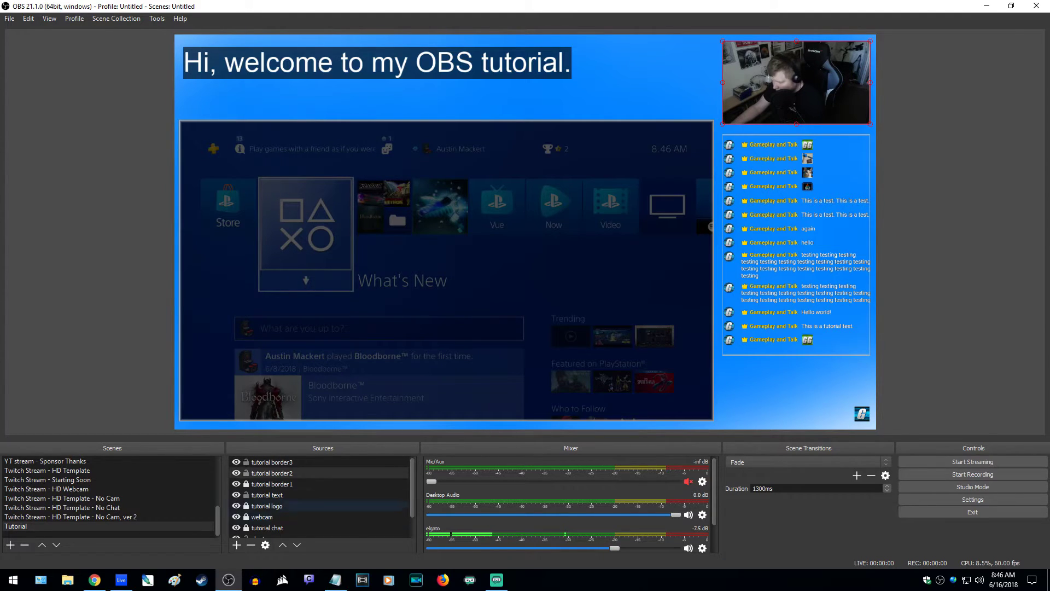
{"action": "right_click", "coordinate": [309, 472]}
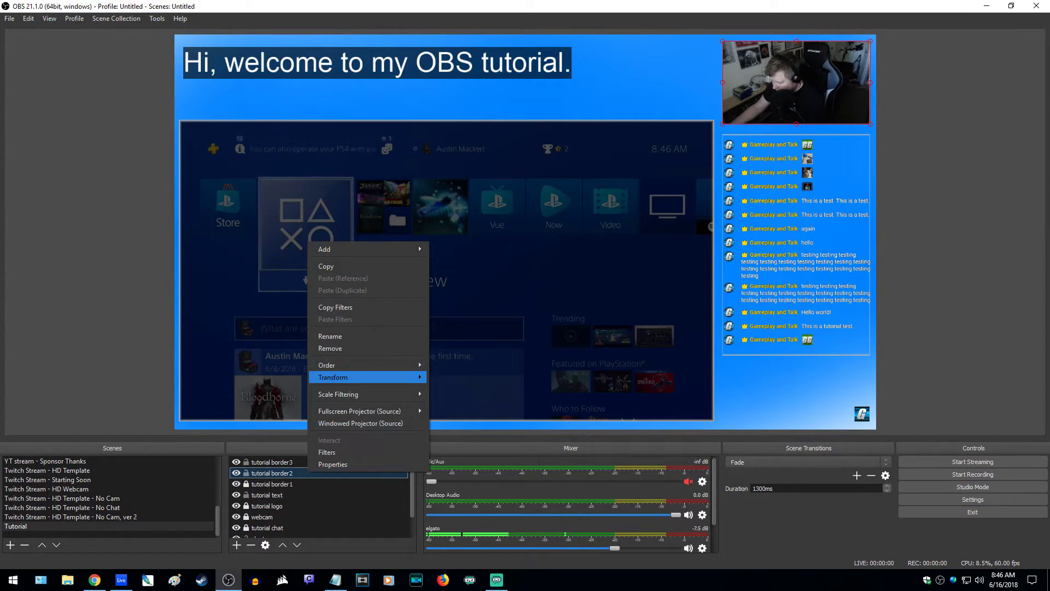
{"action": "mouse_move", "coordinate": [368, 377]}
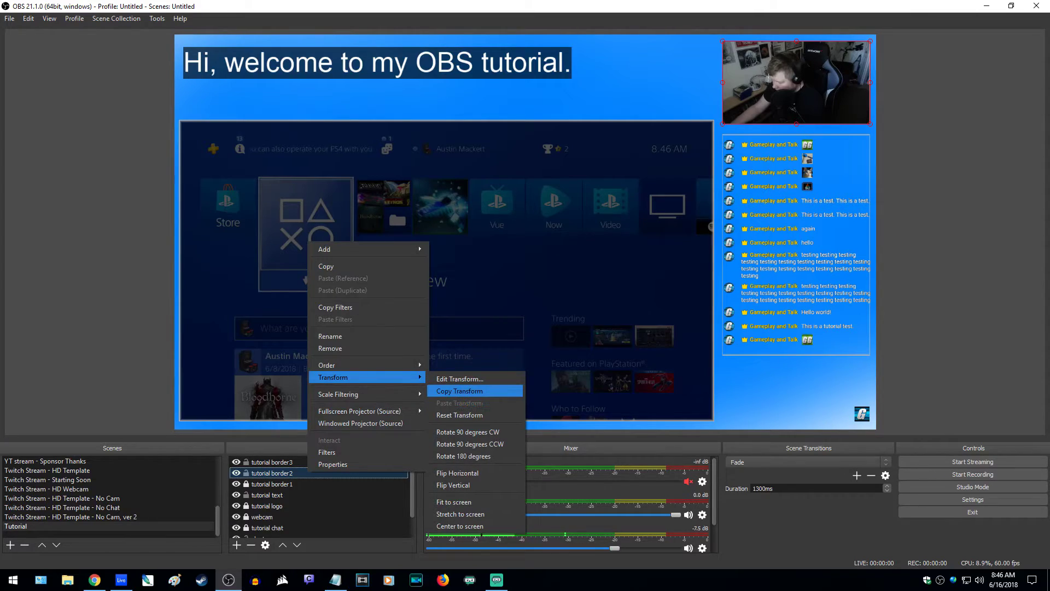
{"action": "left_click", "coordinate": [460, 391]}
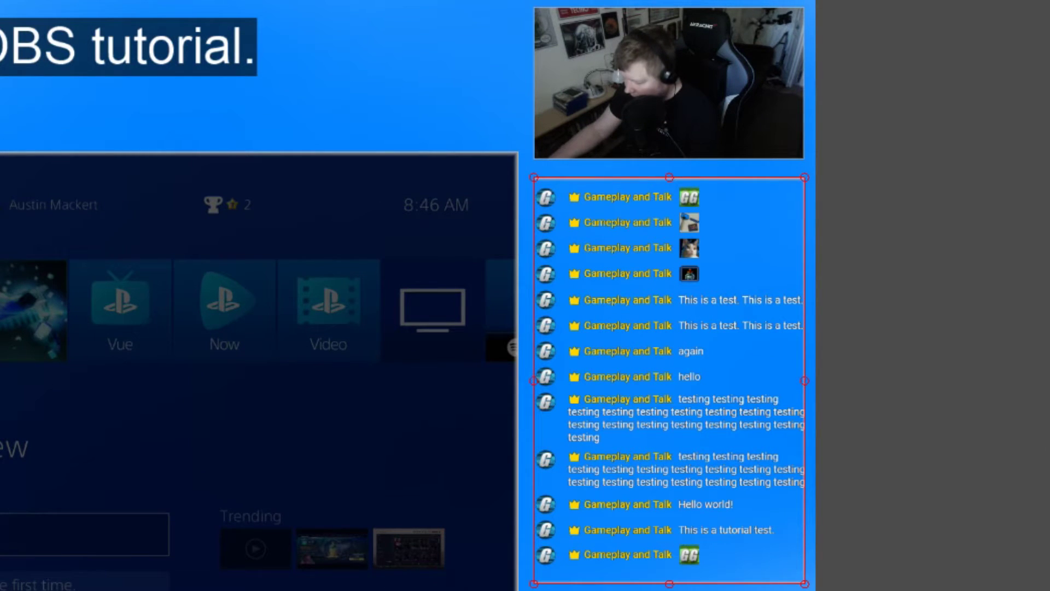
Apply the copied webcam border transform to the tutorial border3 source and move the border straight down below the webcam
{"action": "left_click", "coordinate": [669, 83]}
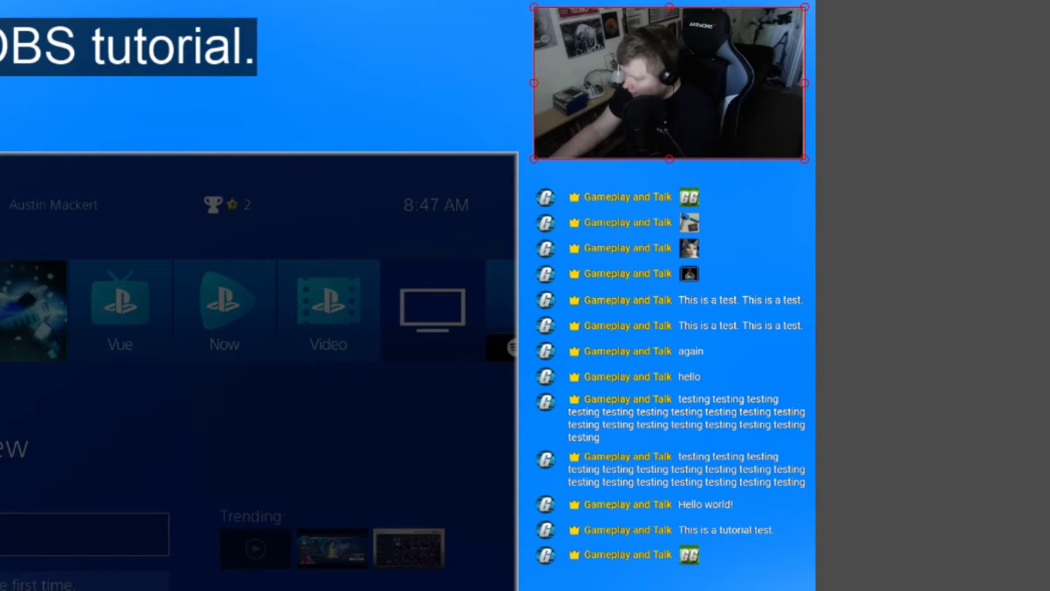
{"action": "key", "text": "Down"}
{"action": "key", "text": "Down"}
{"action": "key", "text": "Down"}
{"action": "key", "text": "Down"}
{"action": "key", "text": "Down"}
{"action": "key", "text": "Down"}
{"action": "key", "text": "Down"}
{"action": "key", "text": "Down"}
{"action": "key", "text": "Down"}
{"action": "key", "text": "Down"}
{"action": "key", "text": "Down"}
{"action": "key", "text": "Down"}
{"action": "key", "text": "Down"}
{"action": "key", "text": "Down"}
{"action": "key", "text": "Down"}
{"action": "key", "text": "Down"}
{"action": "key", "text": "Down"}
{"action": "key", "text": "Down"}
{"action": "key", "text": "Down"}
{"action": "key", "text": "Down"}
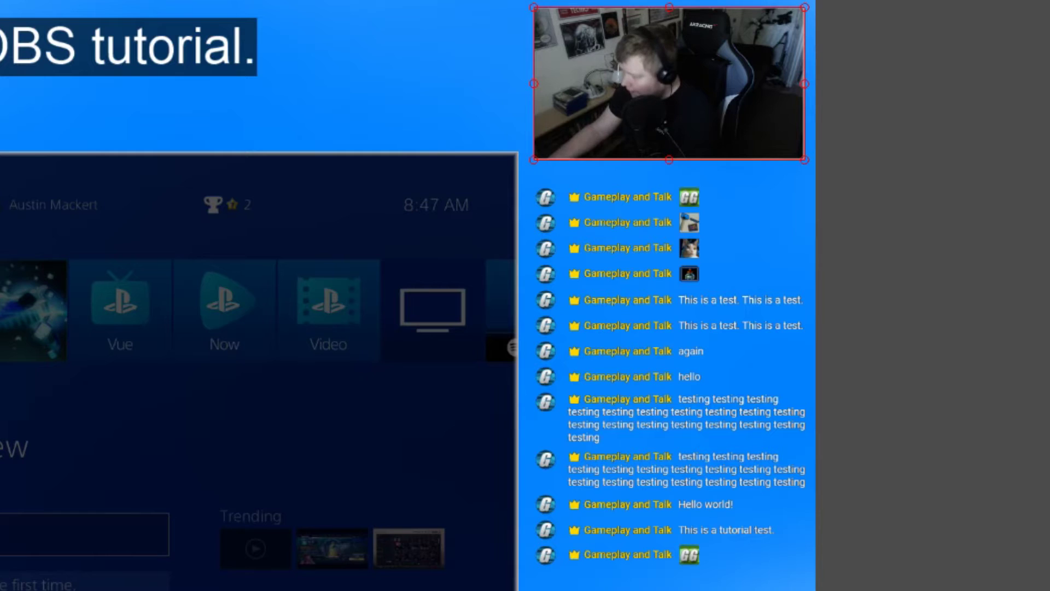
{"action": "left_click_drag", "start_coordinate": [669, 114], "coordinate": [669, 226]}
{"action": "key", "text": "Down"}
{"action": "key", "text": "Down"}
{"action": "key", "text": "Down"}
{"action": "key", "text": "Down"}
{"action": "key", "text": "Down"}
{"action": "key", "text": "Down"}
{"action": "key", "text": "Down"}
{"action": "key", "text": "Down"}
{"action": "key", "text": "Down"}
{"action": "key", "text": "Down"}
{"action": "key", "text": "Down"}
{"action": "key", "text": "Down"}
{"action": "key", "text": "Down"}
{"action": "key", "text": "Down"}
{"action": "key", "text": "Down"}
{"action": "key", "text": "Down"}
{"action": "key", "text": "Down"}
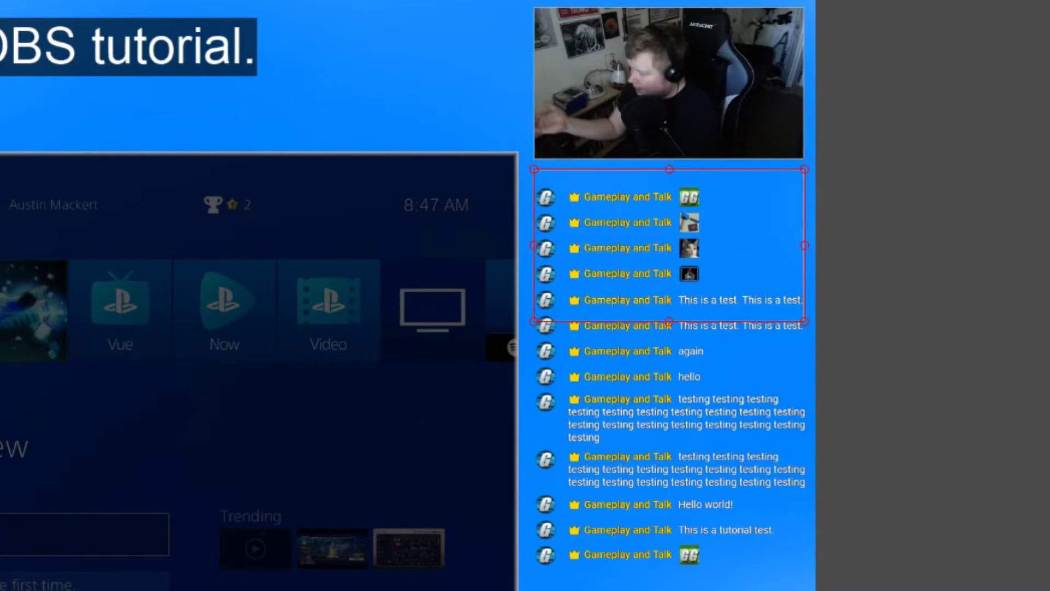
Nudge the third border vertically to fine-tune the gap between its top edge and the webcam border
{"action": "key", "text": "Up"}
{"action": "key", "text": "Up"}
{"action": "key", "text": "Down"}
{"action": "key", "text": "Down"}
{"action": "key", "text": "Down"}
{"action": "key", "text": "Down"}
{"action": "key", "text": "Down"}
{"action": "key", "text": "Down"}
{"action": "key", "text": "Down"}
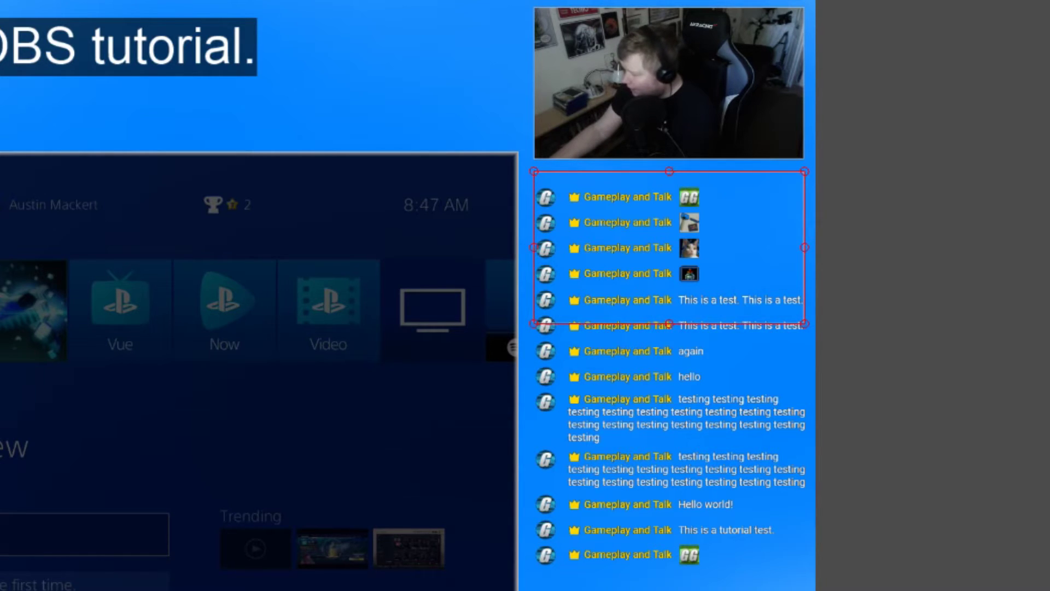
Stretch the third border's bottom edge down past the chat, lower its top edge slightly, and deselect it
{"action": "left_click_drag", "start_coordinate": [669, 323], "coordinate": [669, 583]}
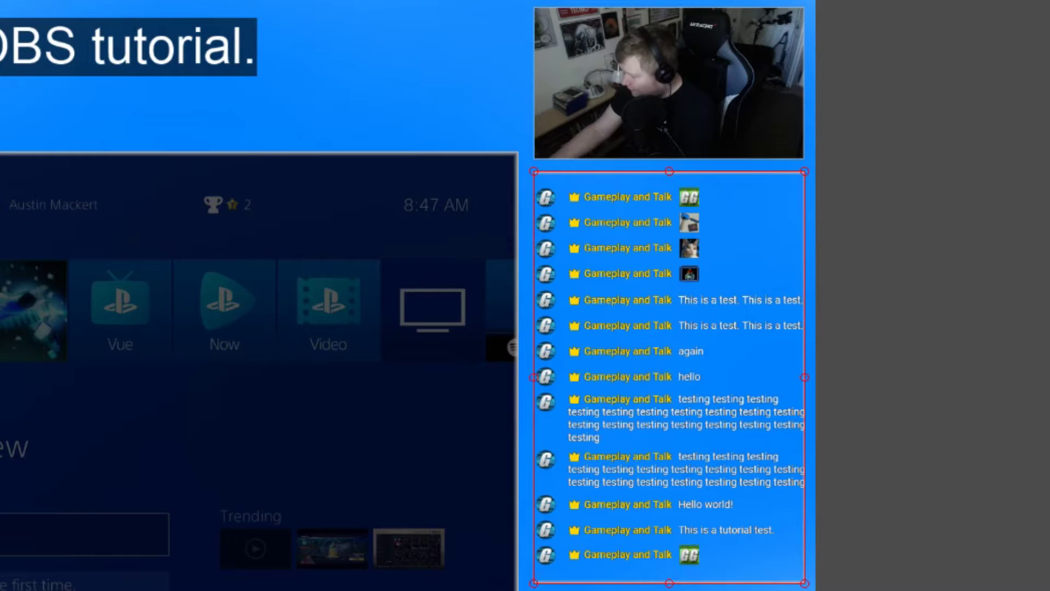
{"action": "left_click_drag", "start_coordinate": [669, 583], "coordinate": [669, 575]}
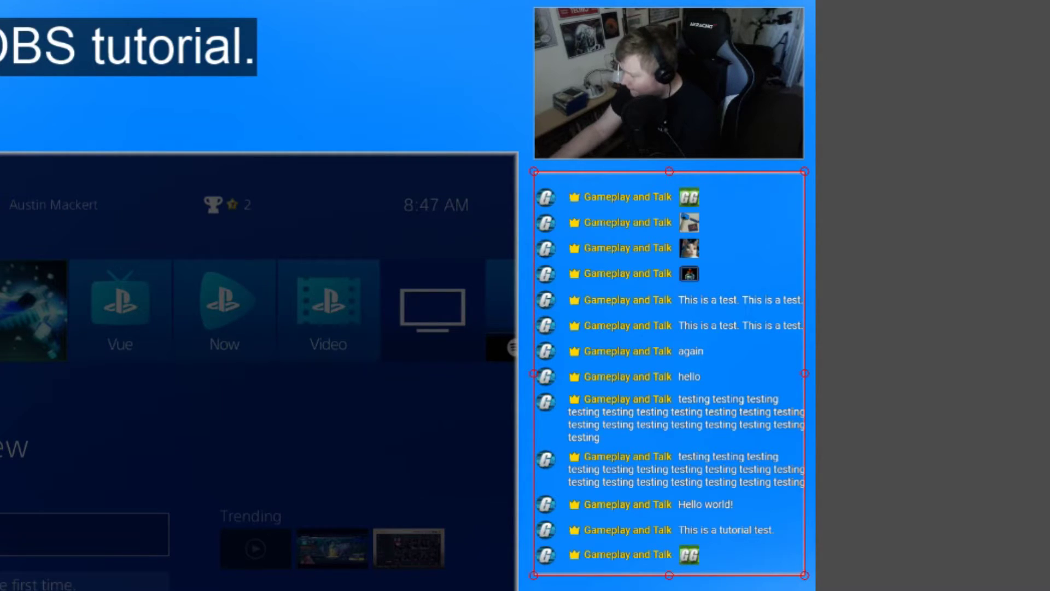
{"action": "left_click_drag", "start_coordinate": [669, 171], "coordinate": [669, 180]}
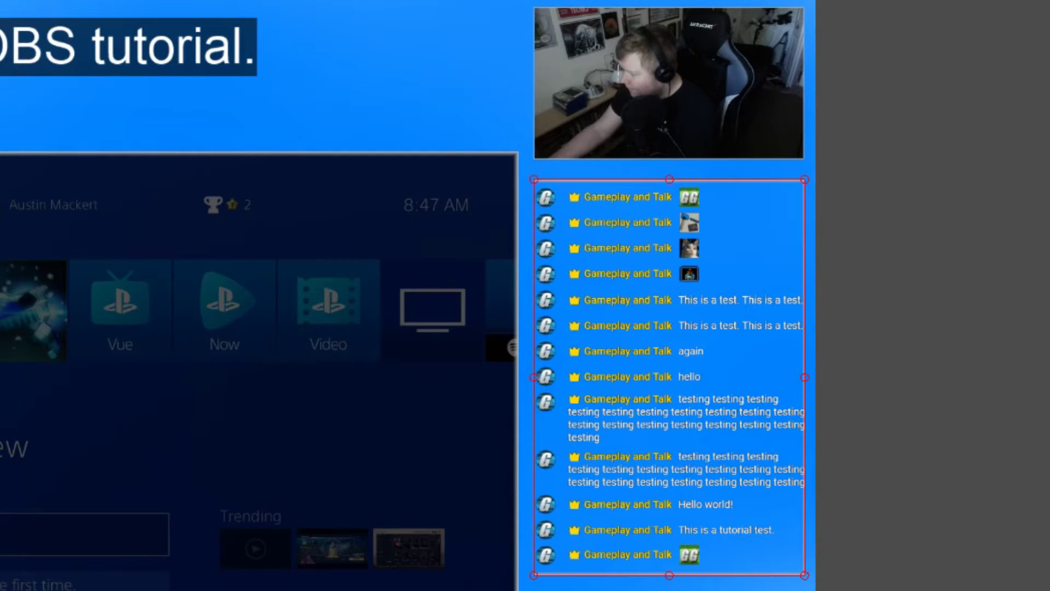
{"action": "key", "text": "Escape"}
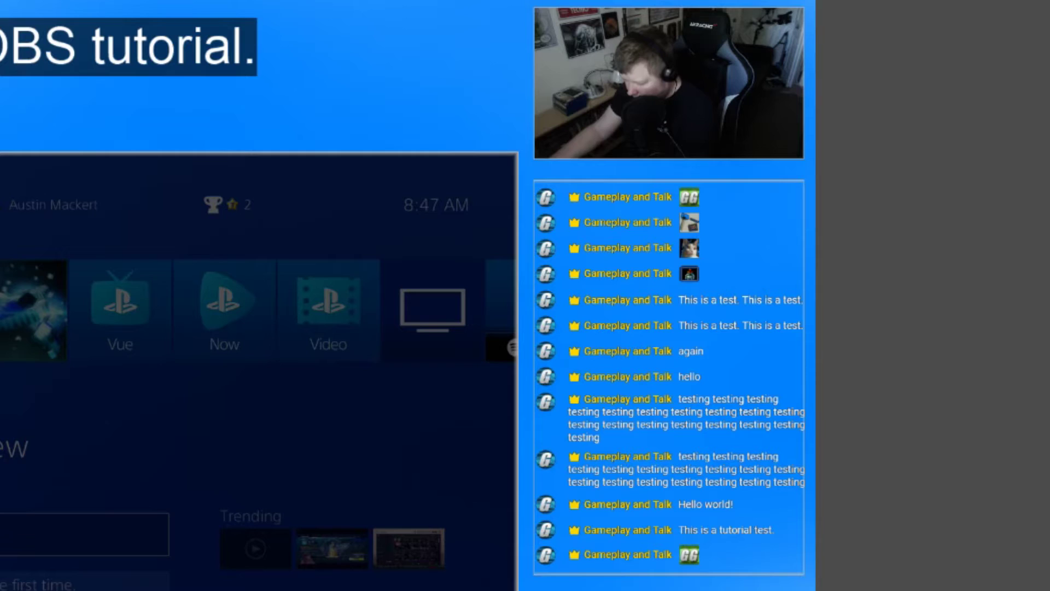
Scale the chat source down slightly from its bottom-right corner and nudge it right to fit the border's width
{"action": "left_click", "coordinate": [670, 375]}
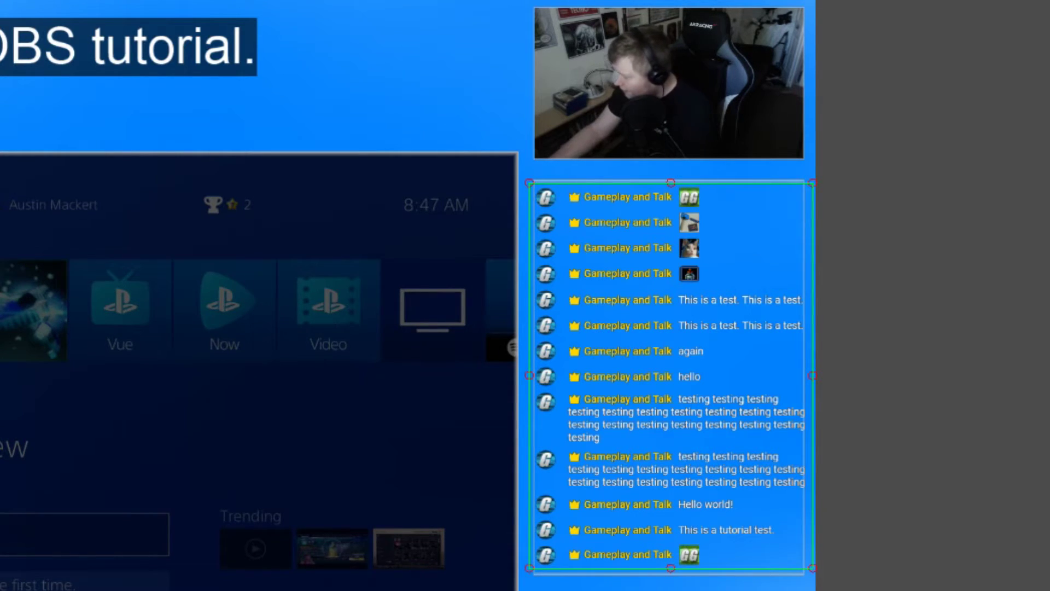
{"action": "left_click_drag", "start_coordinate": [813, 568], "coordinate": [802, 553]}
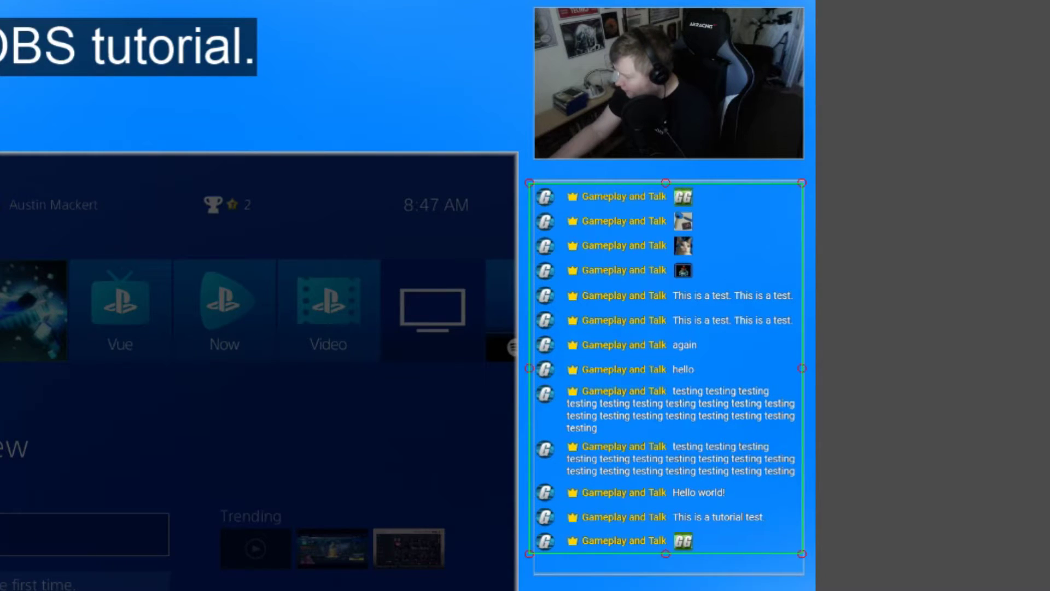
{"action": "key", "text": "Right"}
{"action": "key", "text": "Right"}
{"action": "key", "text": "Right"}
{"action": "key", "text": "Right"}
{"action": "key", "text": "Right"}
Move the chat source down until its last message sits just above the border's bottom edge, and deselect it
{"action": "key", "text": "Down"}
{"action": "key", "text": "Down"}
{"action": "key", "text": "Down"}
{"action": "key", "text": "Down"}
{"action": "key", "text": "Down"}
{"action": "key", "text": "Down"}
{"action": "key", "text": "Down"}
{"action": "key", "text": "Down"}
{"action": "key", "text": "Down"}
{"action": "key", "text": "Down"}
{"action": "key", "text": "Down"}
{"action": "key", "text": "Down"}
{"action": "key", "text": "Down"}
{"action": "key", "text": "Down"}
{"action": "key", "text": "Down"}
{"action": "key", "text": "Down"}
{"action": "key", "text": "Down"}
{"action": "key", "text": "Down"}
{"action": "key", "text": "Down"}
{"action": "key", "text": "Down"}
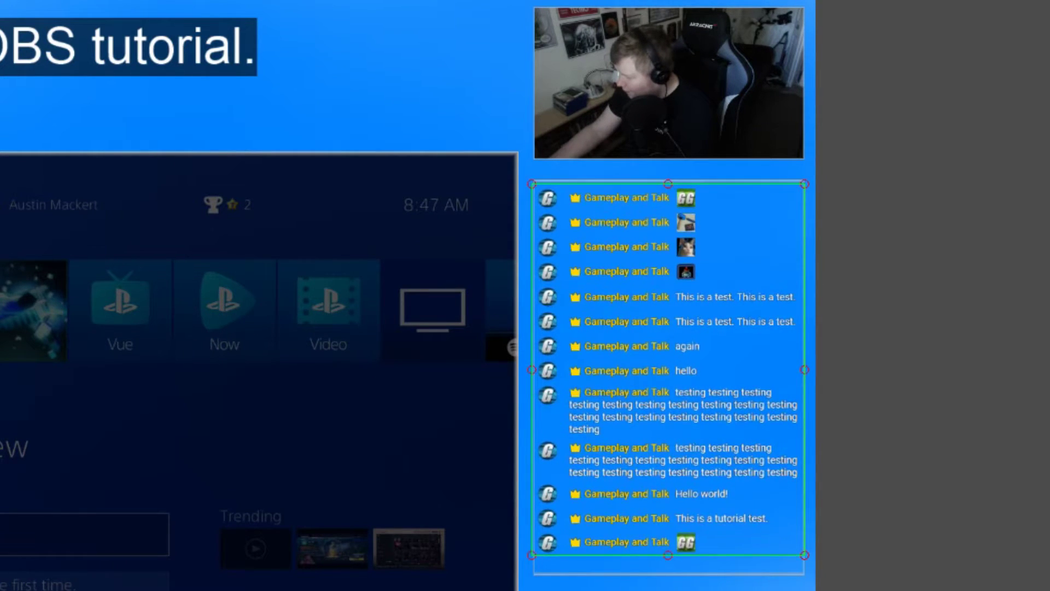
{"action": "key", "text": "Down"}
{"action": "key", "text": "Down"}
{"action": "key", "text": "Down"}
{"action": "key", "text": "Down"}
{"action": "key", "text": "Down"}
{"action": "key", "text": "Down"}
{"action": "key", "text": "Down"}
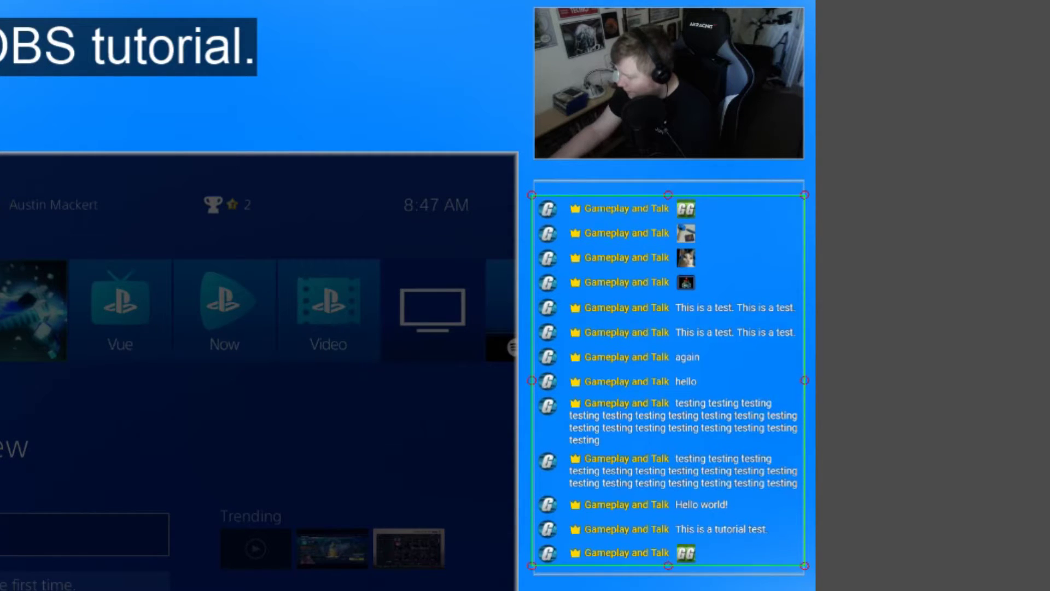
{"action": "key", "text": "Down"}
{"action": "key", "text": "Down"}
{"action": "key", "text": "Down"}
{"action": "key", "text": "Down"}
{"action": "key", "text": "Down"}
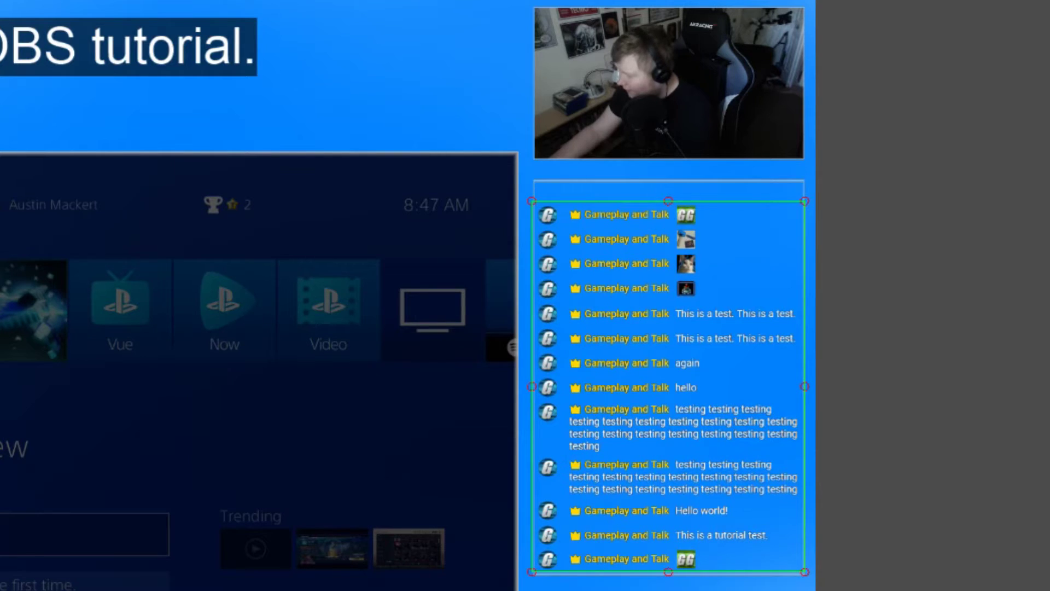
{"action": "key", "text": "Escape"}
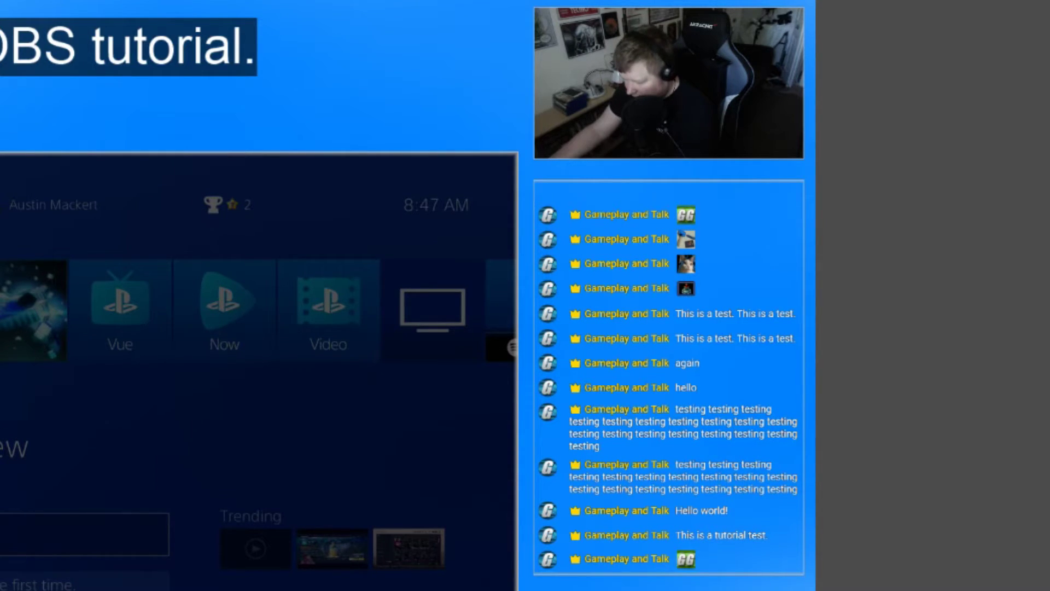
Move the chat source up until its top lines up with the chat border's top edge, and deselect it
{"action": "left_click", "coordinate": [669, 387]}
{"action": "key", "text": "Up"}
{"action": "key", "text": "Up"}
{"action": "key", "text": "Up"}
{"action": "key", "text": "Up"}
{"action": "key", "text": "Up"}
{"action": "key", "text": "Up"}
{"action": "key", "text": "Up"}
{"action": "key", "text": "Up"}
{"action": "key", "text": "Up"}
{"action": "key", "text": "Up"}
{"action": "key", "text": "Up"}
{"action": "key", "text": "Up"}
{"action": "key", "text": "Up"}
{"action": "key", "text": "Up"}
{"action": "key", "text": "Up"}
{"action": "key", "text": "Up"}
{"action": "key", "text": "Up"}
{"action": "key", "text": "Up"}
{"action": "key", "text": "Up"}
{"action": "key", "text": "Up"}
{"action": "key", "text": "Up"}
{"action": "key", "text": "Up"}
{"action": "key", "text": "Up"}
{"action": "key", "text": "Up"}
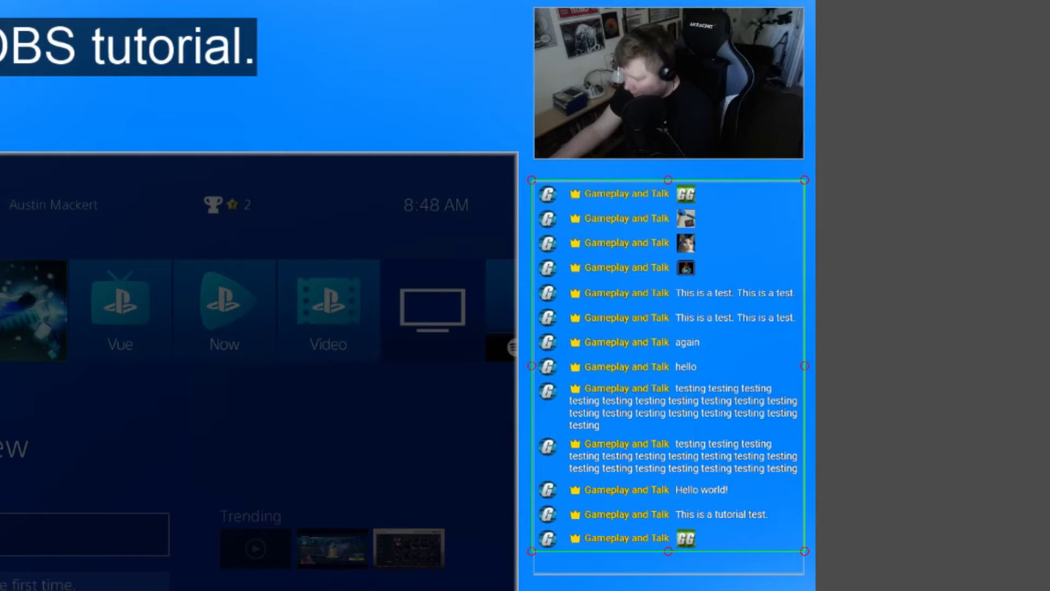
{"action": "key", "text": "Escape"}
Raise the chat border's bottom edge to just below the last chat message, and deselect the border
{"action": "left_click", "coordinate": [669, 377]}
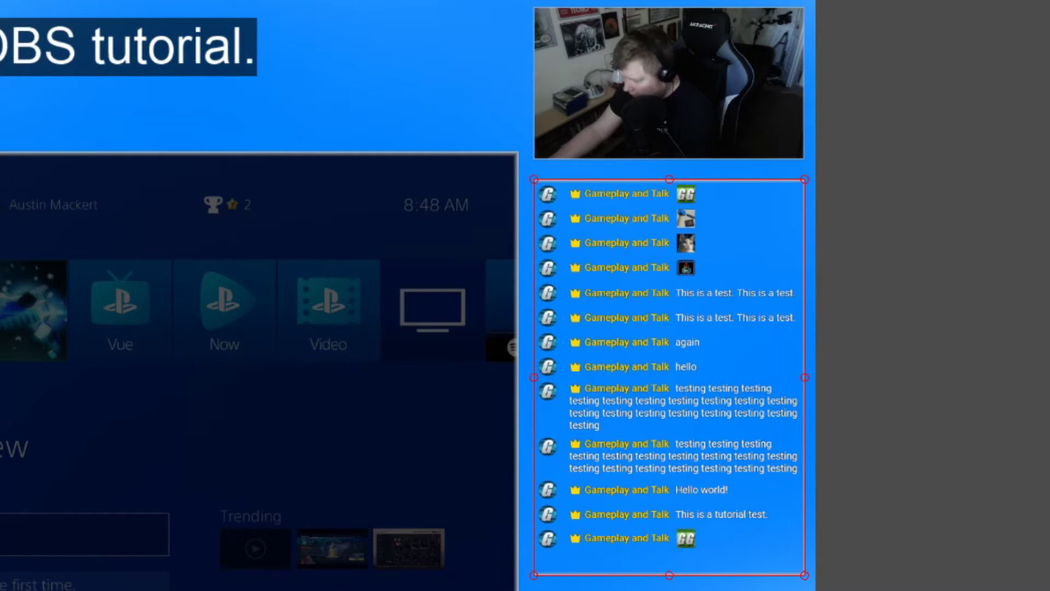
{"action": "left_click_drag", "start_coordinate": [669, 574], "coordinate": [669, 554]}
{"action": "key", "text": "Escape"}
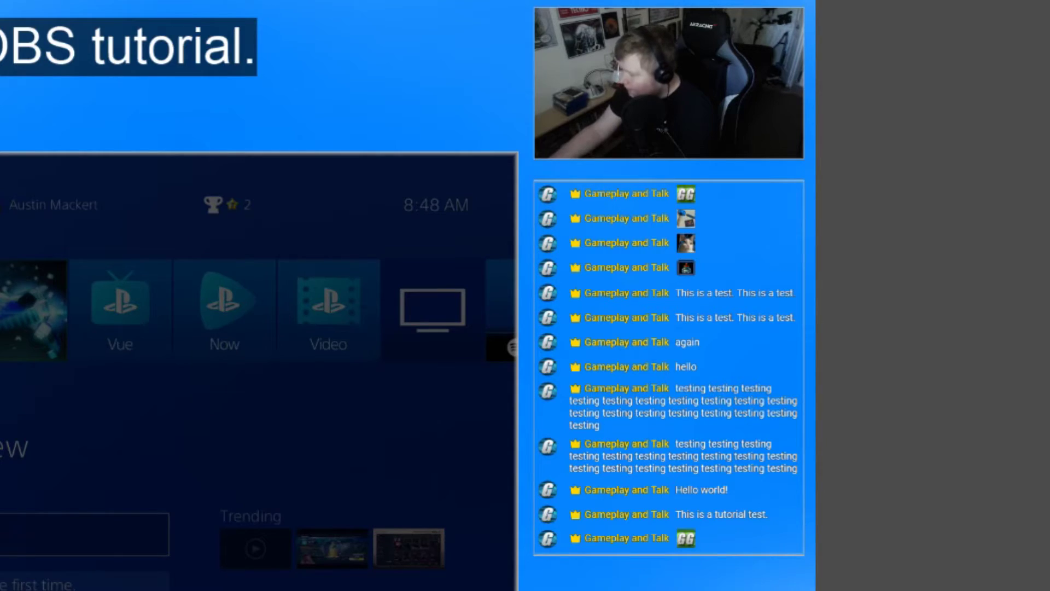
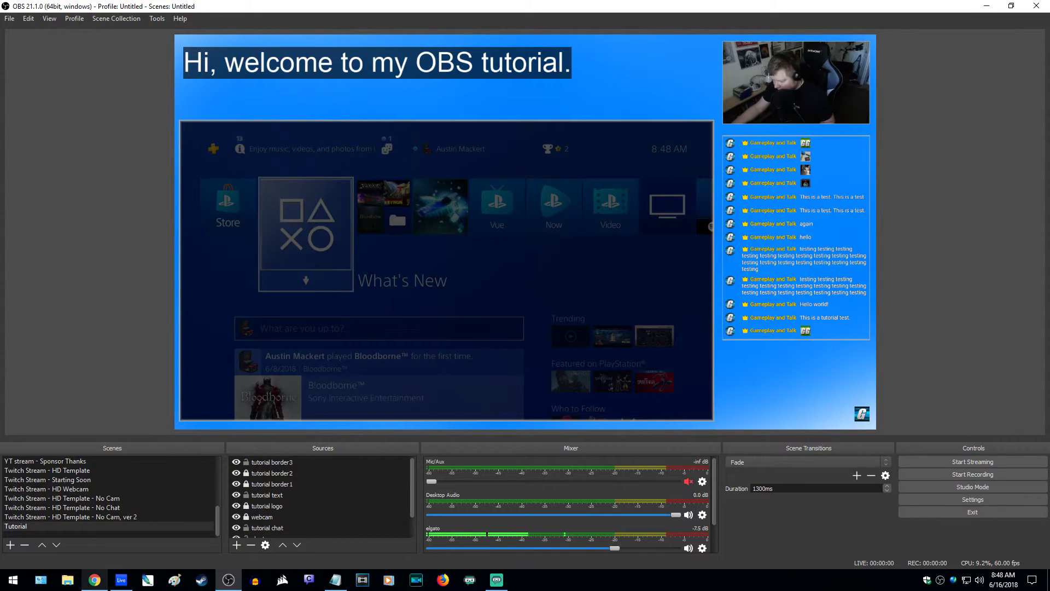
{"action": "mouse_move", "coordinate": [94, 579]}
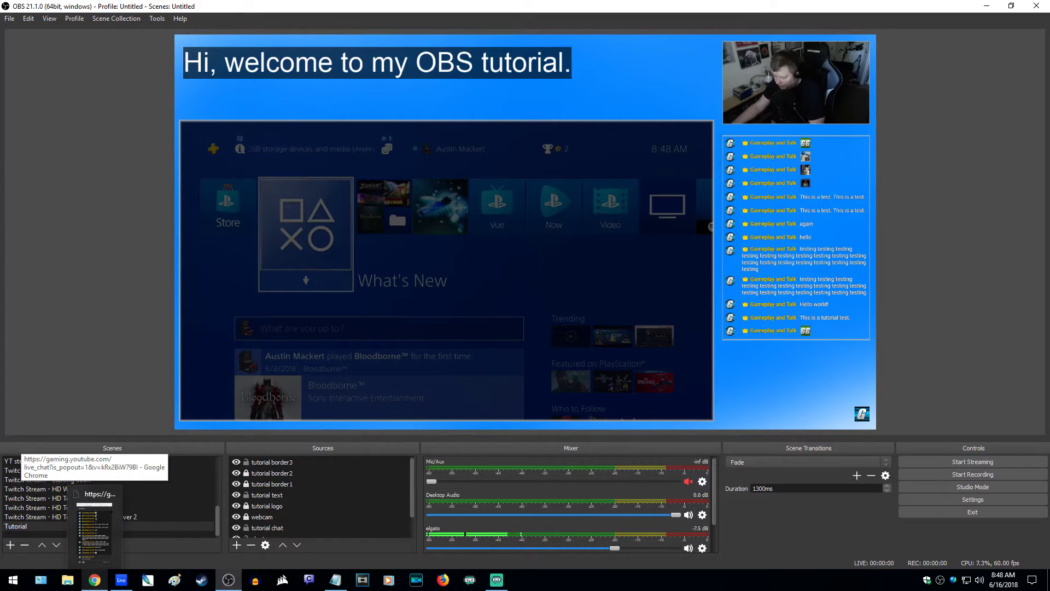
{"action": "left_click", "coordinate": [95, 531]}
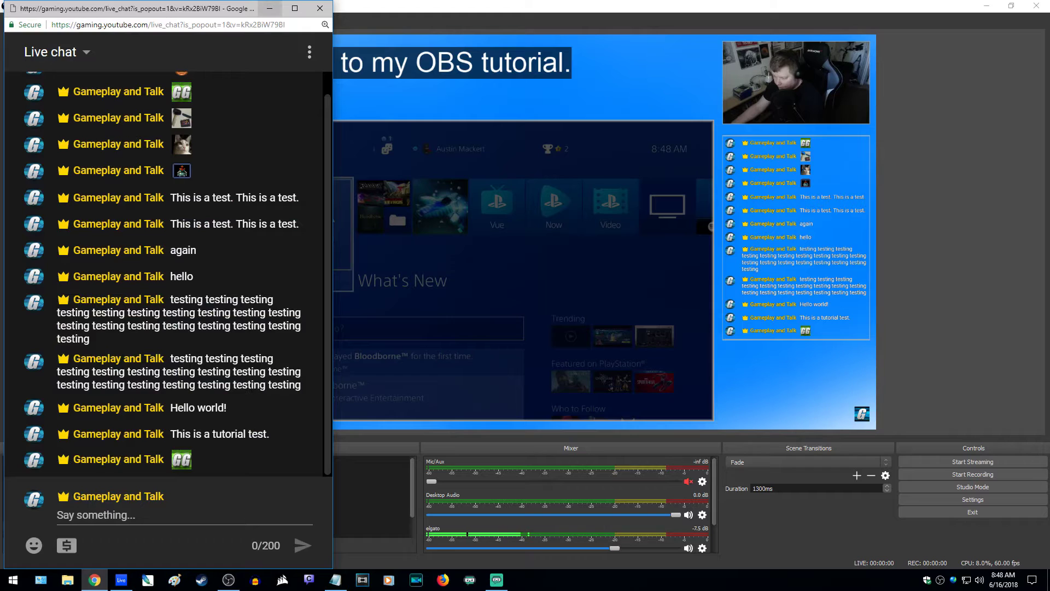
{"action": "left_click", "coordinate": [270, 8]}
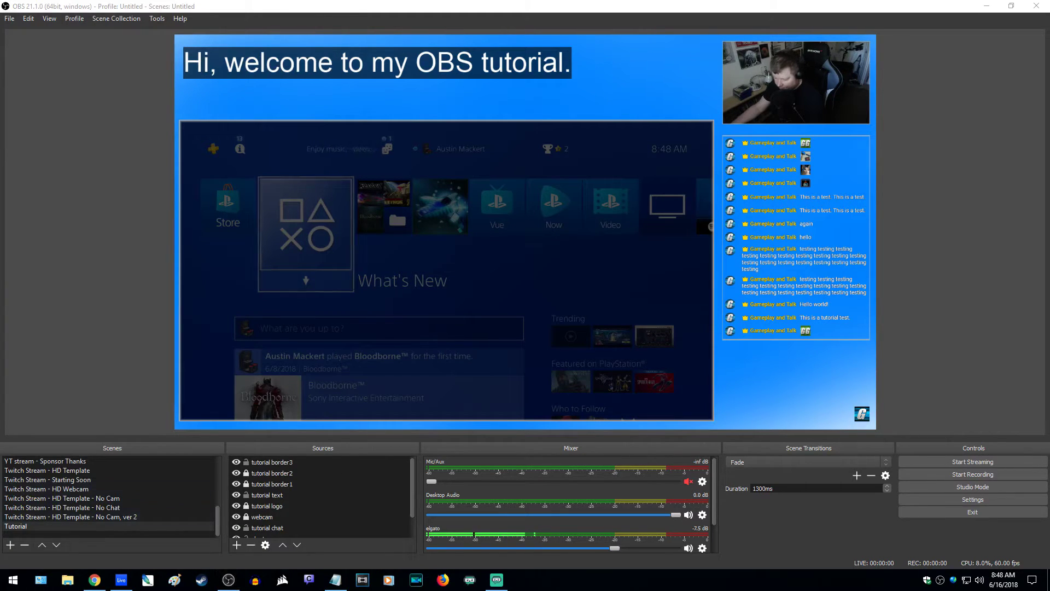
Switch to a new Google Chrome window and open the bookmarked Streamlabs dashboard
{"action": "left_click", "coordinate": [94, 580]}
{"action": "right_click", "coordinate": [95, 580]}
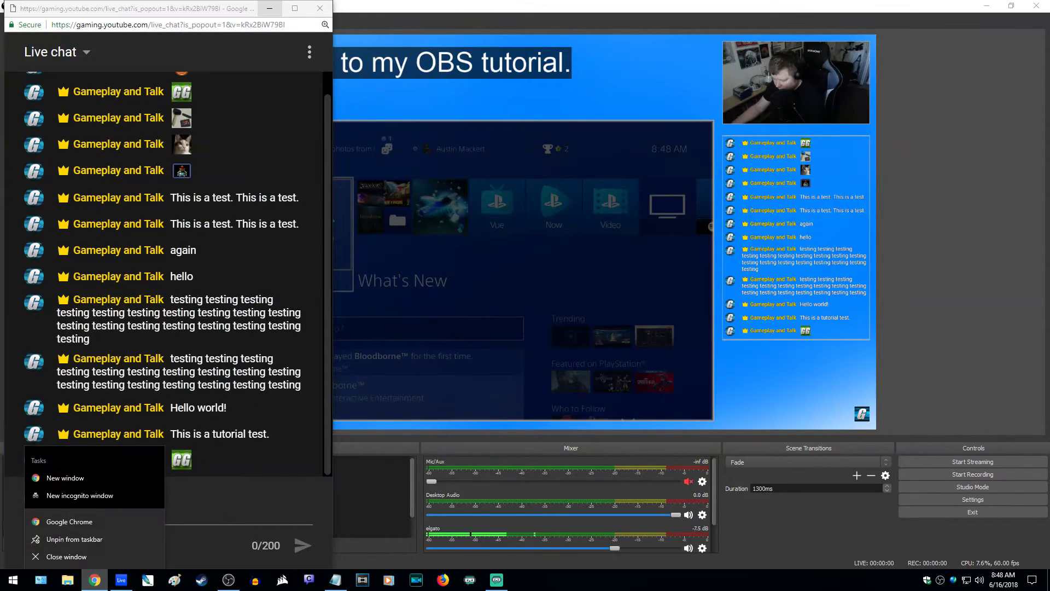
{"action": "left_click", "coordinate": [60, 476]}
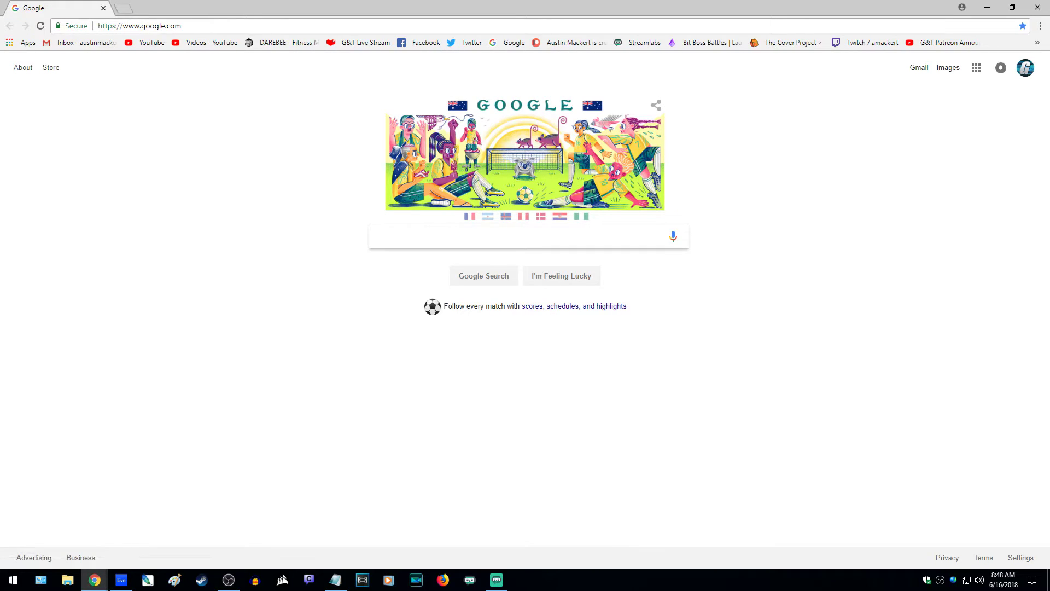
{"action": "left_click", "coordinate": [640, 42]}
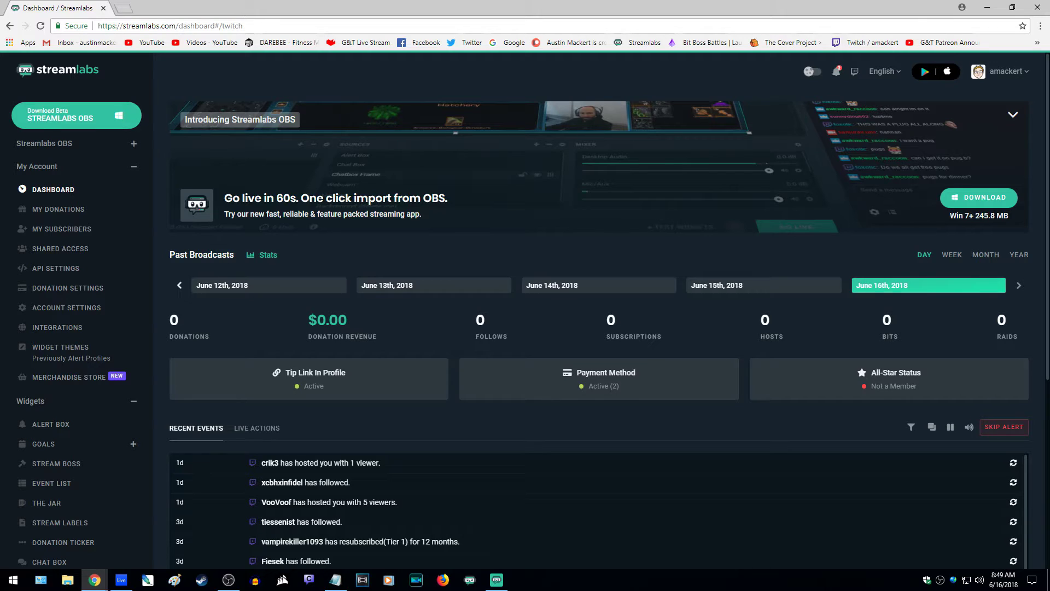
Open the Alert Box widget page in Streamlabs and copy its hidden widget URL
{"action": "scroll", "coordinate": [596, 400], "scroll_direction": "down", "scroll_amount": 6}
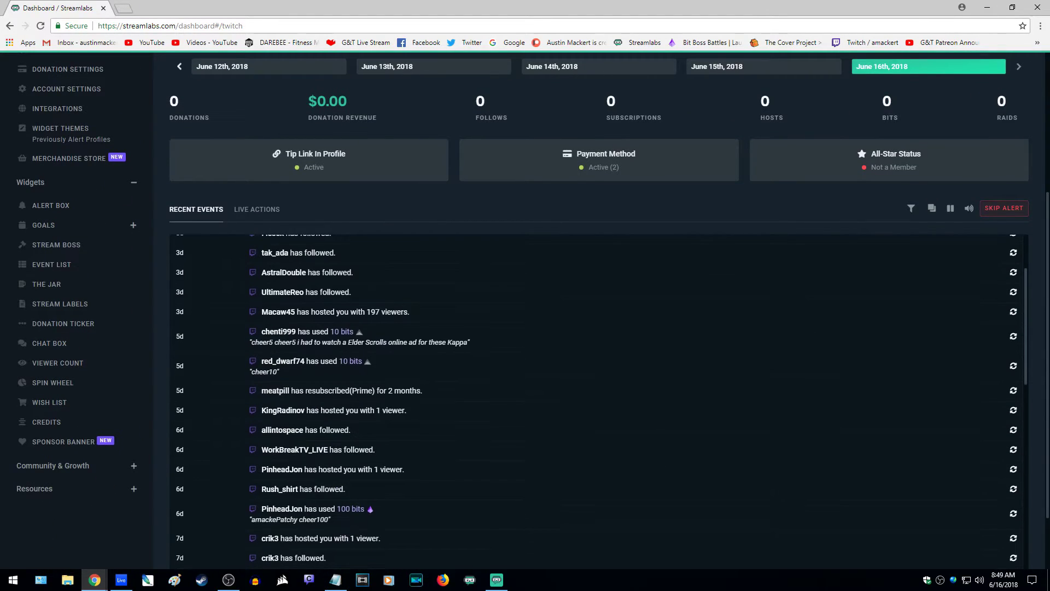
{"action": "scroll", "coordinate": [596, 399], "scroll_direction": "up", "scroll_amount": 5}
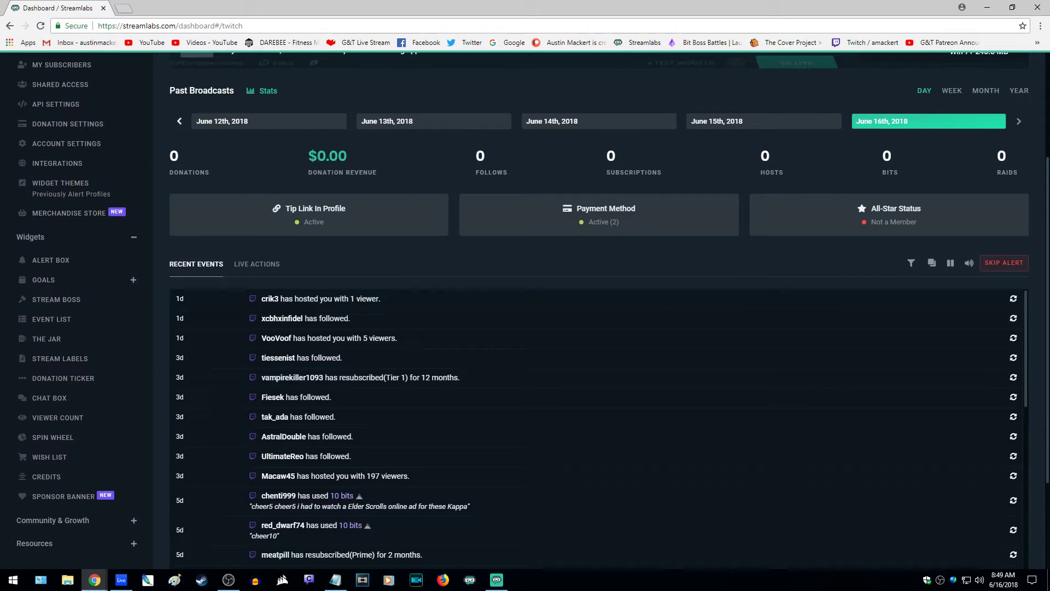
{"action": "scroll", "coordinate": [596, 328], "scroll_direction": "up", "scroll_amount": 3}
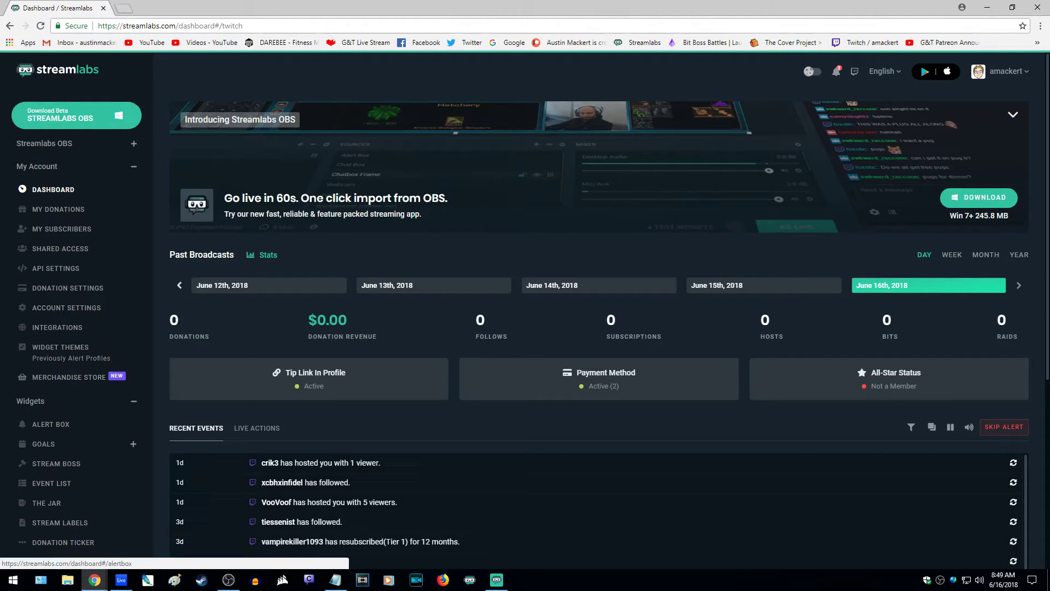
{"action": "left_click", "coordinate": [51, 424]}
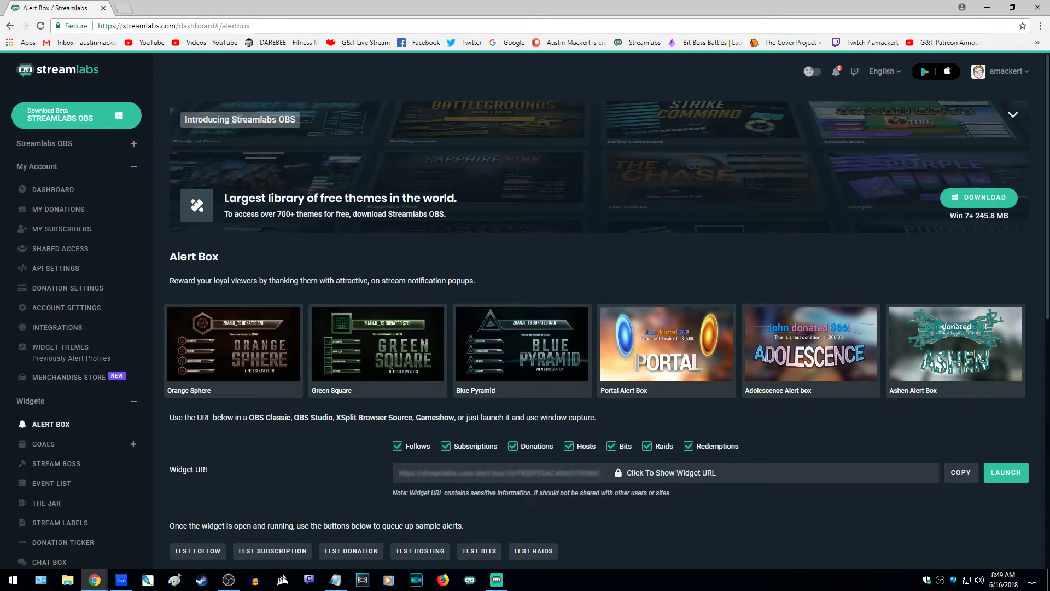
{"action": "scroll", "coordinate": [601, 312], "scroll_direction": "down", "scroll_amount": 3}
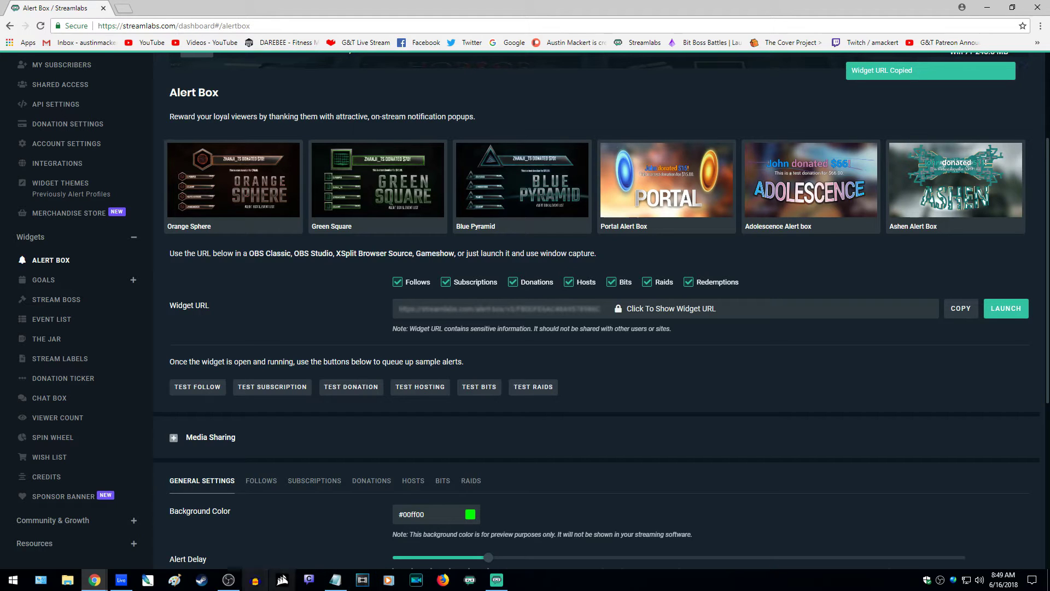
Switch to OBS and add a new Browser source named "tutorial alert box" to the Tutorial scene
{"action": "left_click", "coordinate": [229, 579]}
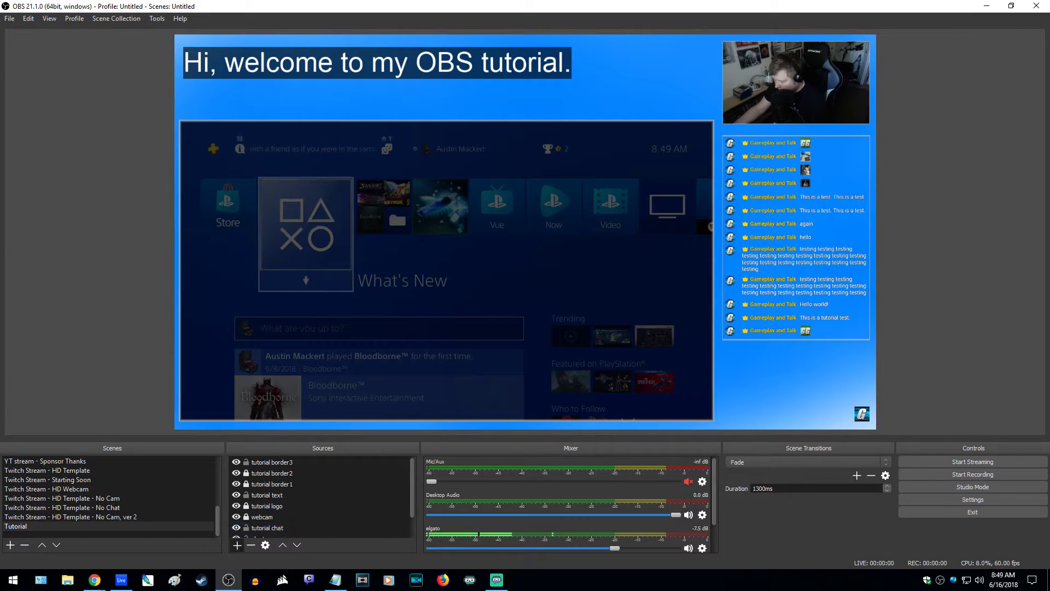
{"action": "left_click", "coordinate": [237, 544]}
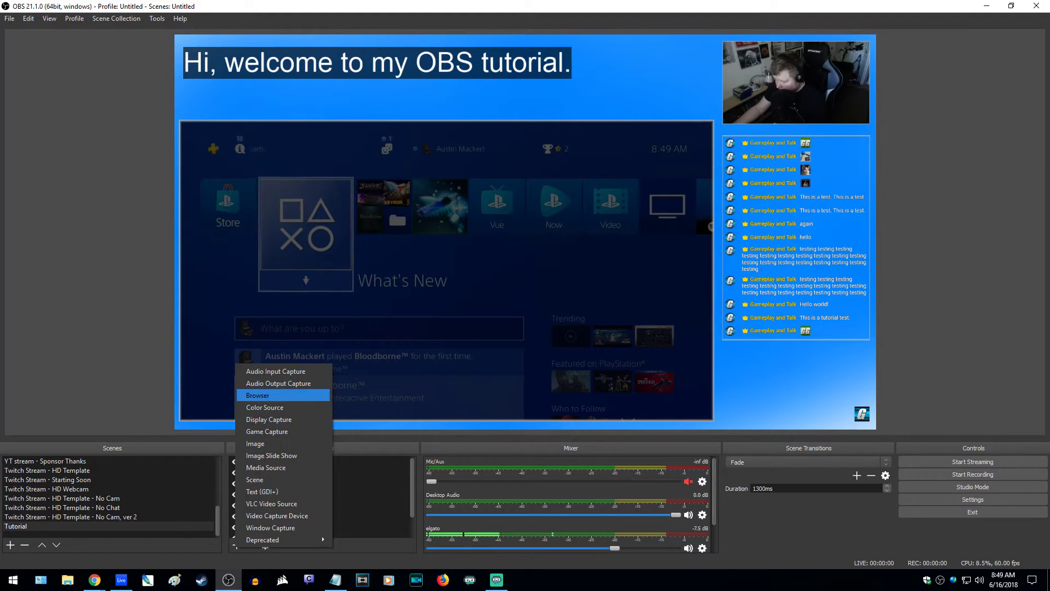
{"action": "left_click", "coordinate": [257, 395]}
{"action": "type", "text": "tu"}
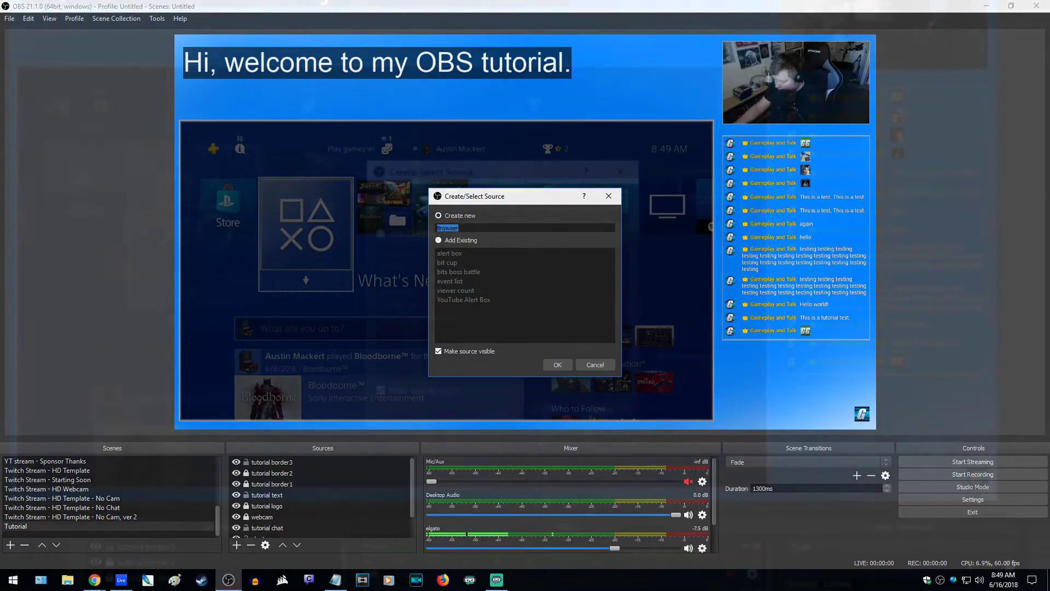
{"action": "type", "text": "torial alert box"}
{"action": "key", "text": "Return"}
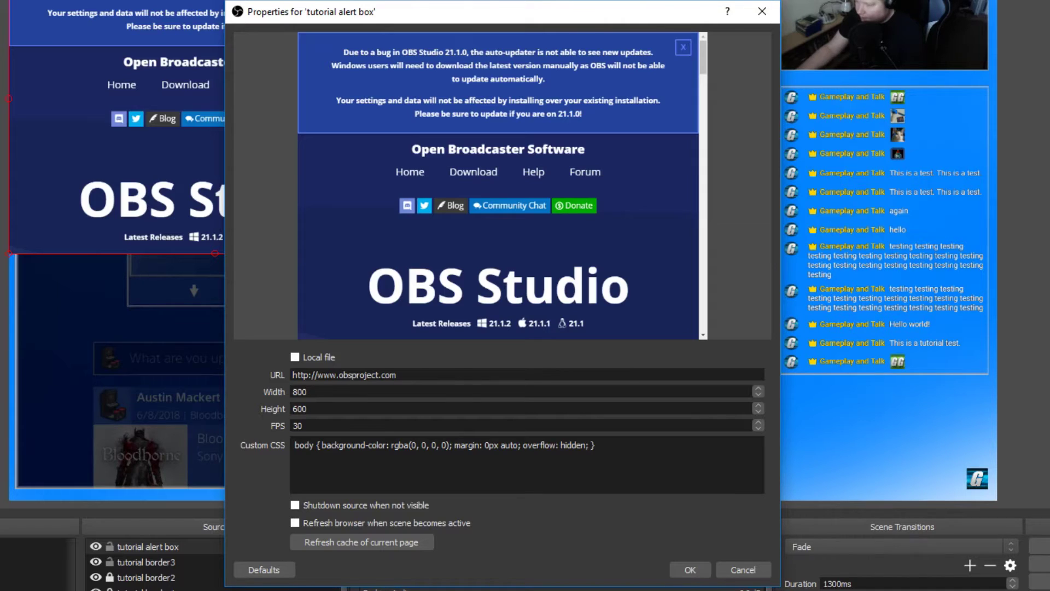
Replace the default address of the alert box source with the copied private widget URL
{"action": "key", "text": "ctrl+a"}
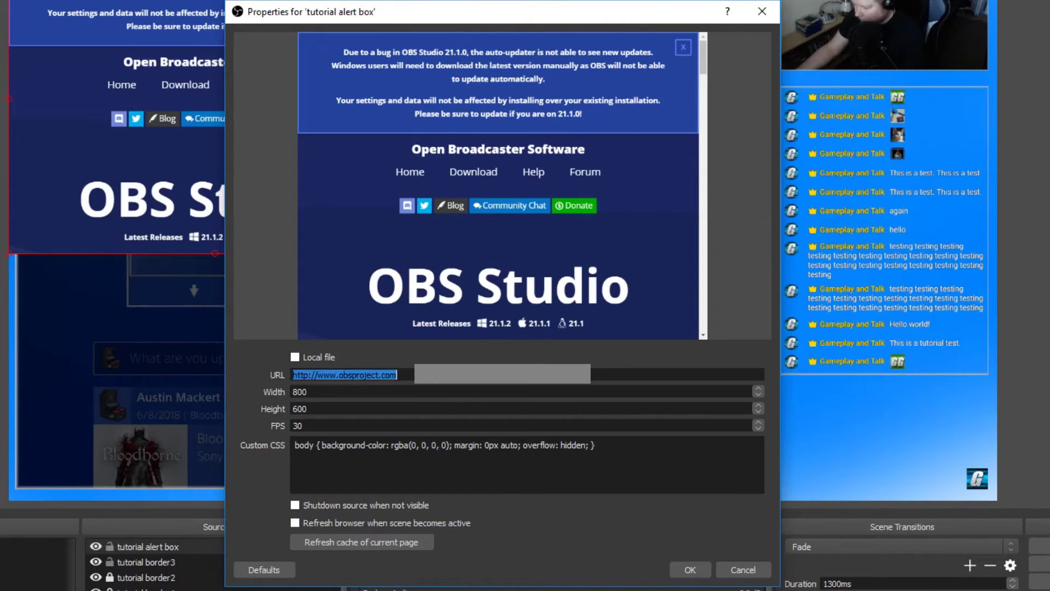
{"action": "key", "text": "ctrl+v"}
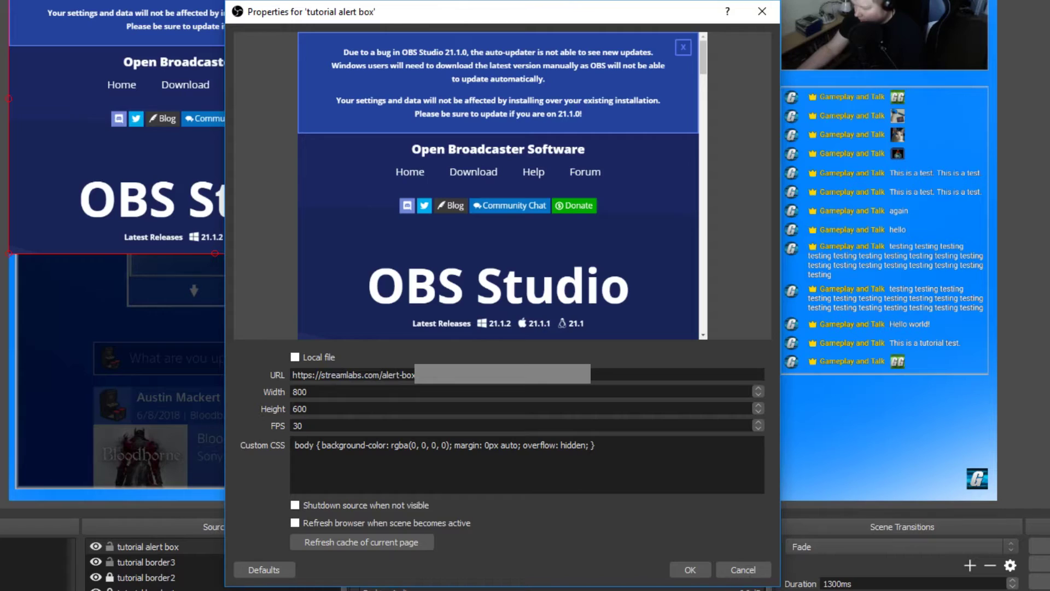
{"action": "scroll", "coordinate": [521, 409], "scroll_direction": "down", "scroll_amount": 2}
Set the alert box source to 1280 × 720 at 60 FPS, enable refreshing the browser when the scene becomes active, and apply the properties
{"action": "left_click", "coordinate": [308, 391]}
{"action": "key", "text": "ctrl+a"}
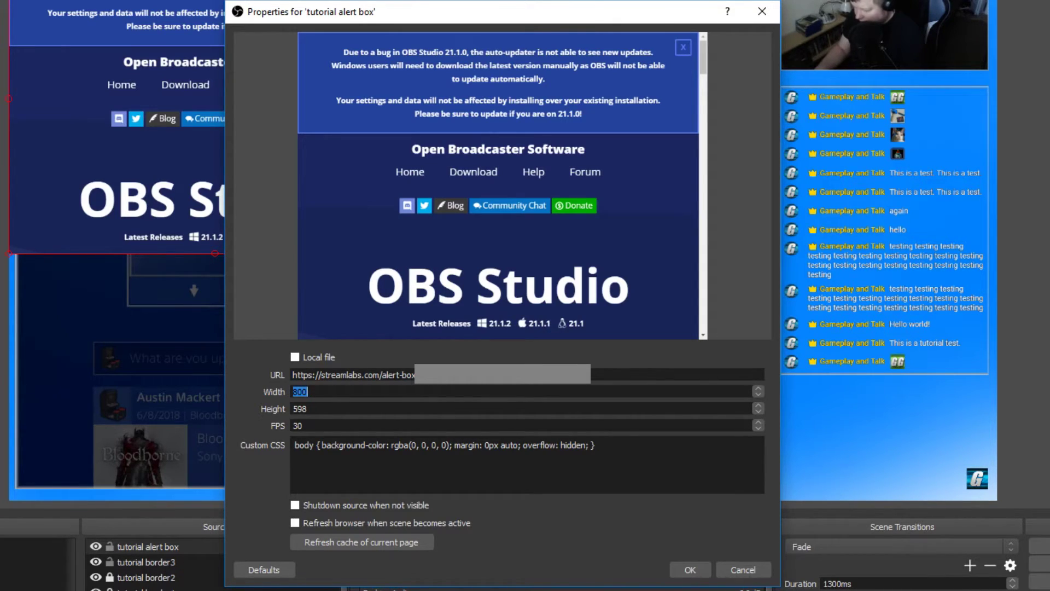
{"action": "type", "text": "1270"}
{"action": "key", "text": "BackSpace"}
{"action": "key", "text": "BackSpace"}
{"action": "type", "text": "80"}
{"action": "key", "text": "Tab"}
{"action": "type", "text": "720"}
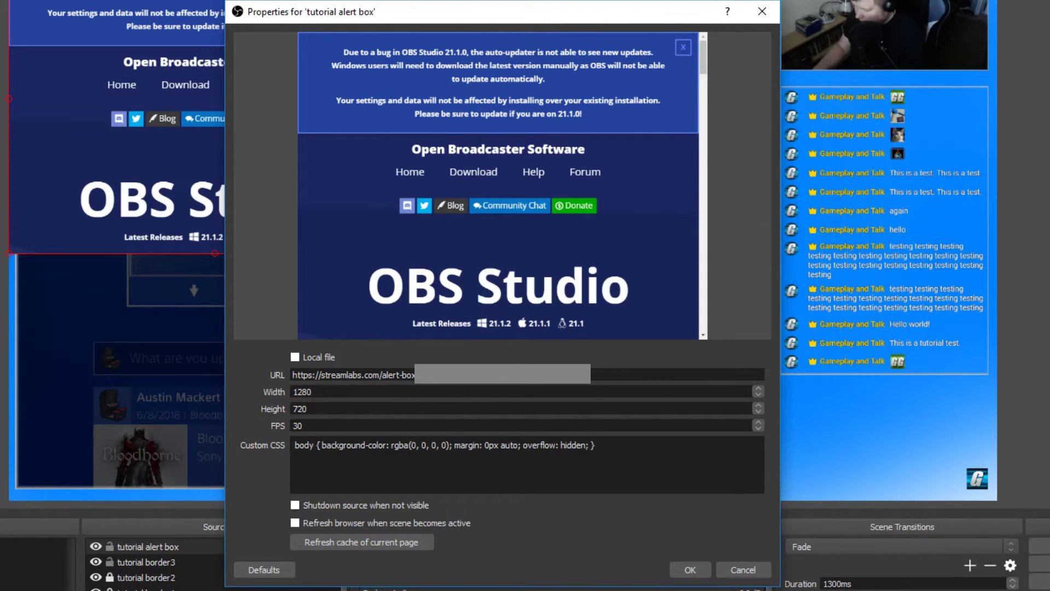
{"action": "key", "text": "Tab"}
{"action": "type", "text": "60"}
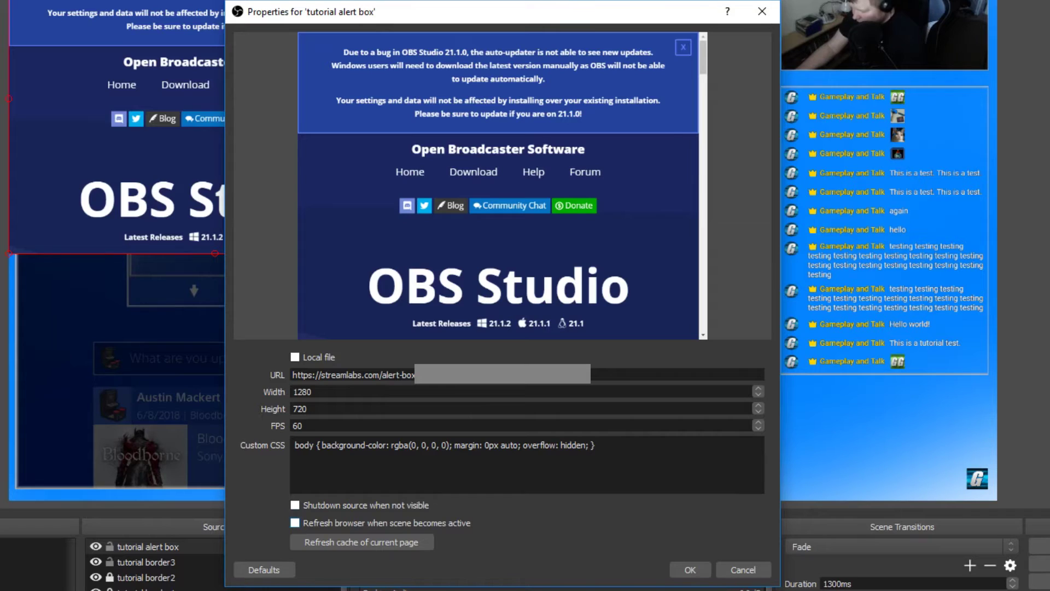
{"action": "left_click", "coordinate": [295, 523]}
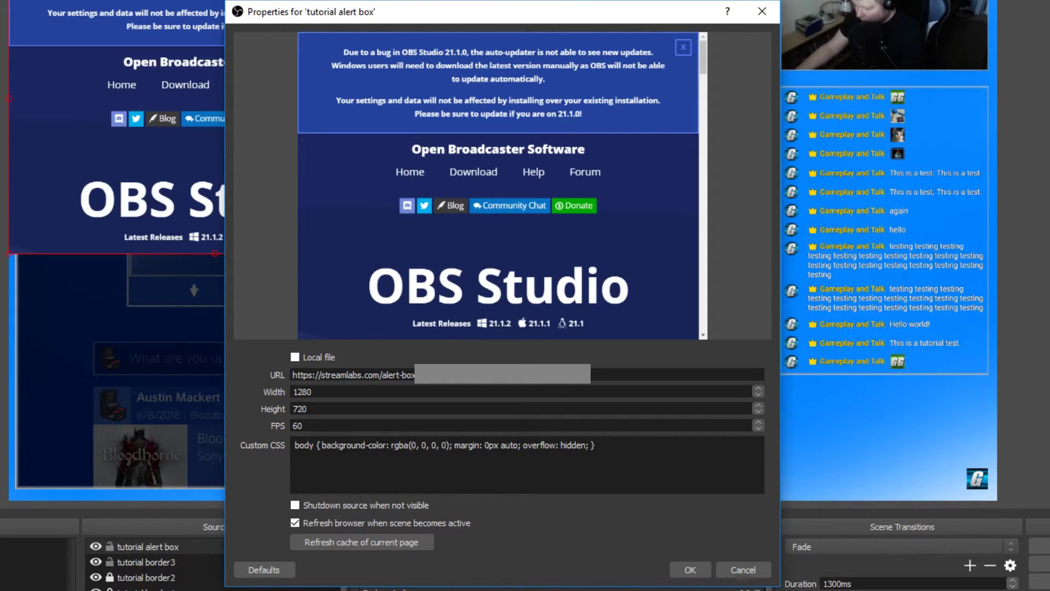
{"action": "left_click", "coordinate": [690, 569]}
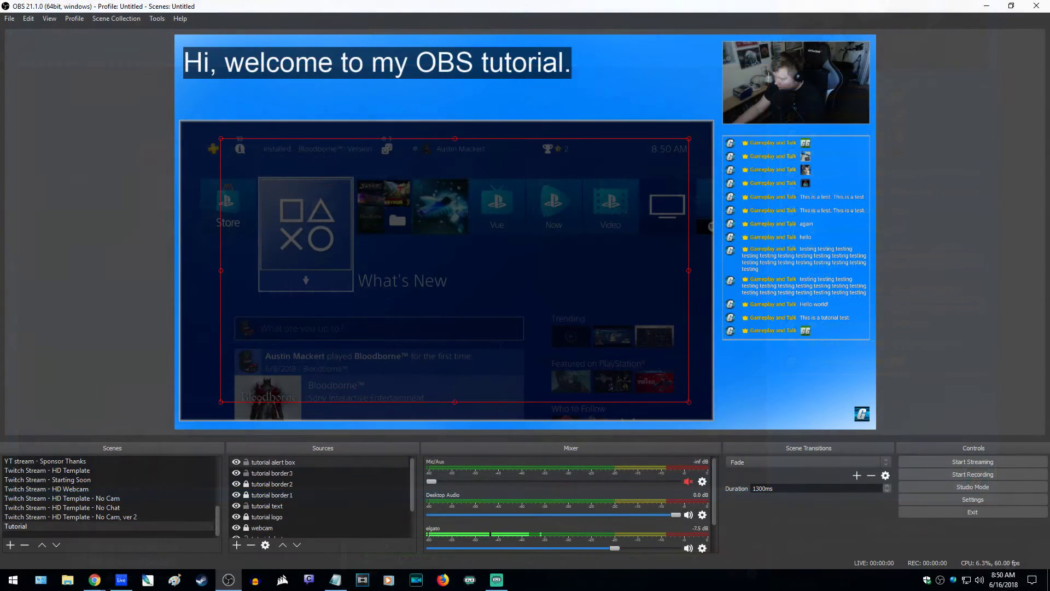
Shift the alert box source slightly left so it sits centred over the gameplay area
{"action": "left_click_drag", "start_coordinate": [455, 270], "coordinate": [444, 270]}
{"action": "key", "text": "Left"}
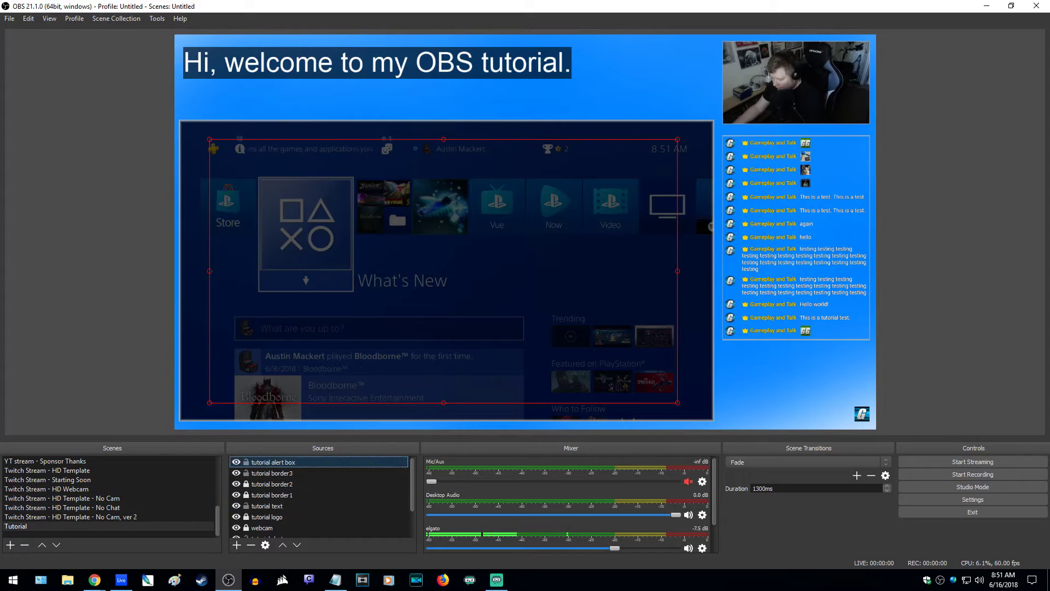
Switch to the Streamlabs Alert Box page in Chrome, trigger a test follow alert, and return to OBS
{"action": "mouse_move", "coordinate": [95, 580]}
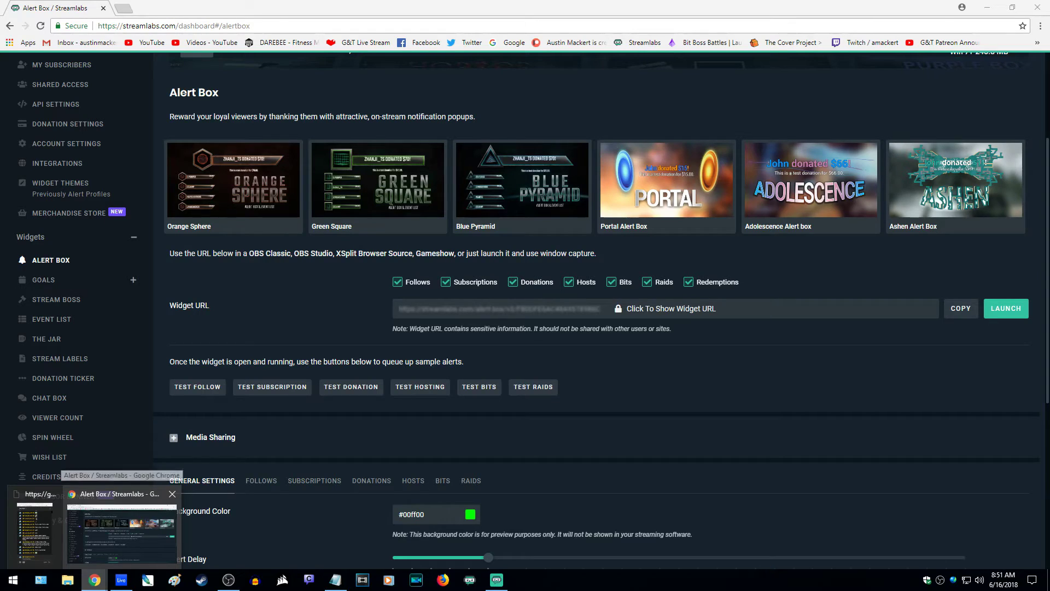
{"action": "left_click", "coordinate": [121, 528]}
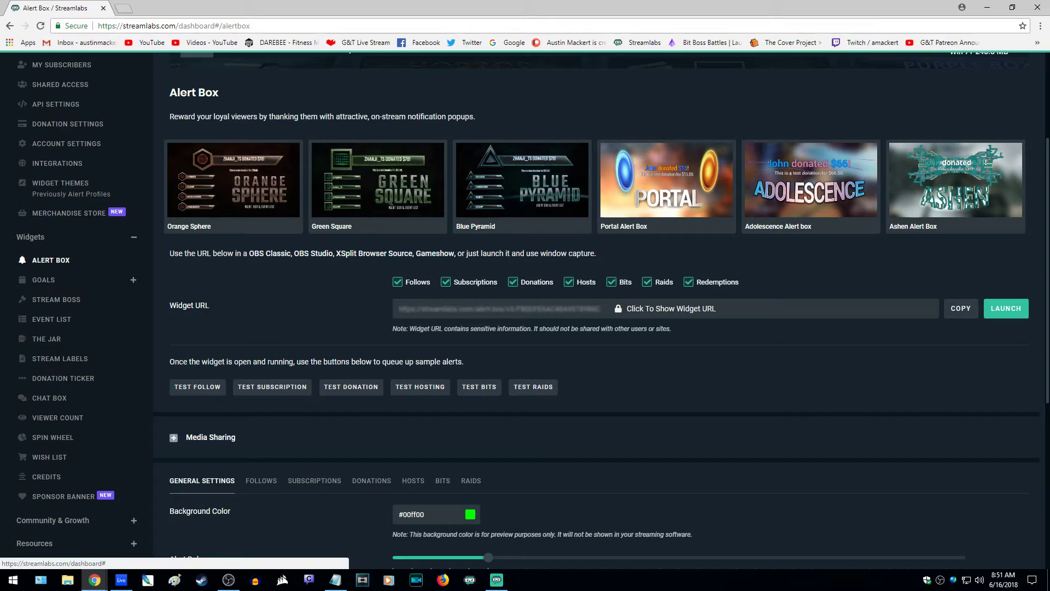
{"action": "left_click", "coordinate": [197, 387]}
{"action": "left_click", "coordinate": [228, 580]}
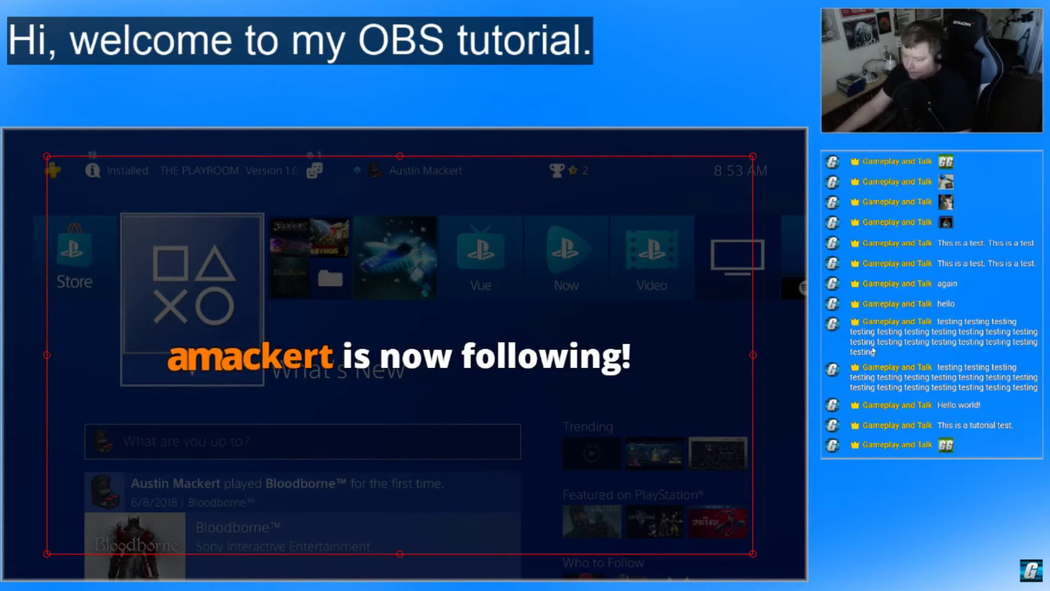
Try positioning the alert box so its text falls in the strip between the title and the gameplay border
{"action": "left_click_drag", "start_coordinate": [400, 357], "coordinate": [420, 88]}
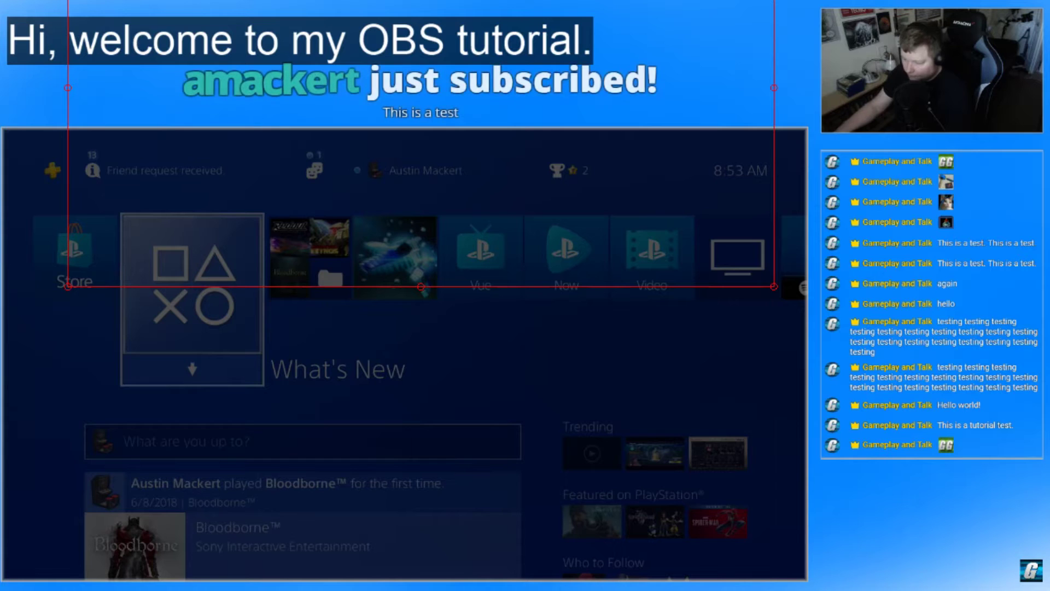
{"action": "left_click_drag", "start_coordinate": [420, 87], "coordinate": [420, 93]}
{"action": "key", "text": "Up"}
{"action": "key", "text": "Up"}
{"action": "key", "text": "Up"}
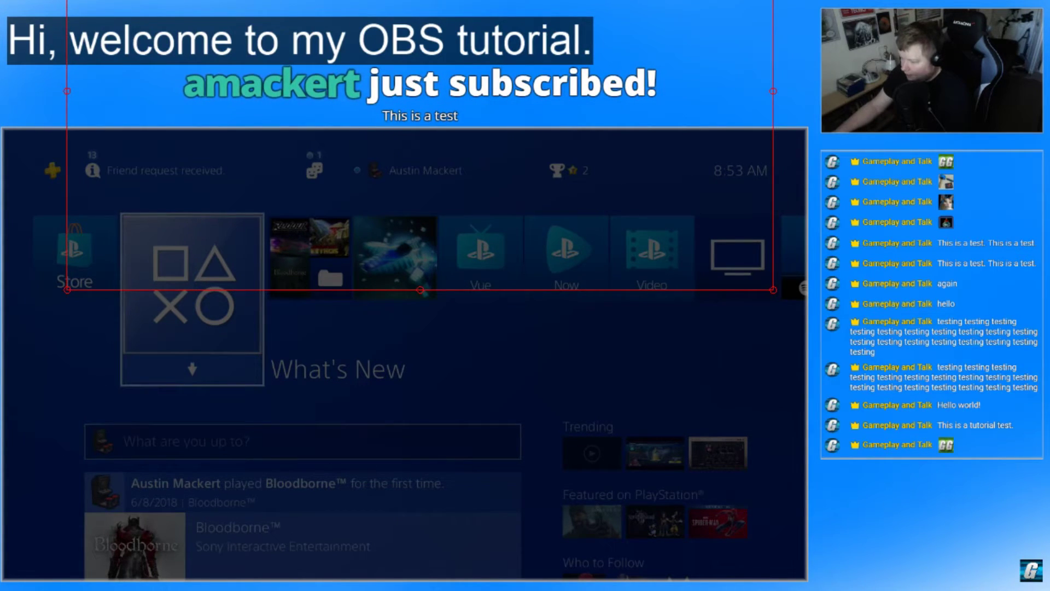
Move the alert box back to the centre of the gameplay area and deselect it
{"action": "left_click_drag", "start_coordinate": [420, 91], "coordinate": [401, 360]}
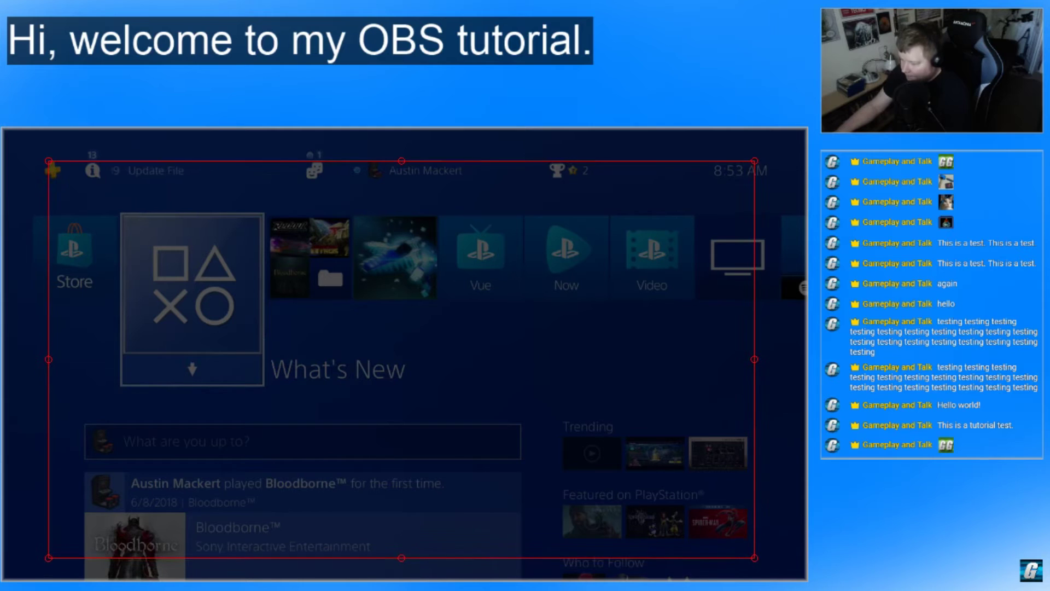
{"action": "key", "text": "Escape"}
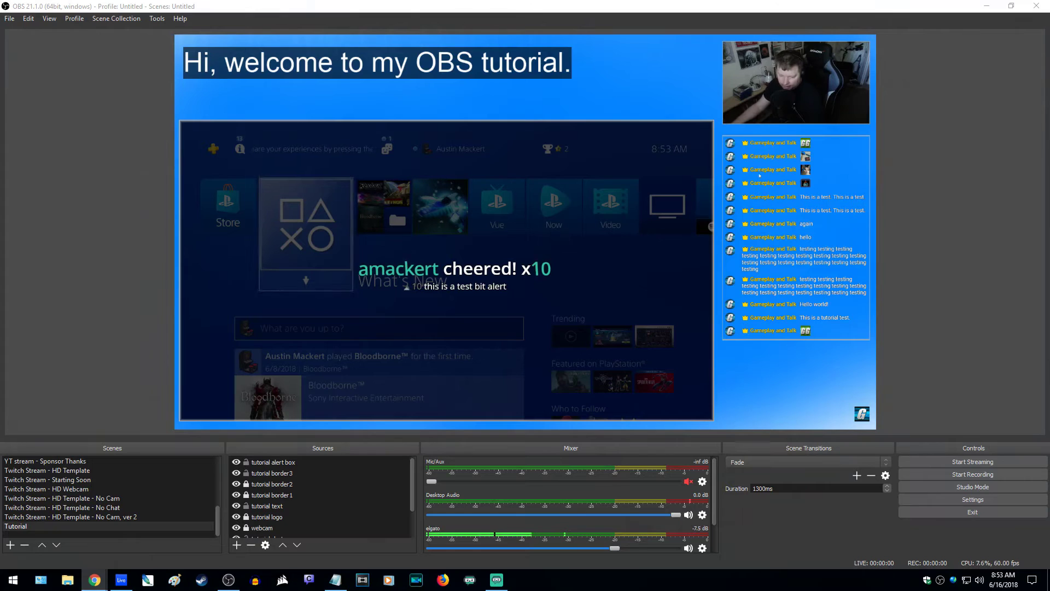
Bring up the Streamlabs window in Chrome, maximize it, and open The Jar widget page
{"action": "left_click_drag", "start_coordinate": [454, 111], "coordinate": [635, 76]}
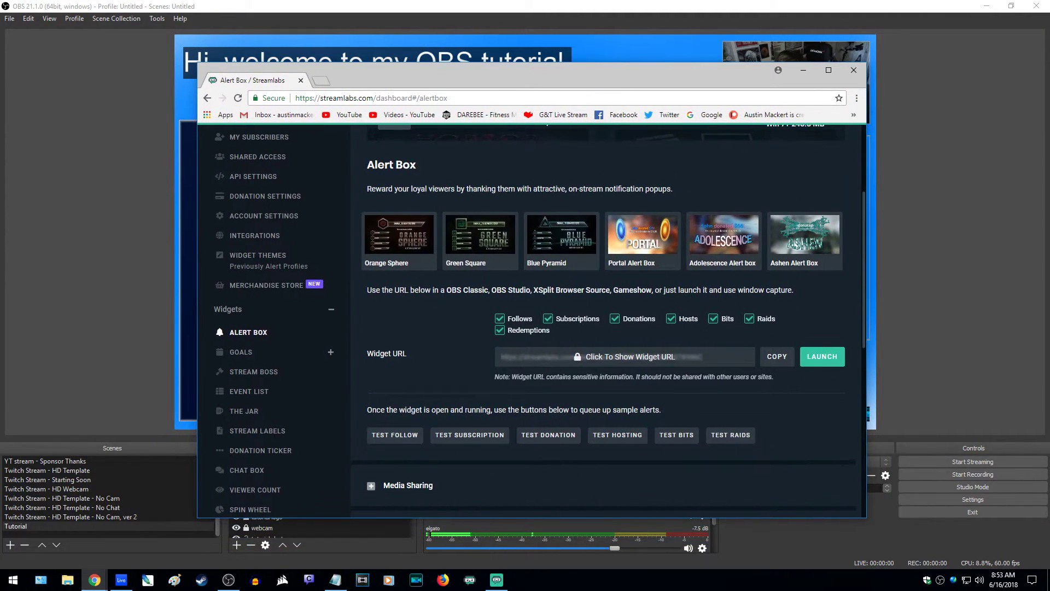
{"action": "key", "text": "super+Up"}
{"action": "scroll", "coordinate": [602, 311], "scroll_direction": "down", "scroll_amount": 2}
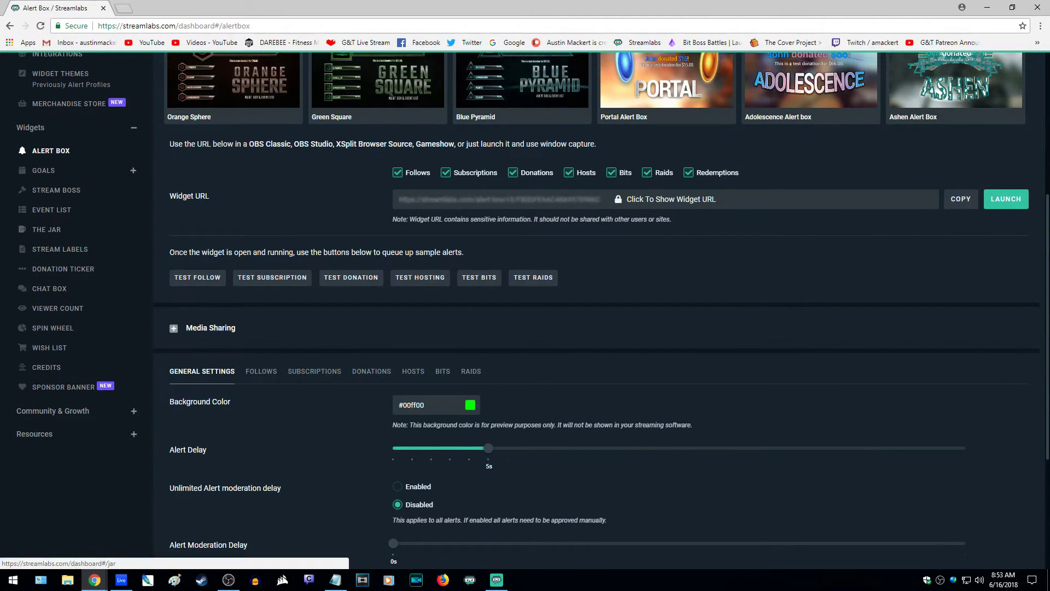
{"action": "left_click", "coordinate": [47, 229]}
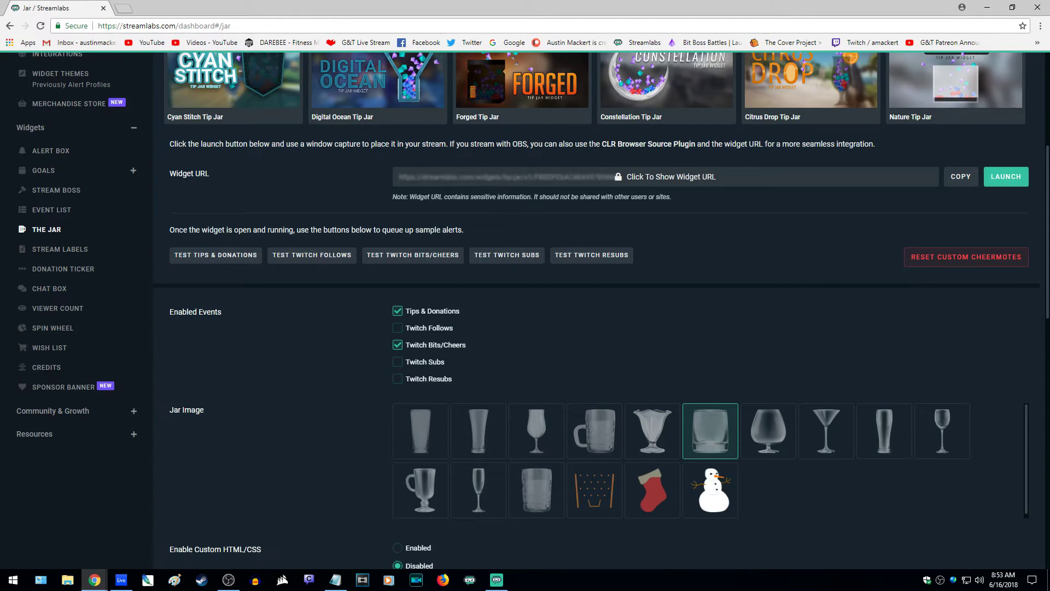
Preview the peg-board jar image, reselect the short tumbler glass, and copy the hidden jar widget URL
{"action": "scroll", "coordinate": [602, 312], "scroll_direction": "down", "scroll_amount": 2}
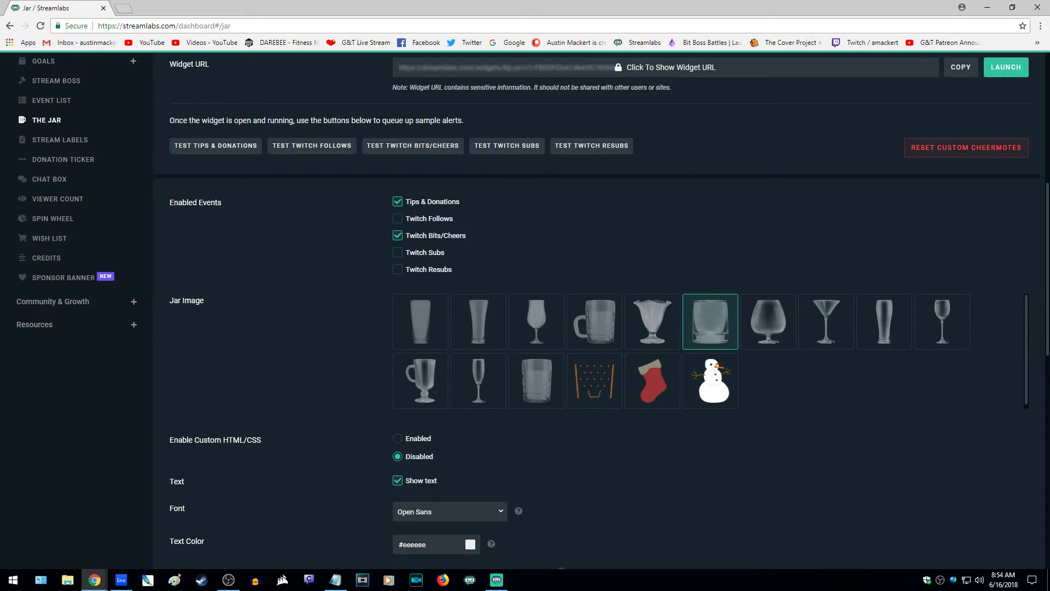
{"action": "left_click", "coordinate": [594, 380]}
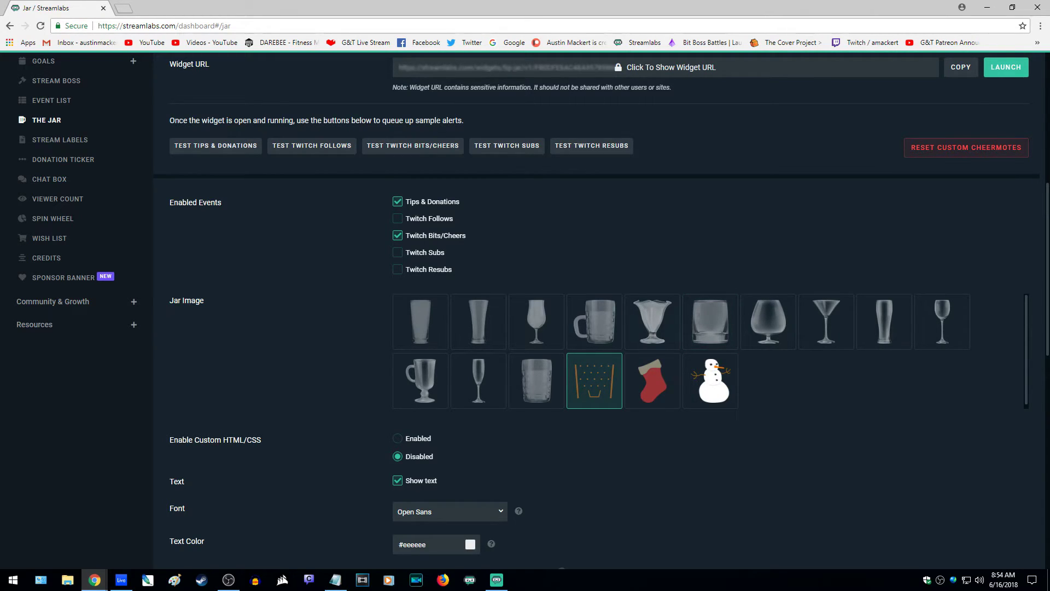
{"action": "left_click", "coordinate": [710, 322]}
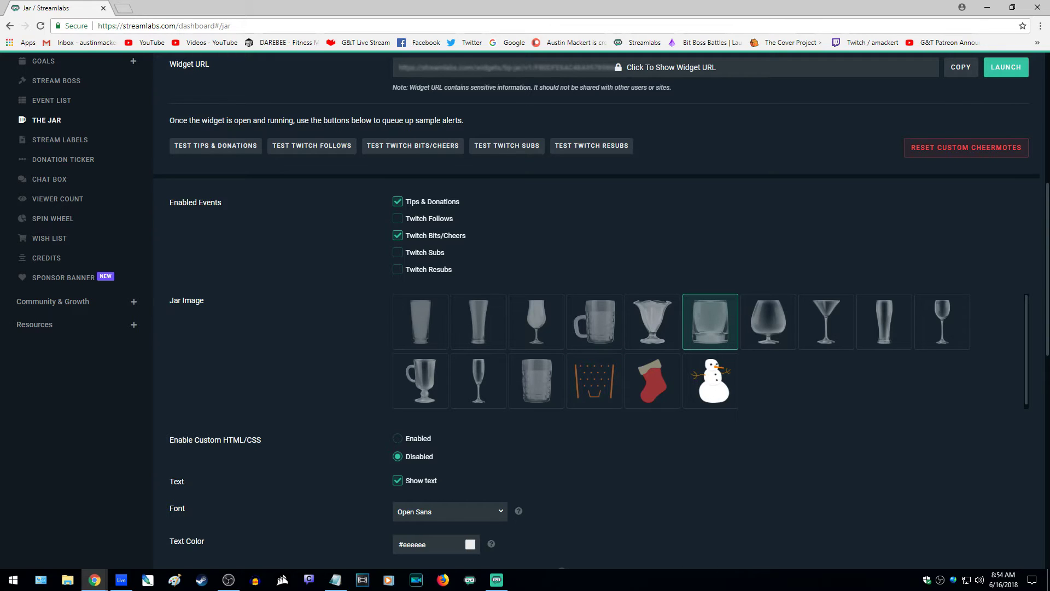
{"action": "left_click", "coordinate": [961, 67]}
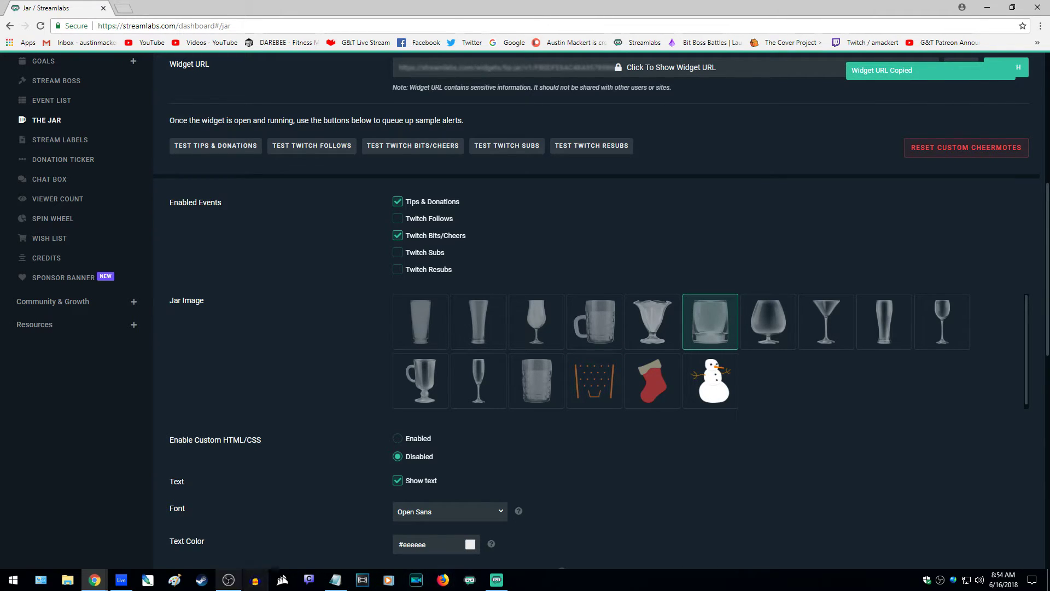
Switch to OBS and add a new Browser source named "tutorial cup" to the Tutorial scene
{"action": "left_click", "coordinate": [229, 580]}
{"action": "left_click", "coordinate": [235, 545]}
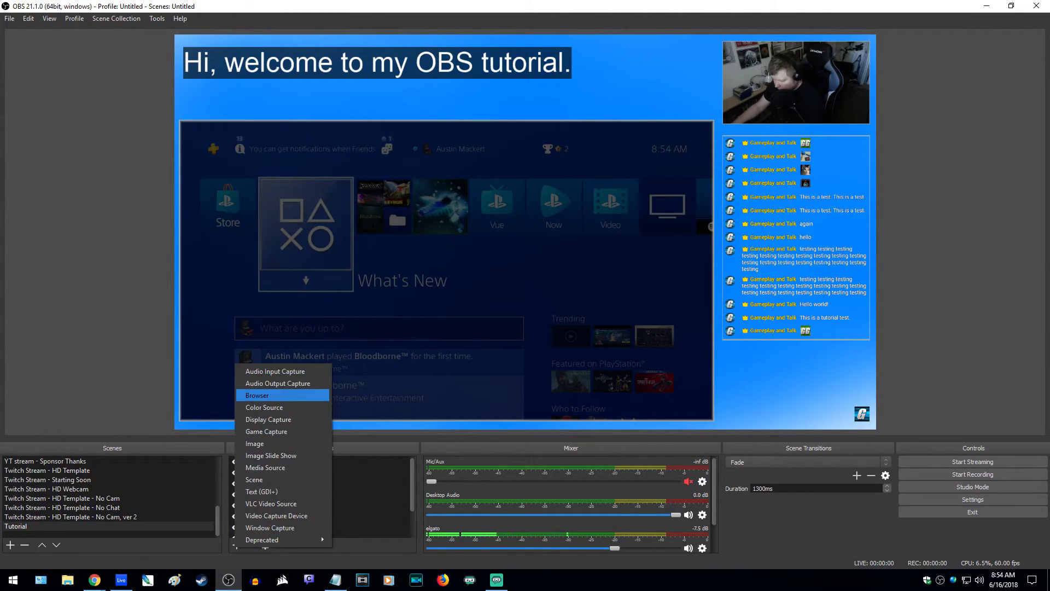
{"action": "left_click", "coordinate": [257, 395]}
{"action": "type", "text": "tutorial cup"}
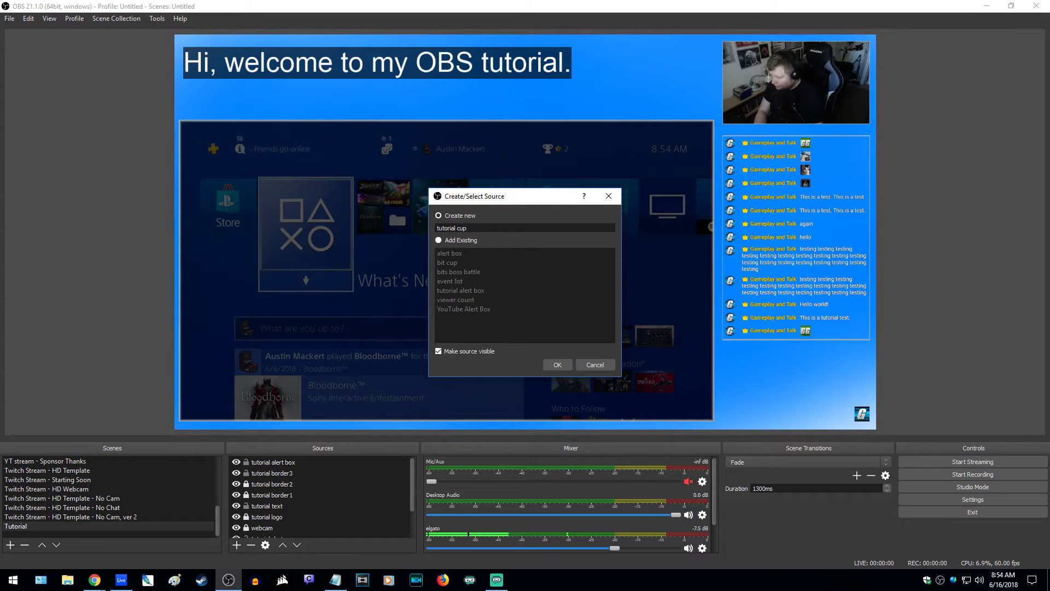
{"action": "key", "text": "Return"}
Paste the private jar widget URL into the cup source, set it to 1280 × 720 at 60 FPS, and enable refresh when the scene becomes active
{"action": "key", "text": "ctrl+a"}
{"action": "key", "text": "ctrl+v"}
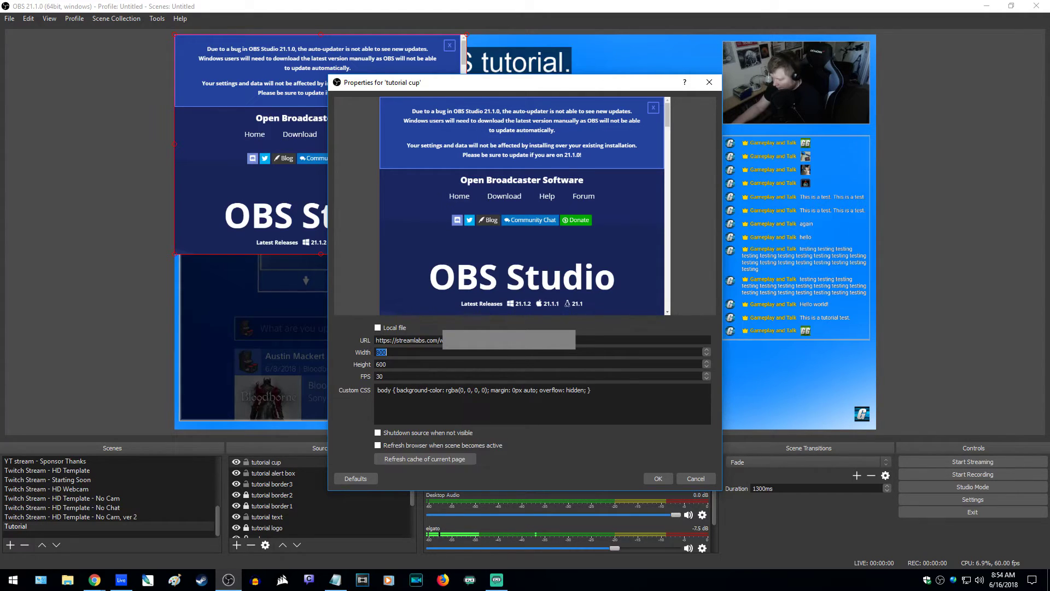
{"action": "type", "text": "12"}
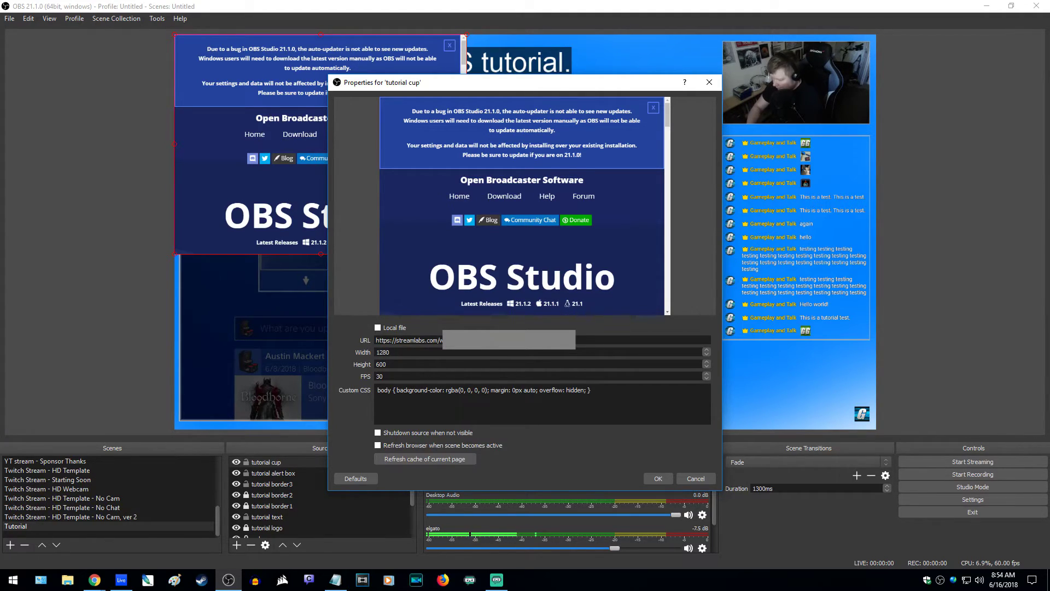
{"action": "type", "text": "60"}
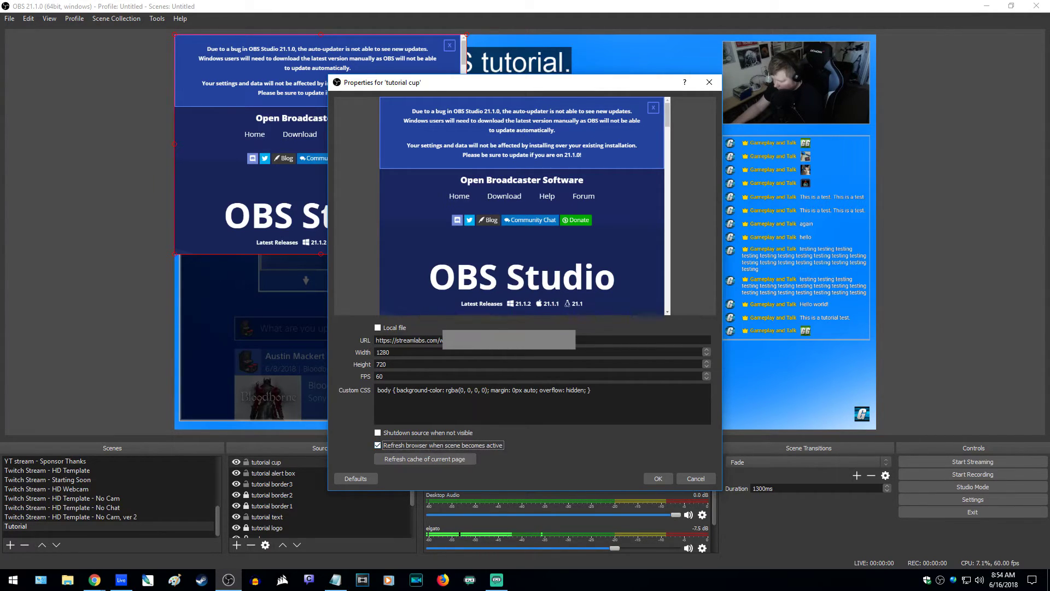
{"action": "left_click", "coordinate": [658, 478]}
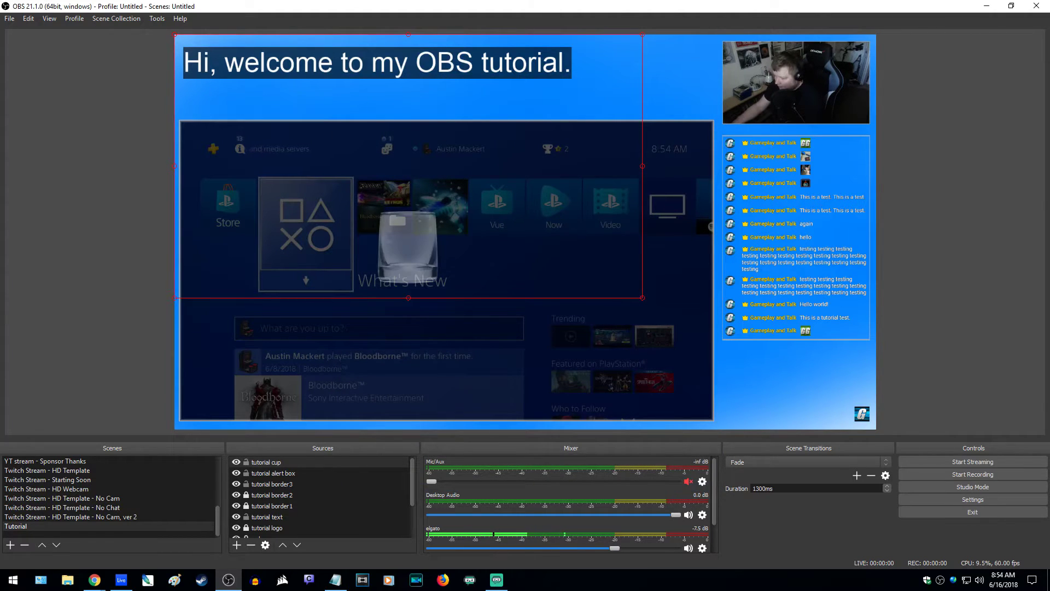
Try the cup in the lower middle of the gameplay area, and briefly visit the Streamlabs Jar page before returning to OBS
{"action": "left_click_drag", "start_coordinate": [408, 246], "coordinate": [447, 359]}
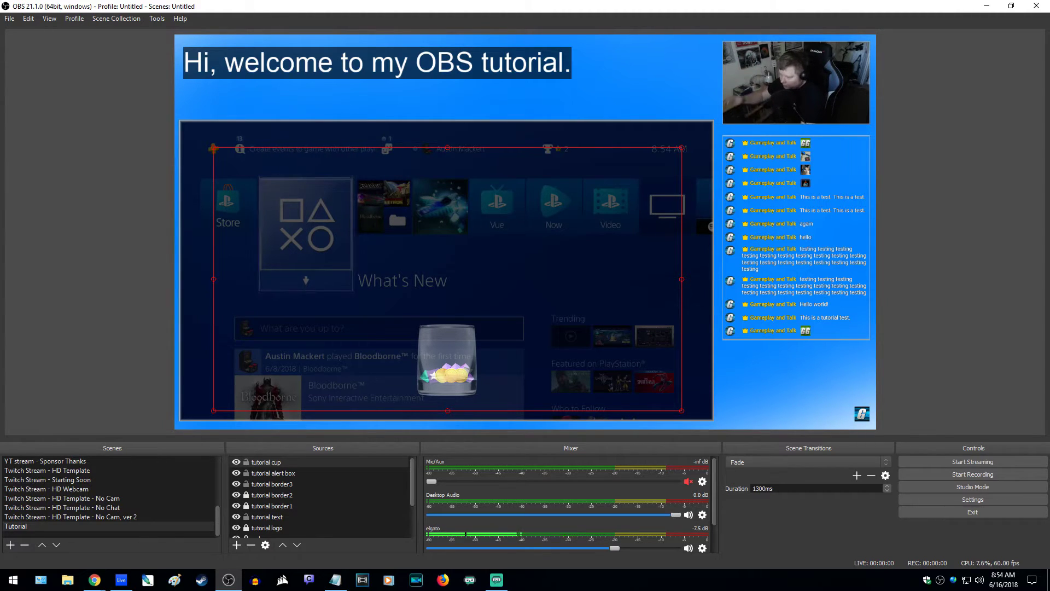
{"action": "mouse_move", "coordinate": [94, 580]}
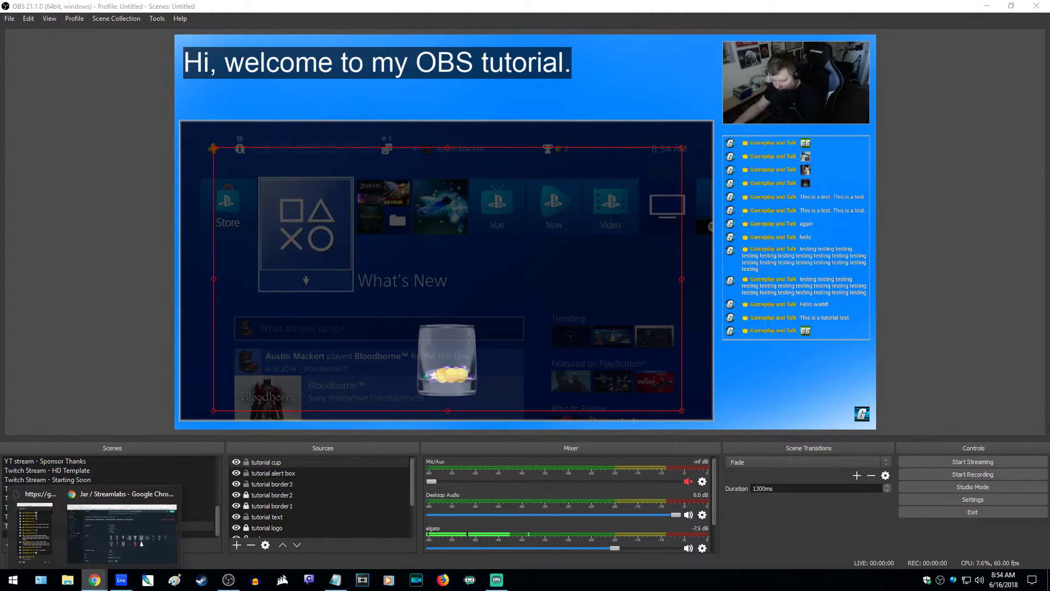
{"action": "left_click", "coordinate": [120, 525]}
{"action": "key", "text": "alt+Tab"}
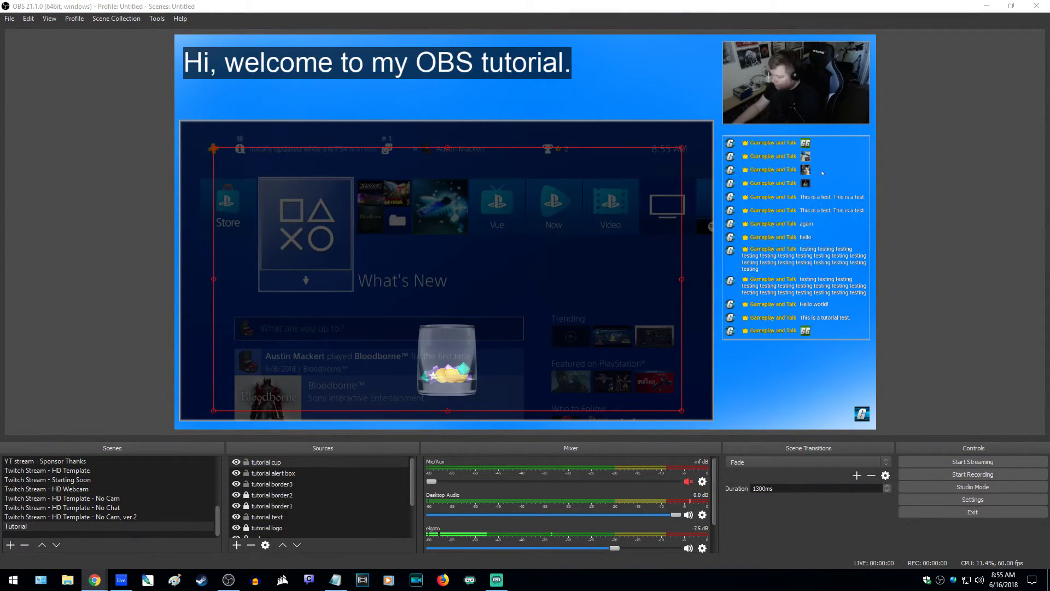
Shrink the cup source to just over half size, place it below the chat beside the logo, and crop its top edge
{"action": "left_click_drag", "start_coordinate": [213, 147], "coordinate": [413, 258]}
{"action": "left_click_drag", "start_coordinate": [547, 380], "coordinate": [678, 389]}
{"action": "left_click_drag", "start_coordinate": [678, 345], "coordinate": [796, 290]}
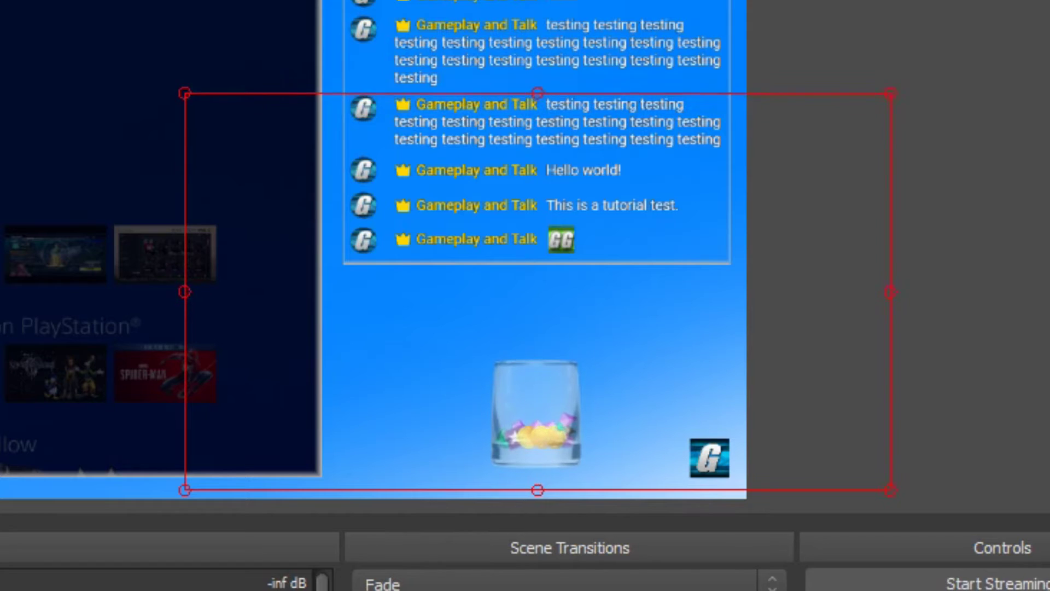
{"action": "left_click_drag", "start_coordinate": [538, 93], "coordinate": [537, 143]}
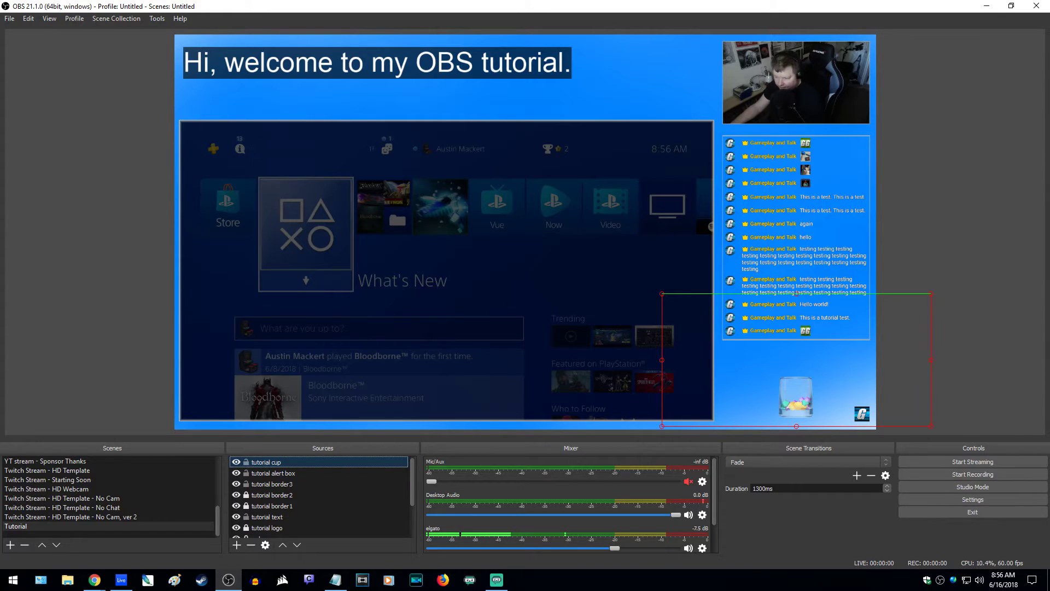
Review the Streamlabs Jar page's widget URL, test alerts, enabled events and jar images, and return to OBS
{"action": "key", "text": "alt+Tab"}
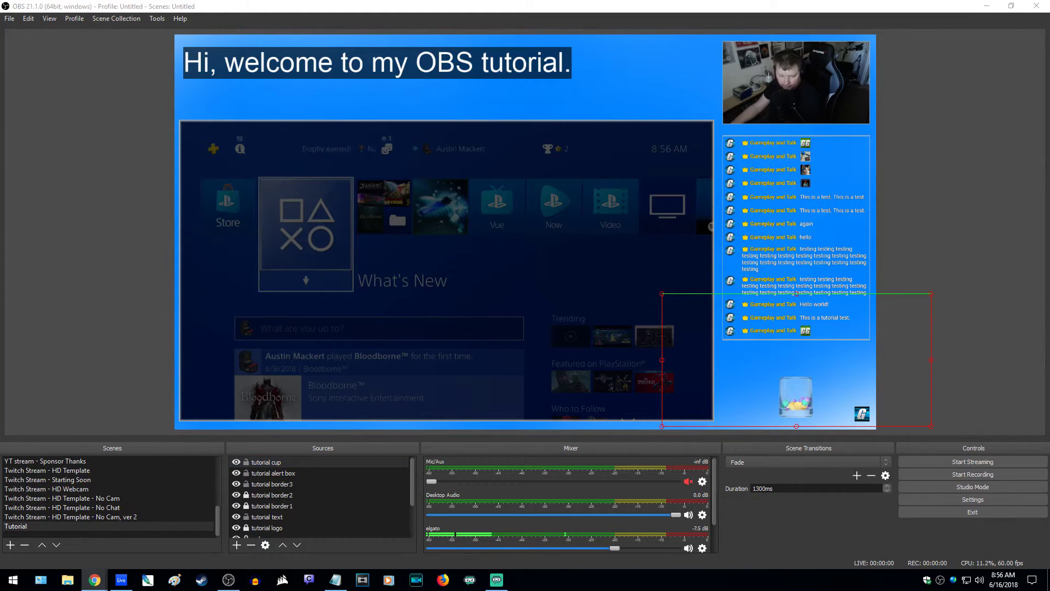
{"action": "left_click_drag", "start_coordinate": [0, 87], "coordinate": [473, 56]}
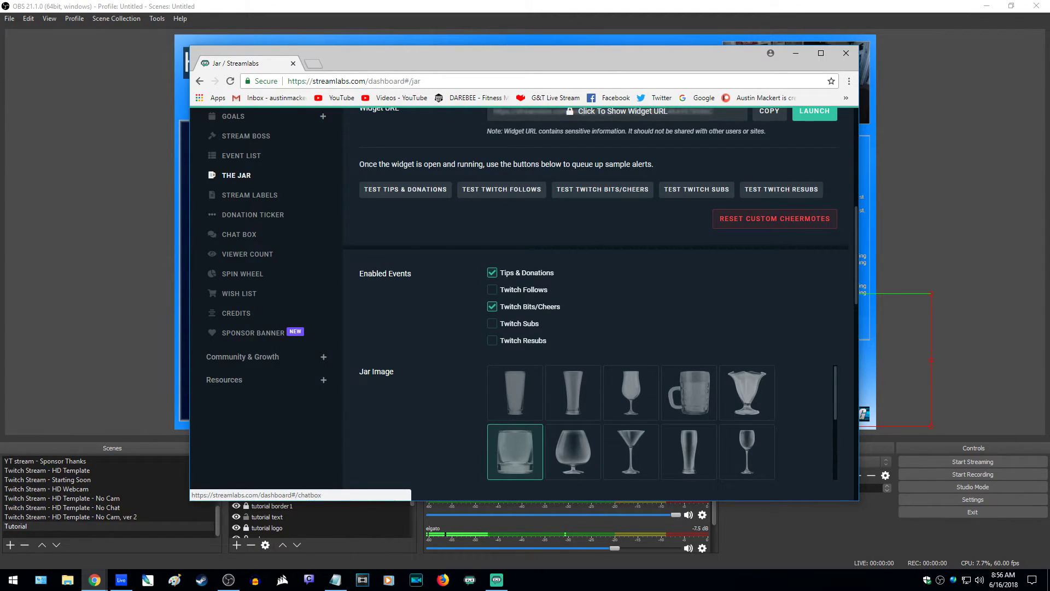
{"action": "scroll", "coordinate": [239, 234], "scroll_direction": "up", "scroll_amount": 3}
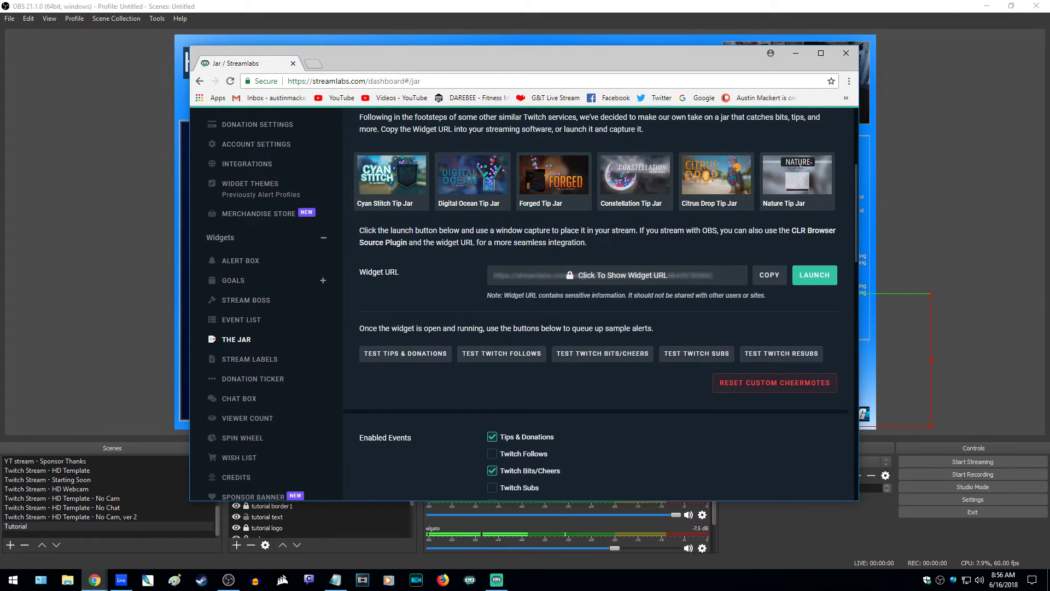
{"action": "scroll", "coordinate": [524, 304], "scroll_direction": "down", "scroll_amount": 1}
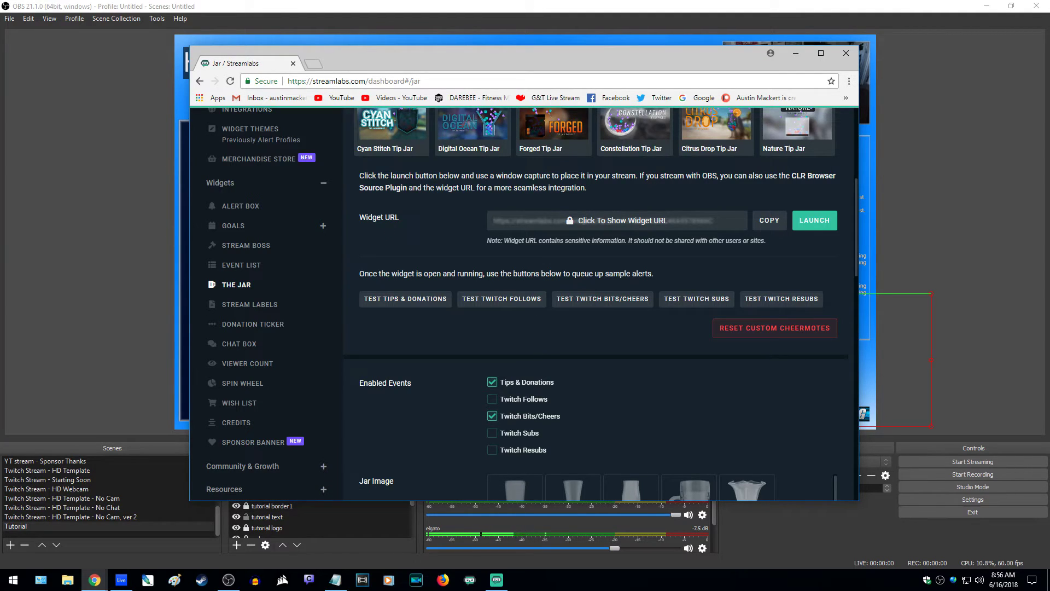
{"action": "left_click", "coordinate": [228, 579]}
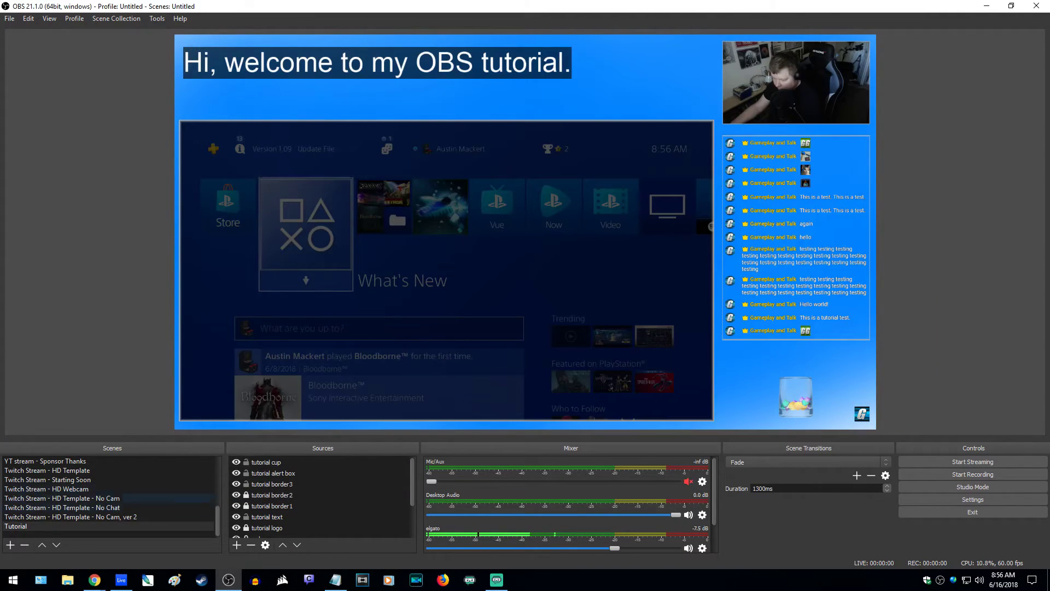
Open the "Twitch Stream - HD Template" scene and shrink the oversized webcam to fit its frame above the chat area
{"action": "left_click", "coordinate": [47, 469]}
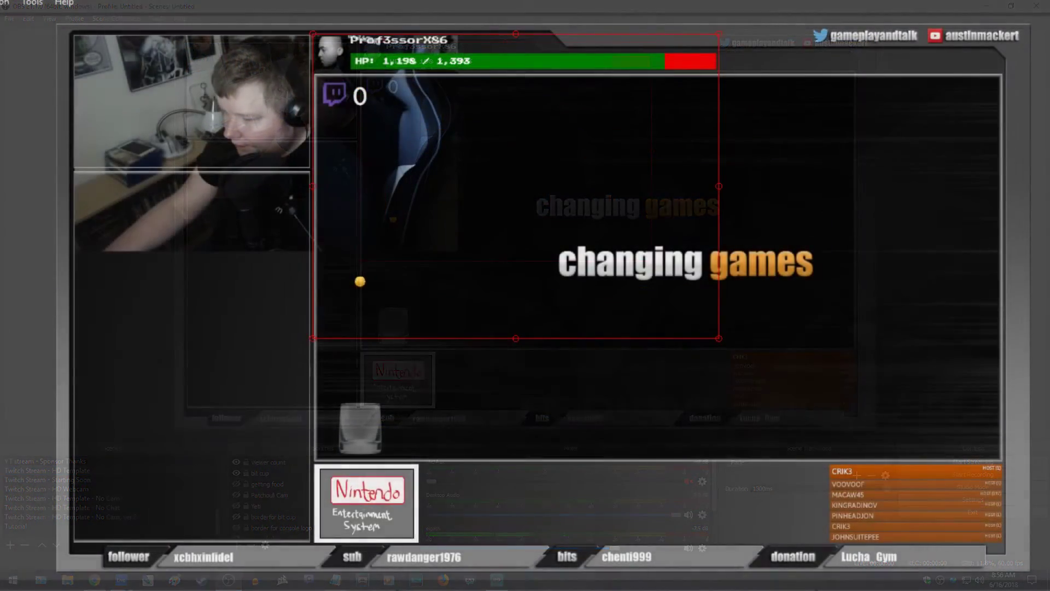
{"action": "left_click", "coordinate": [191, 101]}
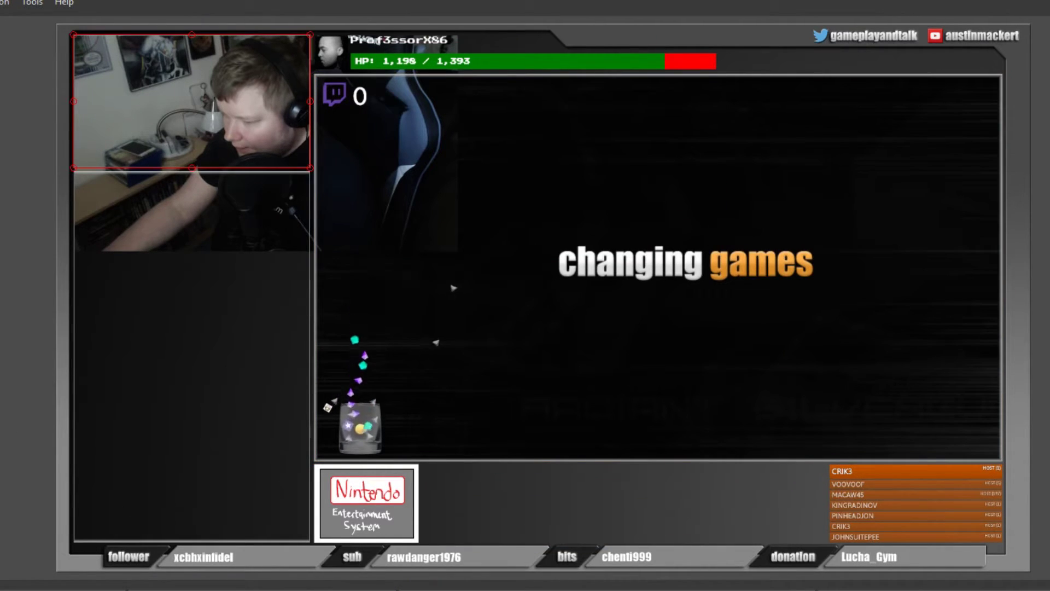
{"action": "left_click", "coordinate": [674, 265]}
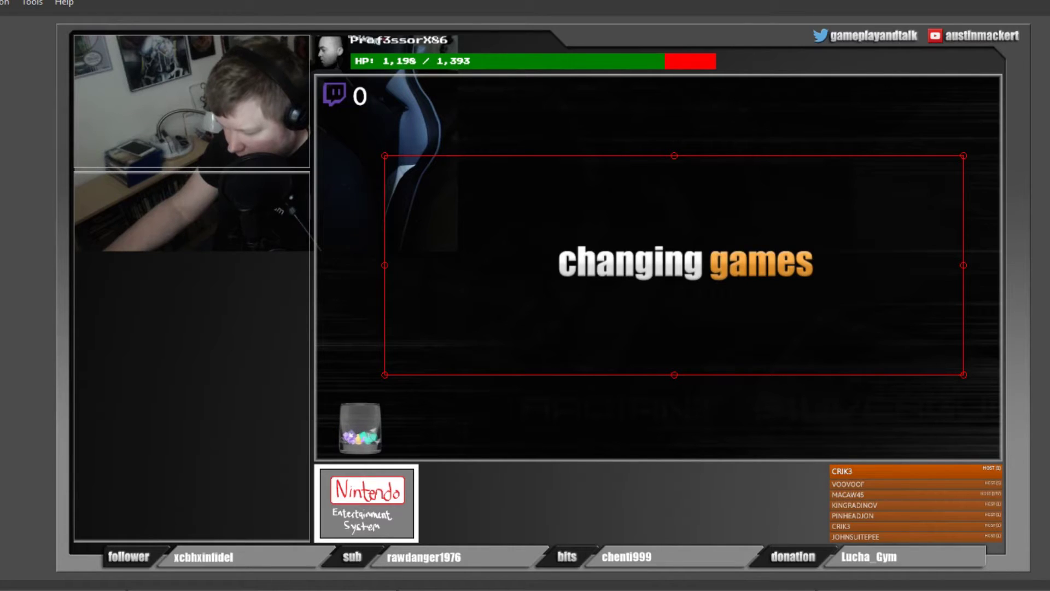
{"action": "key", "text": "Escape"}
{"action": "left_click", "coordinate": [265, 143]}
{"action": "left_click_drag", "start_coordinate": [457, 252], "coordinate": [310, 167]}
{"action": "key", "text": "Escape"}
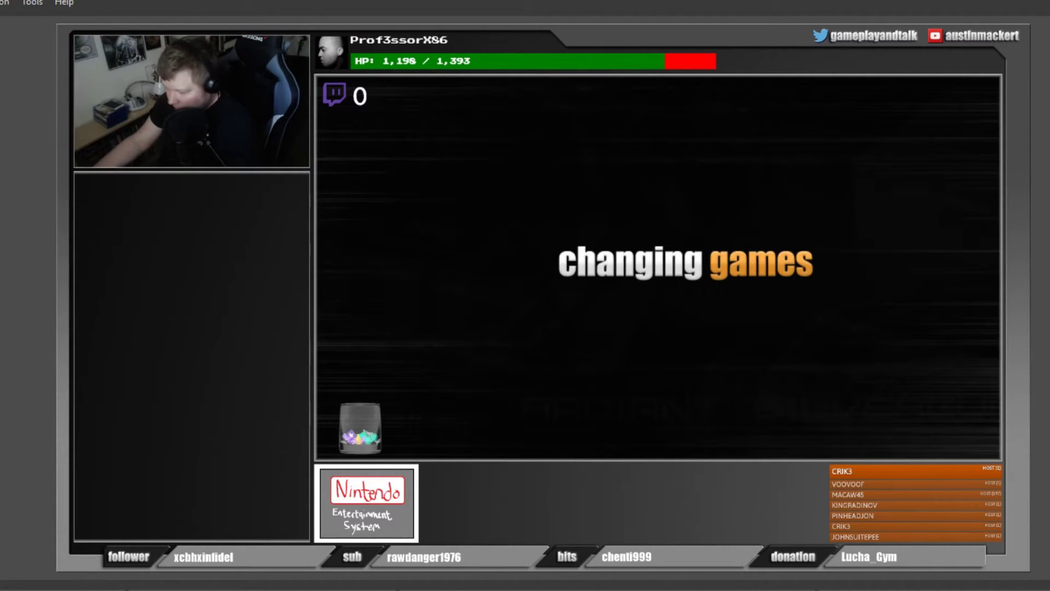
Examine the template's follower and sub labels and the boss battle health bar, and return to the Tutorial scene
{"action": "left_click", "coordinate": [204, 557]}
{"action": "key", "text": "Escape"}
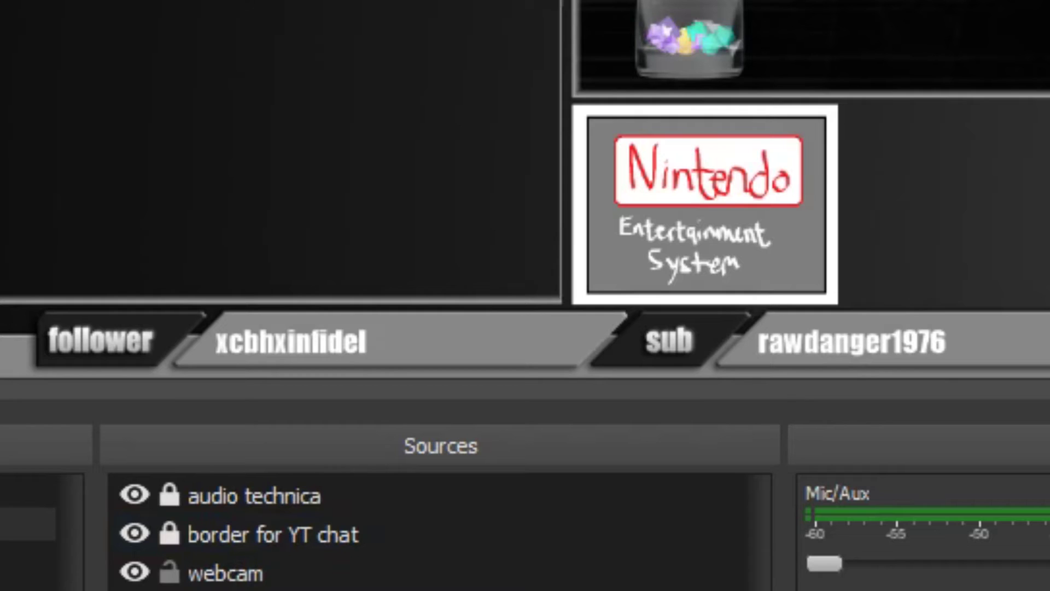
{"action": "left_click", "coordinate": [291, 341]}
{"action": "left_click", "coordinate": [852, 341]}
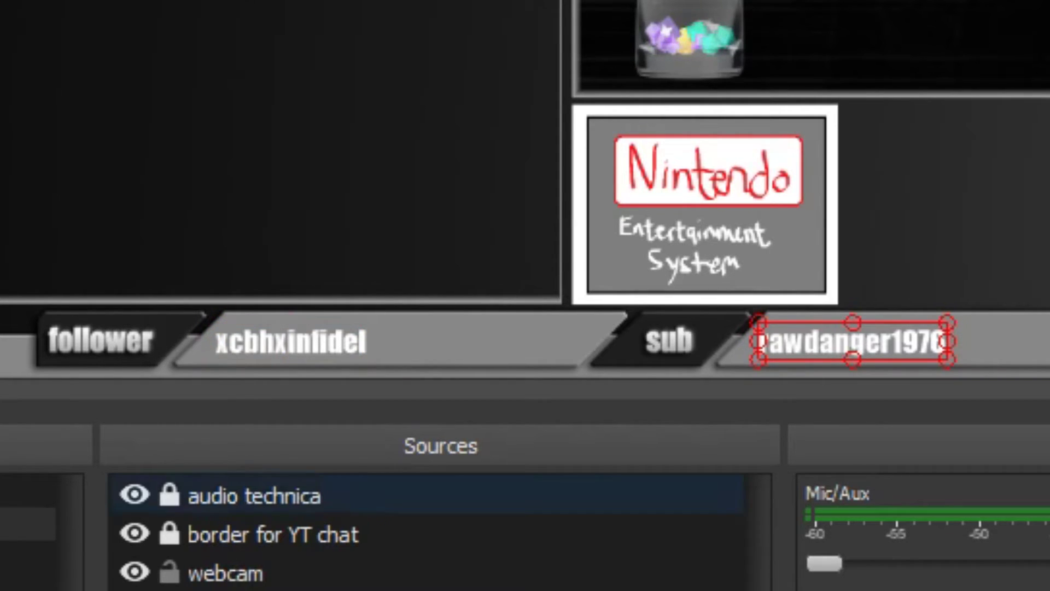
{"action": "key", "text": "Escape"}
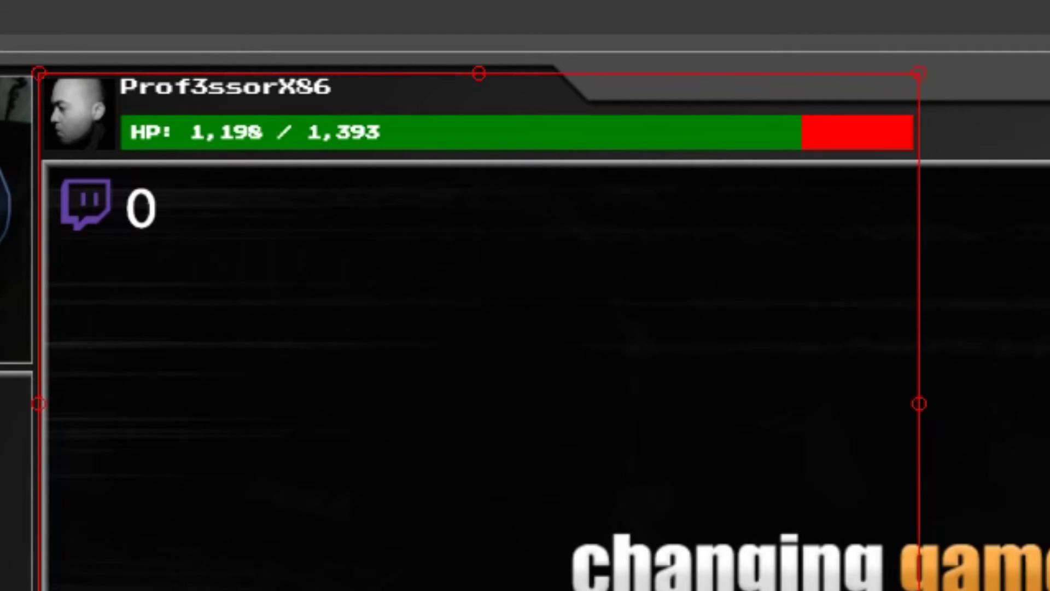
{"action": "key", "text": "Escape"}
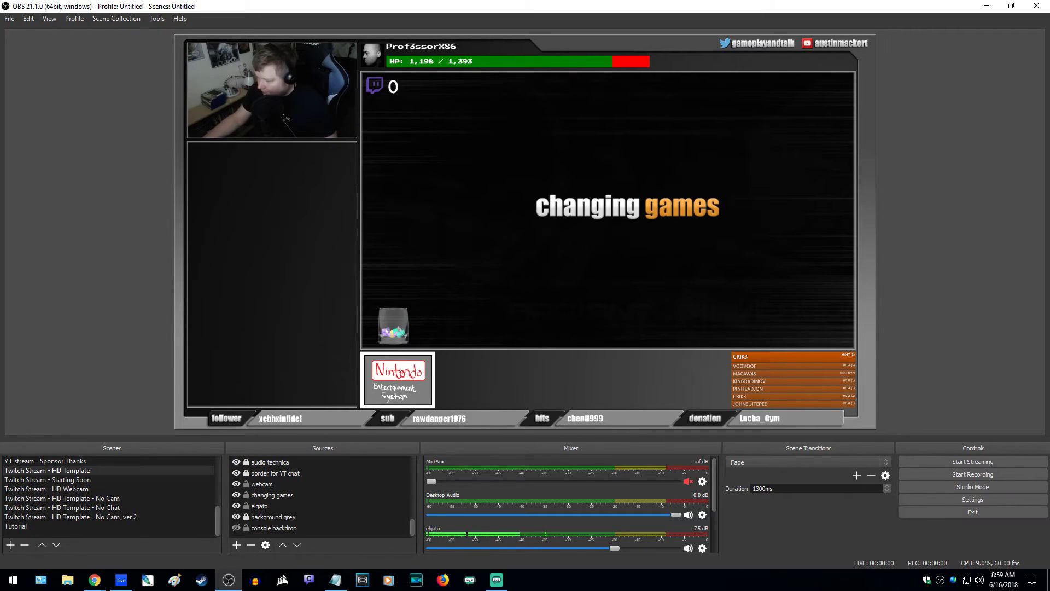
{"action": "left_click", "coordinate": [106, 525]}
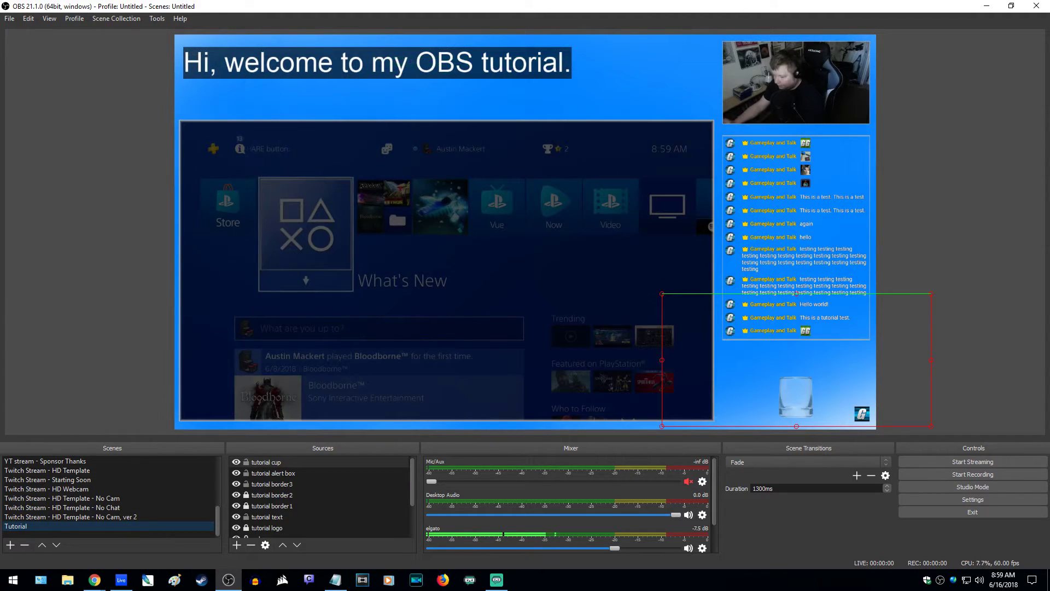
{"action": "left_click", "coordinate": [15, 526]}
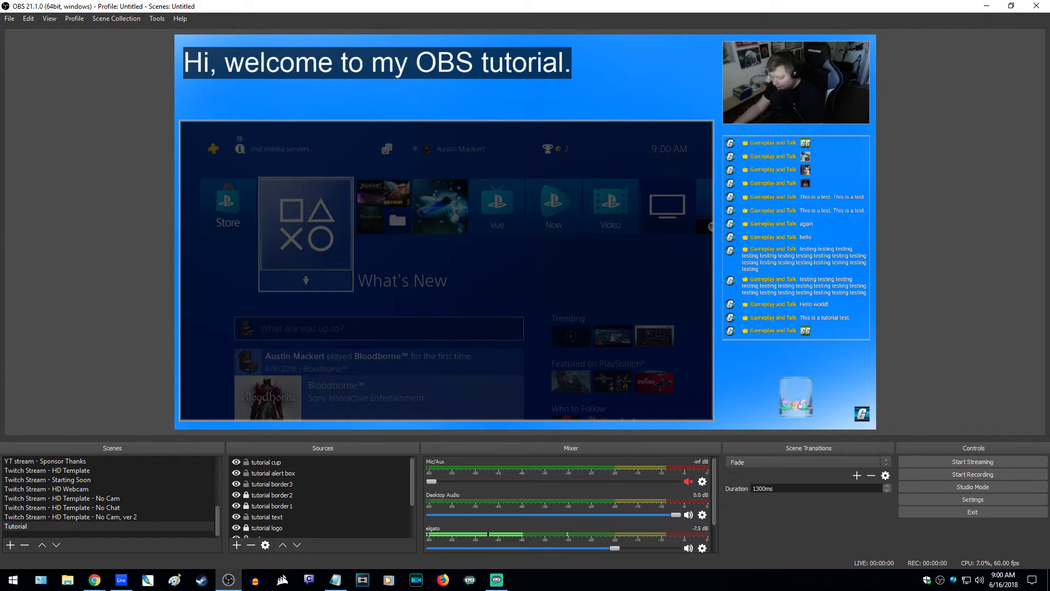
Copy the Event List widget URL from the Streamlabs dashboard in the browser and return to OBS
{"action": "mouse_move", "coordinate": [94, 580]}
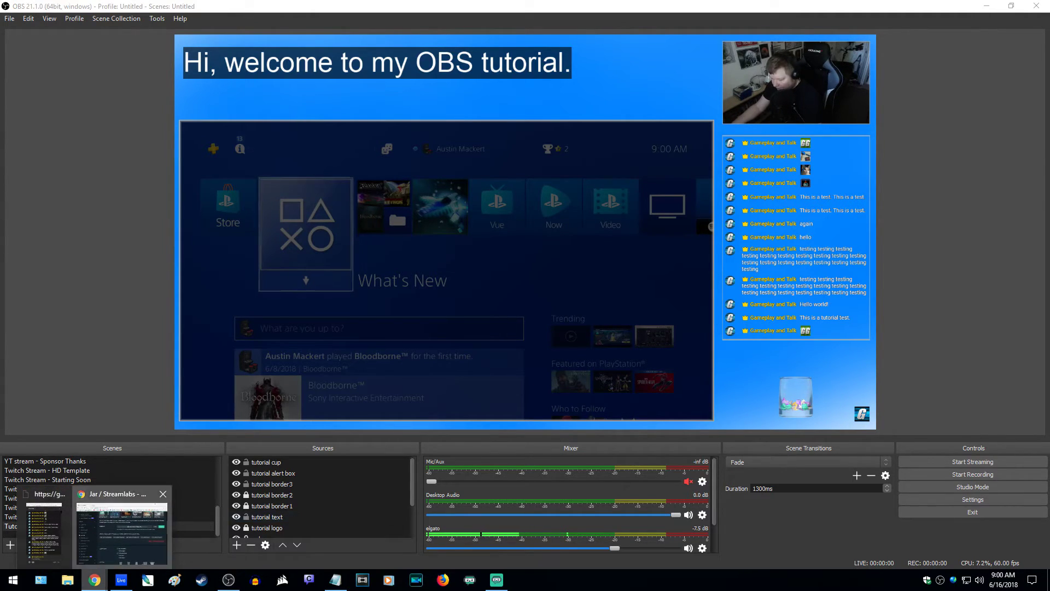
{"action": "left_click", "coordinate": [122, 528]}
{"action": "left_click", "coordinate": [241, 265]}
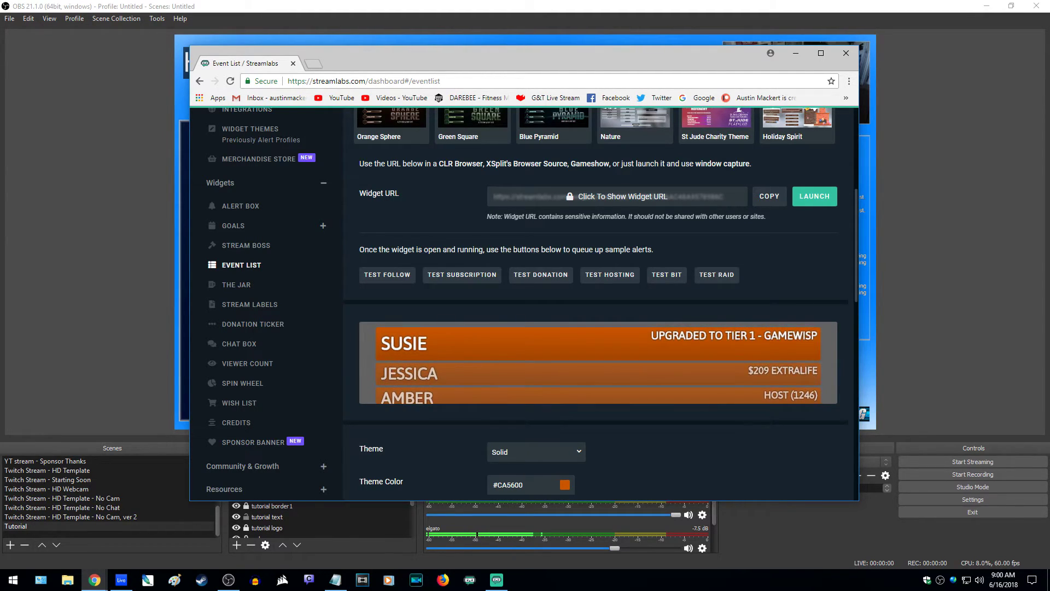
{"action": "left_click", "coordinate": [768, 196]}
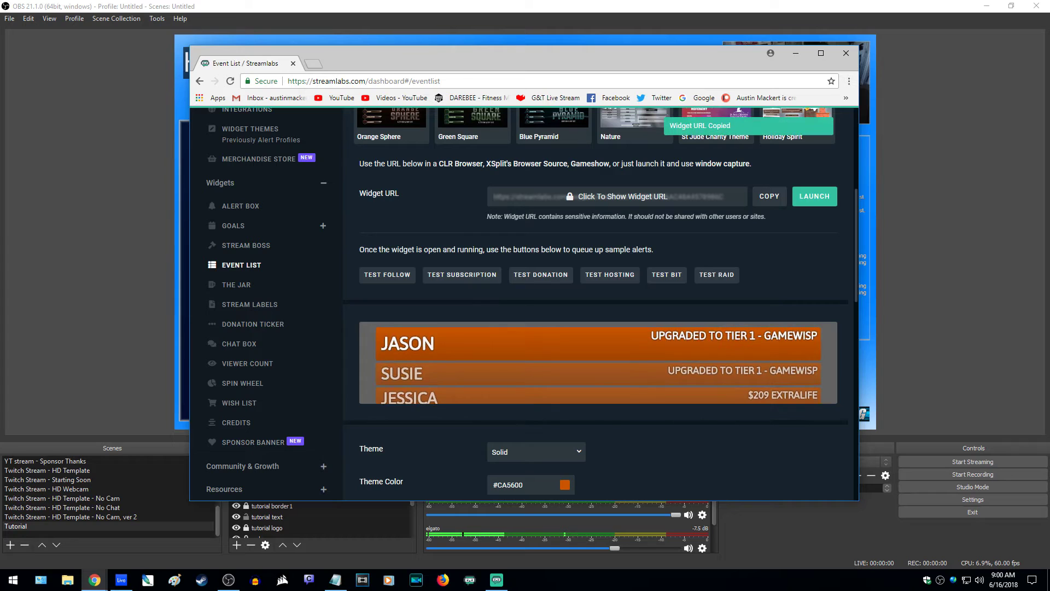
{"action": "left_click", "coordinate": [795, 53]}
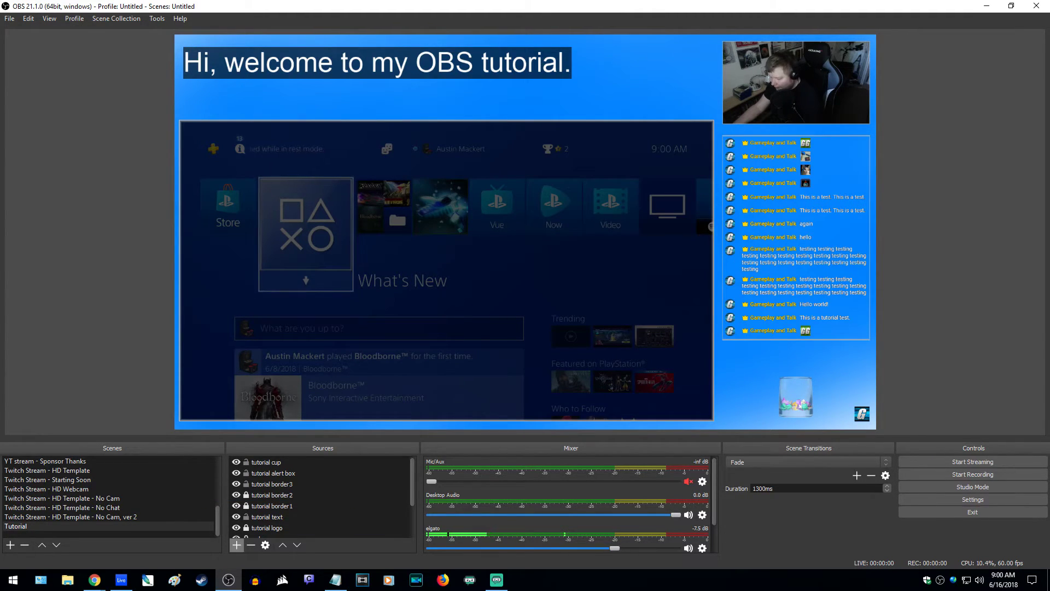
Add a new Browser source named "tutorial event list" to the Tutorial scene
{"action": "left_click", "coordinate": [237, 545]}
{"action": "key", "text": "Return"}
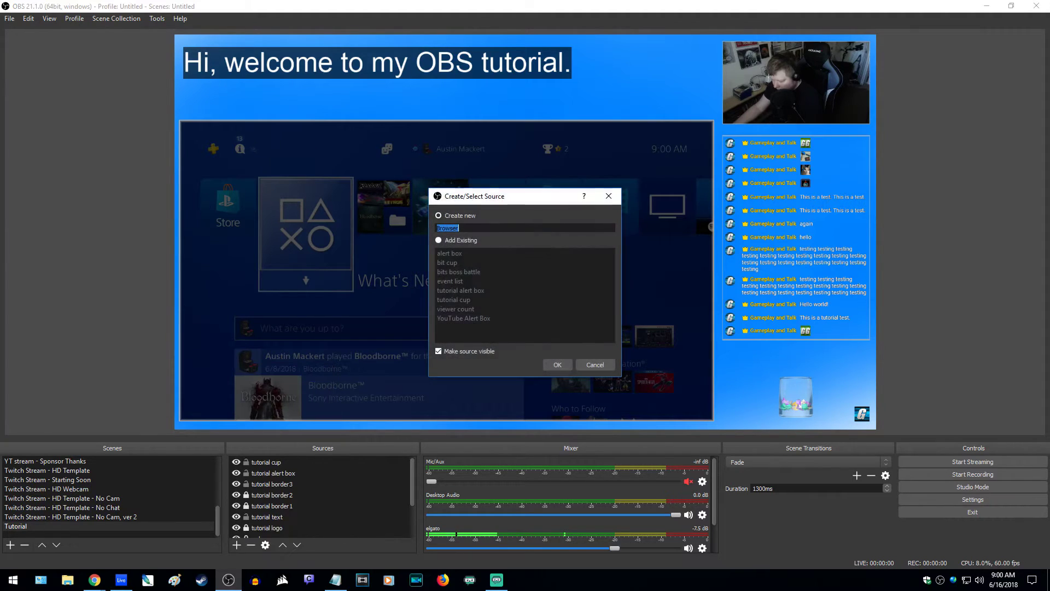
{"action": "type", "text": "tutopr"}
{"action": "key", "text": "BackSpace"}
{"action": "key", "text": "BackSpace"}
{"action": "type", "text": "rial event"}
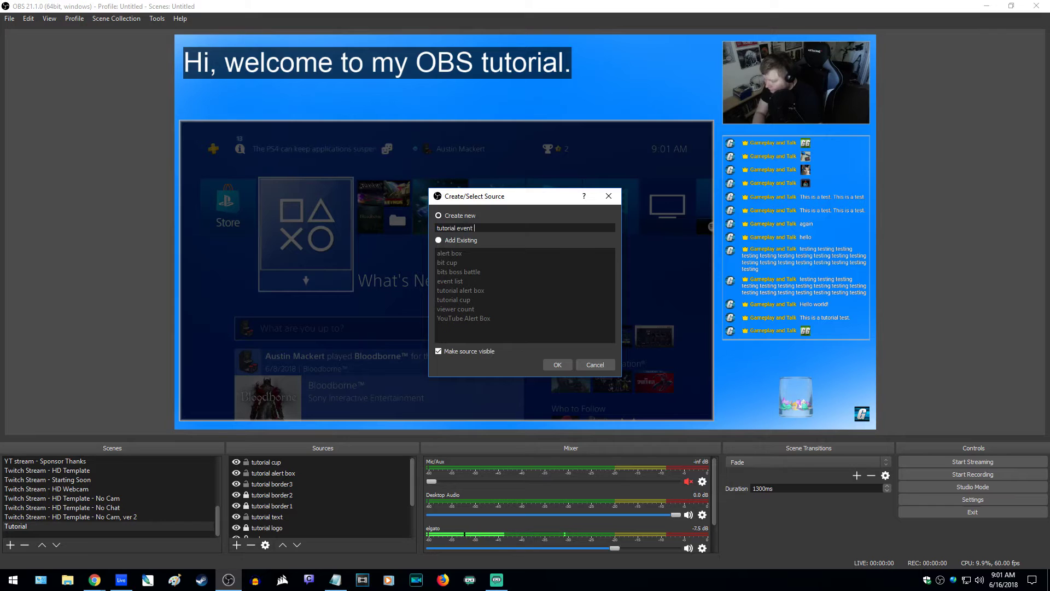
{"action": "type", "text": " list"}
{"action": "key", "text": "Return"}
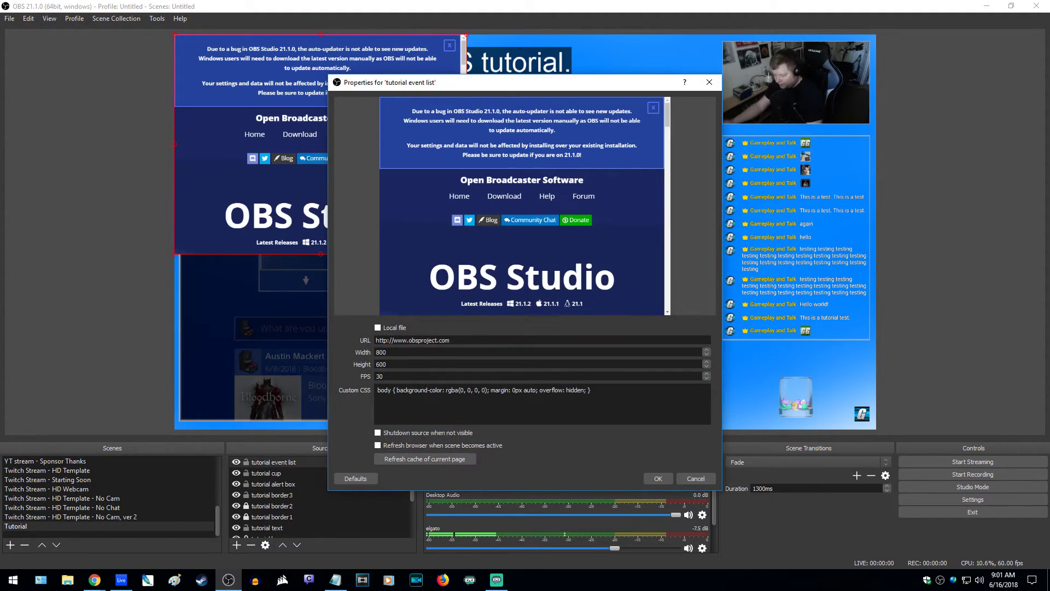
Paste the private event list widget URL, set the source to 1280 × 720 at 60 FPS, and enable refresh when the scene becomes active
{"action": "left_click_drag", "start_coordinate": [454, 340], "coordinate": [375, 340]}
{"action": "right_click", "coordinate": [466, 343]}
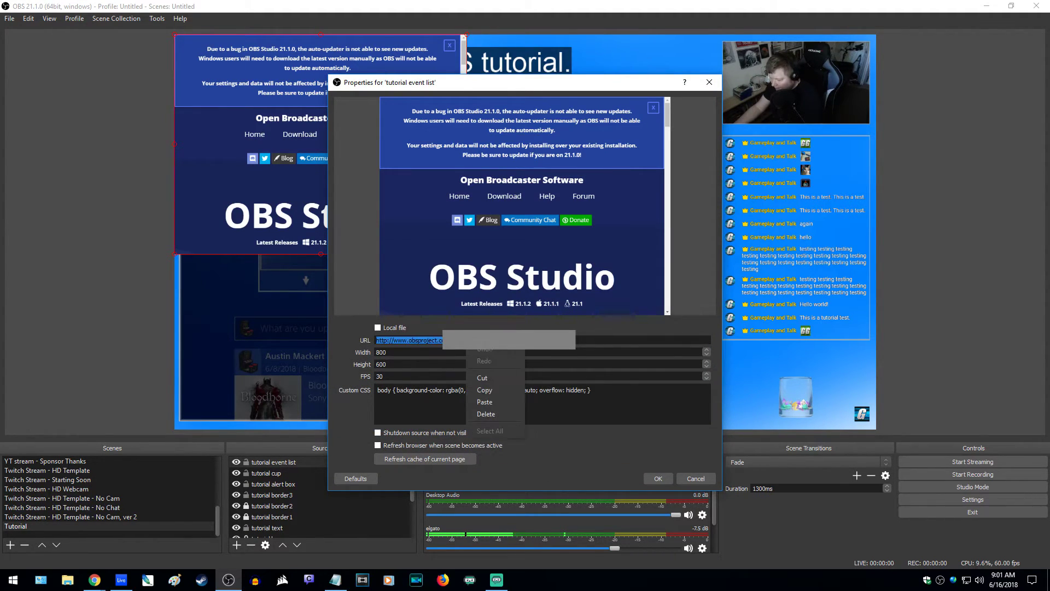
{"action": "left_click", "coordinate": [437, 339]}
{"action": "key", "text": "ctrl+a"}
{"action": "key", "text": "ctrl+v"}
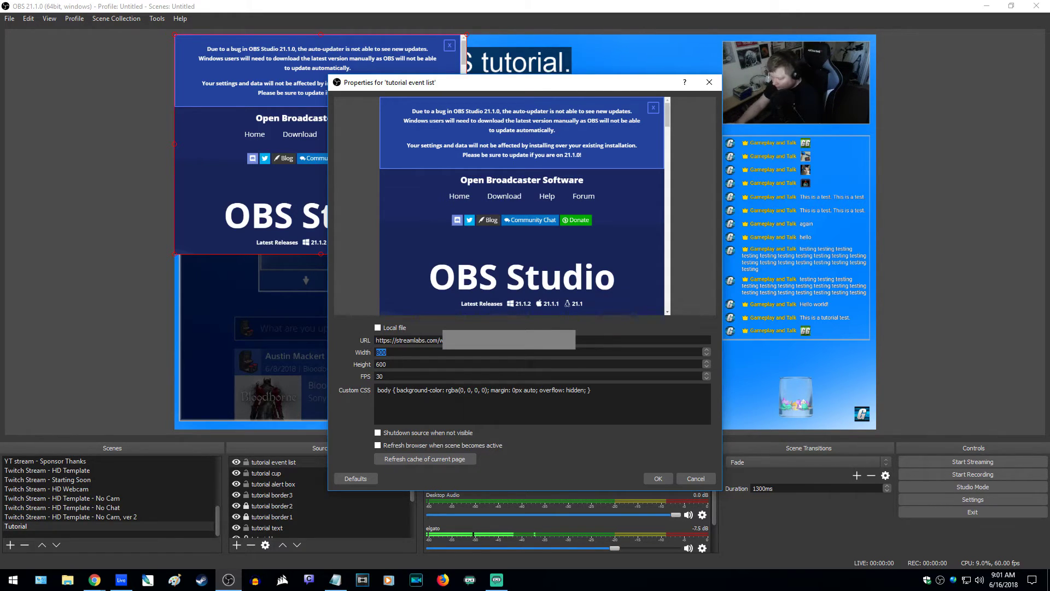
{"action": "type", "text": "128"}
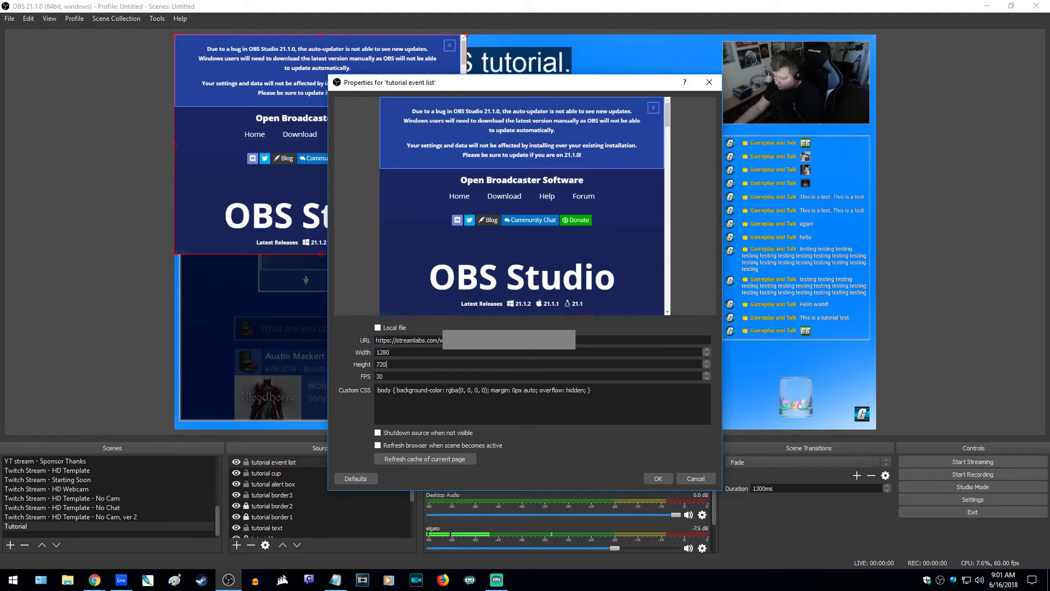
{"action": "type", "text": "6"}
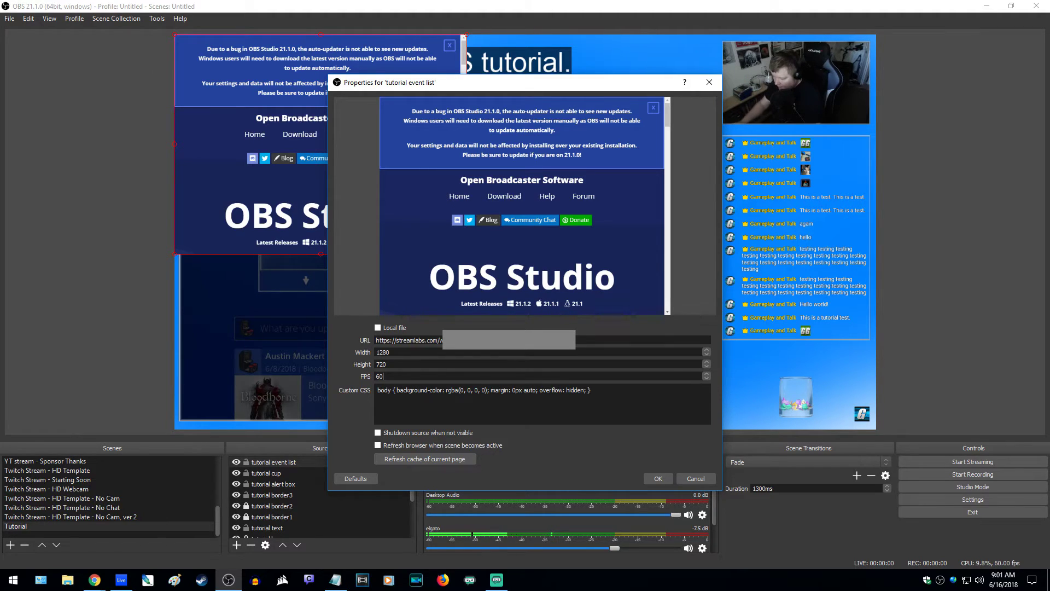
{"action": "left_click", "coordinate": [377, 445]}
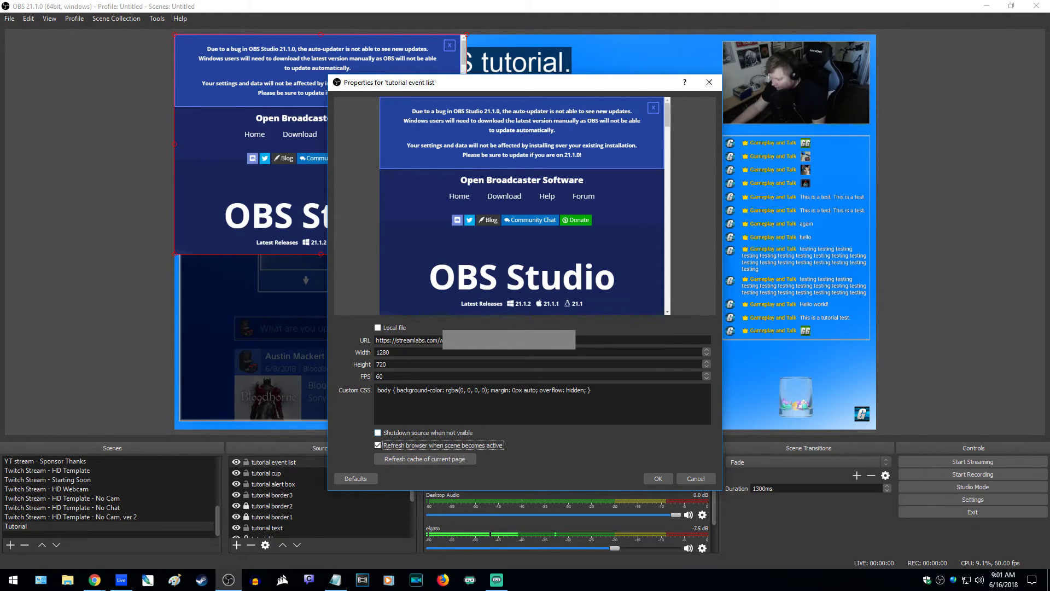
{"action": "left_click", "coordinate": [658, 478]}
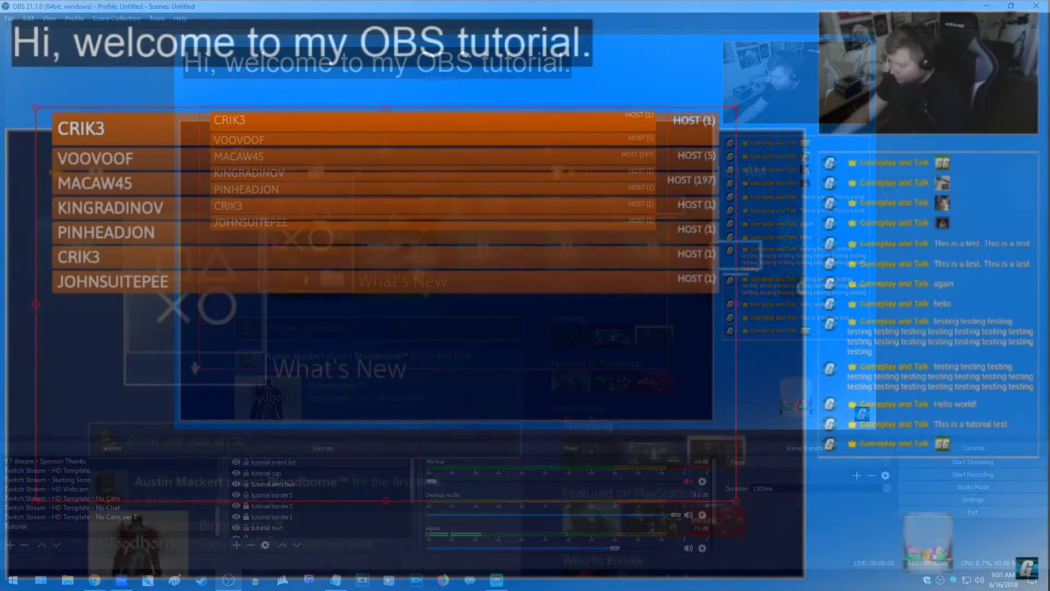
Try the event list as a bar cropped to one entry between the title text and the gameplay area
{"action": "mouse_move", "coordinate": [342, 191]}
{"action": "left_mouse_down"}
{"action": "mouse_move", "coordinate": [342, 178]}
{"action": "mouse_move", "coordinate": [914, 328]}
{"action": "mouse_move", "coordinate": [639, 362]}
{"action": "mouse_move", "coordinate": [367, 242]}
{"action": "mouse_move", "coordinate": [333, 187]}
{"action": "mouse_move", "coordinate": [342, 176]}
{"action": "left_mouse_up"}
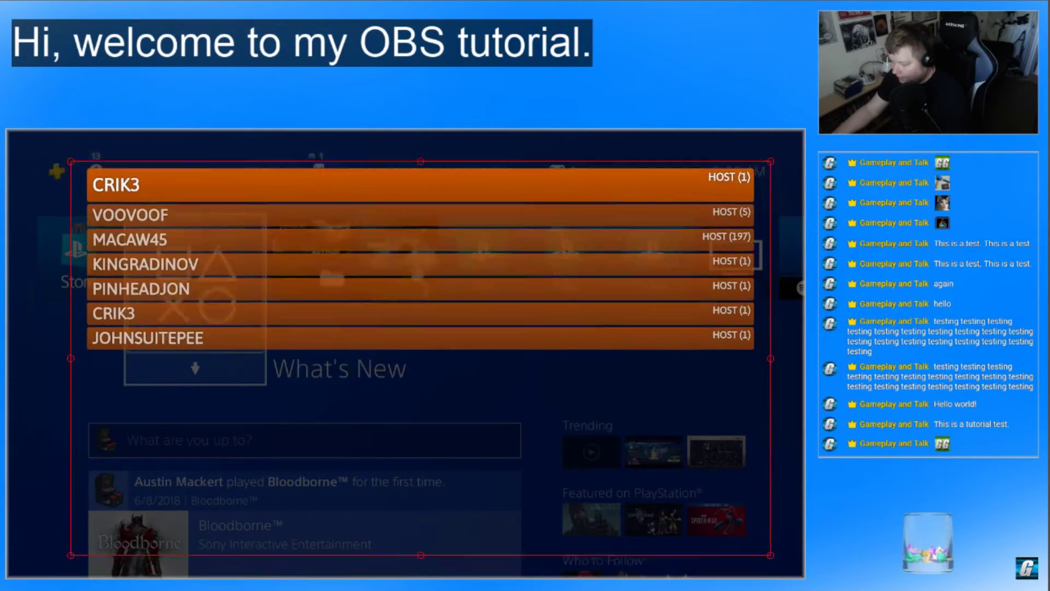
{"action": "left_click_drag", "start_coordinate": [431, 498], "coordinate": [342, 100]}
{"action": "left_click_drag", "start_coordinate": [692, 120], "coordinate": [235, 93]}
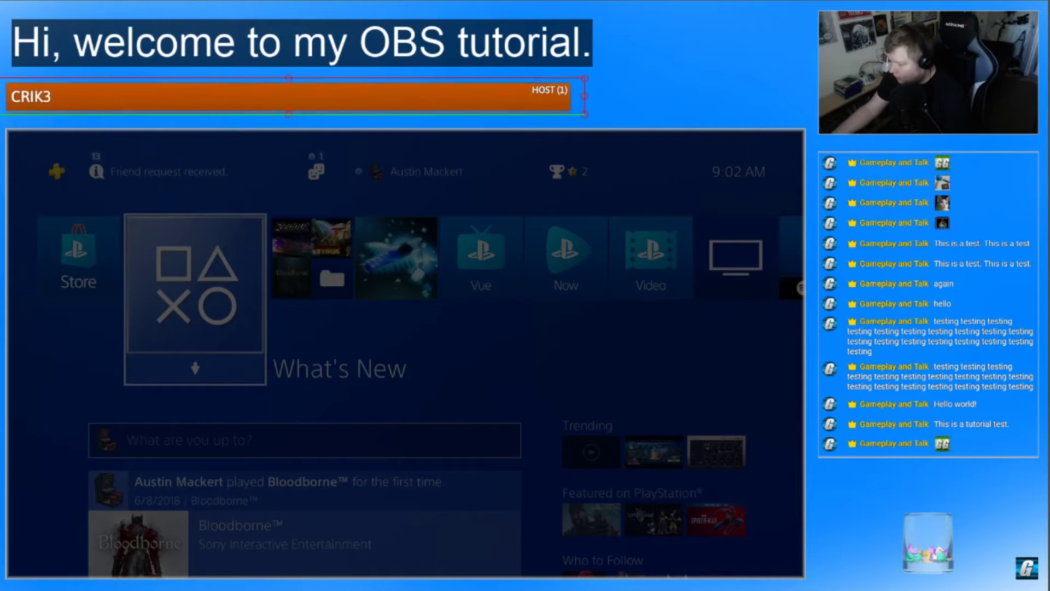
Extend the event list's crop to all seven entries, shrink it below the chat, and align its left side with the chat border
{"action": "left_click_drag", "start_coordinate": [329, 119], "coordinate": [329, 265]}
{"action": "left_click_drag", "start_coordinate": [329, 170], "coordinate": [909, 324]}
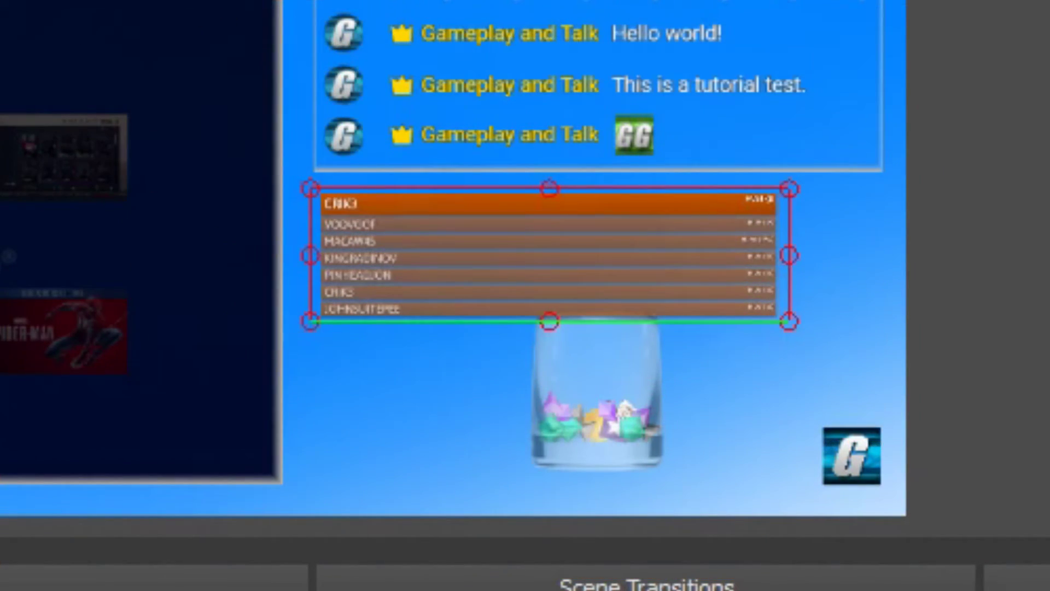
{"action": "key", "text": "Left"}
{"action": "key", "text": "Left"}
{"action": "key", "text": "Left"}
{"action": "key", "text": "Left"}
{"action": "key", "text": "Left"}
{"action": "key", "text": "Left"}
{"action": "key", "text": "Left"}
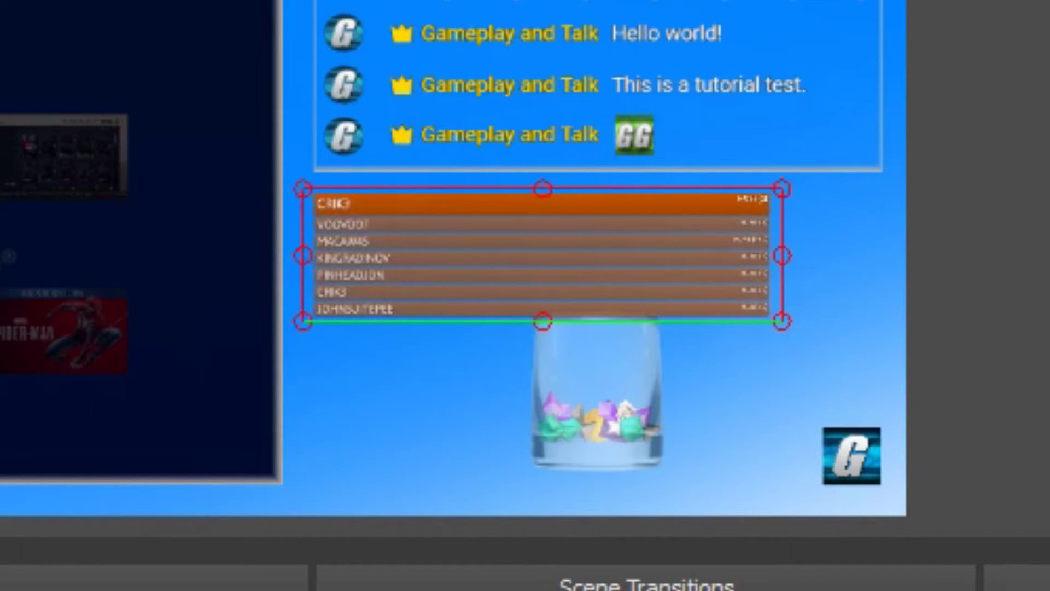
Enlarge the event list to match the chat border's width and nudge it slightly left into alignment
{"action": "left_click_drag", "start_coordinate": [783, 321], "coordinate": [898, 354]}
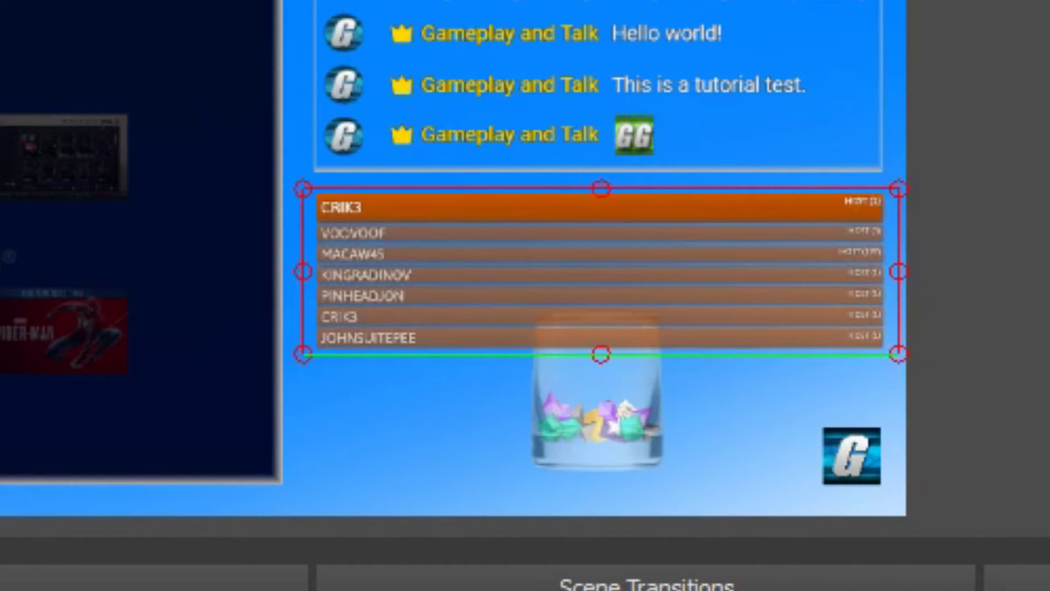
{"action": "key", "text": "Left"}
{"action": "key", "text": "Left"}
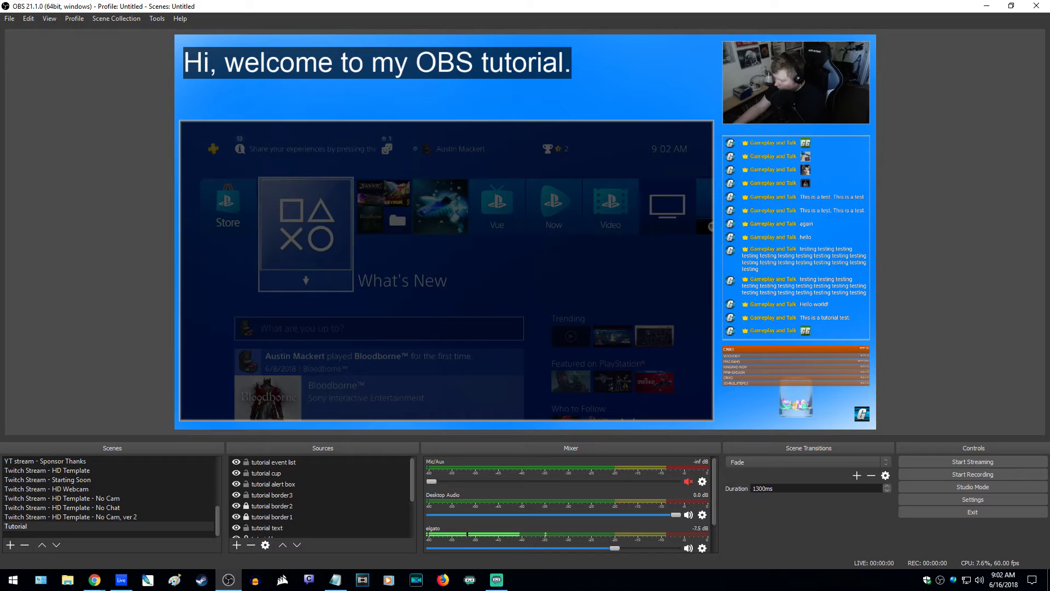
Try the tip jar over the webcam picture
{"action": "left_click", "coordinate": [796, 402]}
{"action": "left_click_drag", "start_coordinate": [795, 402], "coordinate": [675, 88]}
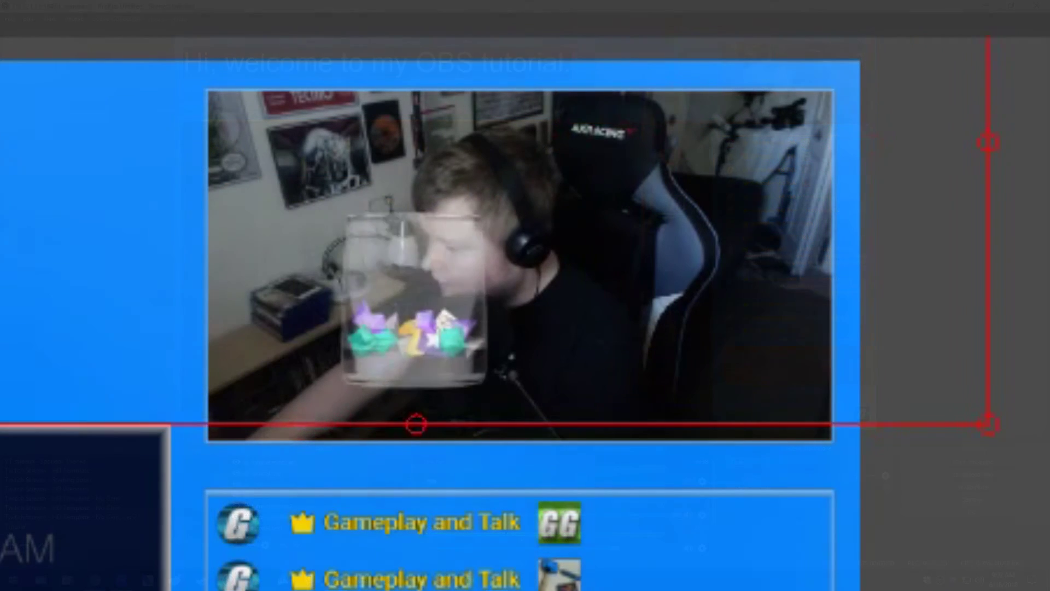
{"action": "left_click_drag", "start_coordinate": [410, 293], "coordinate": [470, 235]}
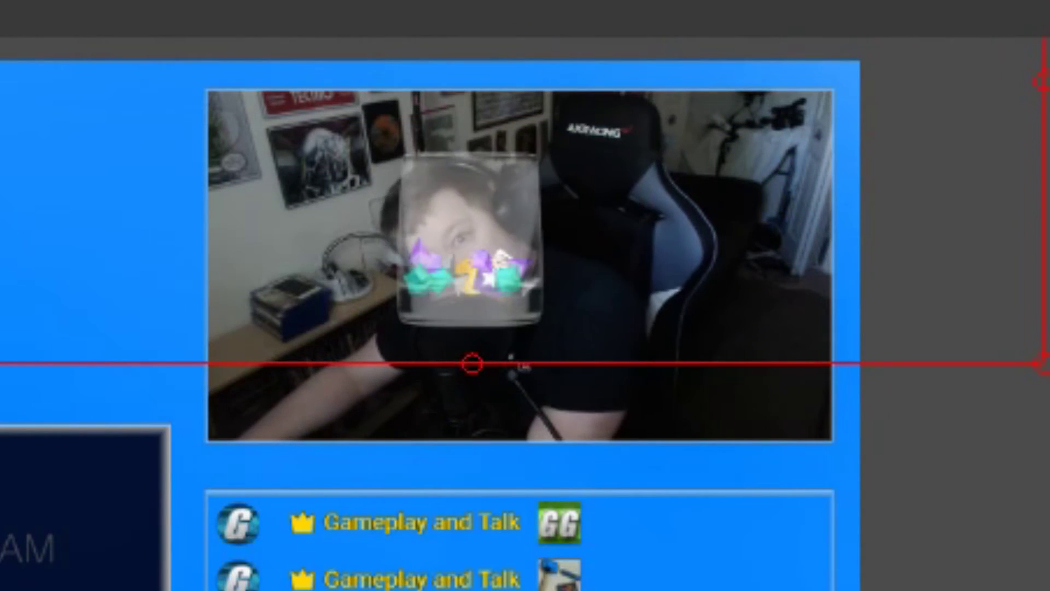
Move the tip jar to the gameplay area's lower-right corner and shrink it to fit inside the border
{"action": "left_click_drag", "start_coordinate": [470, 240], "coordinate": [91, 314]}
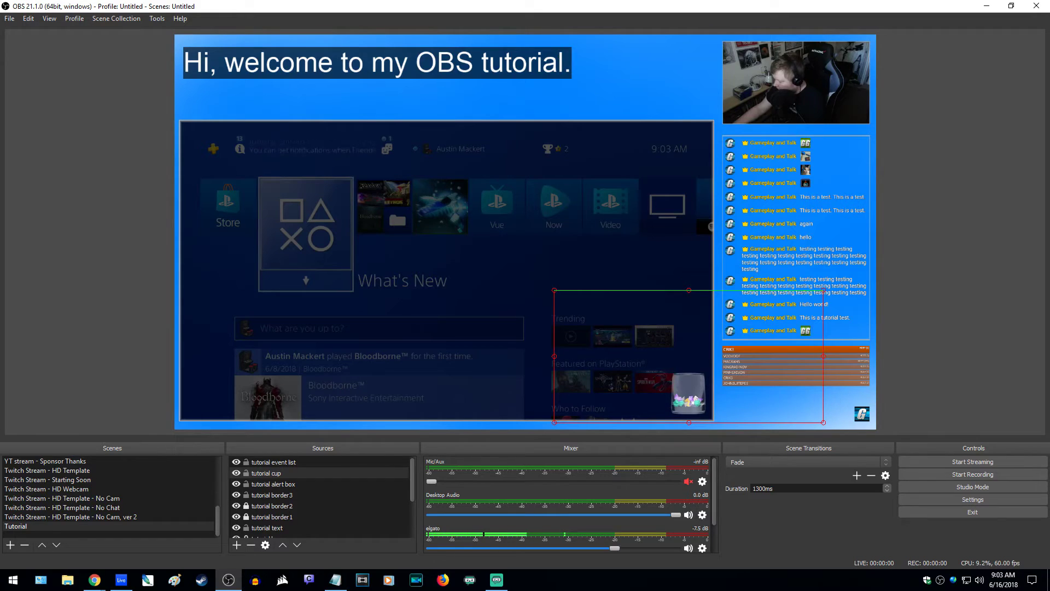
{"action": "left_click_drag", "start_coordinate": [824, 290], "coordinate": [724, 339]}
{"action": "left_click_drag", "start_coordinate": [639, 383], "coordinate": [691, 378]}
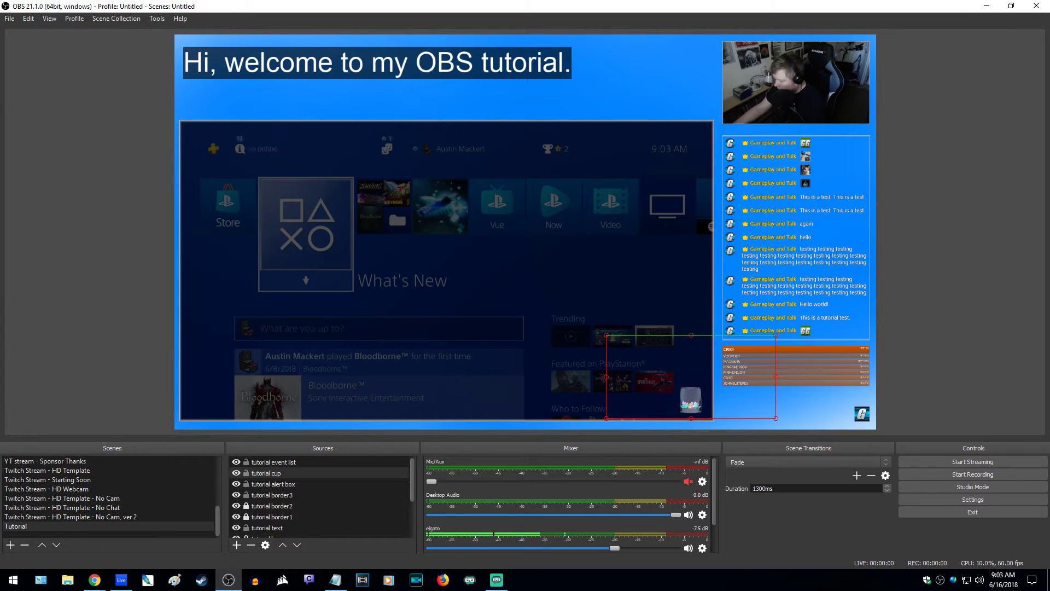
{"action": "key", "text": "Escape"}
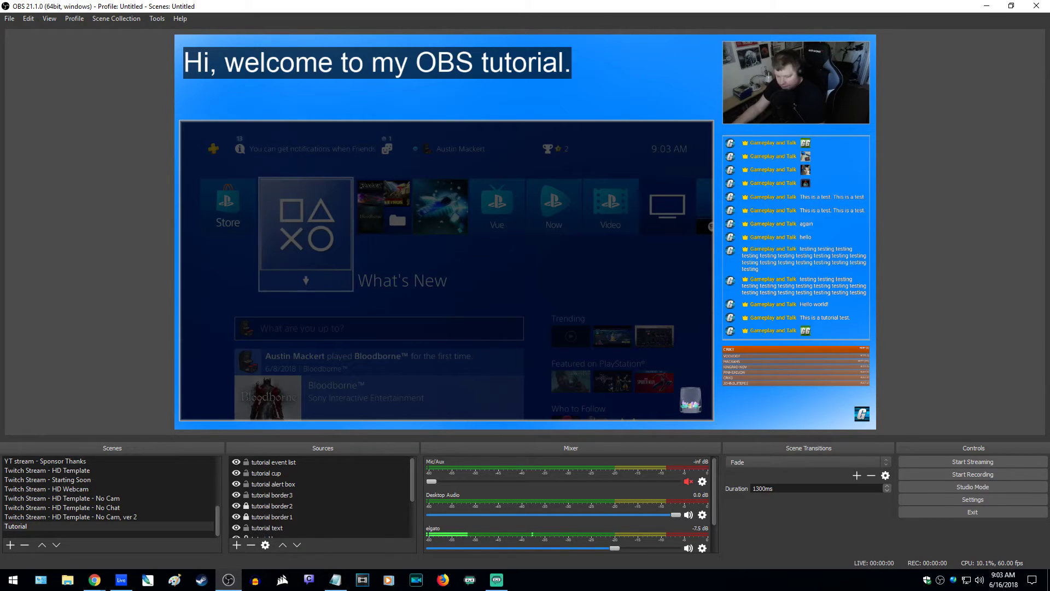
Switch to Streamlabs in Chrome and copy the Viewer Count widget's URL
{"action": "mouse_move", "coordinate": [94, 580]}
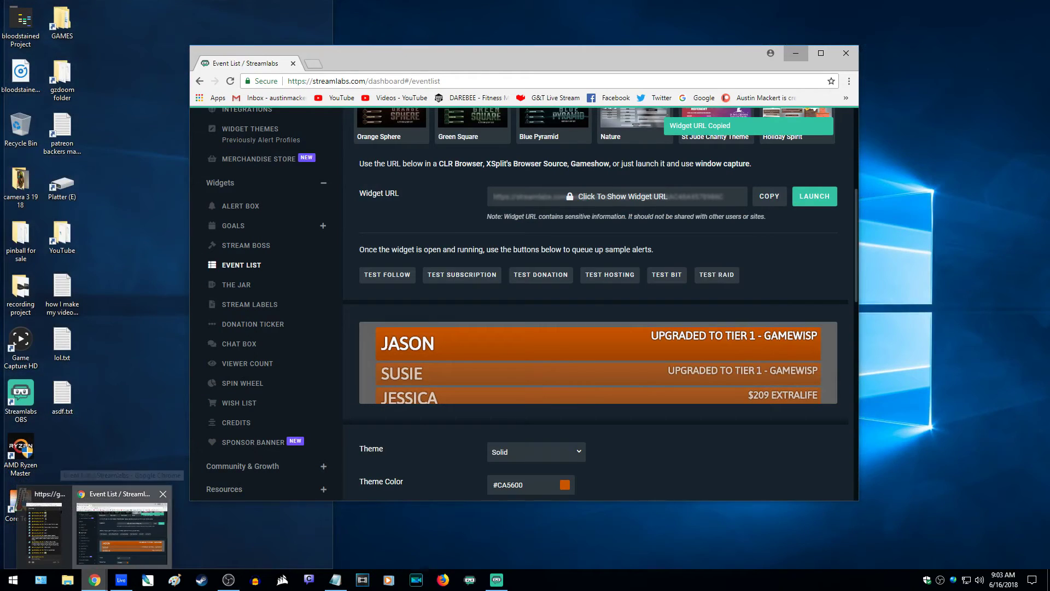
{"action": "left_click", "coordinate": [121, 528]}
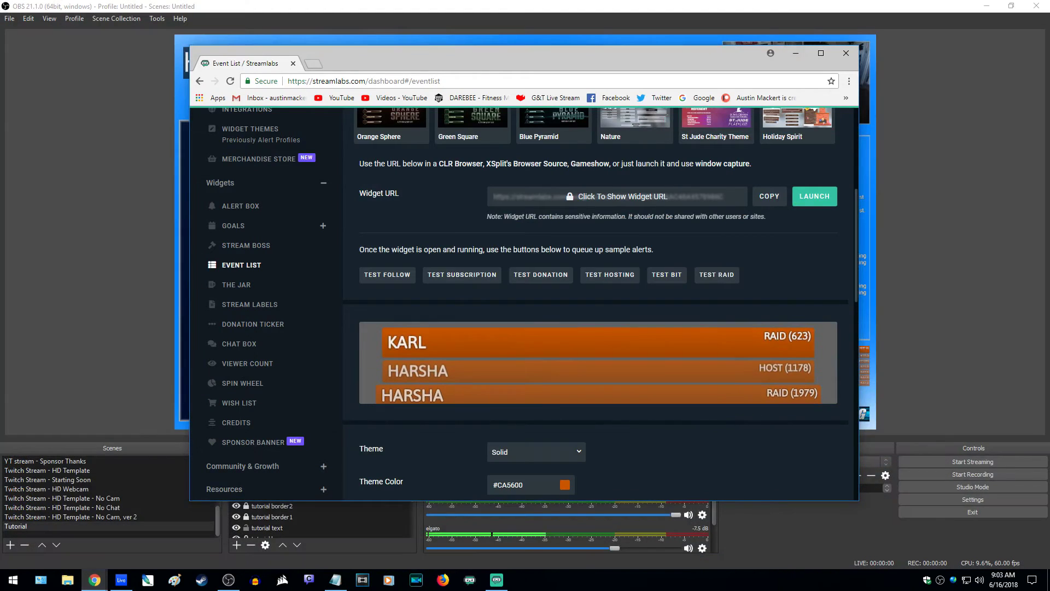
{"action": "left_click", "coordinate": [247, 363]}
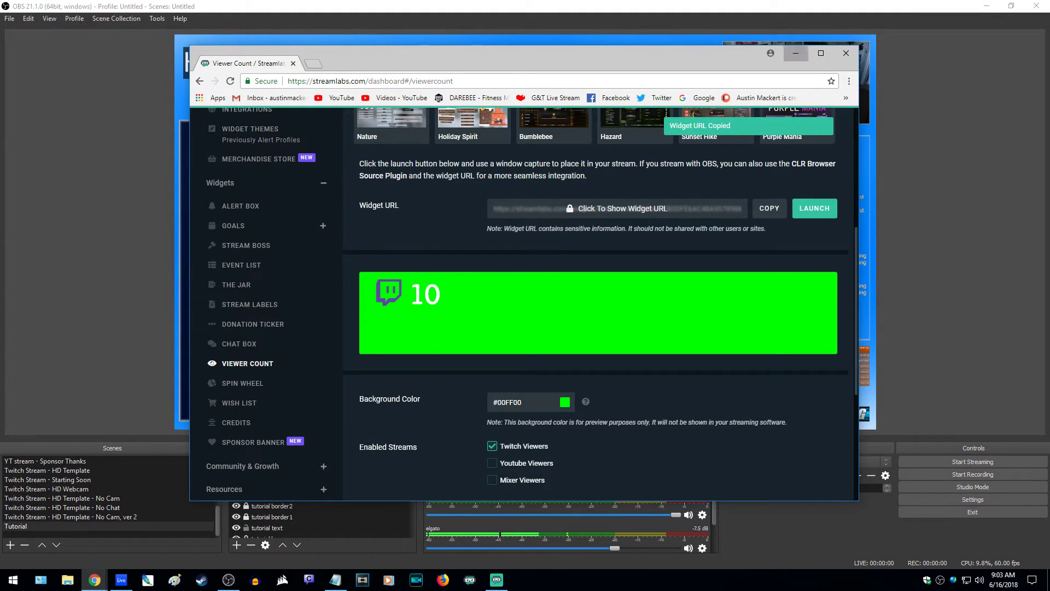
{"action": "left_click", "coordinate": [796, 53]}
Add a new Browser source named "tutorial viewer count" to the Tutorial scene in OBS
{"action": "left_click", "coordinate": [236, 545]}
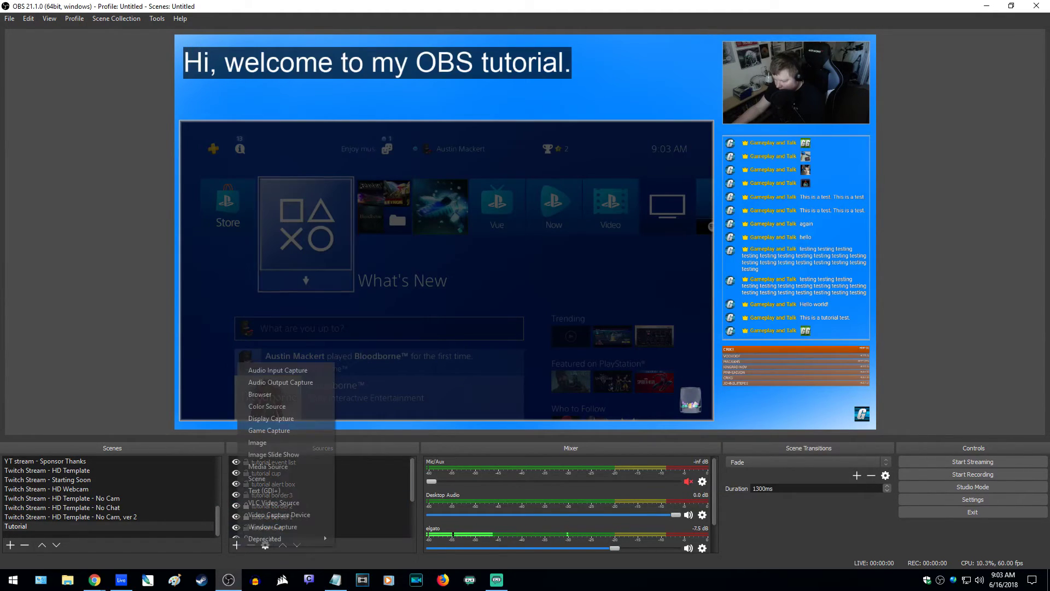
{"action": "left_click", "coordinate": [268, 394]}
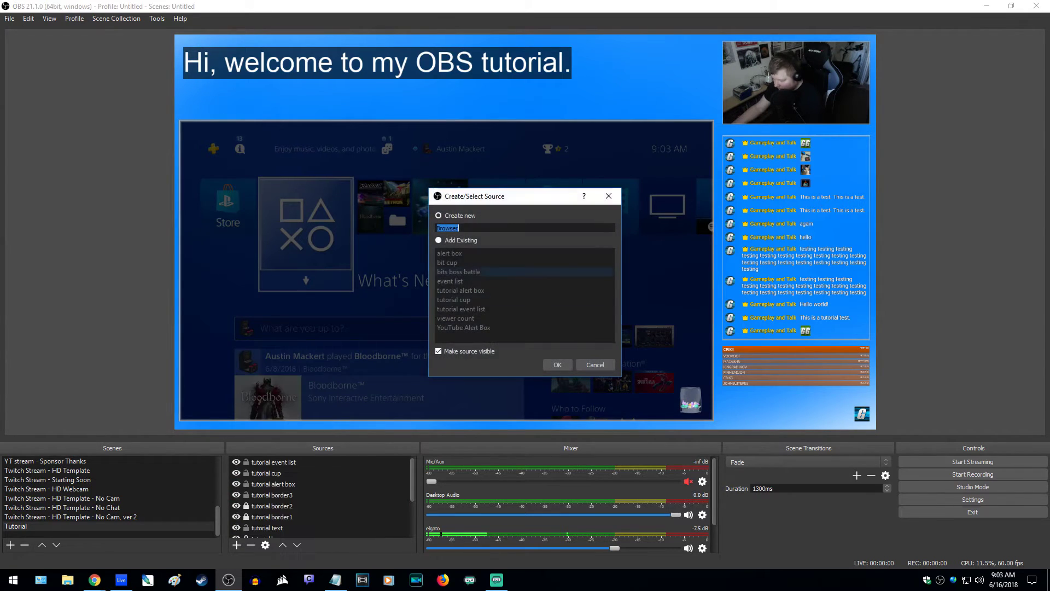
{"action": "type", "text": "tutorial viewer"}
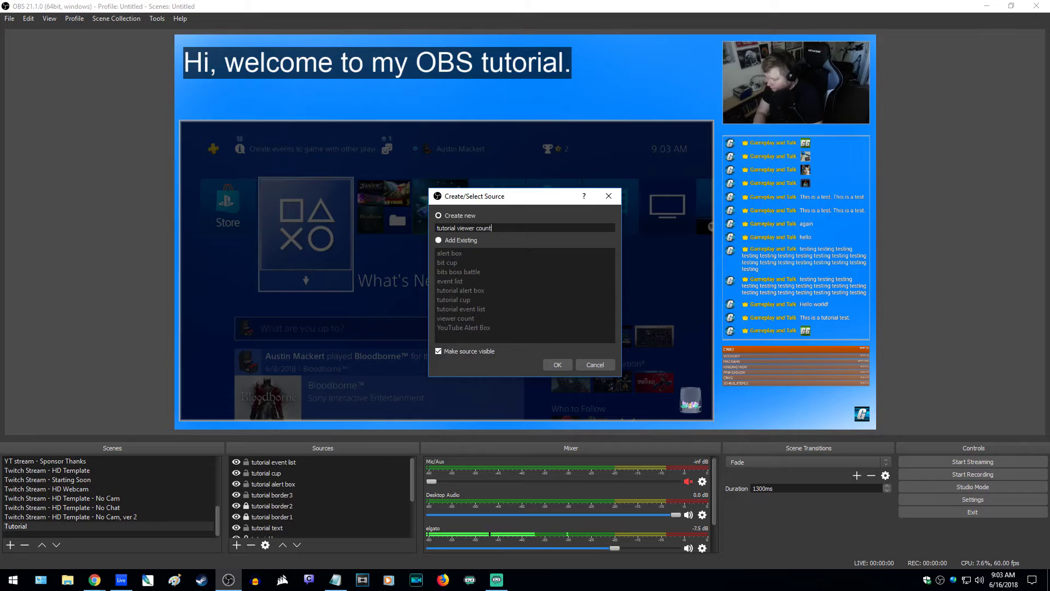
{"action": "key", "text": "Return"}
Paste the private viewer count widget URL, set 1280 × 720 at 60 FPS, and enable refresh when the scene becomes active
{"action": "key", "text": "ctrl+a"}
{"action": "key", "text": "ctrl+v"}
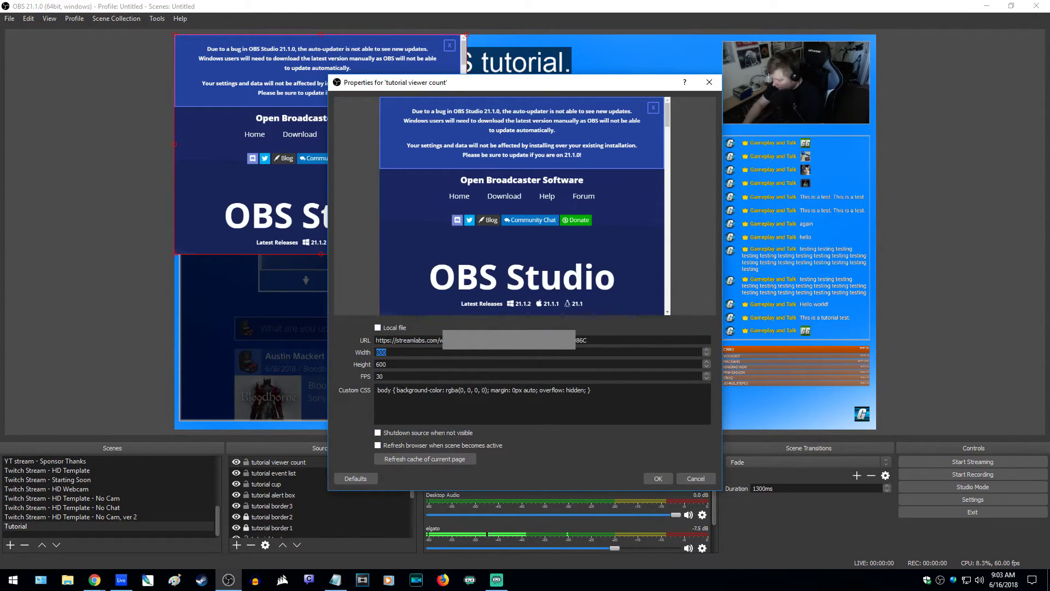
{"action": "type", "text": "60"}
{"action": "left_click", "coordinate": [377, 445]}
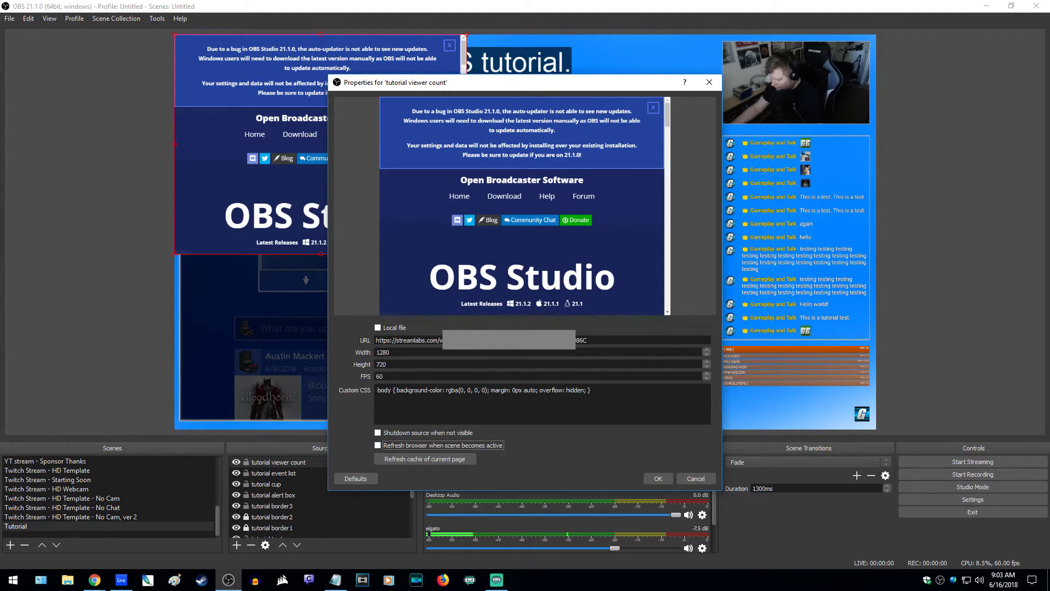
{"action": "left_click", "coordinate": [658, 479]}
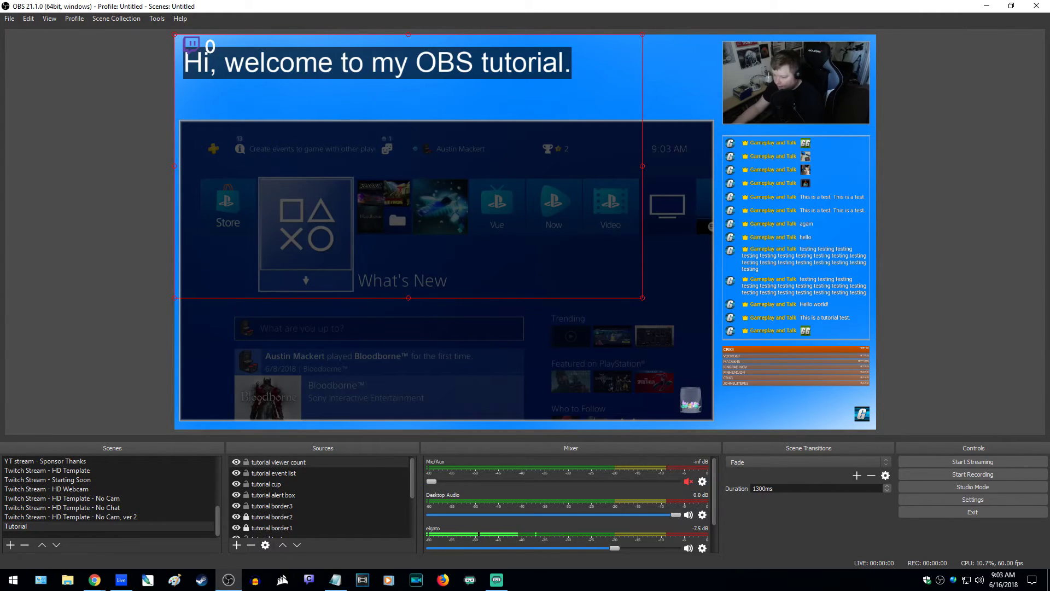
Try the viewer count in several places, ending in the gameplay area's upper-left corner
{"action": "left_click_drag", "start_coordinate": [191, 45], "coordinate": [398, 101]}
{"action": "left_click_drag", "start_coordinate": [619, 222], "coordinate": [700, 229]}
{"action": "left_click_drag", "start_coordinate": [753, 62], "coordinate": [216, 137]}
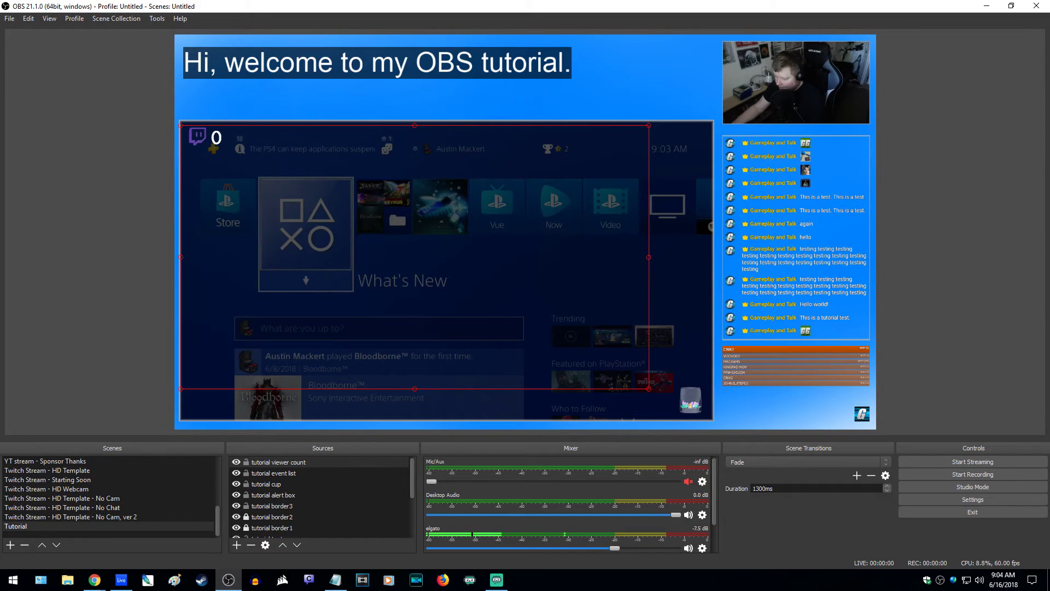
{"action": "key", "text": "Escape"}
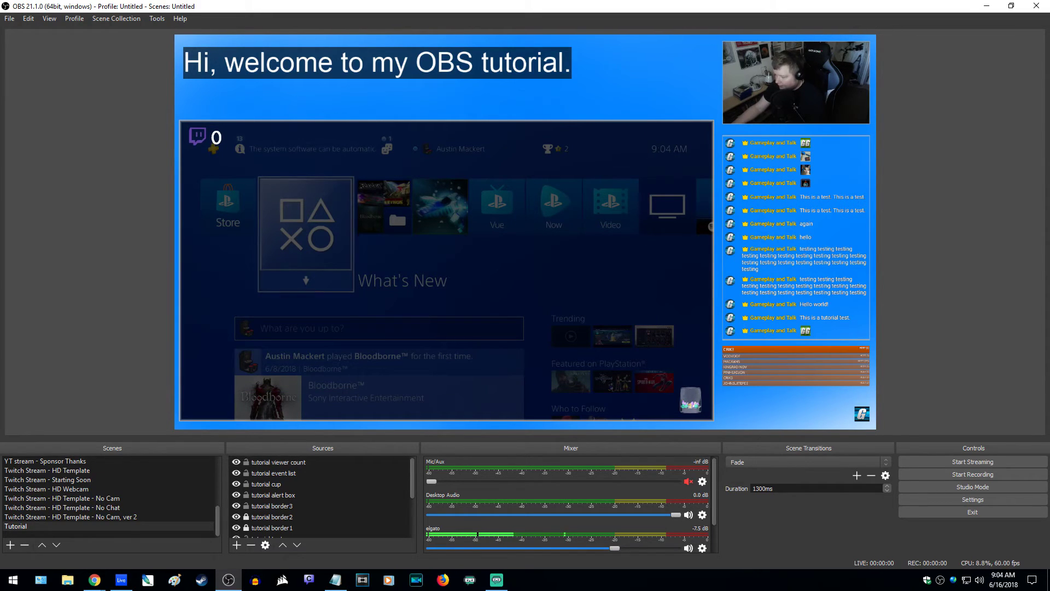
Crop the viewer count closely around its icon and number and place it in the webcam picture's lower-right corner
{"action": "left_click_drag", "start_coordinate": [216, 137], "coordinate": [246, 130]}
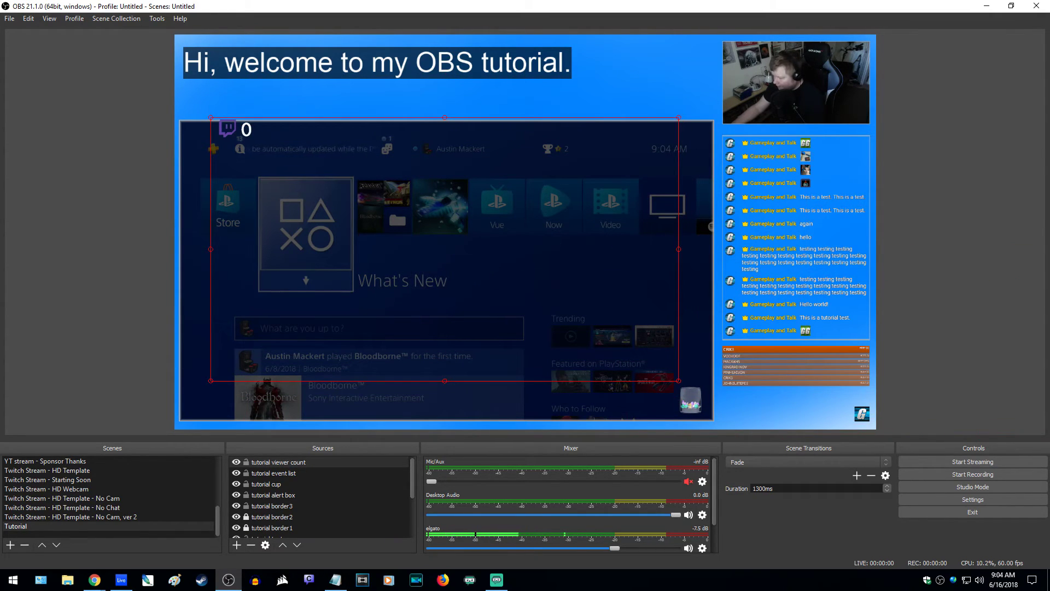
{"action": "left_click_drag", "start_coordinate": [678, 380], "coordinate": [862, 112]}
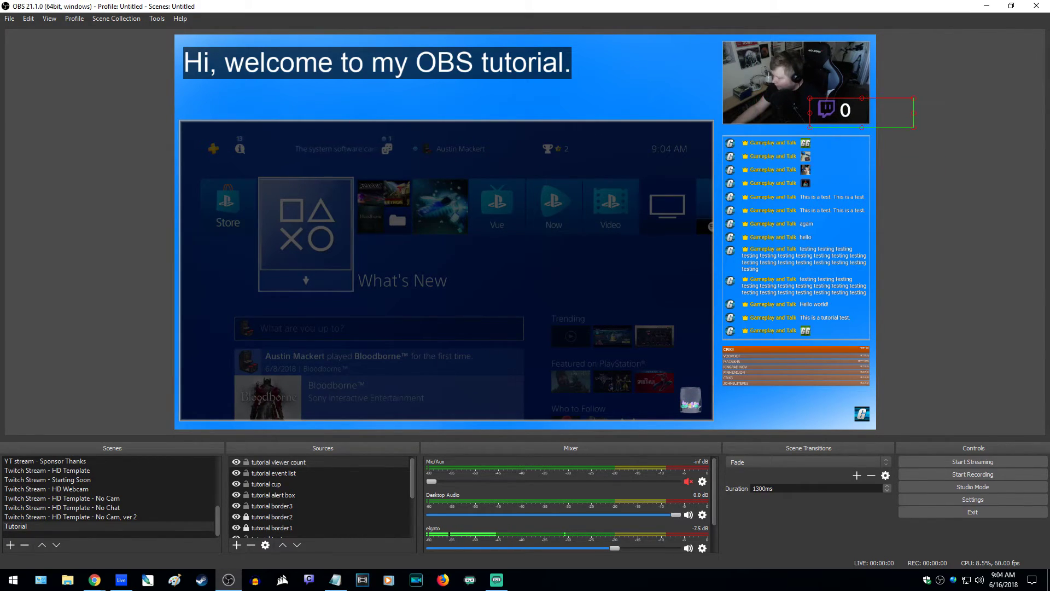
{"action": "key", "text": "Escape"}
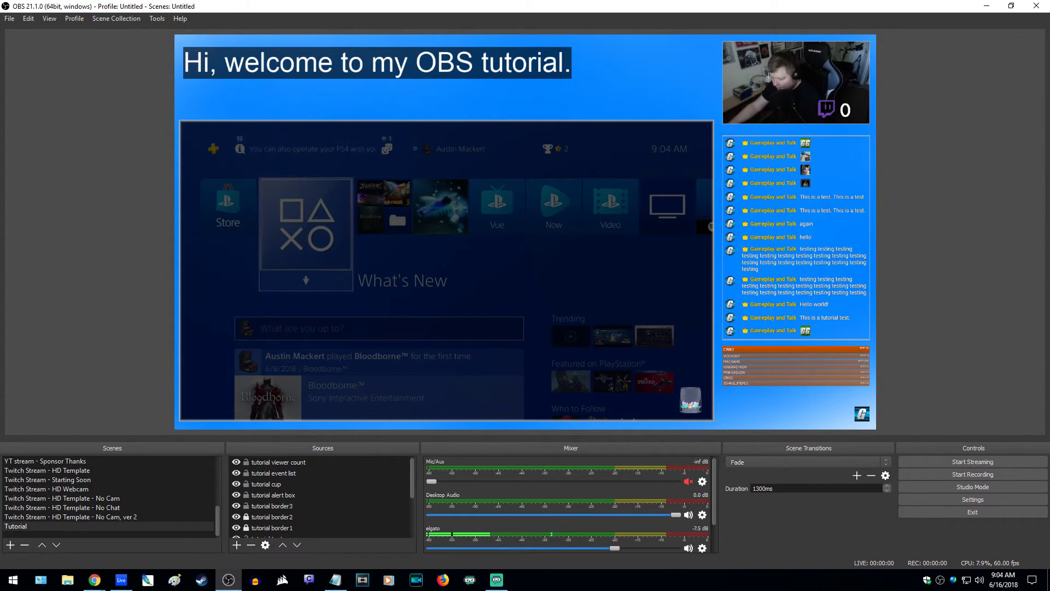
Review the Streamlabs Viewer Count page and its widget list in Chrome, and return to OBS
{"action": "left_click", "coordinate": [94, 580]}
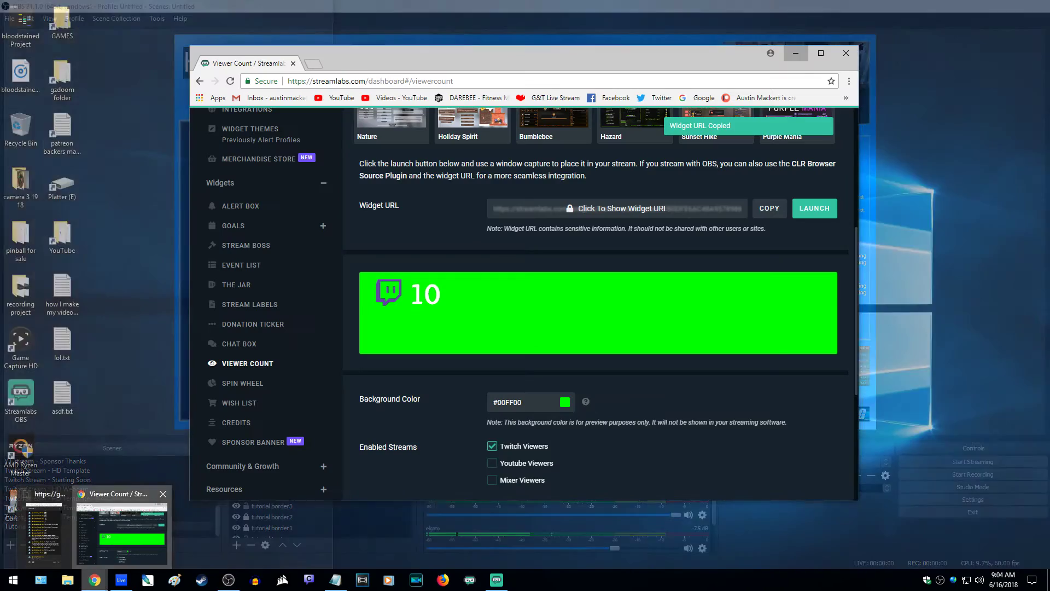
{"action": "left_click", "coordinate": [123, 530]}
{"action": "key", "text": "super+Up"}
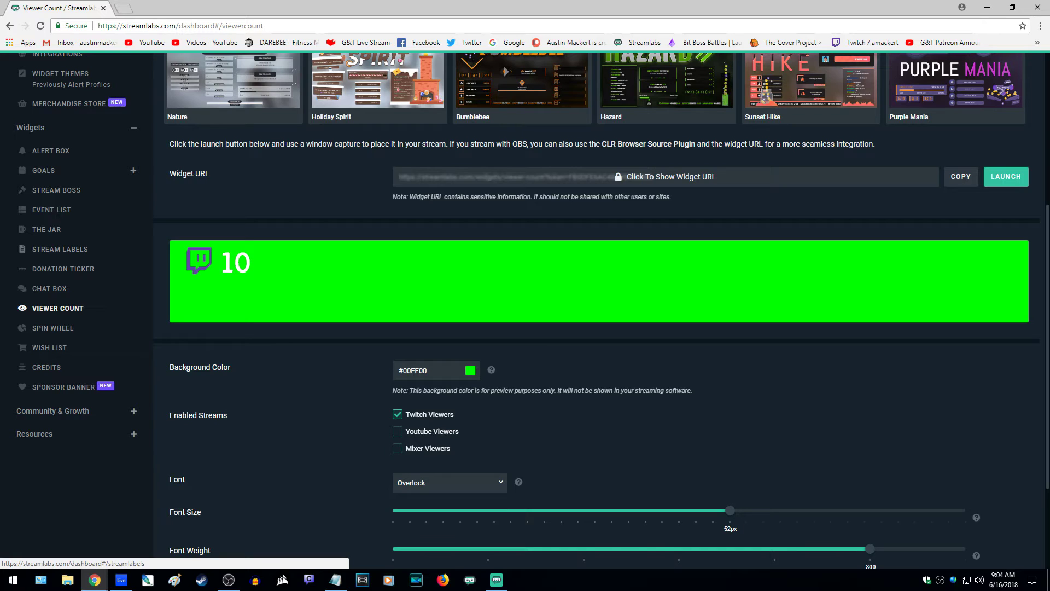
{"action": "scroll", "coordinate": [525, 295], "scroll_direction": "up", "scroll_amount": 5}
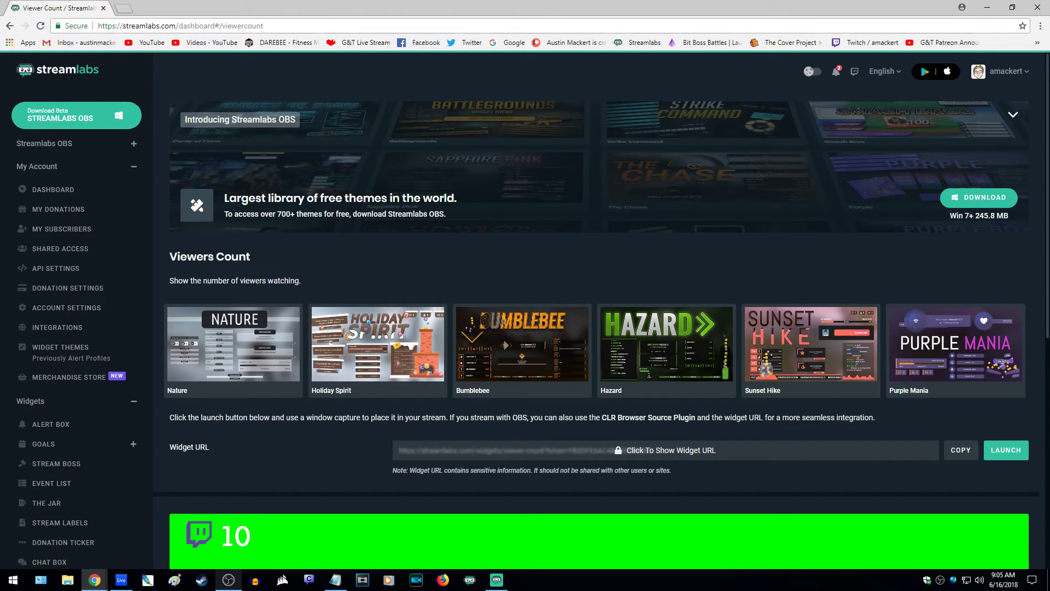
{"action": "left_click", "coordinate": [229, 580]}
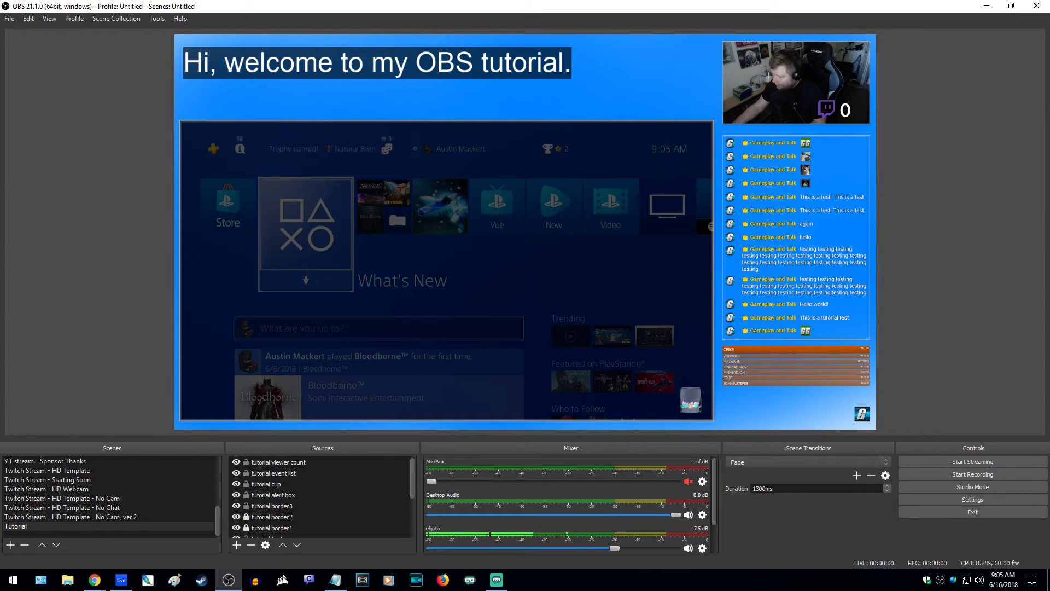
Disable the Color Key filter on the tutorial chat source
{"action": "left_click", "coordinate": [272, 506]}
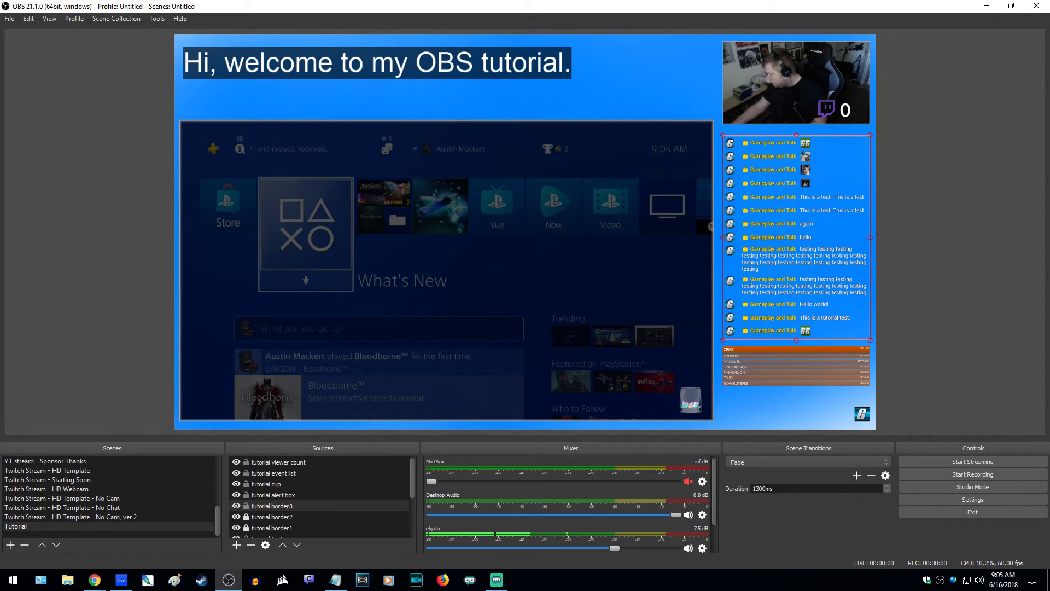
{"action": "key", "text": "Escape"}
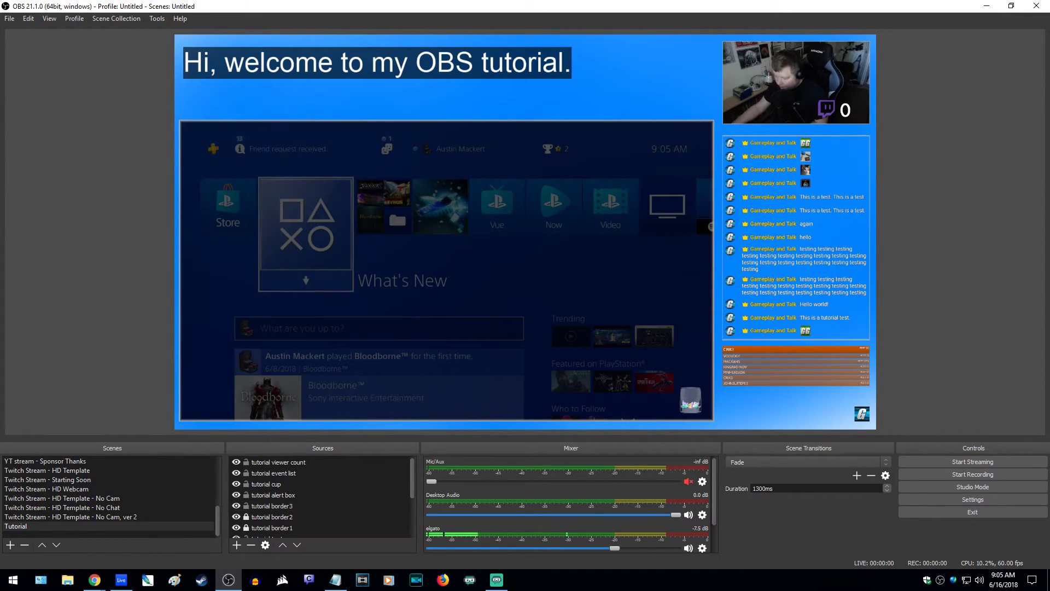
{"action": "scroll", "coordinate": [320, 495], "scroll_direction": "down", "scroll_amount": 2}
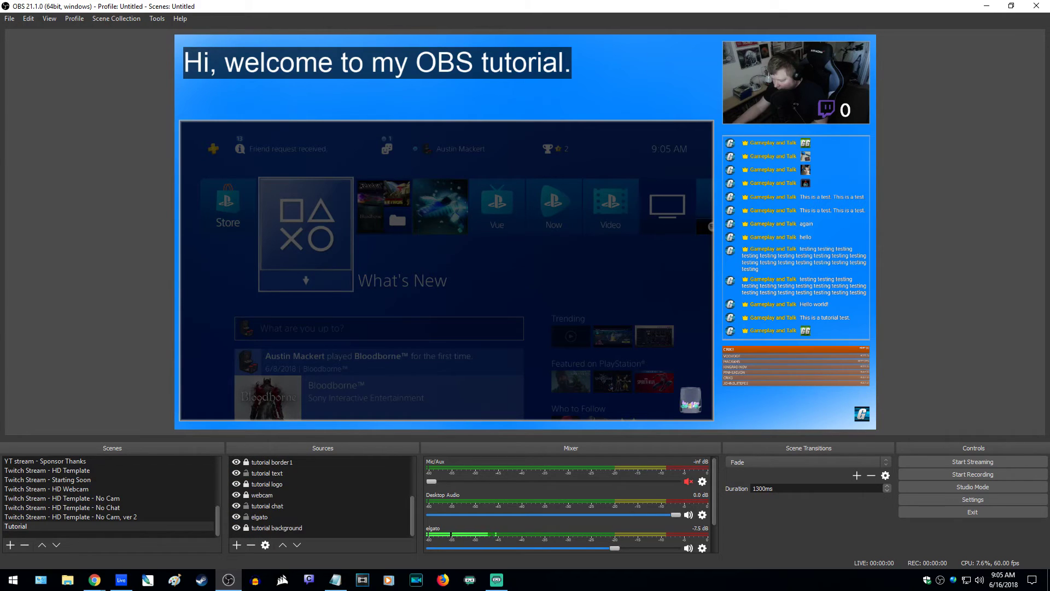
{"action": "right_click", "coordinate": [316, 506]}
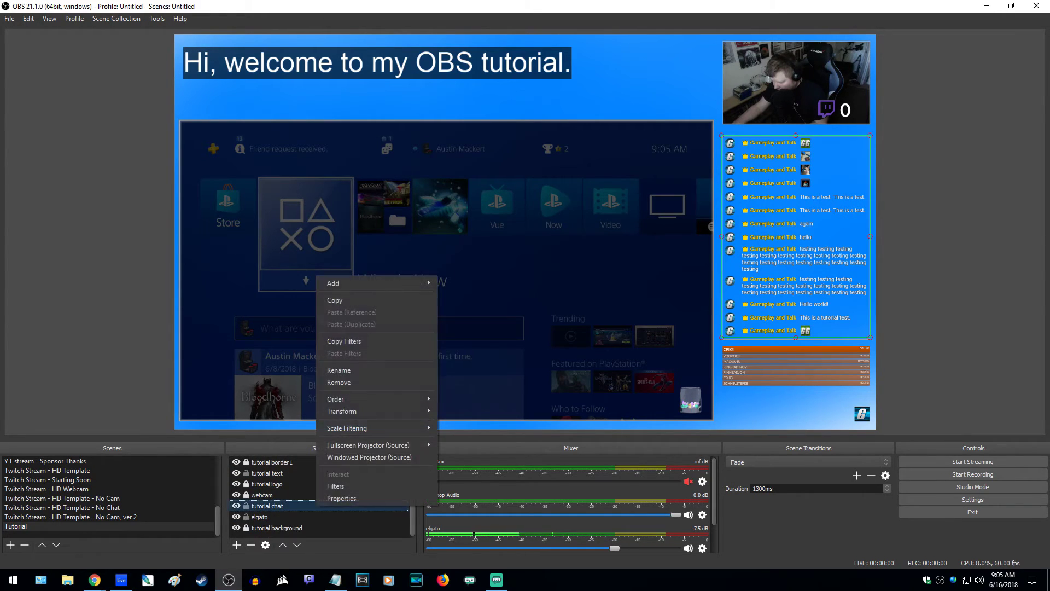
{"action": "left_click", "coordinate": [339, 486]}
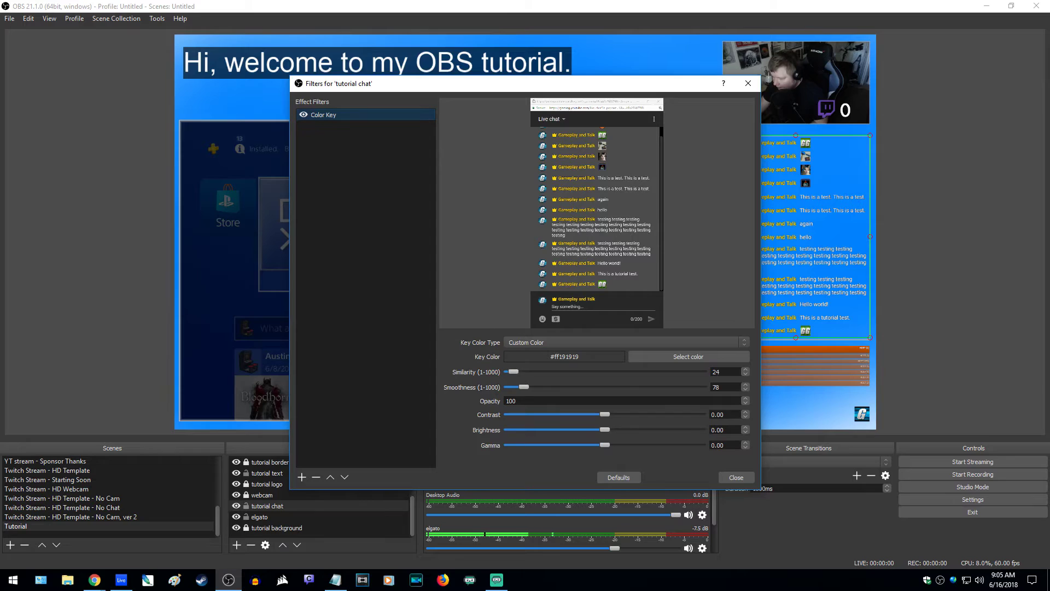
{"action": "left_click", "coordinate": [303, 115]}
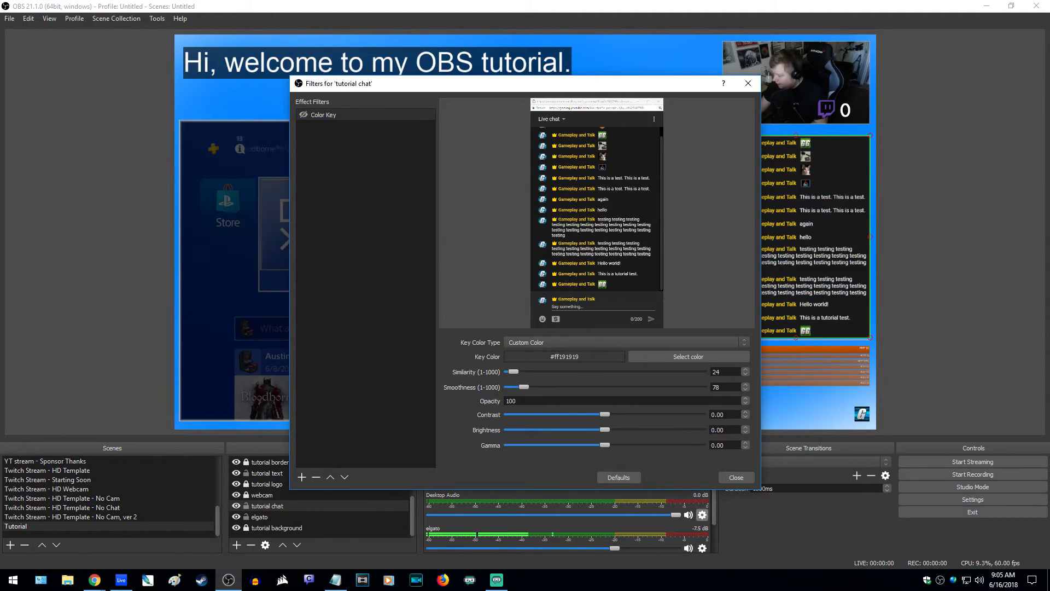
{"action": "left_click", "coordinate": [737, 477]}
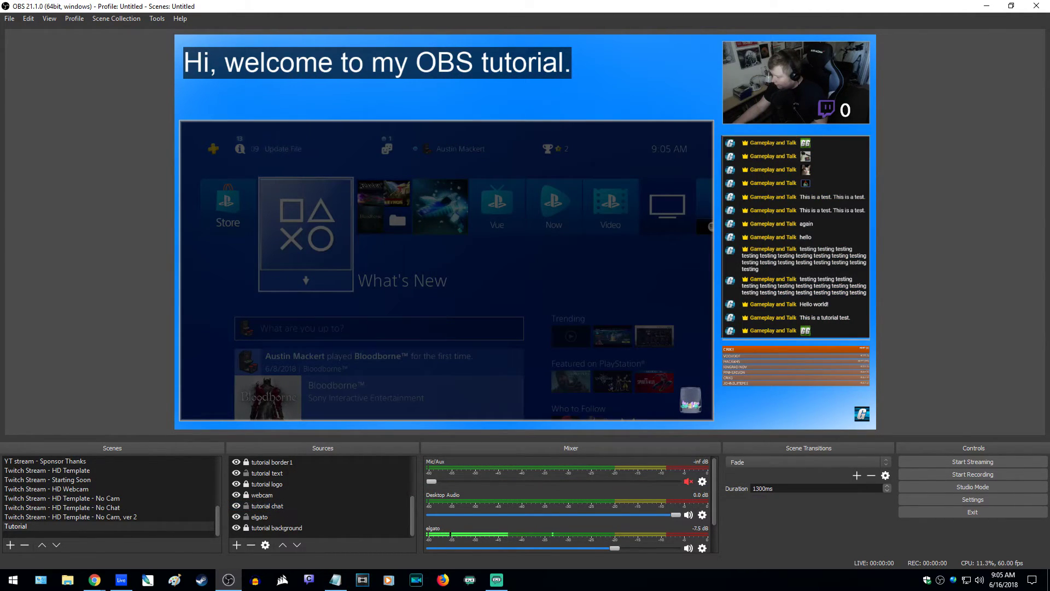
Check how the chat and its border fit together in the preview
{"action": "left_click", "coordinate": [796, 237]}
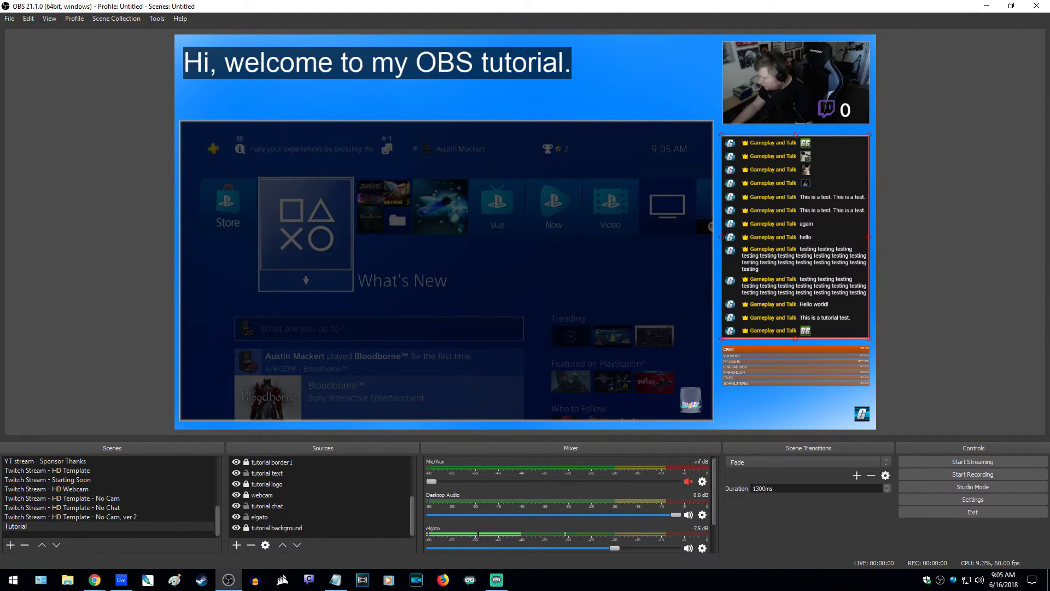
{"action": "left_click", "coordinate": [837, 109]}
{"action": "left_click", "coordinate": [930, 164]}
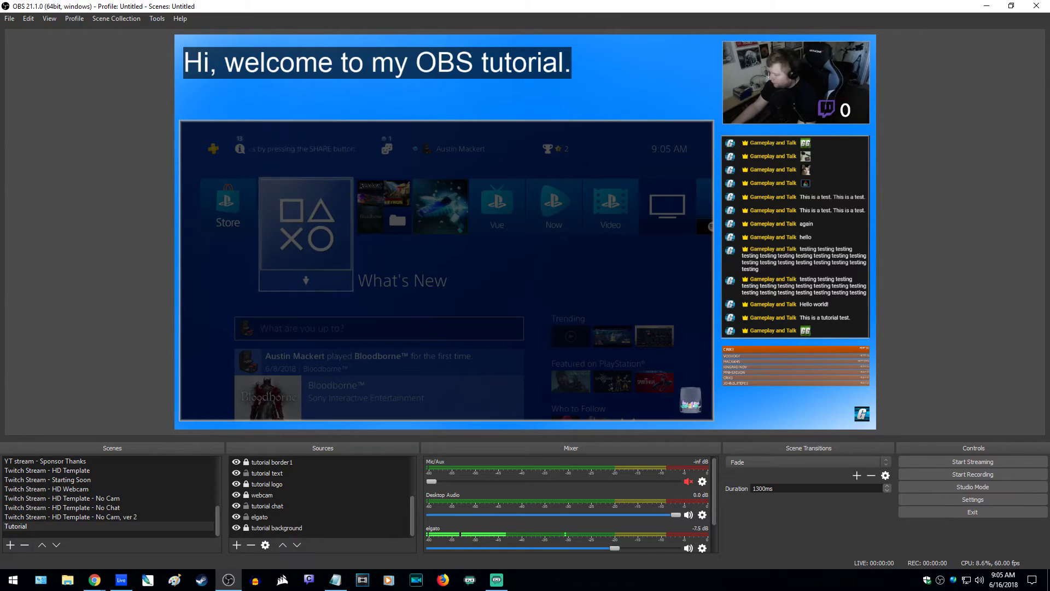
{"action": "left_click", "coordinate": [796, 236]}
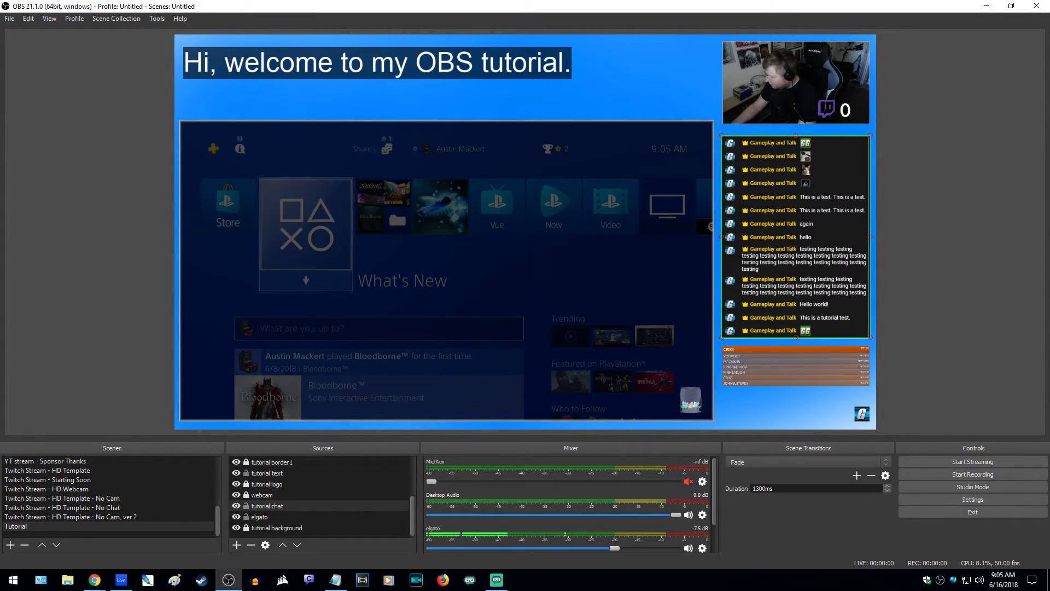
{"action": "key", "text": "Escape"}
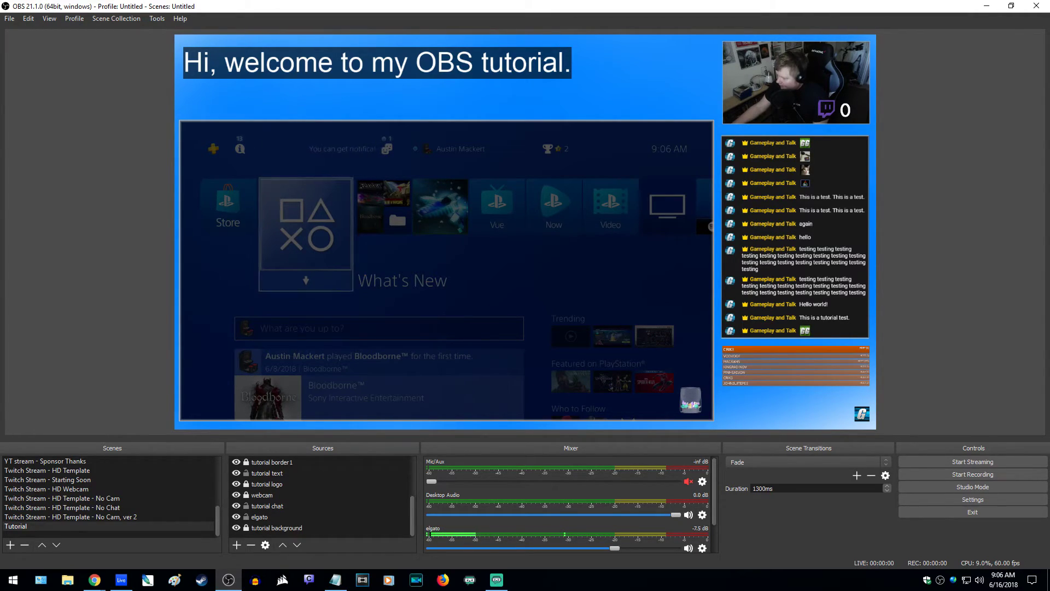
Add the existing image source "background grey" to the Tutorial scene
{"action": "left_click", "coordinate": [237, 545]}
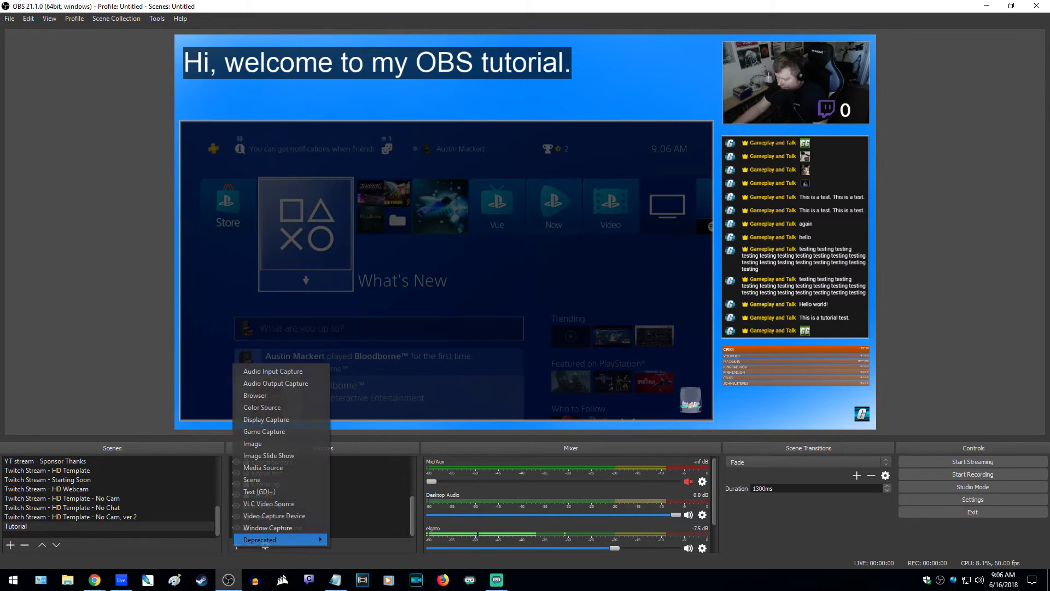
{"action": "left_click", "coordinate": [252, 443]}
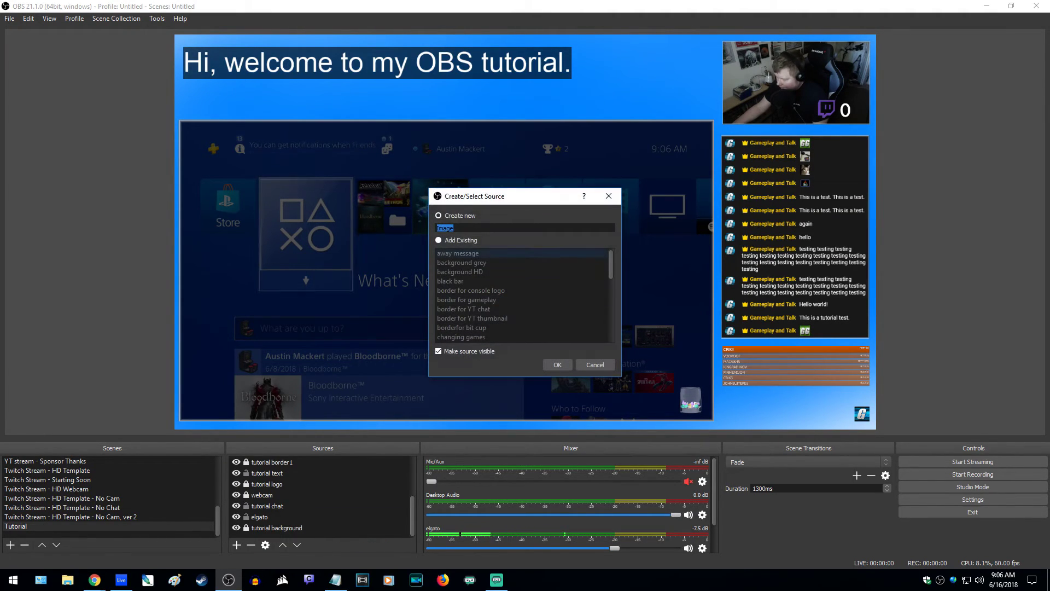
{"action": "left_click", "coordinate": [439, 240]}
{"action": "left_click", "coordinate": [461, 263]}
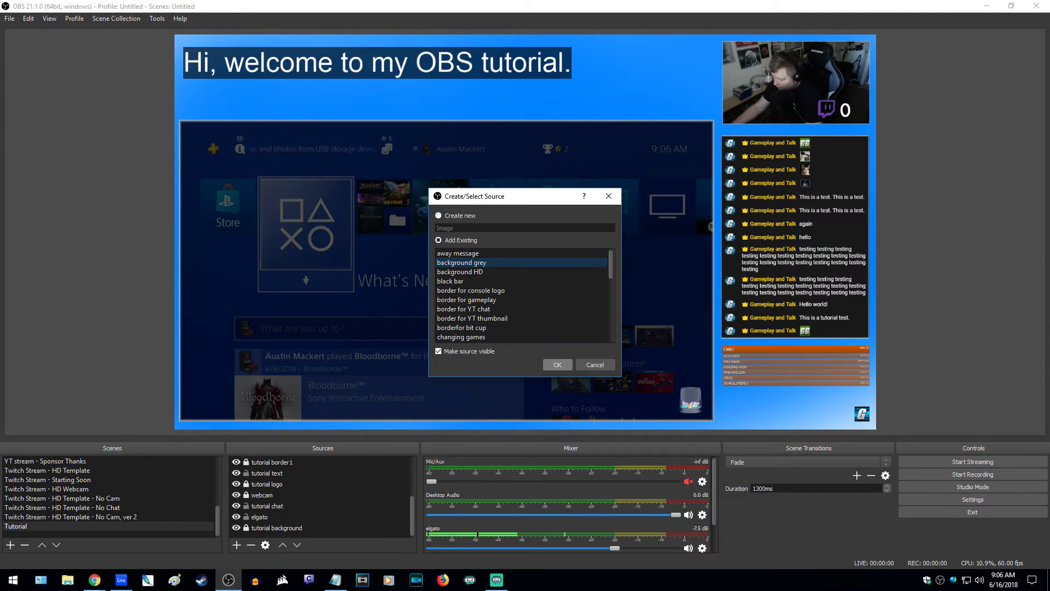
{"action": "left_click", "coordinate": [558, 365]}
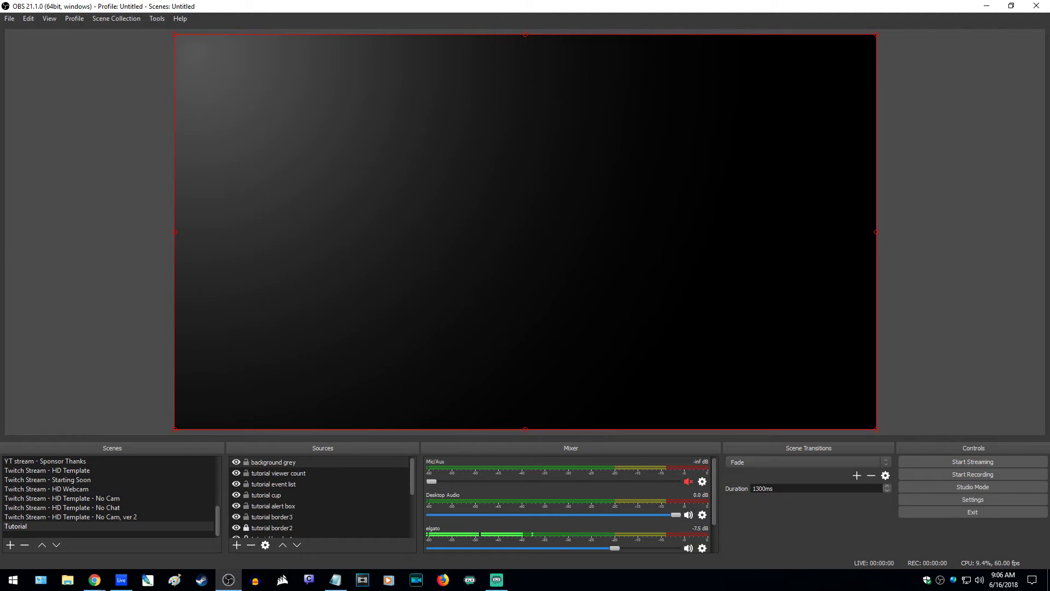
Enlarge the background grey image well past the canvas edges and shift it so its lighter area spreads across the scene
{"action": "left_click_drag", "start_coordinate": [876, 429], "coordinate": [1049, 527]}
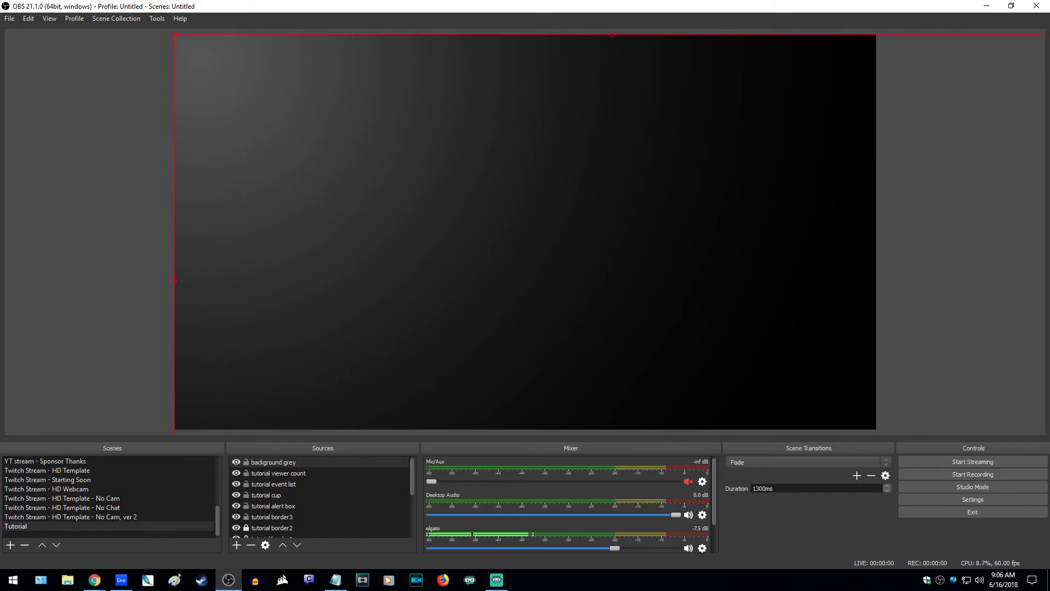
{"action": "left_click_drag", "start_coordinate": [175, 280], "coordinate": [0, 280]}
{"action": "left_click_drag", "start_coordinate": [383, 230], "coordinate": [956, 225]}
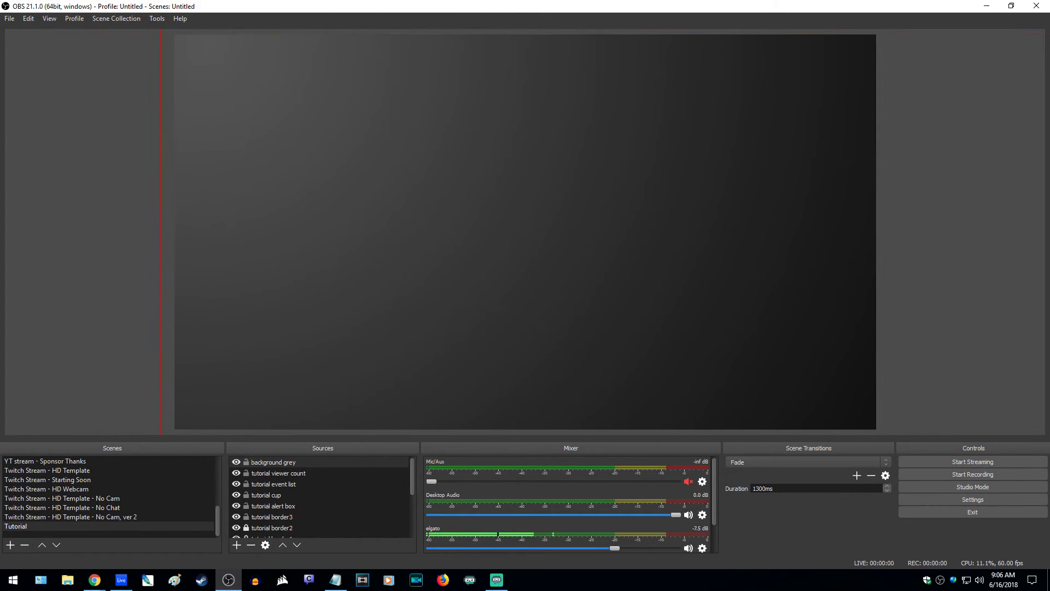
Rotate the background grey image 180 degrees and shrink it to a smaller rectangle in the middle of the canvas
{"action": "right_click", "coordinate": [298, 462]}
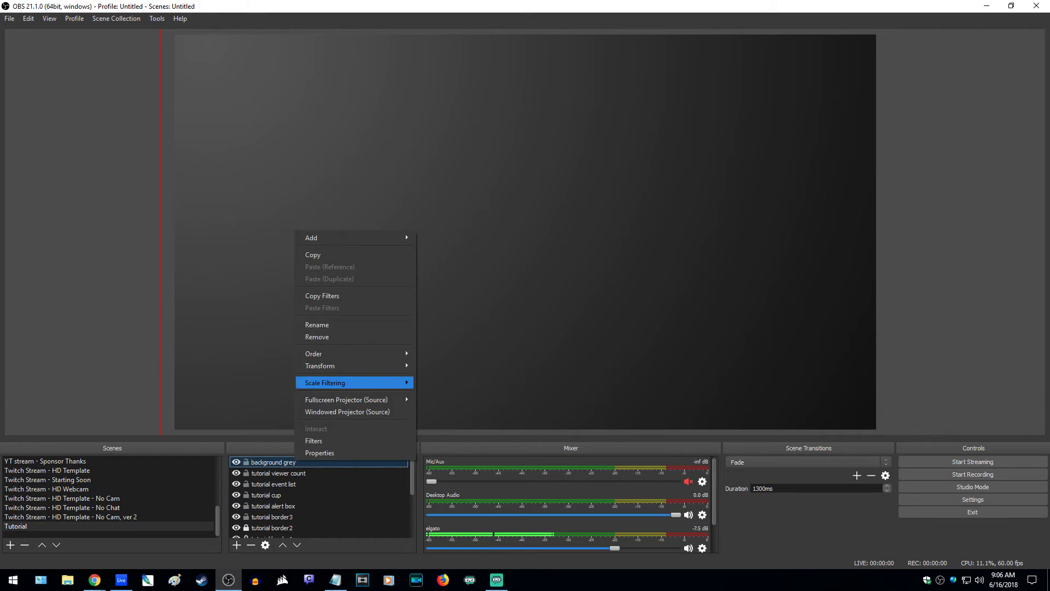
{"action": "mouse_move", "coordinate": [328, 365]}
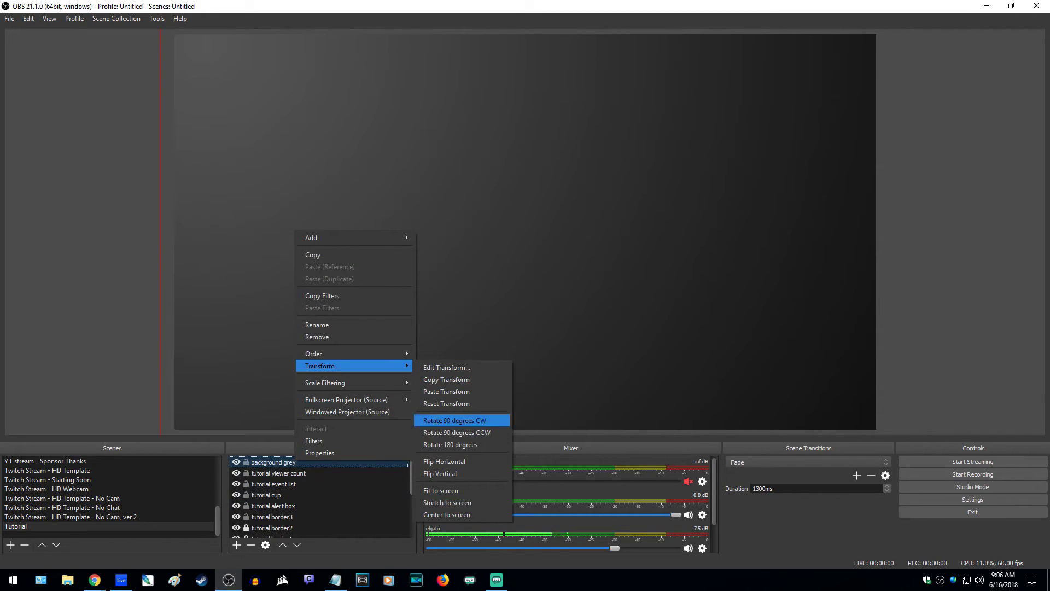
{"action": "left_click", "coordinate": [450, 444]}
{"action": "left_click_drag", "start_coordinate": [683, 230], "coordinate": [1040, 242]}
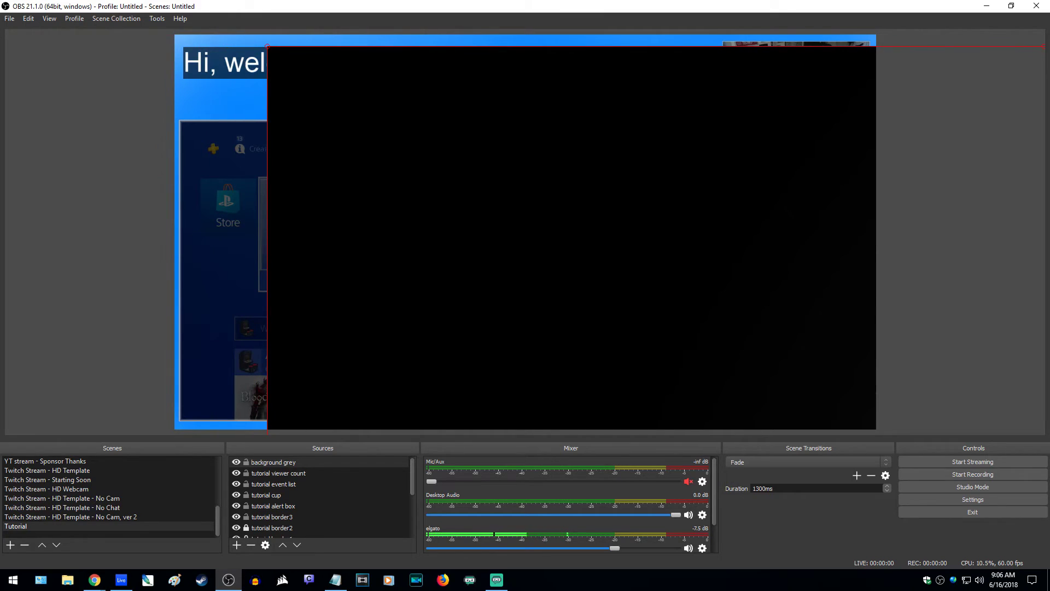
{"action": "left_click_drag", "start_coordinate": [431, 242], "coordinate": [352, 268]}
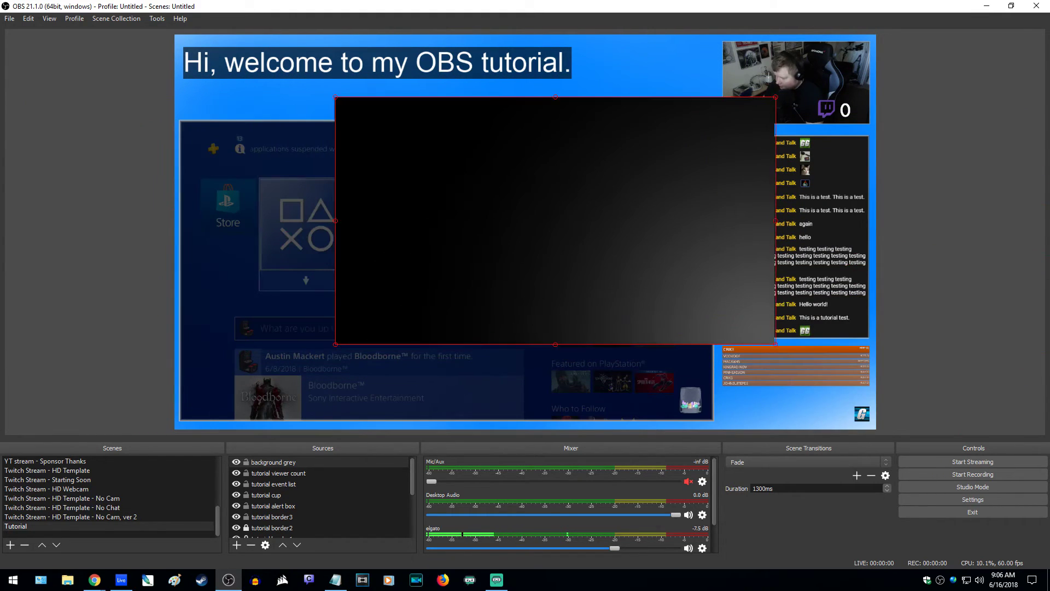
Crop the grey image's left side and enlarge it into a full-height panel over the webcam and chat column
{"action": "left_click_drag", "start_coordinate": [342, 221], "coordinate": [596, 221], "text": "alt"}
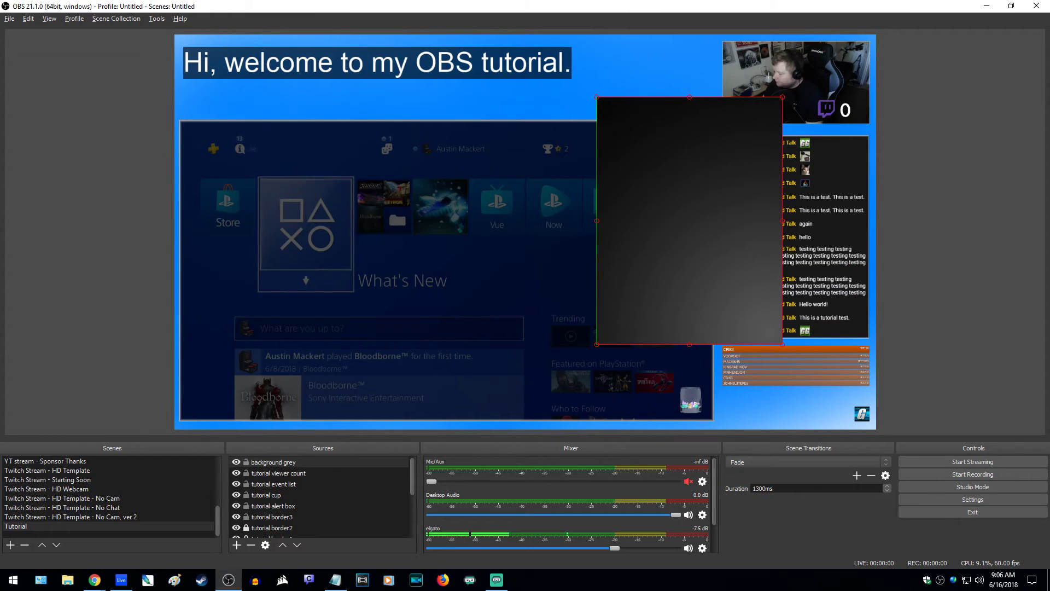
{"action": "left_click_drag", "start_coordinate": [689, 221], "coordinate": [794, 149]}
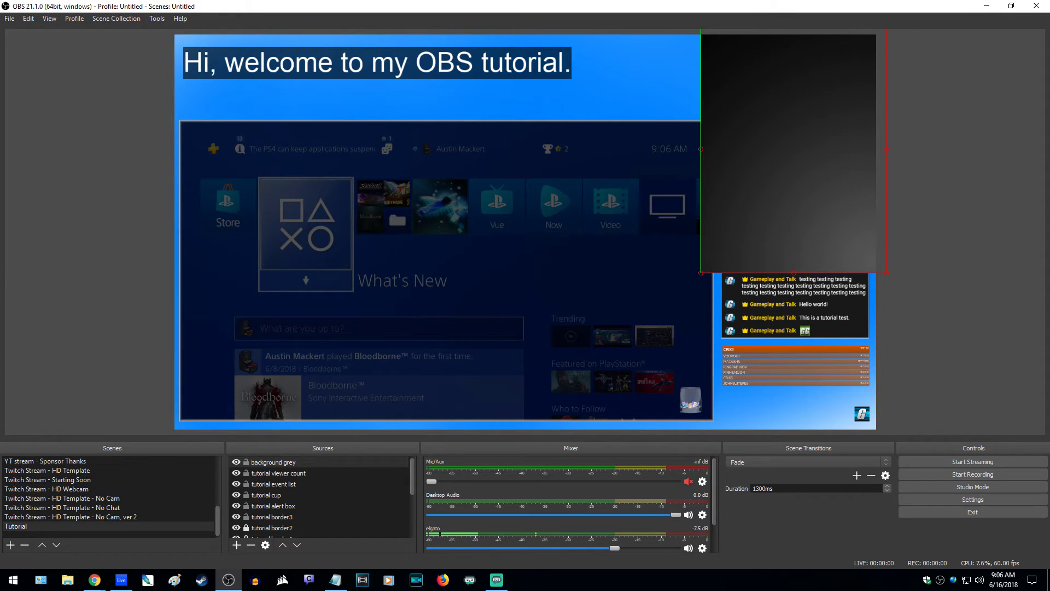
{"action": "left_click_drag", "start_coordinate": [887, 272], "coordinate": [1049, 514]}
{"action": "left_click_drag", "start_coordinate": [793, 328], "coordinate": [787, 231]}
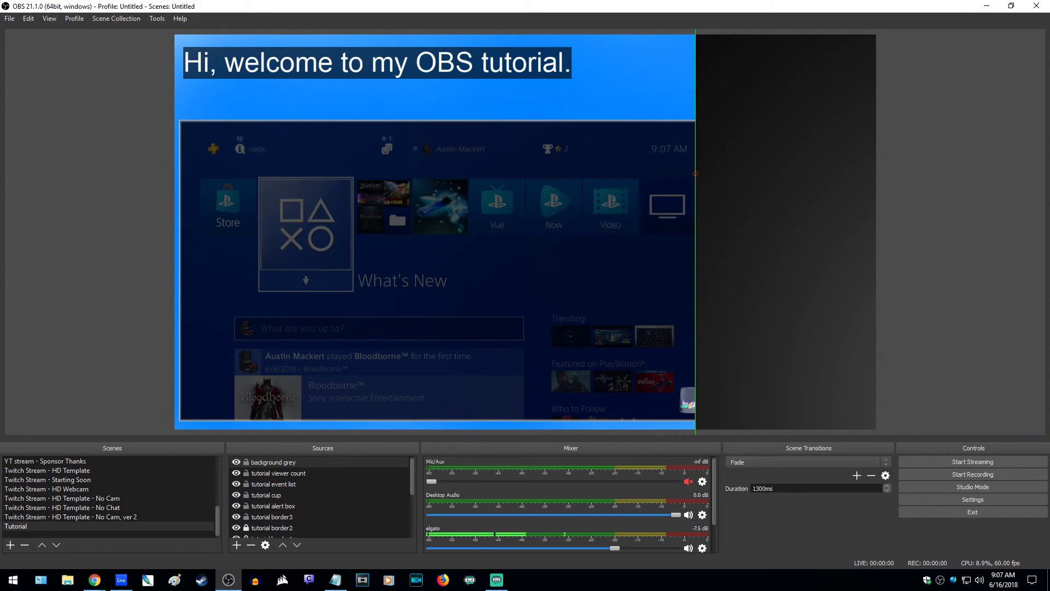
Move background grey down the source order to sit directly above tutorial background, behind every other source
{"action": "left_click", "coordinate": [296, 544]}
{"action": "left_click", "coordinate": [297, 544]}
{"action": "left_click", "coordinate": [297, 544]}
{"action": "left_click", "coordinate": [297, 544]}
{"action": "left_click", "coordinate": [297, 544]}
{"action": "left_click", "coordinate": [297, 544]}
{"action": "left_click", "coordinate": [297, 544]}
{"action": "left_click", "coordinate": [296, 544]}
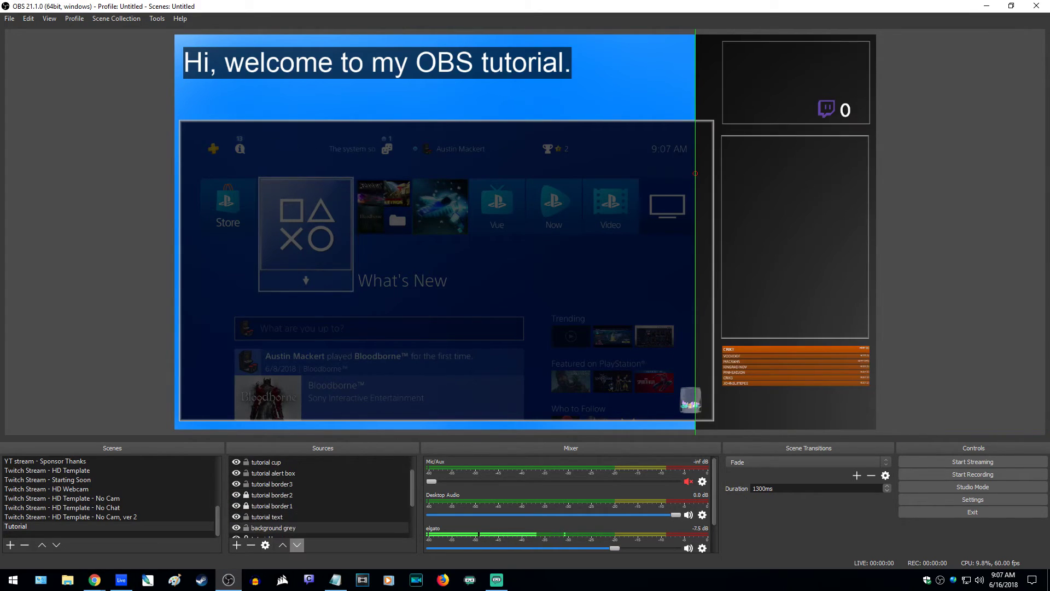
{"action": "left_click", "coordinate": [297, 544]}
{"action": "left_click", "coordinate": [297, 545]}
{"action": "left_click", "coordinate": [297, 545]}
{"action": "left_click", "coordinate": [297, 544]}
{"action": "left_click", "coordinate": [297, 545]}
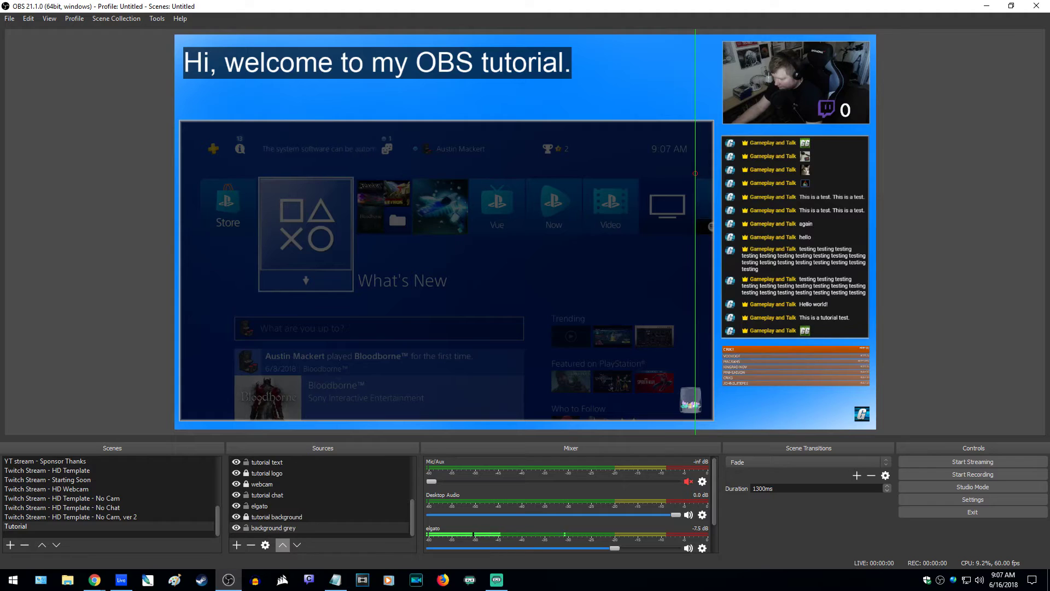
{"action": "left_click", "coordinate": [283, 545]}
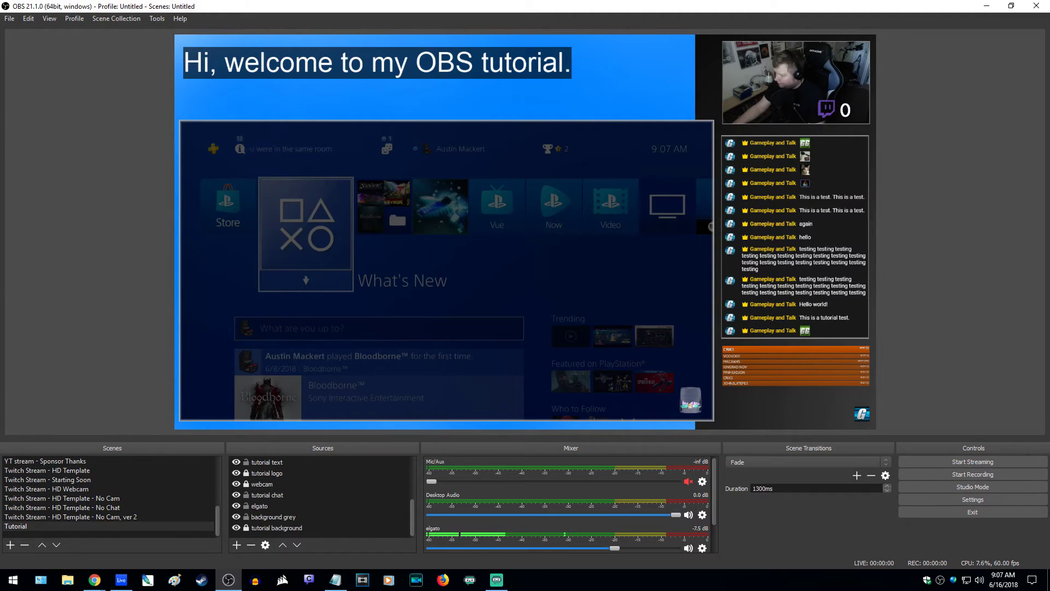
{"action": "left_click", "coordinate": [237, 544]}
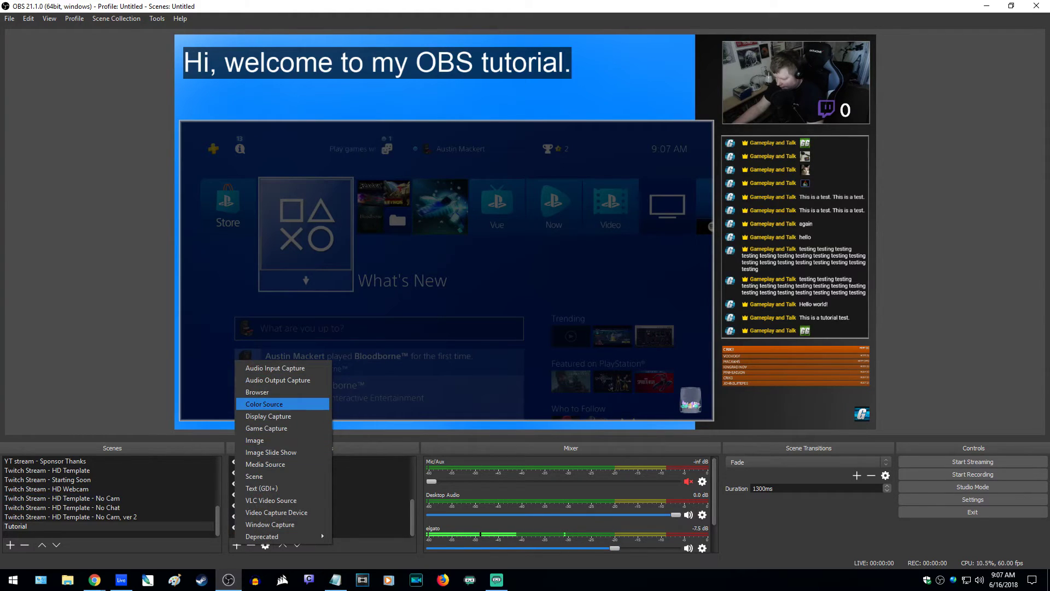
{"action": "left_click", "coordinate": [254, 440]}
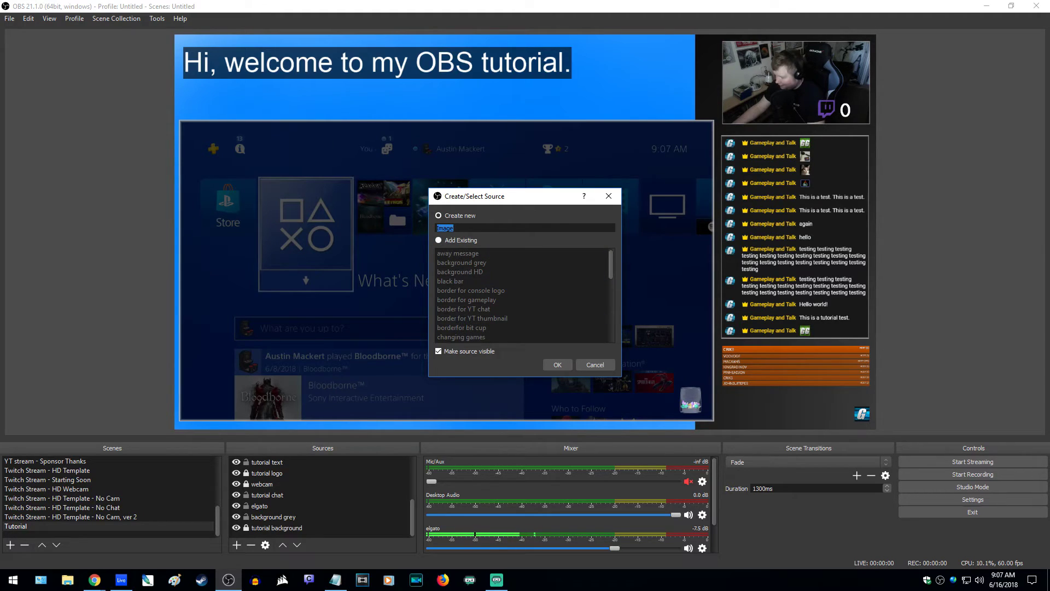
{"action": "left_click", "coordinate": [595, 364]}
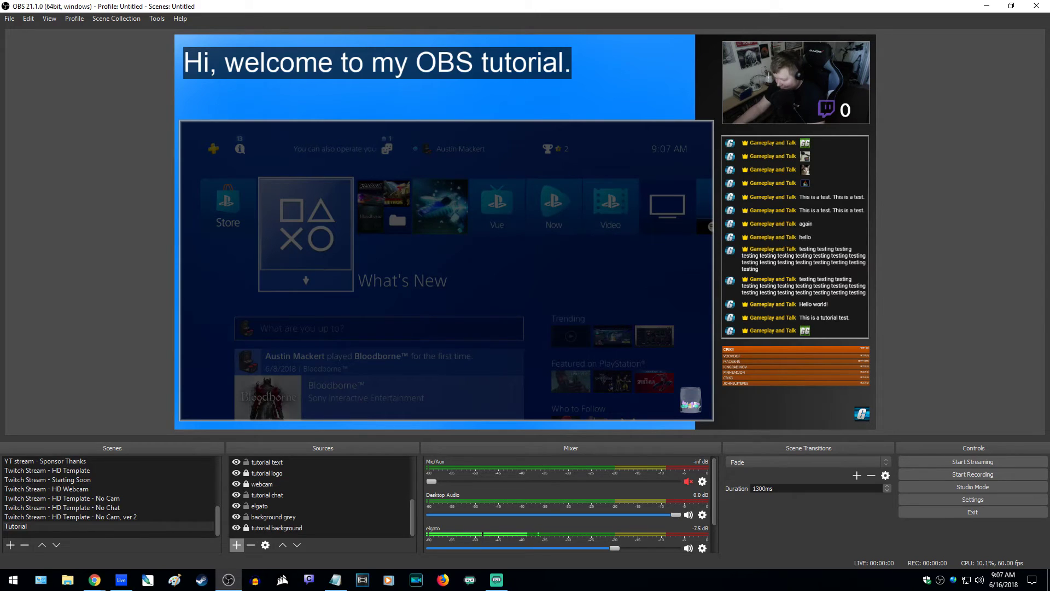
Create a Text (GDI+) source named "tutorial I" containing a single vertical bar character "|"
{"action": "left_click", "coordinate": [238, 544]}
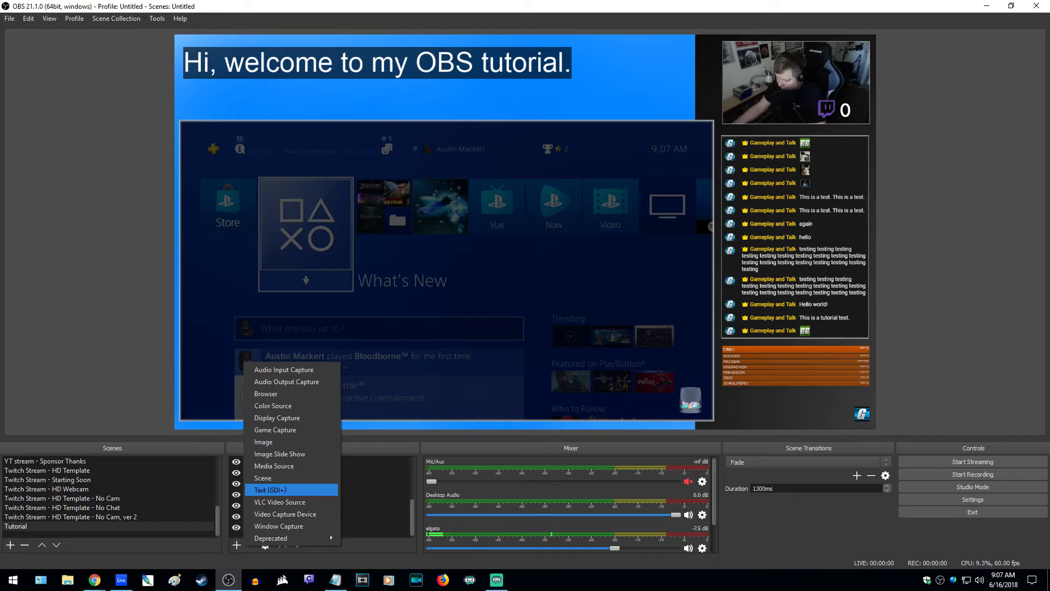
{"action": "left_click", "coordinate": [271, 490]}
{"action": "type", "text": "tutorial l"}
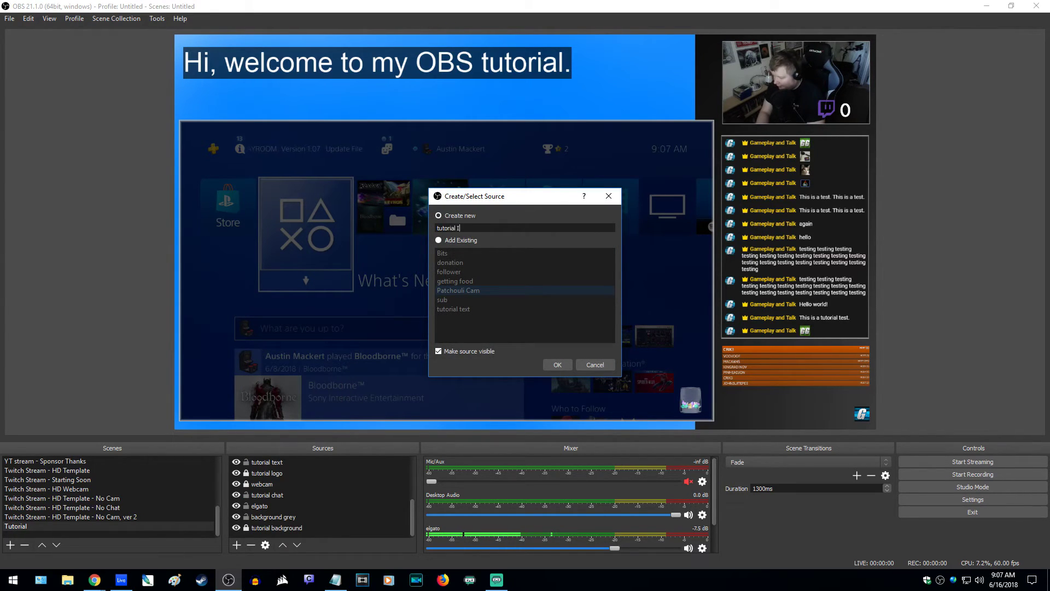
{"action": "type", "text": "al I"}
{"action": "key", "text": "Return"}
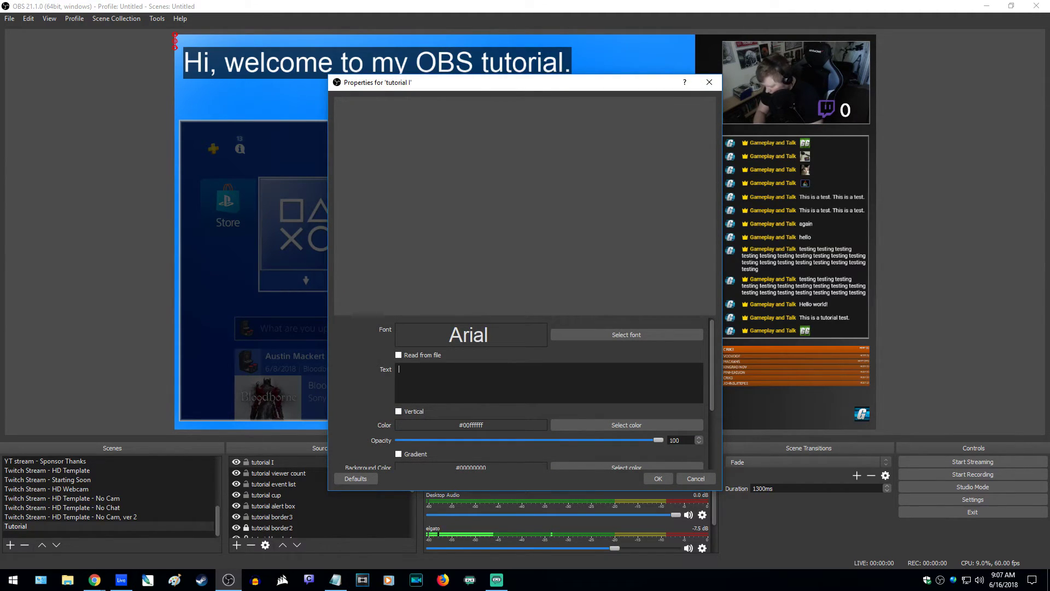
{"action": "type", "text": "|"}
Set the bar's font to Impact, size 72, and stretch it full height along the seam between blue background and grey panel
{"action": "left_click", "coordinate": [626, 334]}
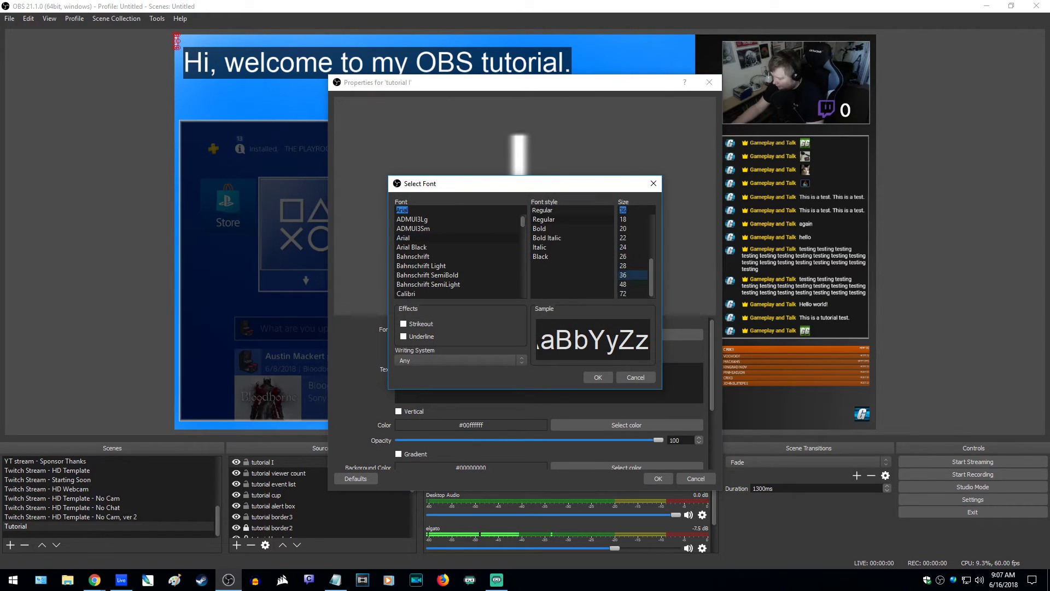
{"action": "type", "text": "72"}
{"action": "scroll", "coordinate": [459, 252], "scroll_direction": "down", "scroll_amount": 10}
{"action": "scroll", "coordinate": [459, 252], "scroll_direction": "up", "scroll_amount": 3}
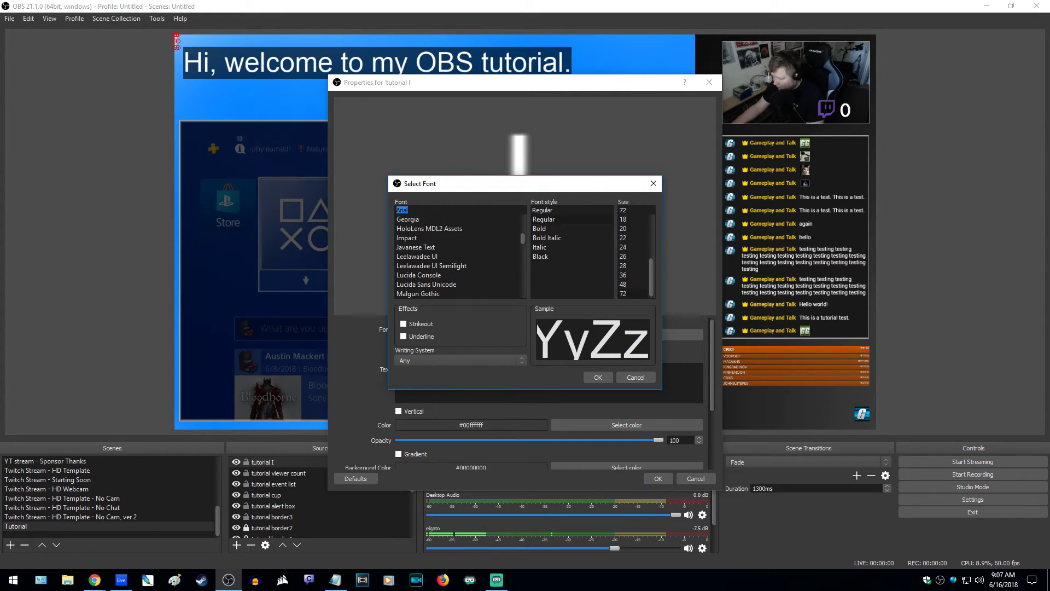
{"action": "left_click", "coordinate": [458, 238]}
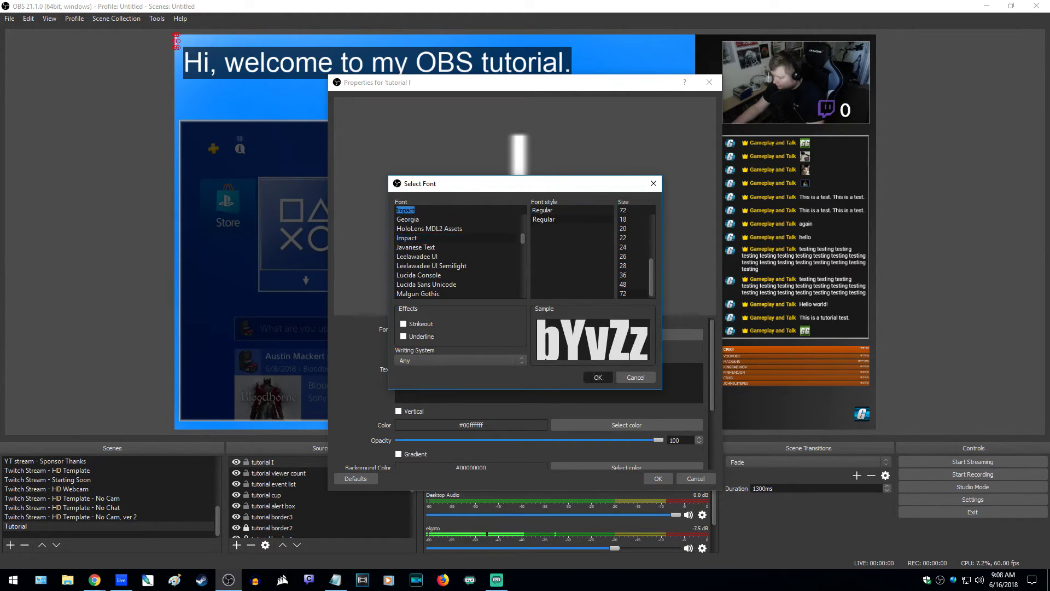
{"action": "left_click", "coordinate": [597, 377]}
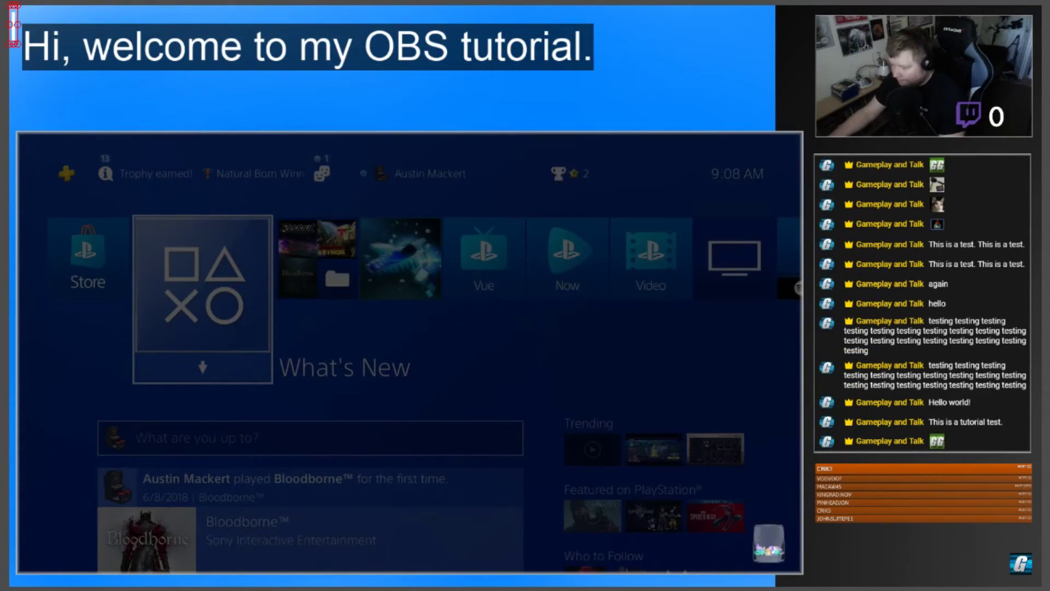
{"action": "left_click_drag", "start_coordinate": [13, 25], "coordinate": [777, 588]}
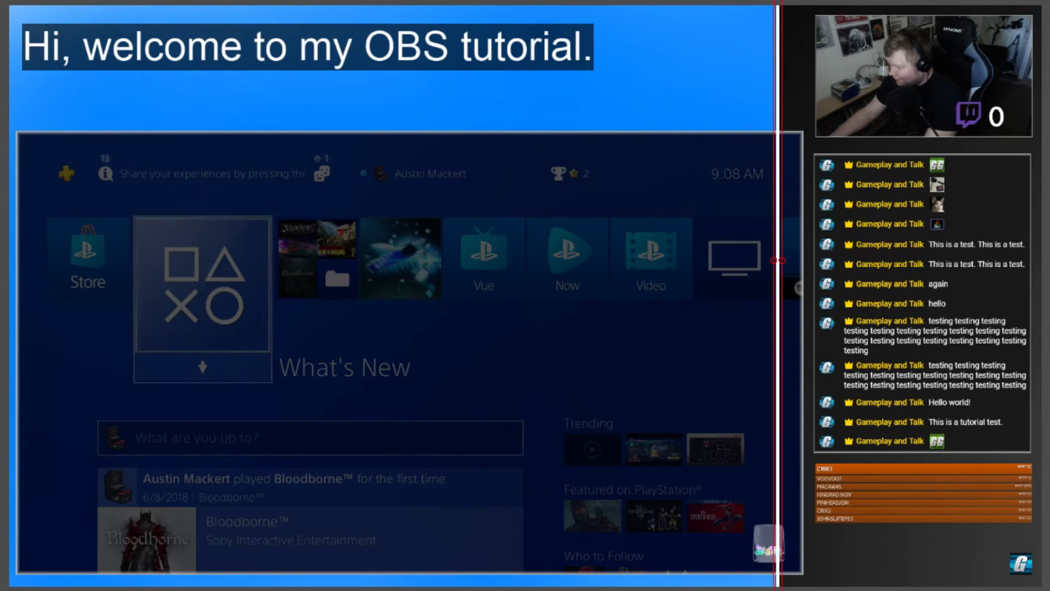
Recolor the vertical bar text to #828691 by sampling the grey of the existing borders on screen
{"action": "right_click", "coordinate": [239, 293]}
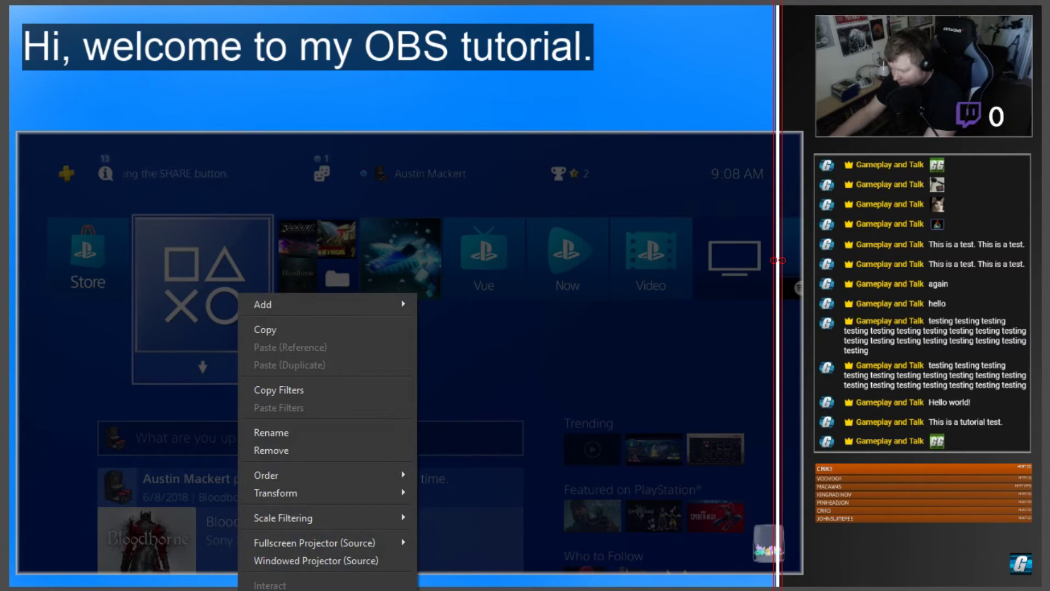
{"action": "left_click", "coordinate": [271, 588]}
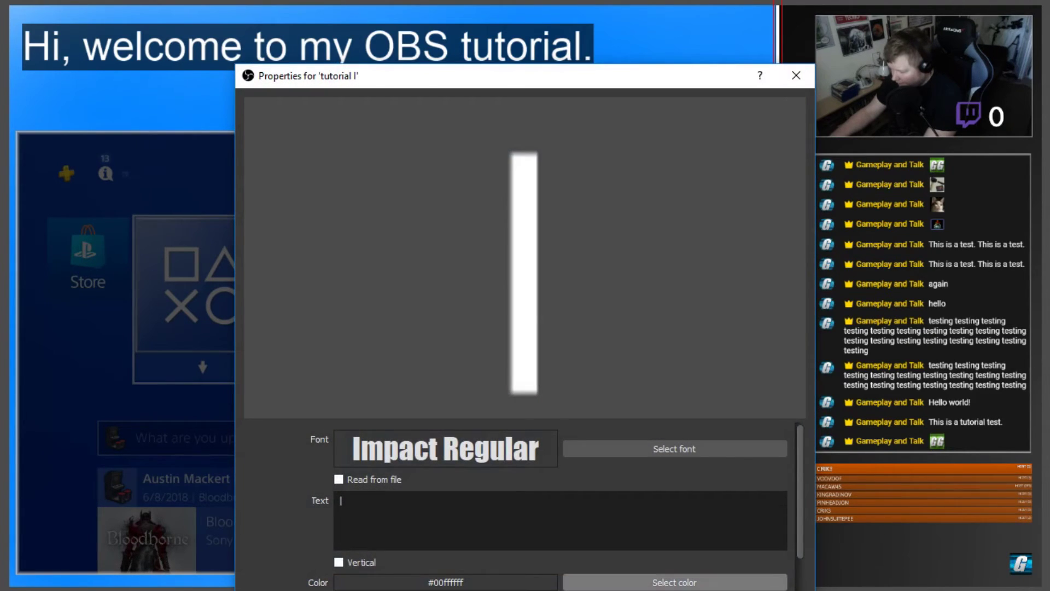
{"action": "left_click", "coordinate": [674, 582]}
{"action": "left_click", "coordinate": [406, 376]}
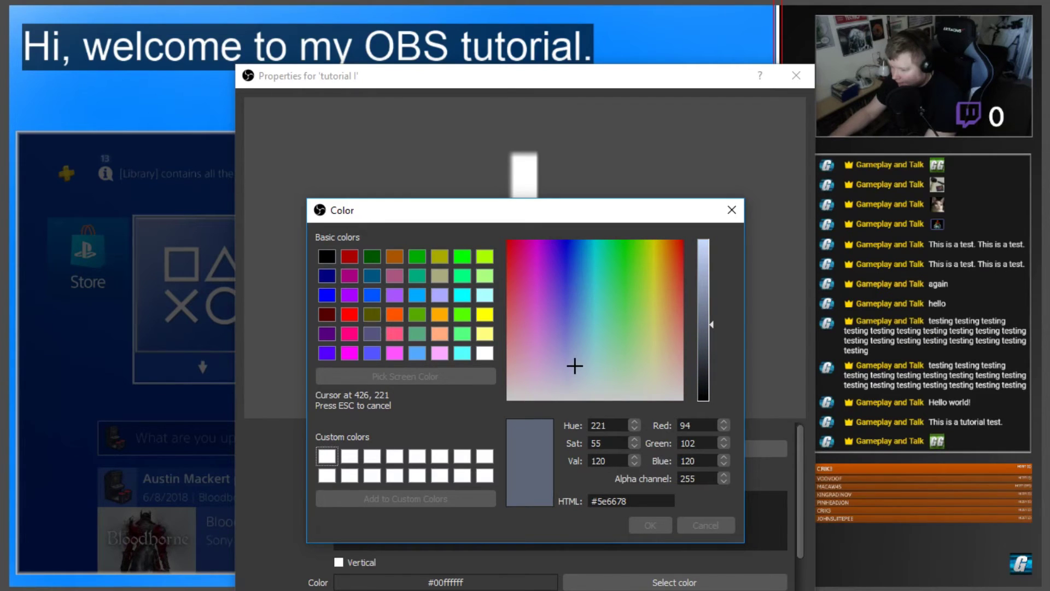
{"action": "key", "text": "Return"}
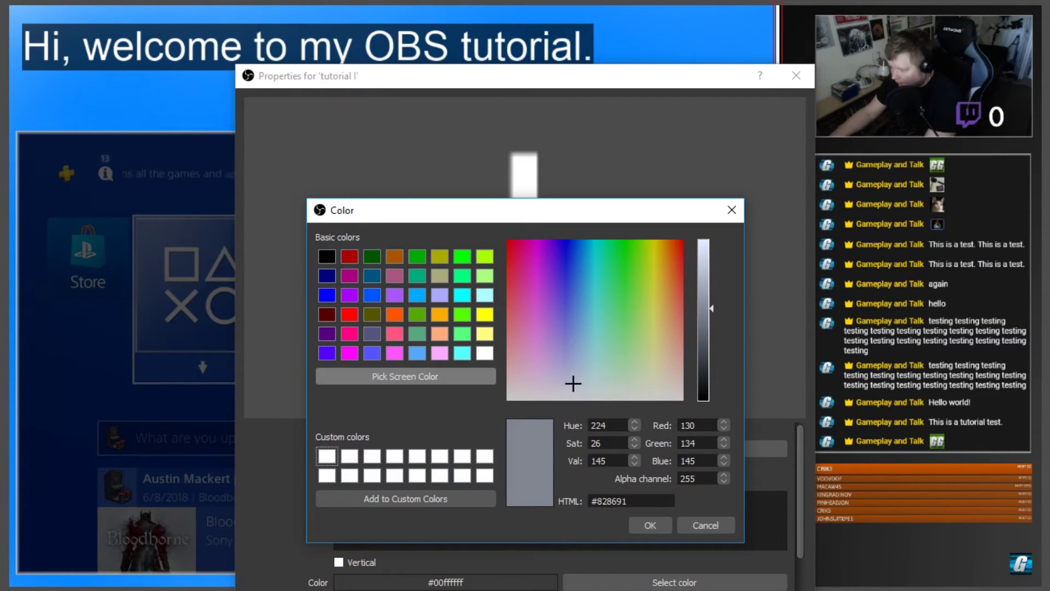
{"action": "key", "text": "Return"}
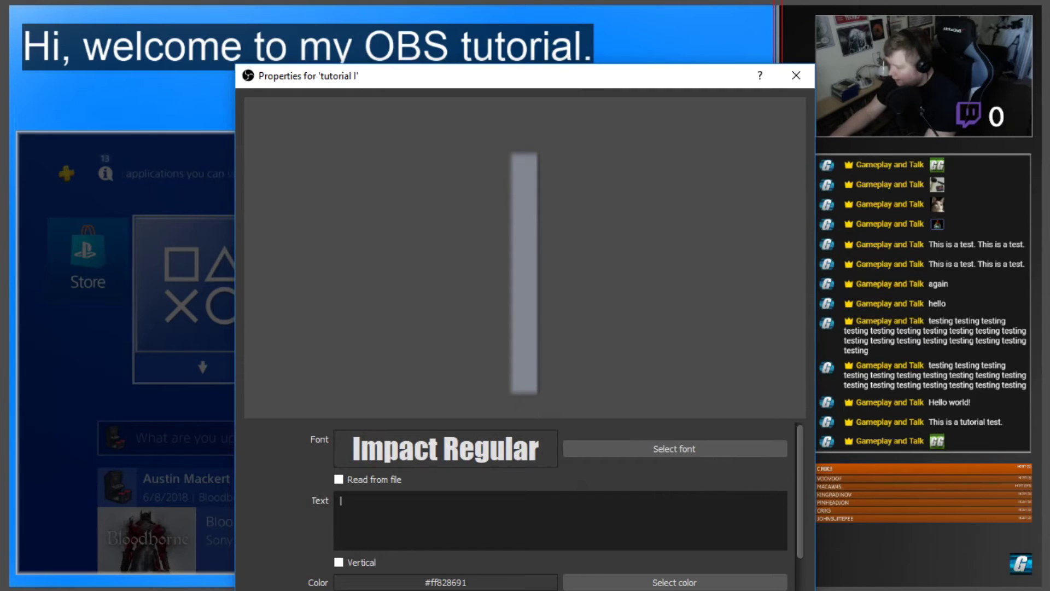
{"action": "key", "text": "Return"}
{"action": "key", "text": "Escape"}
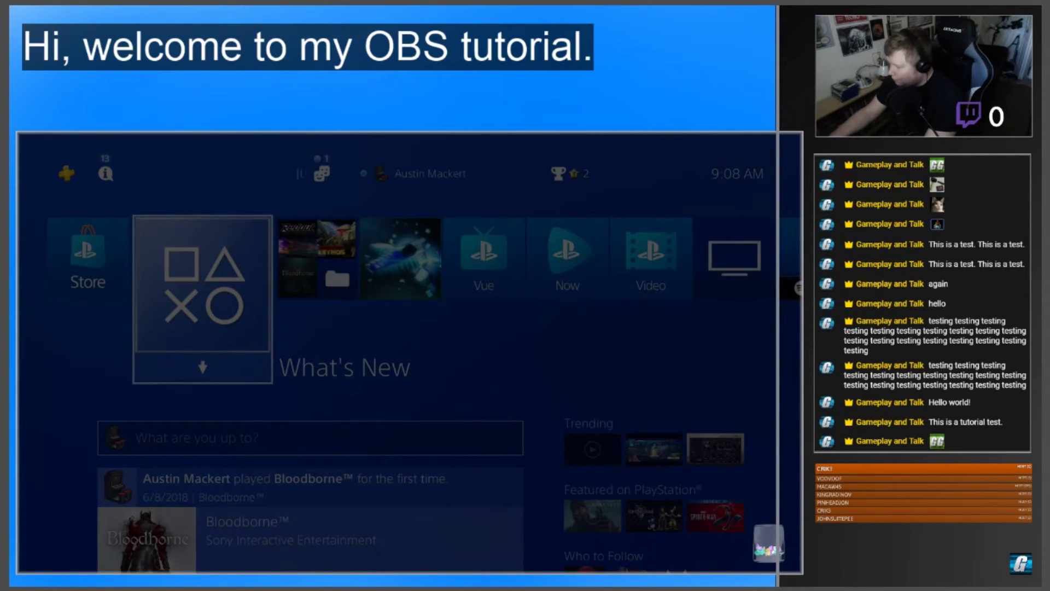
Move the vertical bar down the source order so it sits behind the gameplay capture, its border and the tip jar
{"action": "left_click", "coordinate": [778, 260]}
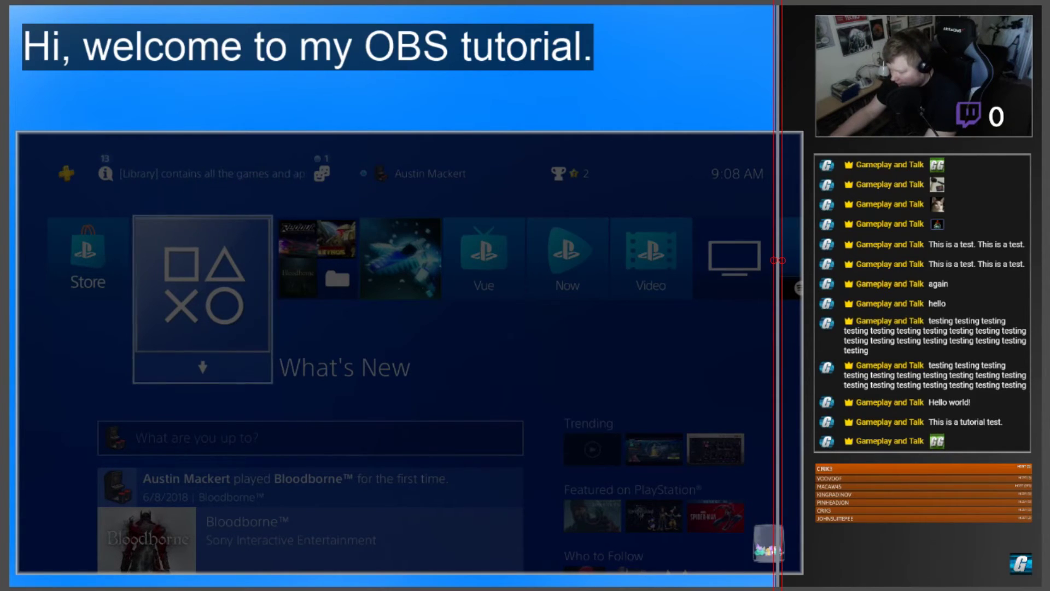
{"action": "key", "text": "ctrl+Down"}
{"action": "key", "text": "ctrl+Down"}
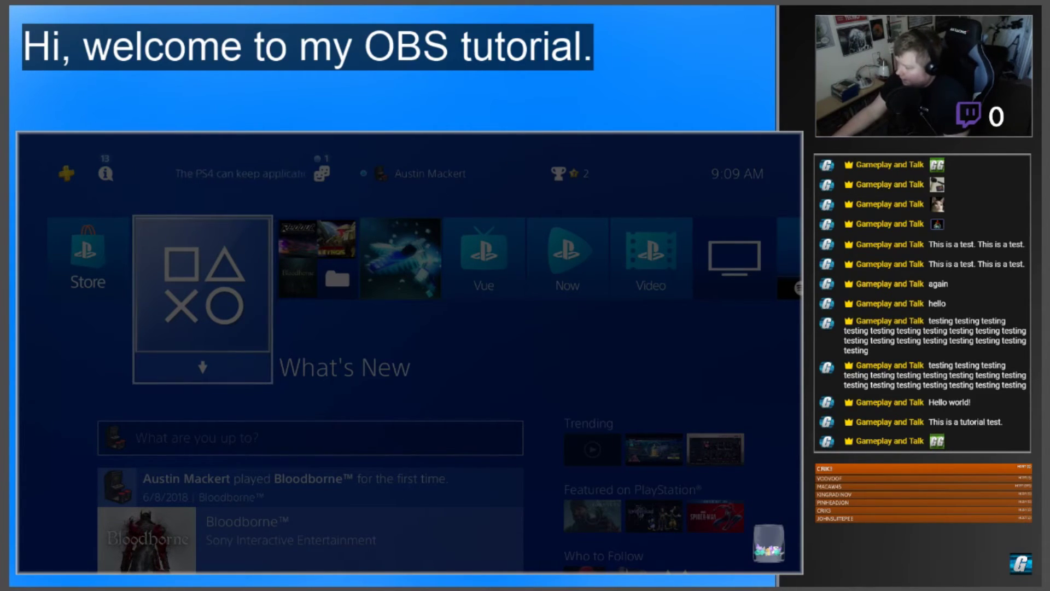
Move the viewer count widget off the webcam into the empty space below the event list in the grey panel
{"action": "left_click", "coordinate": [985, 117]}
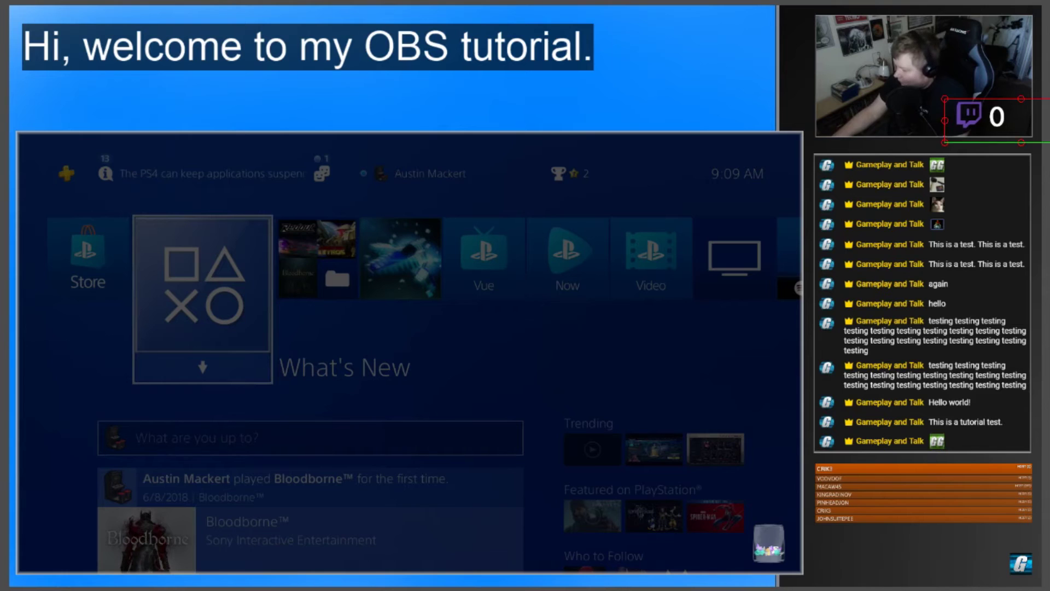
{"action": "left_click_drag", "start_coordinate": [984, 120], "coordinate": [844, 553]}
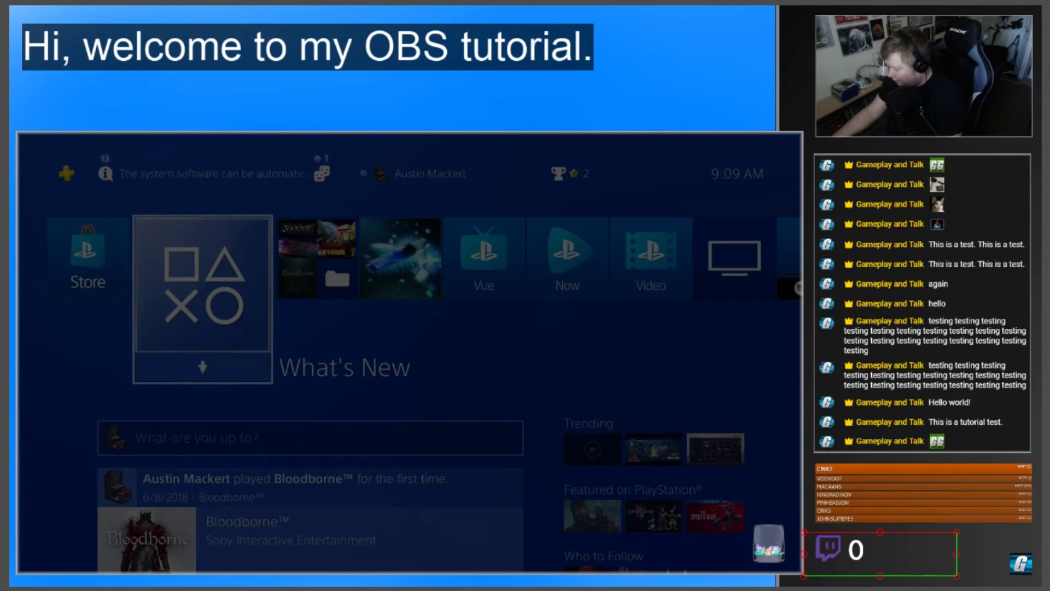
{"action": "key", "text": "Escape"}
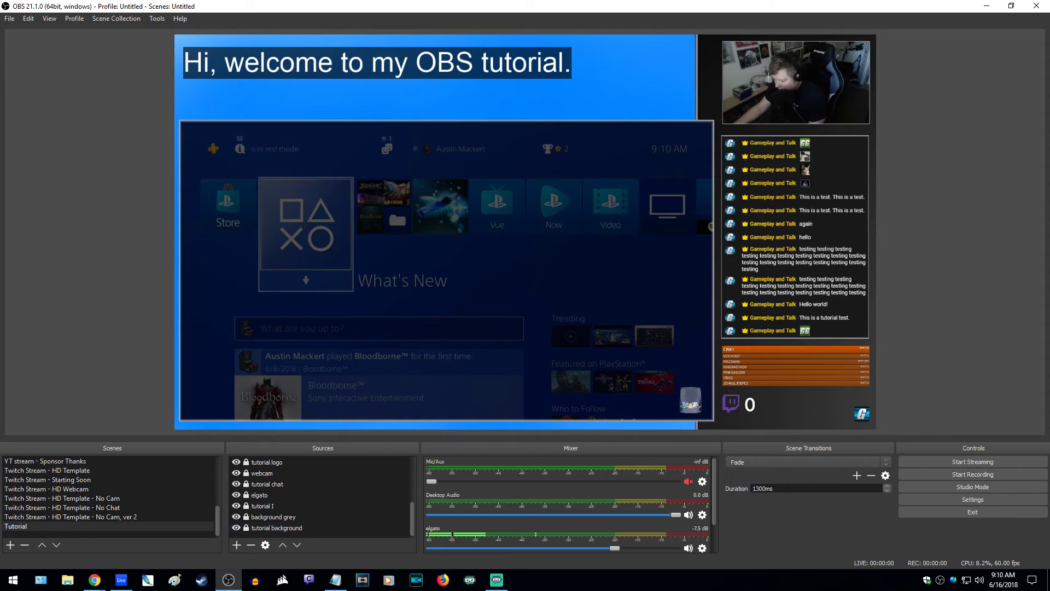
Add the existing "bits boss battle" browser source to the scene and place its health bar between the title and the gameplay capture
{"action": "scroll", "coordinate": [323, 495], "scroll_direction": "up", "scroll_amount": 3}
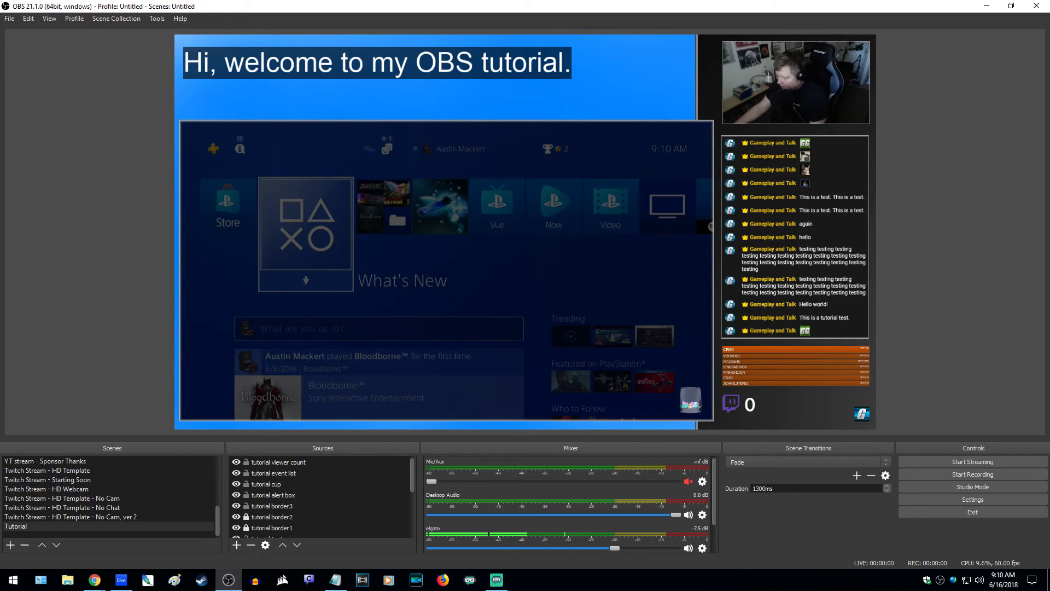
{"action": "left_click", "coordinate": [237, 544]}
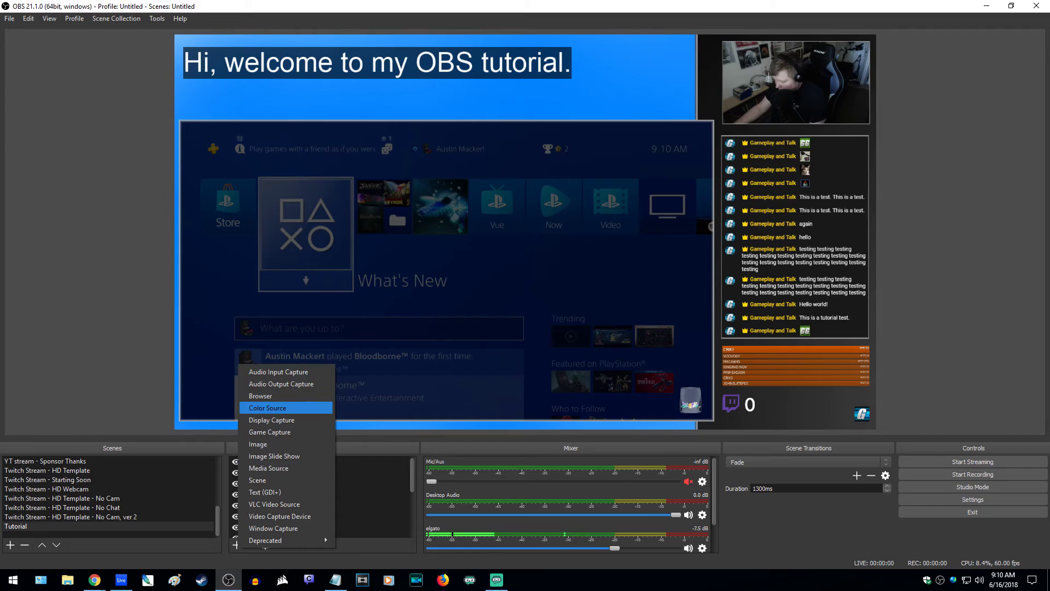
{"action": "left_click", "coordinate": [260, 395]}
{"action": "left_click", "coordinate": [438, 239]}
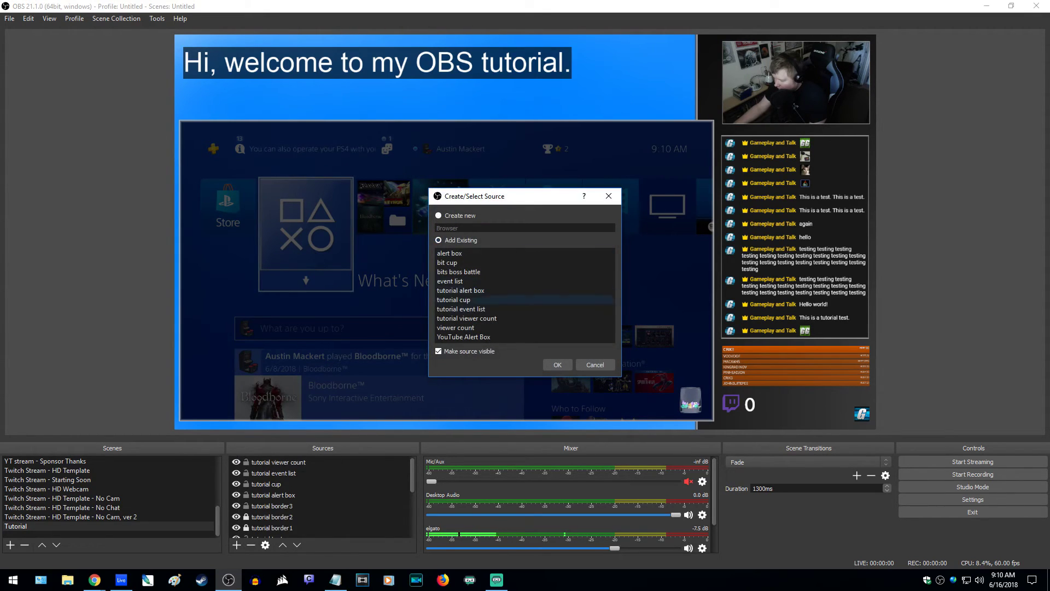
{"action": "left_click", "coordinate": [458, 272]}
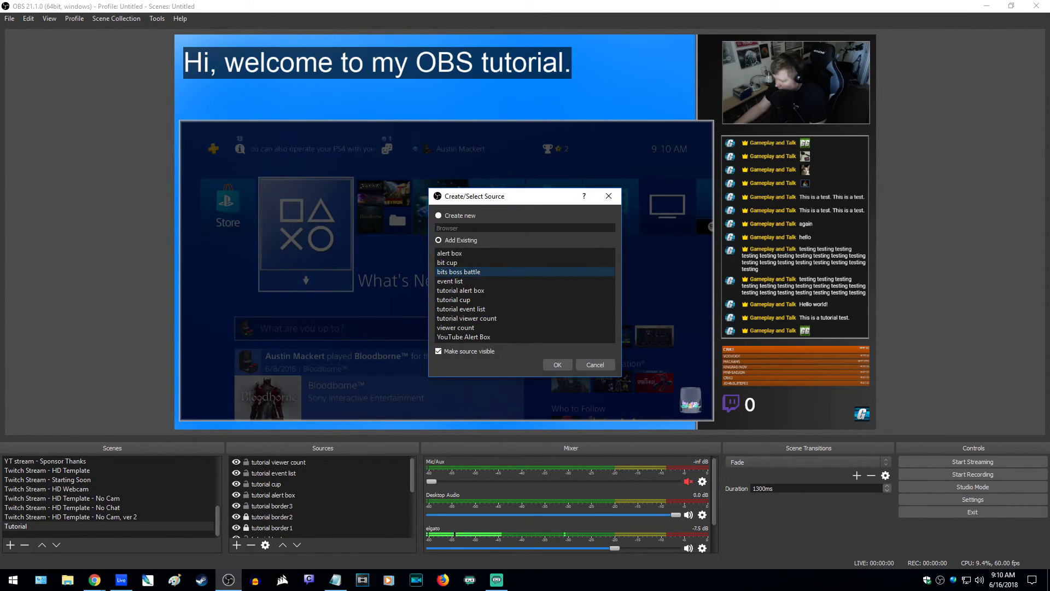
{"action": "left_click", "coordinate": [558, 365]}
{"action": "left_click_drag", "start_coordinate": [321, 144], "coordinate": [325, 201]}
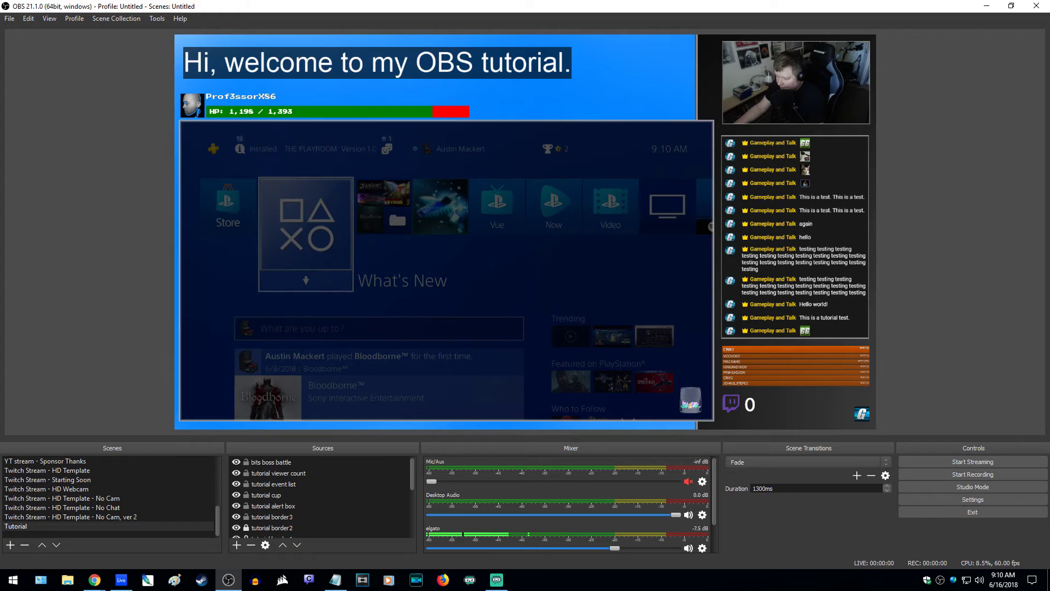
{"action": "left_click", "coordinate": [270, 461]}
{"action": "left_click", "coordinate": [251, 545]}
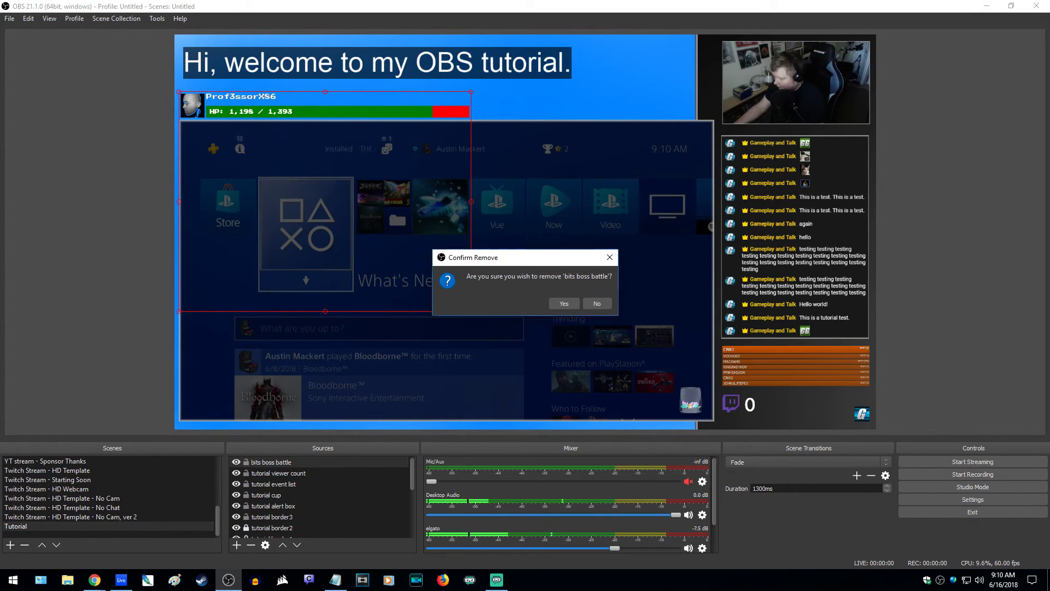
{"action": "left_click", "coordinate": [596, 303]}
Try the bits boss battle widget at several sizes and positions around the scene, and remove it from the sources
{"action": "left_click_drag", "start_coordinate": [325, 164], "coordinate": [876, 324]}
{"action": "left_click_drag", "start_coordinate": [829, 277], "coordinate": [818, 415]}
{"action": "left_click_drag", "start_coordinate": [865, 390], "coordinate": [864, 277]}
{"action": "left_click_drag", "start_coordinate": [820, 306], "coordinate": [309, 155]}
{"action": "left_click_drag", "start_coordinate": [429, 127], "coordinate": [792, 407]}
{"action": "left_click_drag", "start_coordinate": [809, 441], "coordinate": [359, 137]}
{"action": "left_click_drag", "start_coordinate": [406, 185], "coordinate": [511, 264]}
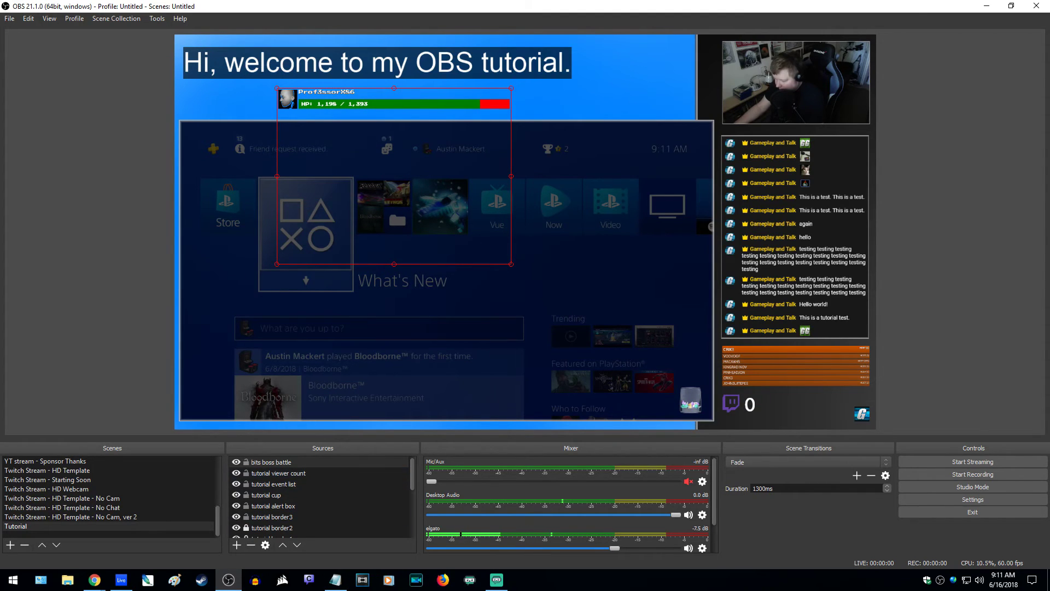
{"action": "key", "text": "Delete"}
{"action": "key", "text": "Return"}
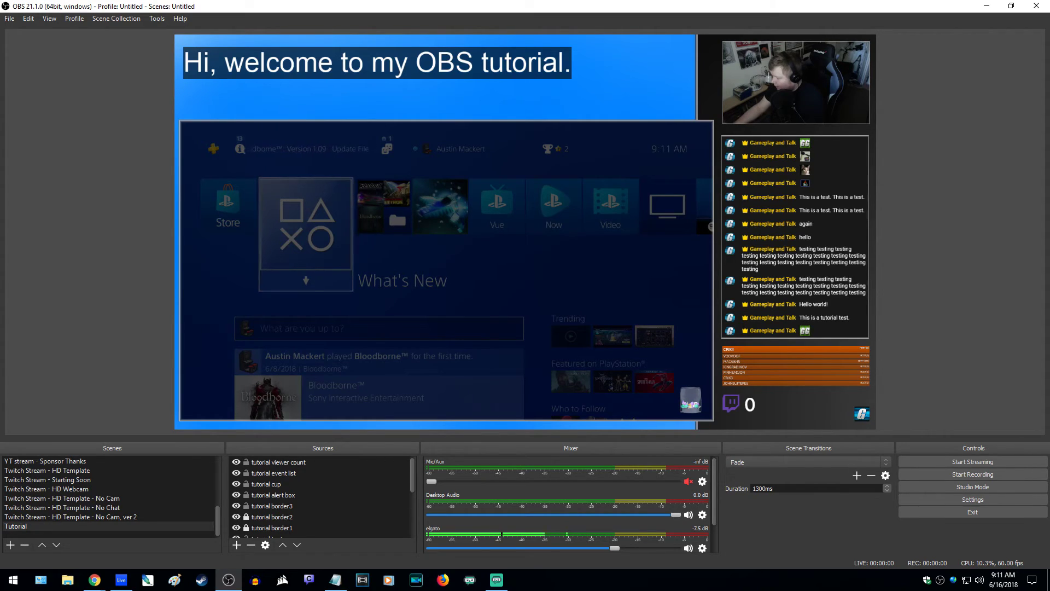
{"action": "left_click", "coordinate": [271, 506]}
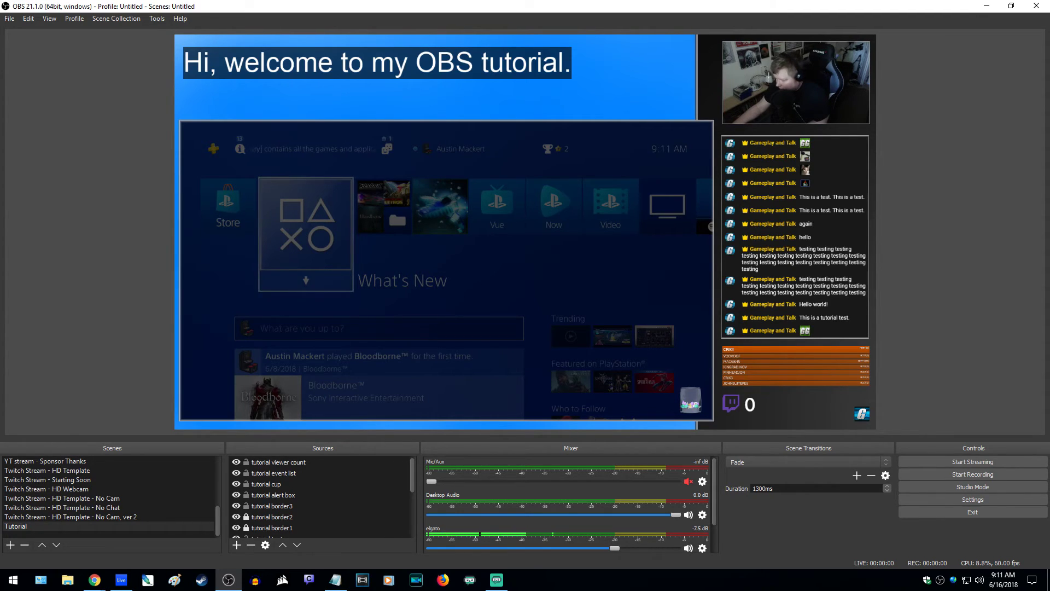
{"action": "scroll", "coordinate": [320, 495], "scroll_direction": "down", "scroll_amount": 3}
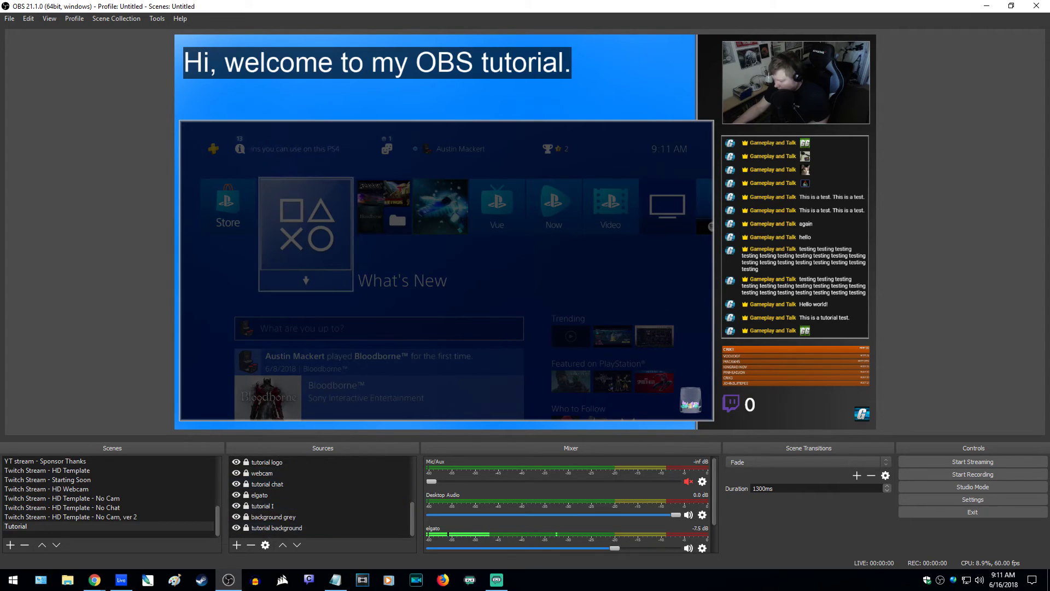
{"action": "left_click", "coordinate": [237, 545]}
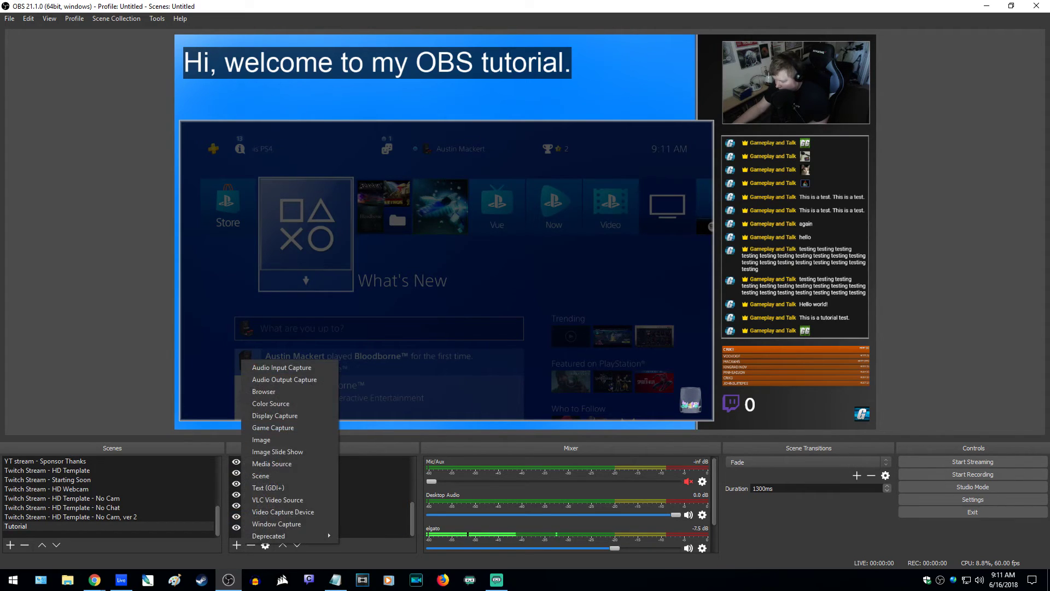
{"action": "key", "text": "Escape"}
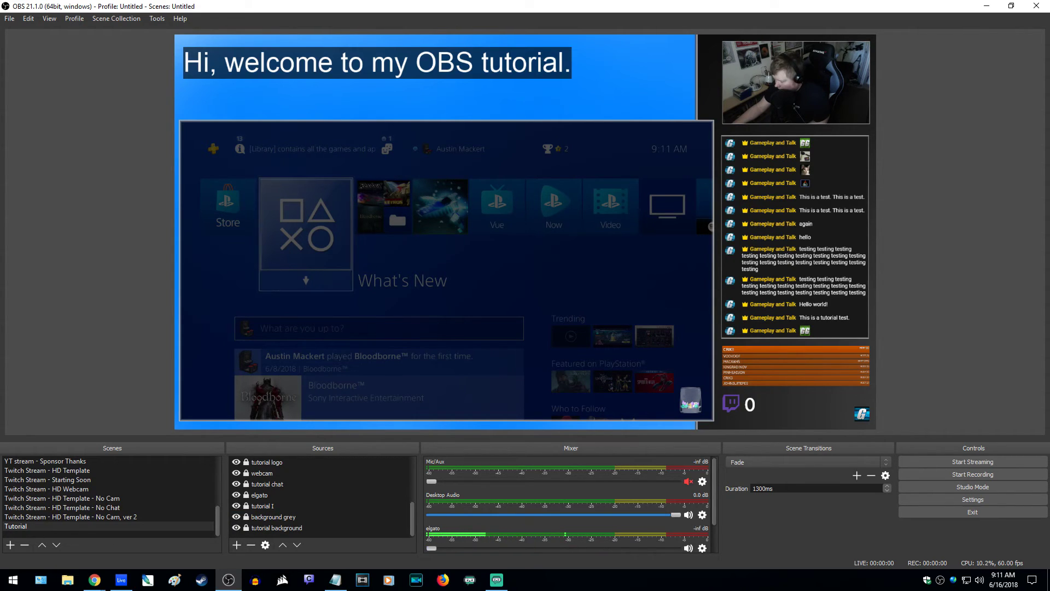
{"action": "scroll", "coordinate": [569, 503], "scroll_direction": "down", "scroll_amount": 2}
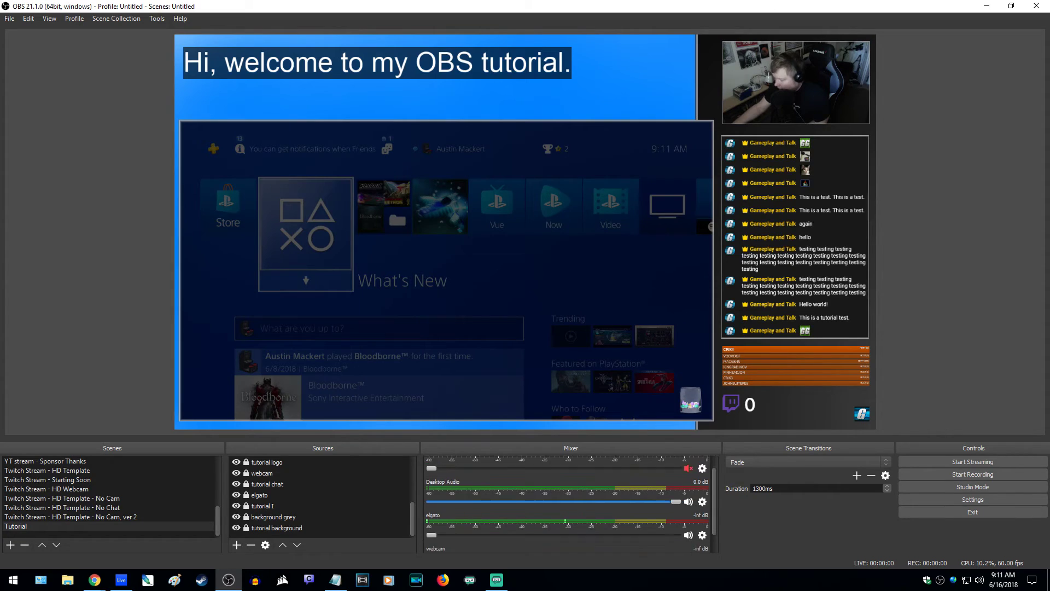
{"action": "scroll", "coordinate": [569, 503], "scroll_direction": "up", "scroll_amount": 1}
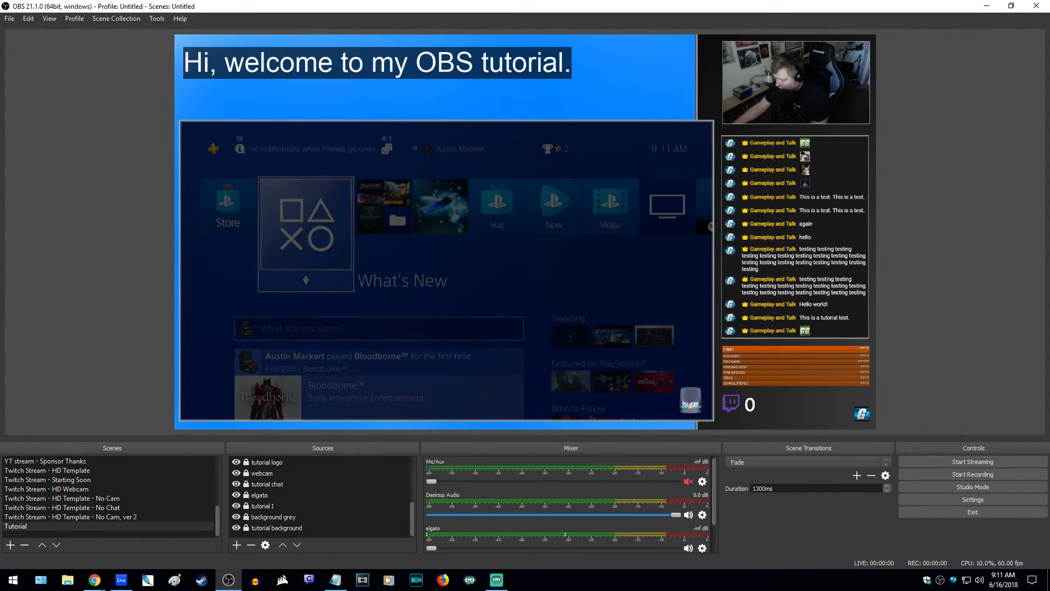
{"action": "scroll", "coordinate": [569, 504], "scroll_direction": "down", "scroll_amount": 1}
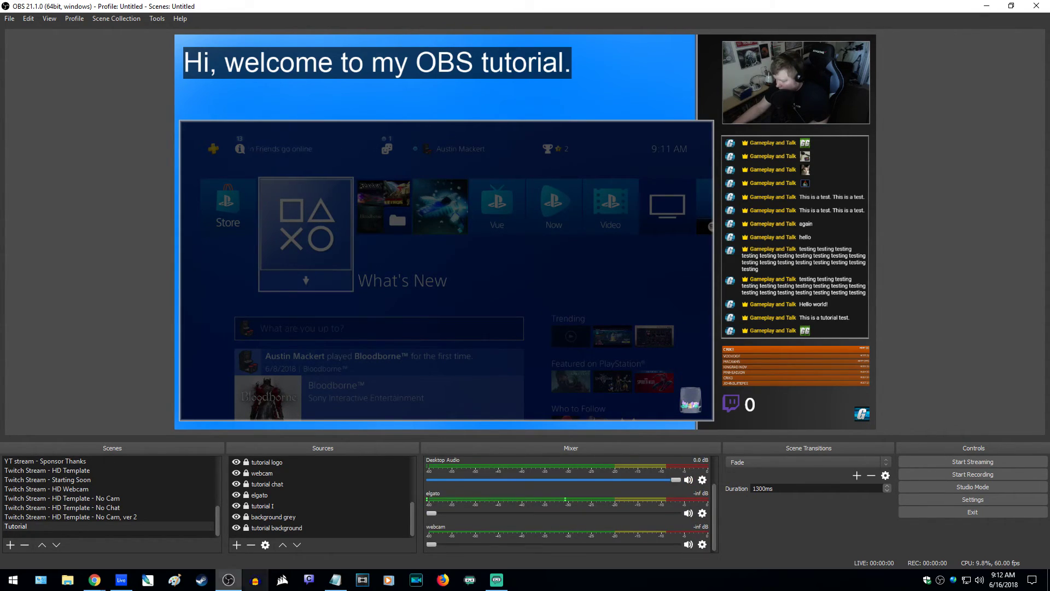
Open the filters of the elgato source and review the available audio/video filter types
{"action": "left_click", "coordinate": [318, 495]}
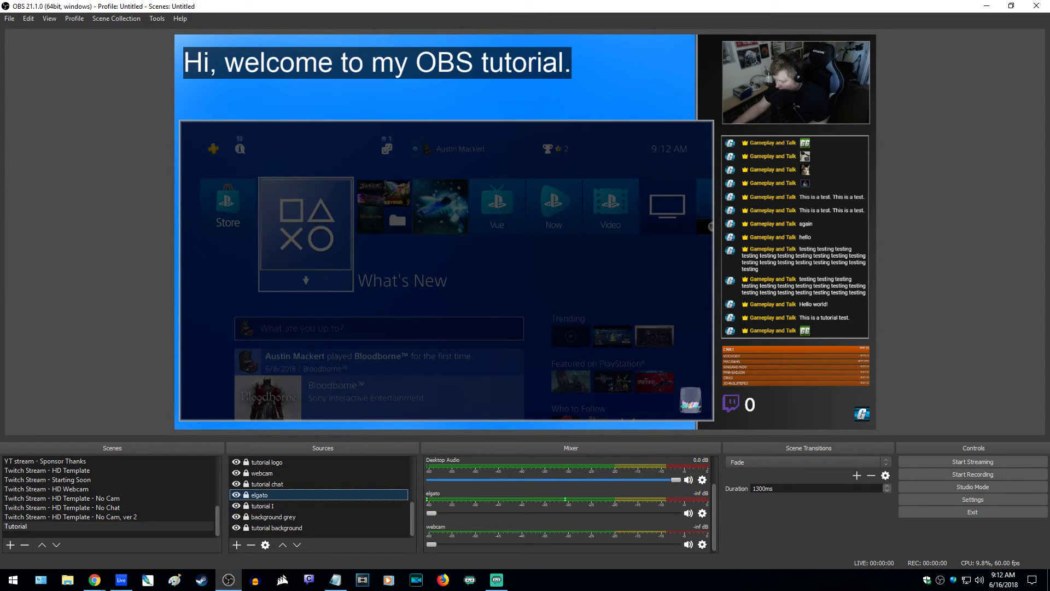
{"action": "right_click", "coordinate": [315, 495]}
{"action": "left_click", "coordinate": [336, 488]}
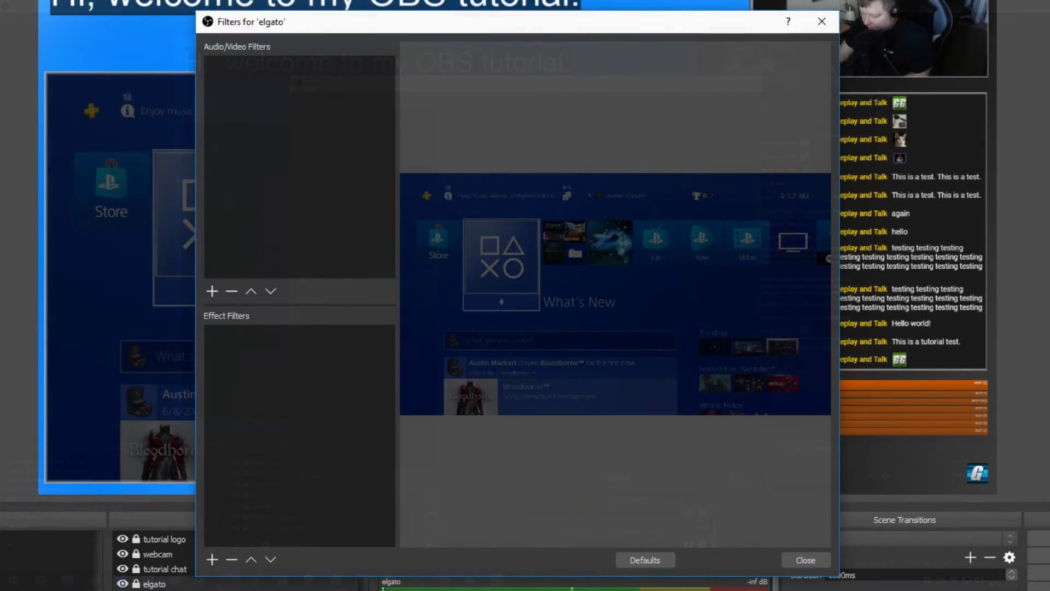
{"action": "left_click", "coordinate": [212, 290]}
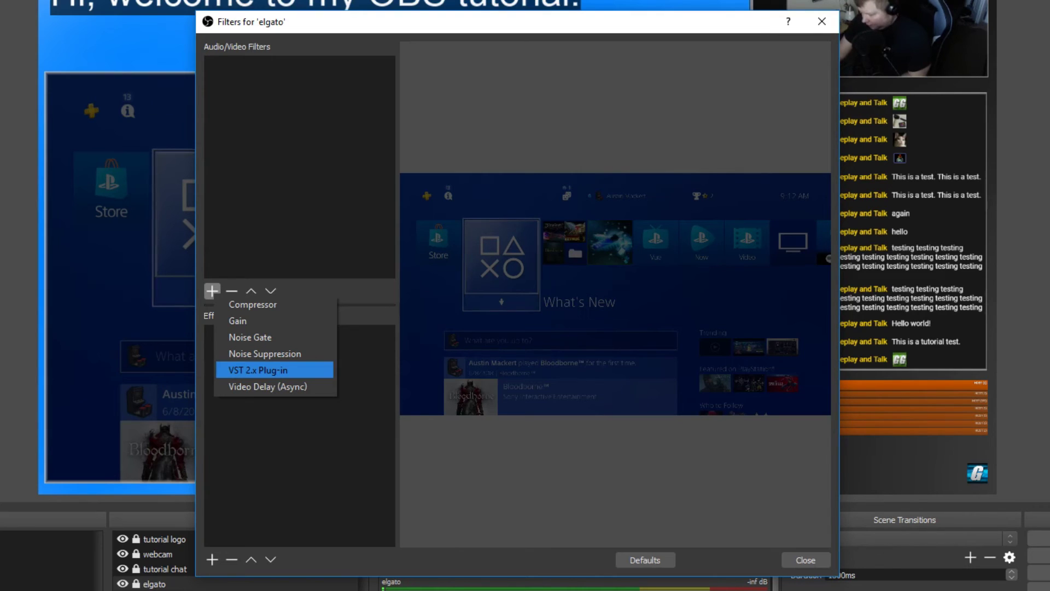
{"action": "key", "text": "Down"}
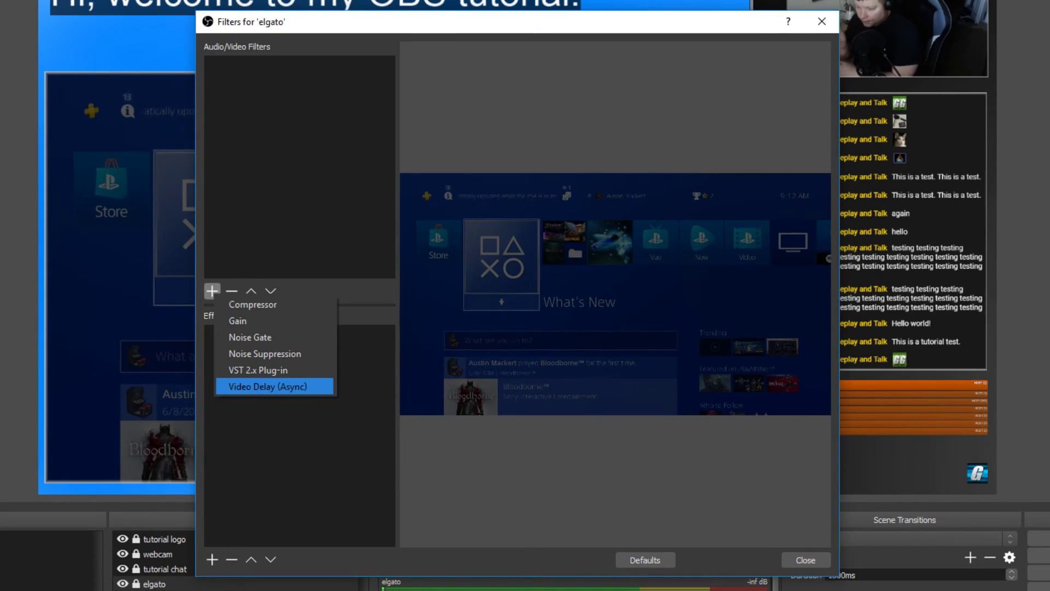
{"action": "key", "text": "Escape"}
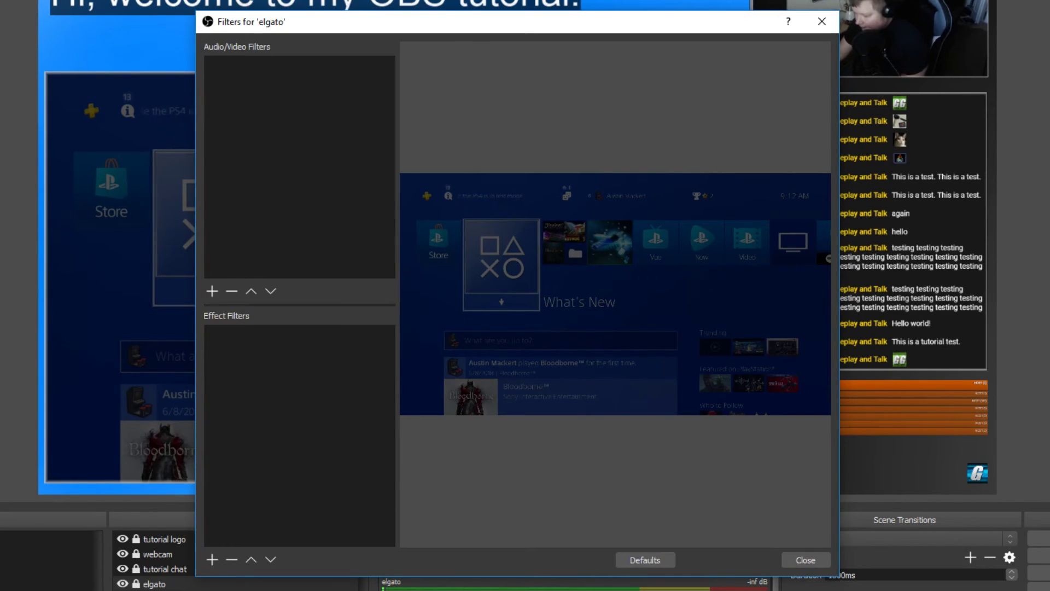
Try a Compressor filter on the elgato source with ratio 5.00 and threshold -19.60 dB, and remove it again
{"action": "right_click", "coordinate": [301, 199]}
{"action": "mouse_move", "coordinate": [317, 206]}
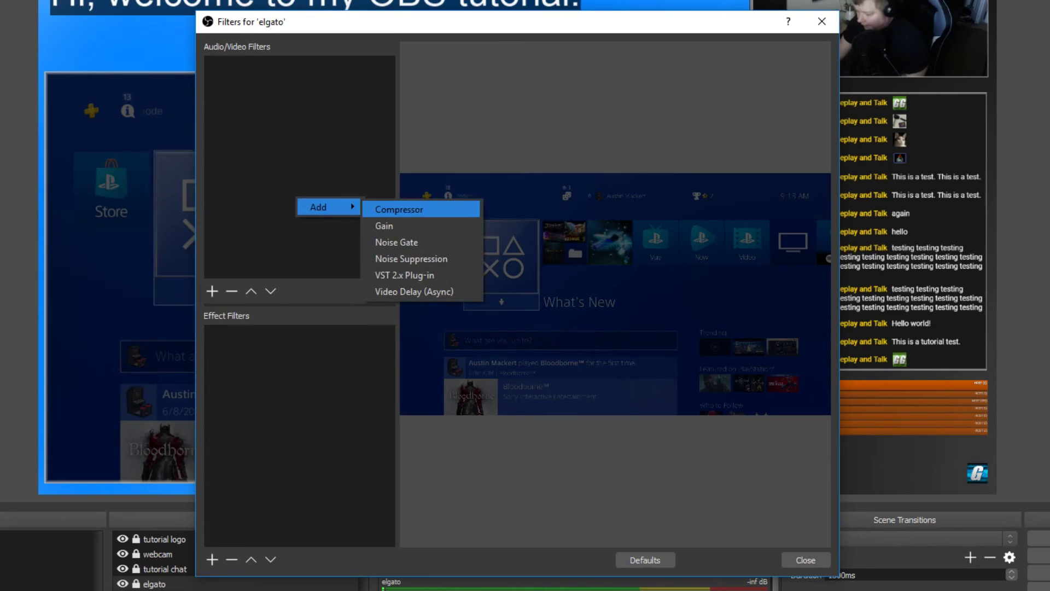
{"action": "left_click", "coordinate": [410, 209]}
{"action": "key", "text": "Return"}
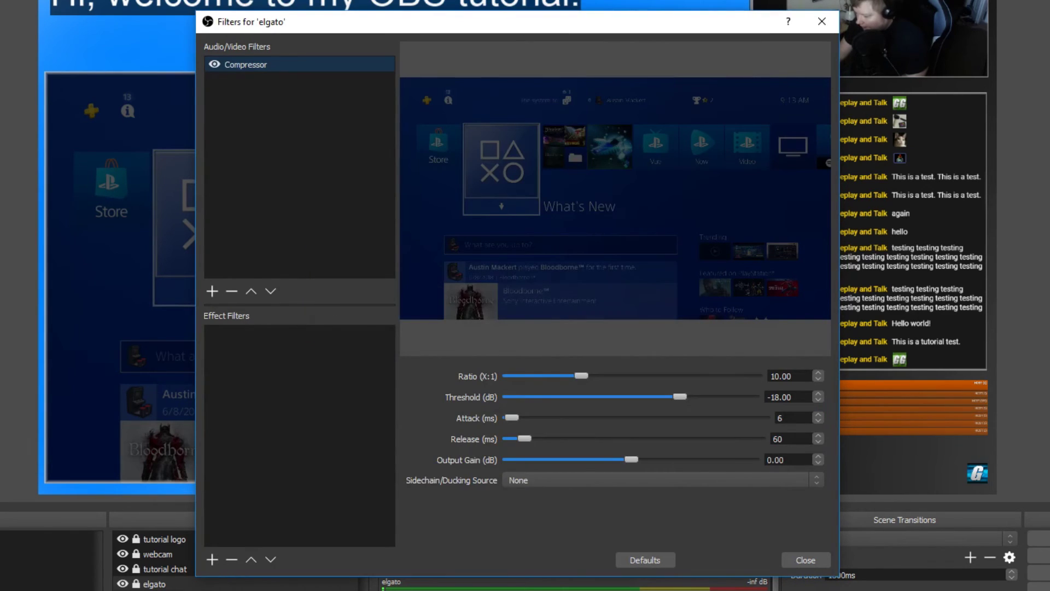
{"action": "left_click_drag", "start_coordinate": [585, 375], "coordinate": [541, 375]}
{"action": "mouse_move", "coordinate": [680, 396]}
{"action": "left_mouse_down"}
{"action": "mouse_move", "coordinate": [747, 396]}
{"action": "mouse_move", "coordinate": [673, 396]}
{"action": "left_mouse_up"}
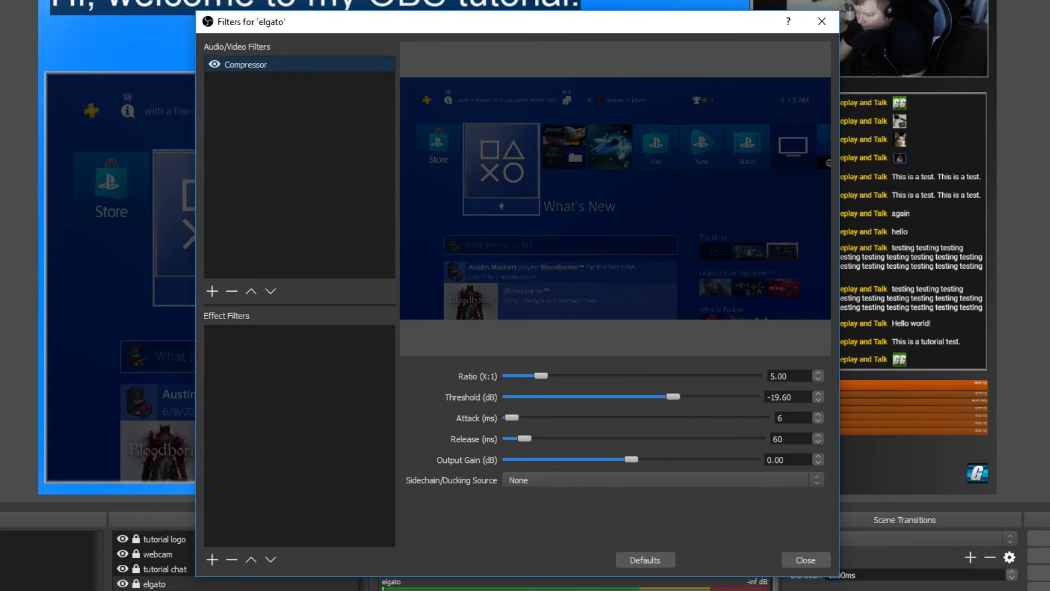
{"action": "left_click", "coordinate": [231, 291]}
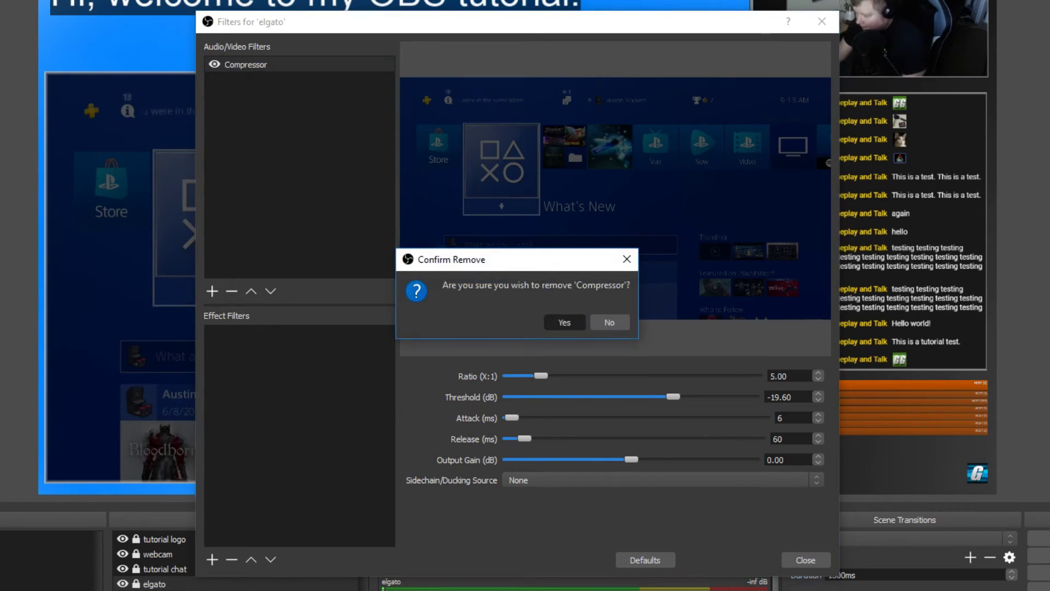
{"action": "left_click", "coordinate": [564, 322]}
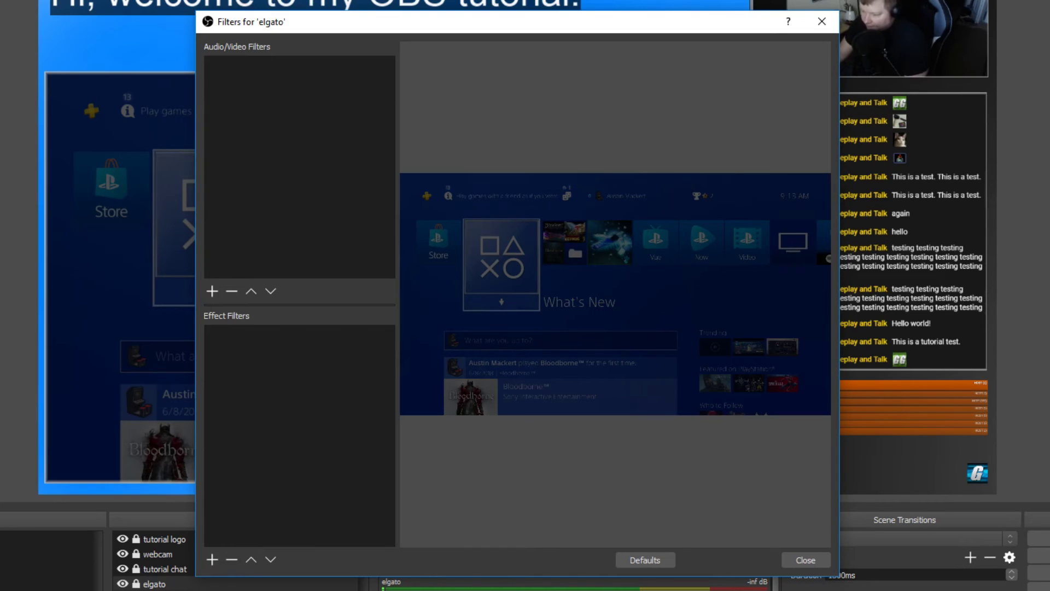
Add a Color Correction effect filter to the elgato source, try gamma at 1.08, and set gamma and contrast to -0.02
{"action": "left_click", "coordinate": [212, 559]}
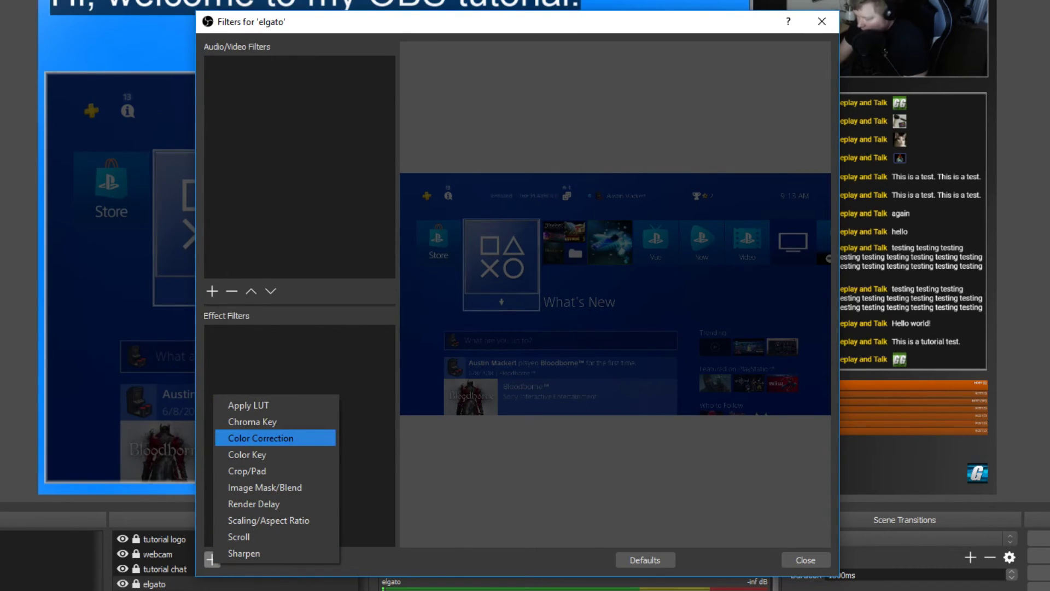
{"action": "left_click", "coordinate": [260, 438]}
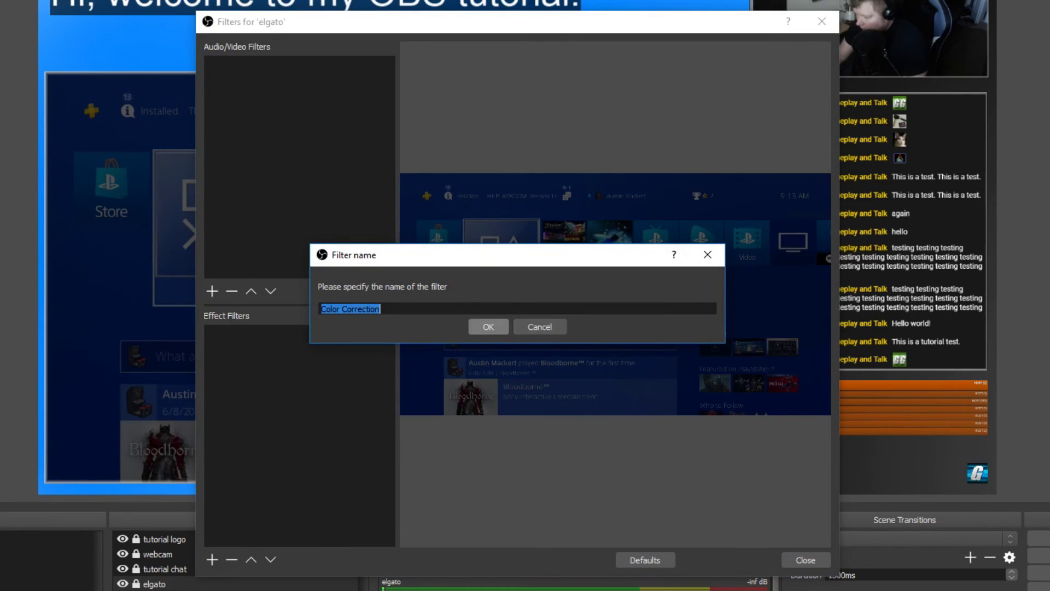
{"action": "key", "text": "Return"}
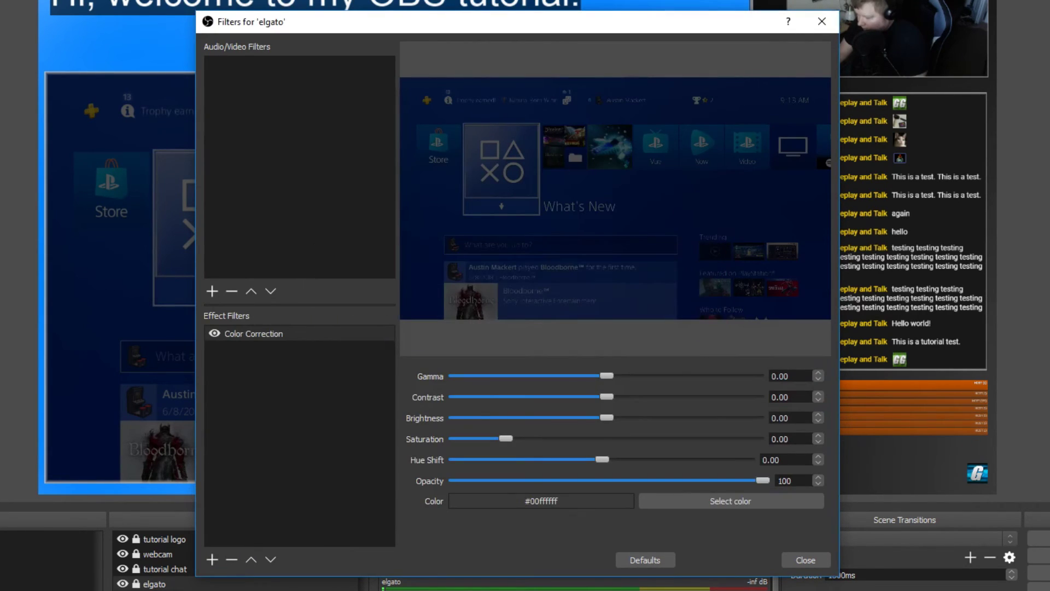
{"action": "left_click_drag", "start_coordinate": [607, 376], "coordinate": [660, 375]}
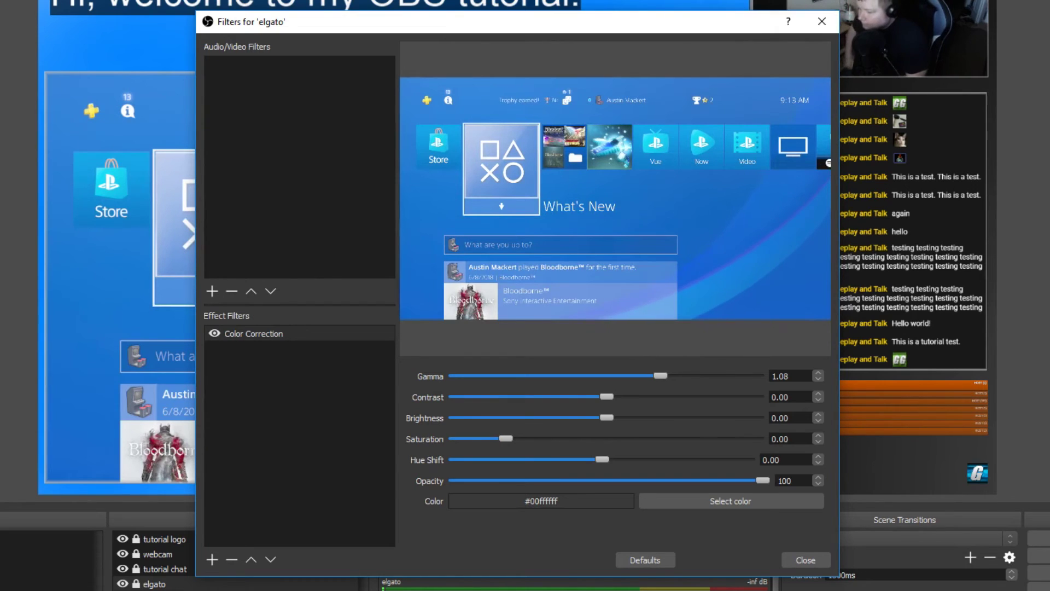
{"action": "left_click_drag", "start_coordinate": [661, 376], "coordinate": [600, 397]}
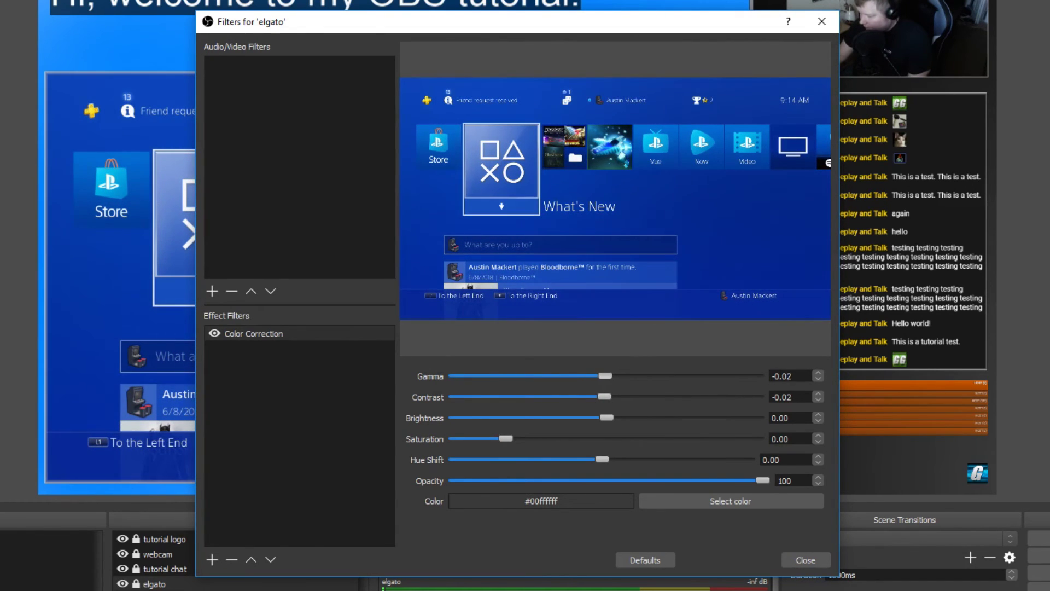
{"action": "key", "text": "Escape"}
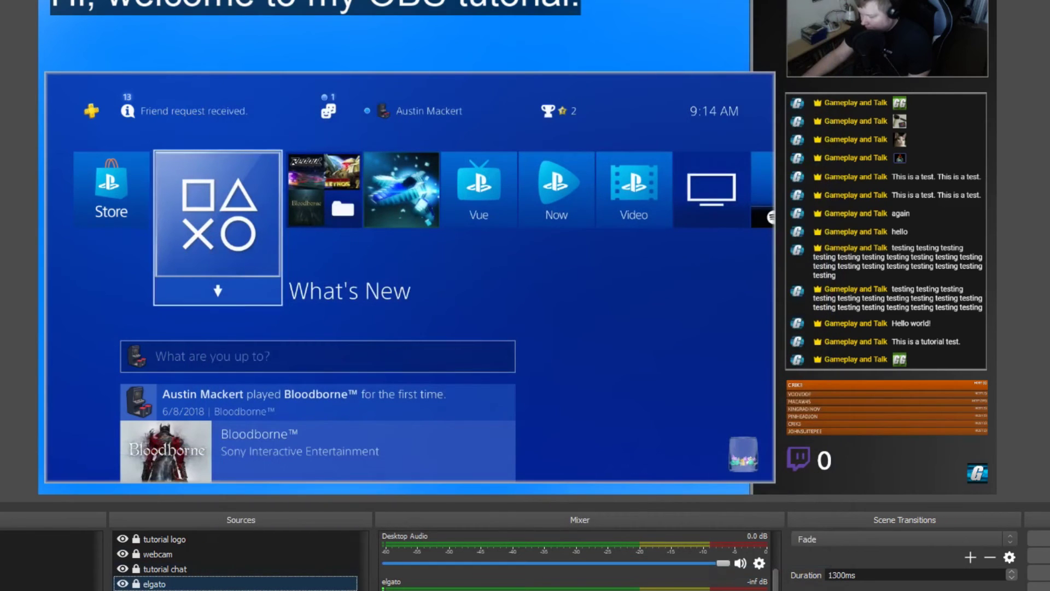
Remove the Color Correction effect filter from the elgato source and close its filters
{"action": "right_click", "coordinate": [203, 583]}
{"action": "left_click", "coordinate": [235, 558]}
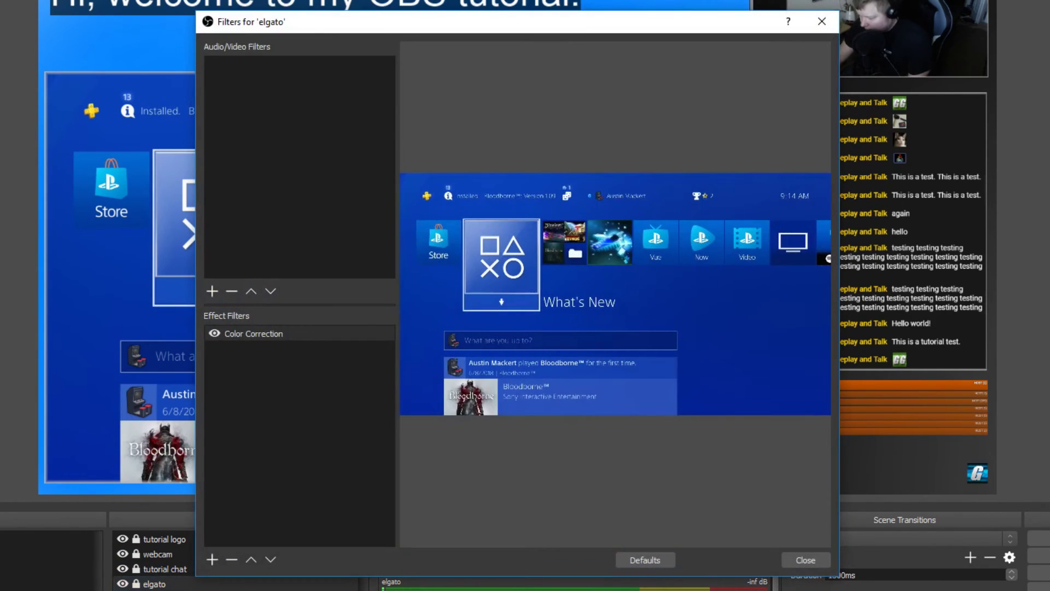
{"action": "left_click", "coordinate": [231, 559]}
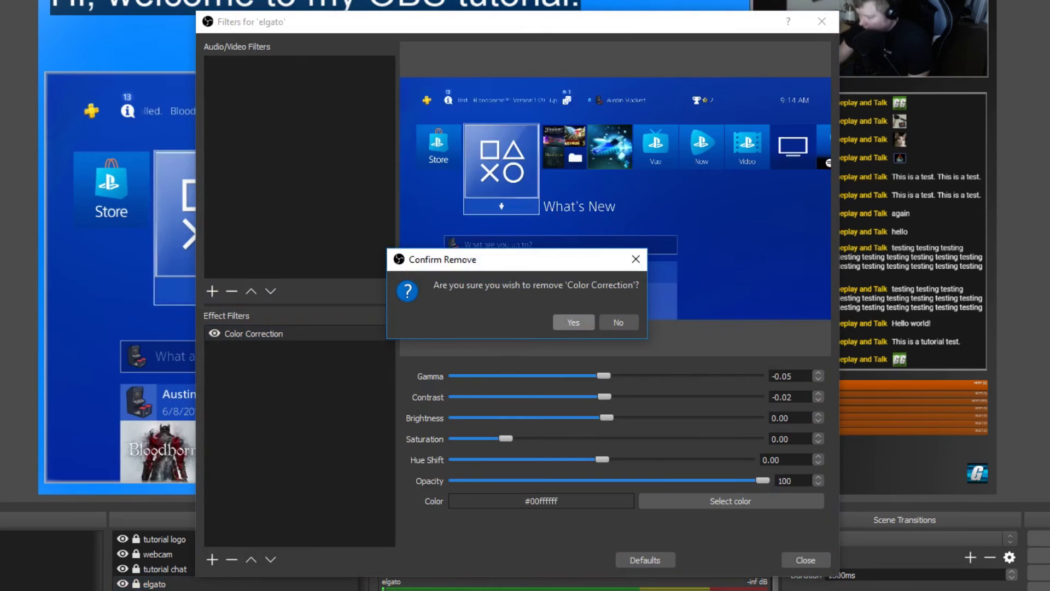
{"action": "left_click", "coordinate": [575, 321]}
{"action": "left_click", "coordinate": [806, 559]}
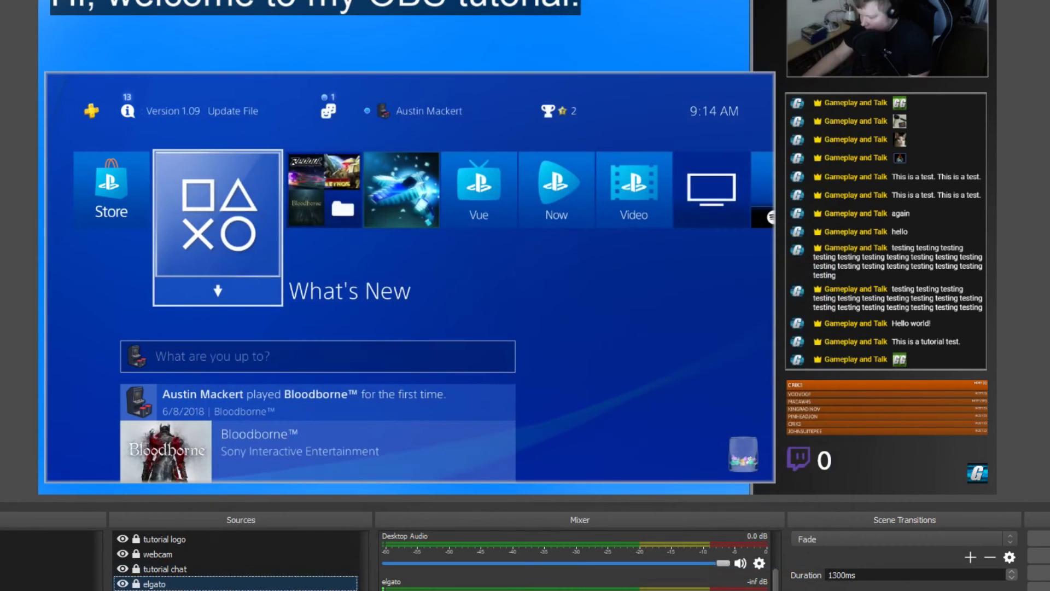
In the elgato source's device video configuration, set the picture saturation and contrast to 0, then leave the source properties without other changes
{"action": "right_click", "coordinate": [230, 583]}
{"action": "left_click", "coordinate": [262, 574]}
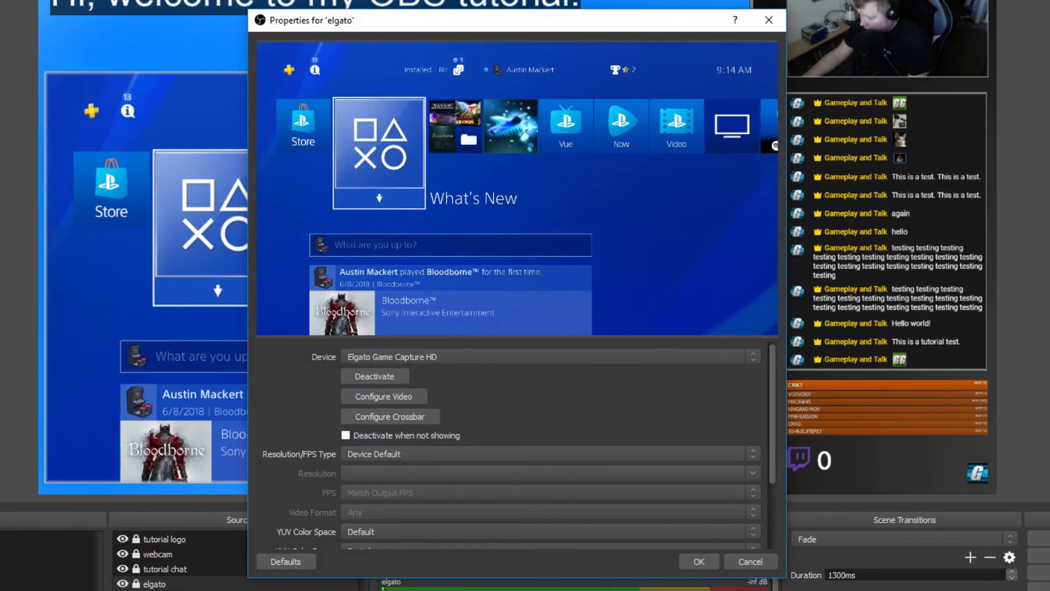
{"action": "left_click", "coordinate": [384, 396]}
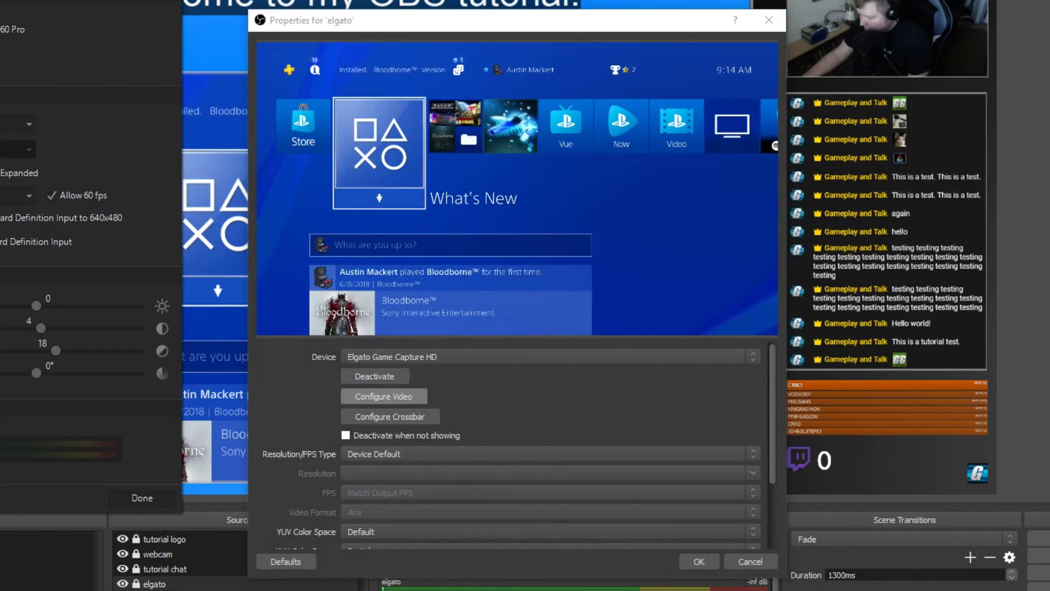
{"action": "left_click_drag", "start_coordinate": [1, 1], "coordinate": [495, 30]}
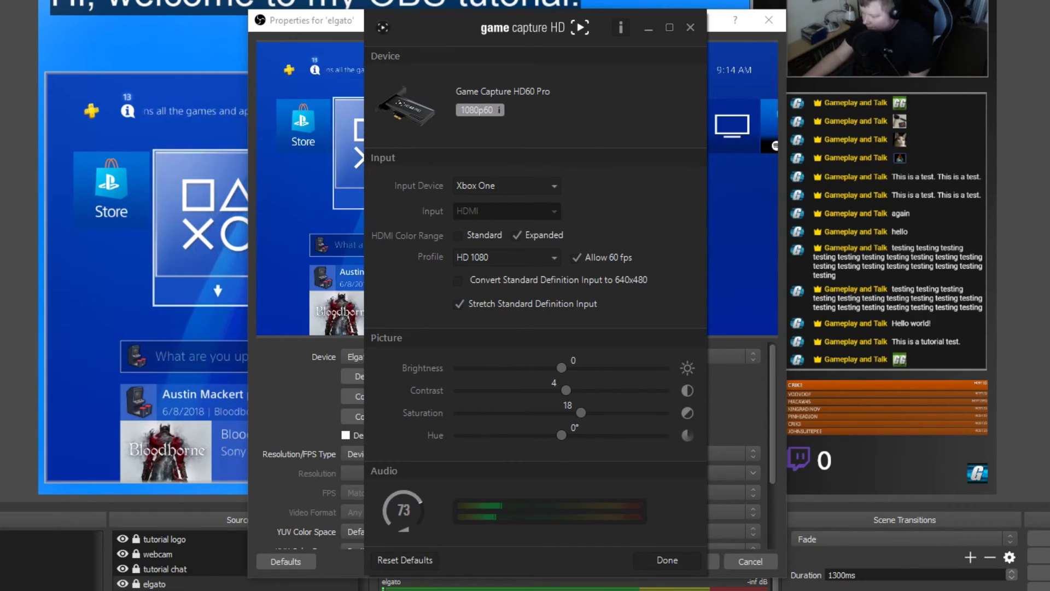
{"action": "left_click_drag", "start_coordinate": [578, 412], "coordinate": [562, 412]}
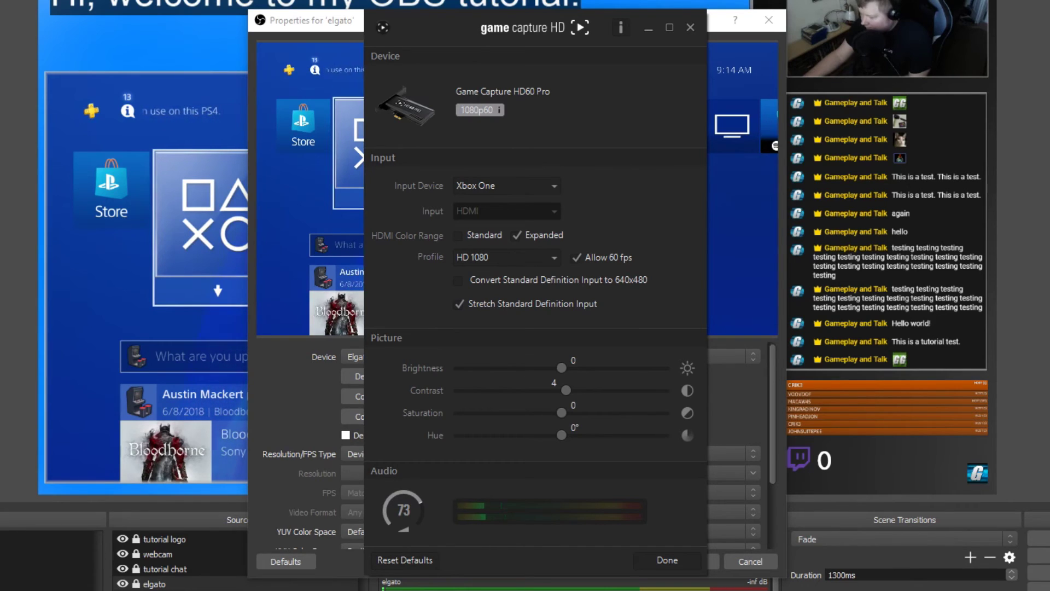
{"action": "left_click_drag", "start_coordinate": [566, 390], "coordinate": [561, 390]}
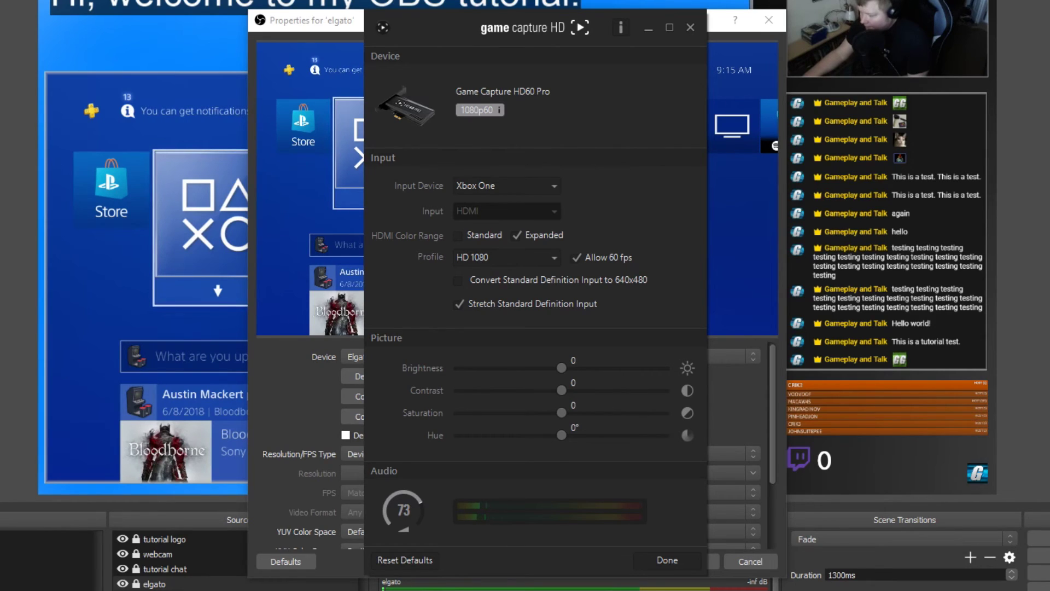
{"action": "mouse_move", "coordinate": [562, 390]}
{"action": "left_mouse_down"}
{"action": "mouse_move", "coordinate": [671, 390]}
{"action": "mouse_move", "coordinate": [454, 391]}
{"action": "mouse_move", "coordinate": [670, 391]}
{"action": "mouse_move", "coordinate": [561, 390]}
{"action": "left_mouse_up"}
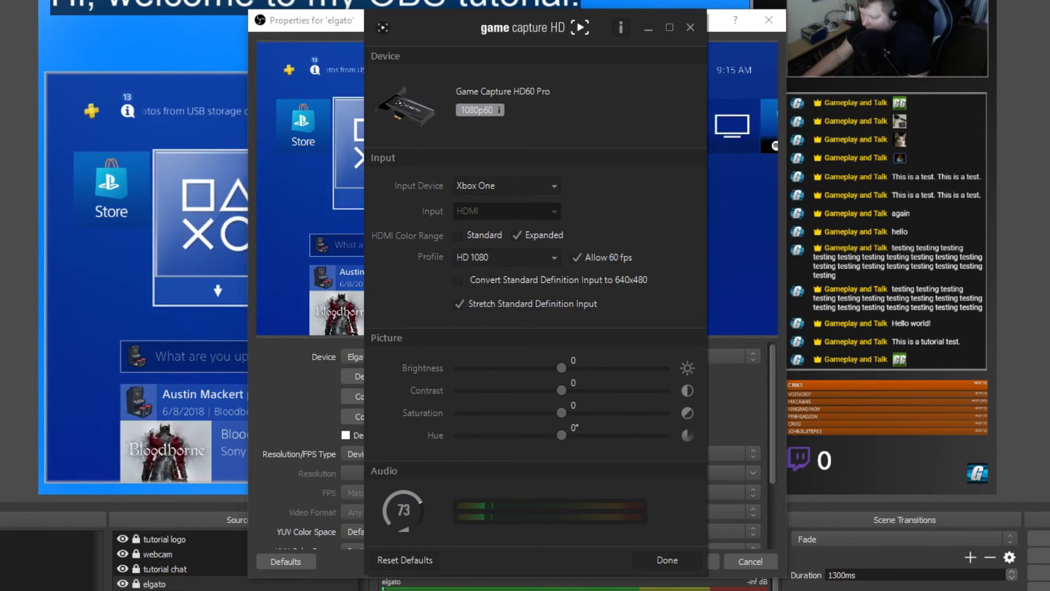
{"action": "left_click", "coordinate": [667, 559]}
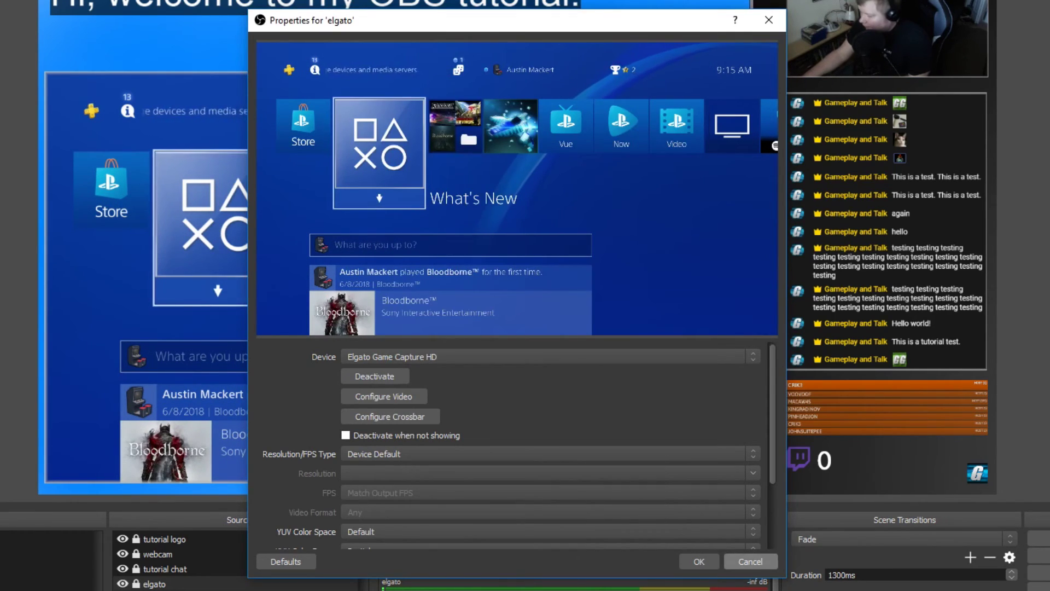
{"action": "left_click", "coordinate": [750, 562]}
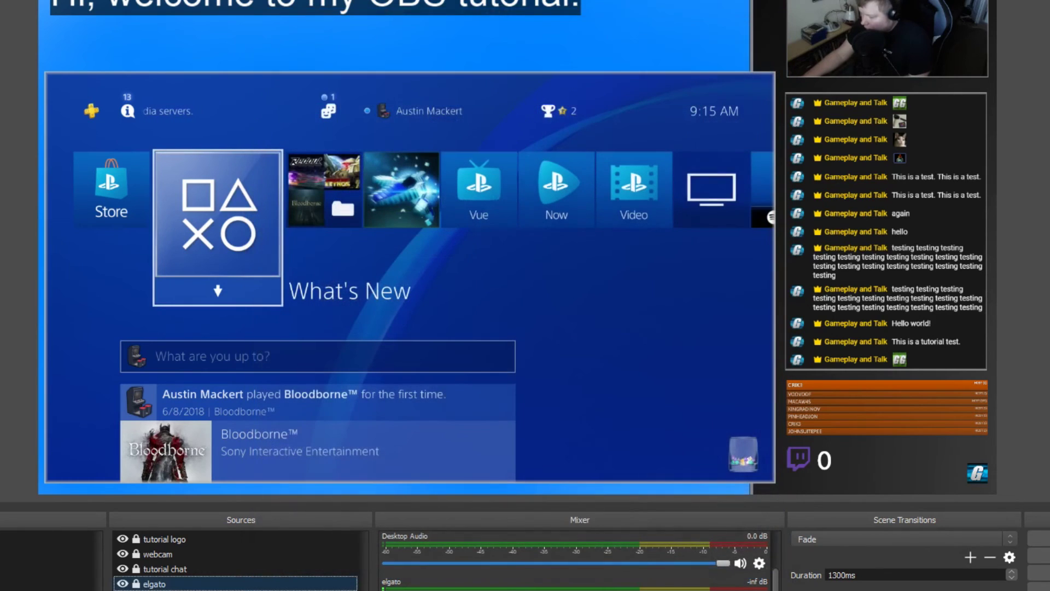
Look over the elgato source's options and its audio/video and effect filter lists
{"action": "right_click", "coordinate": [187, 583]}
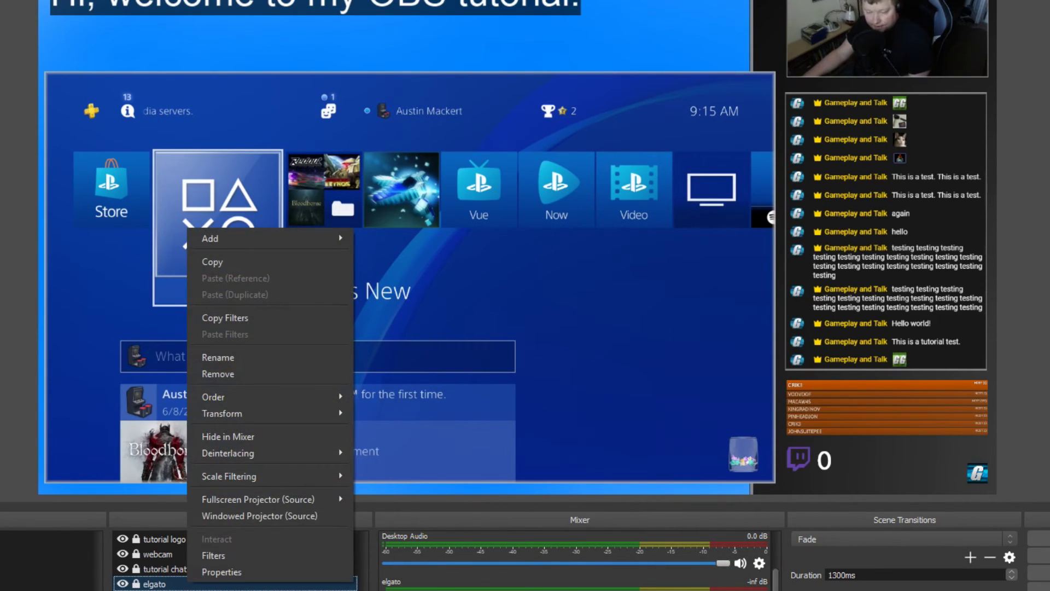
{"action": "key", "text": "Escape"}
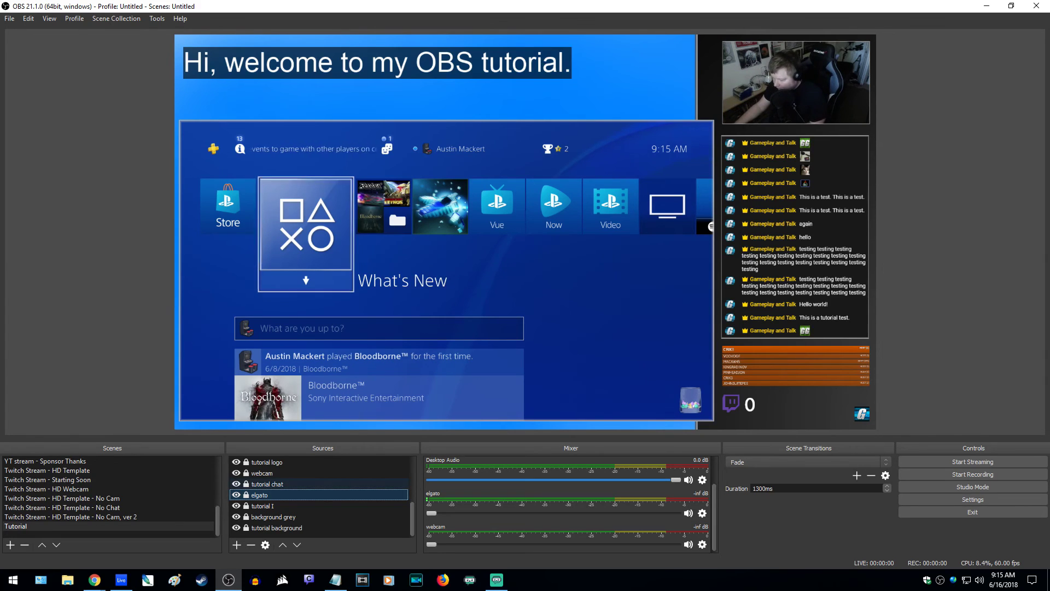
{"action": "right_click", "coordinate": [301, 493]}
{"action": "left_click", "coordinate": [321, 474]}
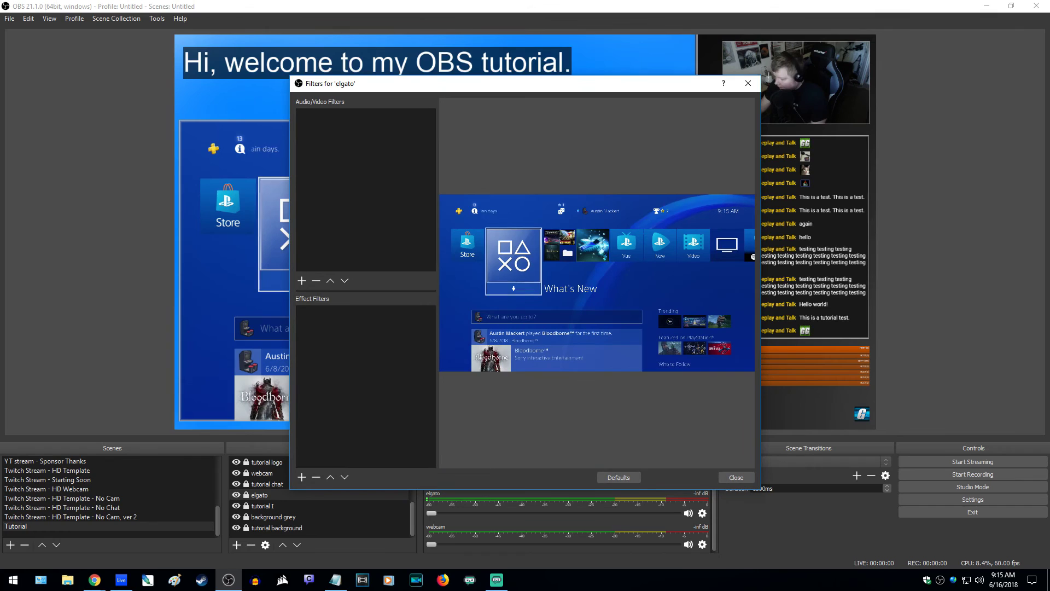
{"action": "left_click", "coordinate": [736, 477]}
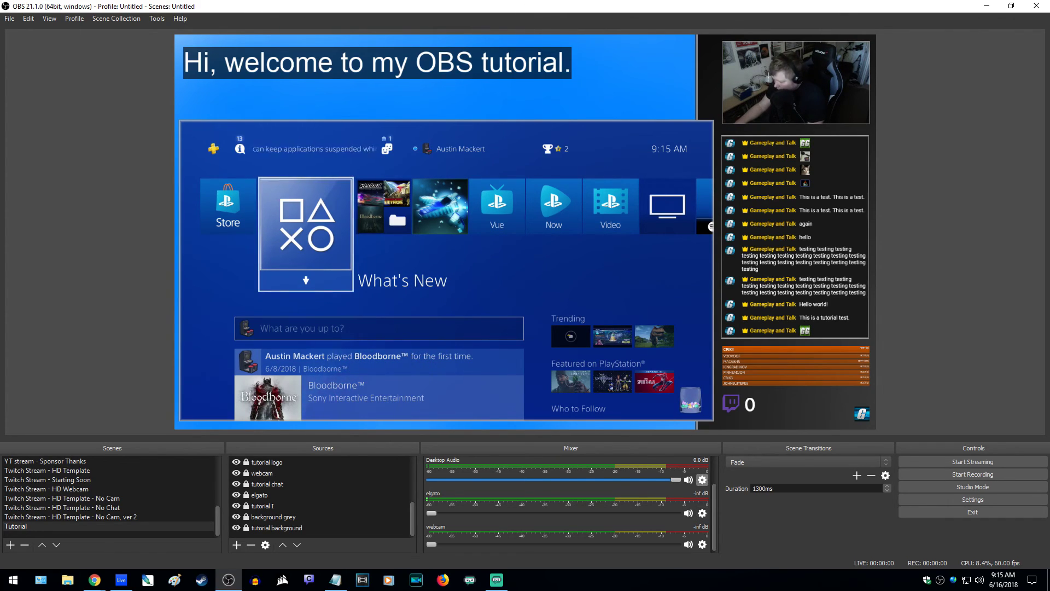
Review the advanced audio properties for volume, mono downmix, panning, sync offset, monitoring and tracks of all audio sources
{"action": "left_click", "coordinate": [702, 480]}
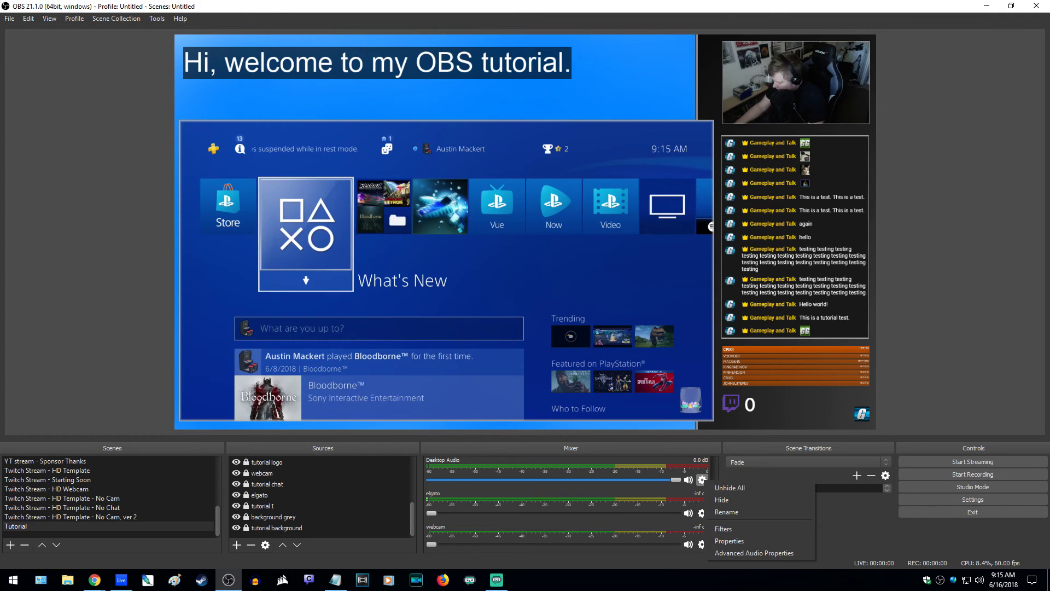
{"action": "left_click", "coordinate": [753, 553]}
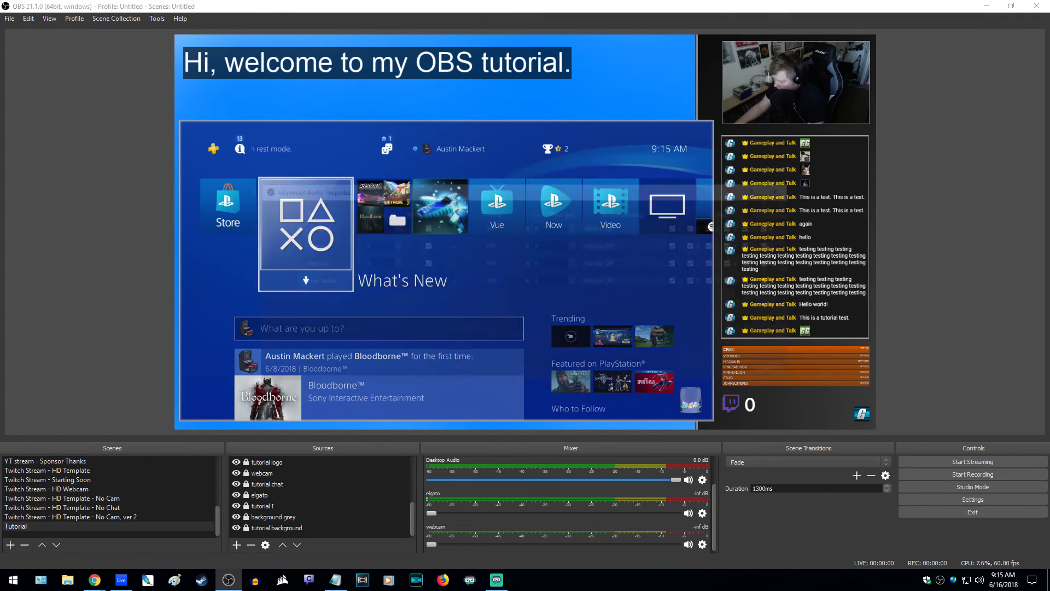
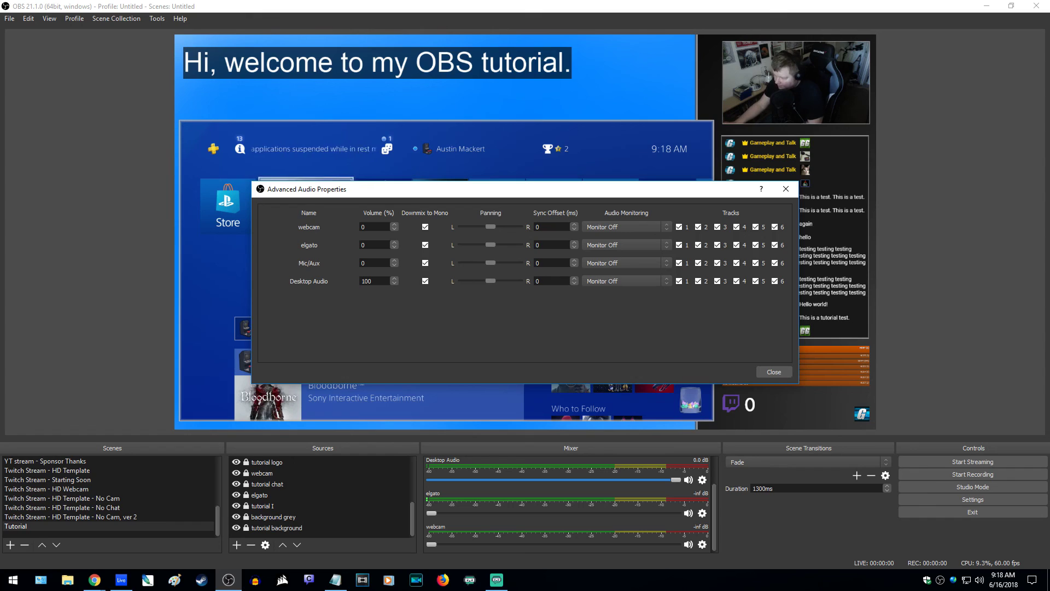
{"action": "left_click", "coordinate": [774, 371]}
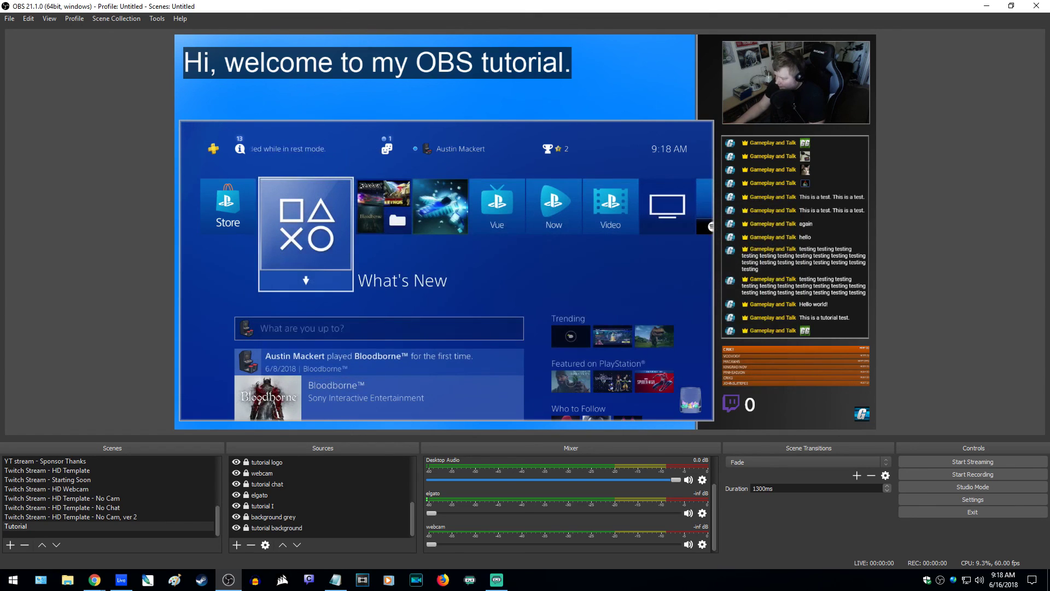